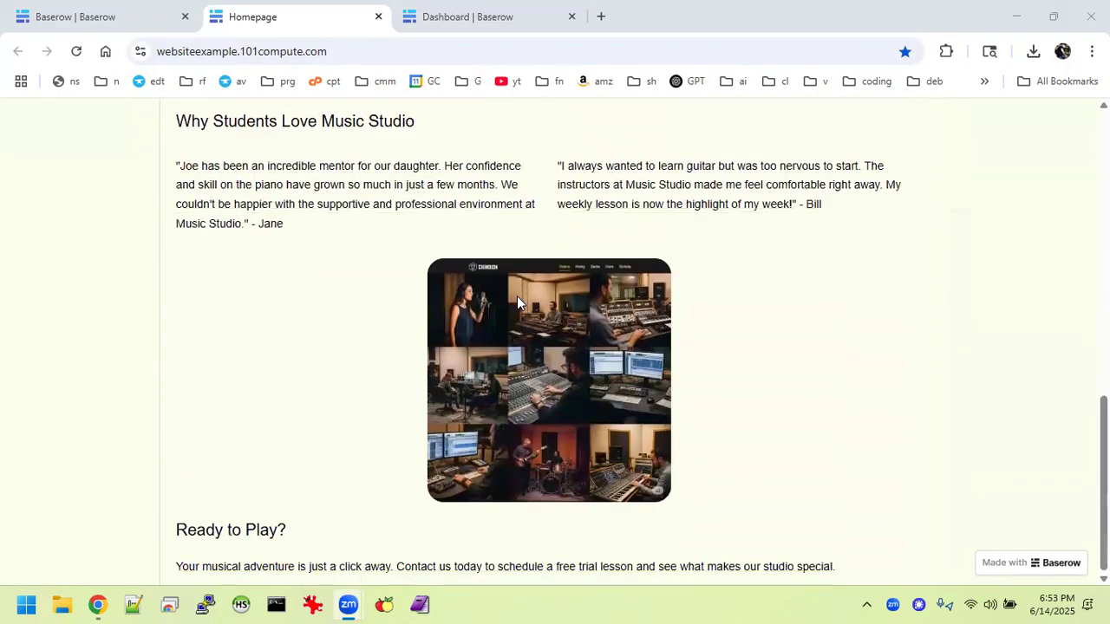
# Look over the published music studio homepage, from the welcome section through the student testimonials.
pyautogui.scroll(9, 517, 301)
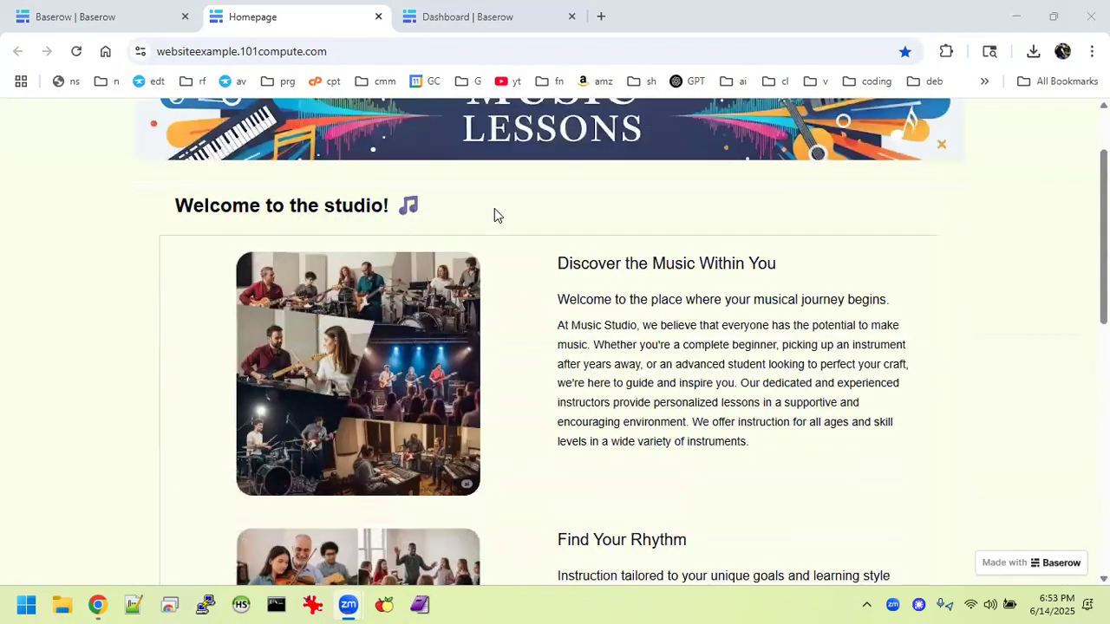
pyautogui.scroll(2, 495, 211)
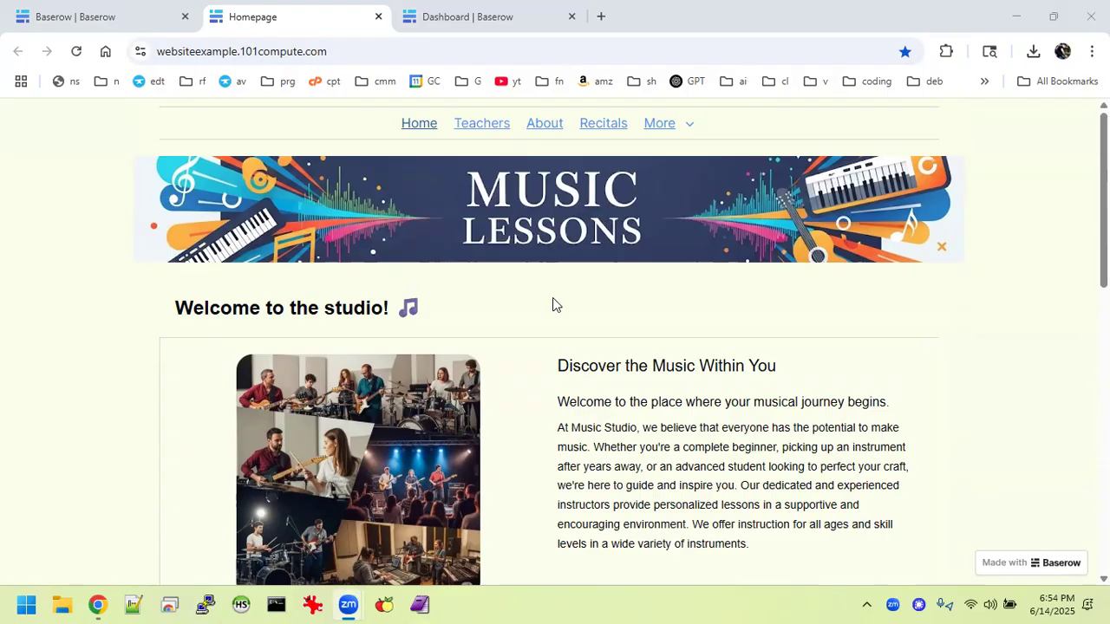
pyautogui.scroll(-1, 667, 165)
pyautogui.scroll(-3, 632, 493)
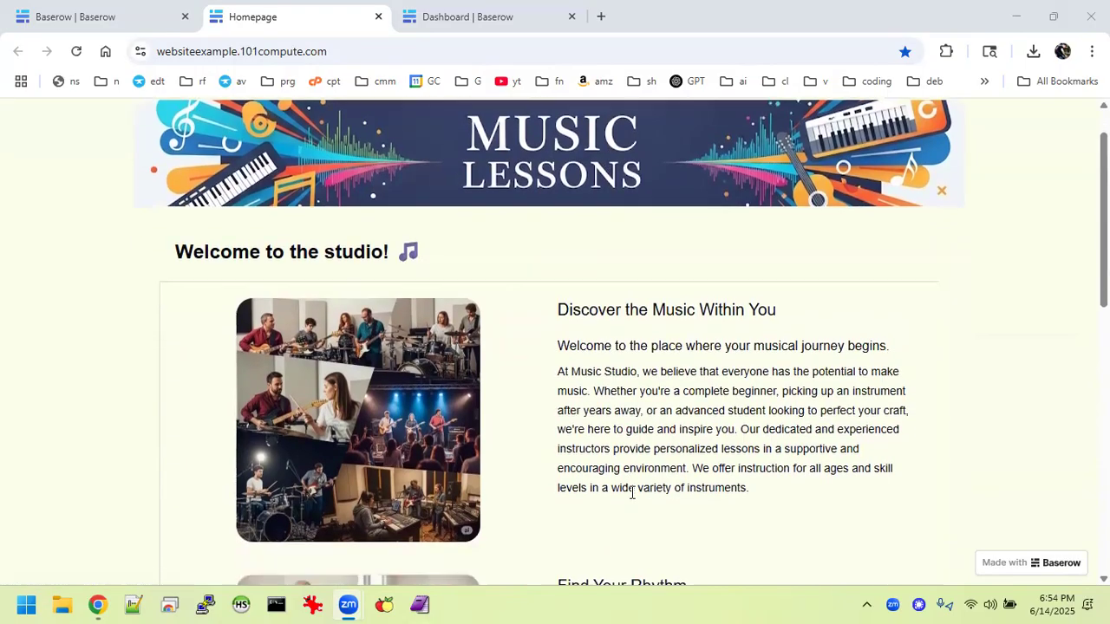
pyautogui.scroll(-4, 633, 493)
pyautogui.scroll(6, 632, 493)
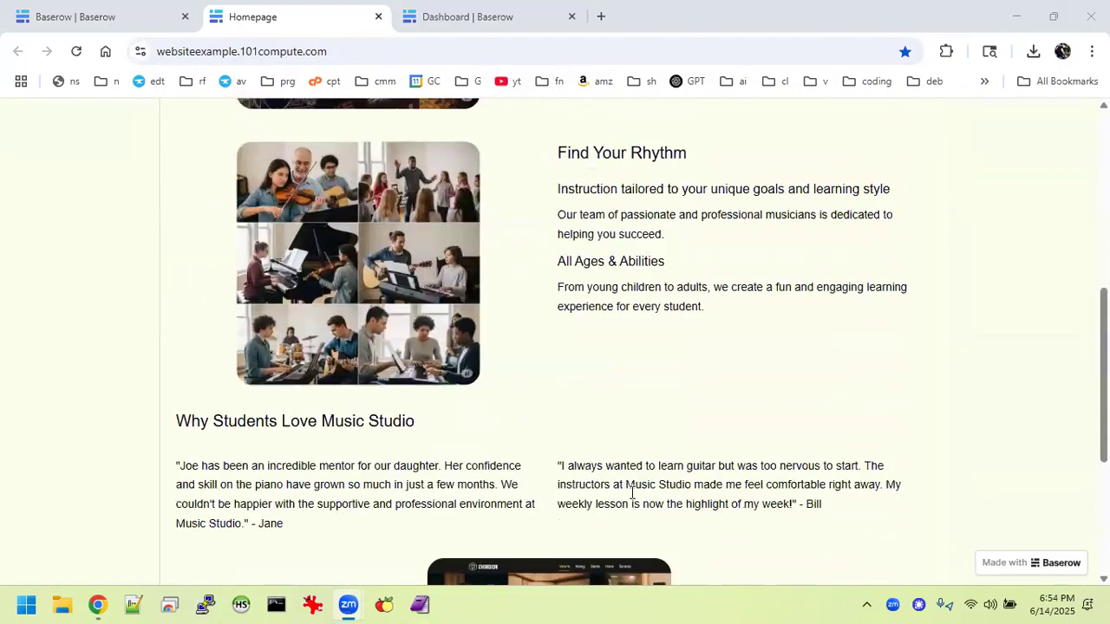
pyautogui.scroll(2, 632, 492)
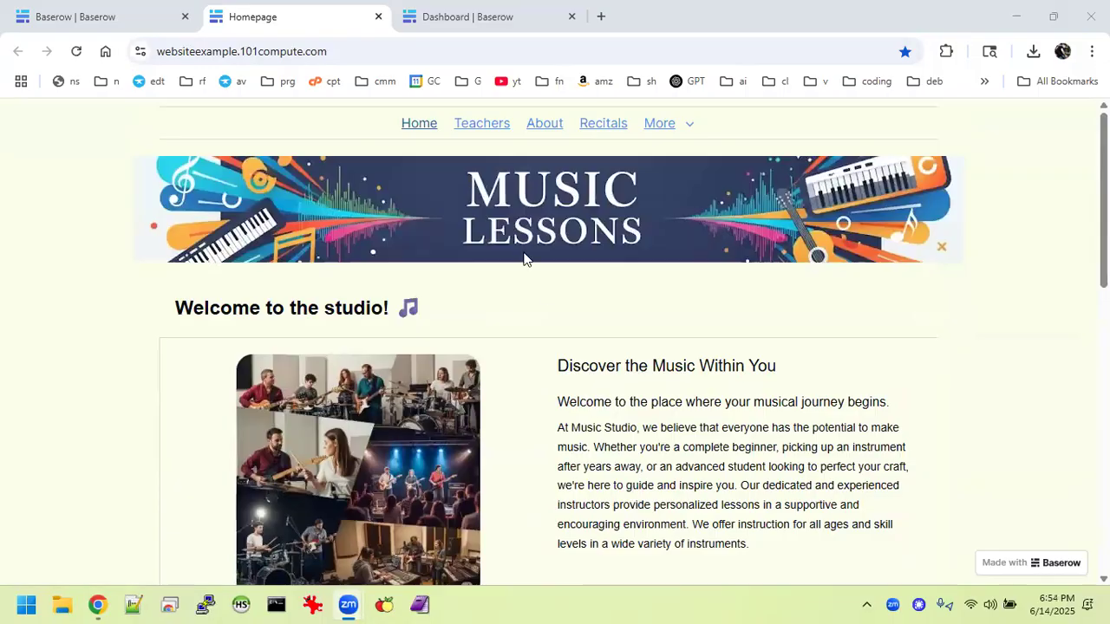
# Open the Teachers page and examine all the instructor cards, including their instruments and styles.
pyautogui.click(473, 123)
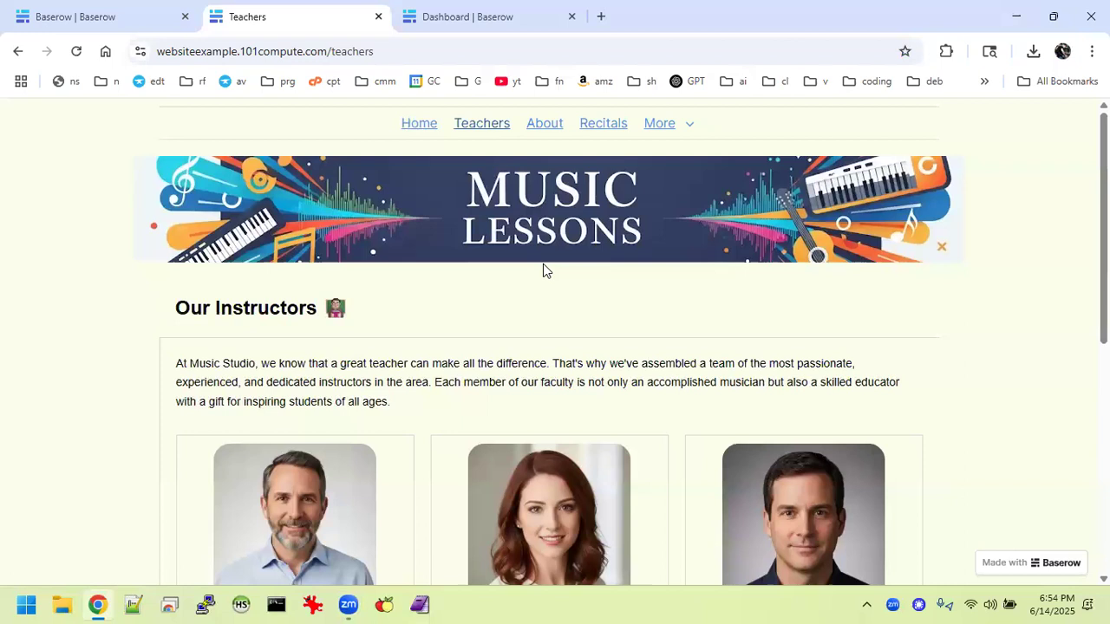
pyautogui.scroll(-2, 520, 384)
pyautogui.scroll(-3, 521, 390)
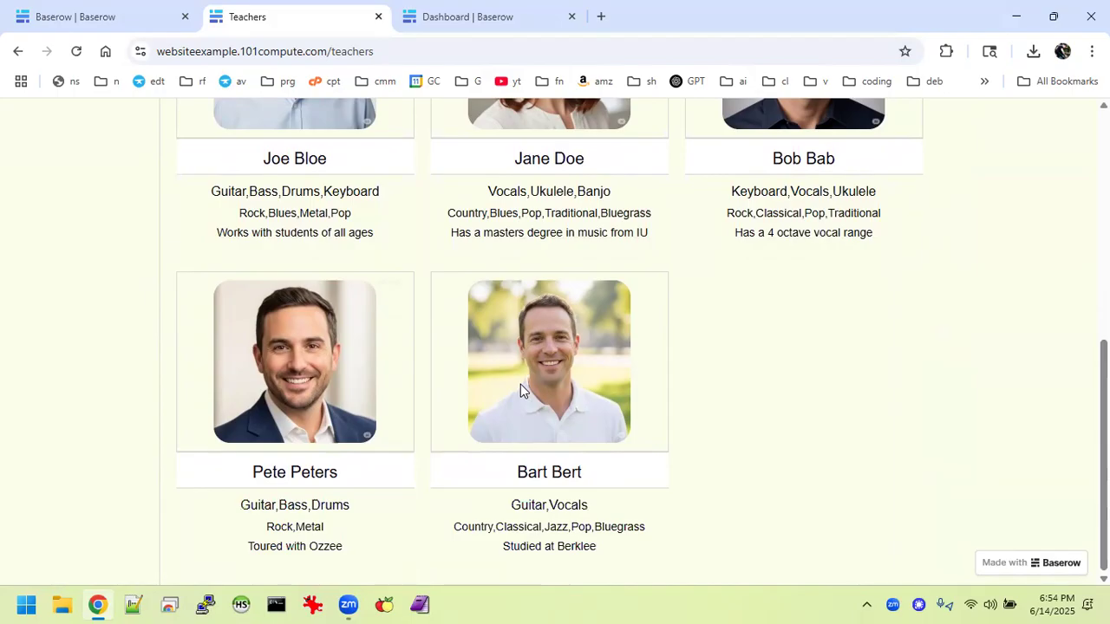
pyautogui.scroll(5, 521, 384)
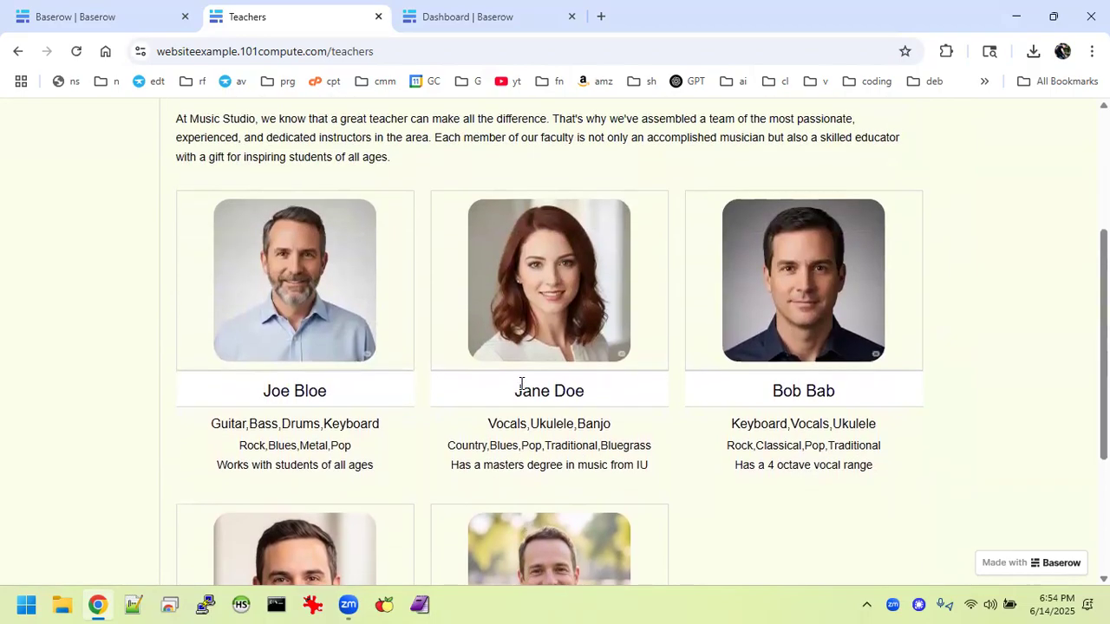
pyautogui.scroll(1, 521, 390)
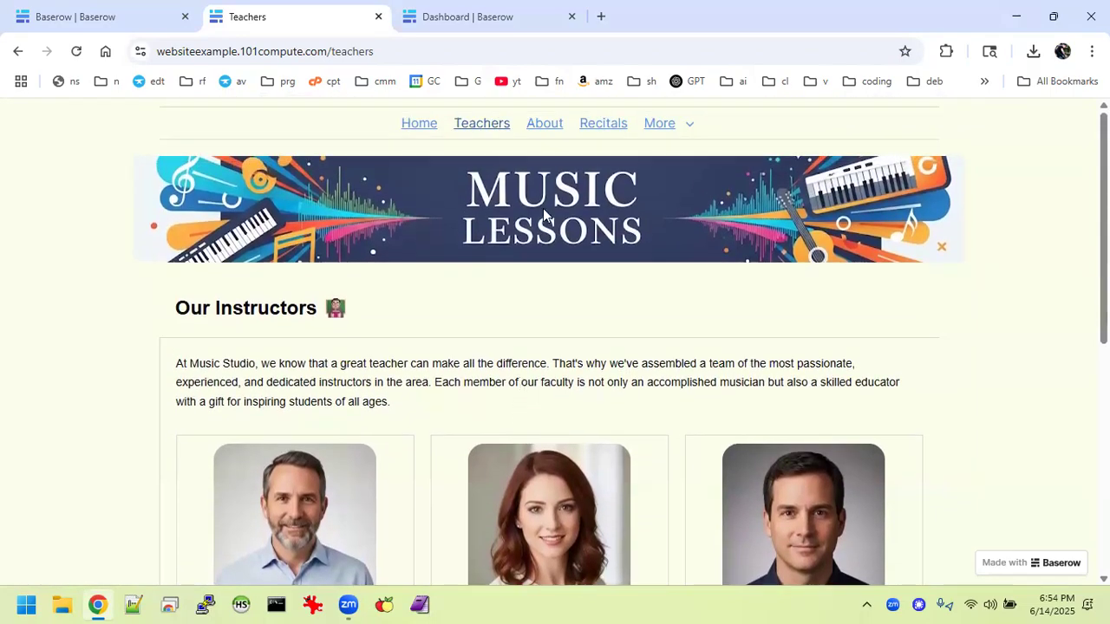
# Open the About page and read through its story and studio photo.
pyautogui.click(536, 132)
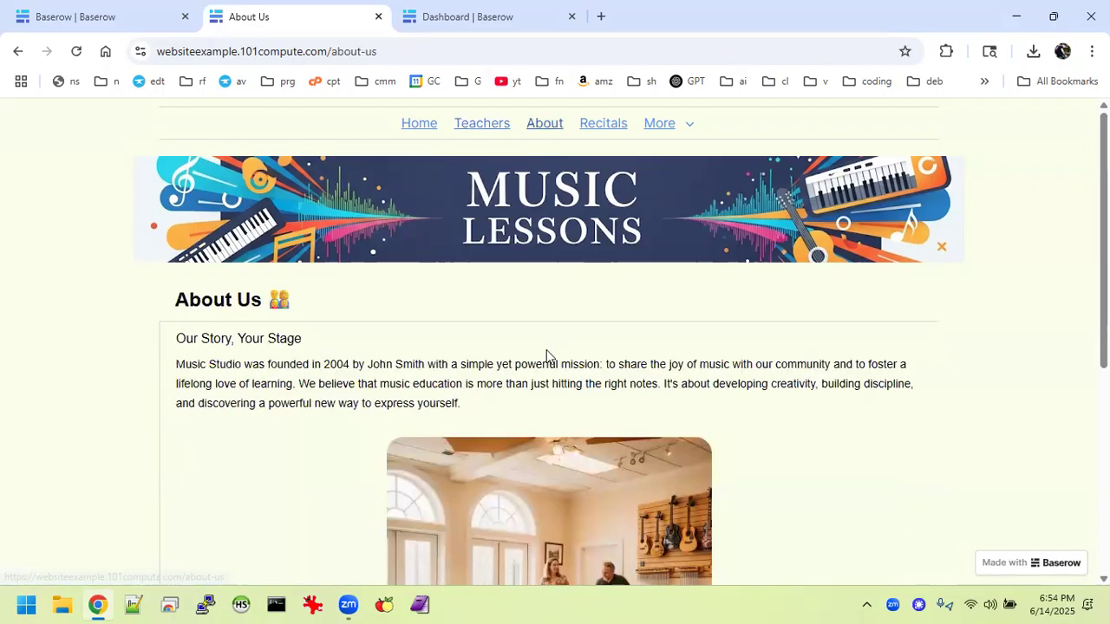
pyautogui.scroll(-2, 546, 356)
pyautogui.scroll(-2, 546, 356)
pyautogui.scroll(4, 547, 356)
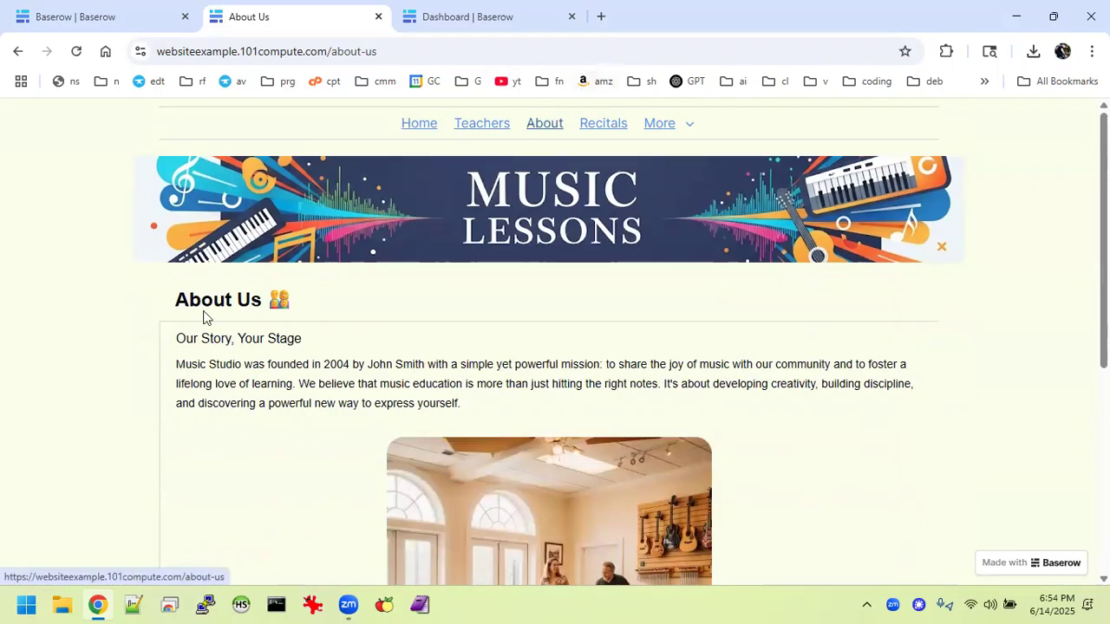
# View the Recitals page briefly and go back through About to the homepage's welcome section.
pyautogui.click(600, 124)
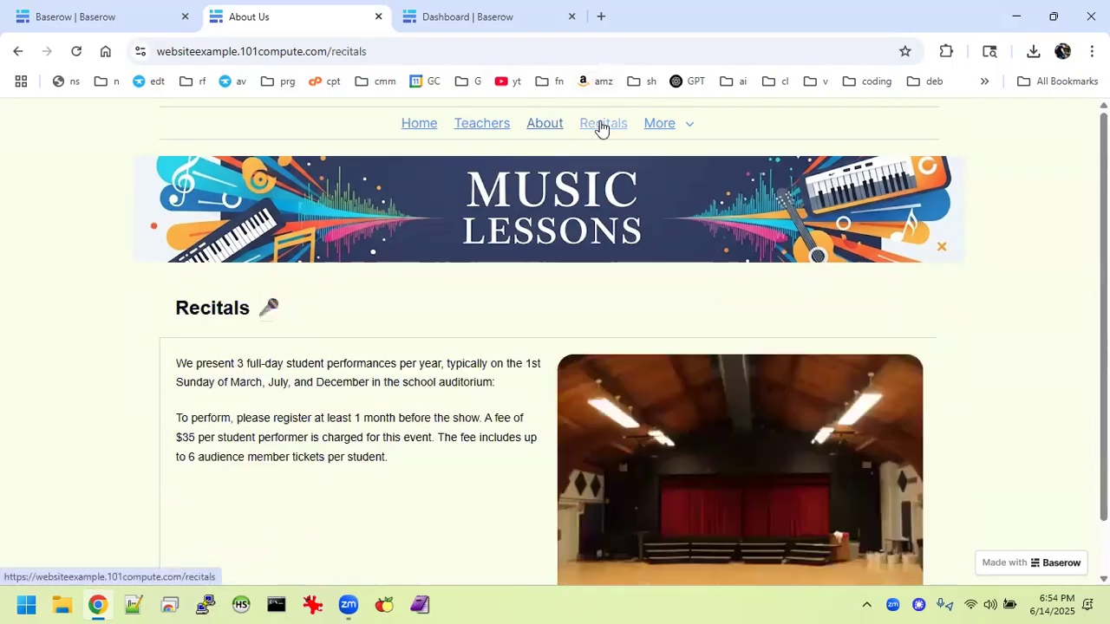
pyautogui.click(540, 128)
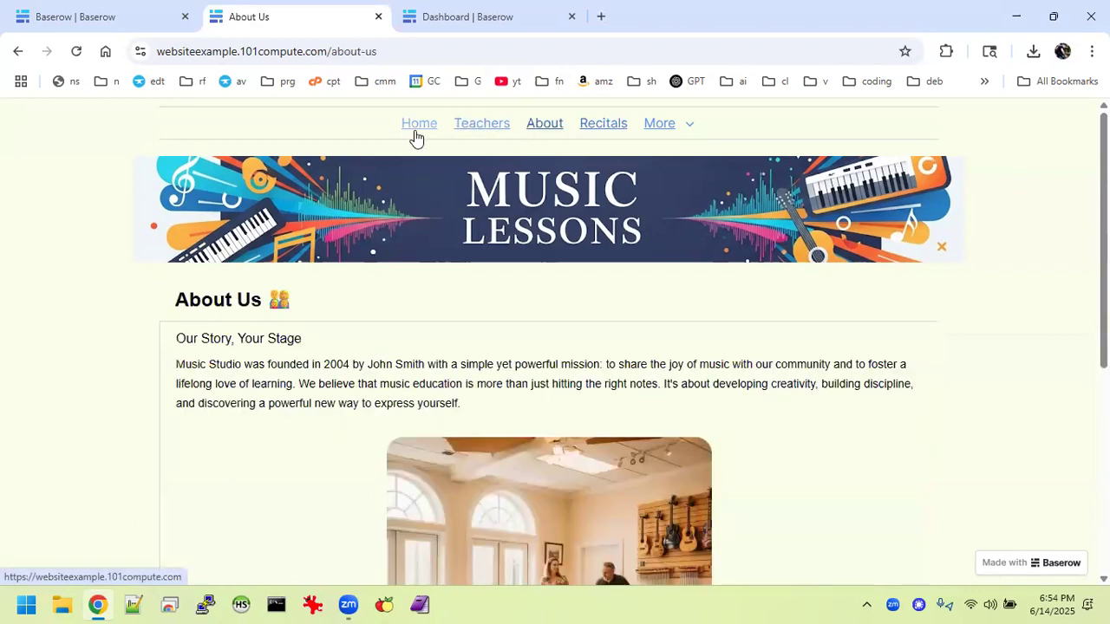
pyautogui.click(418, 126)
pyautogui.scroll(-2, 615, 280)
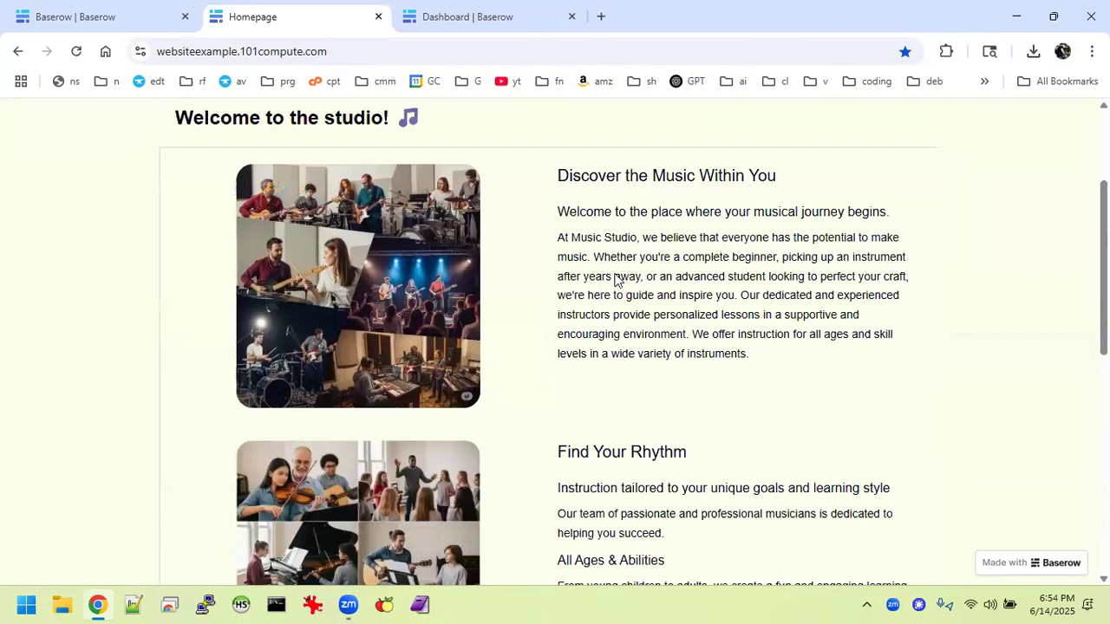
pyautogui.scroll(2, 615, 280)
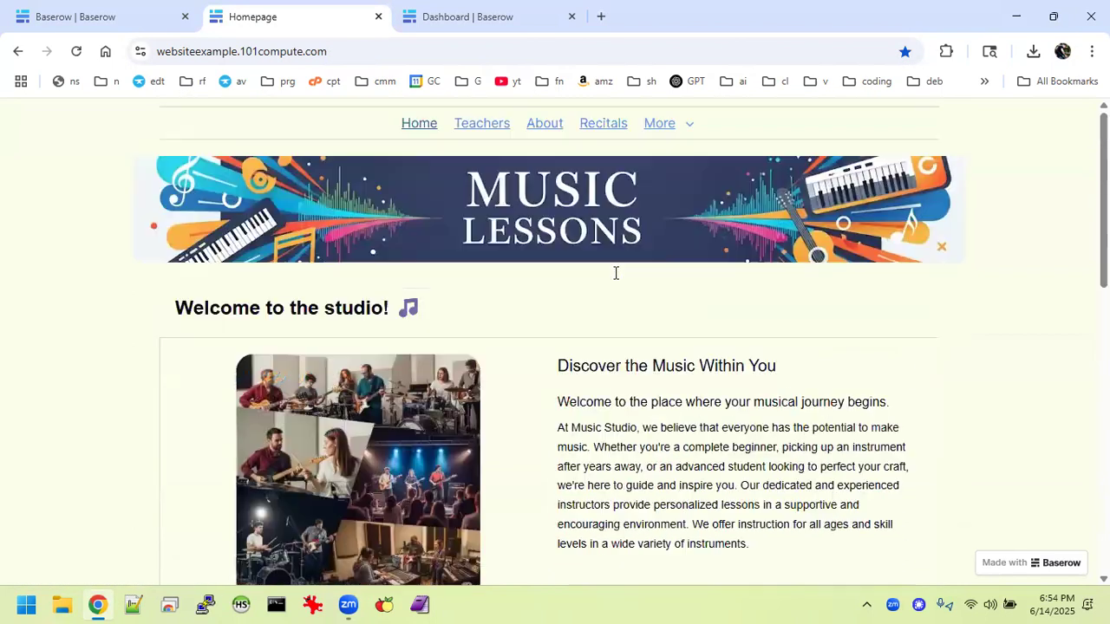
# Check the Teachers page layout in a reduced, narrow browser window and restore the window to full size.
pyautogui.click(501, 130)
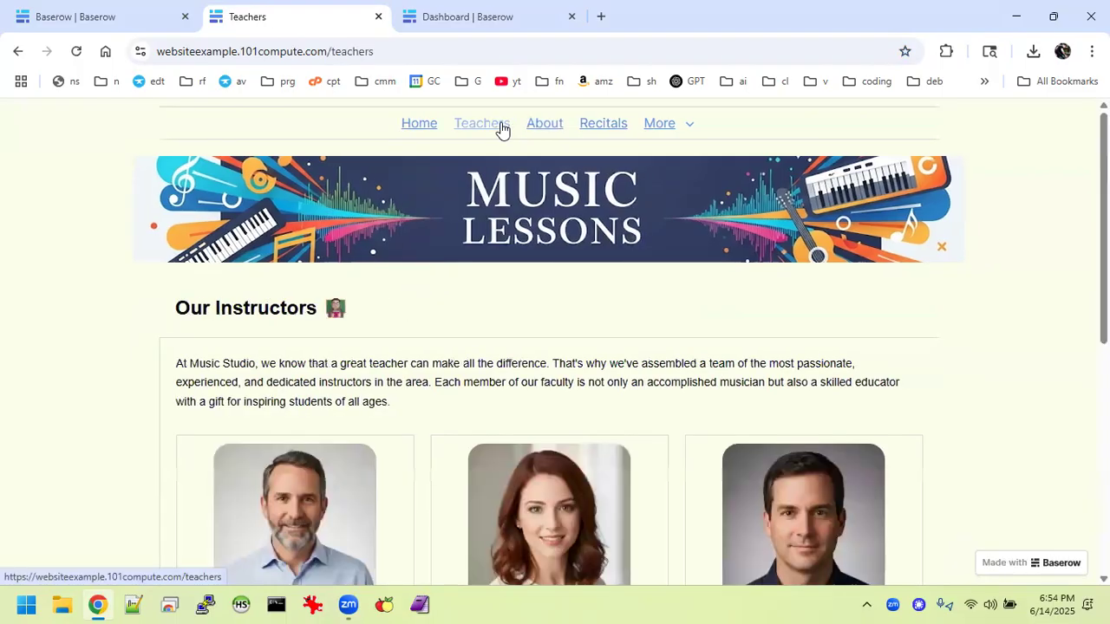
pyautogui.click(1048, 16)
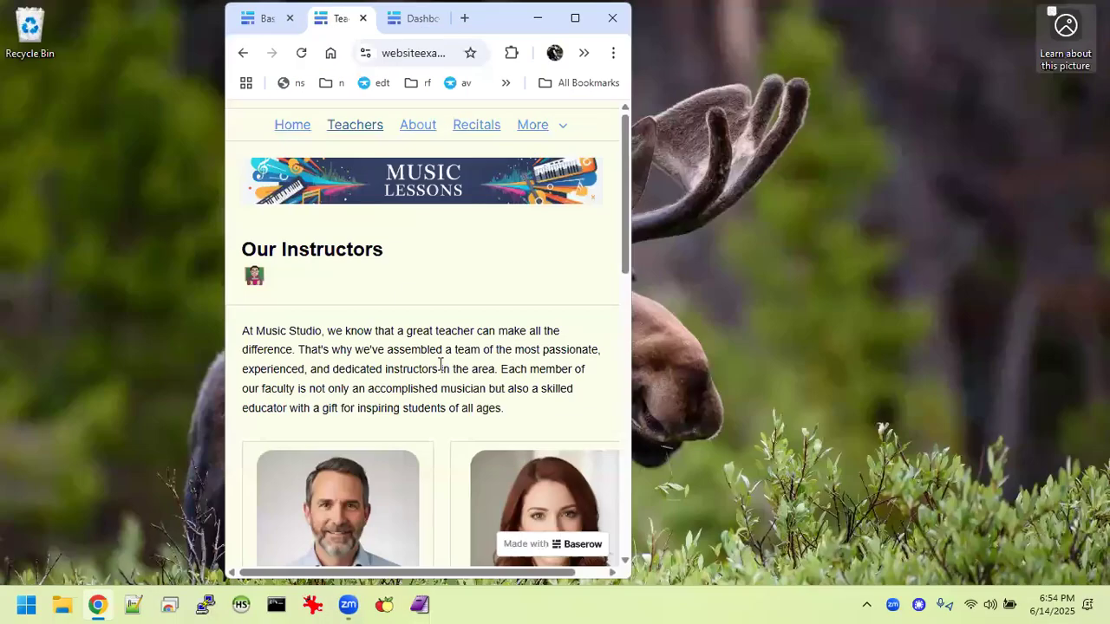
pyautogui.scroll(-3, 449, 312)
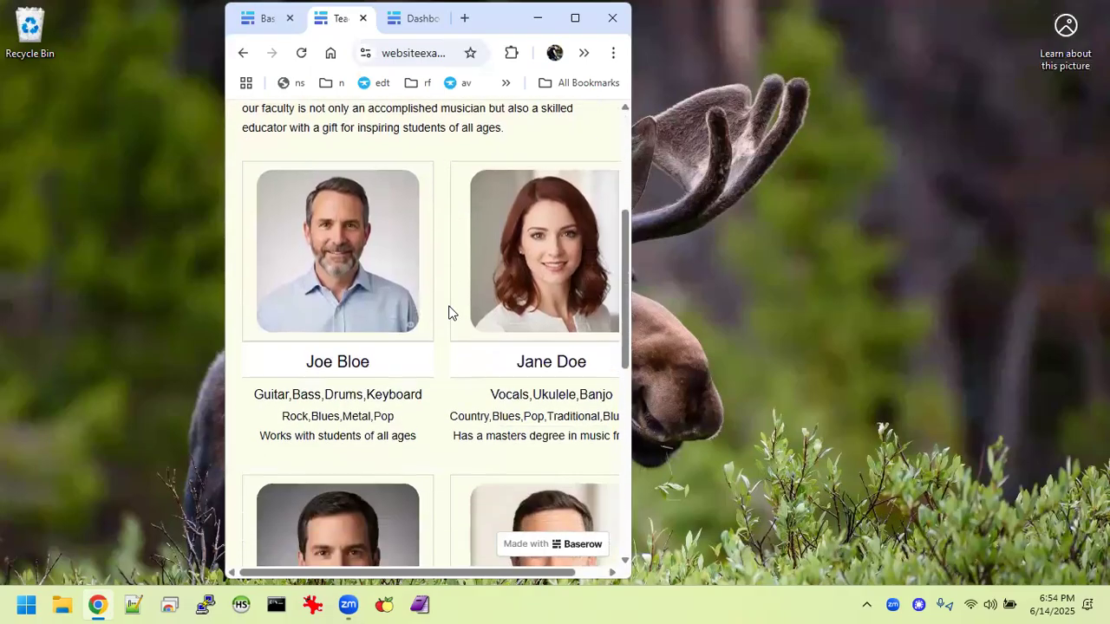
pyautogui.scroll(3, 450, 312)
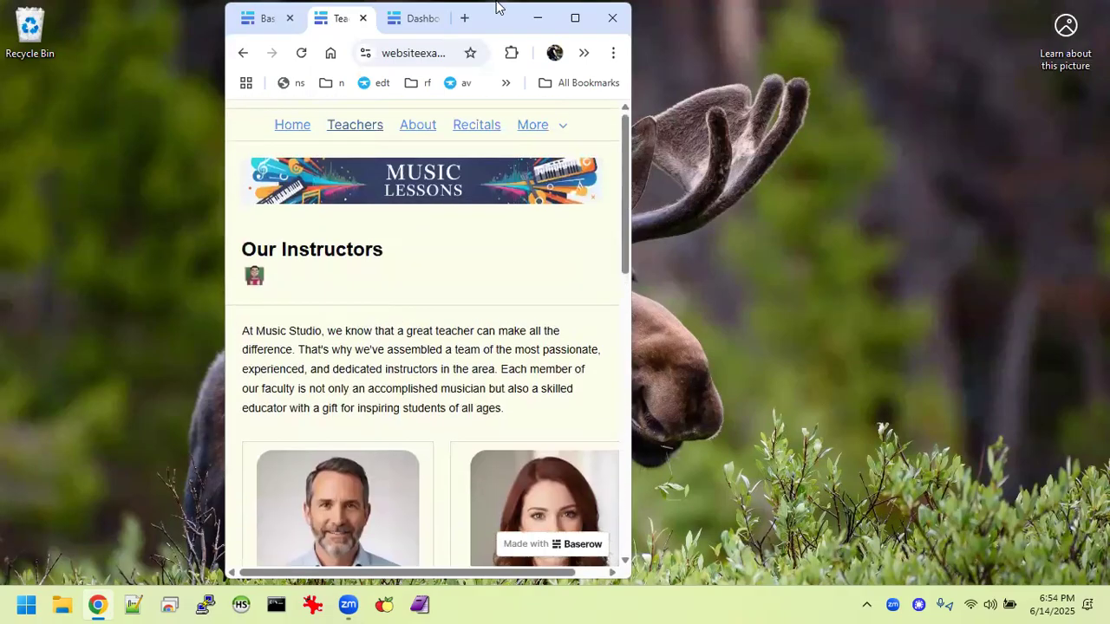
pyautogui.click(574, 18)
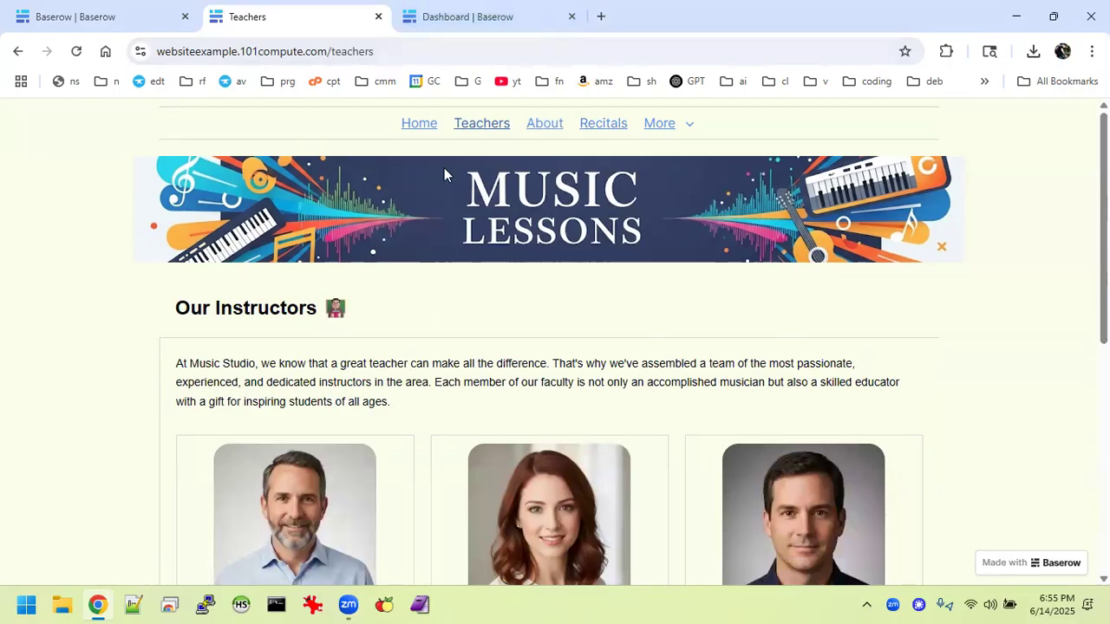
# Review the instructor cards on the Teachers page at full window width.
pyautogui.scroll(-1, 554, 362)
pyautogui.scroll(-5, 555, 362)
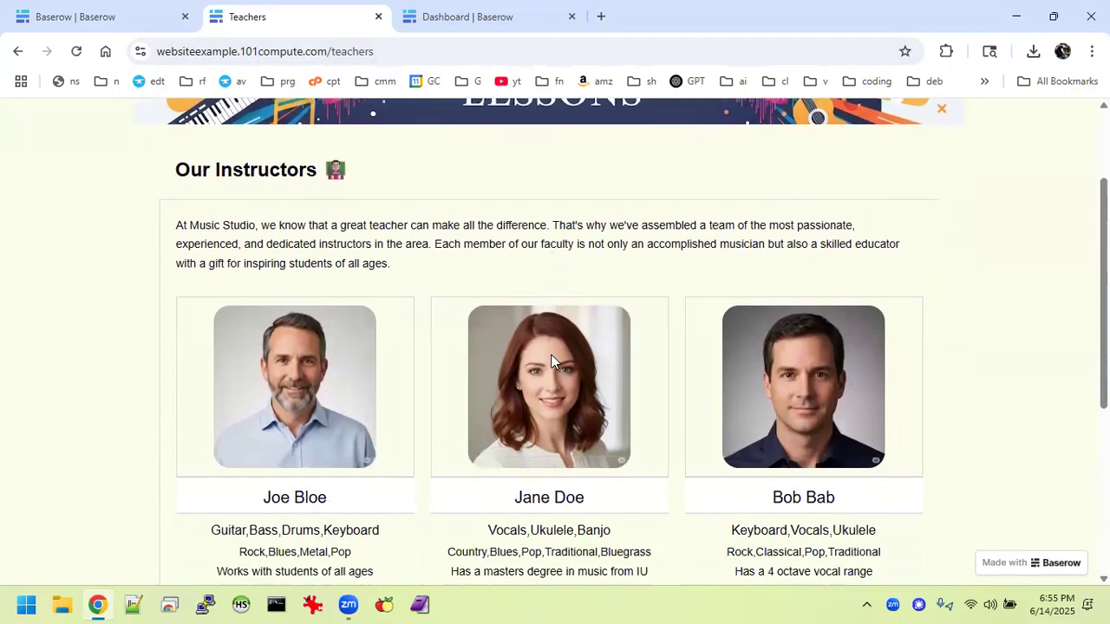
pyautogui.scroll(6, 551, 354)
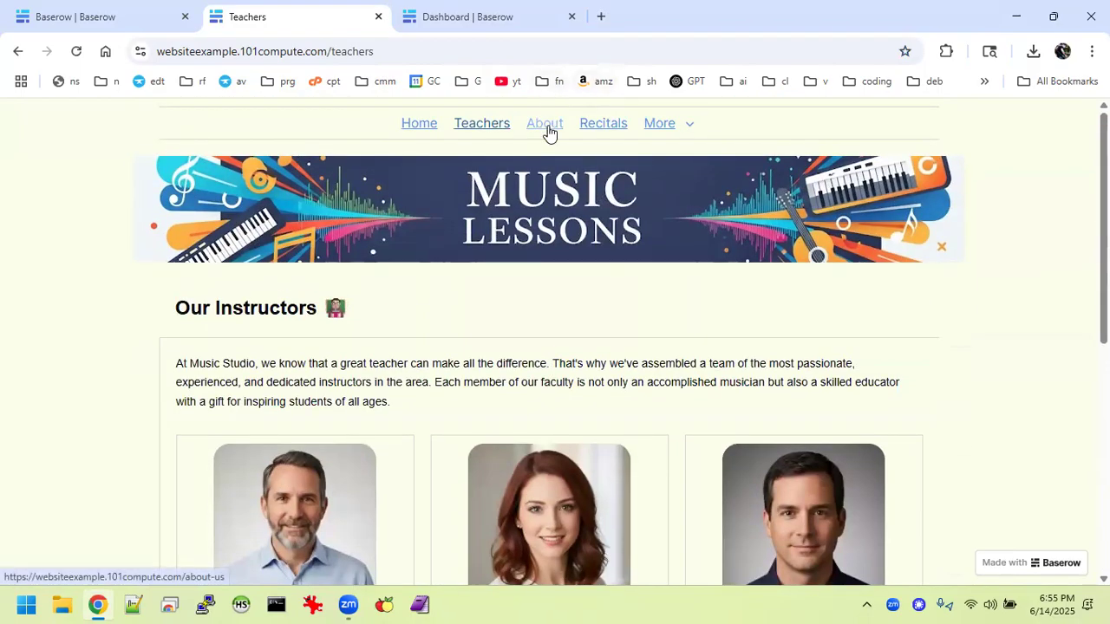
# Revisit the About page and examine the Recitals page's performance details and auditorium photo.
pyautogui.click(548, 131)
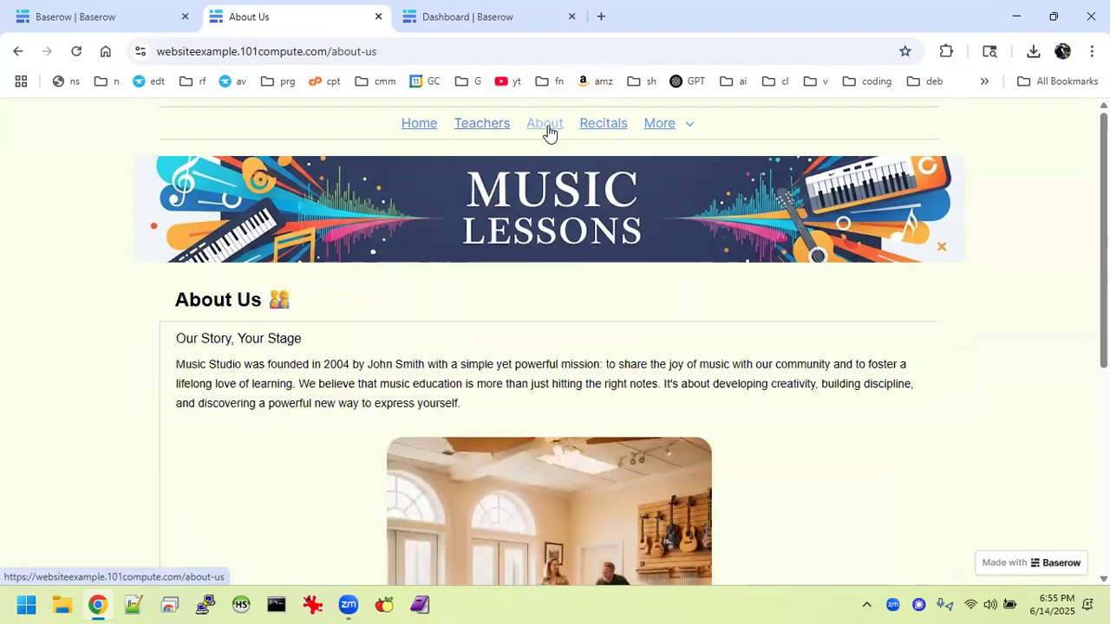
pyautogui.click(609, 127)
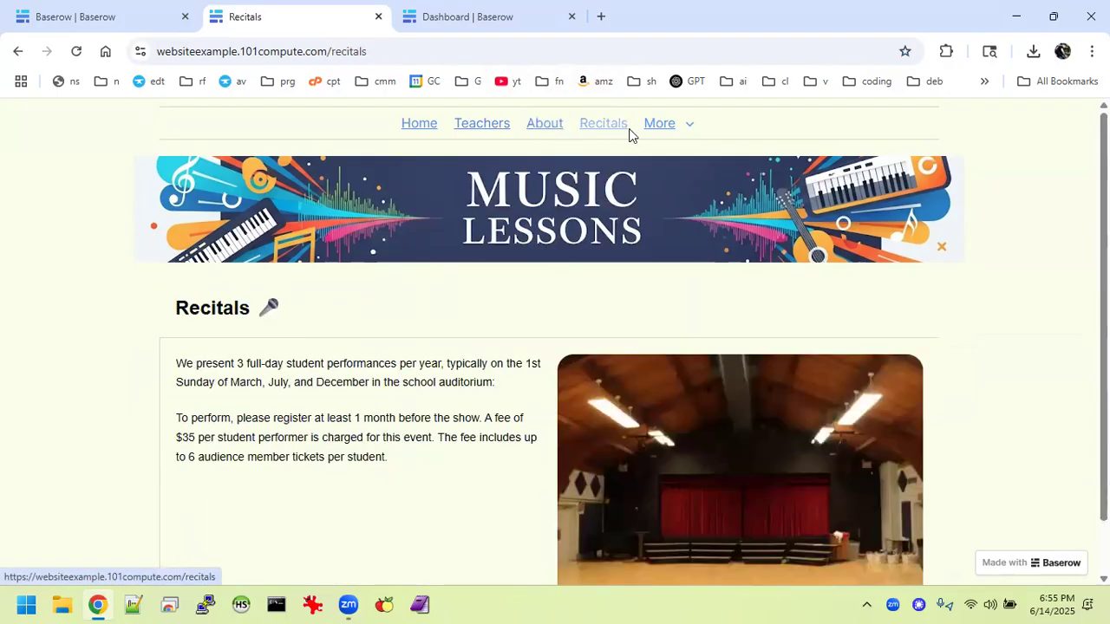
pyautogui.scroll(-2, 552, 417)
pyautogui.scroll(2, 554, 415)
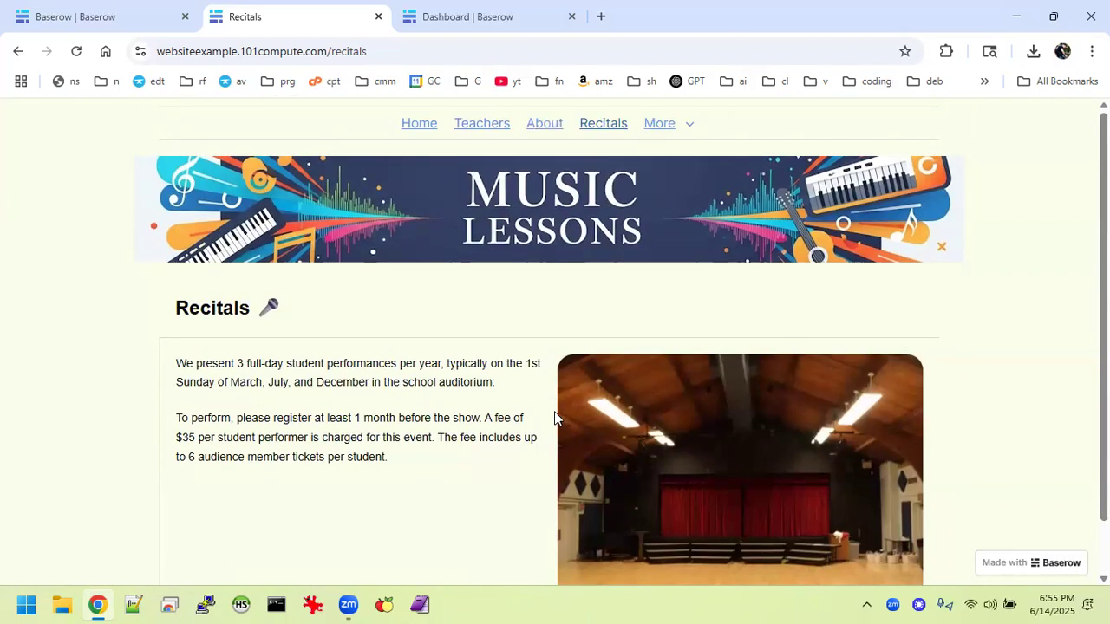
# View the site's additional Programs, FAQ and Contact pages one after another.
pyautogui.click(670, 126)
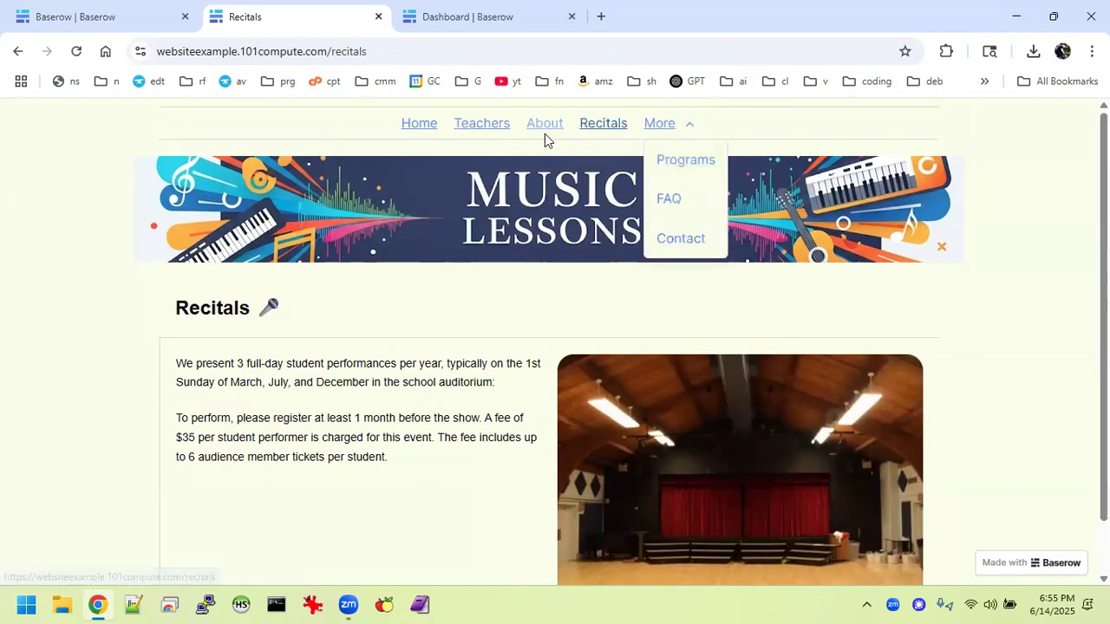
pyautogui.click(682, 172)
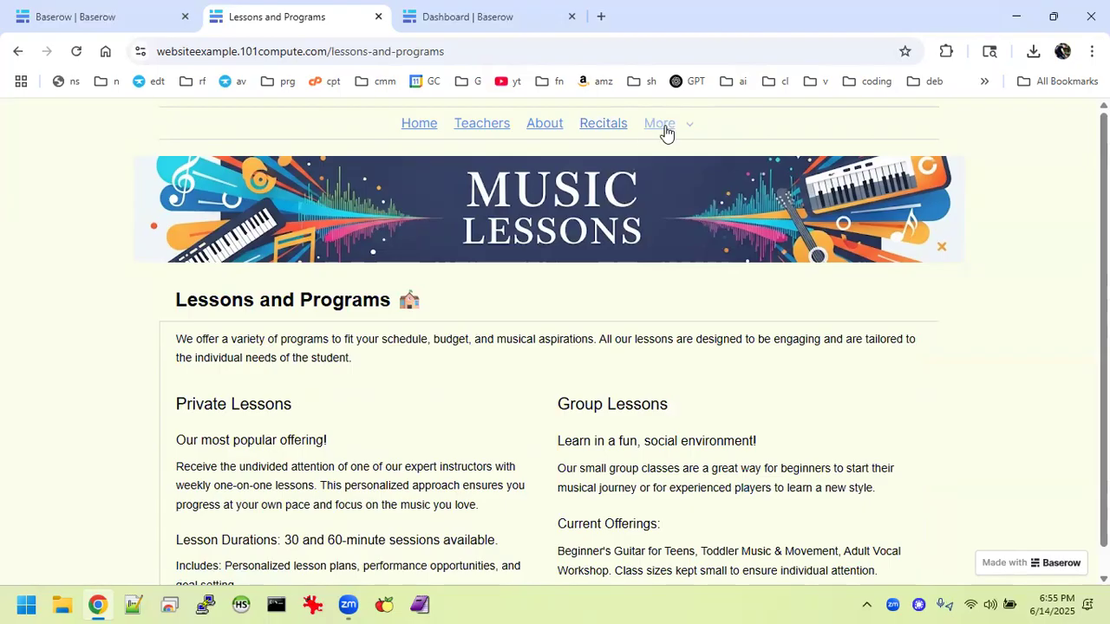
pyautogui.moveTo(668, 131)
pyautogui.click(676, 196)
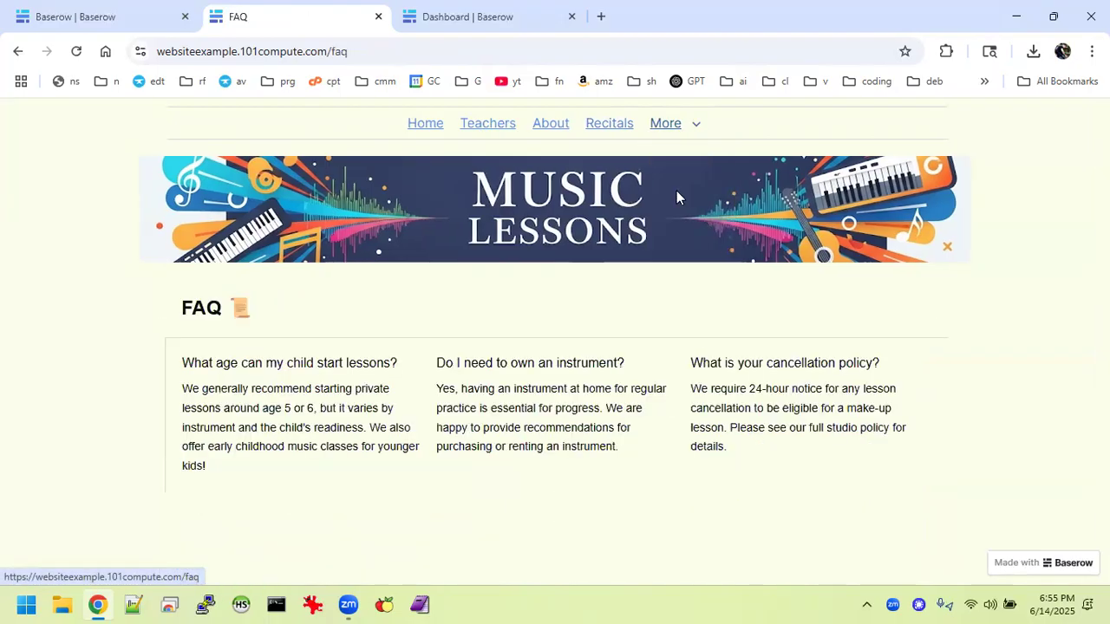
pyautogui.moveTo(669, 132)
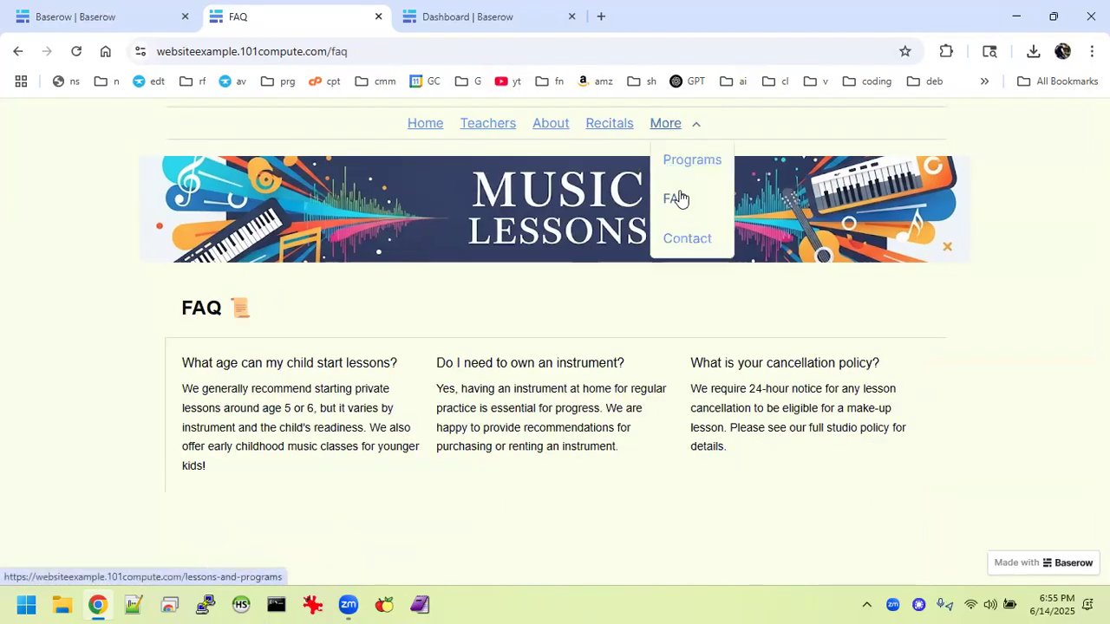
pyautogui.click(694, 236)
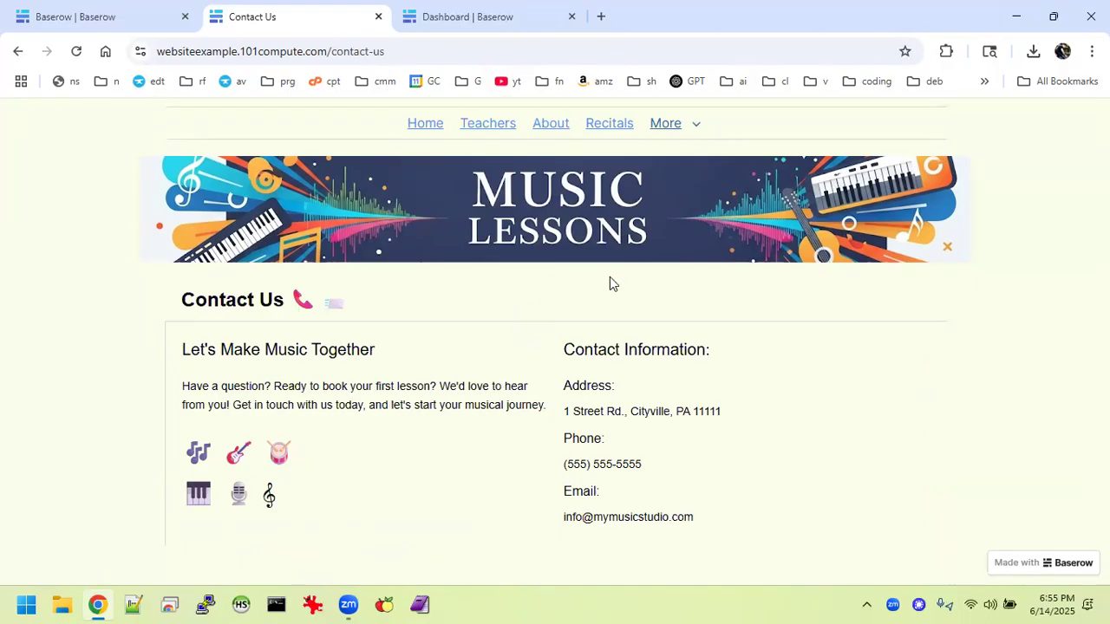
# Return to the site's homepage, close the published website and bring up the Music Lessons application builder.
pyautogui.click(425, 126)
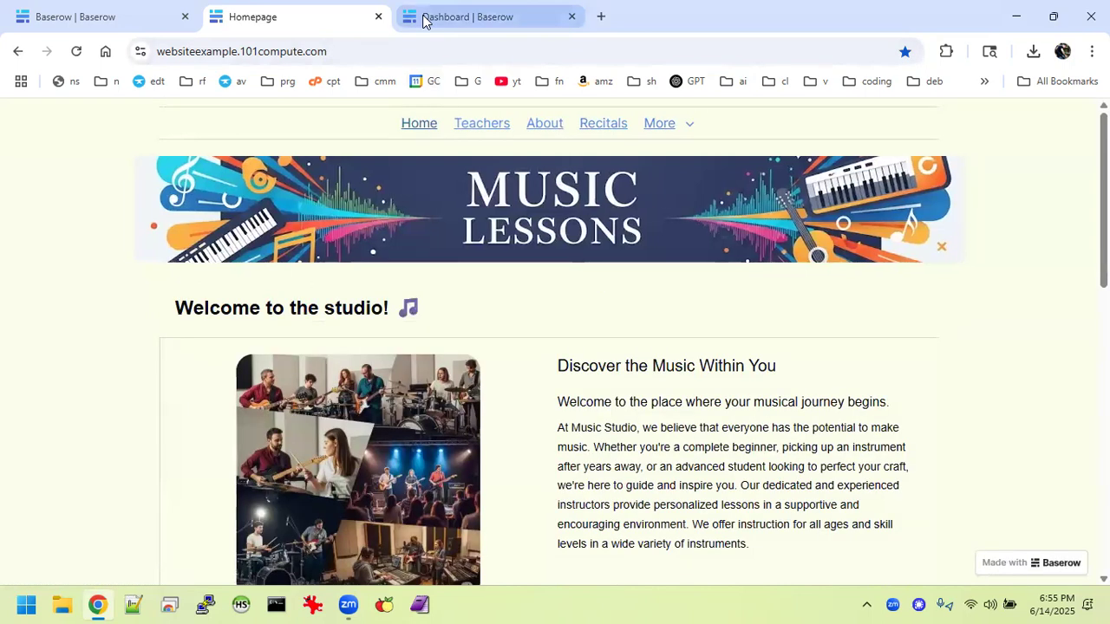
pyautogui.click(378, 16)
pyautogui.click(793, 150)
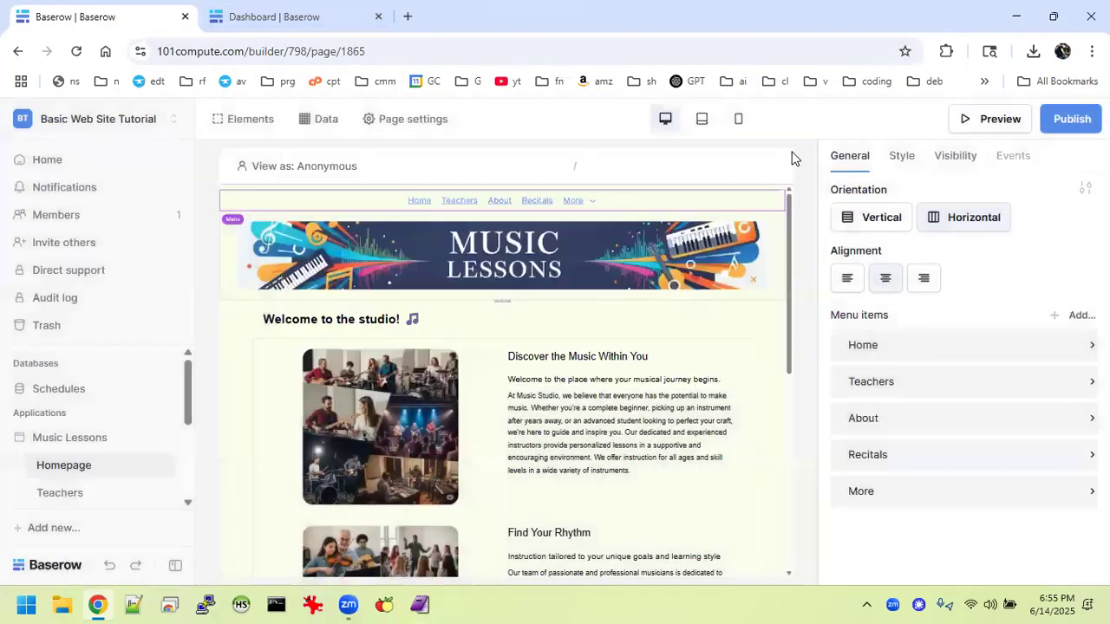
# Compare the Tutorial Schedules workspace dashboard with the Basic Web Site Tutorial workspace, ending on the Tutorial Schedules dashboard.
pyautogui.click(260, 21)
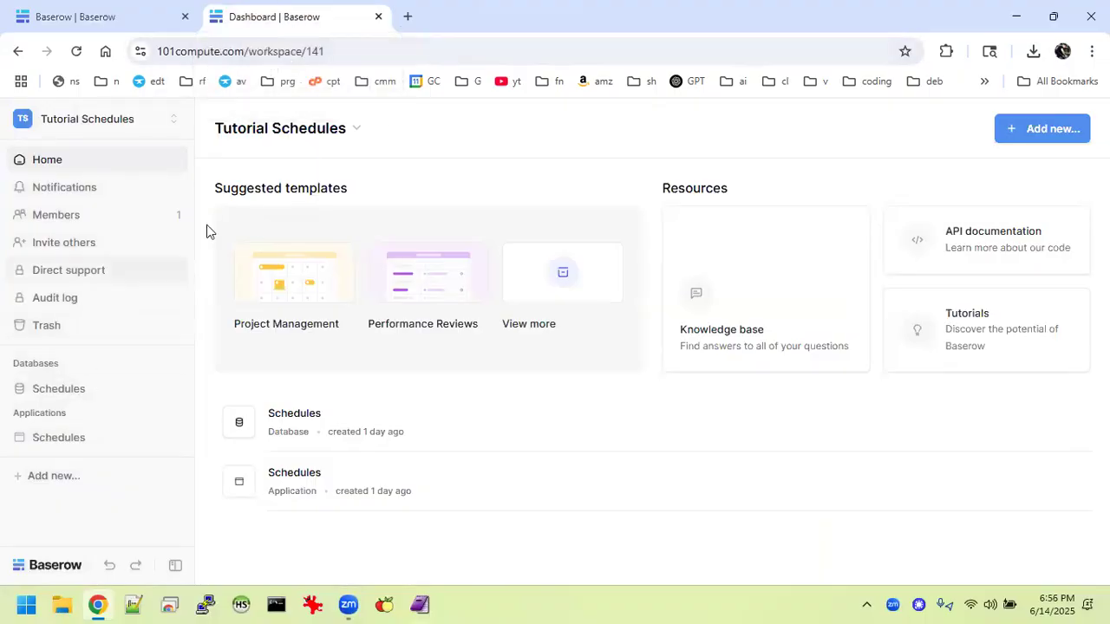
pyautogui.click(113, 17)
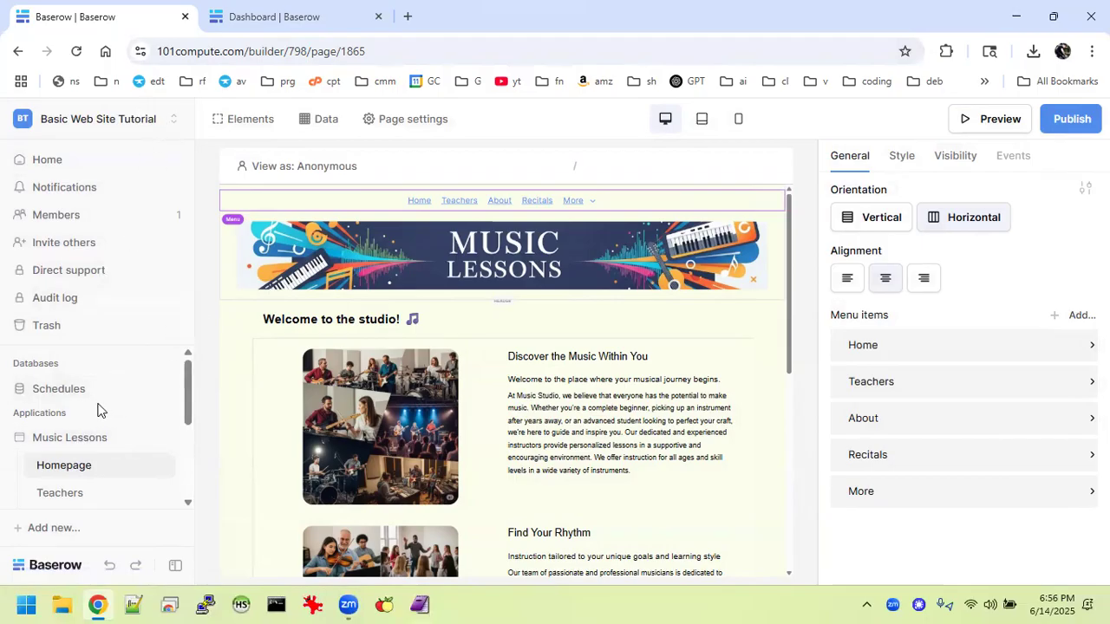
pyautogui.click(299, 17)
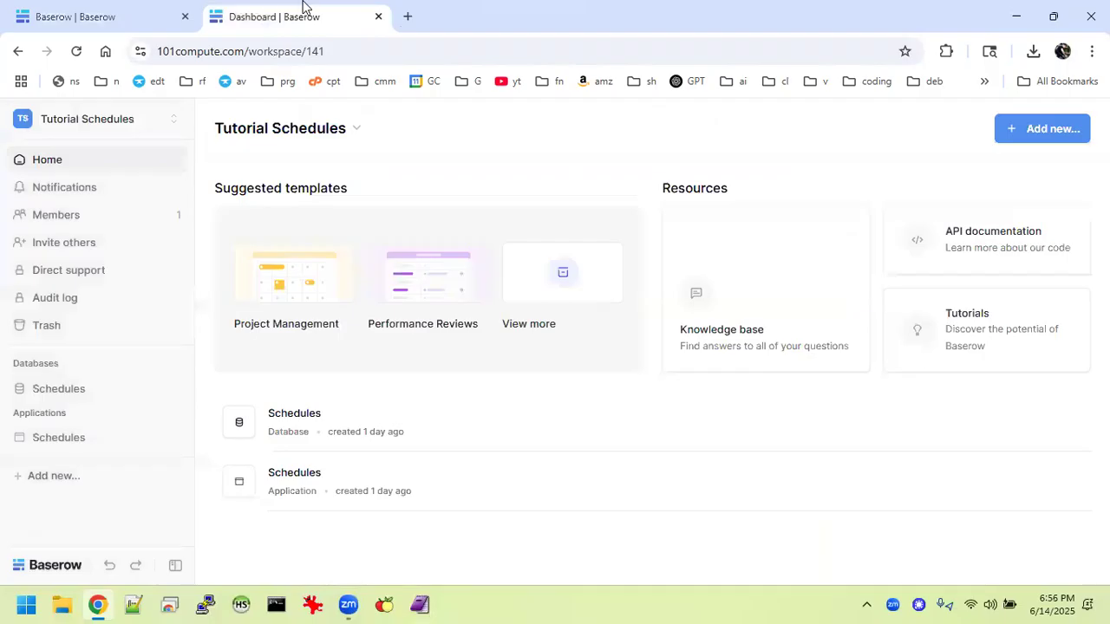
# Create a new application named Web Site in the Tutorial Schedules workspace.
pyautogui.click(108, 133)
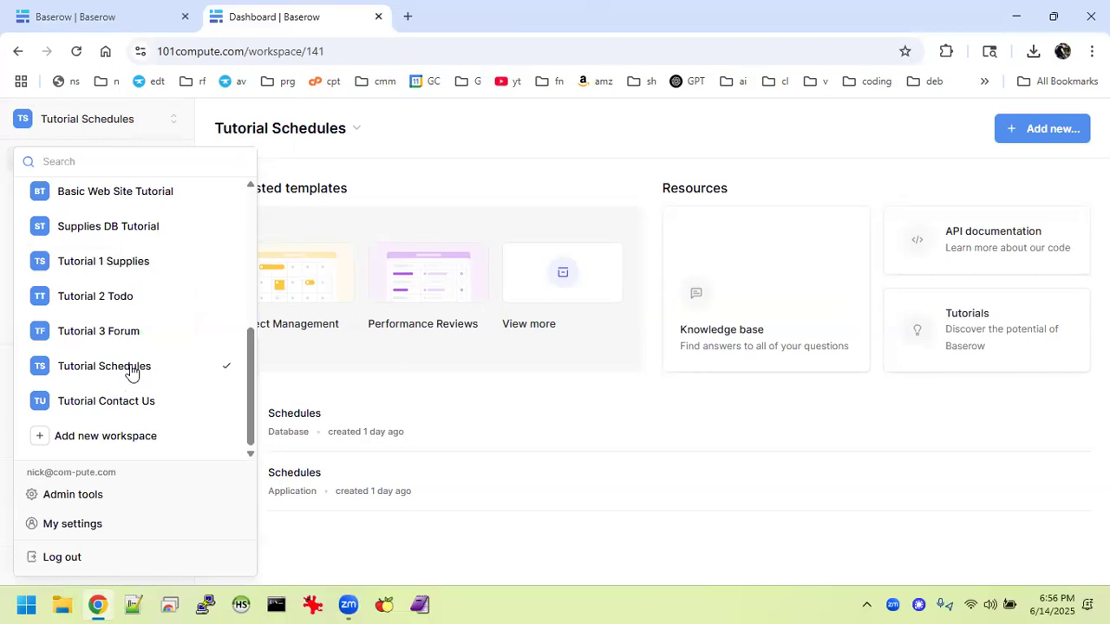
pyautogui.click(431, 533)
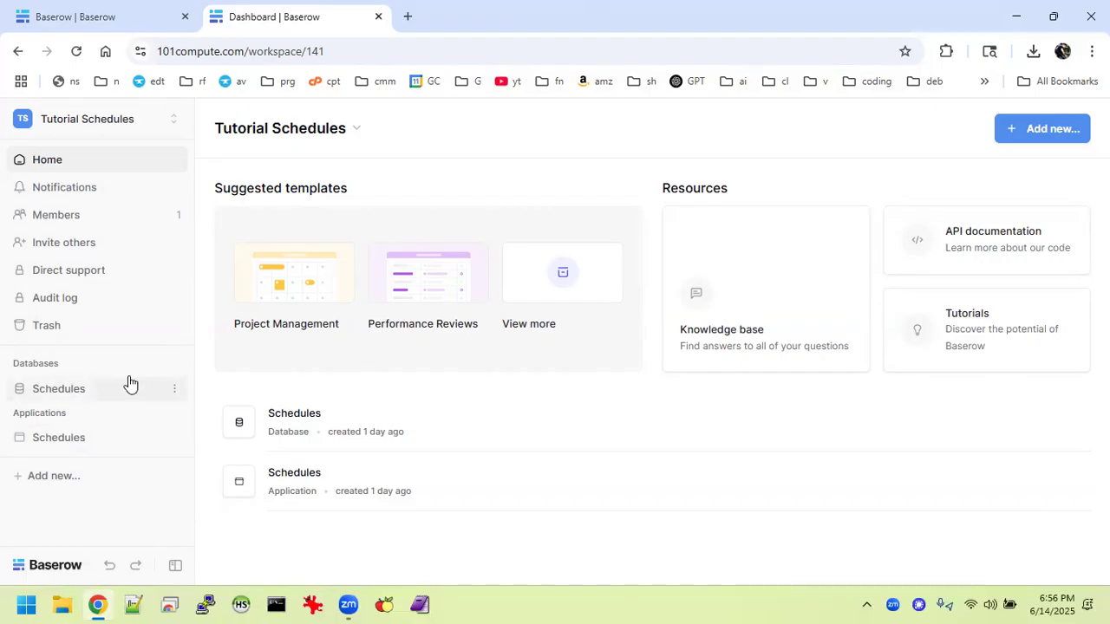
pyautogui.click(59, 478)
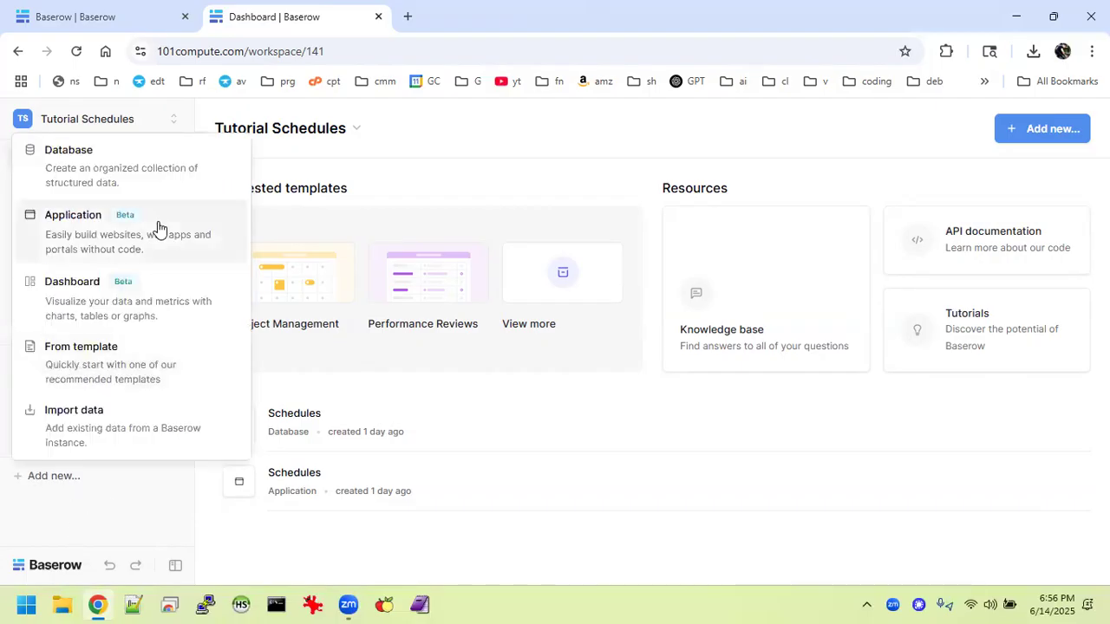
pyautogui.click(93, 227)
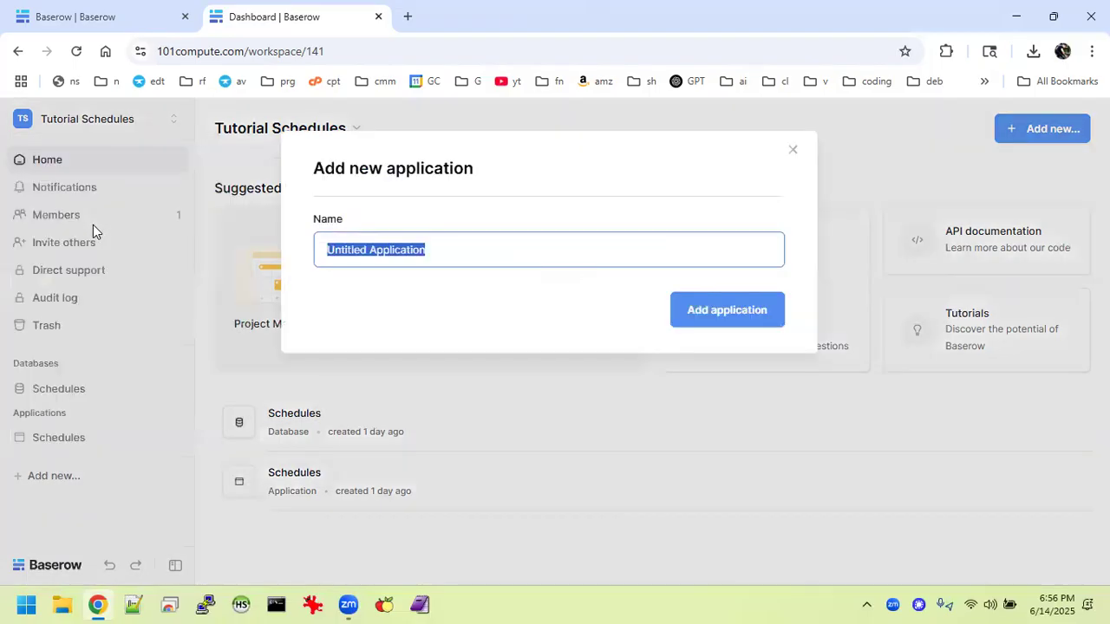
pyautogui.write('Web S')
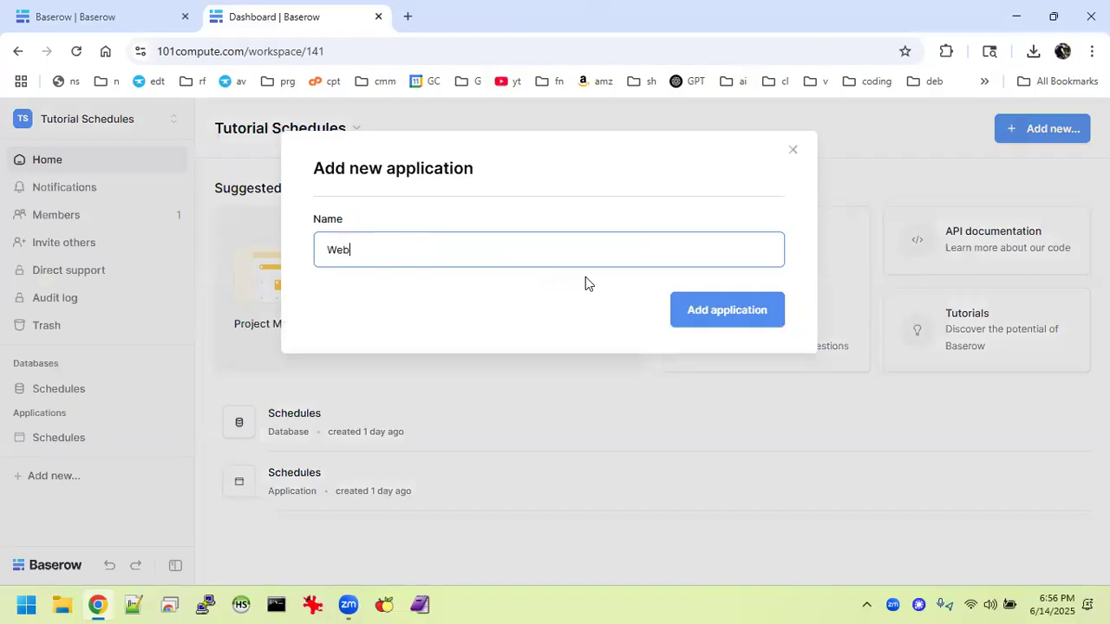
pyautogui.write('ite')
pyautogui.press('Return')
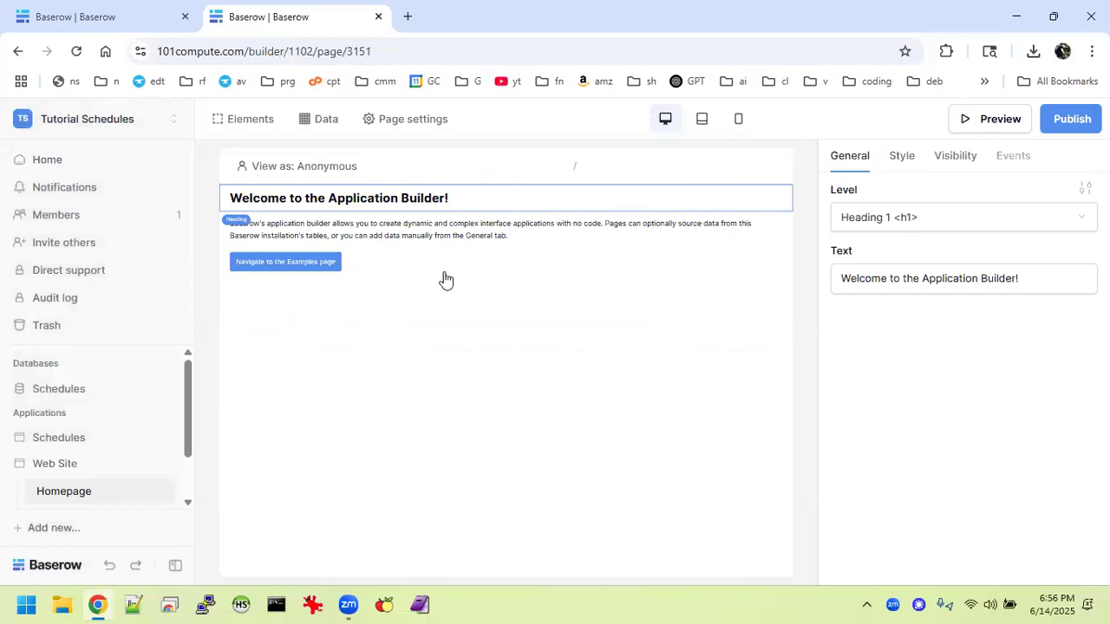
# Examine how the Music Lessons homepage header is nested, from the banner's columns element through its container to the multi-page header.
pyautogui.click(58, 16)
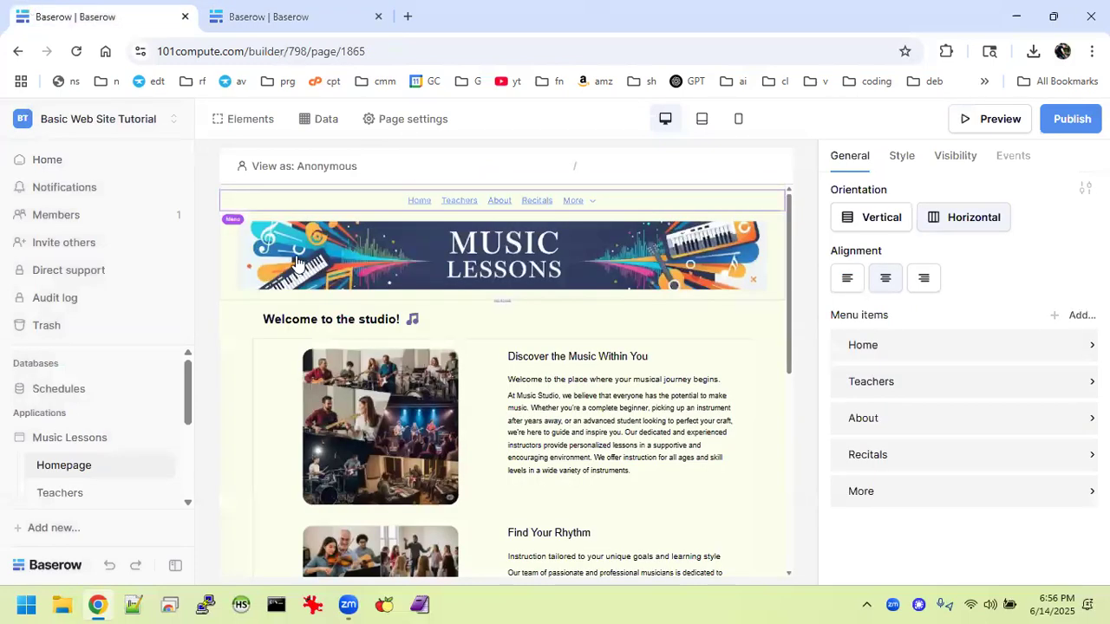
pyautogui.click(681, 303)
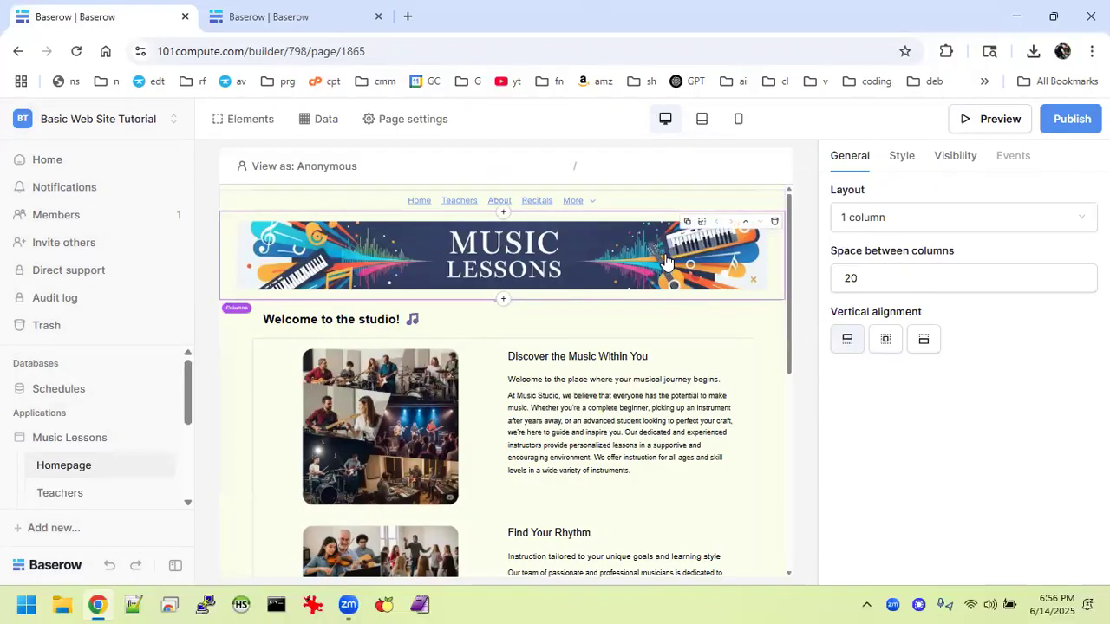
pyautogui.click(703, 222)
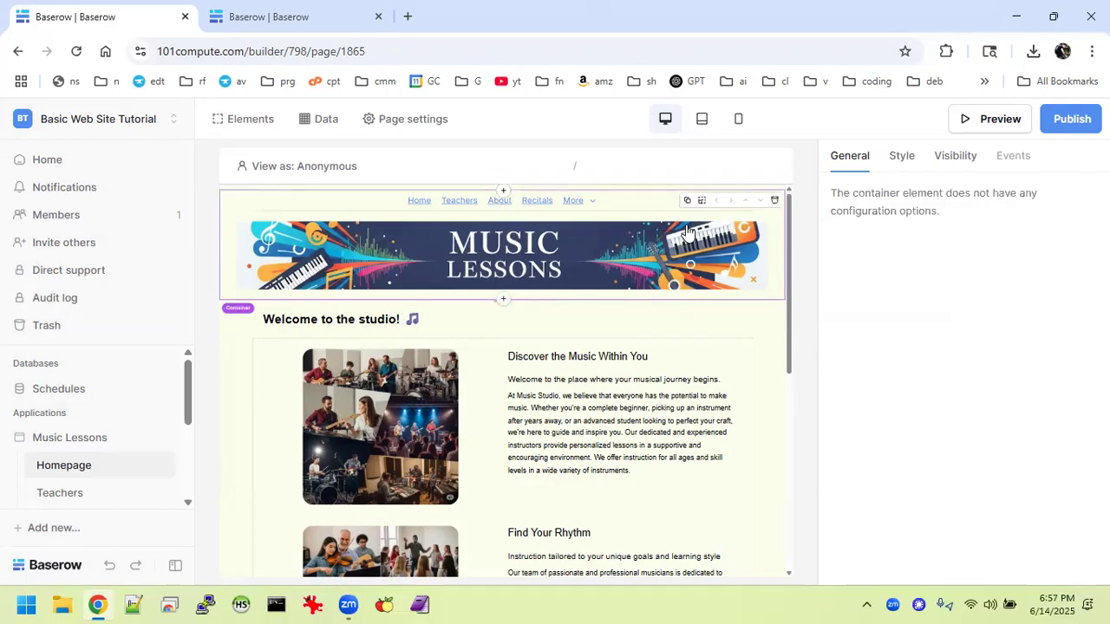
pyautogui.click(703, 202)
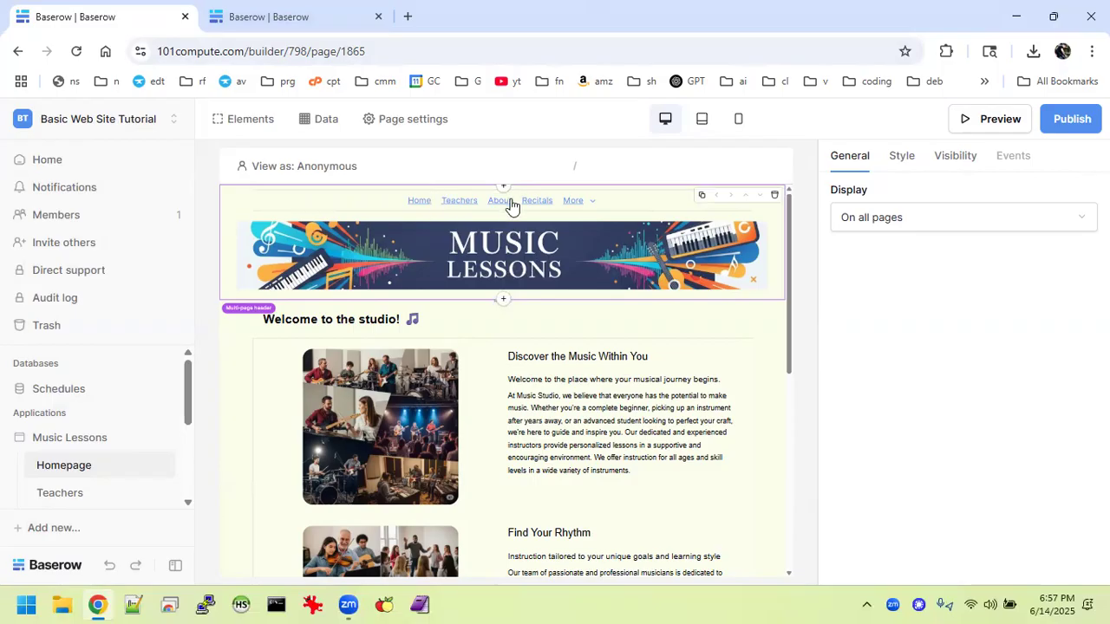
# Return to the Web Site application and delete the default heading, link button and text from its homepage.
pyautogui.click(277, 10)
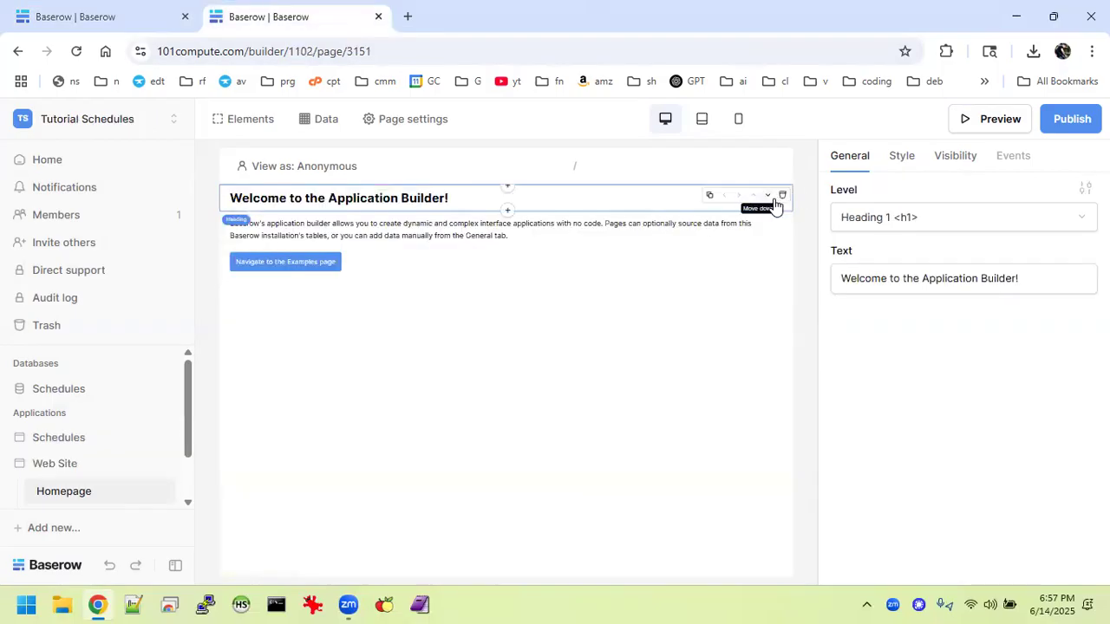
pyautogui.click(775, 203)
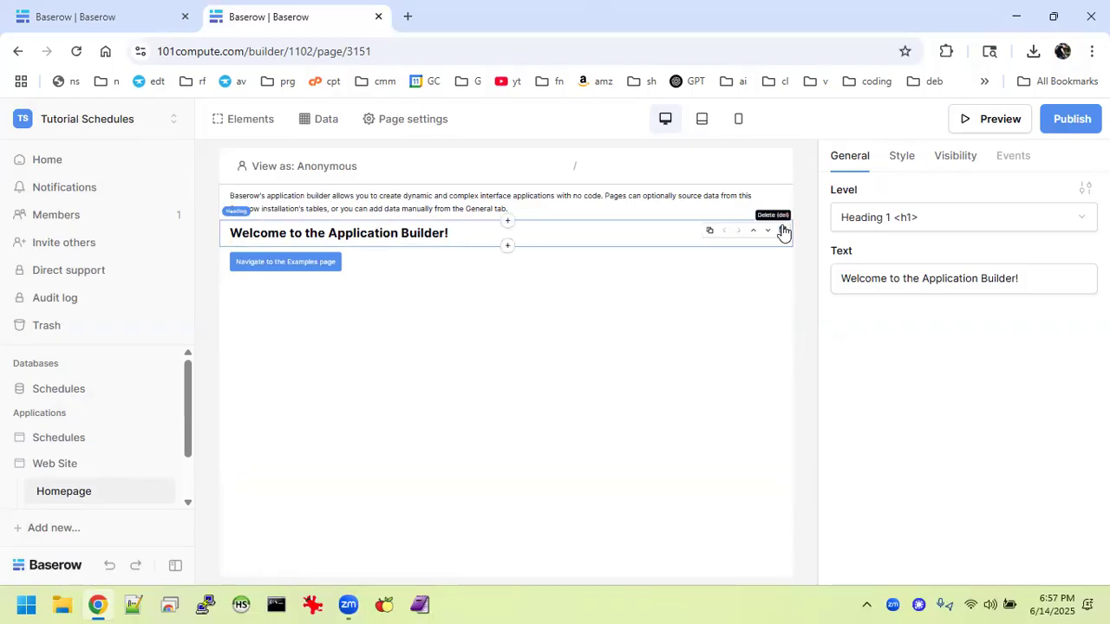
pyautogui.click(783, 223)
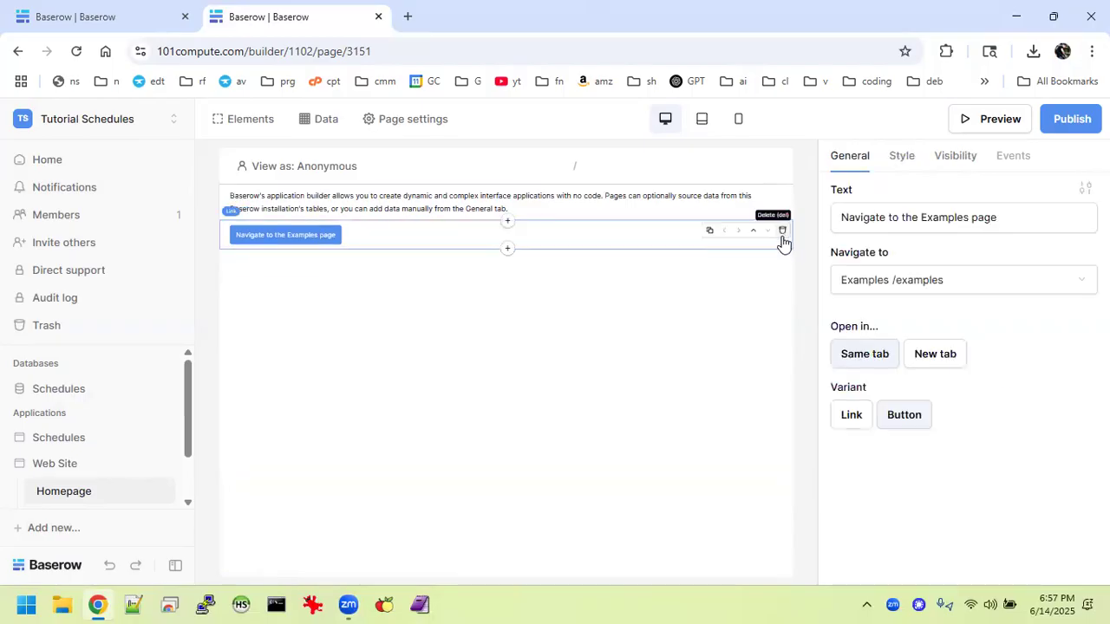
pyautogui.click(783, 231)
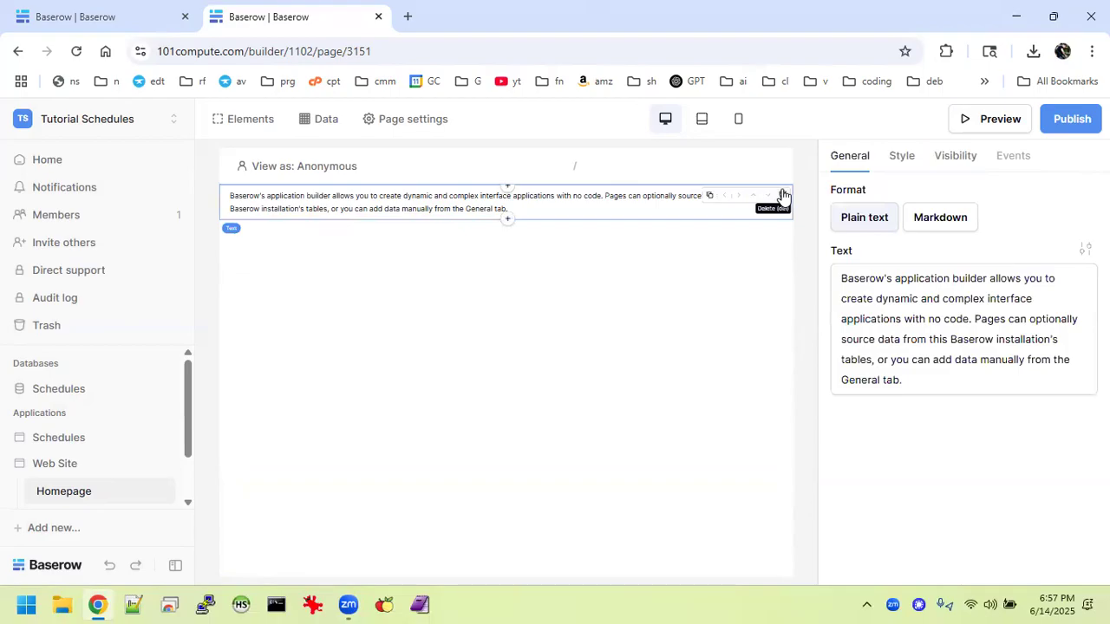
pyautogui.click(784, 193)
# Add a multi-page header to the empty homepage and place a container inside it.
pyautogui.click(500, 297)
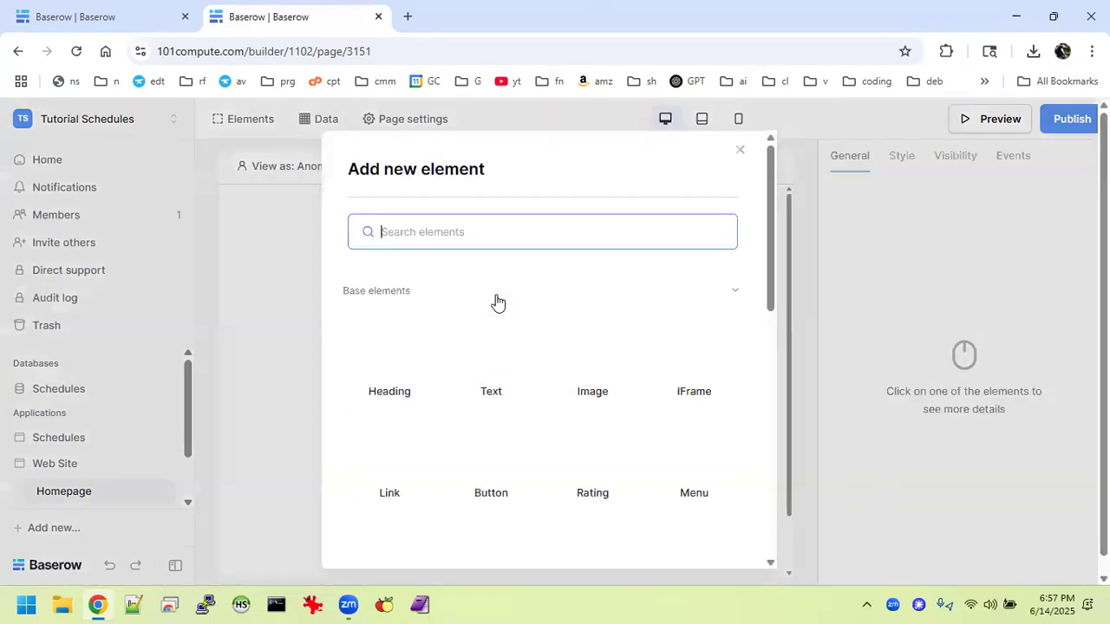
pyautogui.scroll(-5, 523, 411)
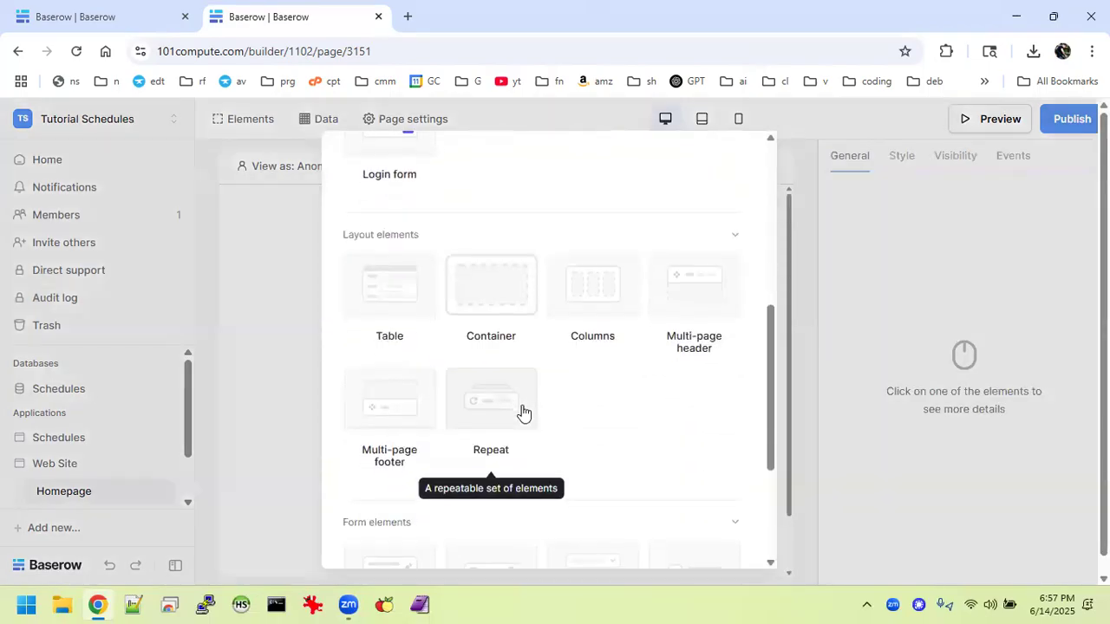
pyautogui.click(694, 312)
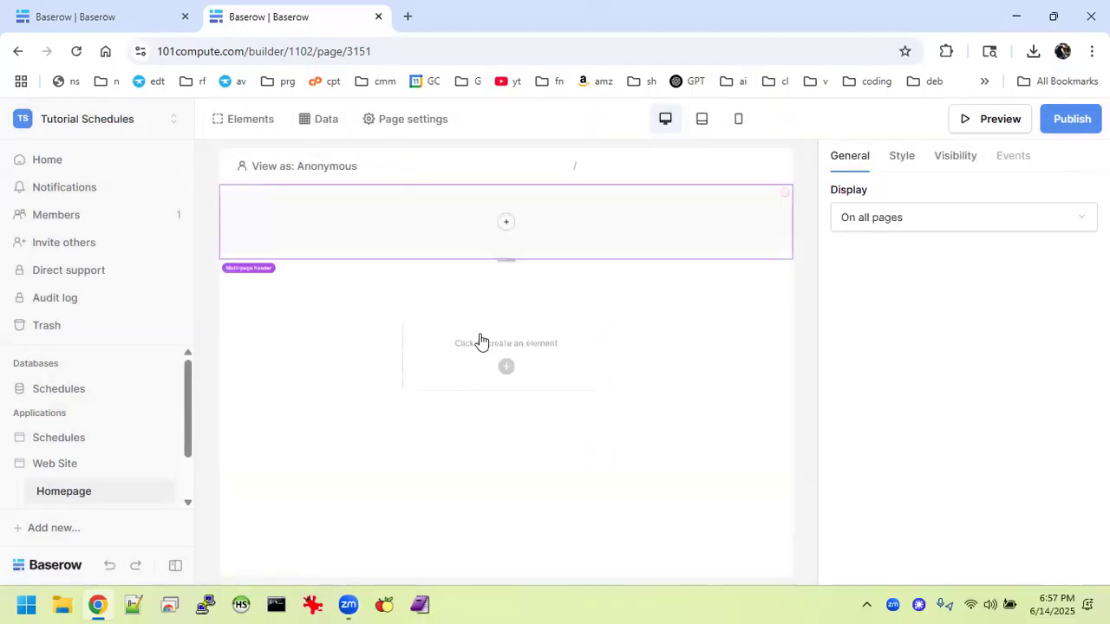
pyautogui.click(510, 220)
pyautogui.scroll(-4, 499, 372)
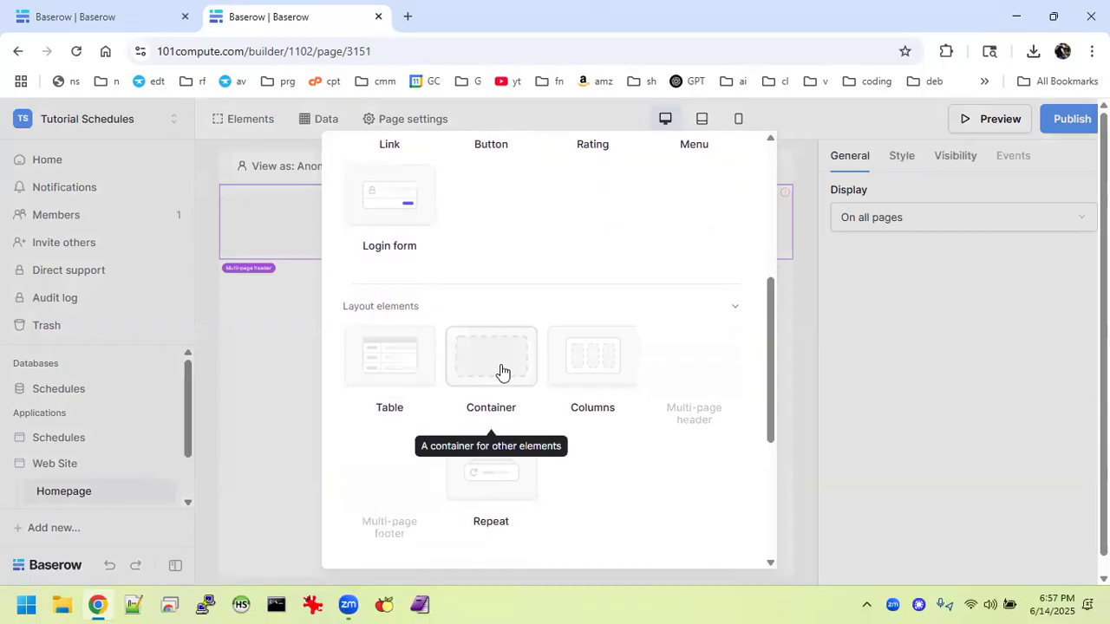
pyautogui.click(489, 366)
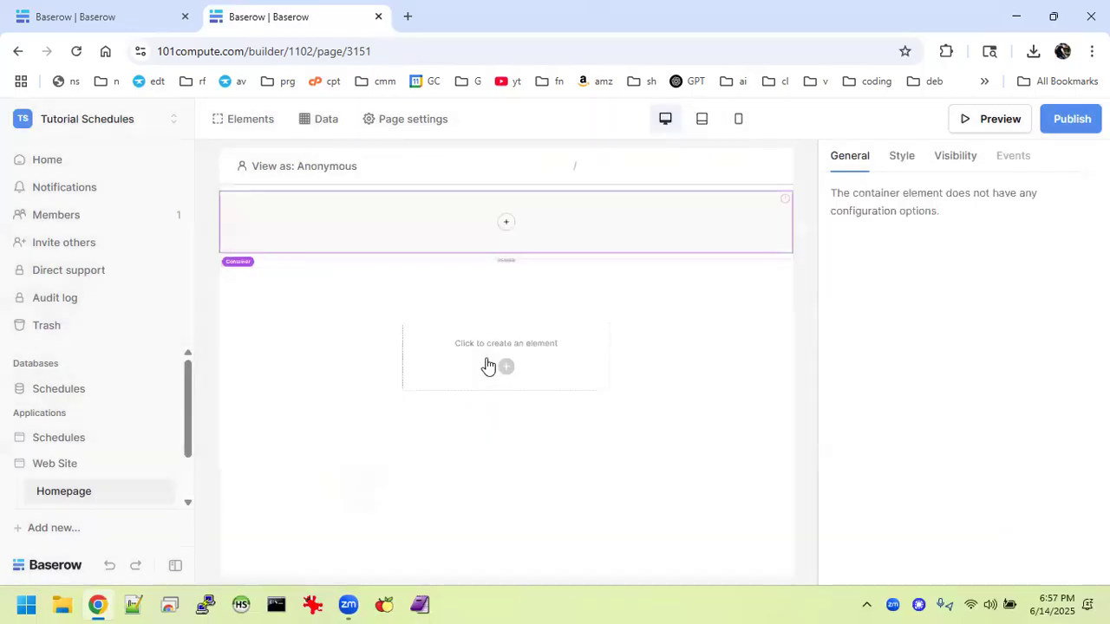
# Insert a columns element inside the header's container and set its layout to 1 column.
pyautogui.click(506, 221)
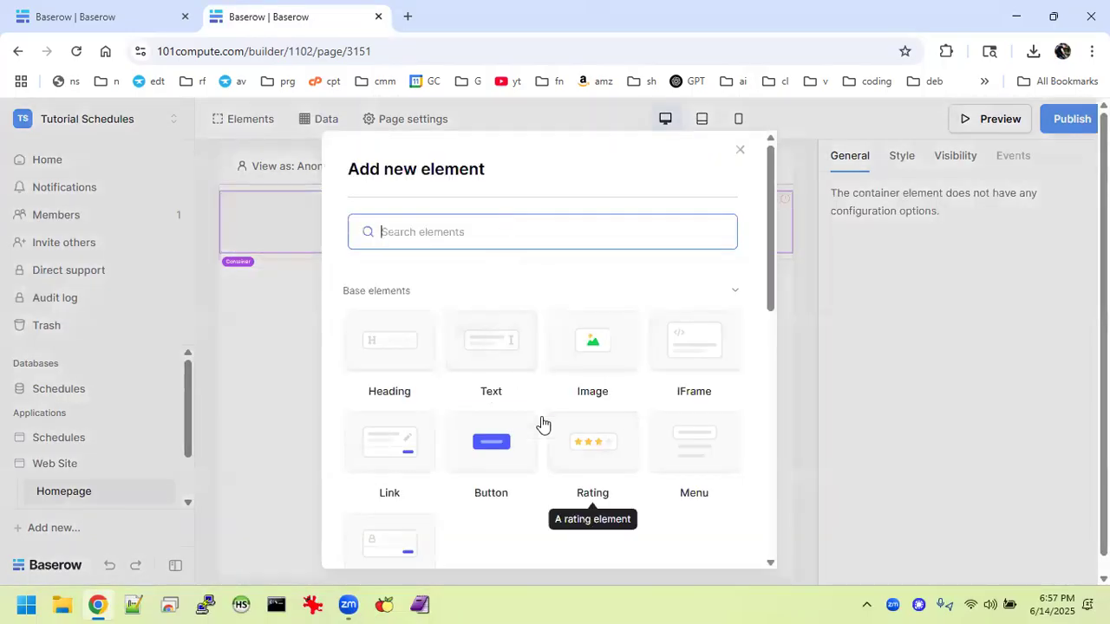
pyautogui.scroll(-3, 540, 421)
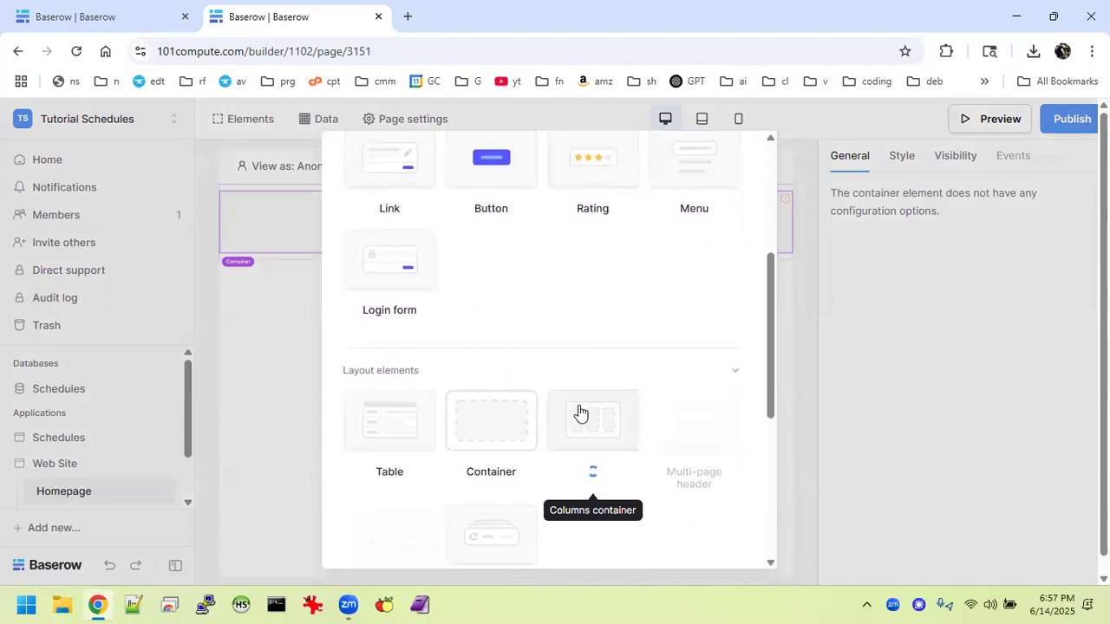
pyautogui.click(580, 414)
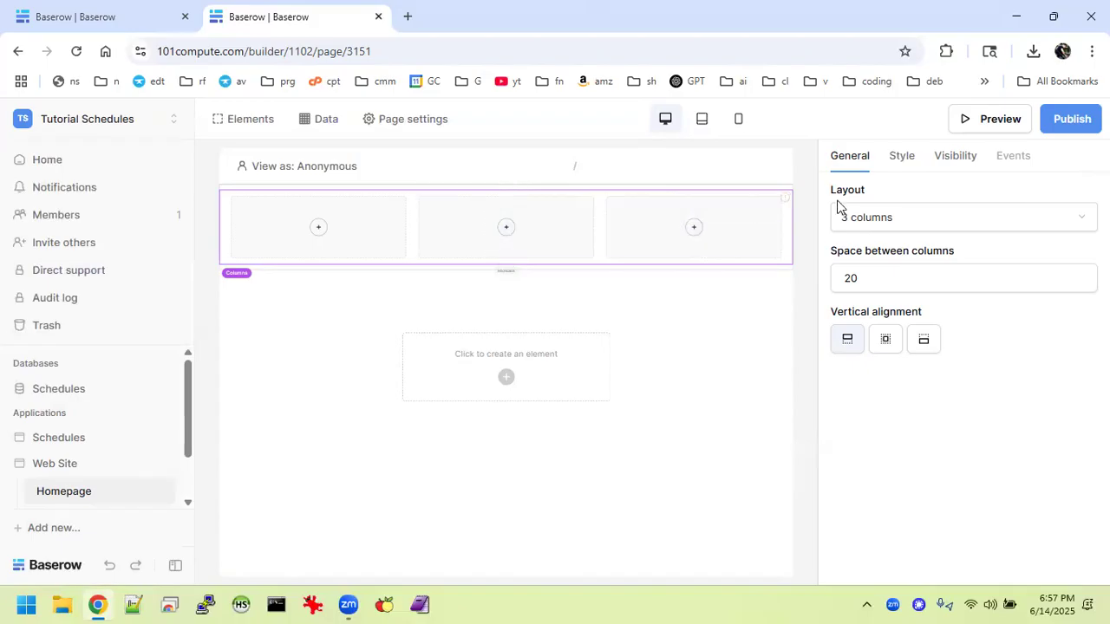
pyautogui.click(891, 216)
pyautogui.click(876, 223)
# Add an image element to the header column and upload the Music Lessons banner from the device.
pyautogui.click(507, 228)
pyautogui.click(607, 348)
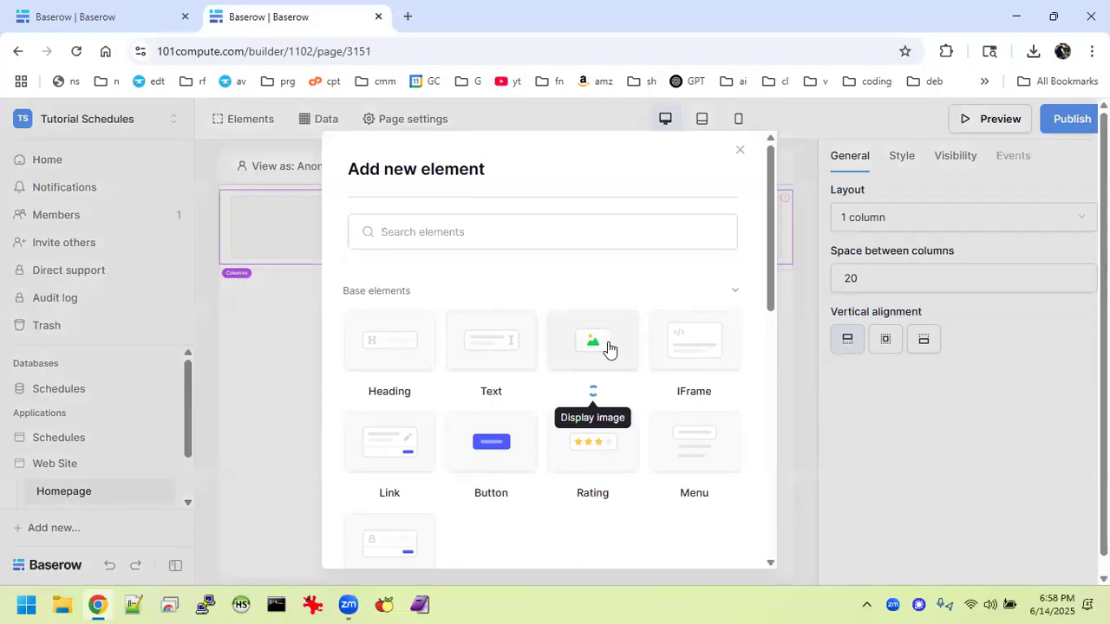
pyautogui.rightClick(877, 260)
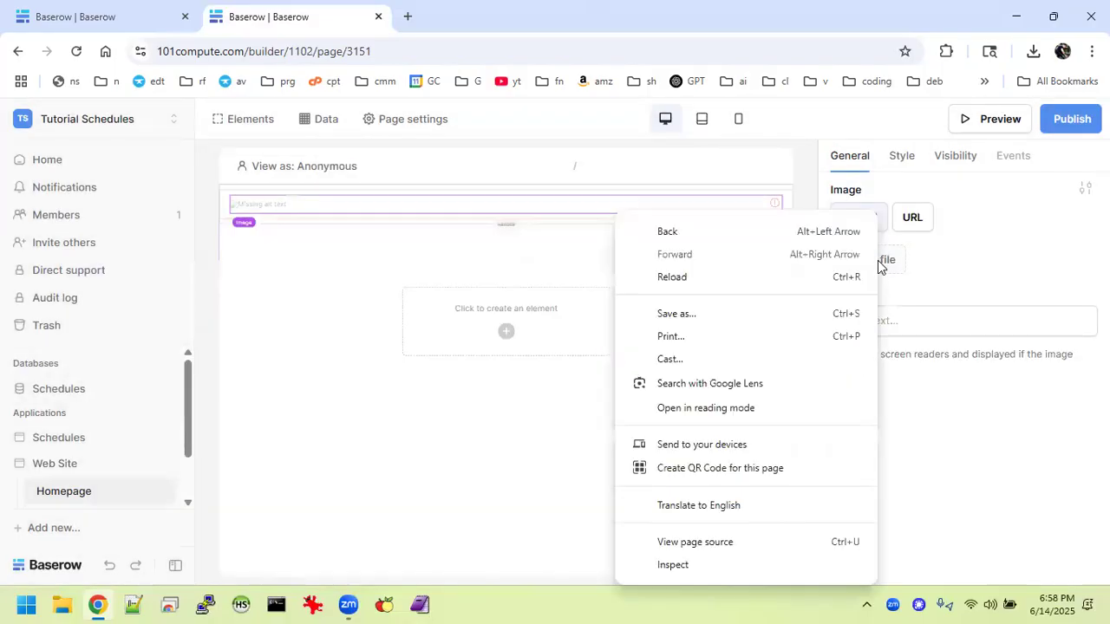
pyautogui.click(946, 266)
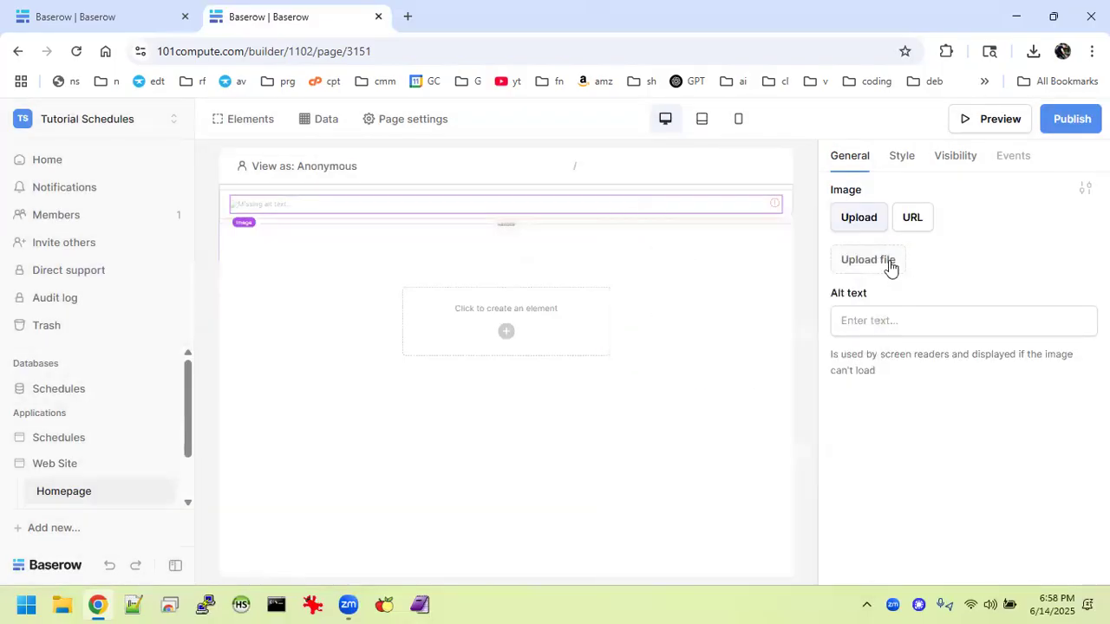
pyautogui.click(885, 259)
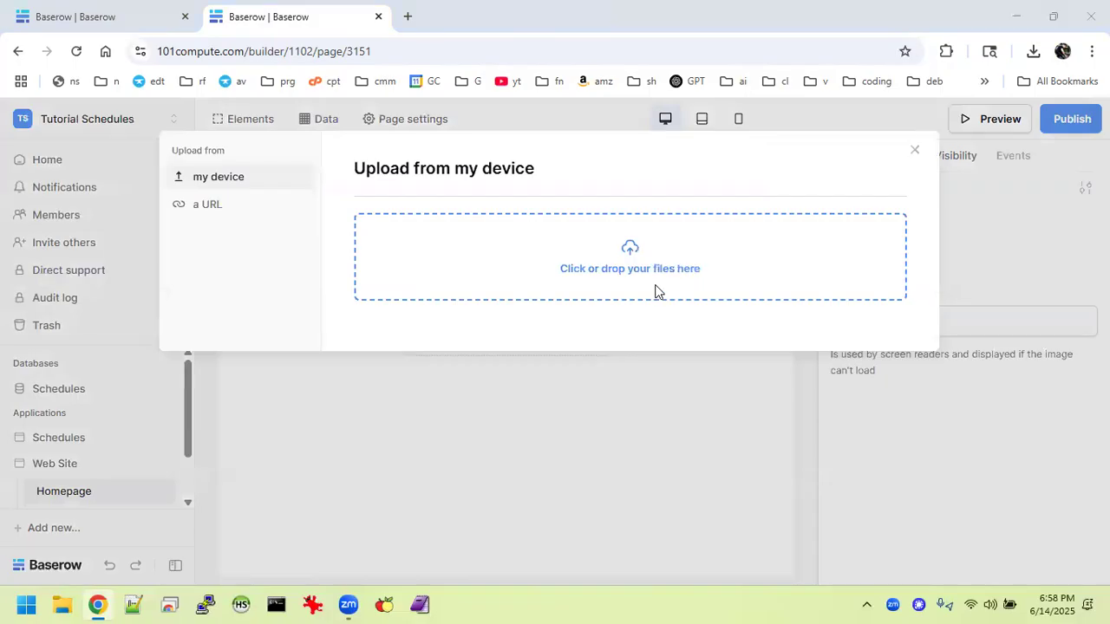
pyautogui.click(656, 291)
pyautogui.doubleClick(328, 221)
pyautogui.click(864, 288)
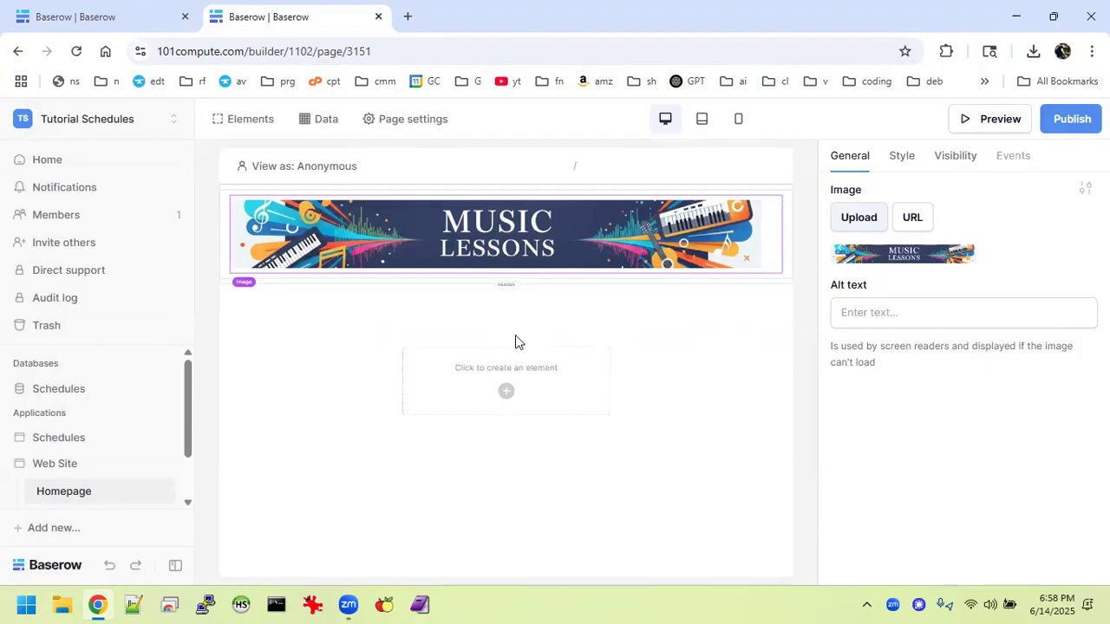
# Insert a menu element above the banner image and add a link item to it.
pyautogui.click(512, 197)
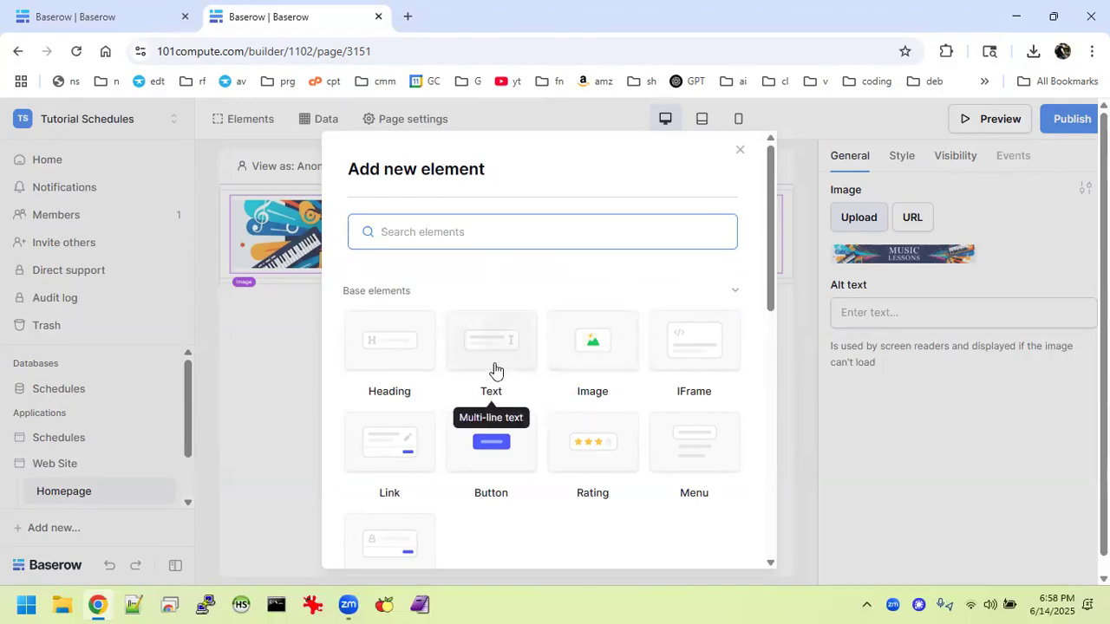
pyautogui.click(676, 441)
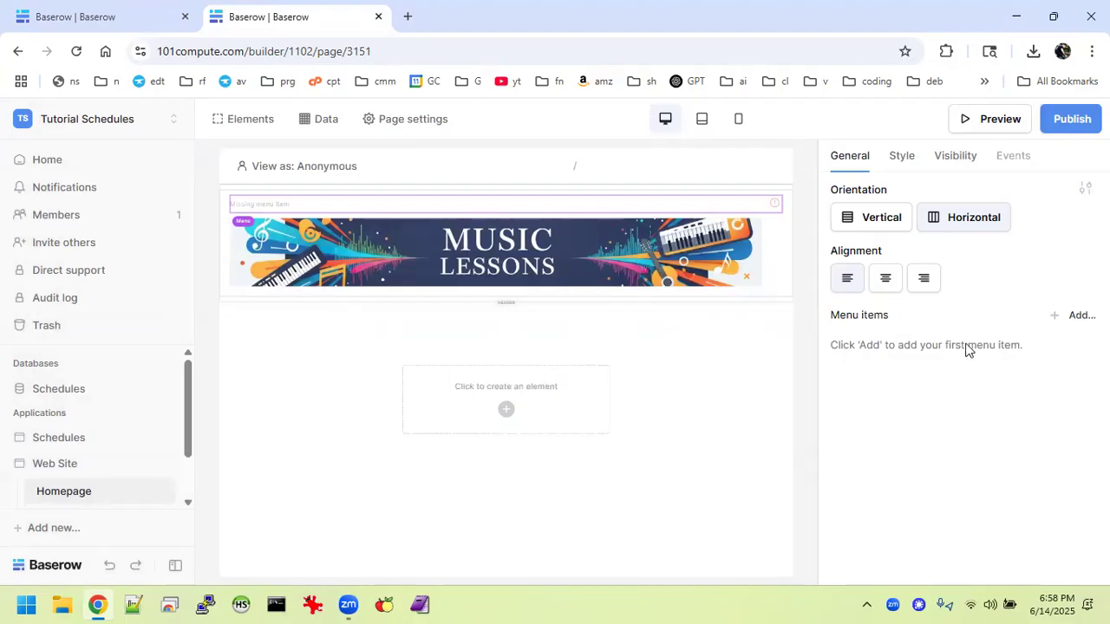
pyautogui.click(1075, 317)
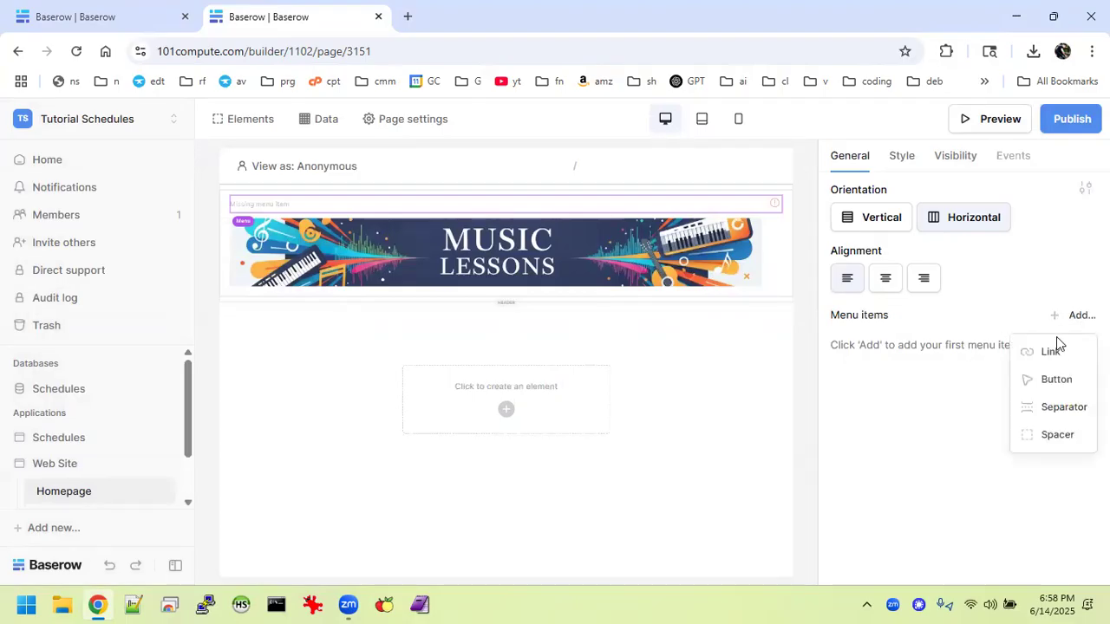
pyautogui.rightClick(1049, 352)
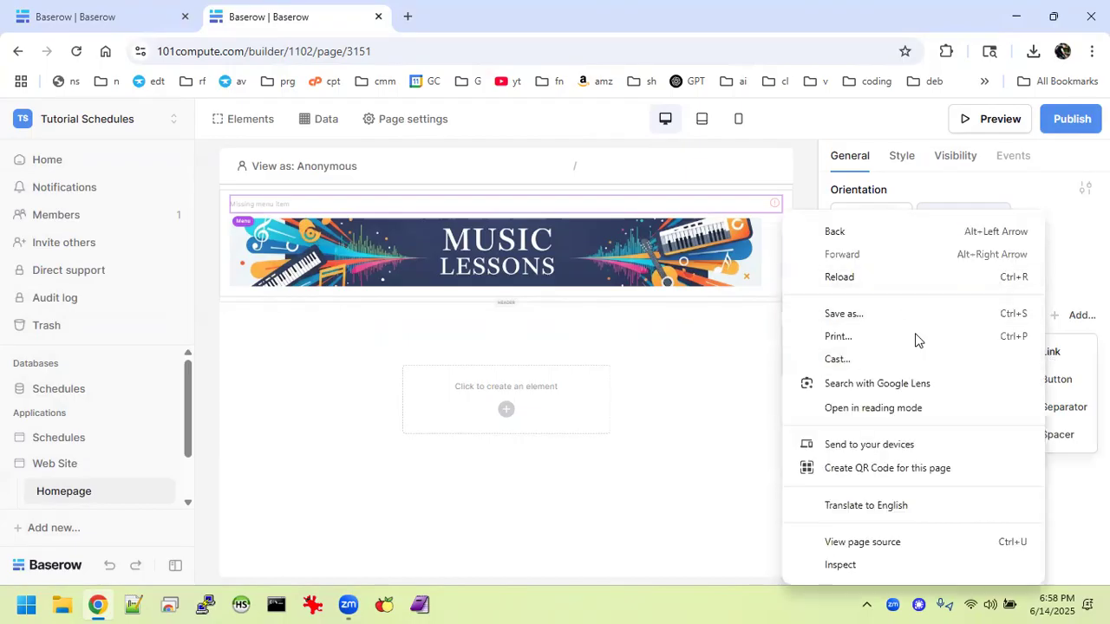
pyautogui.click(1079, 289)
pyautogui.click(1054, 317)
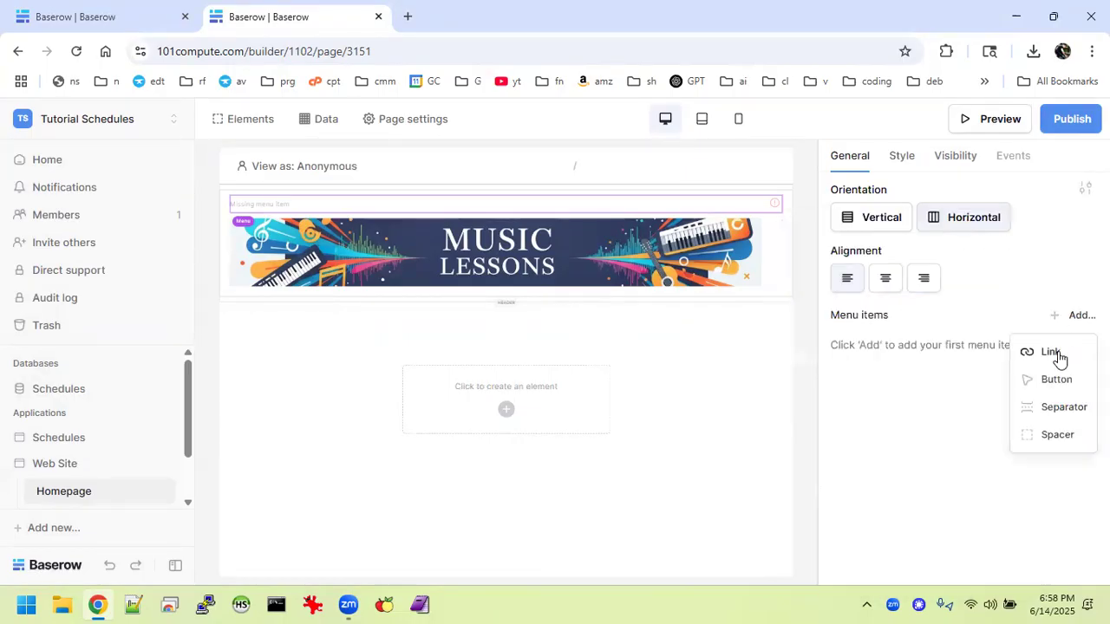
pyautogui.click(1052, 353)
# Label the header menu's link item Home and have it navigate to the Homepage.
pyautogui.click(897, 352)
pyautogui.click(961, 386)
pyautogui.press('BackSpace')
pyautogui.press('BackSpace')
pyautogui.press('BackSpace')
pyautogui.press('BackSpace')
pyautogui.write('Ho')
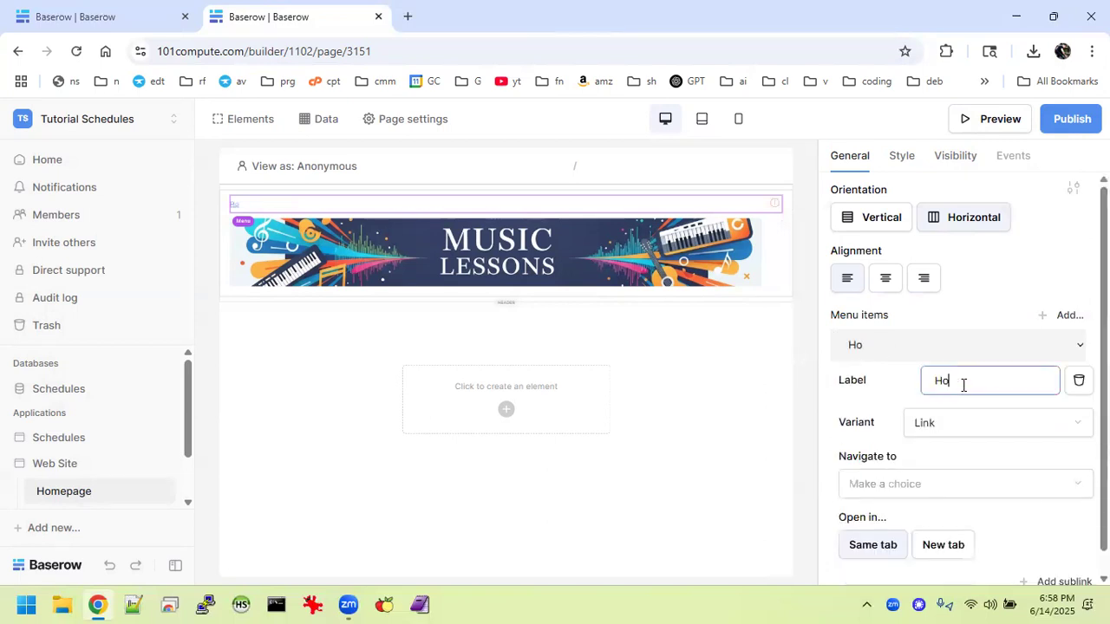
pyautogui.write('me')
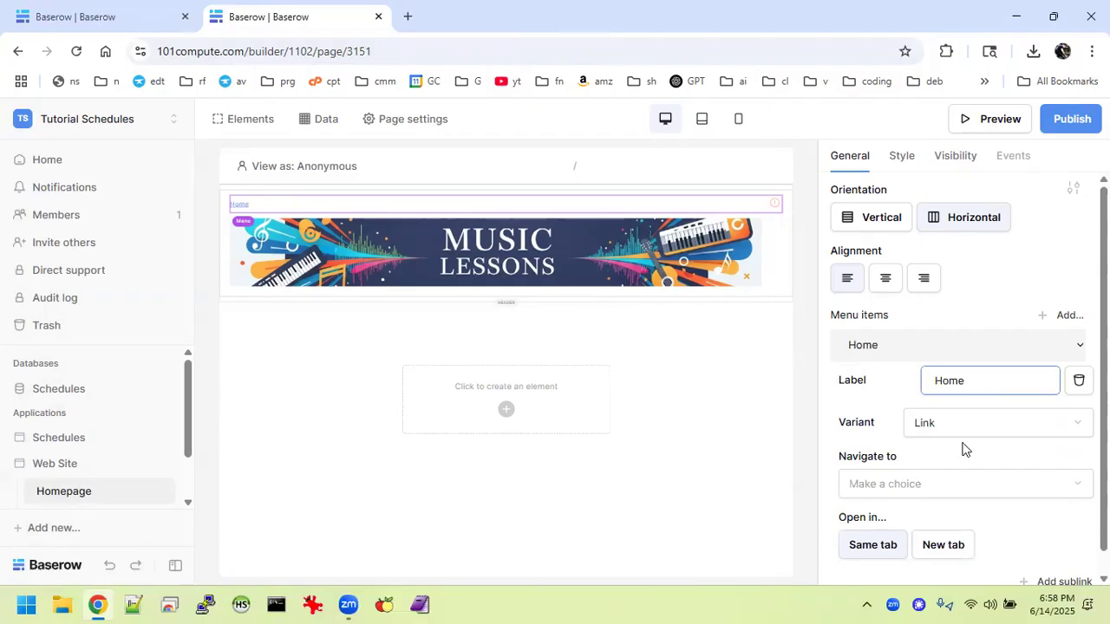
pyautogui.click(969, 483)
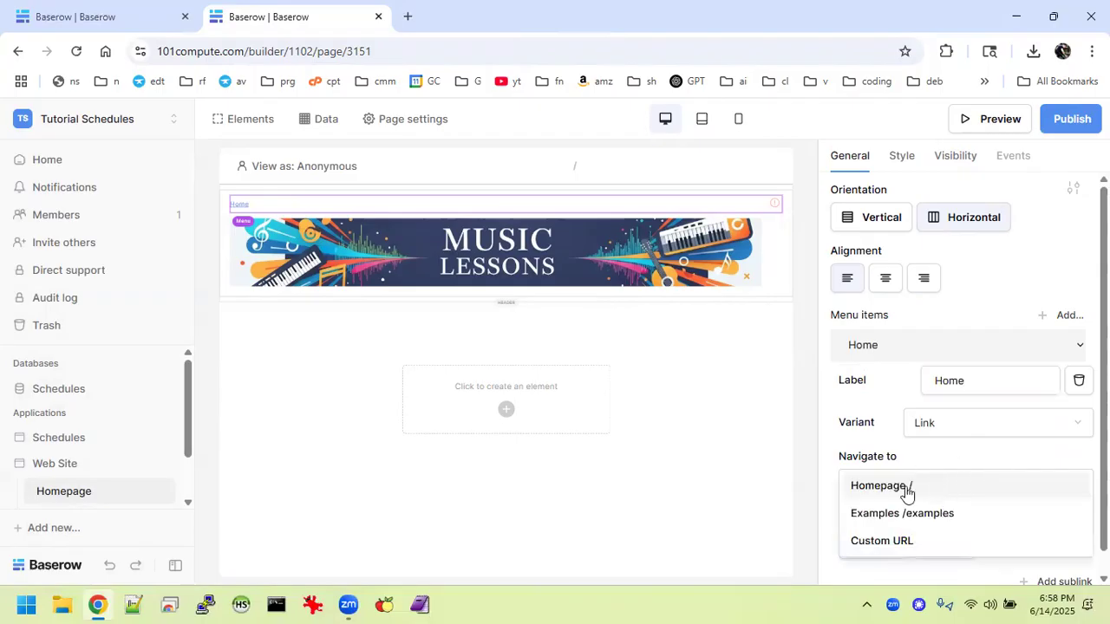
pyautogui.click(907, 491)
# Delete the Examples page from the Web Site application.
pyautogui.scroll(-2, 99, 433)
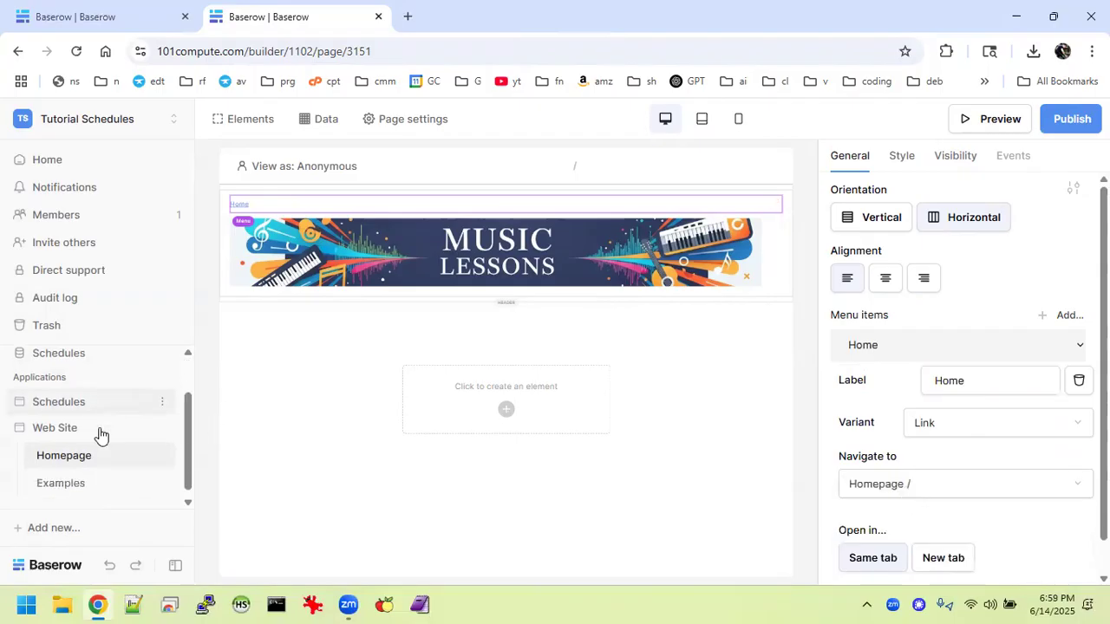
pyautogui.click(163, 458)
pyautogui.click(149, 430)
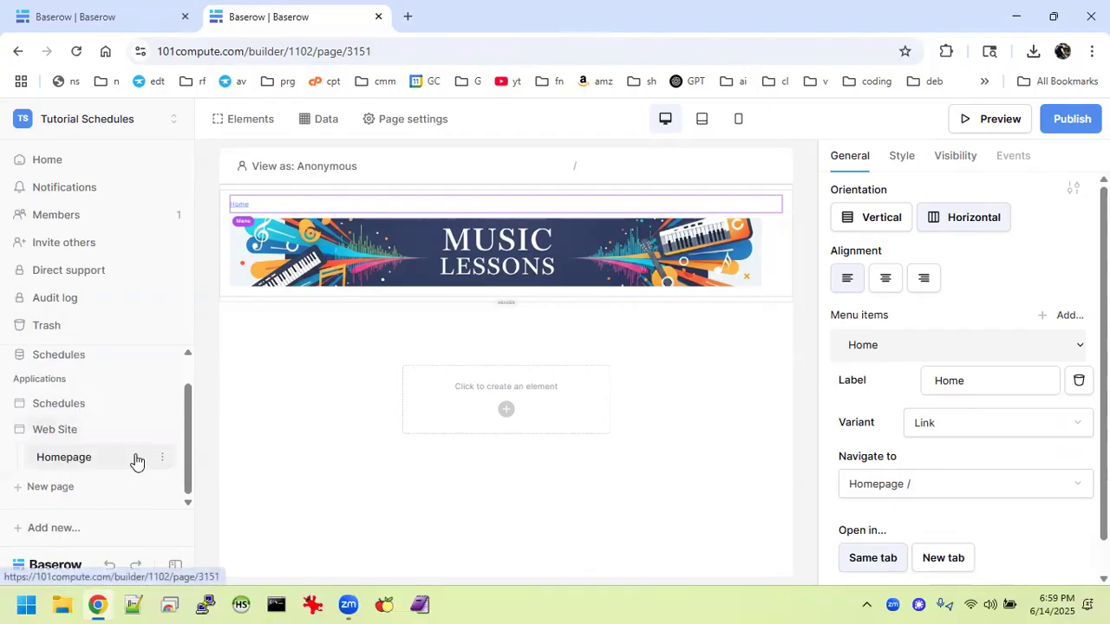
# Create a page named Teachers with the path /teachers and a text query string parameter param1.
pyautogui.click(71, 490)
pyautogui.write('tea')
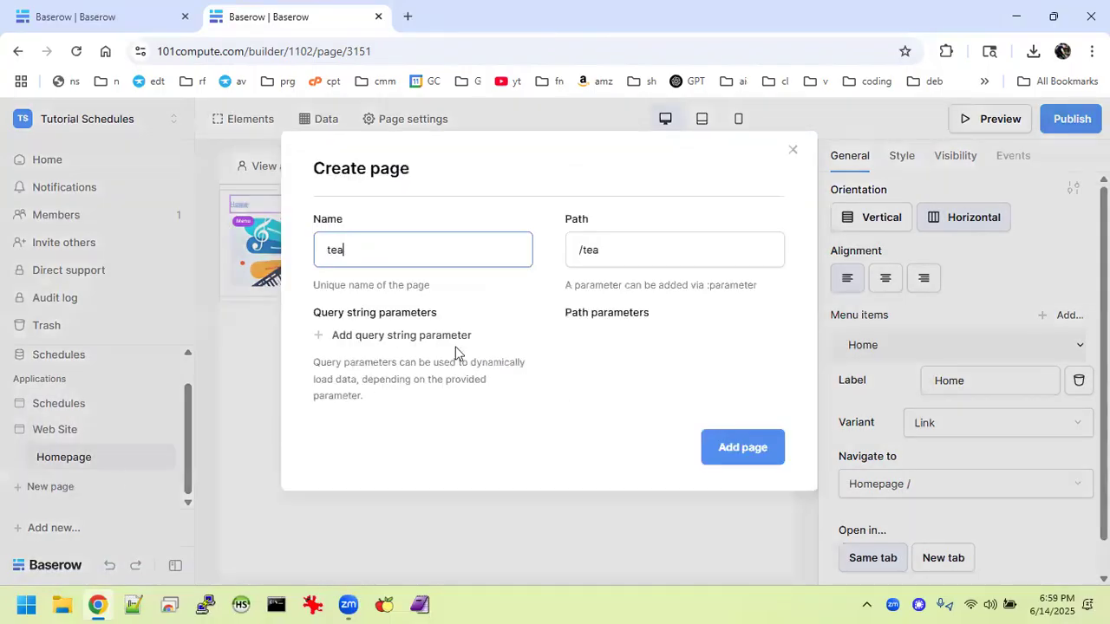
pyautogui.press('BackSpace')
pyautogui.press('BackSpace')
pyautogui.press('BackSpace')
pyautogui.write('Teachers')
pyautogui.click(456, 348)
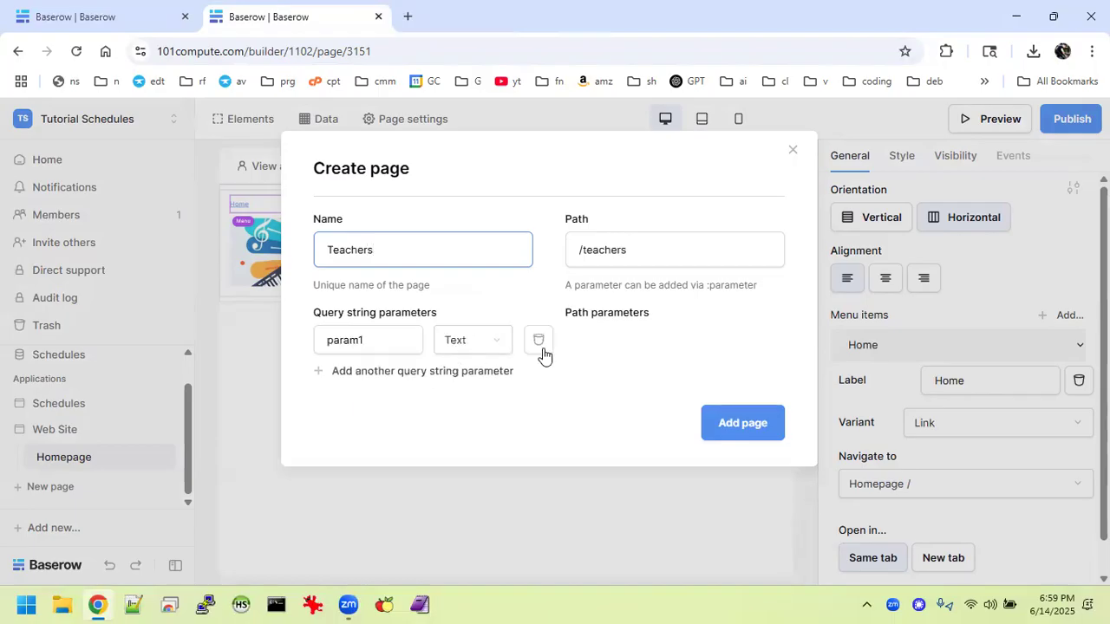
pyautogui.click(744, 424)
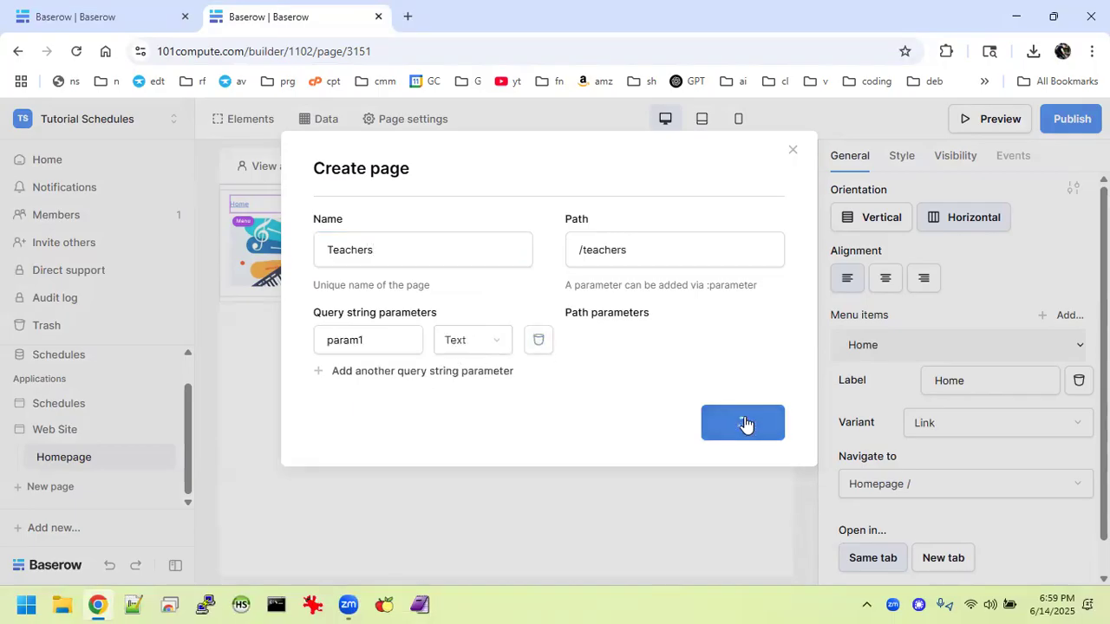
# Create a page named About with the path /about and no query string parameters.
pyautogui.click(44, 487)
pyautogui.write('About')
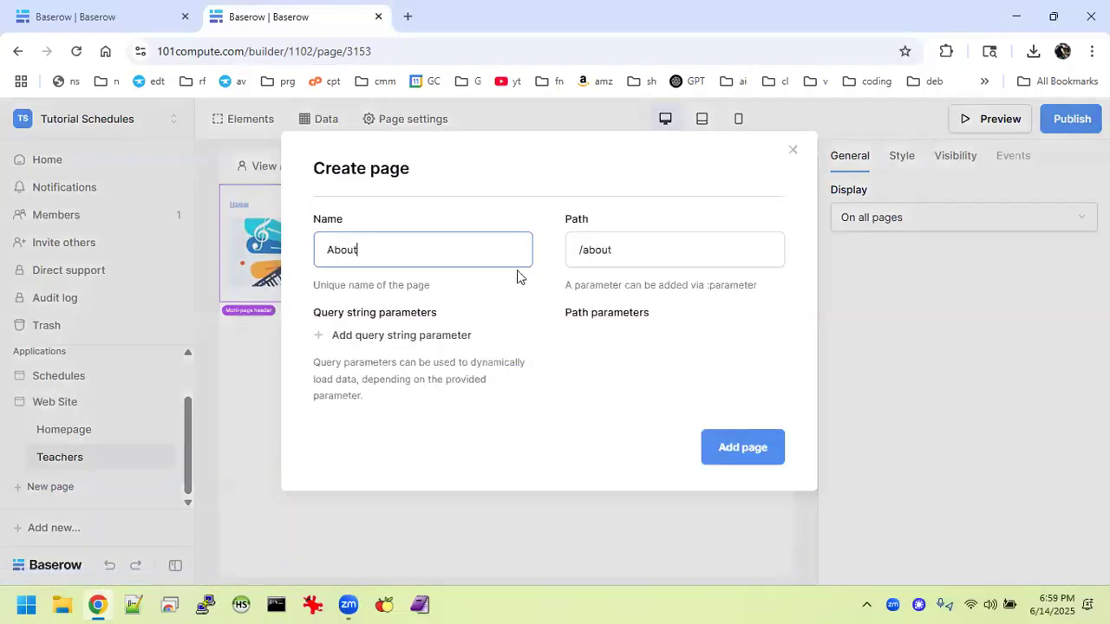
pyautogui.press('Return')
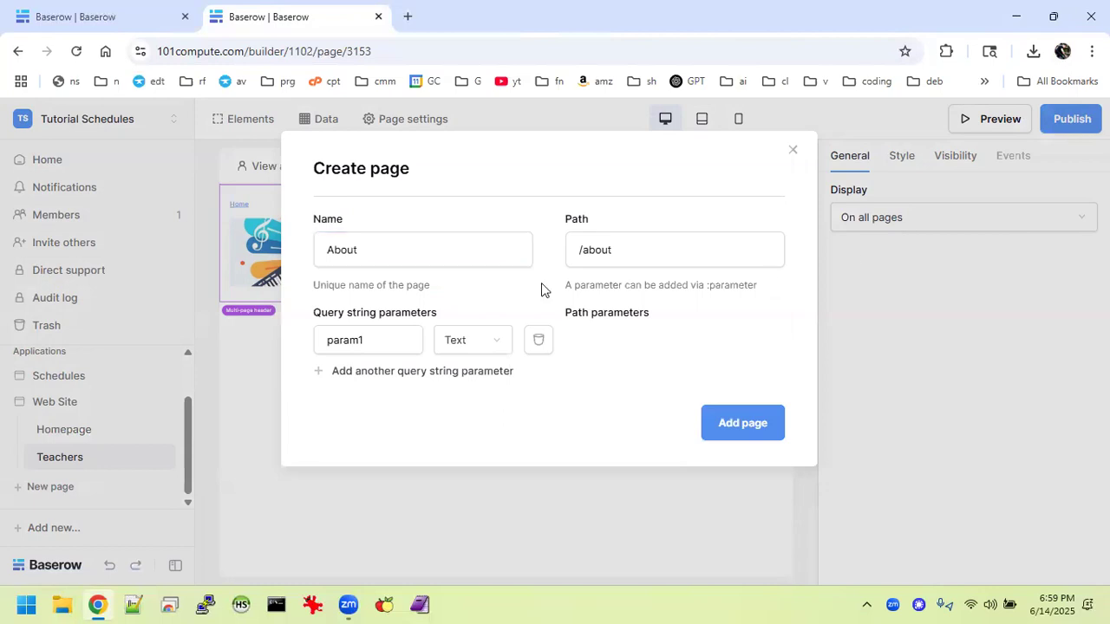
pyautogui.click(539, 340)
pyautogui.click(713, 447)
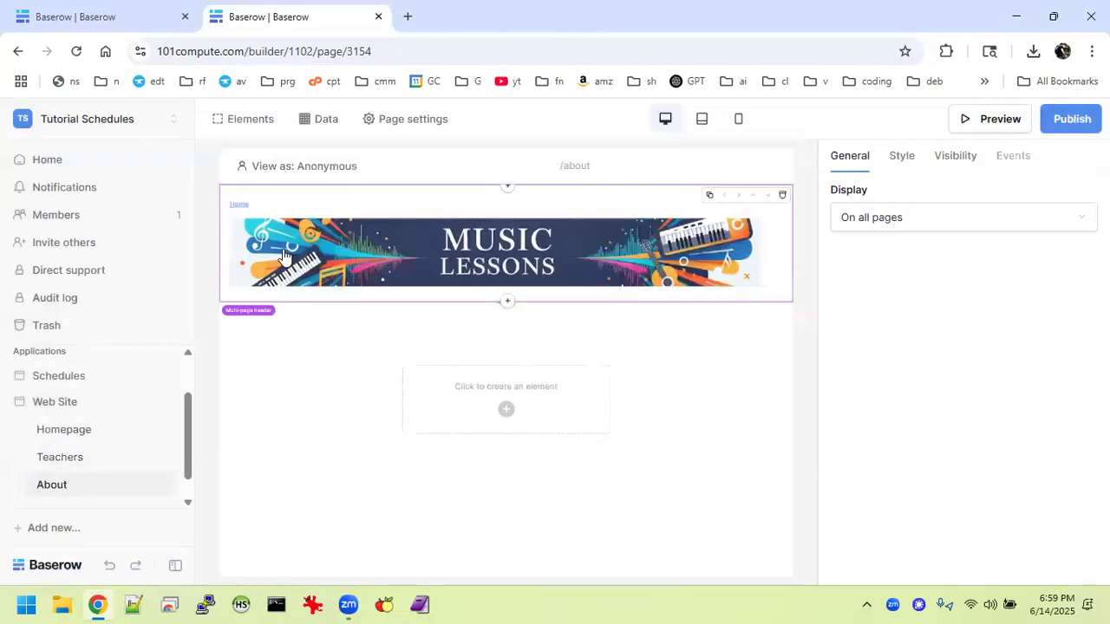
# Create a page named Contact with the path /contact and no query string parameters.
pyautogui.click(61, 527)
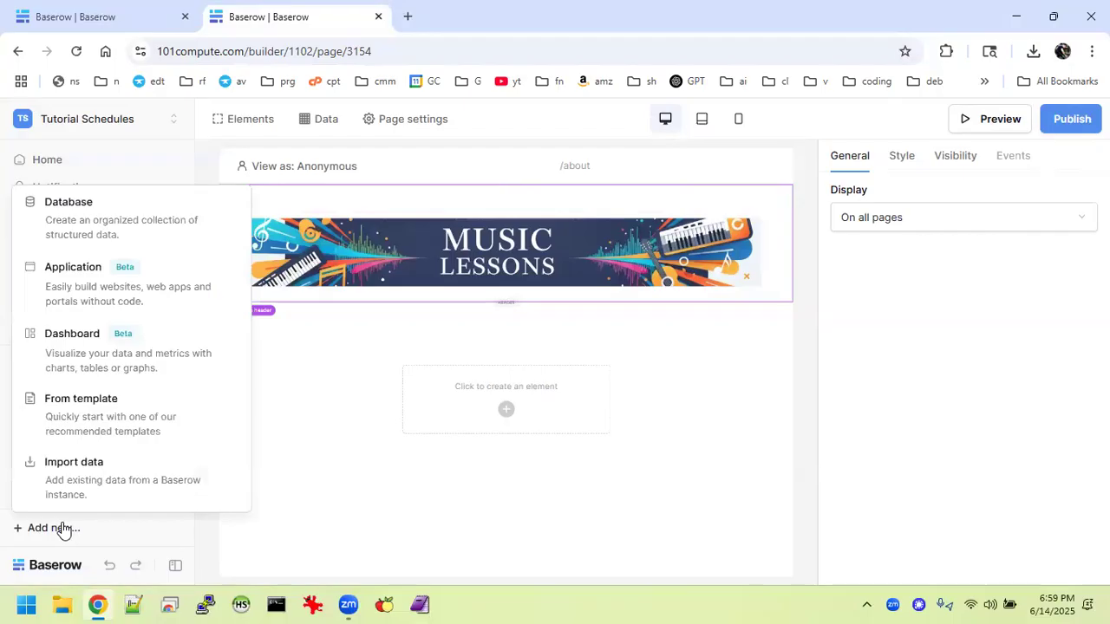
pyautogui.click(362, 392)
pyautogui.scroll(-1, 119, 451)
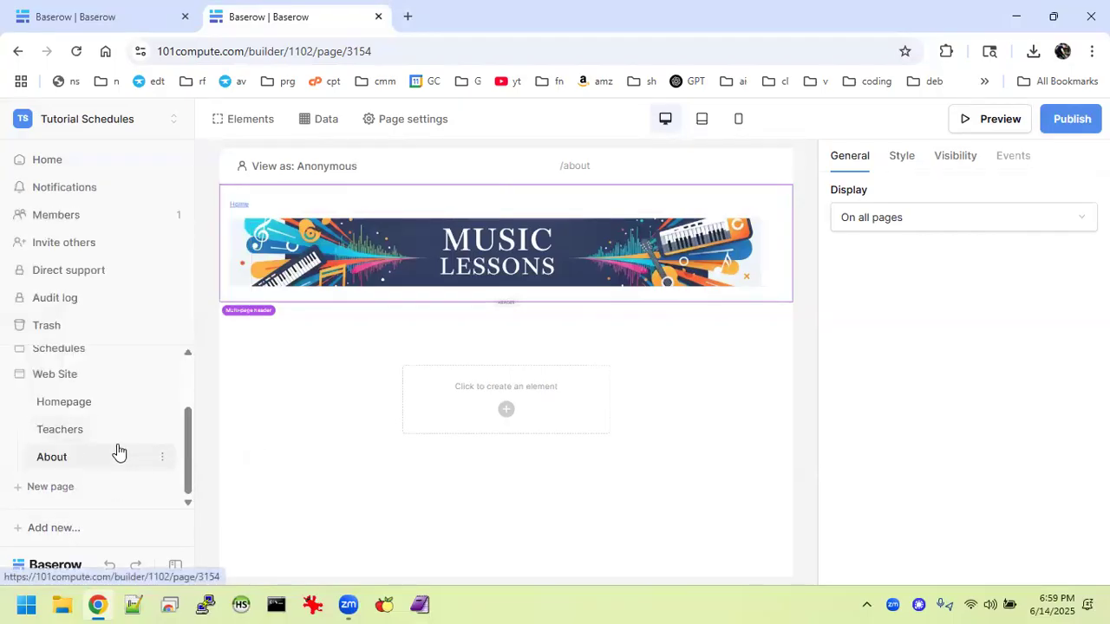
pyautogui.click(70, 486)
pyautogui.write('Contact')
pyautogui.click(408, 336)
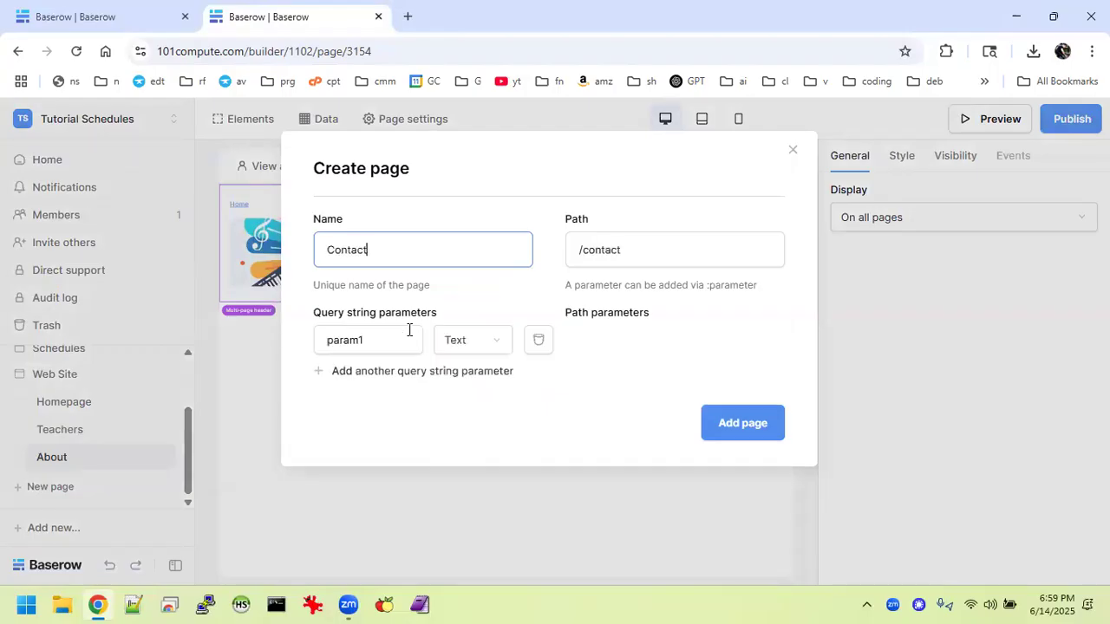
pyautogui.click(541, 342)
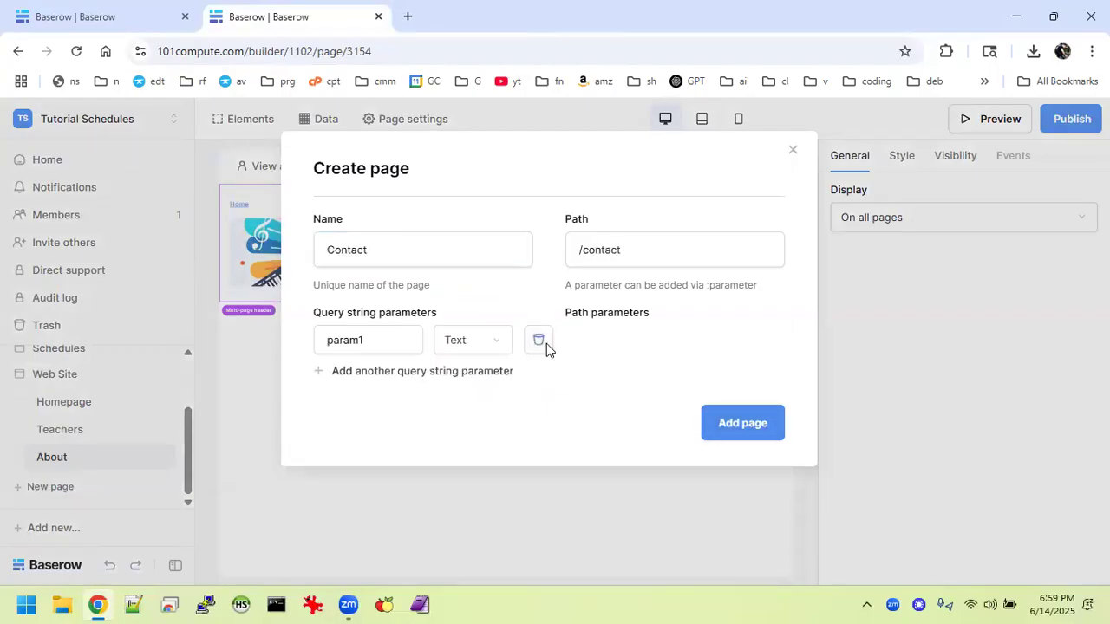
pyautogui.click(743, 449)
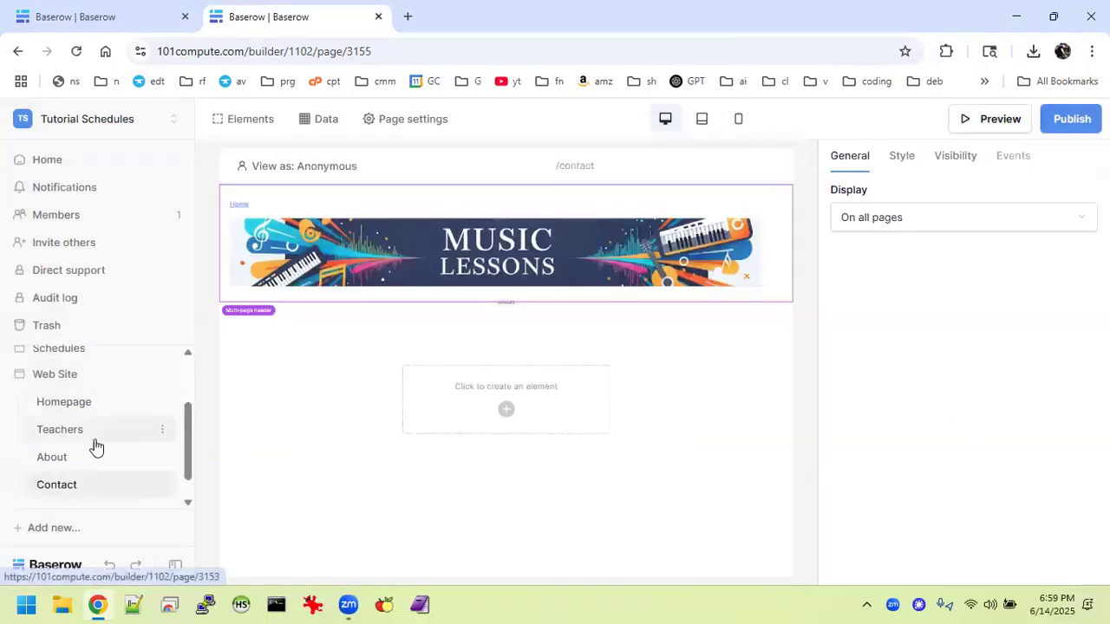
# Create a page named FAQ with the path /faq and no query string parameters.
pyautogui.scroll(-1, 130, 454)
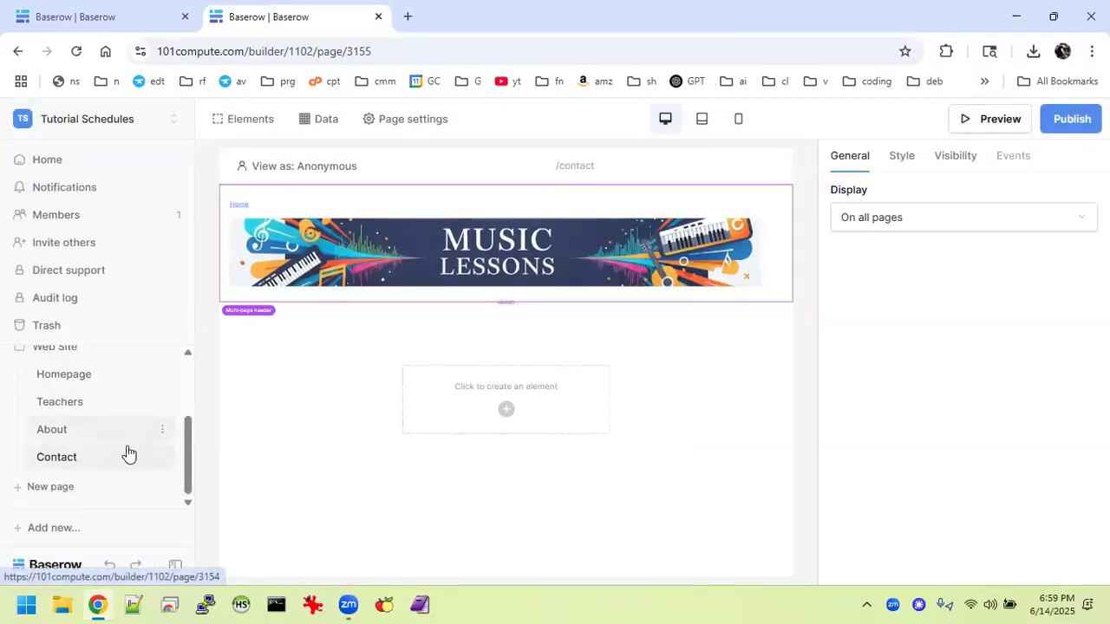
pyautogui.tripleClick(67, 485)
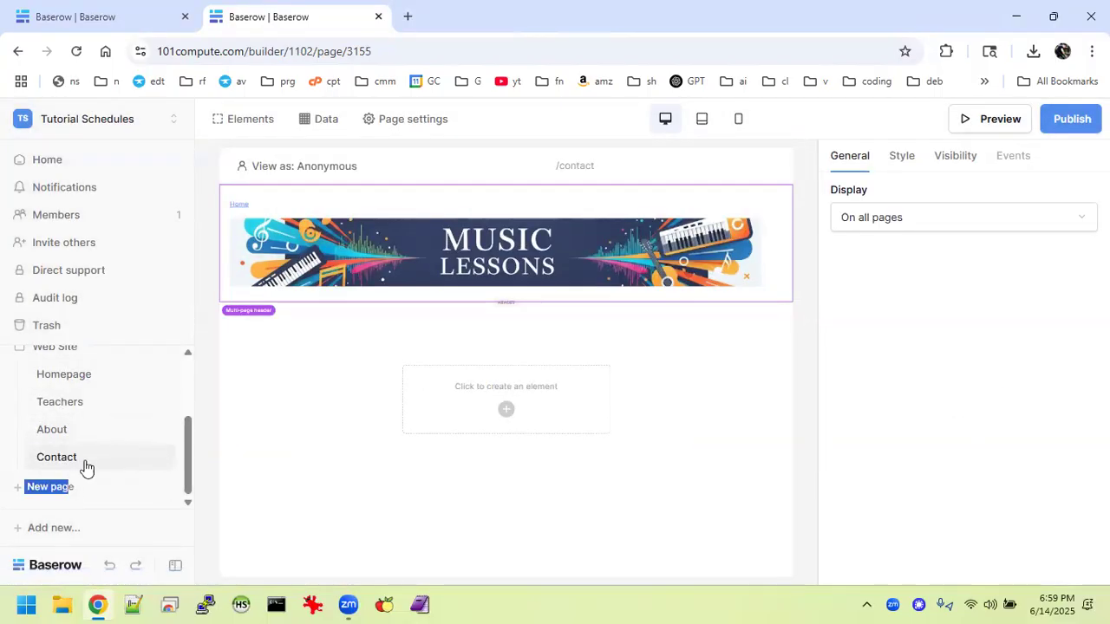
pyautogui.click(35, 488)
pyautogui.write('FAQ')
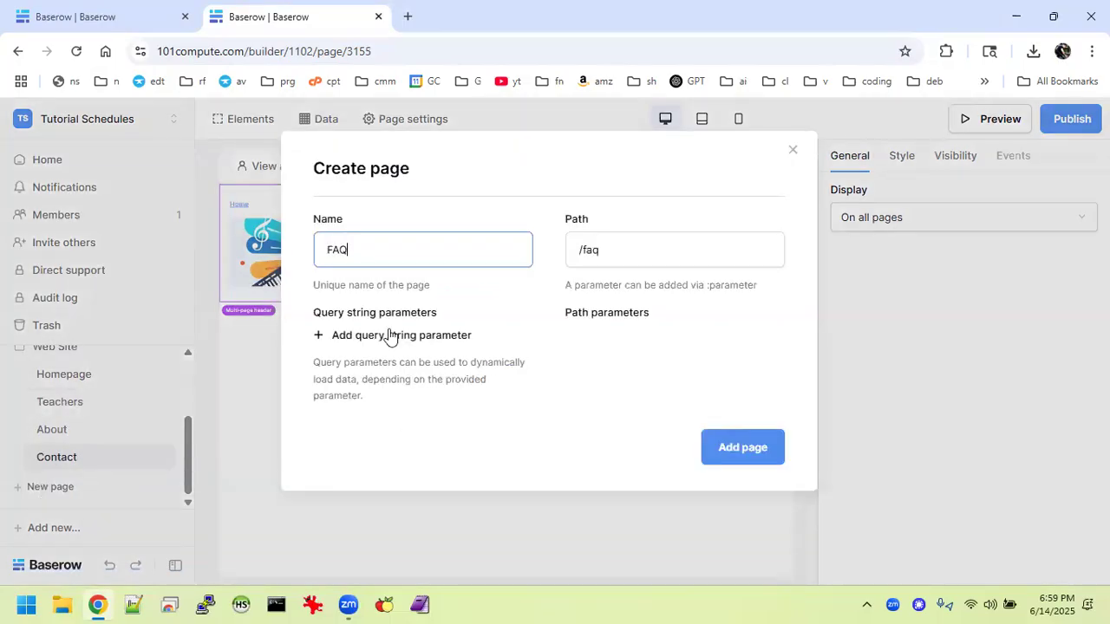
pyautogui.click(389, 337)
pyautogui.click(537, 340)
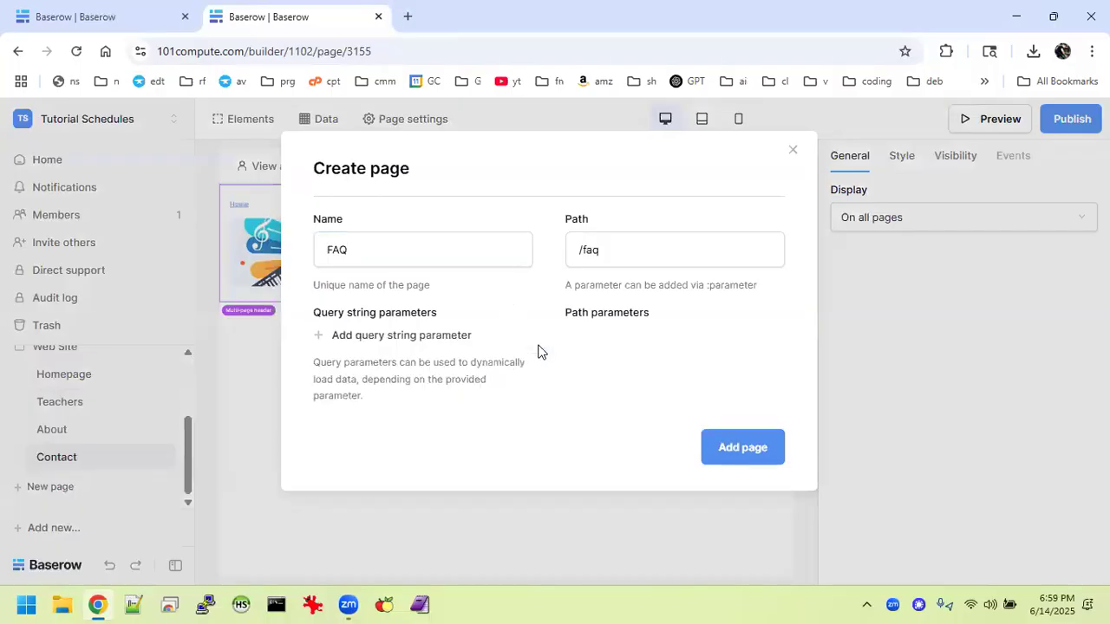
pyautogui.click(724, 458)
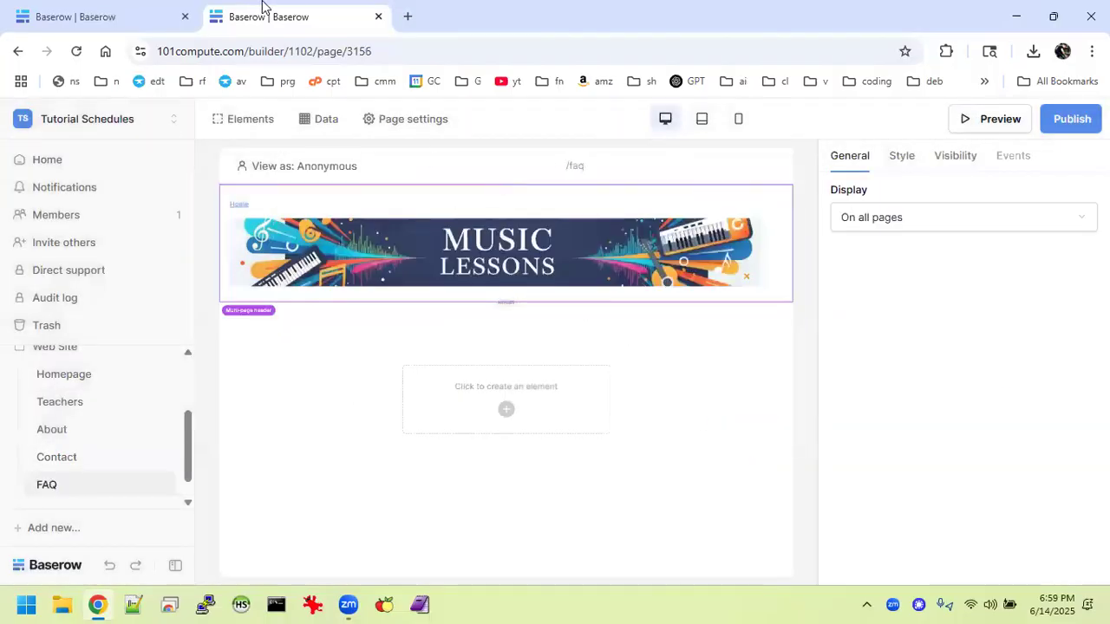
# Create a page named Recitals with the path /recitals and no query string parameters.
pyautogui.scroll(-1, 81, 466)
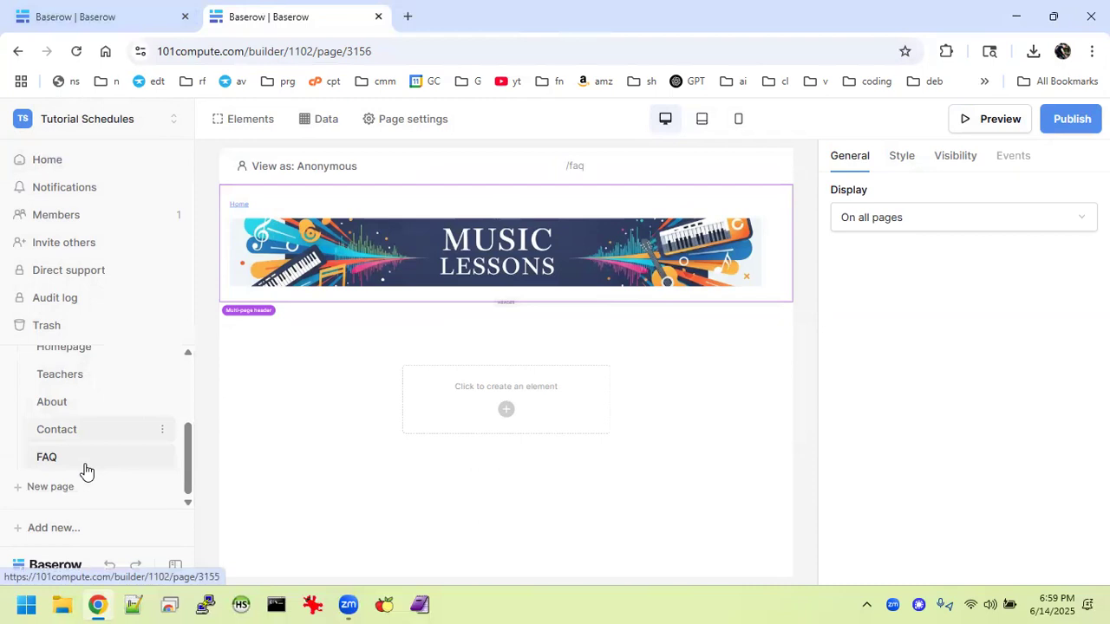
pyautogui.click(52, 487)
pyautogui.write('Recitals')
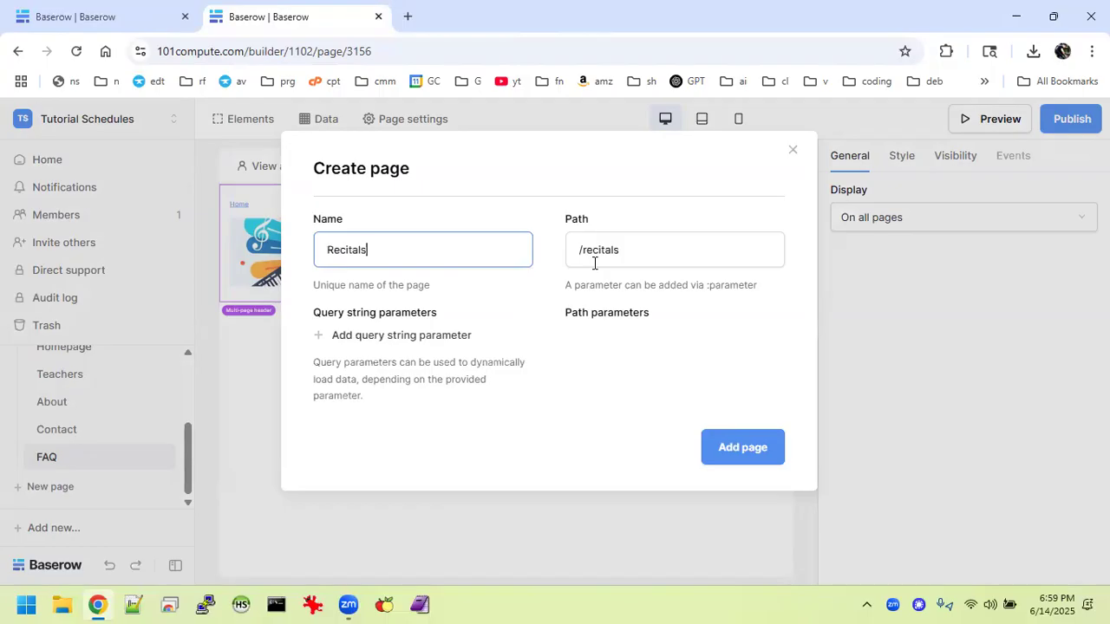
pyautogui.press('Return')
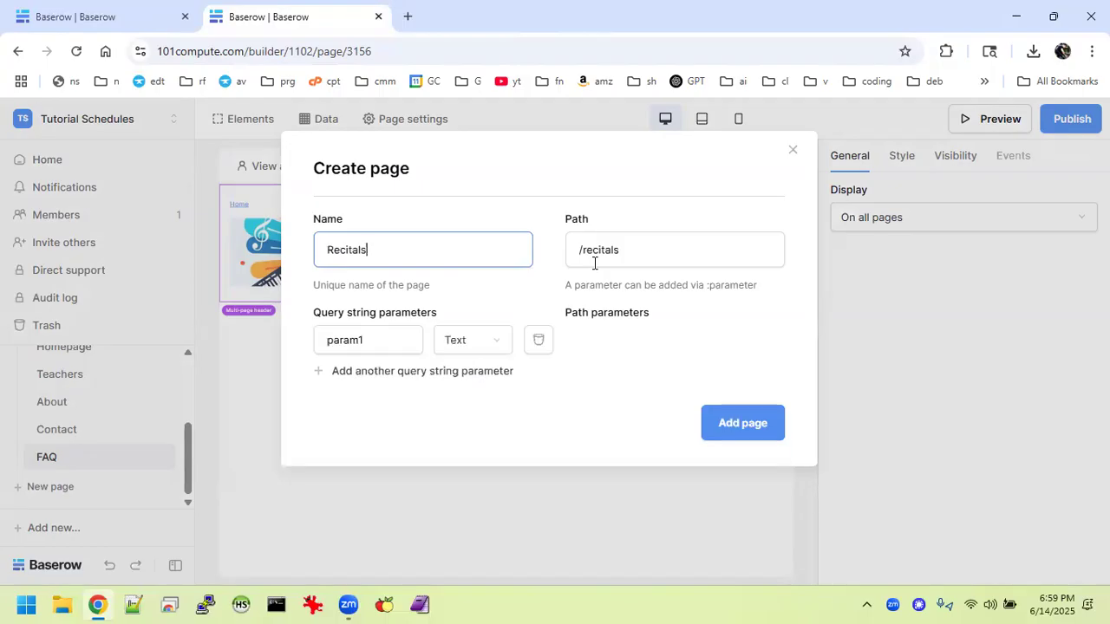
pyautogui.click(537, 343)
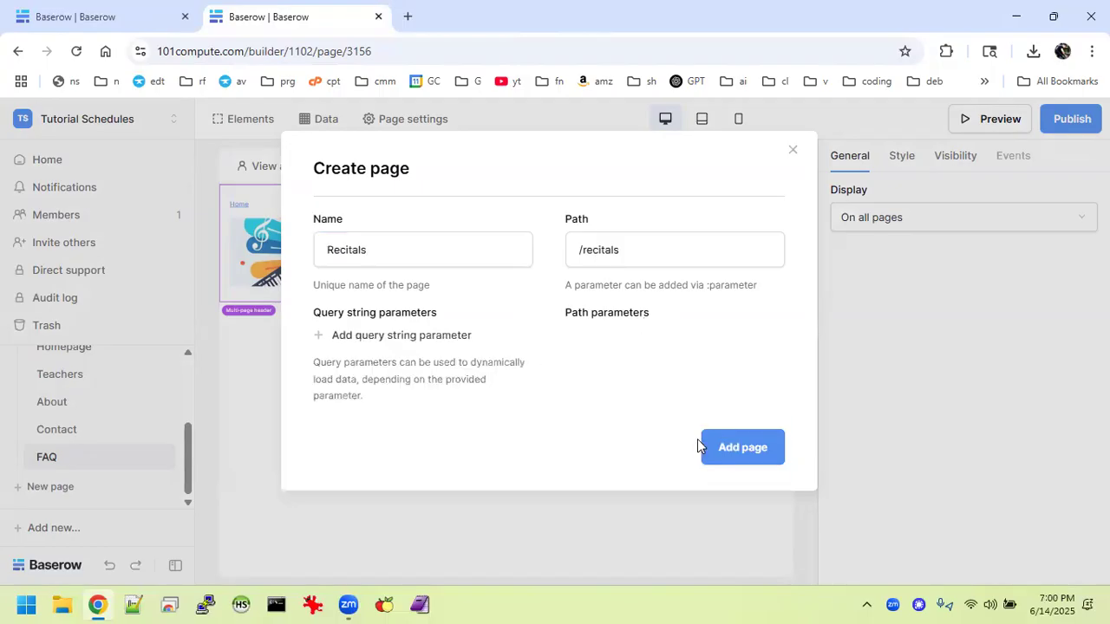
pyautogui.click(743, 448)
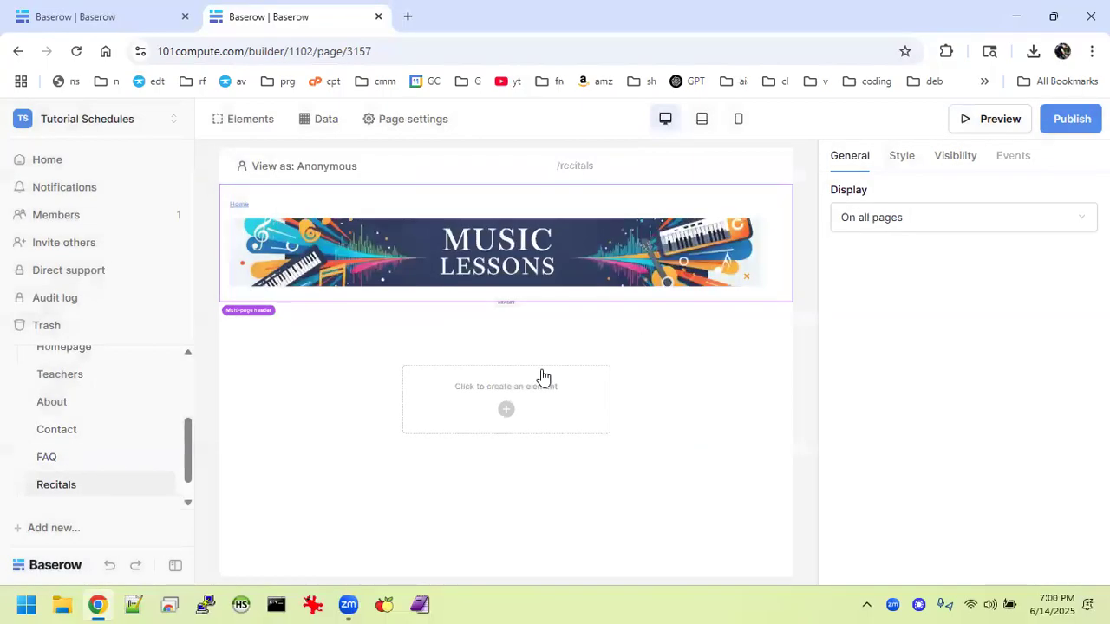
# Check the original Music Lessons site's page list and create the missing Lessons and Programs page in the new site.
pyautogui.click(117, 7)
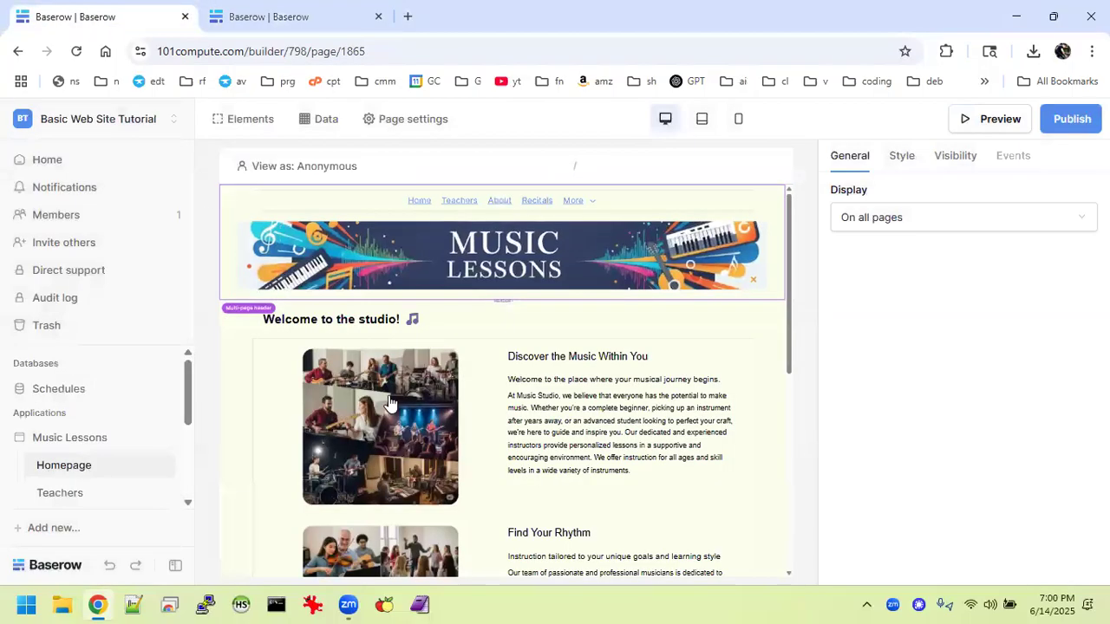
pyautogui.scroll(-3, 59, 479)
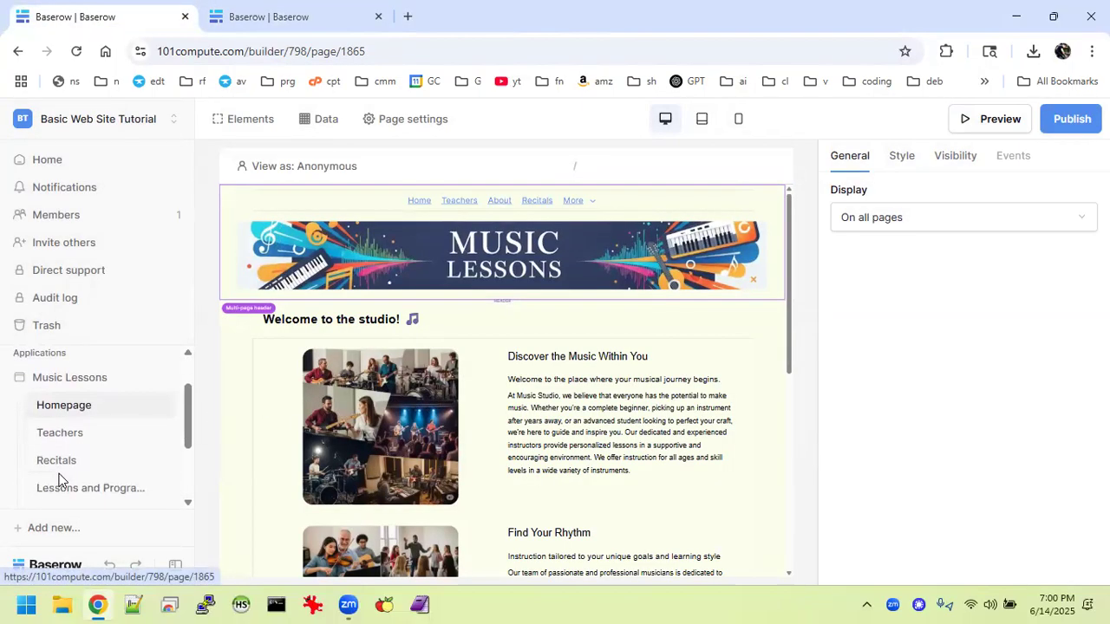
pyautogui.scroll(-2, 59, 479)
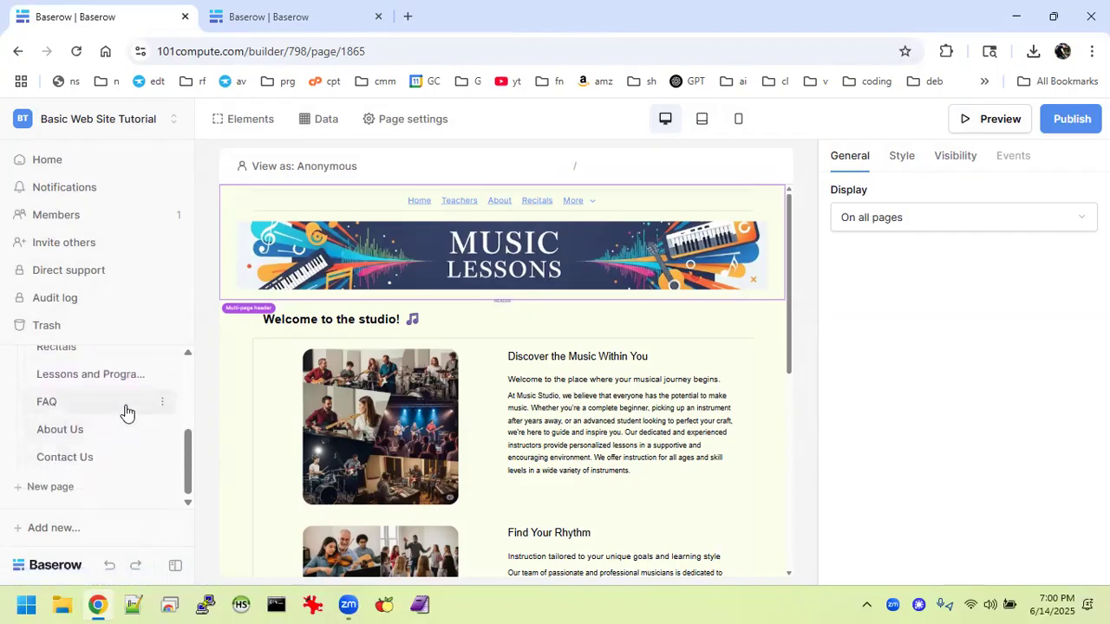
pyautogui.click(289, 18)
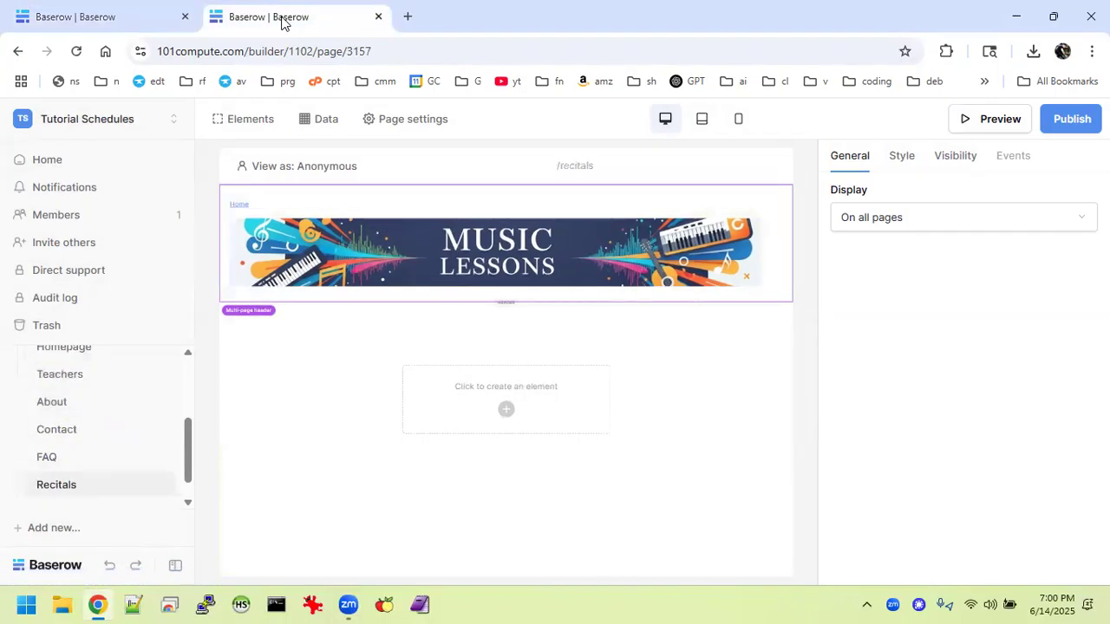
pyautogui.scroll(-1, 90, 416)
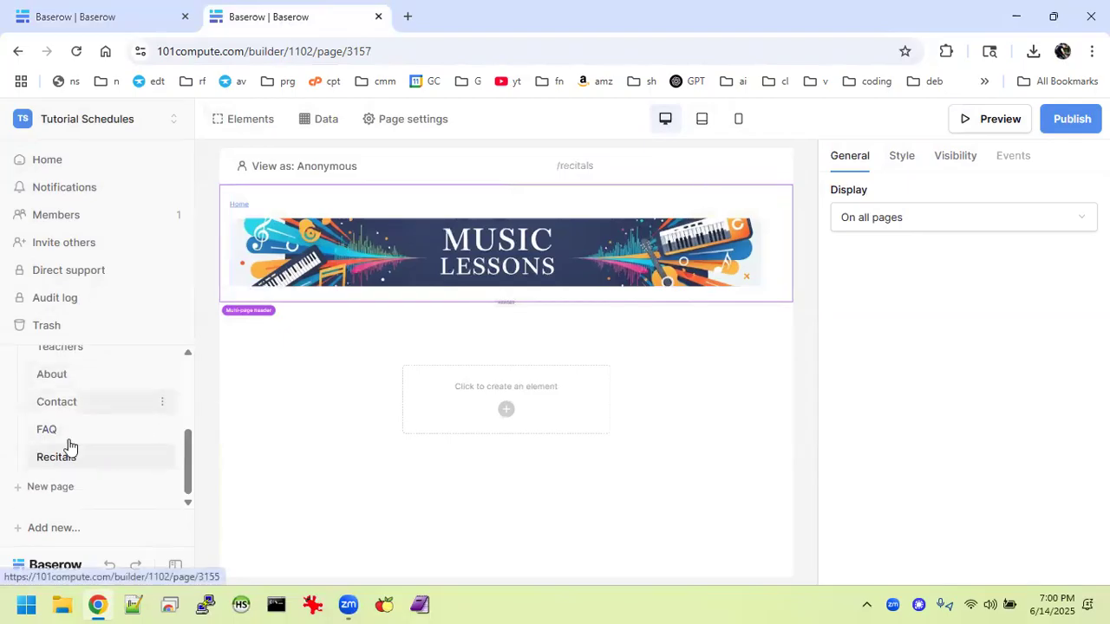
pyautogui.click(54, 488)
pyautogui.write('Lessons and Programs')
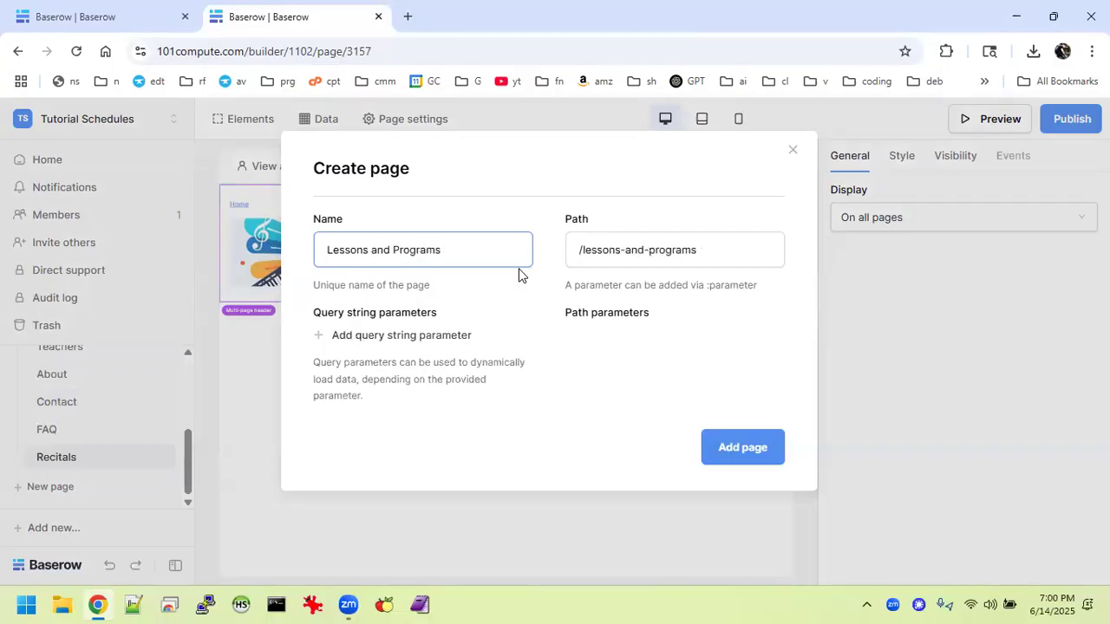
pyautogui.click(756, 464)
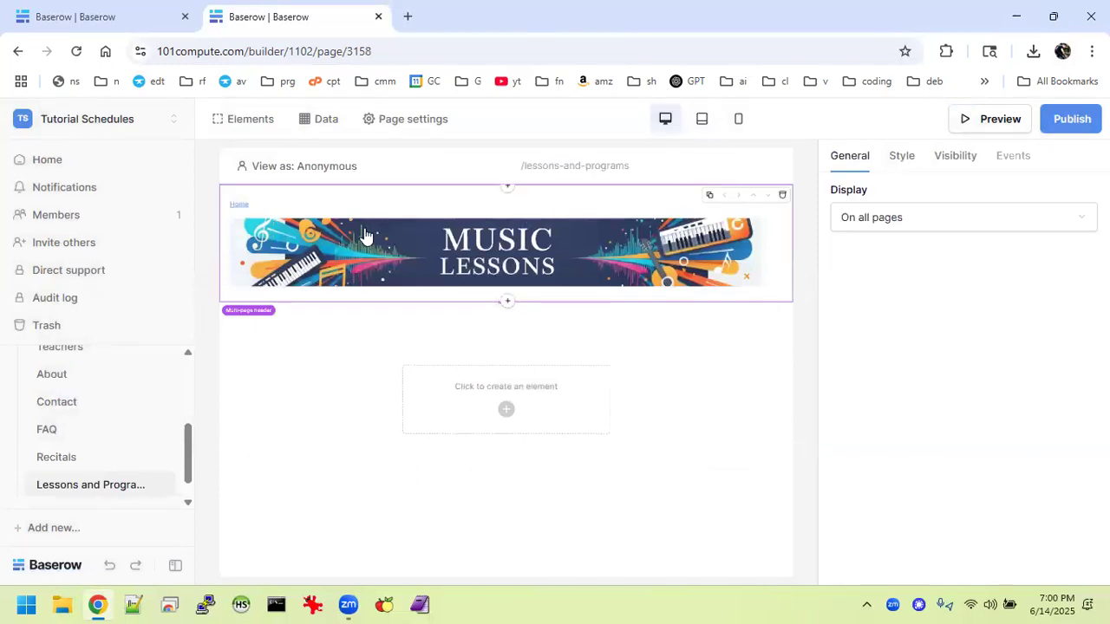
# Center-align the items of the header's navigation menu.
pyautogui.click(249, 212)
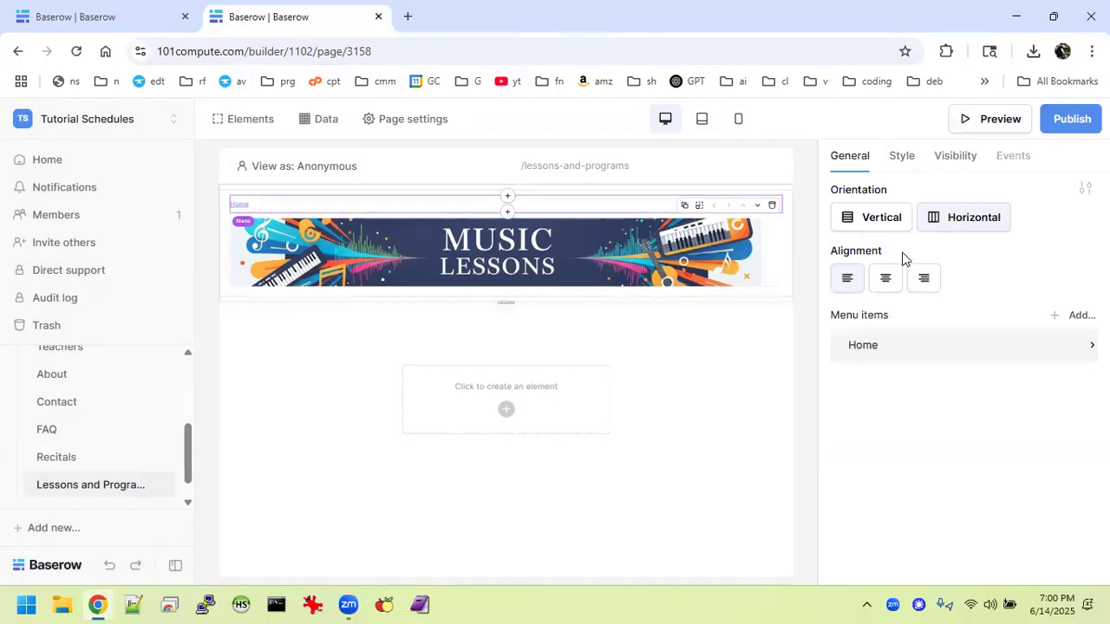
pyautogui.click(888, 286)
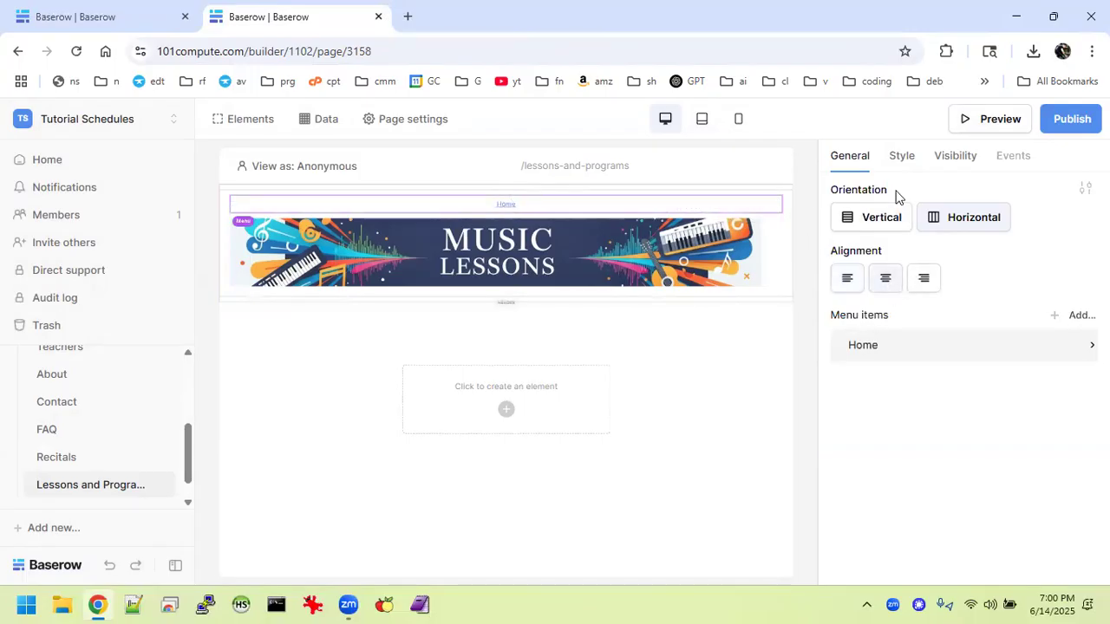
# Override the theme of the header's navigation menu by setting its button font size to 15 px.
pyautogui.click(1085, 188)
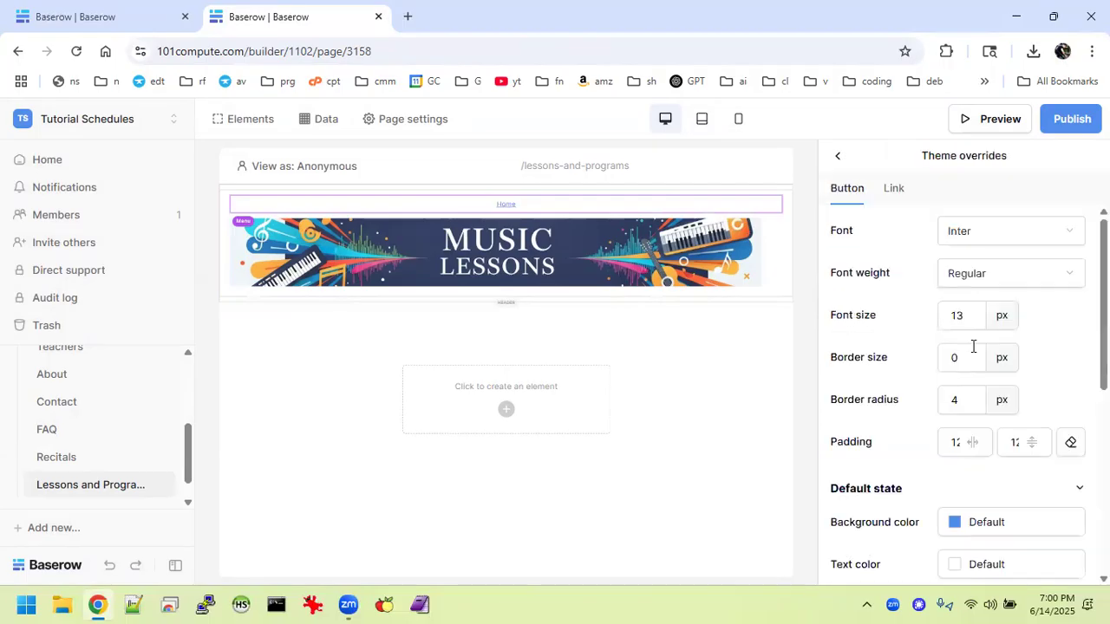
pyautogui.click(962, 318)
pyautogui.press('BackSpace')
pyautogui.press('BackSpace')
pyautogui.write('5')
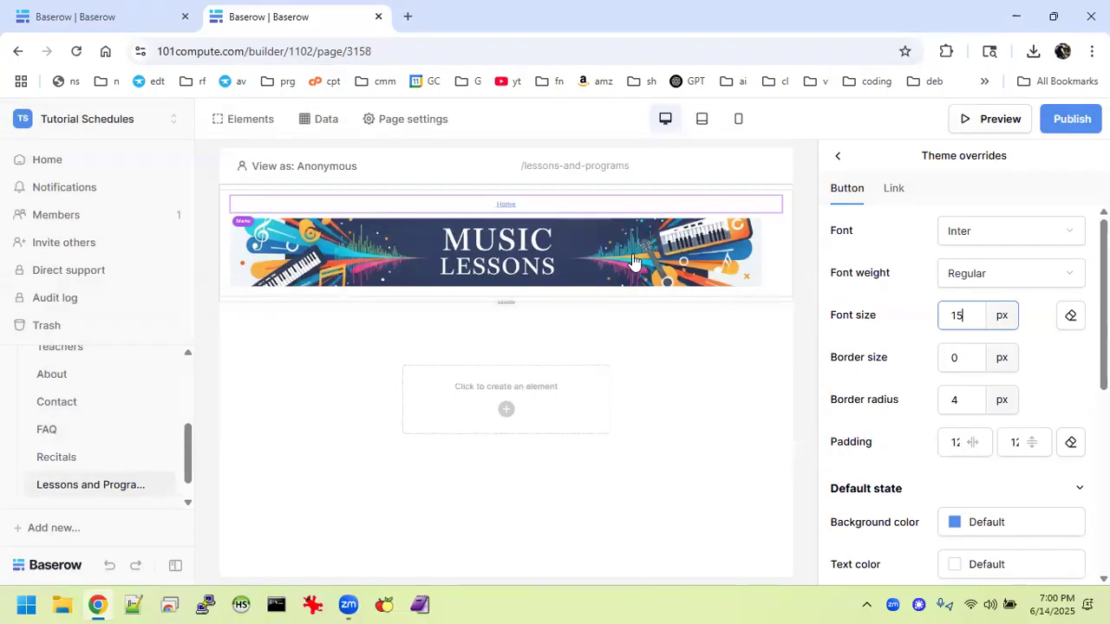
# Check the theme overrides of the header menu in the original Music Lessons site for comparison.
pyautogui.click(82, 26)
pyautogui.click(517, 204)
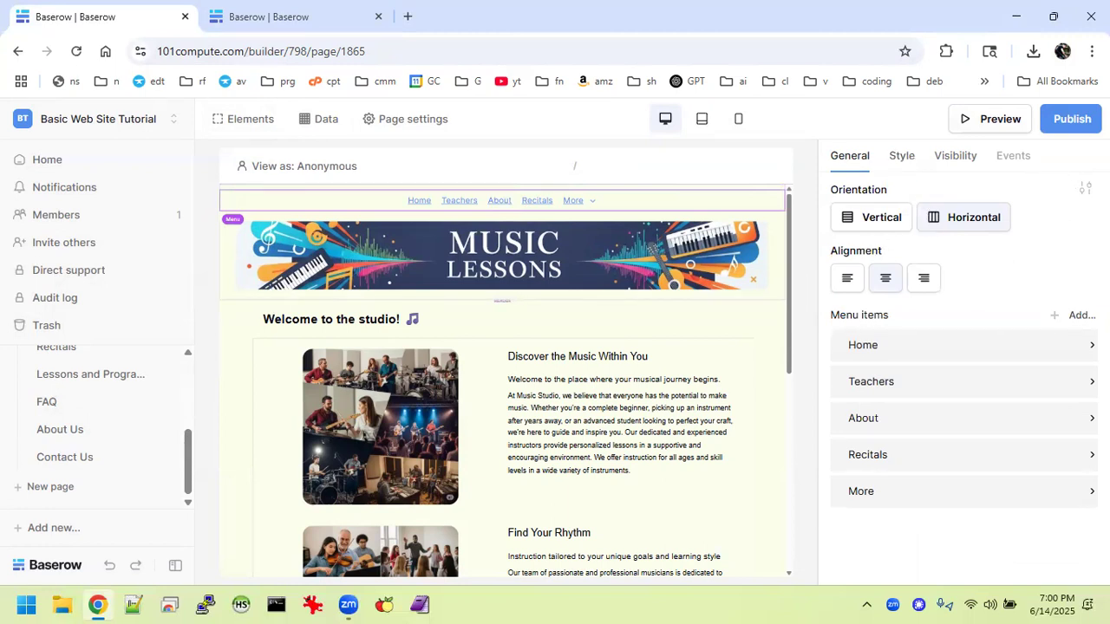
pyautogui.click(1085, 188)
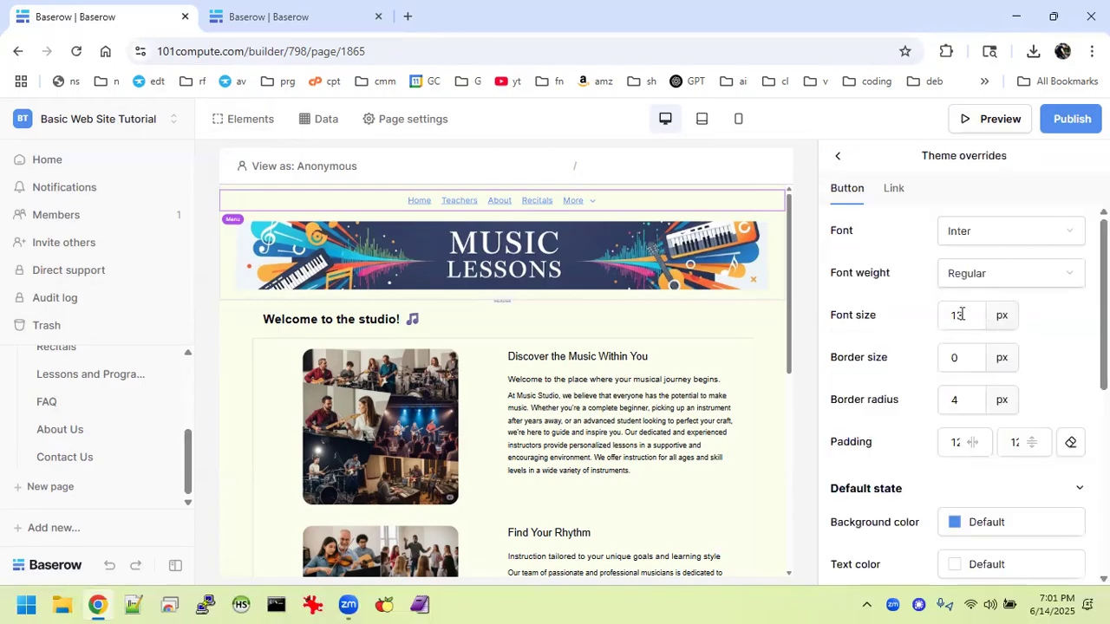
pyautogui.click(321, 25)
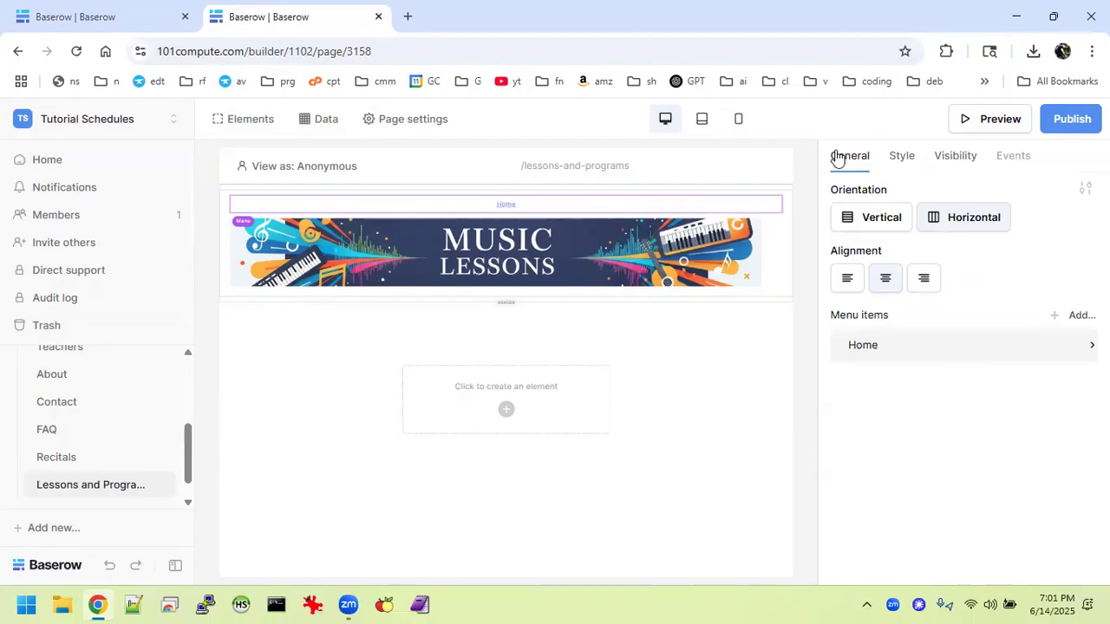
# Review the new header menu's style settings, general settings and button theme overrides.
pyautogui.rightClick(906, 162)
pyautogui.click(923, 153)
pyautogui.click(906, 162)
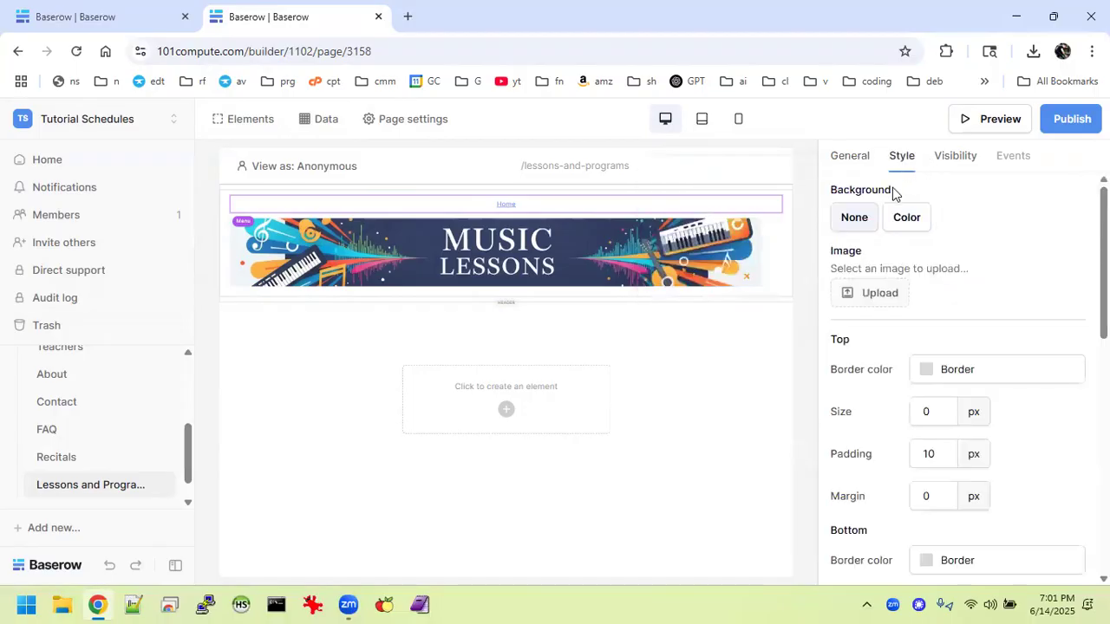
pyautogui.rightClick(843, 164)
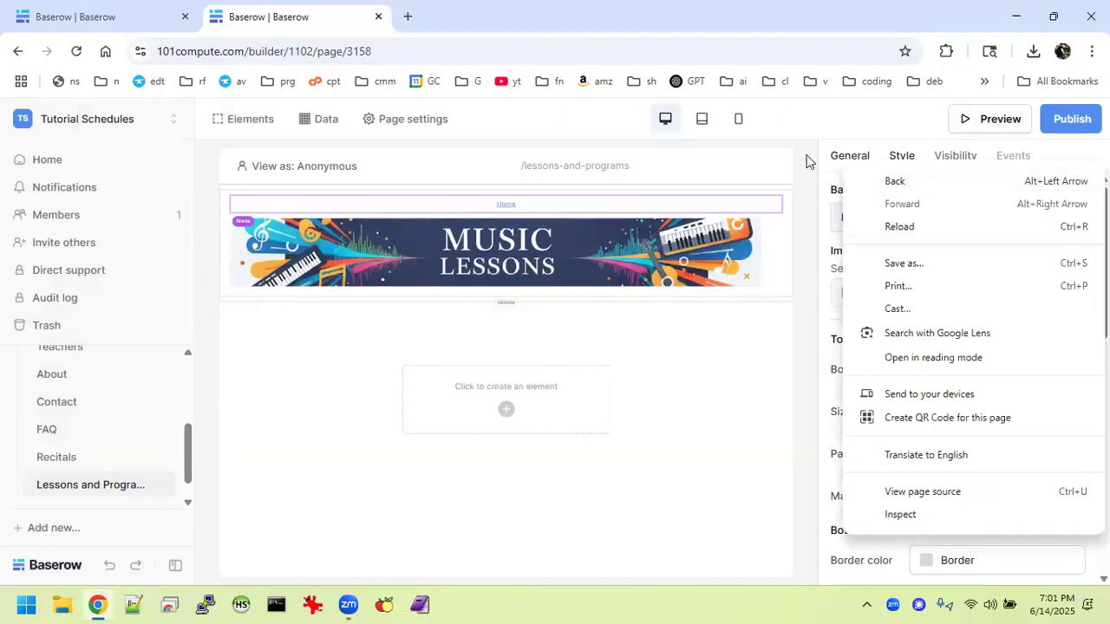
pyautogui.click(849, 163)
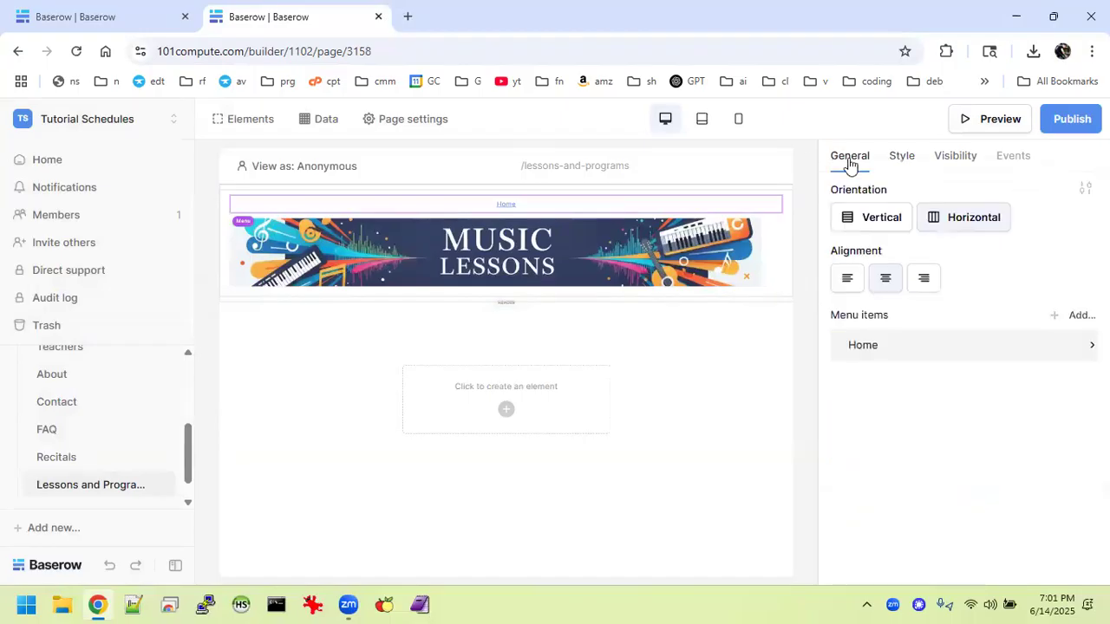
pyautogui.click(1084, 188)
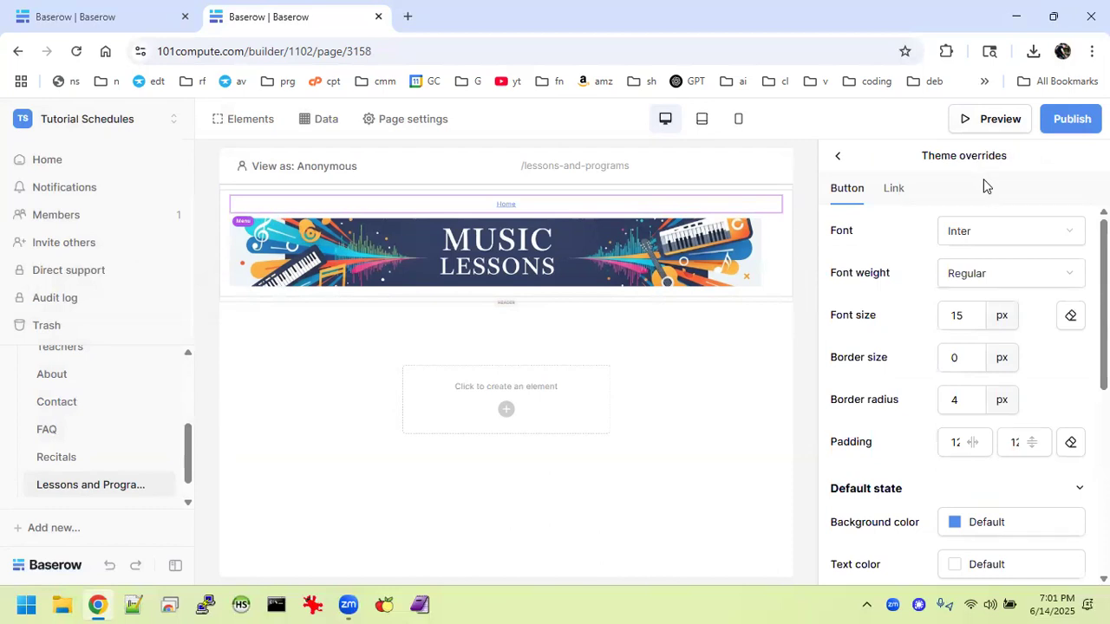
# Open the Web Site application's settings and look through its domains, users and theme sections.
pyautogui.scroll(2, 113, 421)
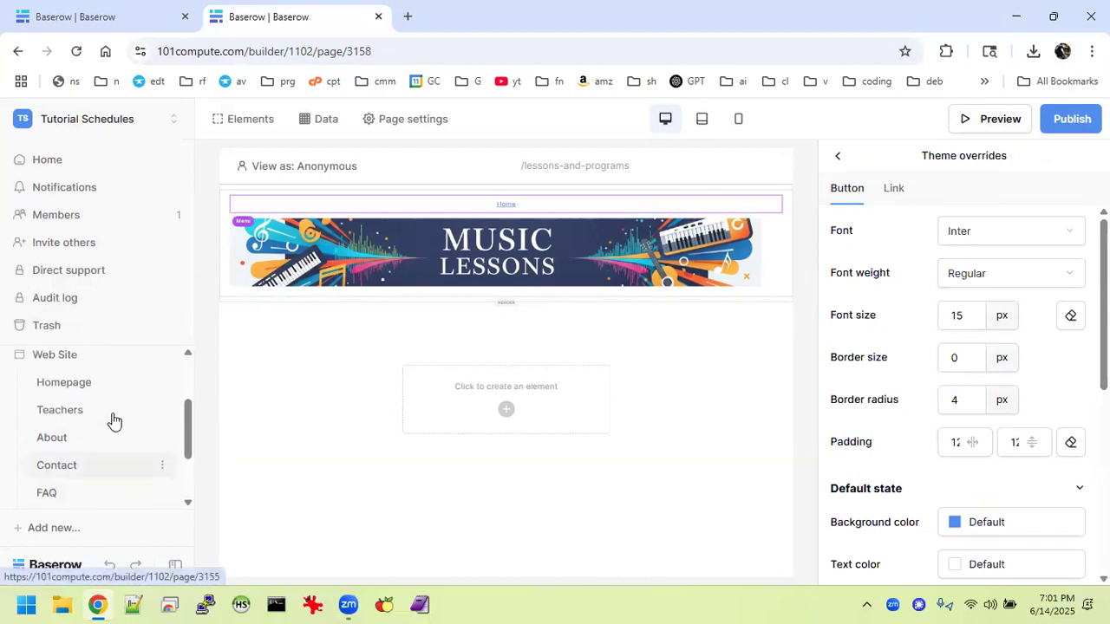
pyautogui.scroll(1, 113, 421)
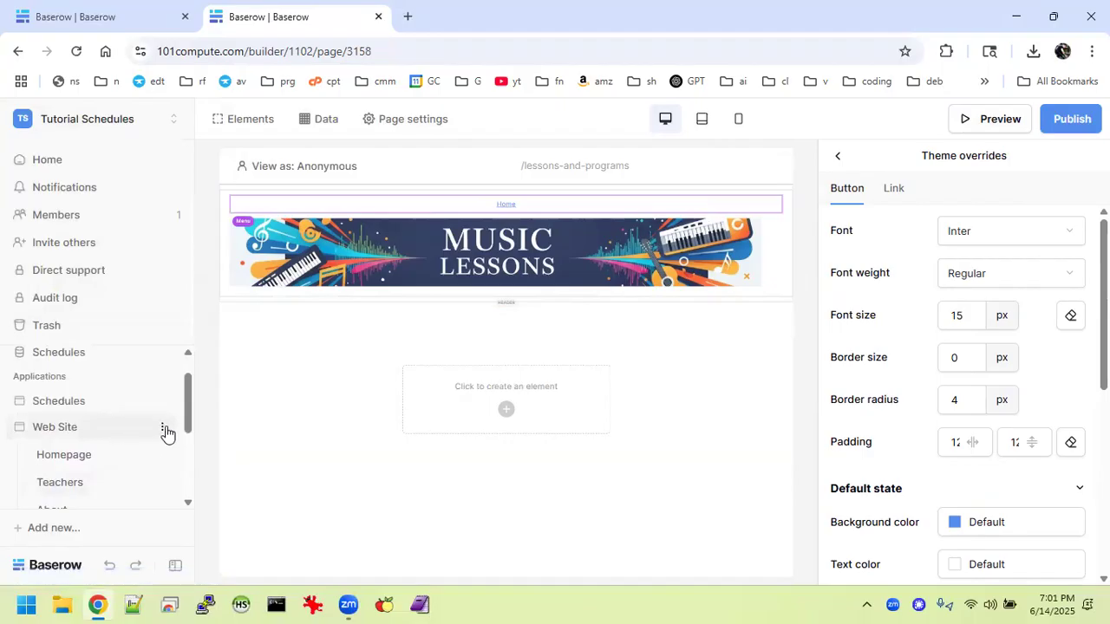
pyautogui.click(162, 428)
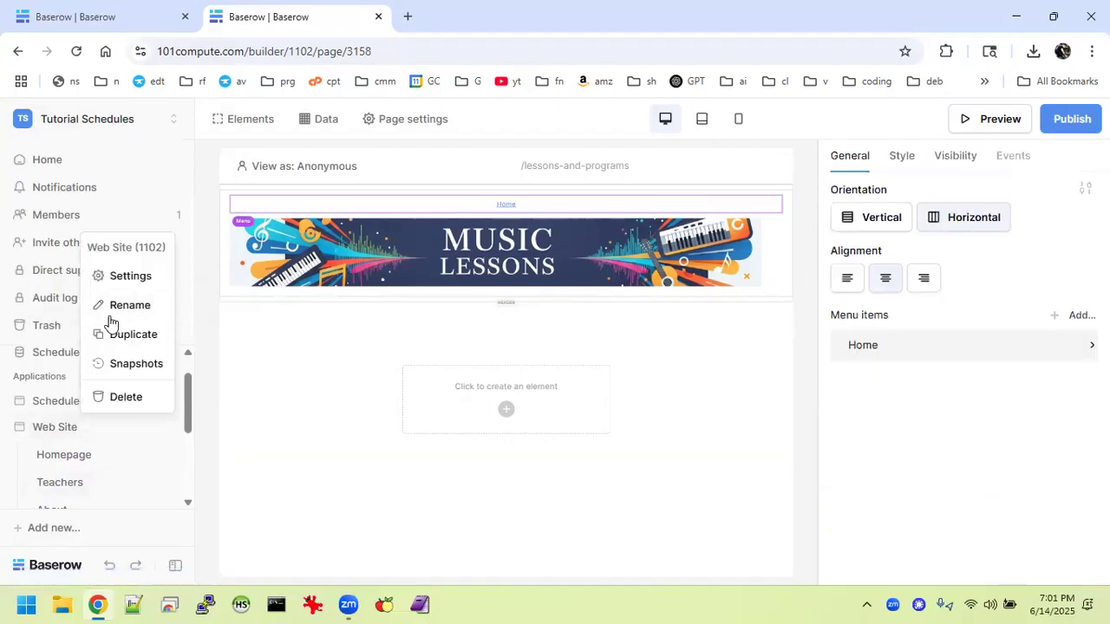
pyautogui.click(138, 276)
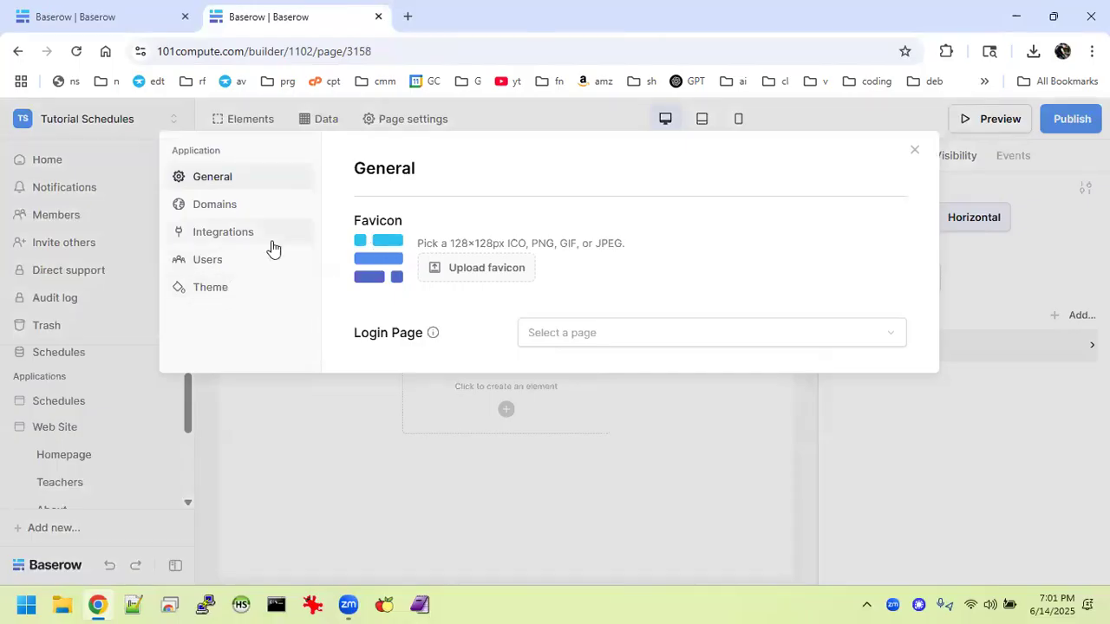
pyautogui.click(221, 206)
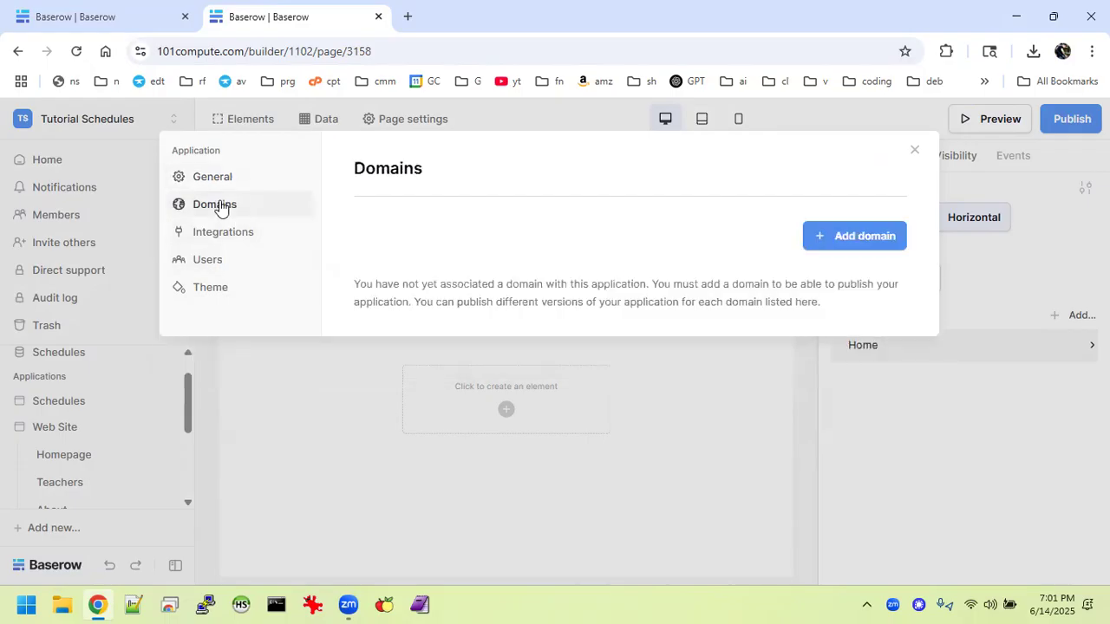
pyautogui.click(218, 257)
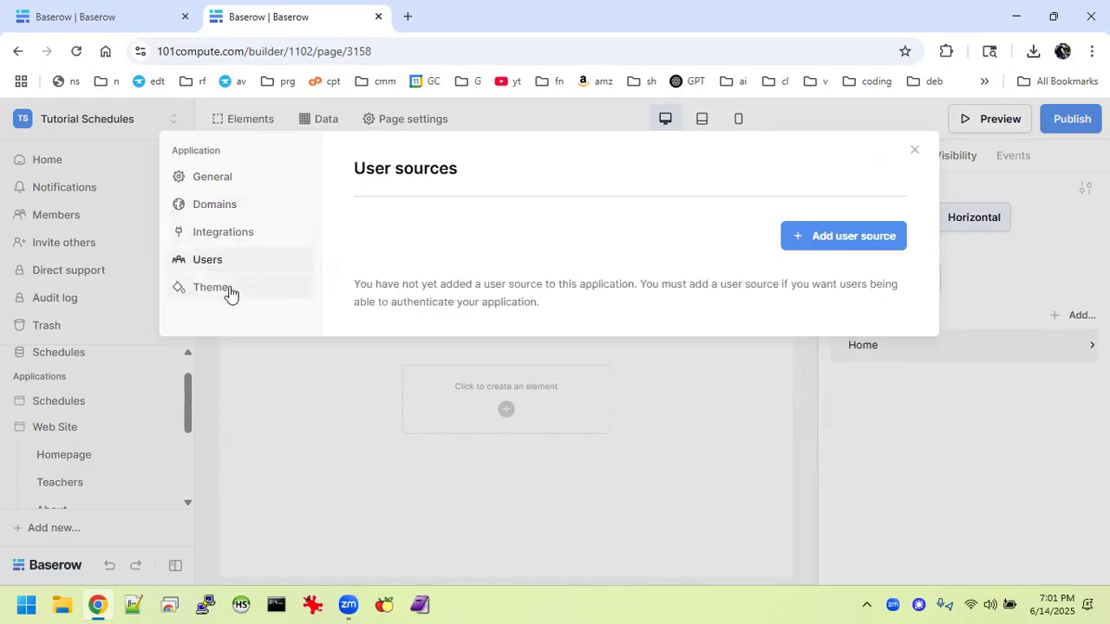
pyautogui.click(229, 291)
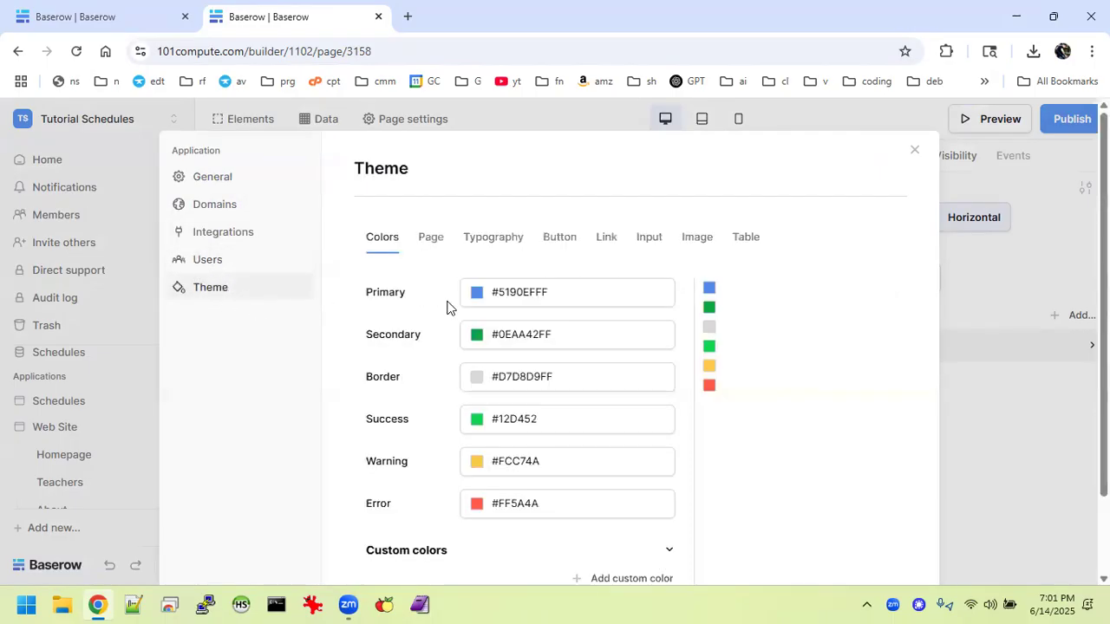
# Examine the new site's theme colors, including the error color, and its page background settings.
pyautogui.scroll(-2, 755, 422)
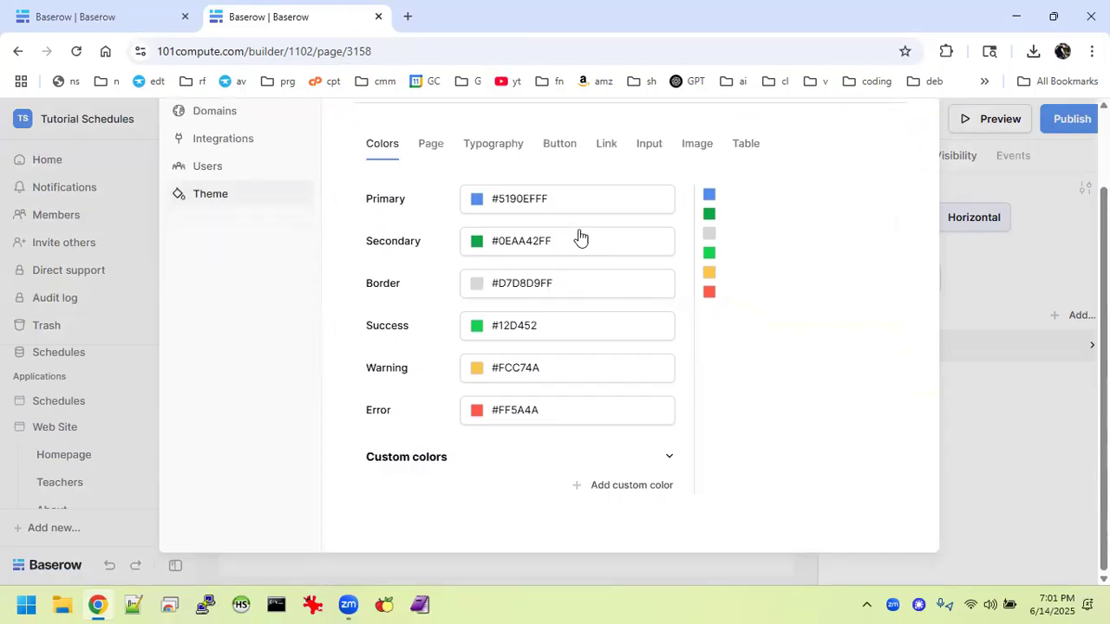
pyautogui.click(577, 421)
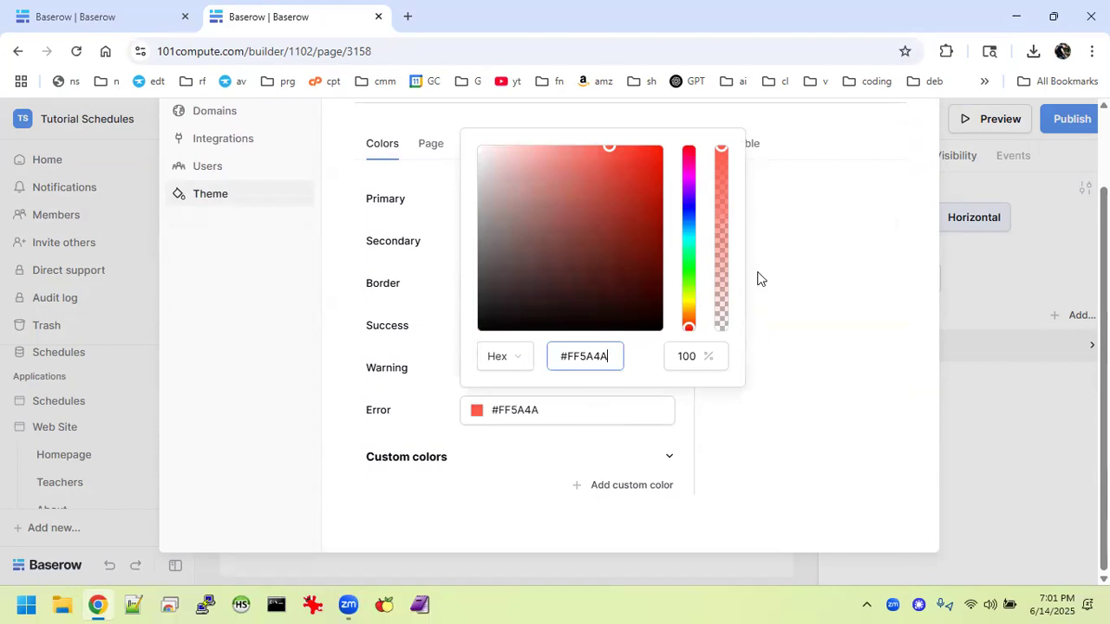
pyautogui.click(792, 300)
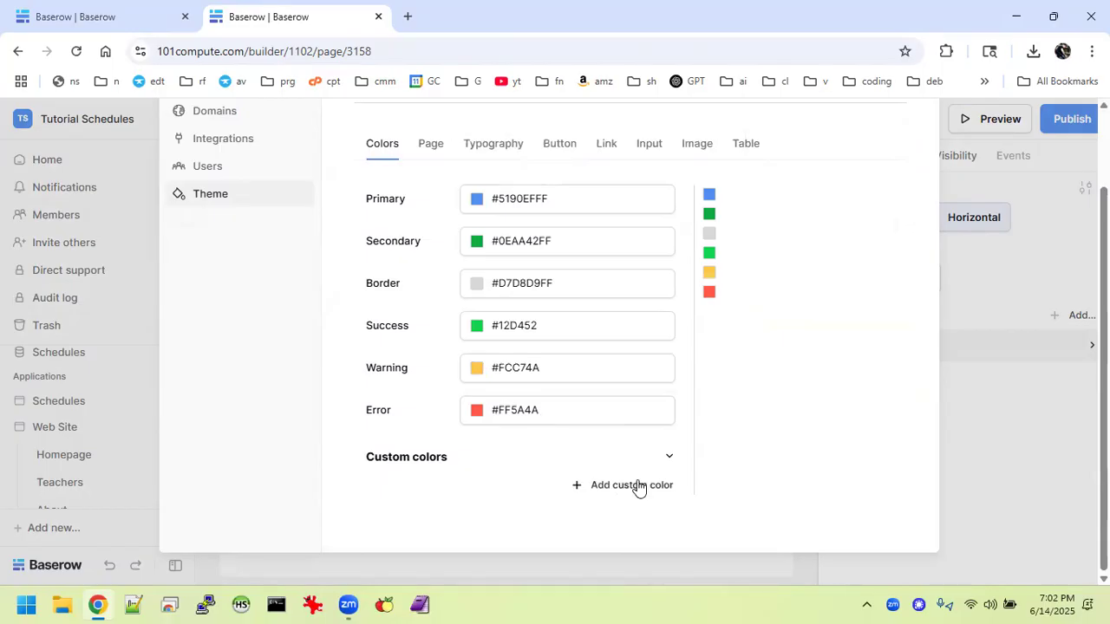
pyautogui.scroll(2, 643, 349)
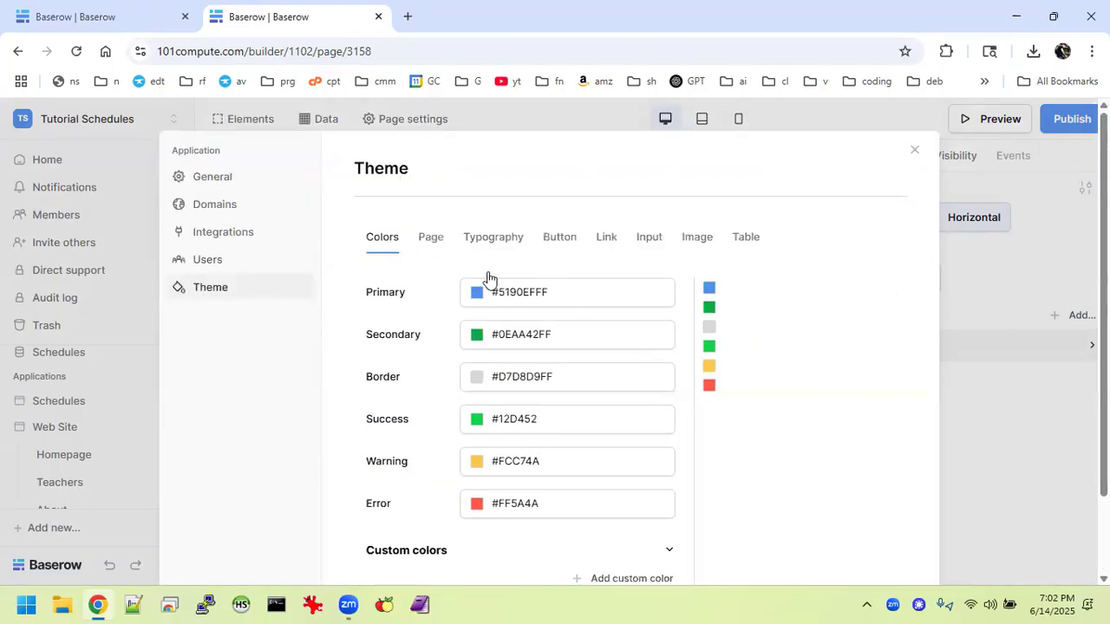
pyautogui.click(428, 238)
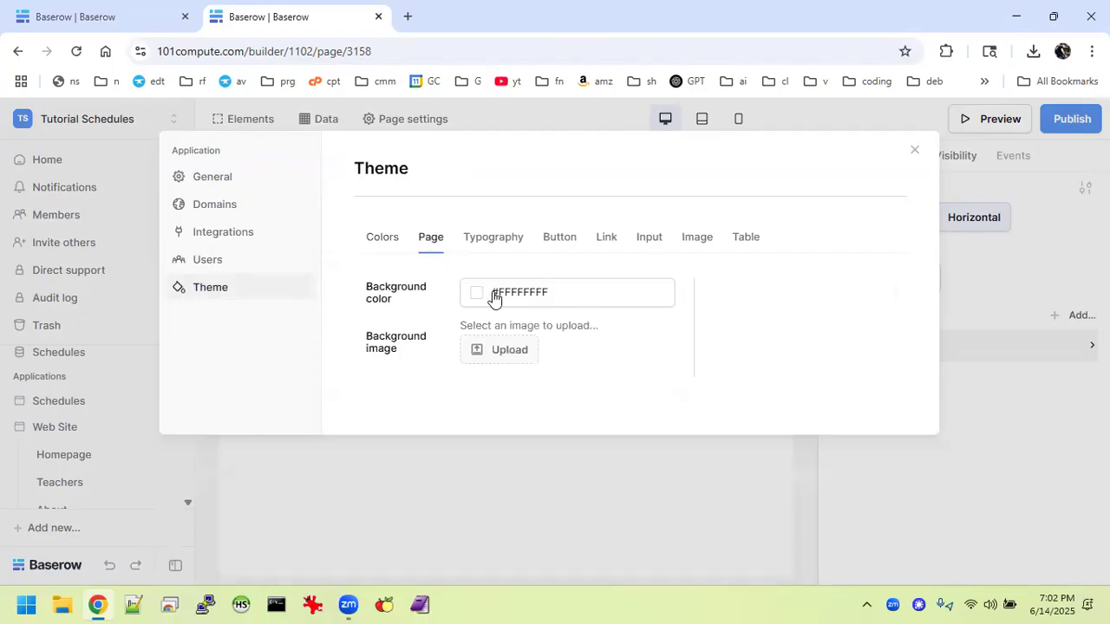
# Inspect the page background color in the theme settings of the original Music Lessons application.
pyautogui.click(131, 23)
pyautogui.scroll(3, 109, 394)
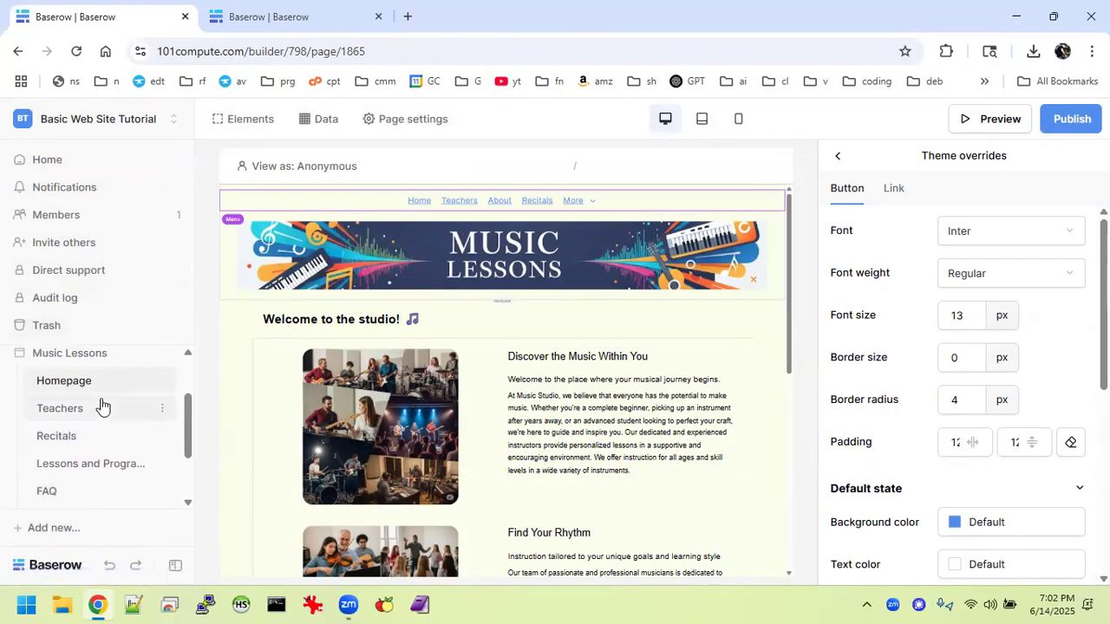
pyautogui.scroll(1, 103, 403)
pyautogui.scroll(1, 100, 403)
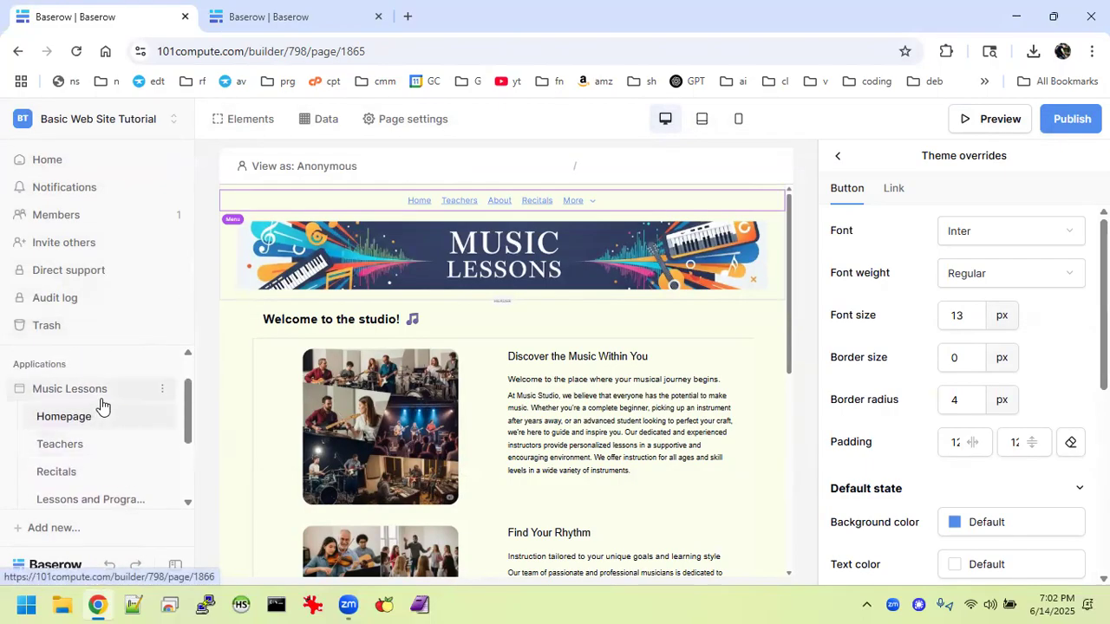
pyautogui.click(166, 390)
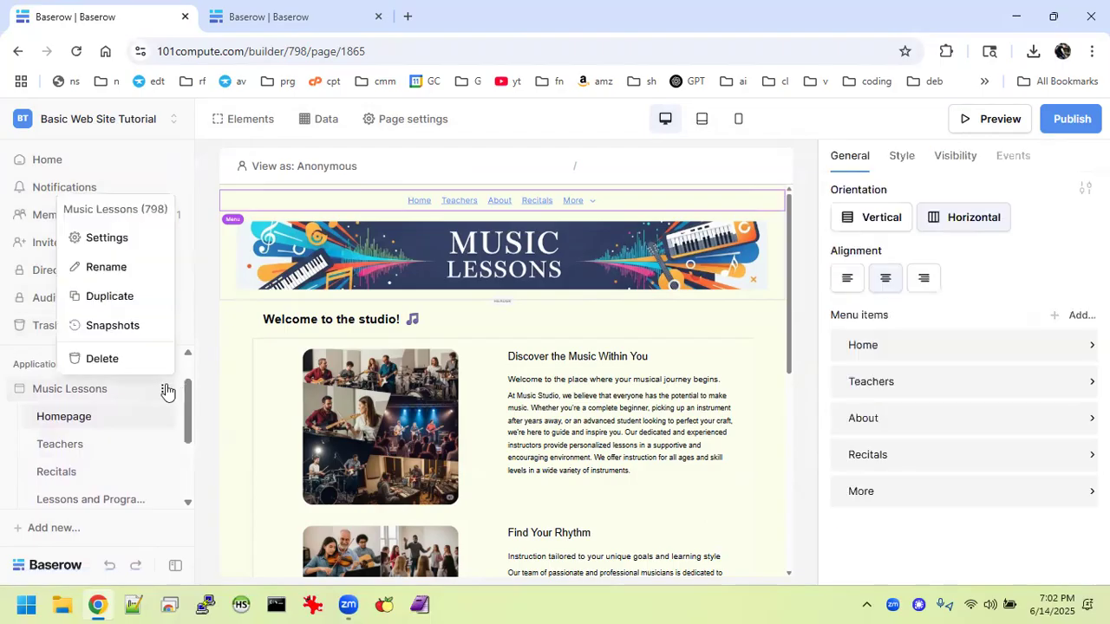
pyautogui.click(105, 238)
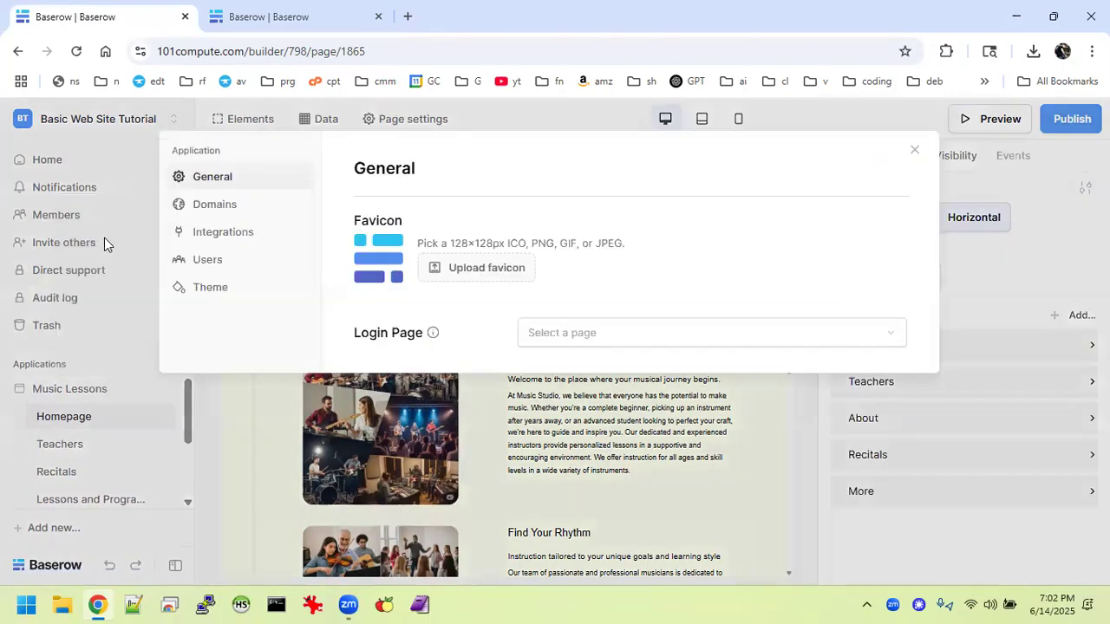
pyautogui.click(217, 289)
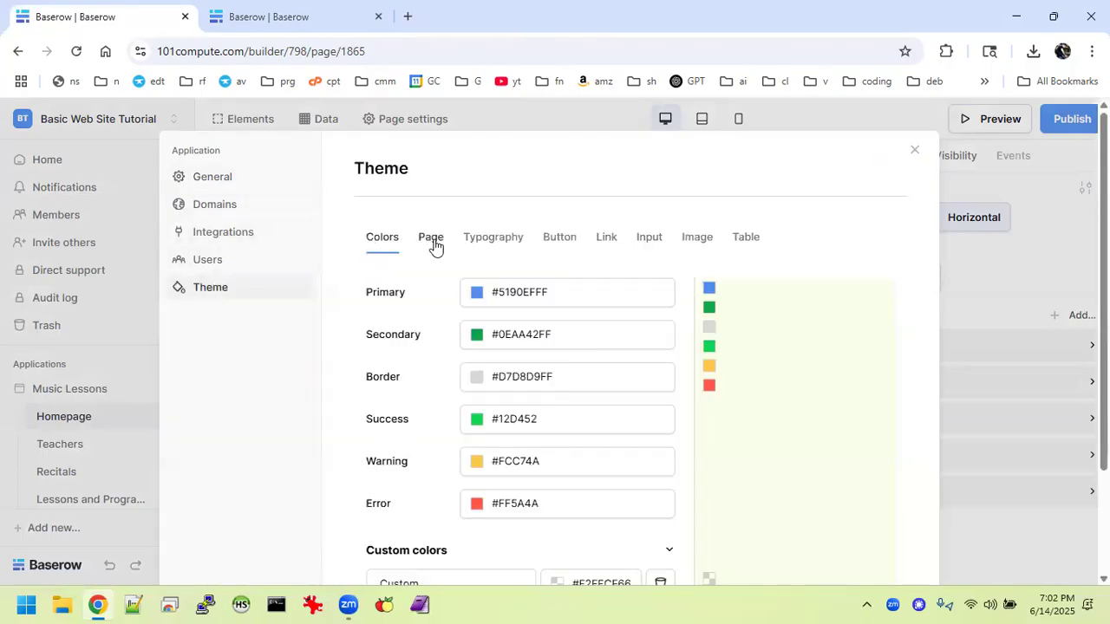
pyautogui.click(431, 239)
pyautogui.click(545, 296)
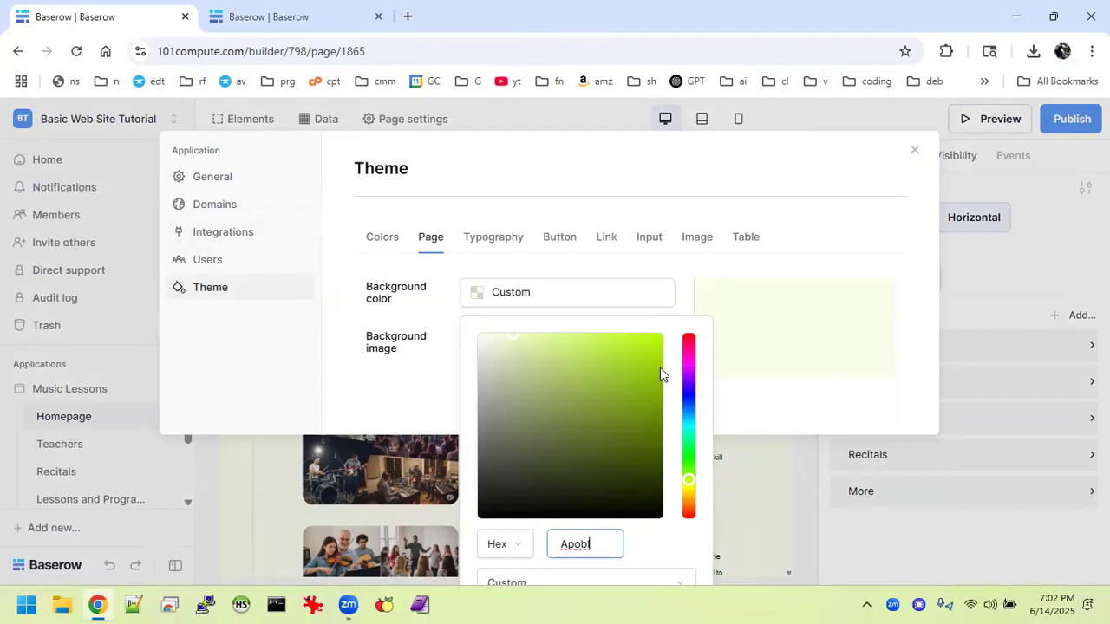
# Examine the original background's predefined color and format options, and select its hex value Apobl for copying.
pyautogui.hotkey('ctrl', '-')
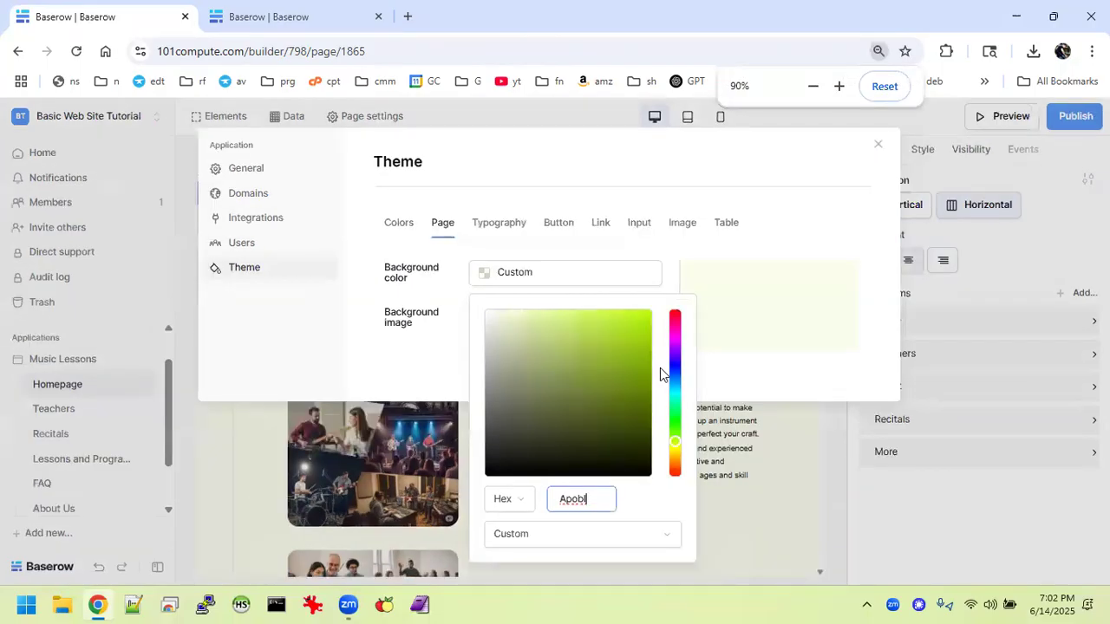
pyautogui.click(667, 535)
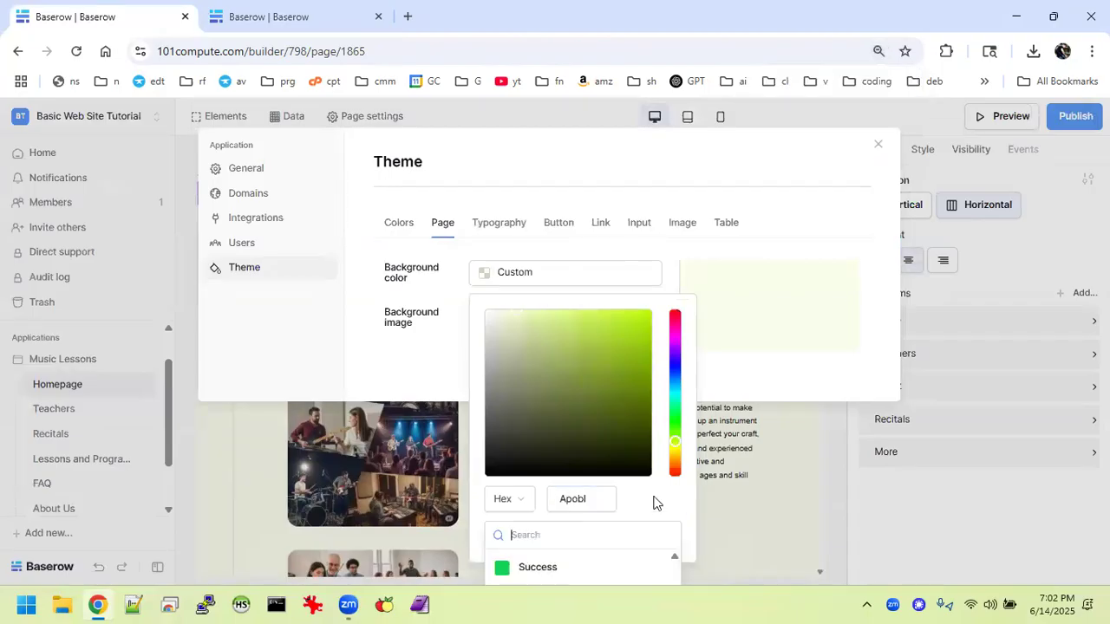
pyautogui.click(592, 497)
pyautogui.click(492, 499)
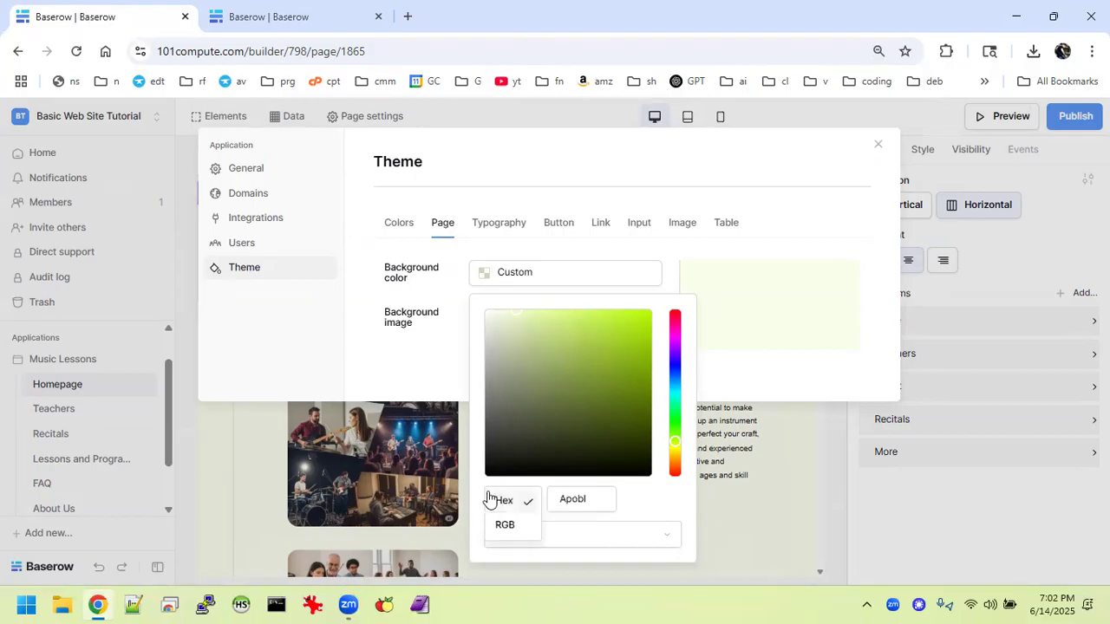
pyautogui.click(602, 498)
pyautogui.doubleClick(564, 497)
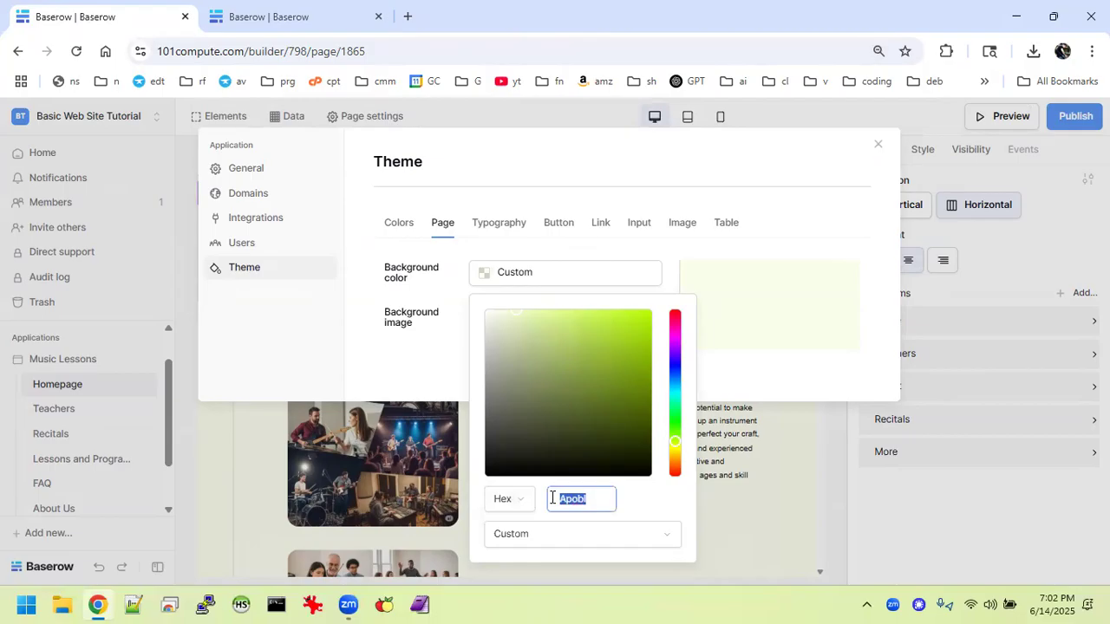
# Try to apply the copied hex value Apobl as the page background color of the new site.
pyautogui.click(310, 11)
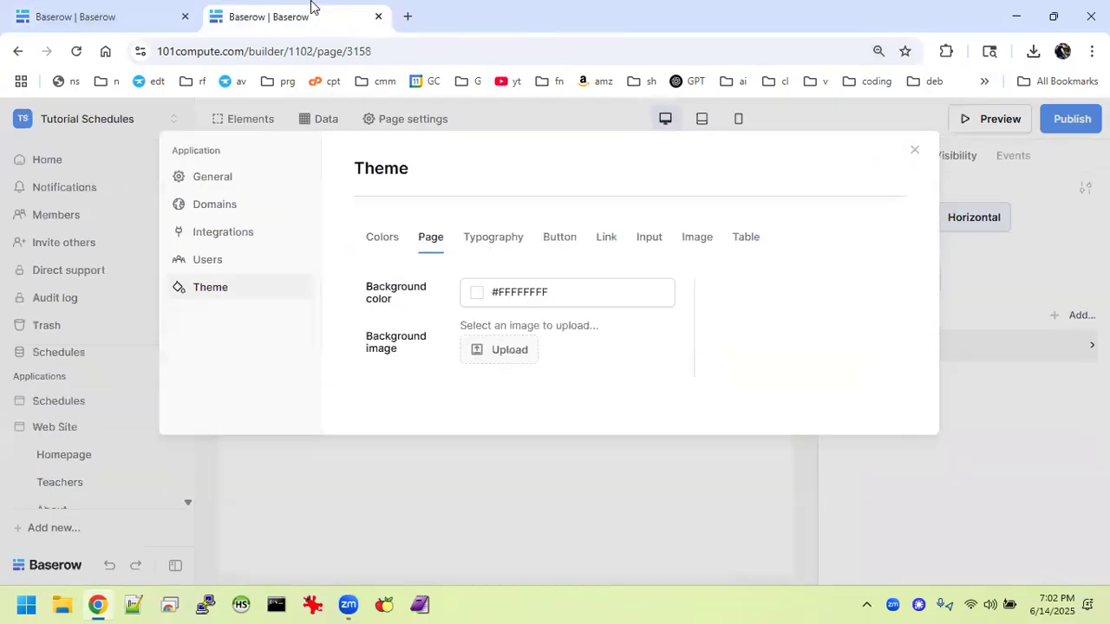
pyautogui.click(490, 276)
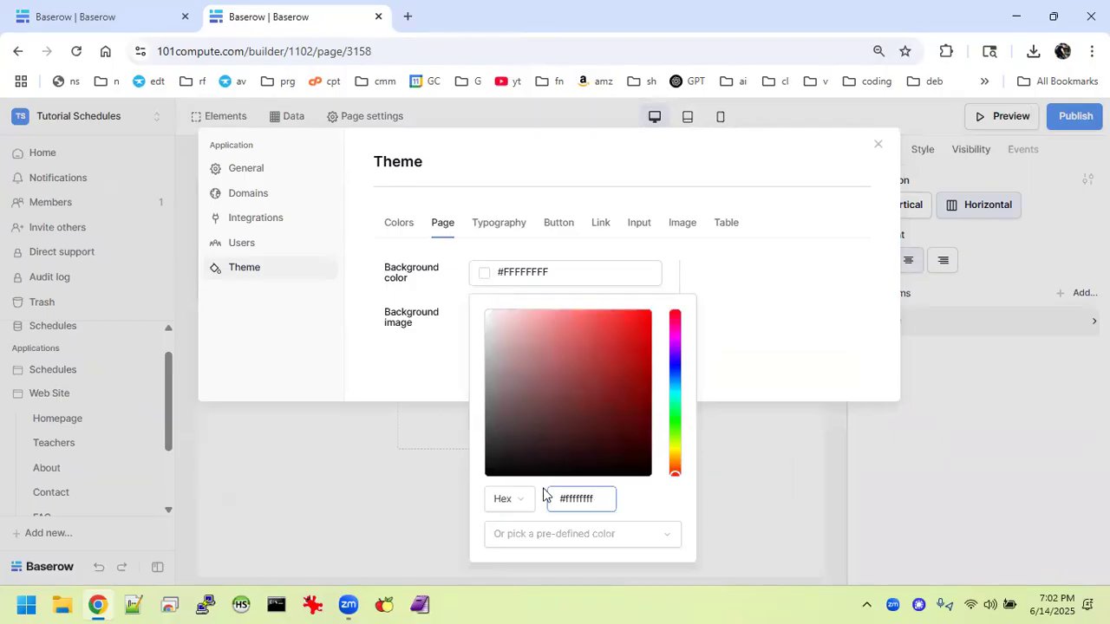
pyautogui.moveTo(607, 506); pyautogui.dragTo(513, 503)
pyautogui.write('Apobl')
pyautogui.click(679, 408)
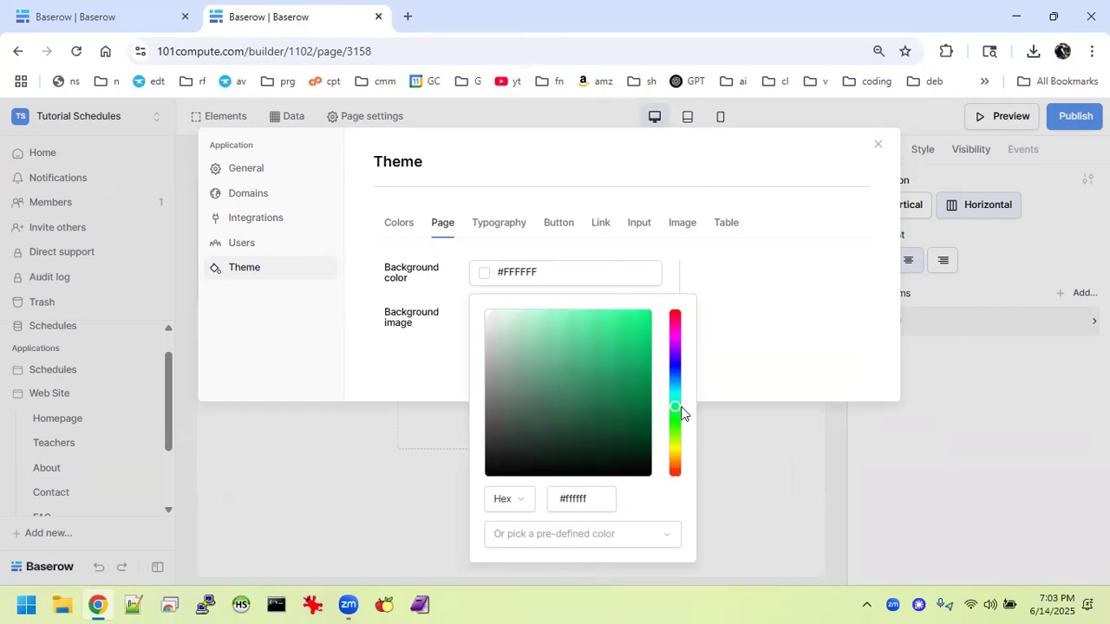
# Recheck the original site's background color and set the new site's page background to light yellow-green #EBF8D0.
pyautogui.click(126, 12)
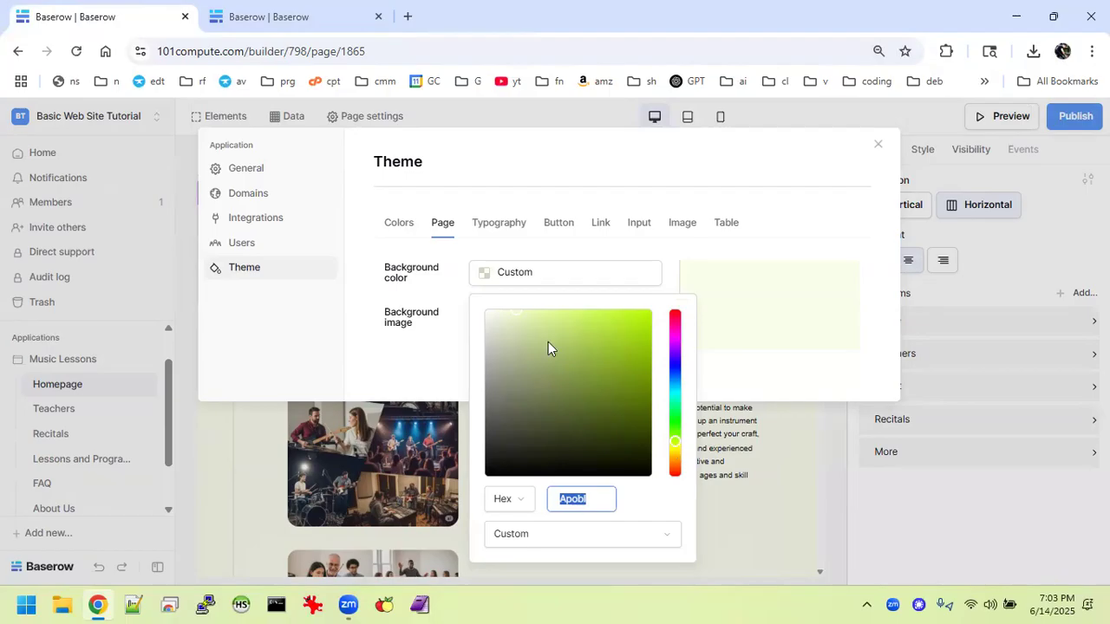
pyautogui.click(306, 18)
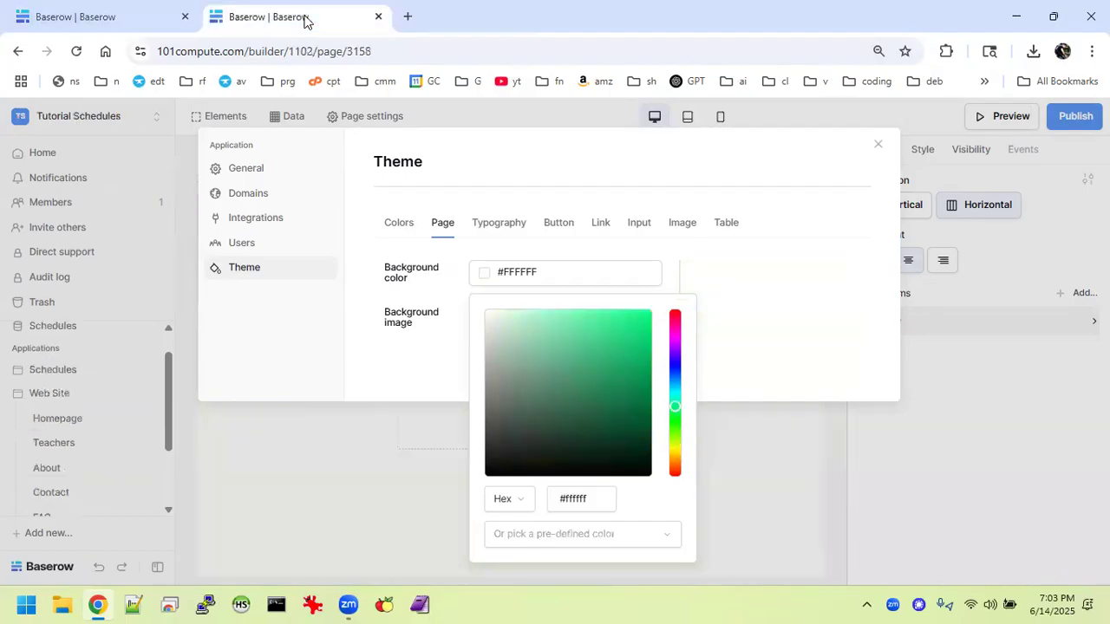
pyautogui.moveTo(673, 408); pyautogui.dragTo(675, 440)
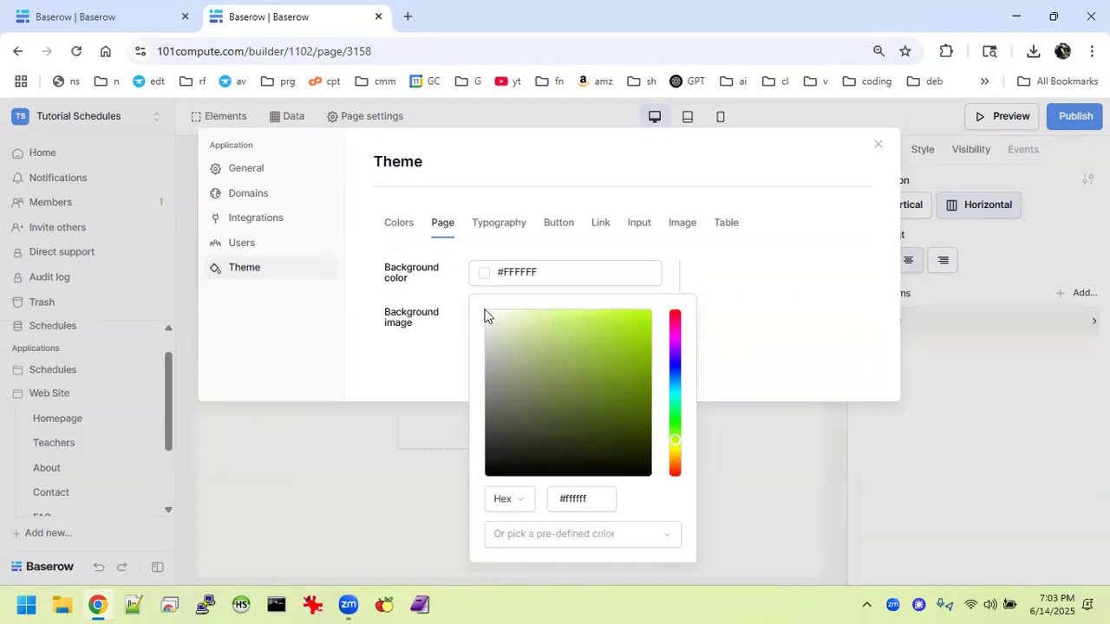
pyautogui.moveTo(486, 317); pyautogui.dragTo(512, 321)
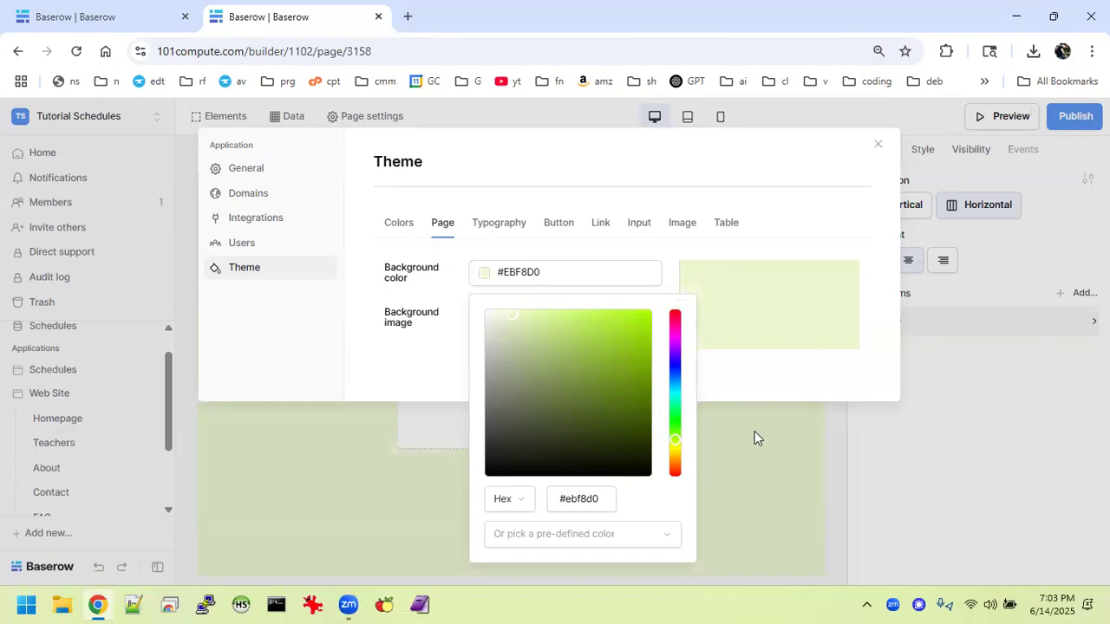
pyautogui.hotkey('ctrl', '-')
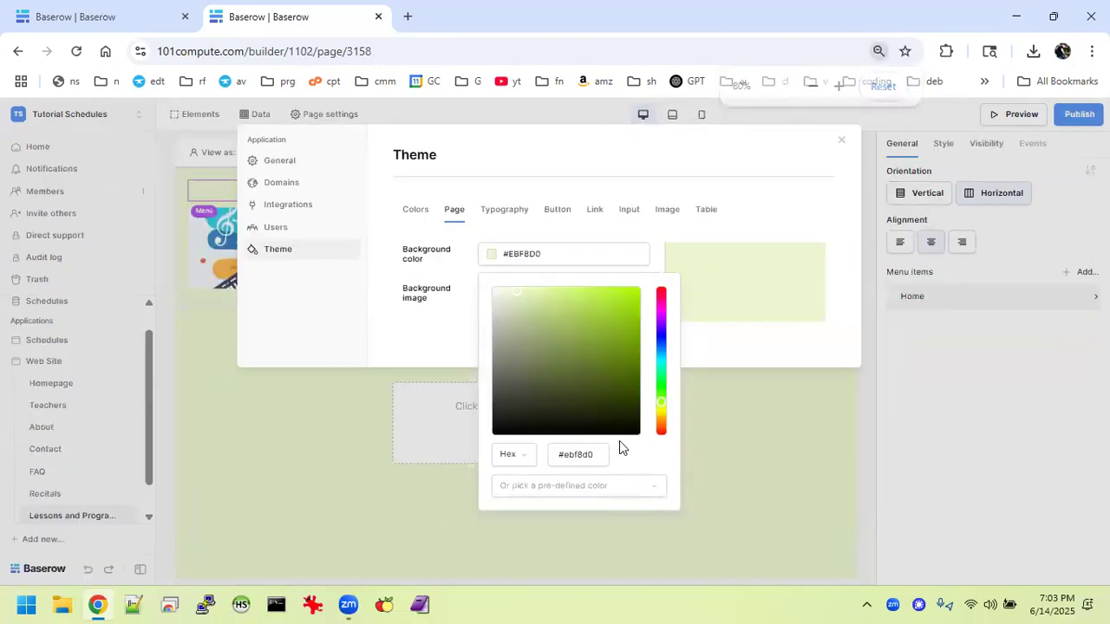
pyautogui.click(598, 454)
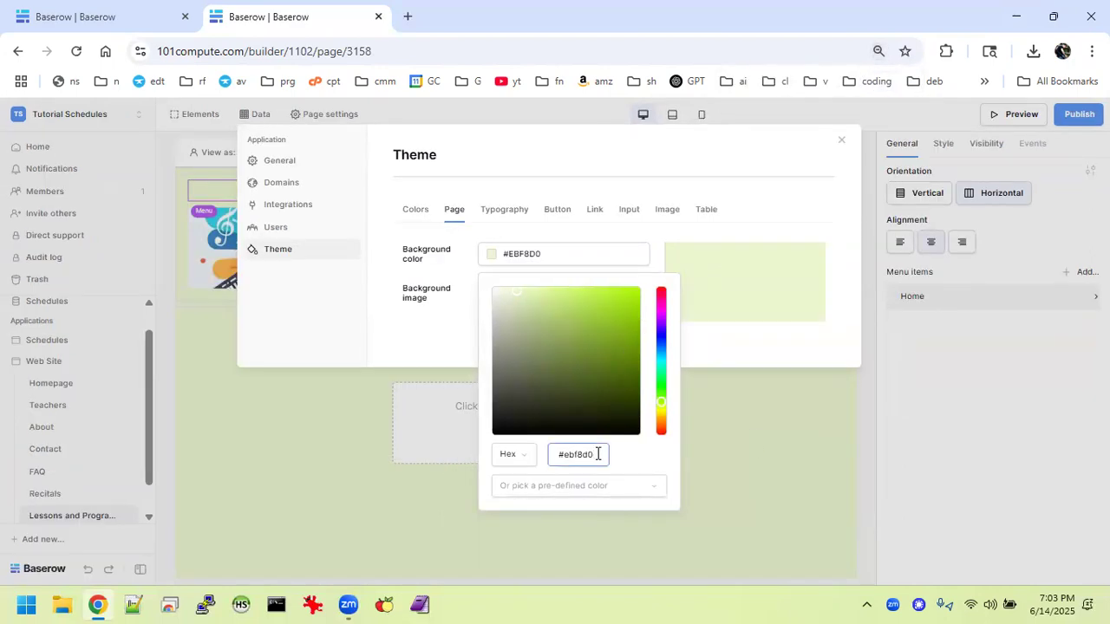
pyautogui.click(374, 252)
pyautogui.click(375, 257)
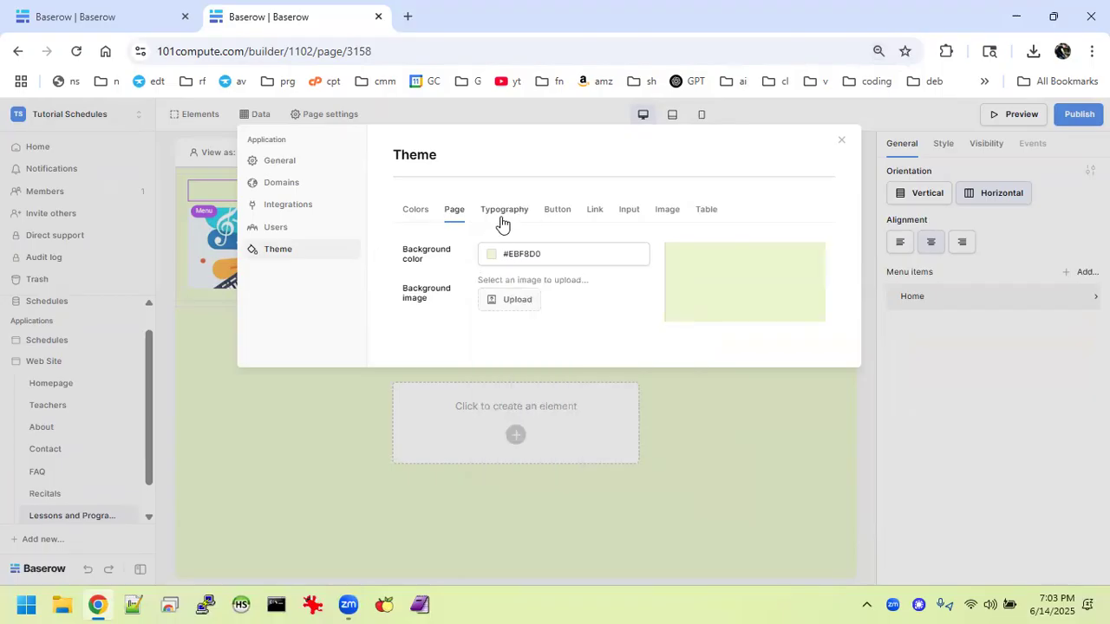
# Examine the new site's theme settings for typography, buttons, links, inputs and images.
pyautogui.click(501, 224)
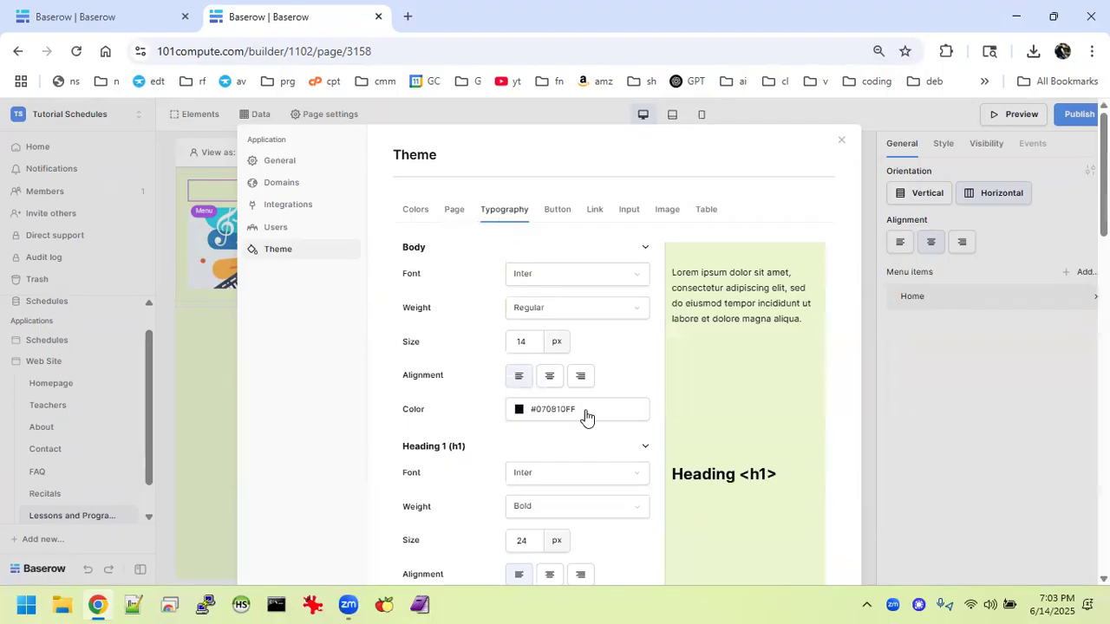
pyautogui.scroll(-8, 572, 328)
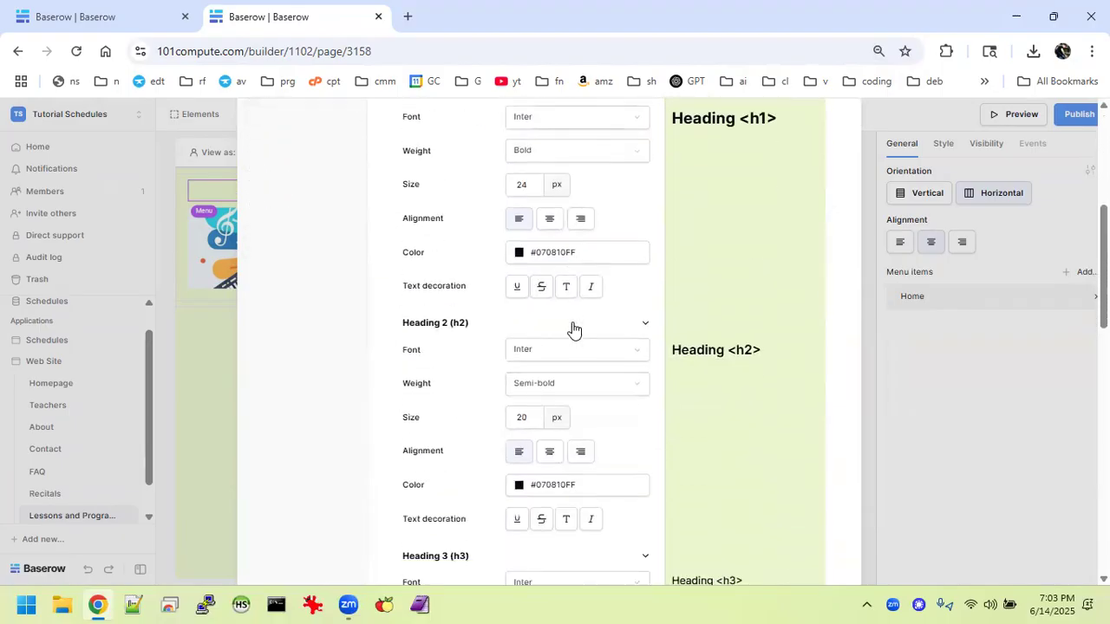
pyautogui.scroll(-7, 572, 328)
pyautogui.scroll(2, 572, 328)
pyautogui.scroll(13, 573, 328)
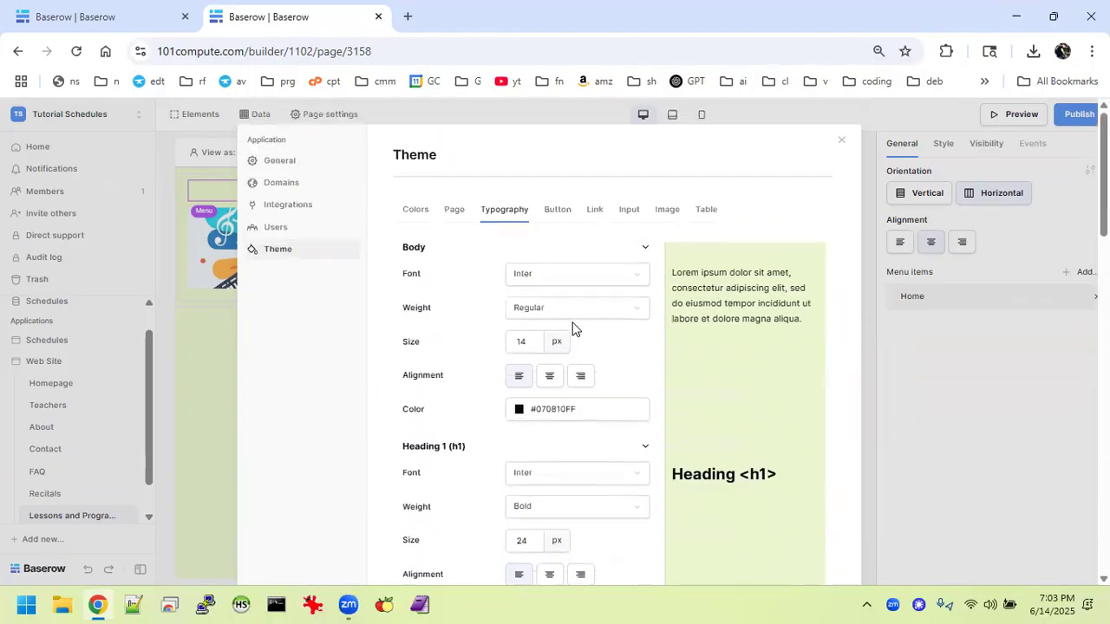
pyautogui.click(558, 210)
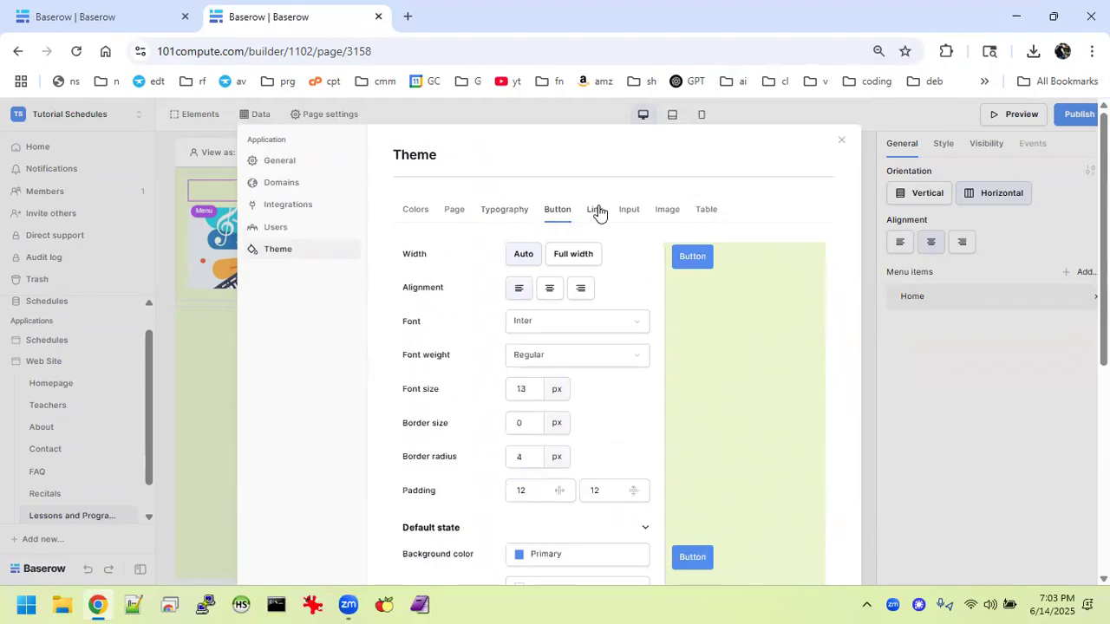
pyautogui.click(598, 217)
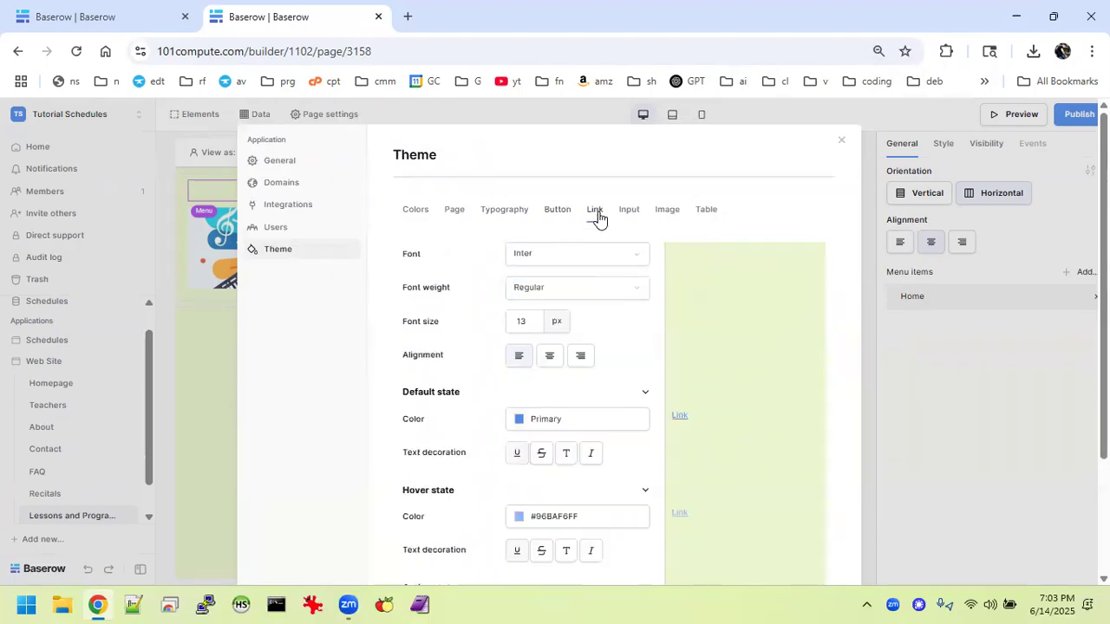
pyautogui.click(629, 217)
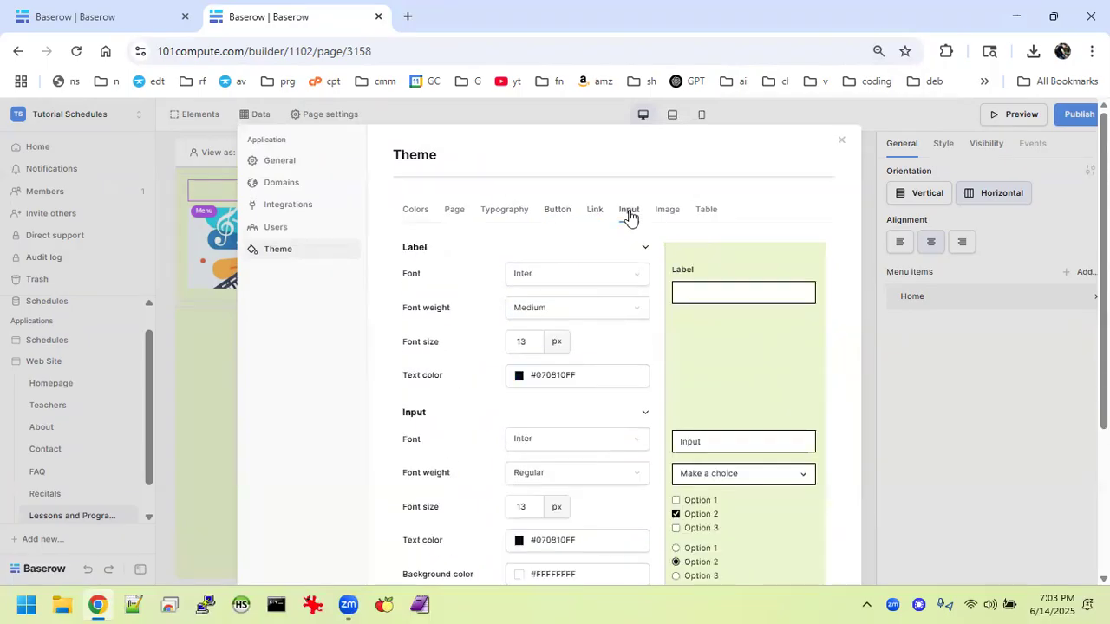
pyautogui.scroll(-2, 561, 384)
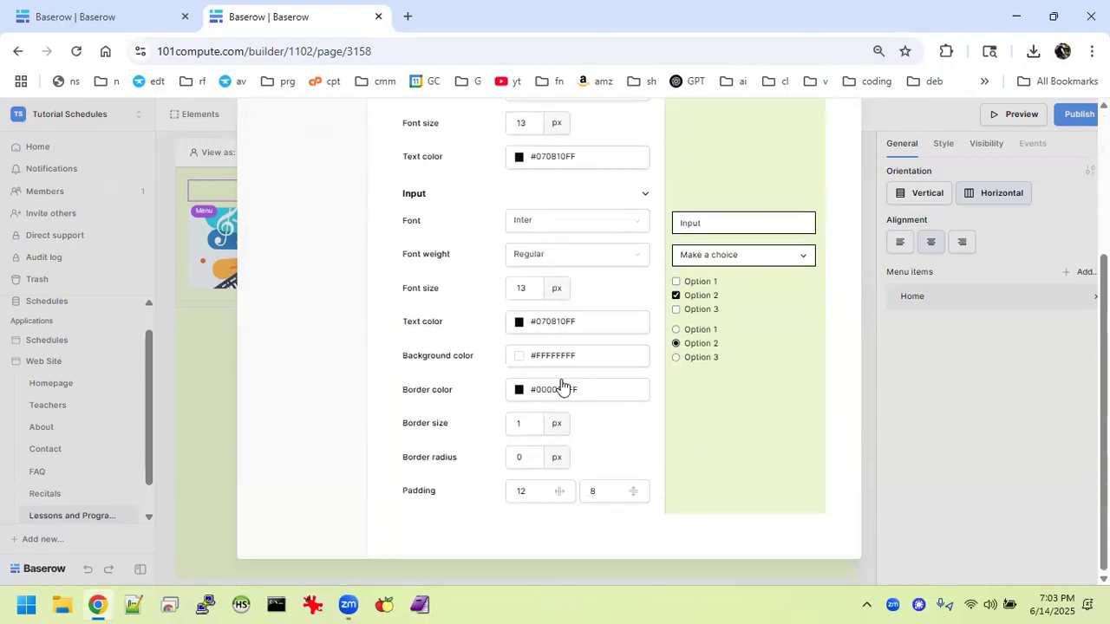
pyautogui.scroll(5, 561, 385)
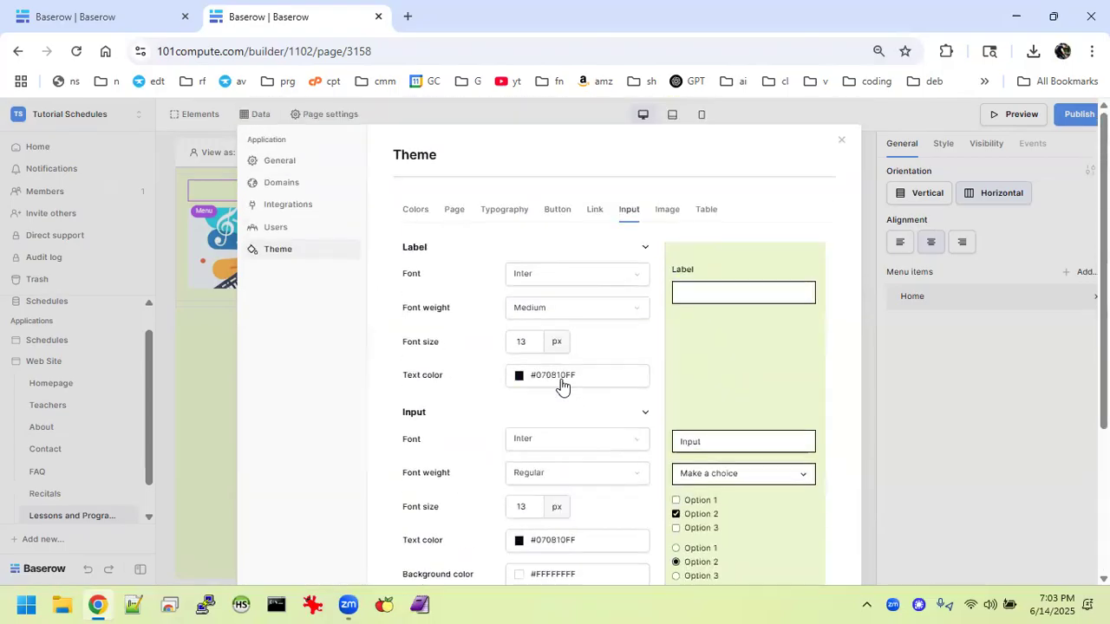
pyautogui.click(666, 213)
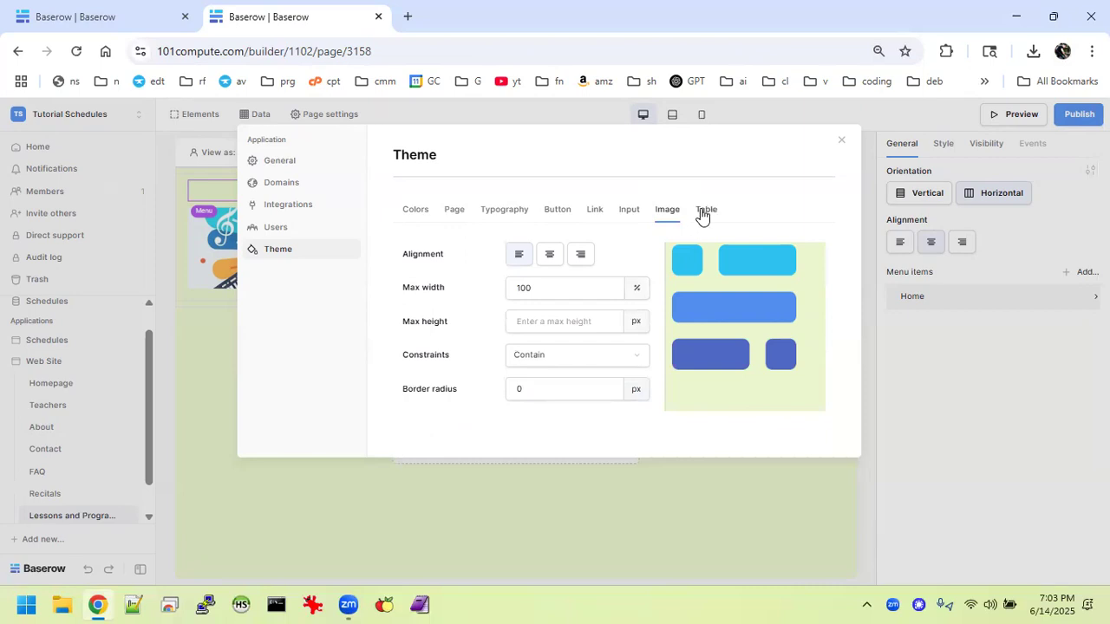
# Set the vertical separator color in the table theme settings to the predefined Border color.
pyautogui.click(706, 212)
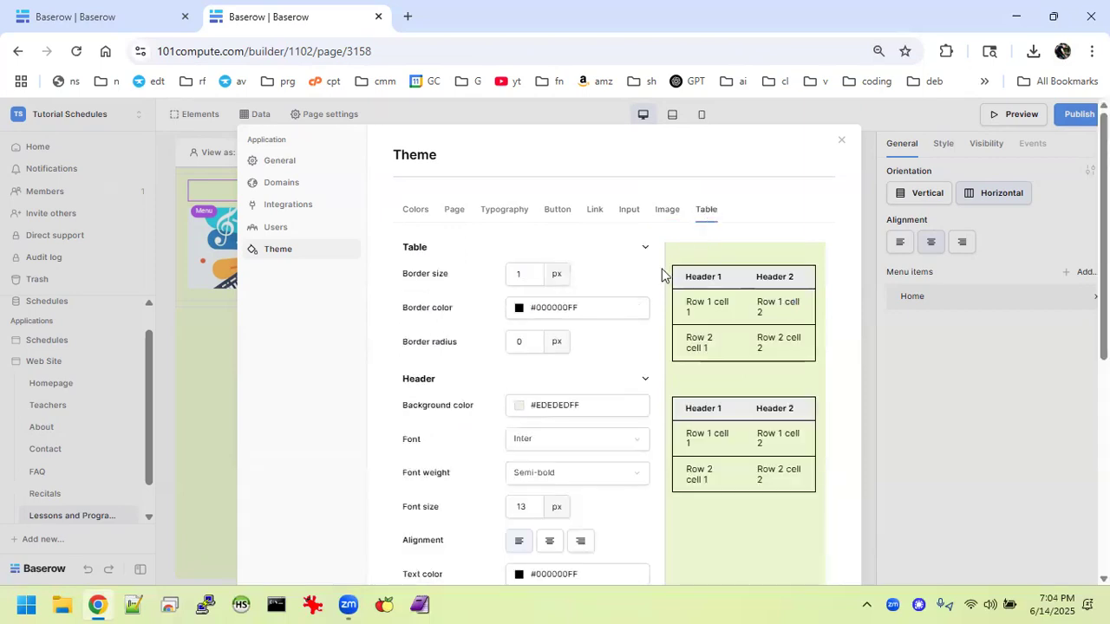
pyautogui.scroll(-5, 628, 343)
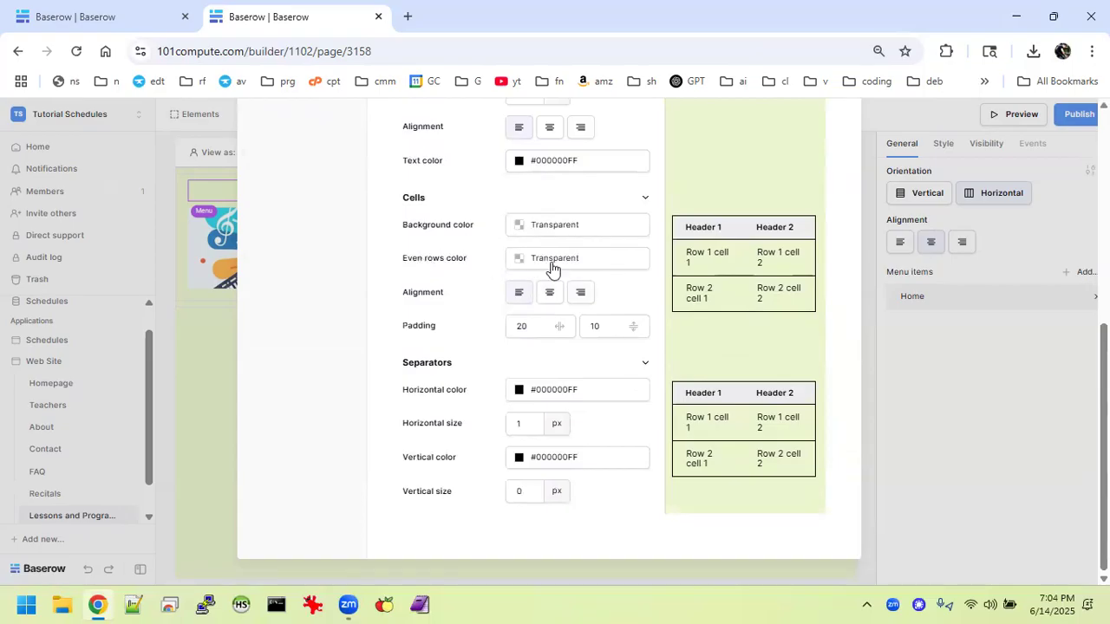
pyautogui.click(570, 464)
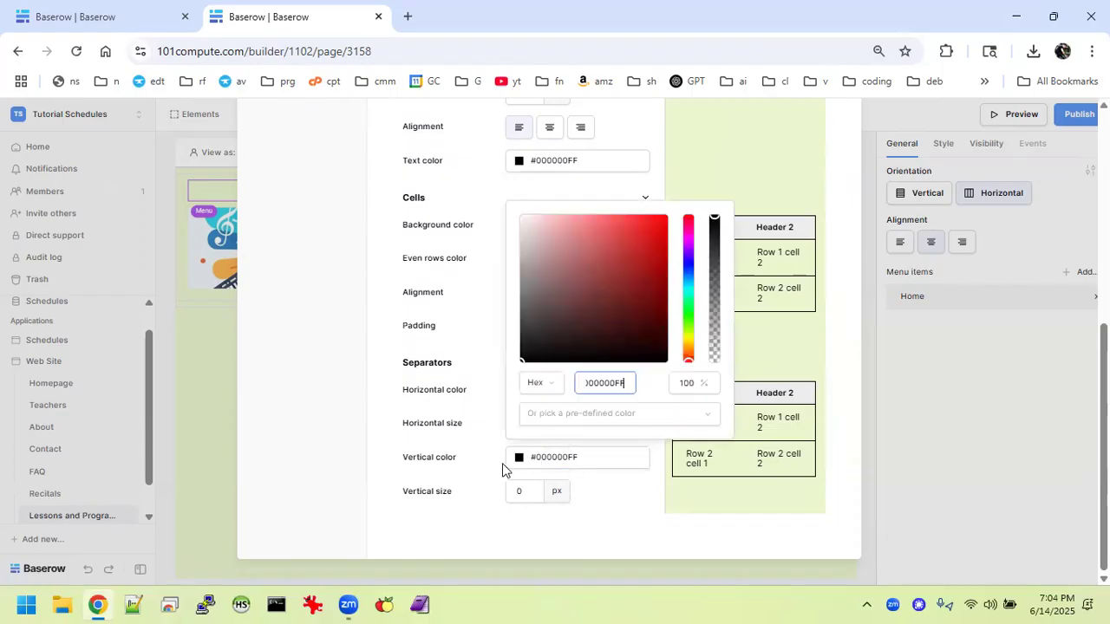
pyautogui.press('BackSpace')
pyautogui.press('BackSpace')
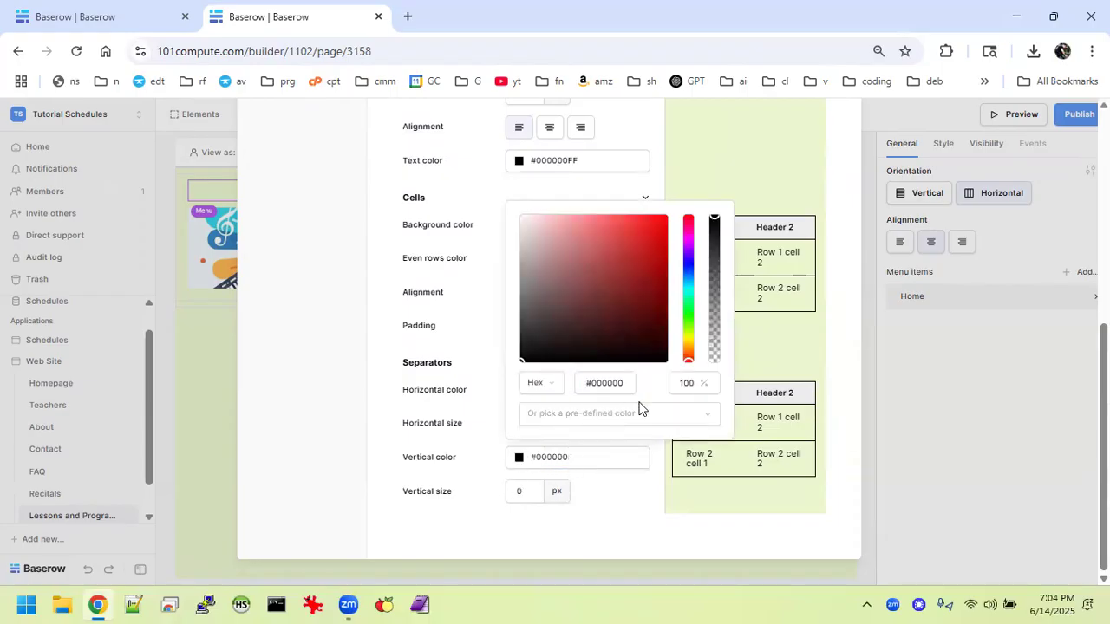
pyautogui.click(641, 413)
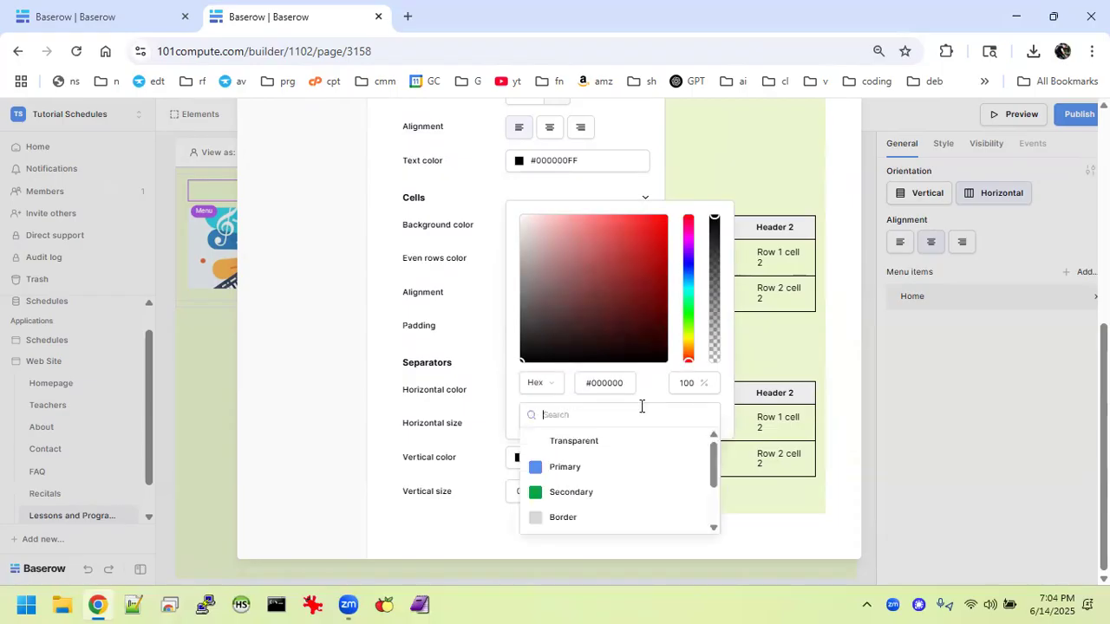
pyautogui.click(566, 518)
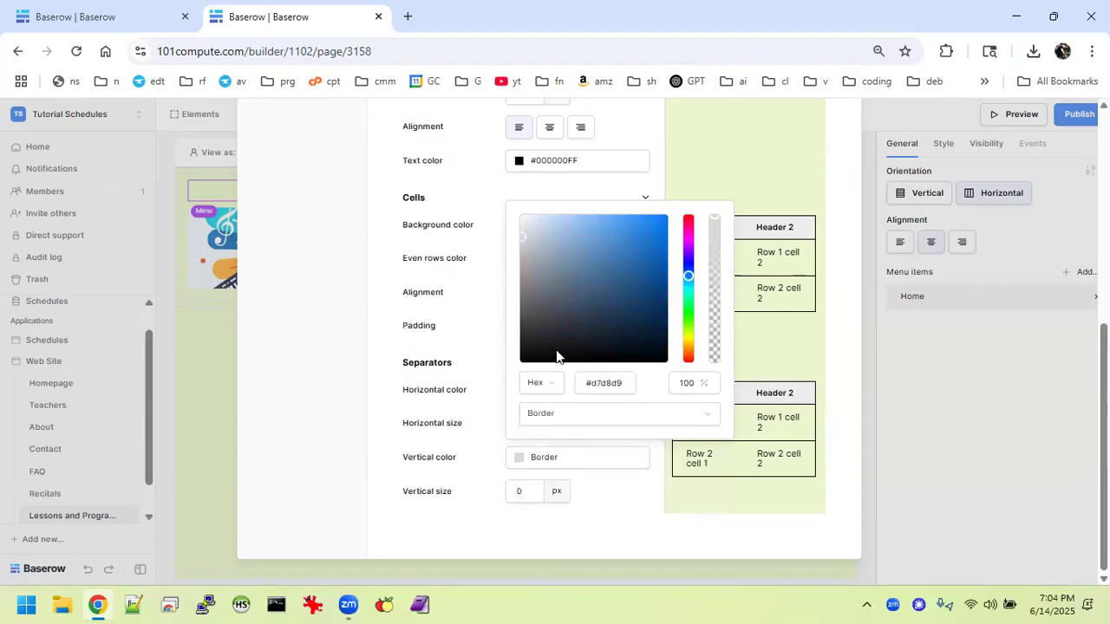
pyautogui.click(411, 545)
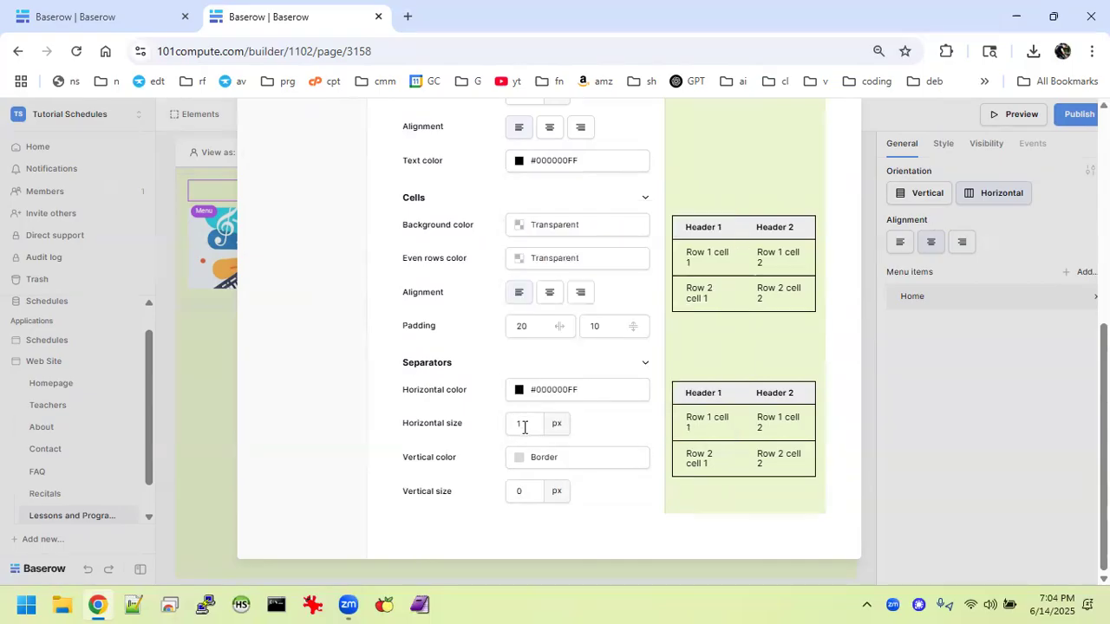
# Set the table theme's vertical separator size to 1 px, check the table preview and close the theme settings.
pyautogui.click(527, 488)
pyautogui.write('1')
pyautogui.click(564, 528)
pyautogui.scroll(3, 773, 271)
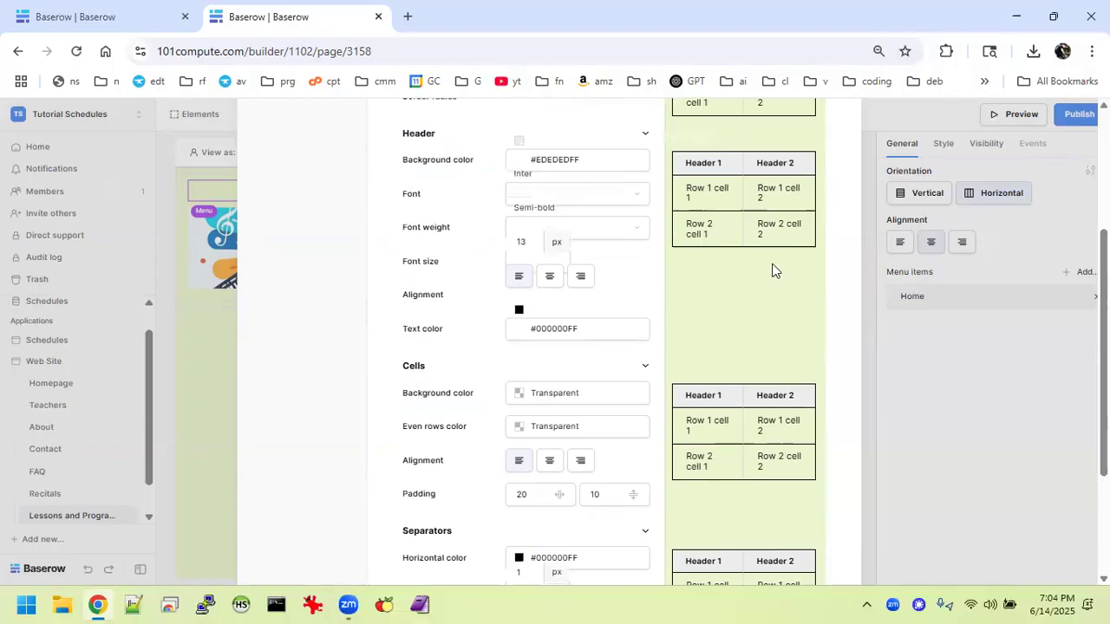
pyautogui.scroll(2, 772, 270)
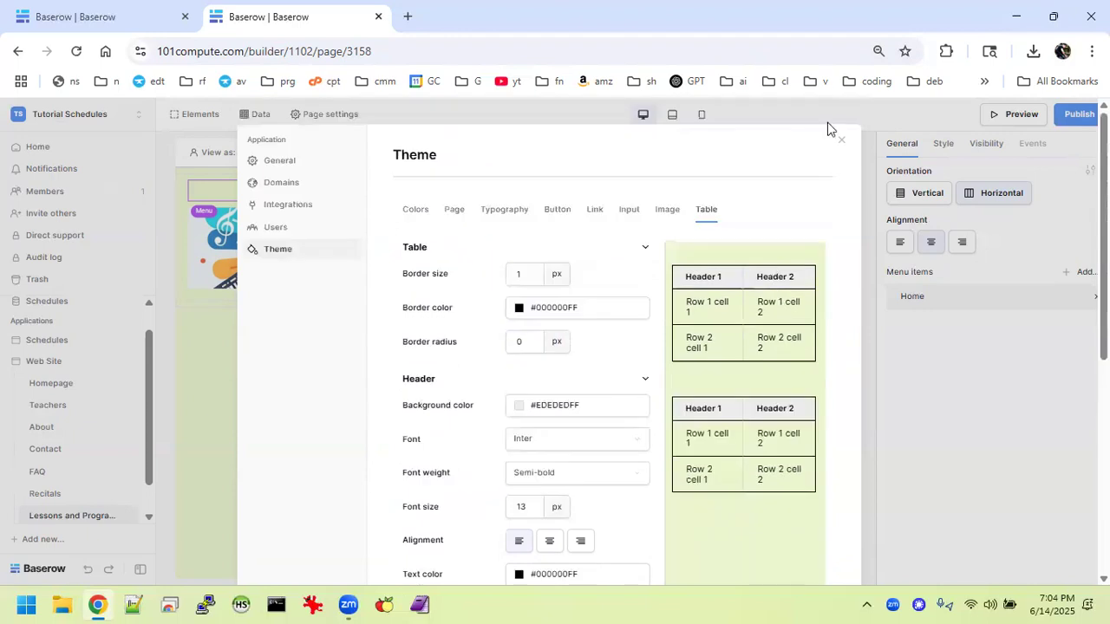
pyautogui.click(843, 142)
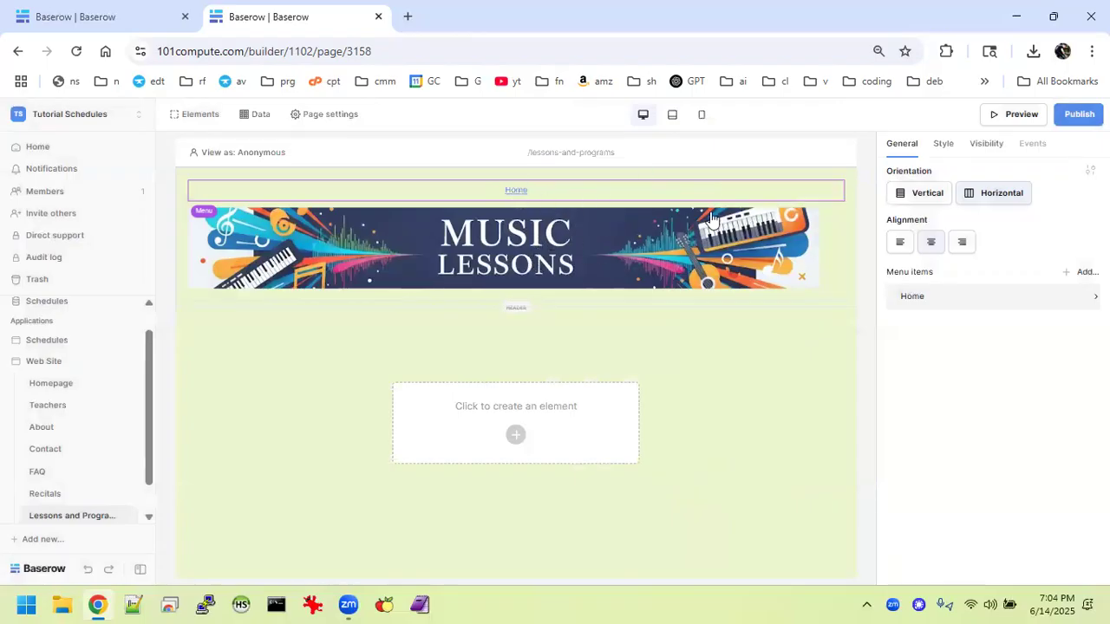
# Add a second link item to the header menu after Home.
pyautogui.hotkey('ctrl', '0')
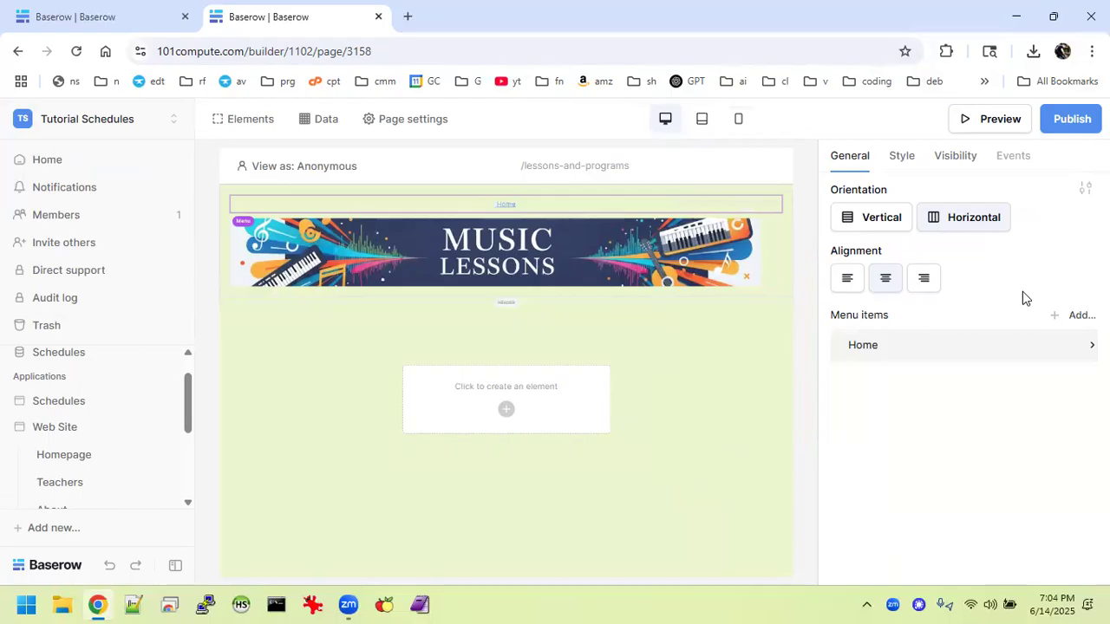
pyautogui.click(1076, 317)
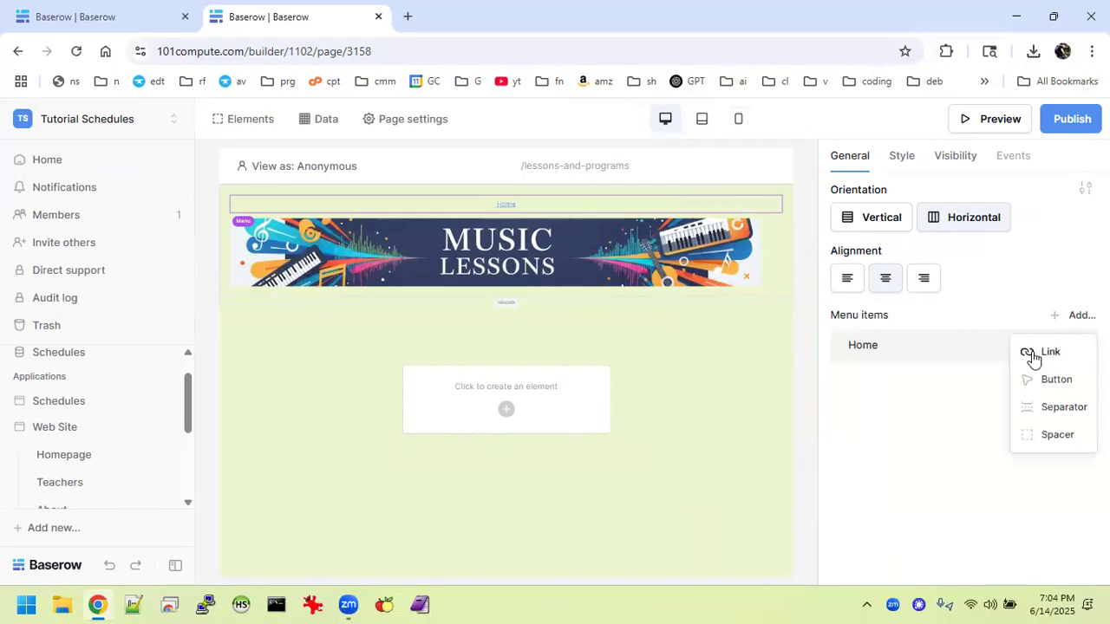
pyautogui.click(1032, 356)
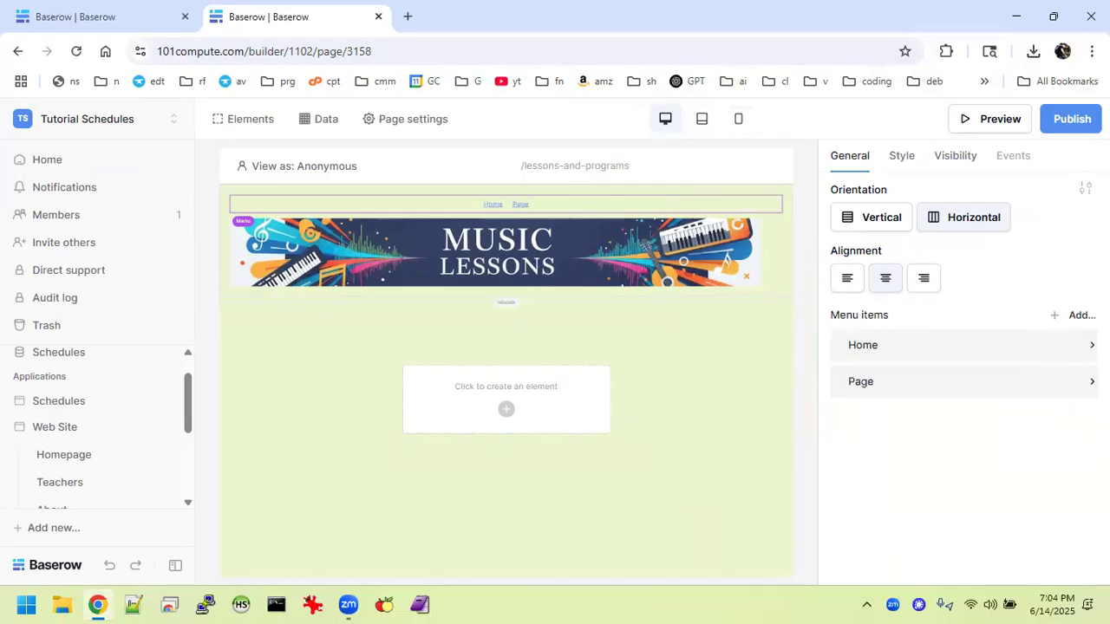
# Add a separator to the header menu items and remove it again.
pyautogui.click(1076, 316)
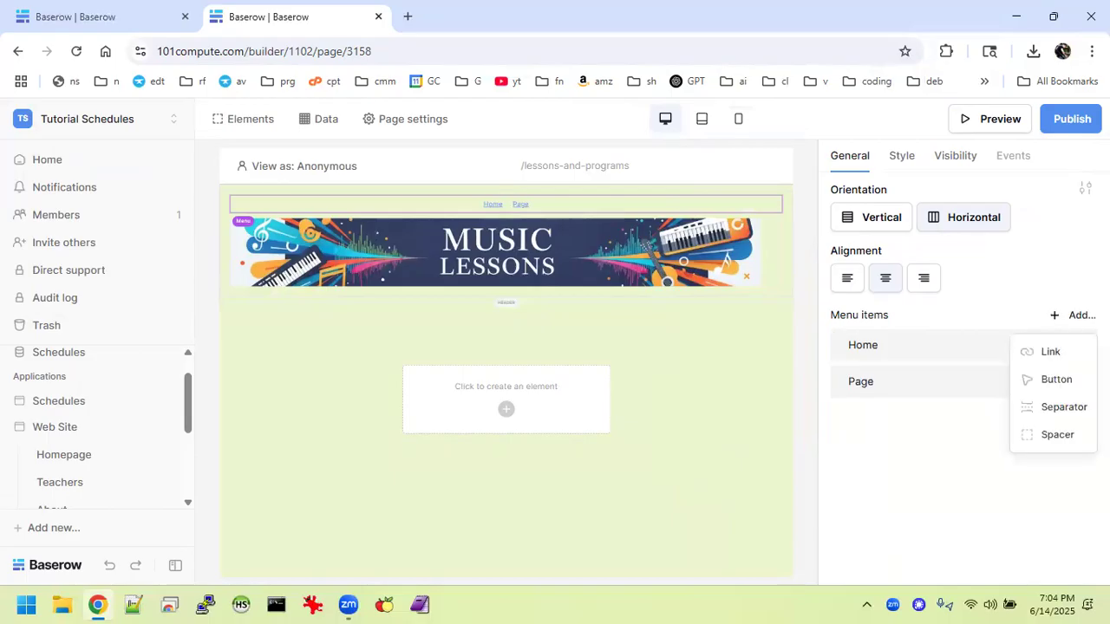
pyautogui.click(1057, 411)
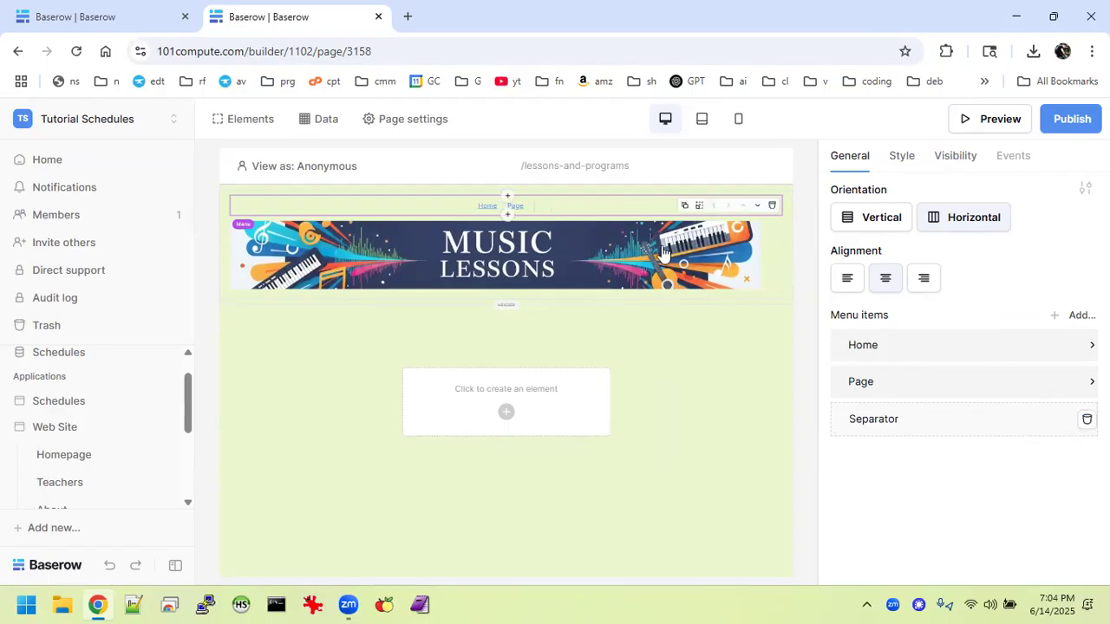
pyautogui.click(1087, 419)
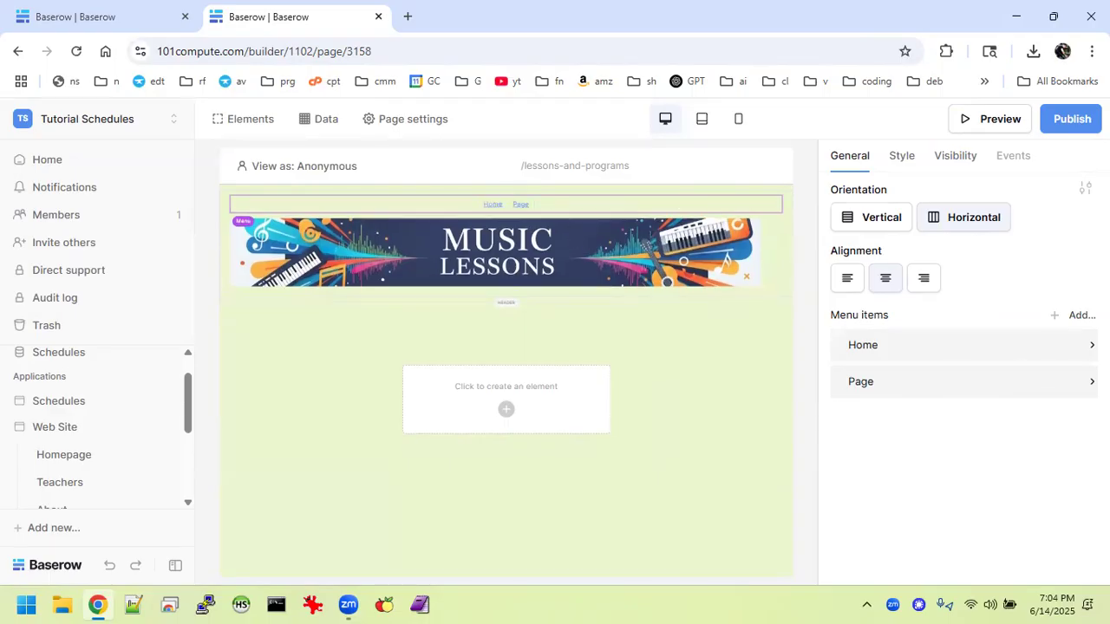
# Label the second header menu link Teachers and set it to navigate to the Teachers page.
pyautogui.click(1030, 380)
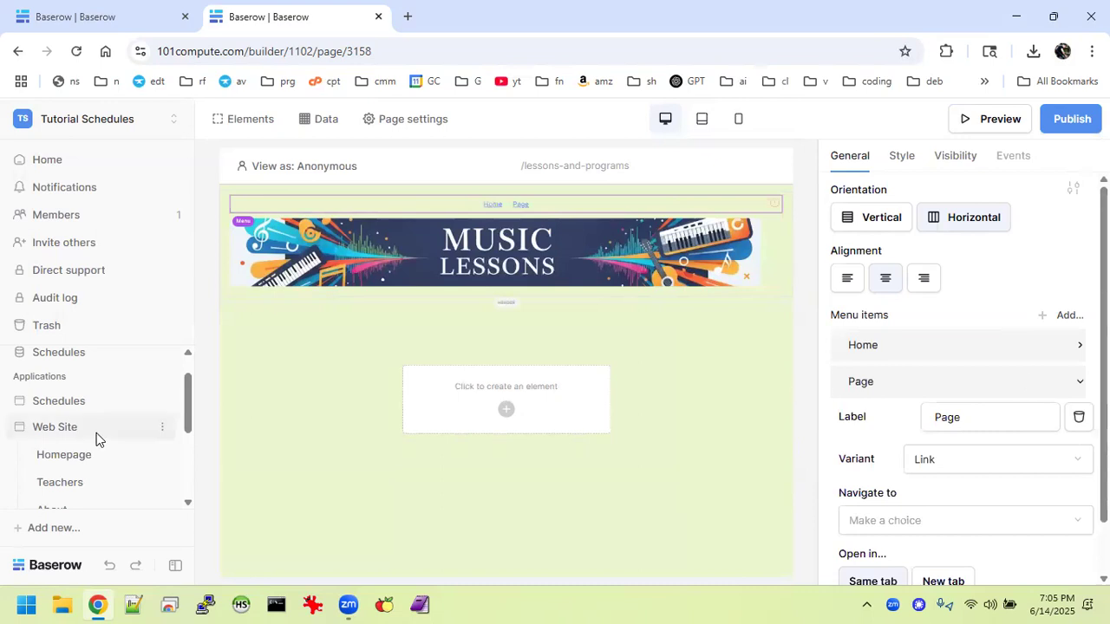
pyautogui.scroll(-2, 78, 433)
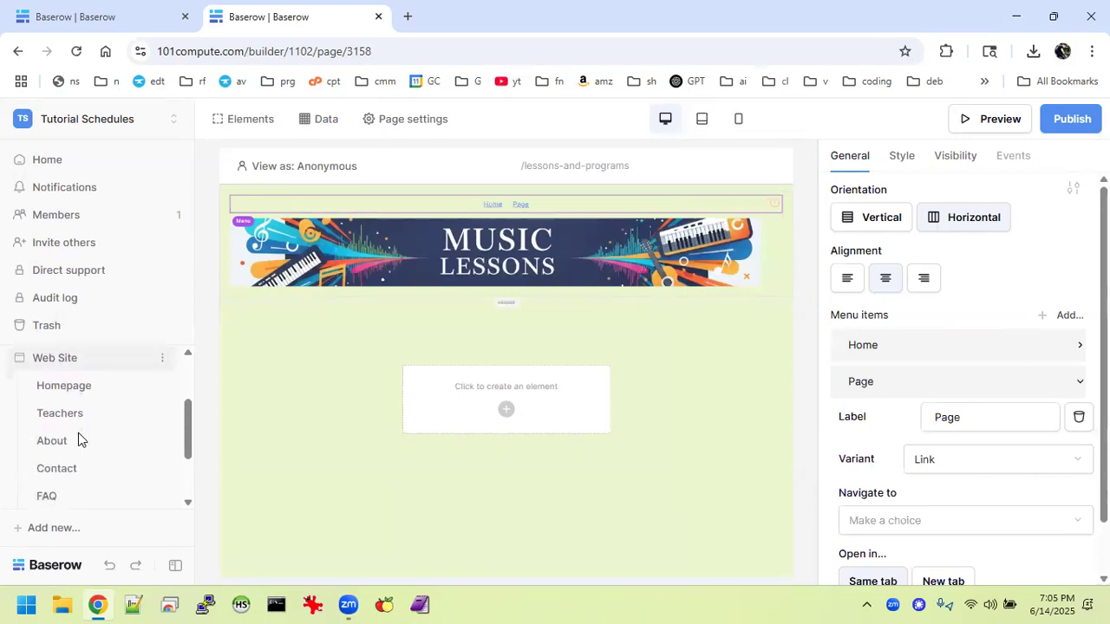
pyautogui.scroll(-1, 79, 433)
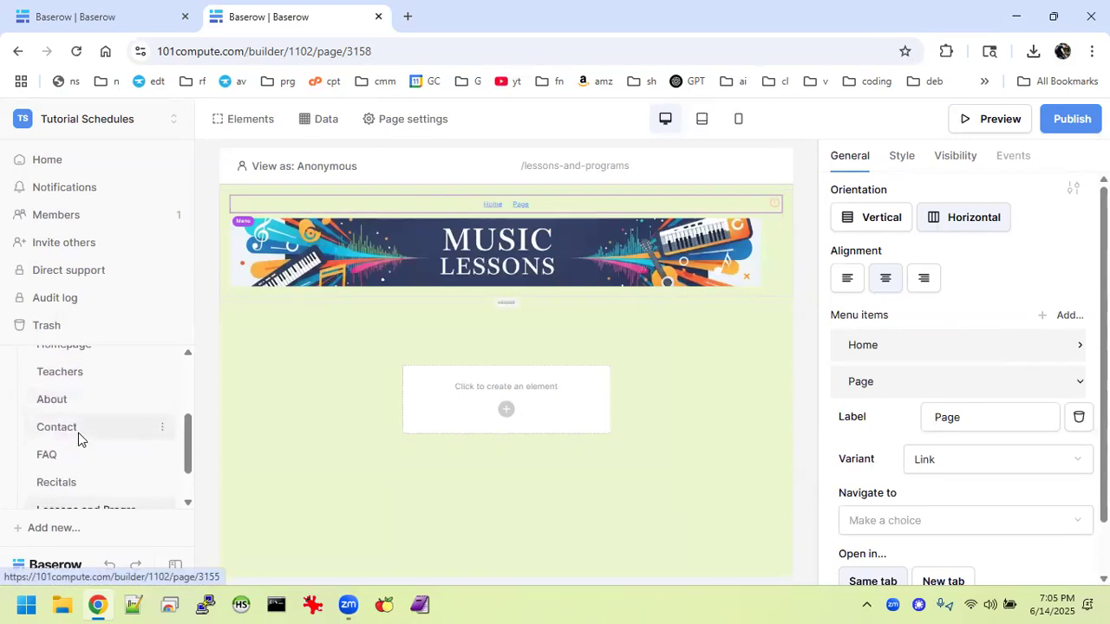
pyautogui.moveTo(978, 417); pyautogui.dragTo(859, 426)
pyautogui.write('Teachers')
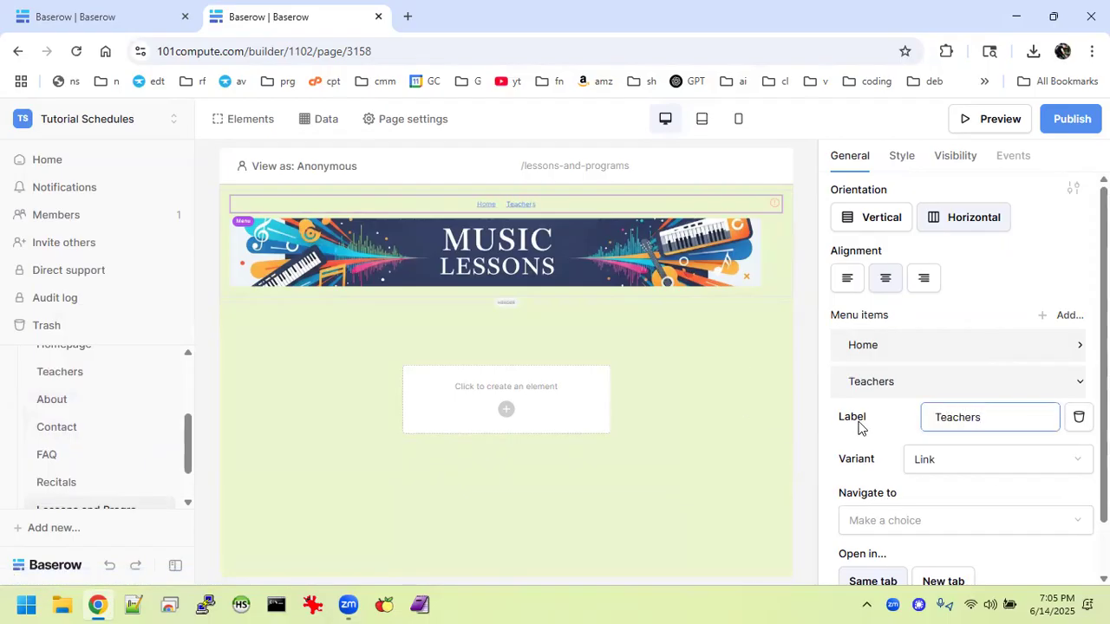
pyautogui.click(940, 520)
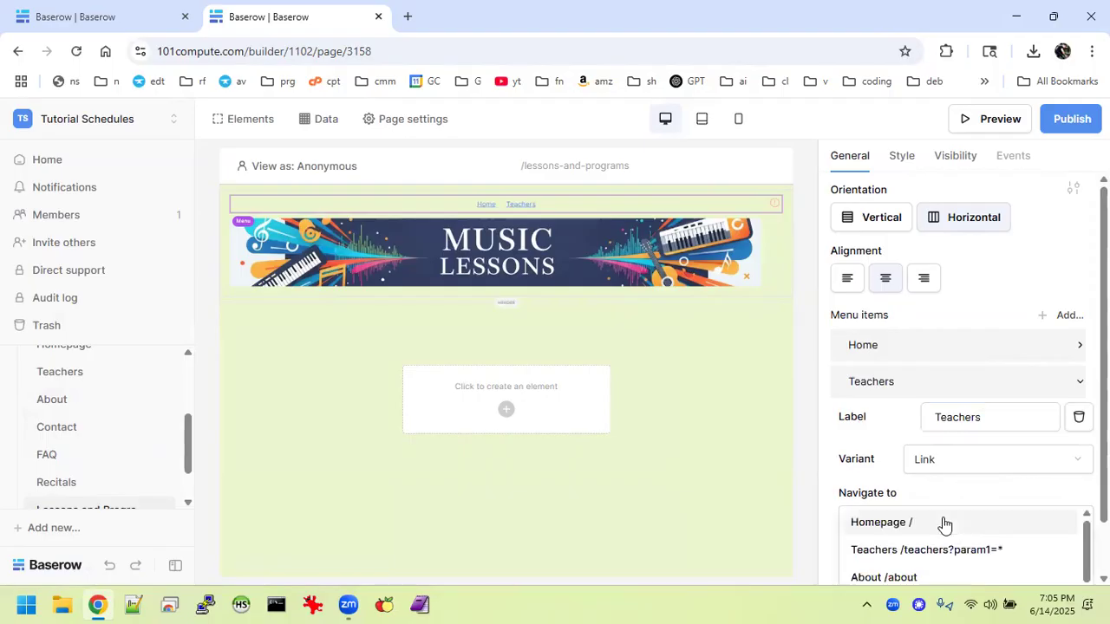
pyautogui.click(918, 550)
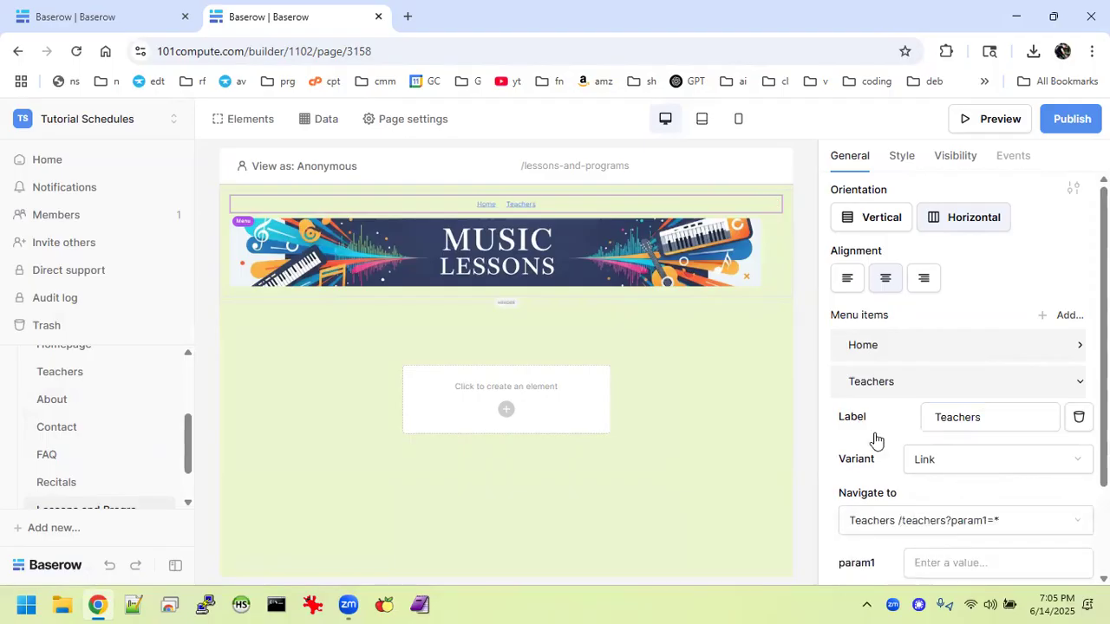
# Close the theme settings in the original Music Lessons site and check its header menu items for the next link.
pyautogui.scroll(-1, 854, 336)
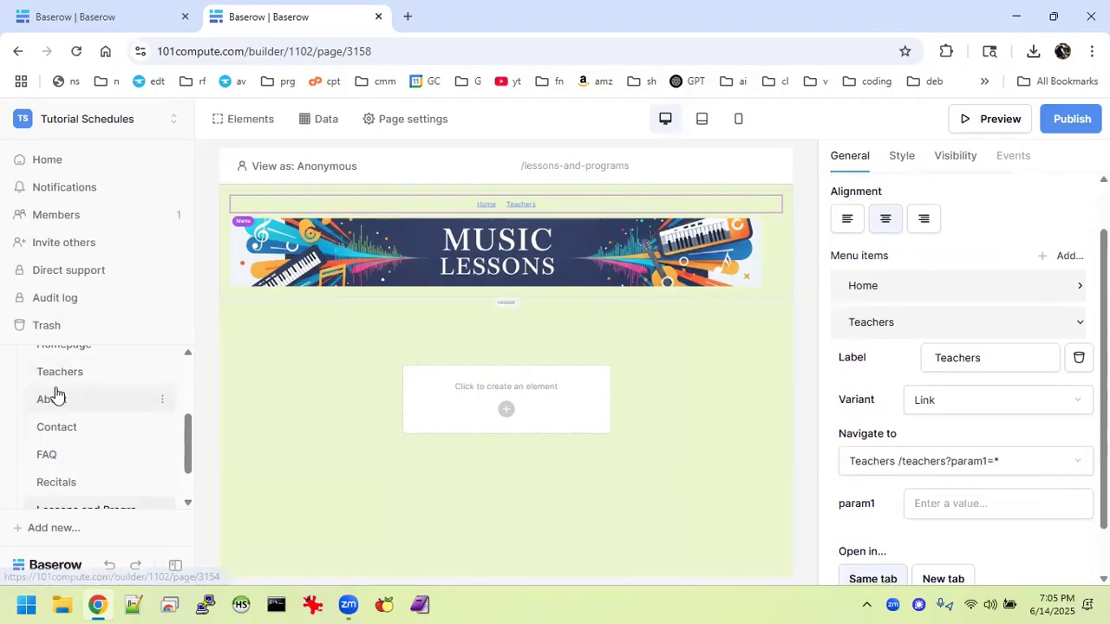
pyautogui.scroll(-1, 55, 397)
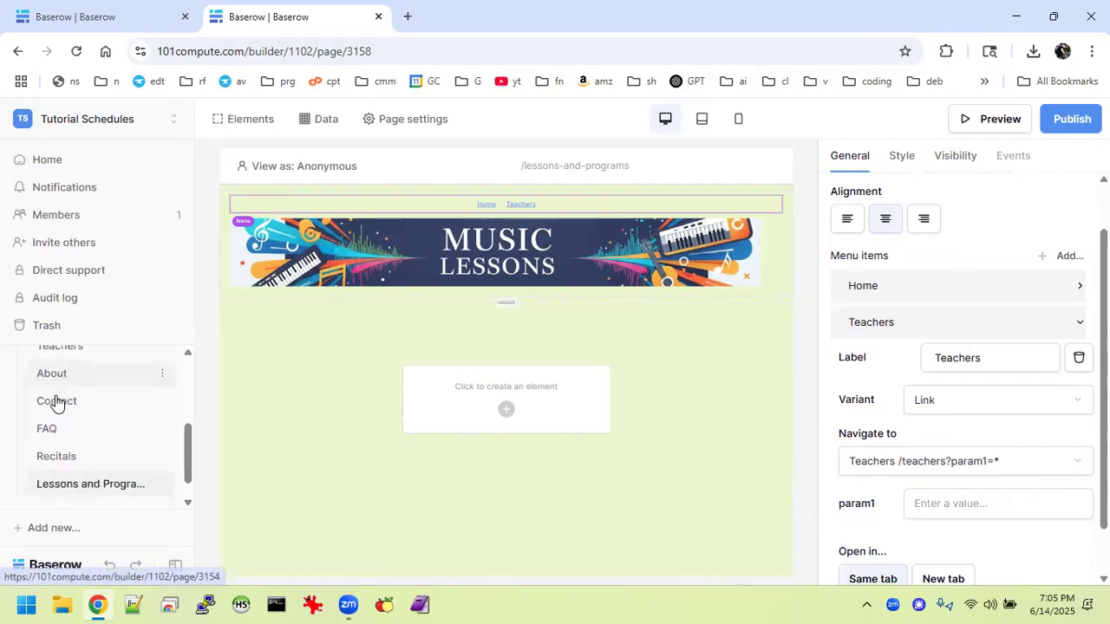
pyautogui.click(59, 13)
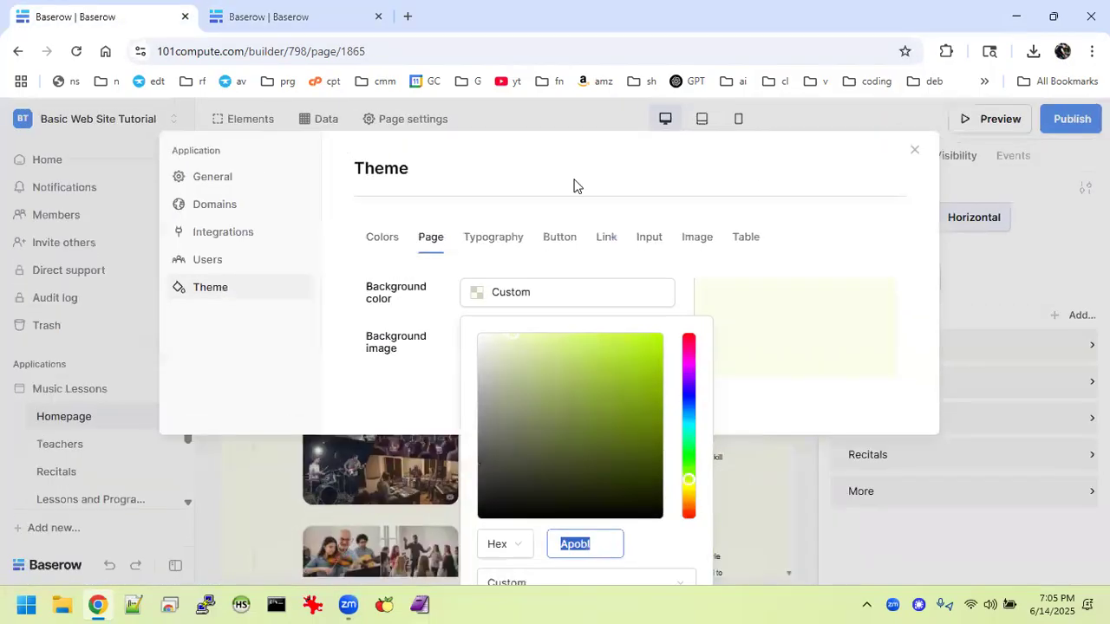
pyautogui.click(915, 150)
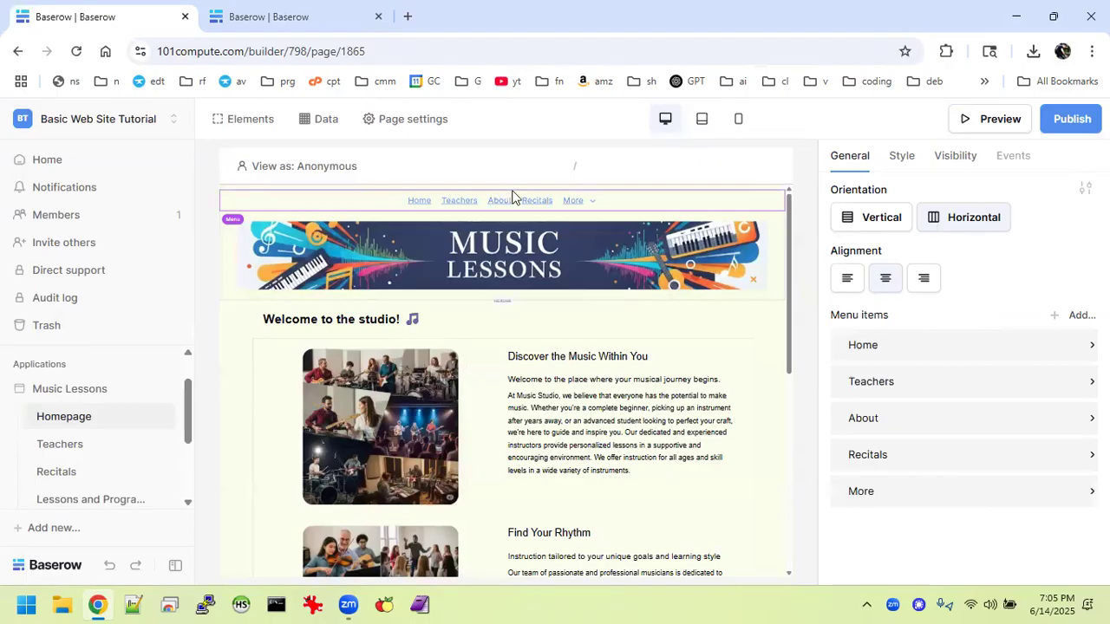
pyautogui.click(286, 17)
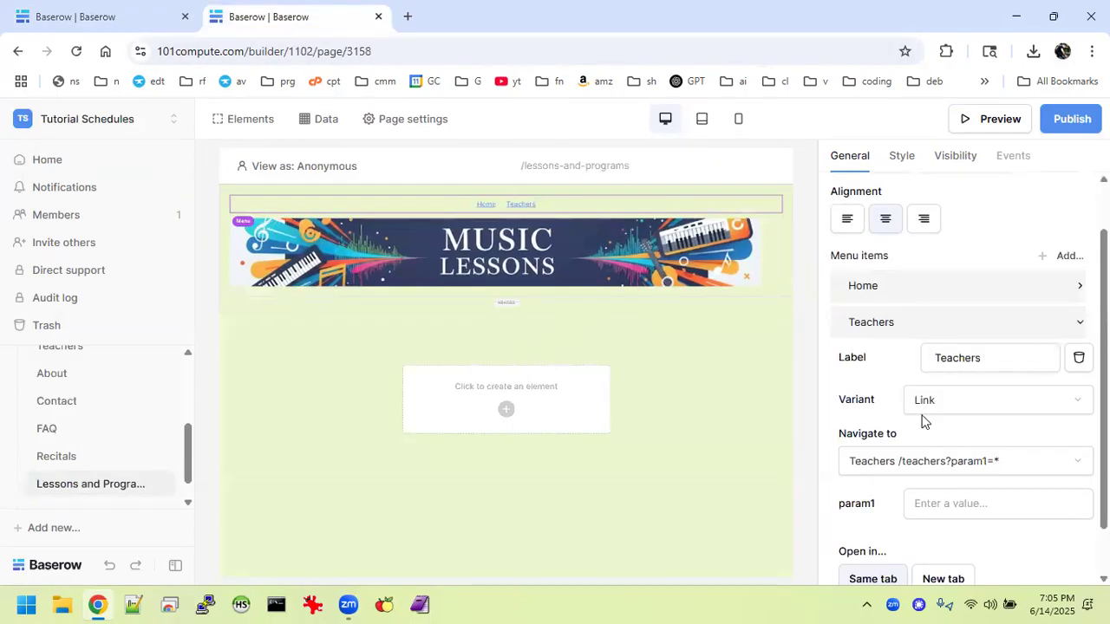
# Add a third link item to the header menu after Teachers and expand its settings.
pyautogui.scroll(-1, 925, 421)
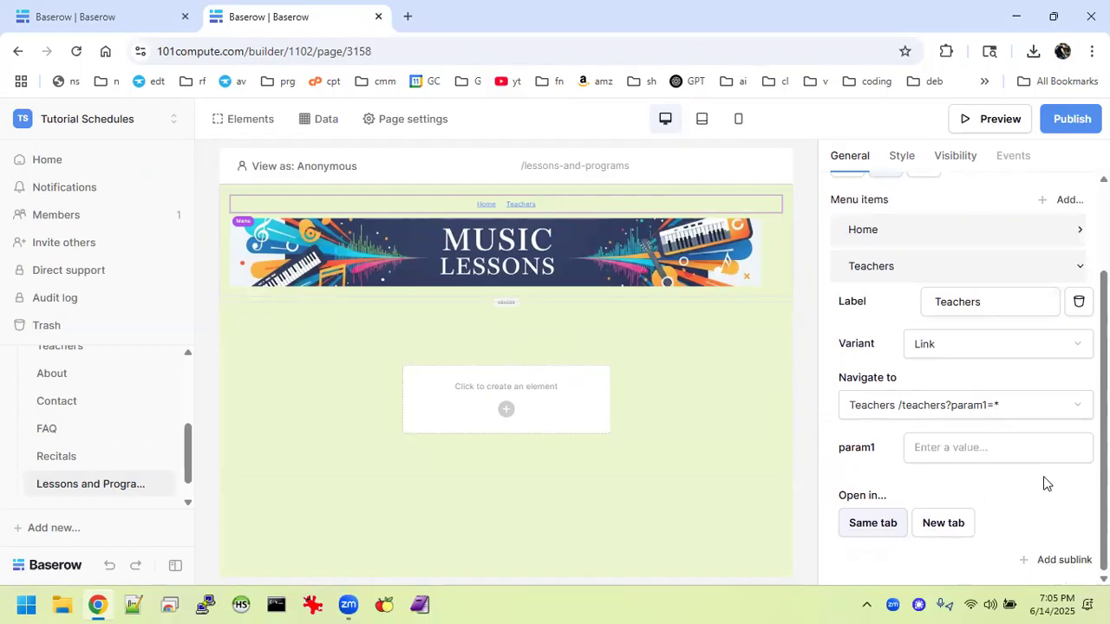
pyautogui.click(1063, 201)
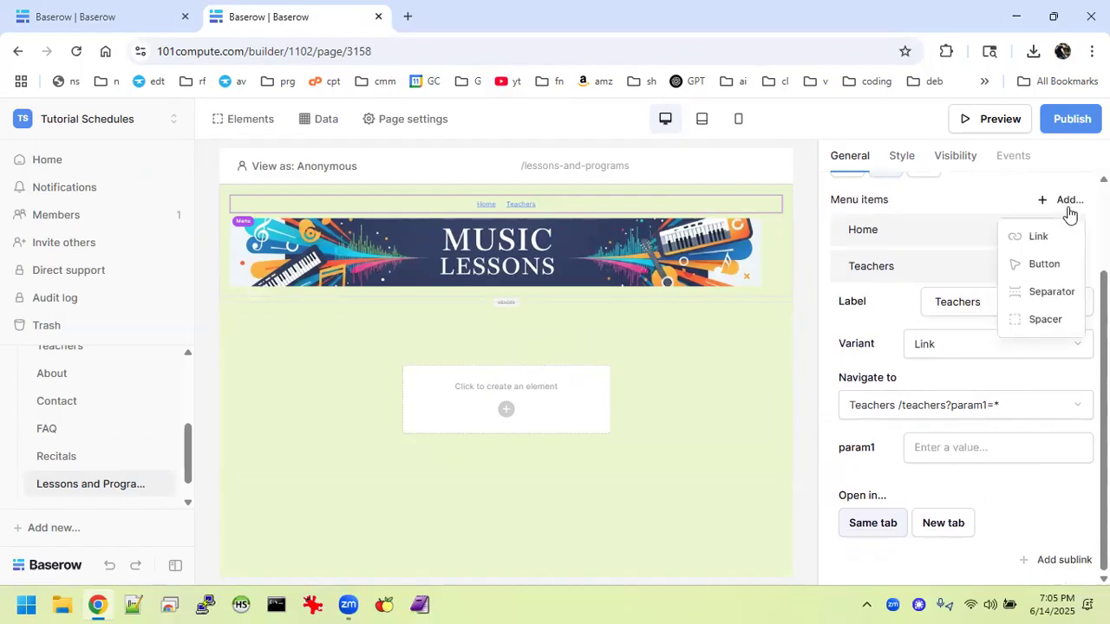
pyautogui.click(1041, 239)
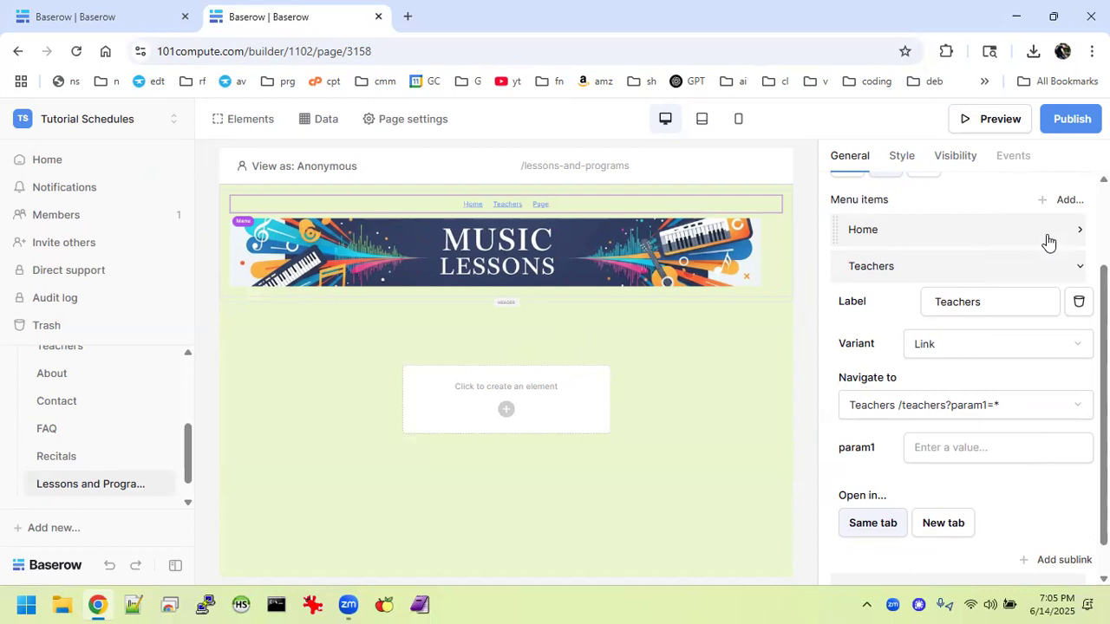
pyautogui.scroll(-1, 961, 538)
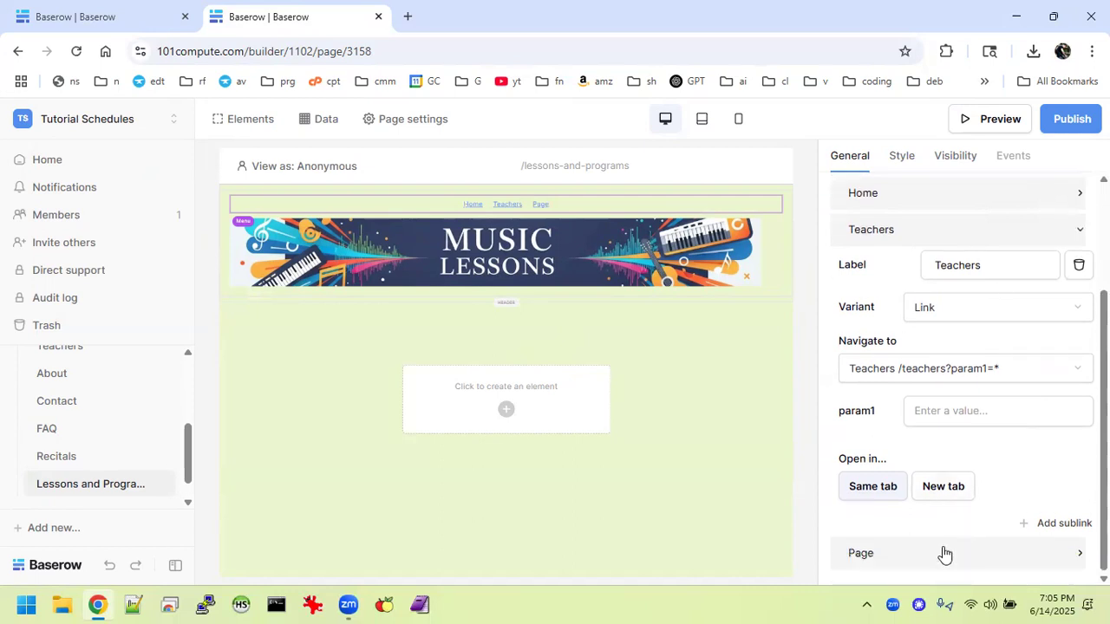
pyautogui.click(938, 561)
pyautogui.scroll(-3, 939, 562)
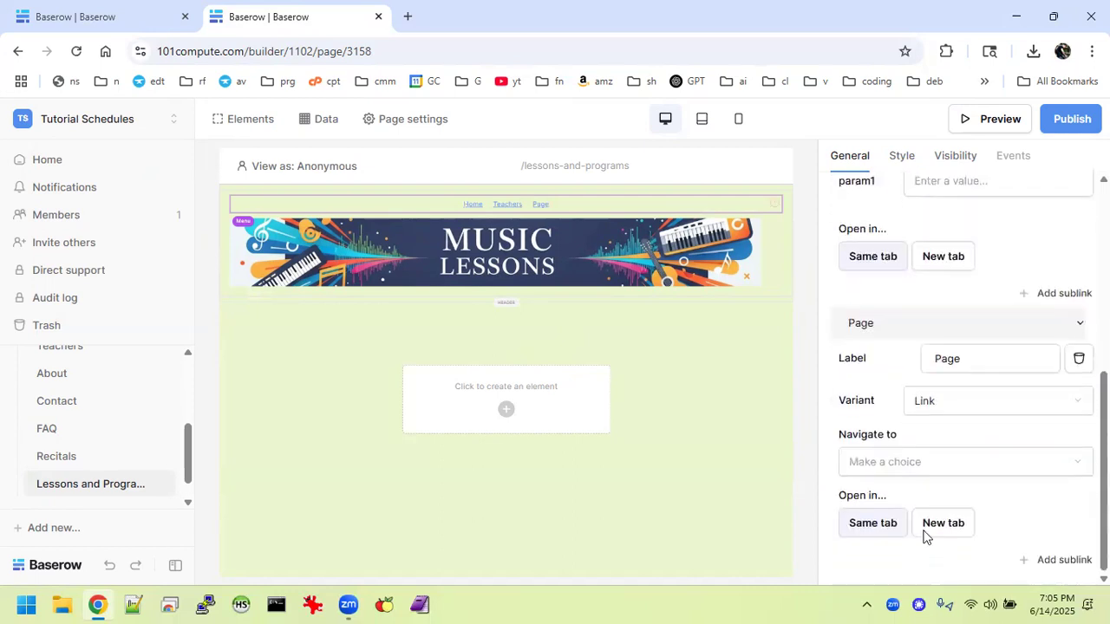
pyautogui.click(918, 324)
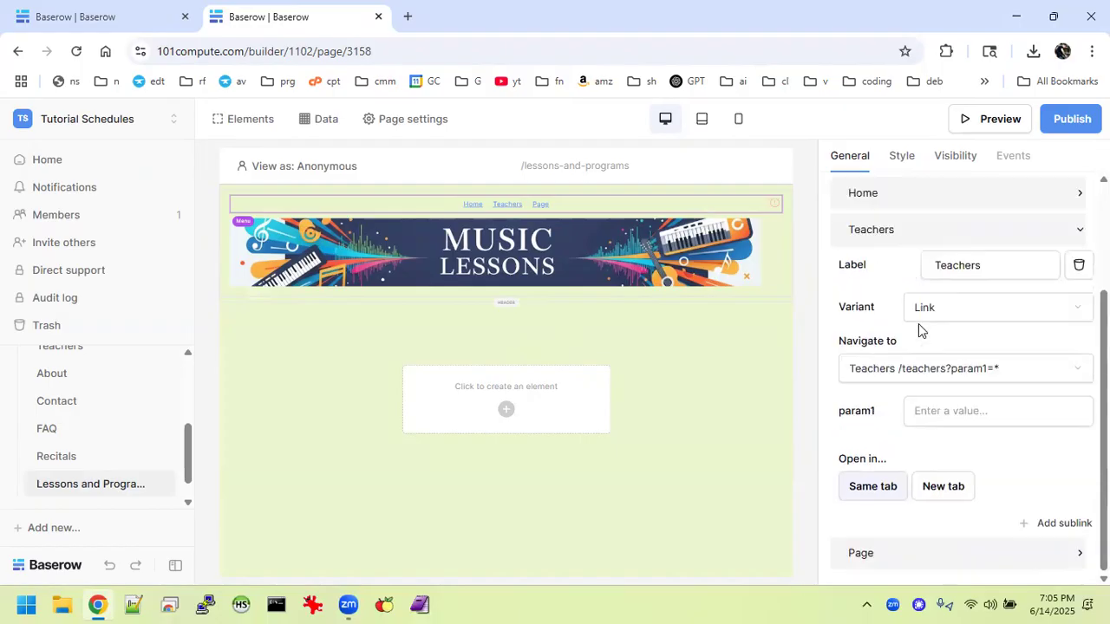
pyautogui.click(911, 555)
pyautogui.scroll(-3, 909, 562)
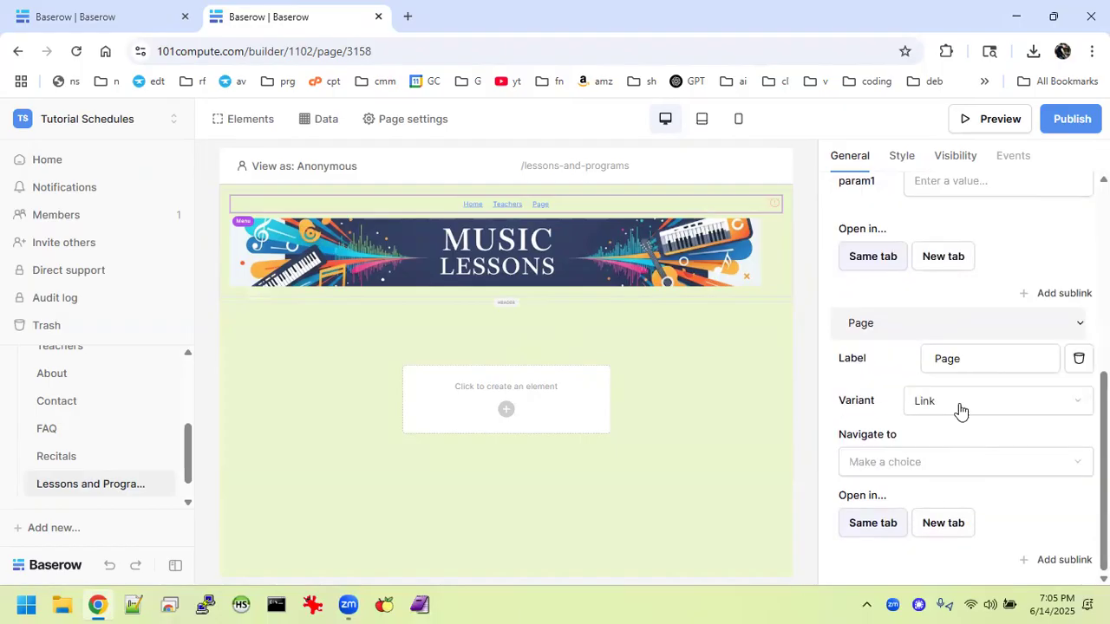
# Label the third menu link About and set it to navigate to the About page.
pyautogui.click(952, 469)
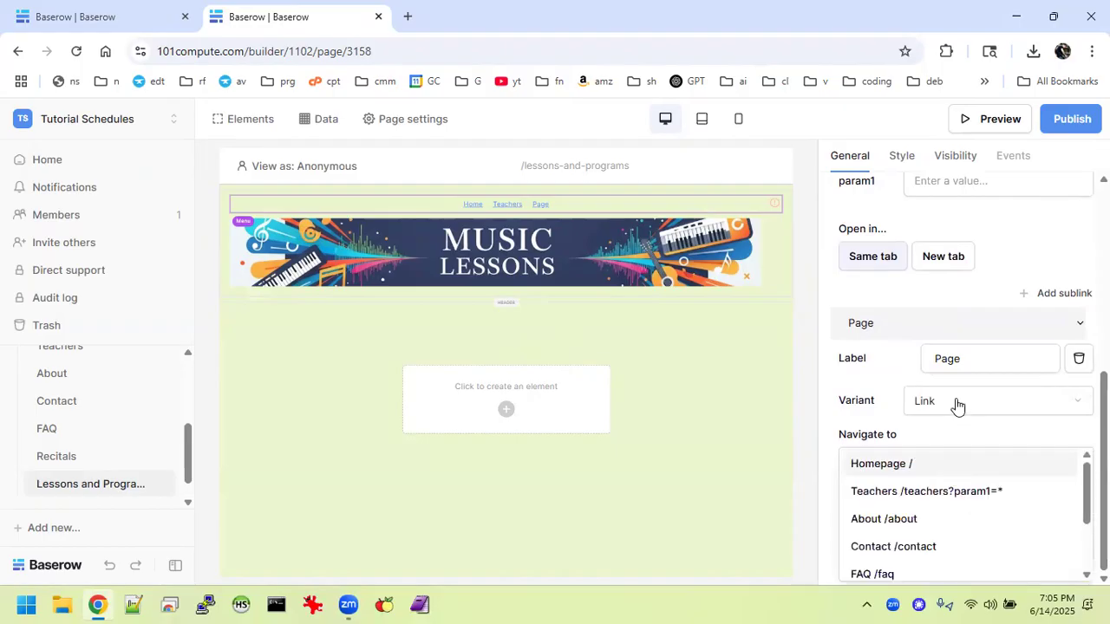
pyautogui.click(971, 362)
pyautogui.press('BackSpace')
pyautogui.press('BackSpace')
pyautogui.press('BackSpace')
pyautogui.press('BackSpace')
pyautogui.write('About')
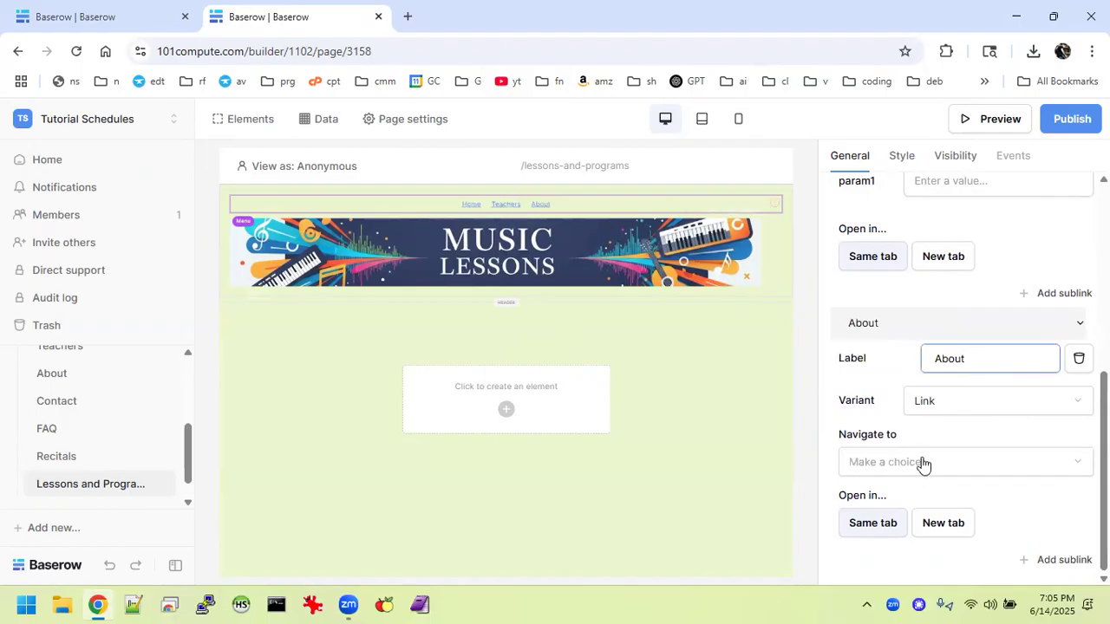
pyautogui.click(923, 464)
pyautogui.click(904, 527)
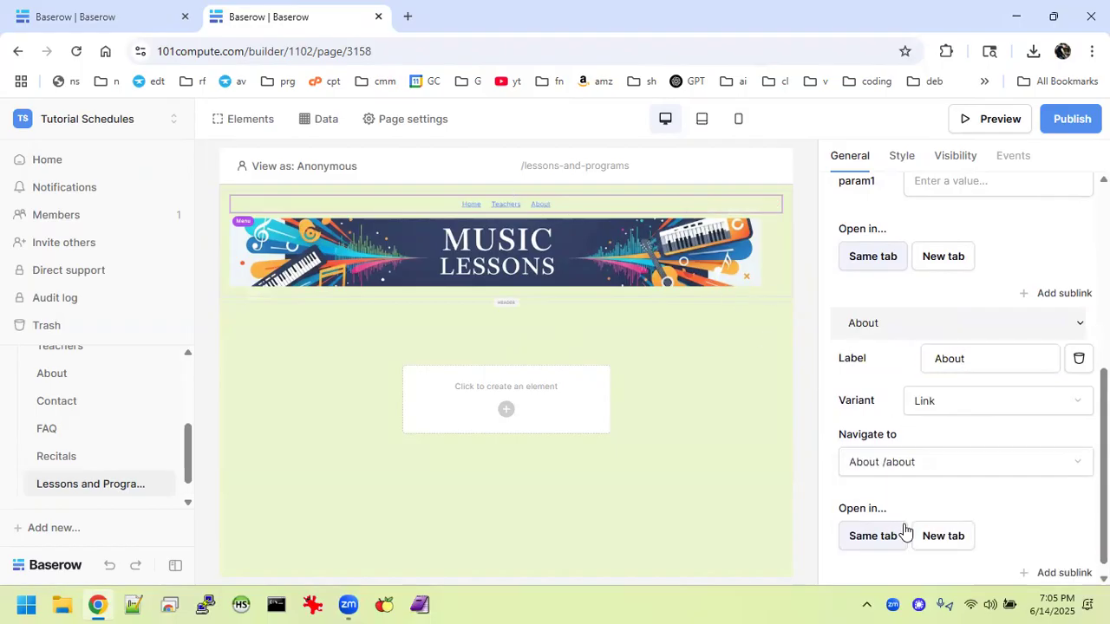
# Check the original site's menu order and add a fourth link item after About in the new header menu.
pyautogui.click(118, 7)
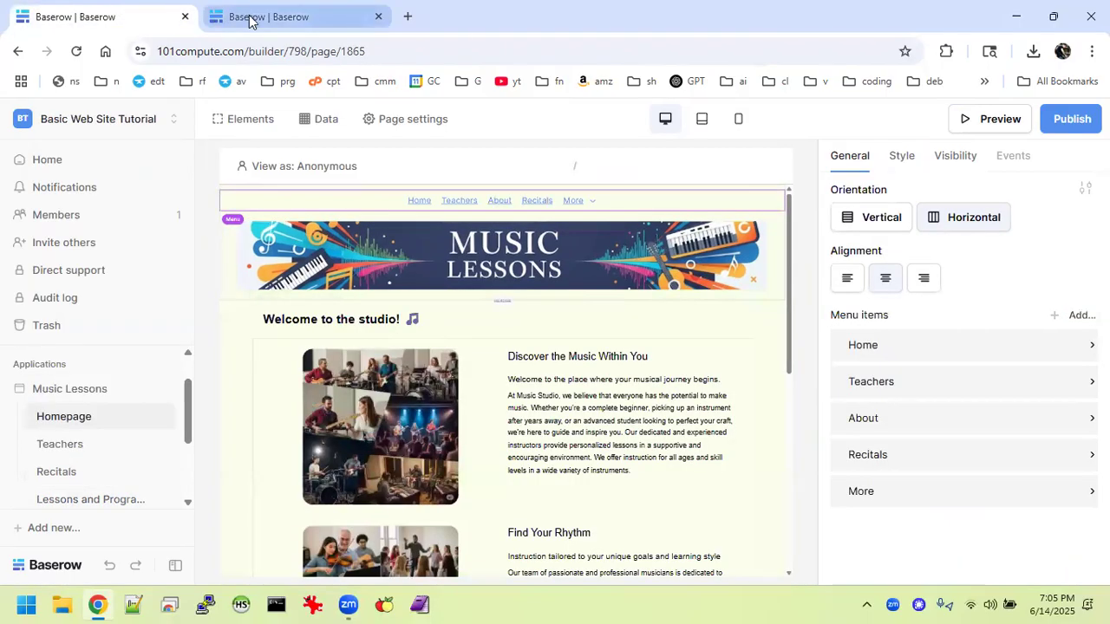
pyautogui.click(276, 17)
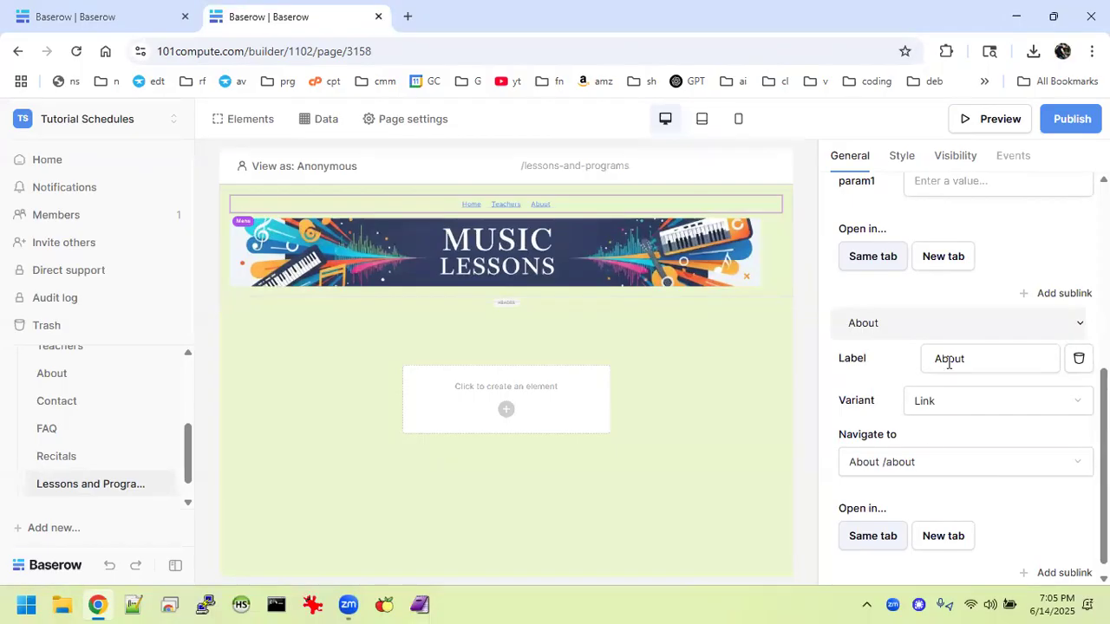
pyautogui.scroll(5, 1026, 305)
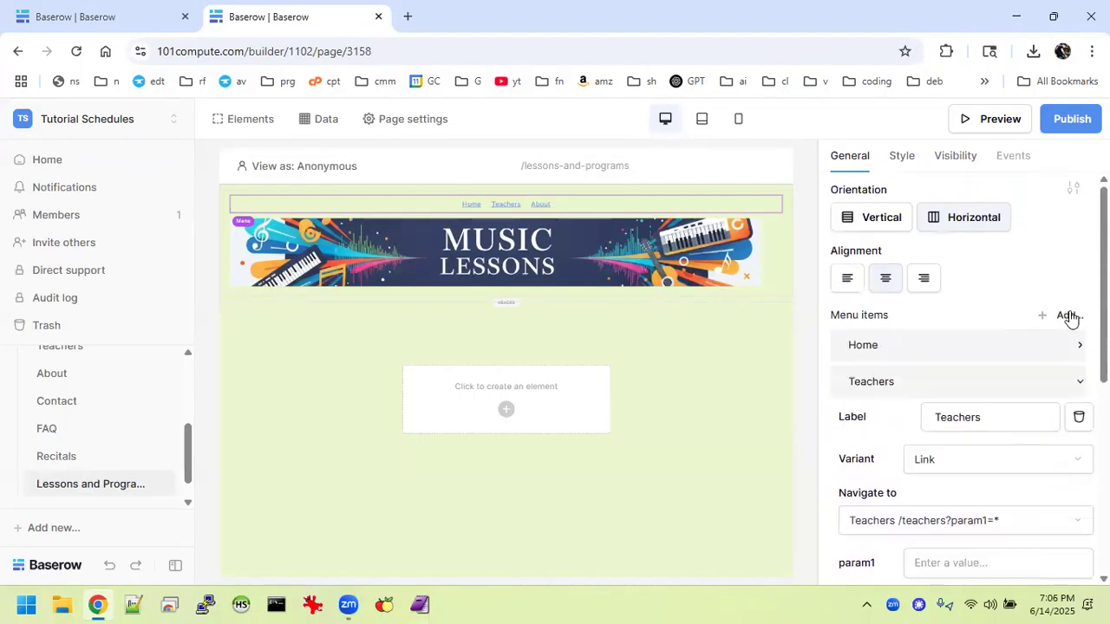
pyautogui.click(1067, 315)
pyautogui.click(1038, 350)
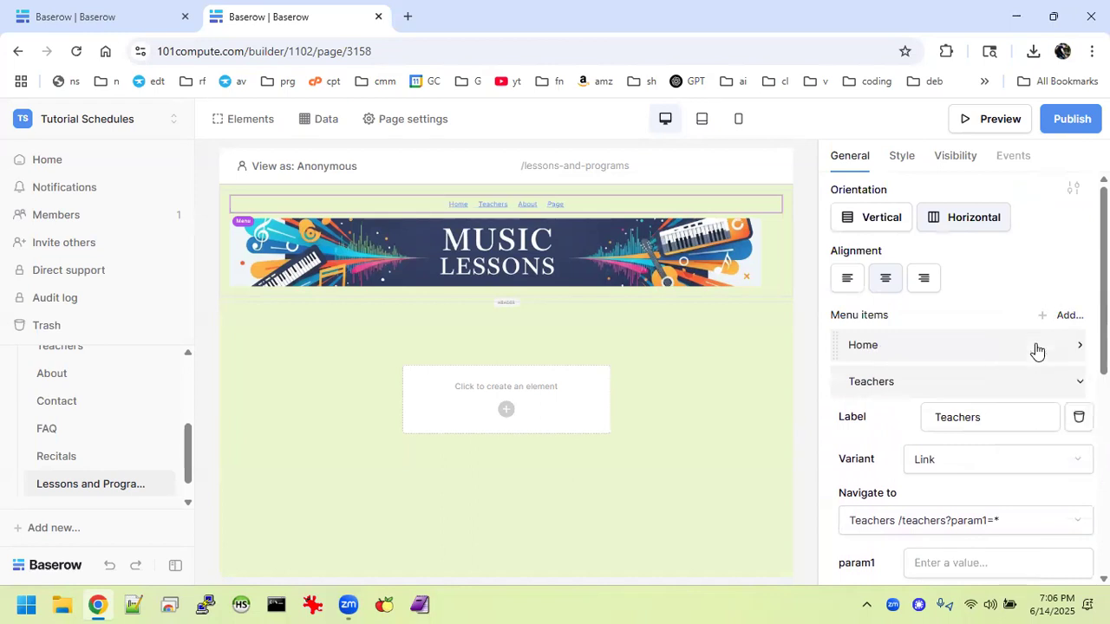
pyautogui.scroll(-4, 1035, 351)
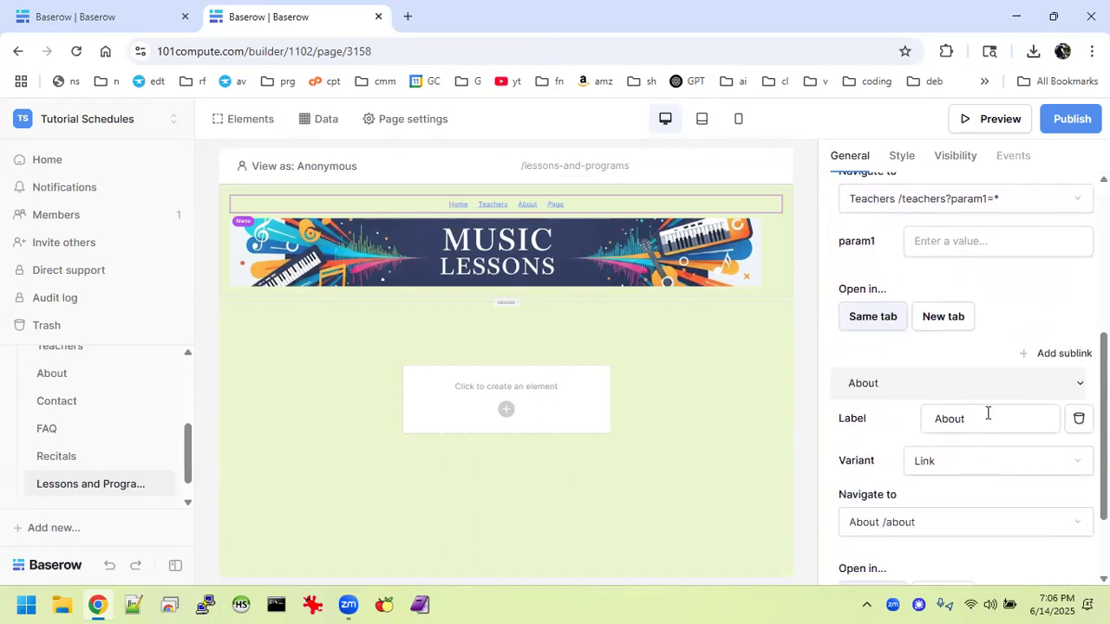
pyautogui.scroll(-2, 986, 414)
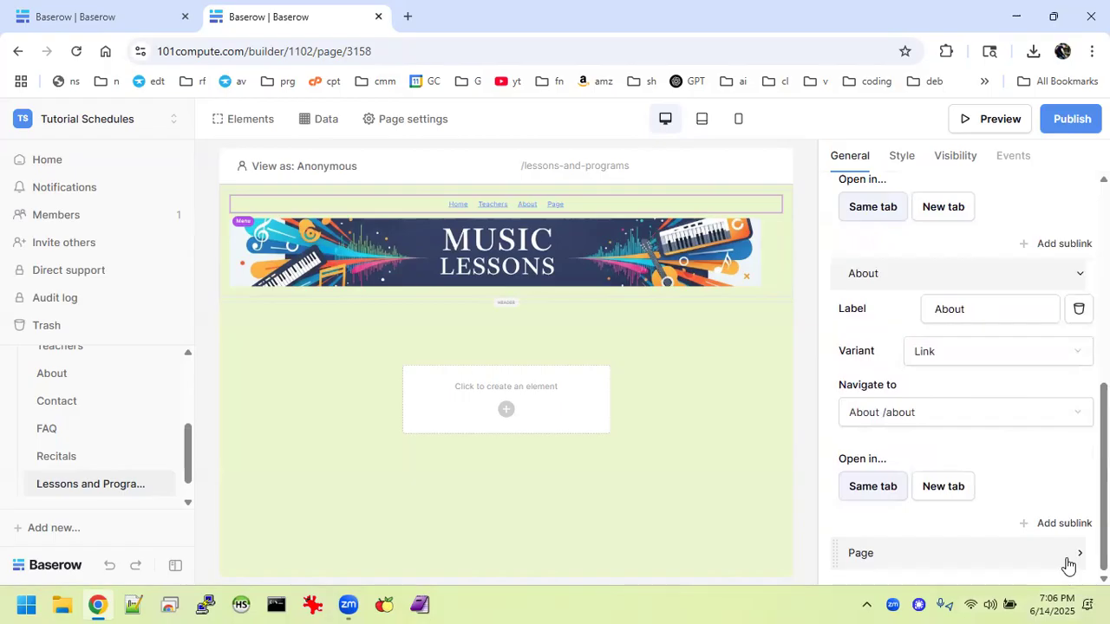
pyautogui.click(832, 552)
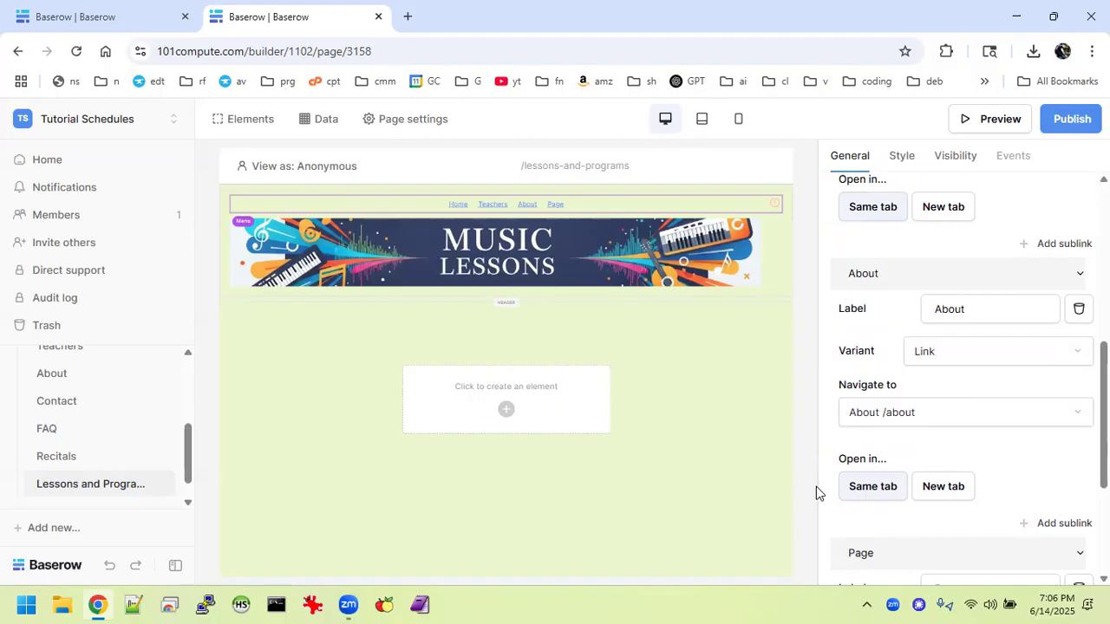
pyautogui.click(841, 555)
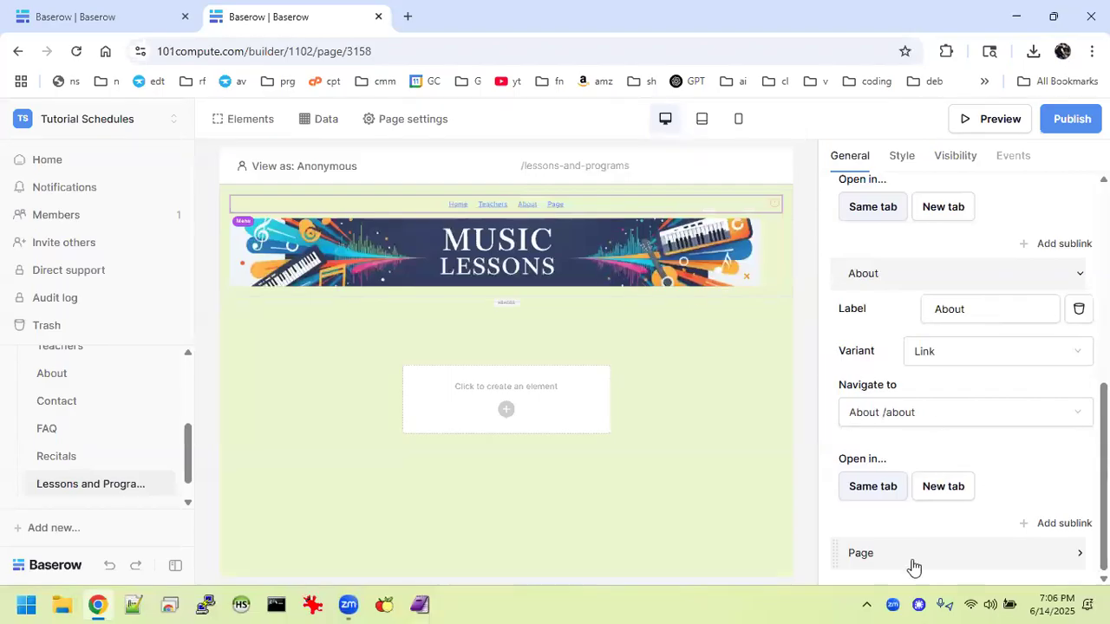
# Label the fourth menu link Recital and set it to navigate to the Recitals page.
pyautogui.click(964, 556)
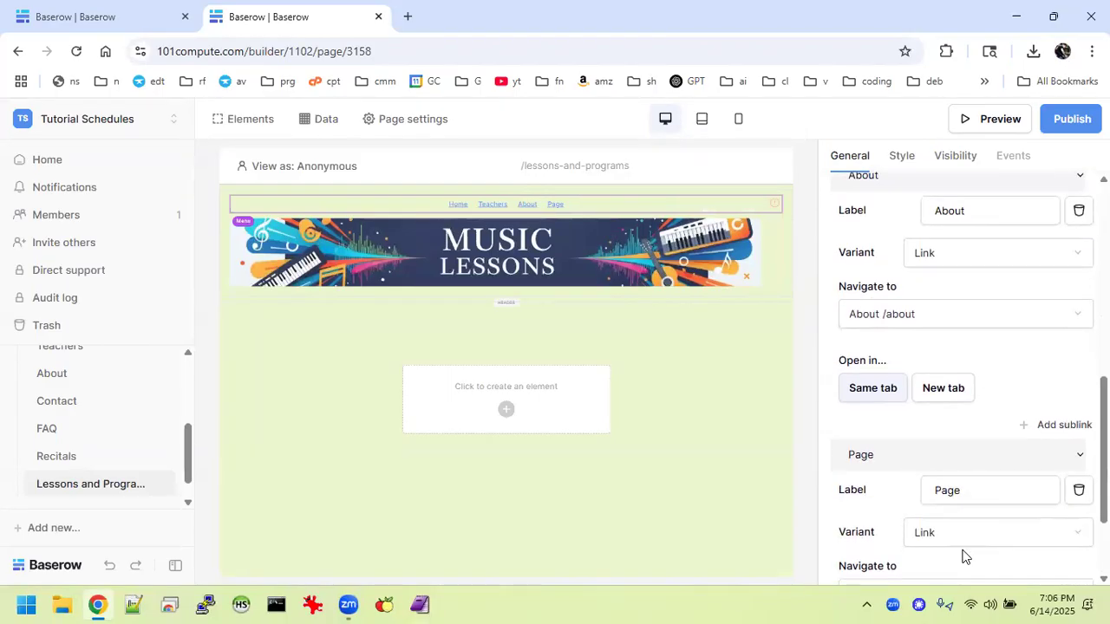
pyautogui.click(977, 491)
pyautogui.press('BackSpace')
pyautogui.press('BackSpace')
pyautogui.press('BackSpace')
pyautogui.press('BackSpace')
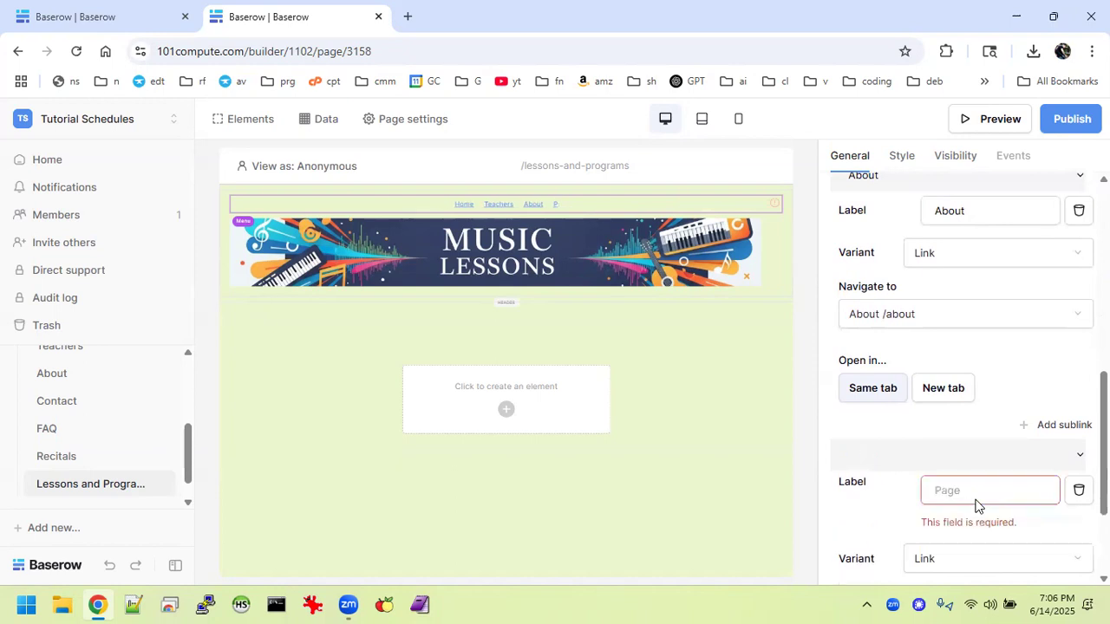
pyautogui.write('Recital')
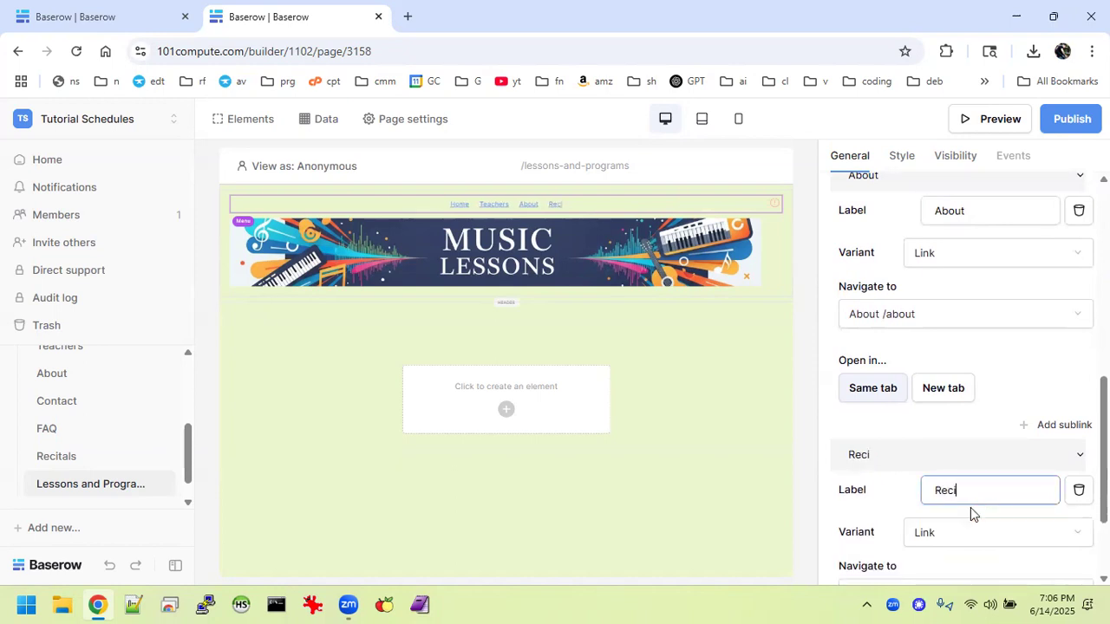
pyautogui.scroll(-1, 958, 469)
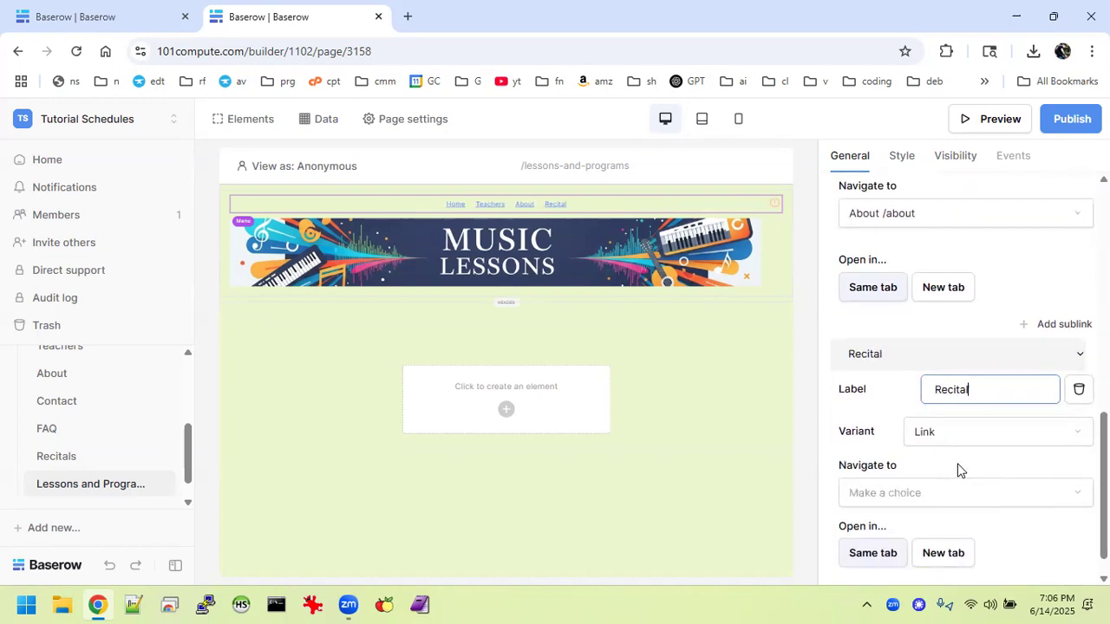
pyautogui.click(918, 494)
pyautogui.scroll(-2, 907, 529)
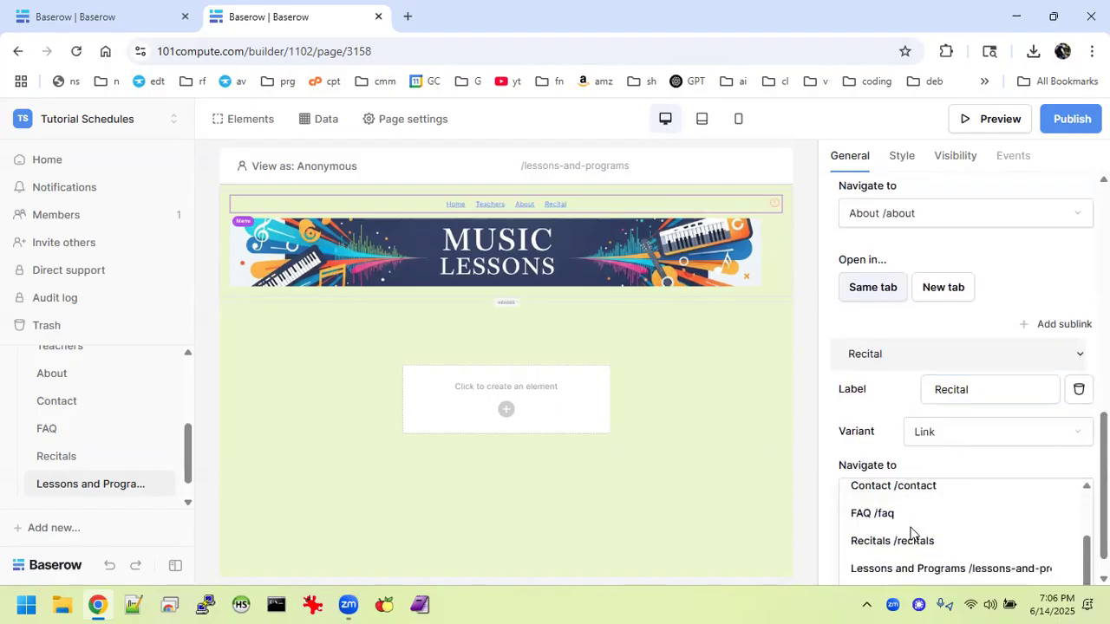
pyautogui.click(905, 545)
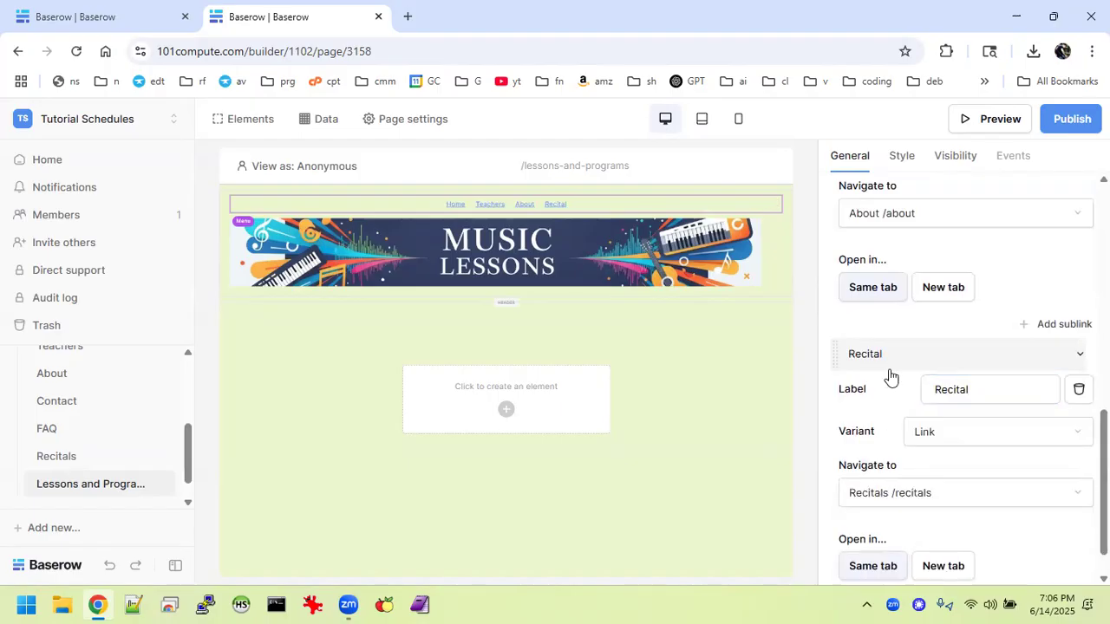
# Correct the fourth menu link's label to Recitals and compare the new menu with the original site's menu.
pyautogui.click(988, 384)
pyautogui.write('s')
pyautogui.click(848, 327)
pyautogui.click(126, 25)
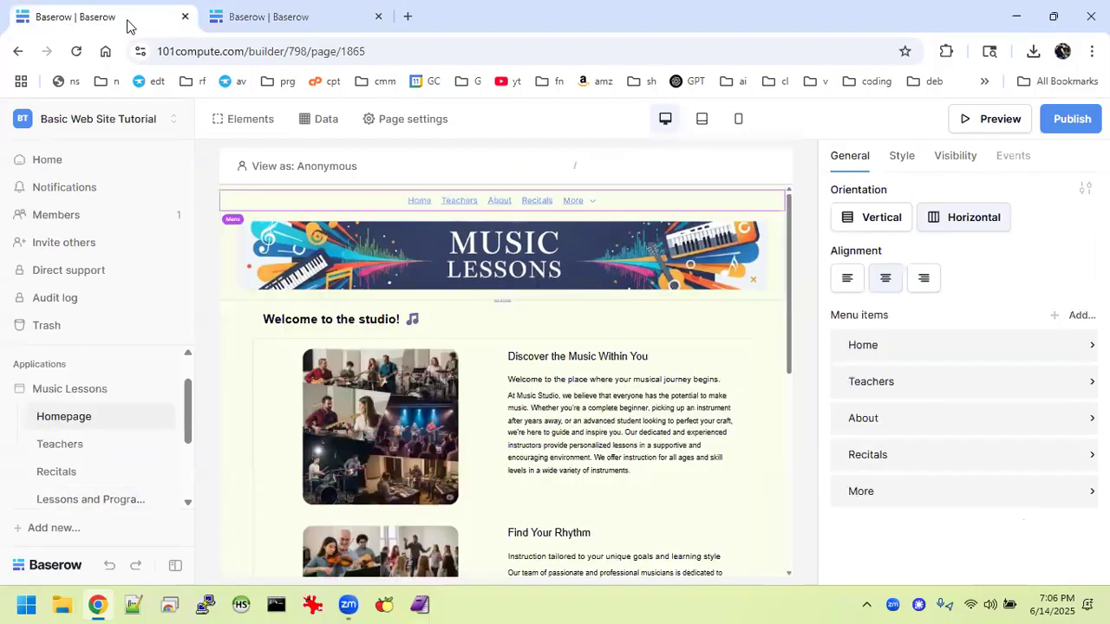
pyautogui.click(278, 16)
# Collapse the expanded settings of the Recitals, About and Teachers menu items.
pyautogui.scroll(-1, 980, 412)
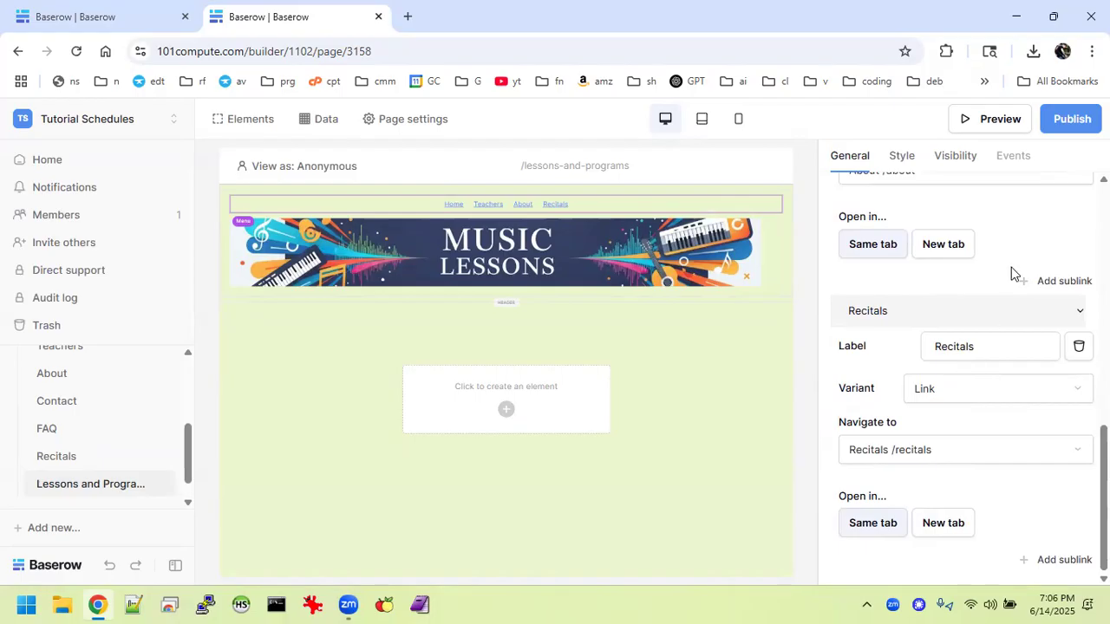
pyautogui.scroll(4, 1053, 335)
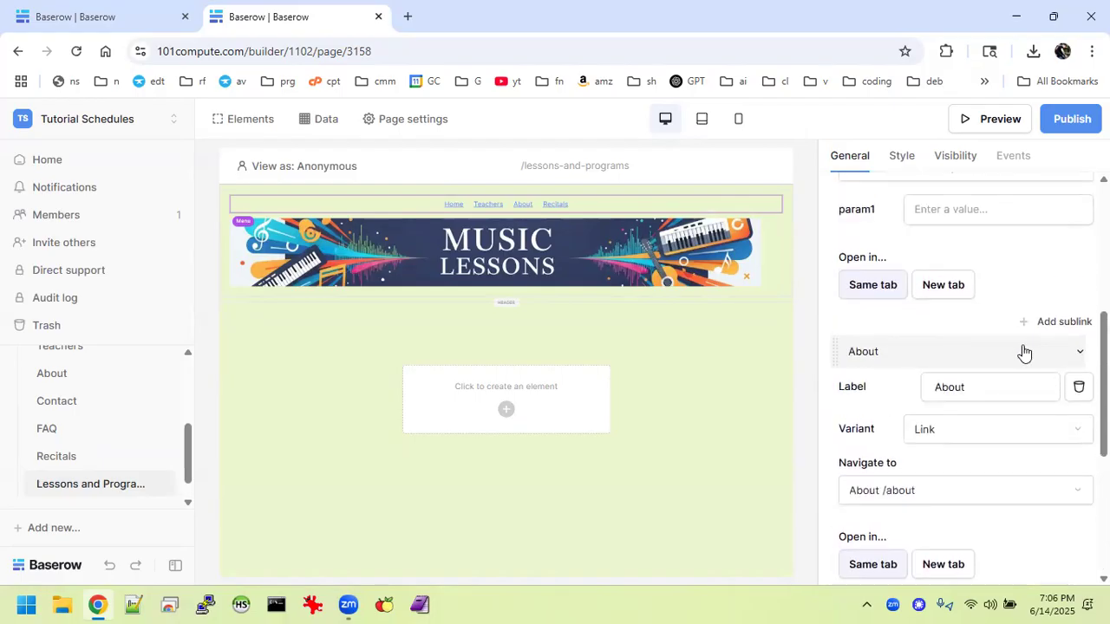
pyautogui.click(1023, 351)
pyautogui.click(1001, 380)
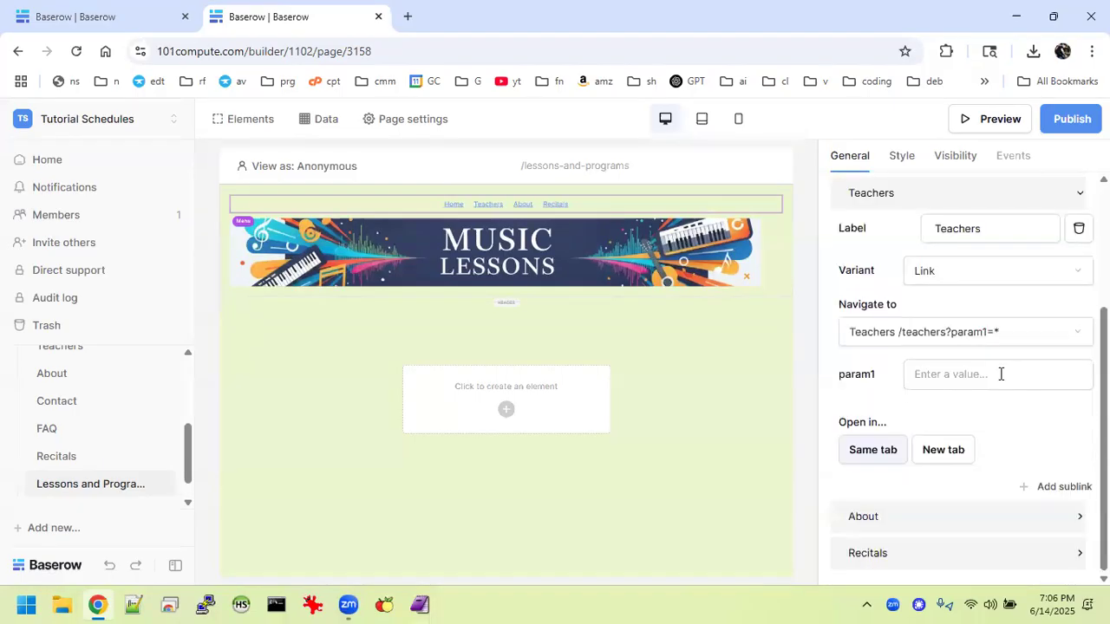
pyautogui.click(985, 190)
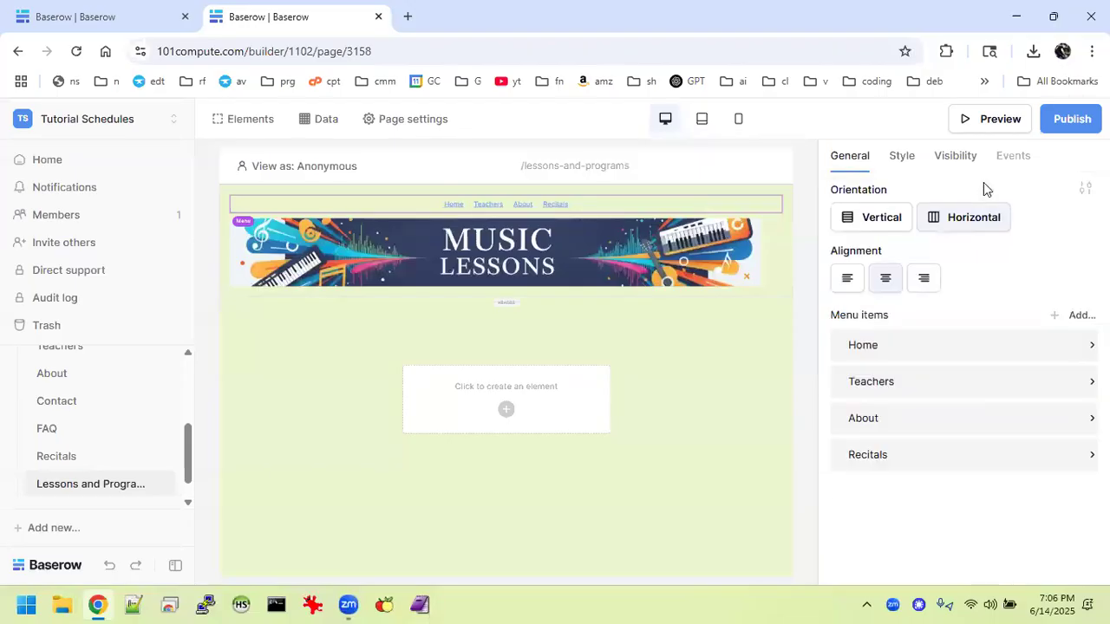
# Add a fifth link item after Recitals in the header menu and label it More.
pyautogui.click(1072, 319)
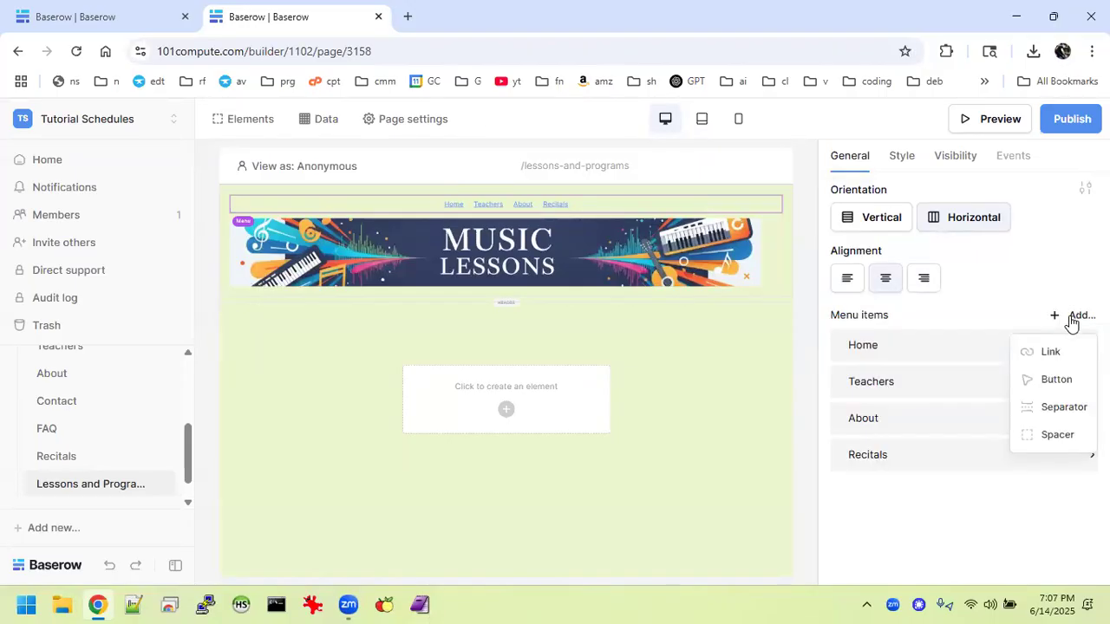
pyautogui.click(1050, 352)
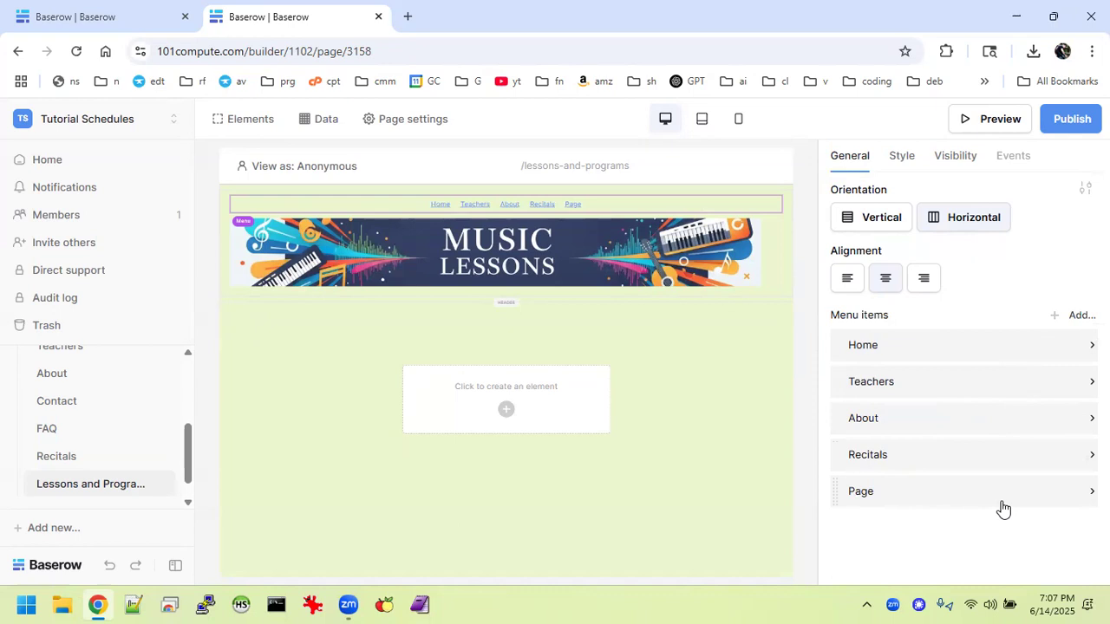
pyautogui.click(1048, 501)
pyautogui.click(1008, 527)
pyautogui.press('BackSpace')
pyautogui.press('BackSpace')
pyautogui.press('BackSpace')
pyautogui.press('BackSpace')
pyautogui.write('Mo')
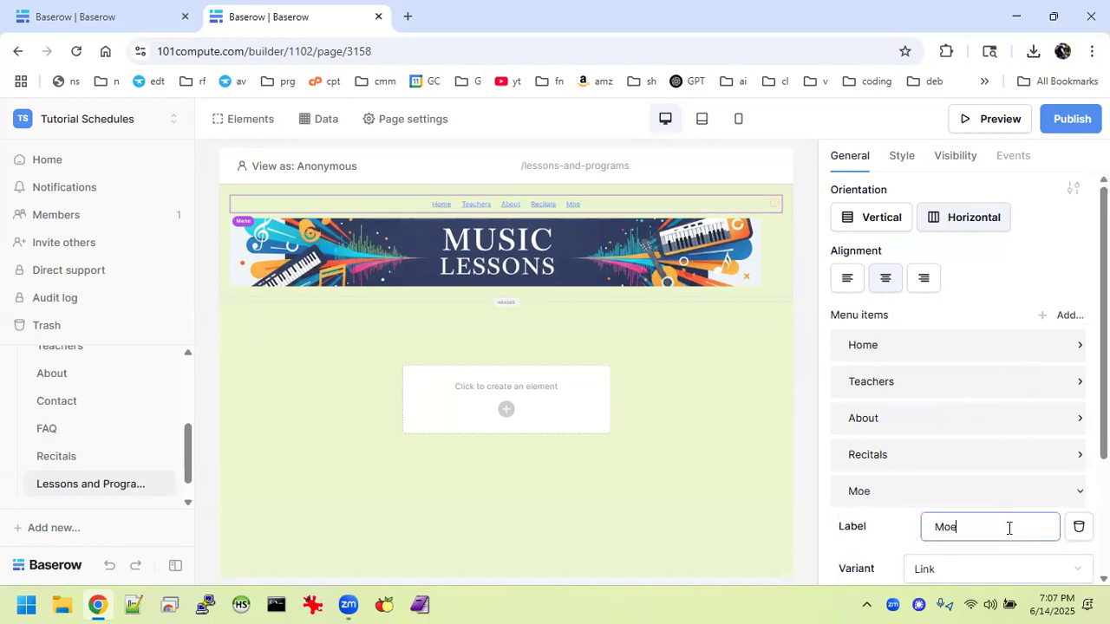
pyautogui.write('re')
# Add a sublink under the More menu item and label it FAQ.
pyautogui.scroll(-3, 1009, 529)
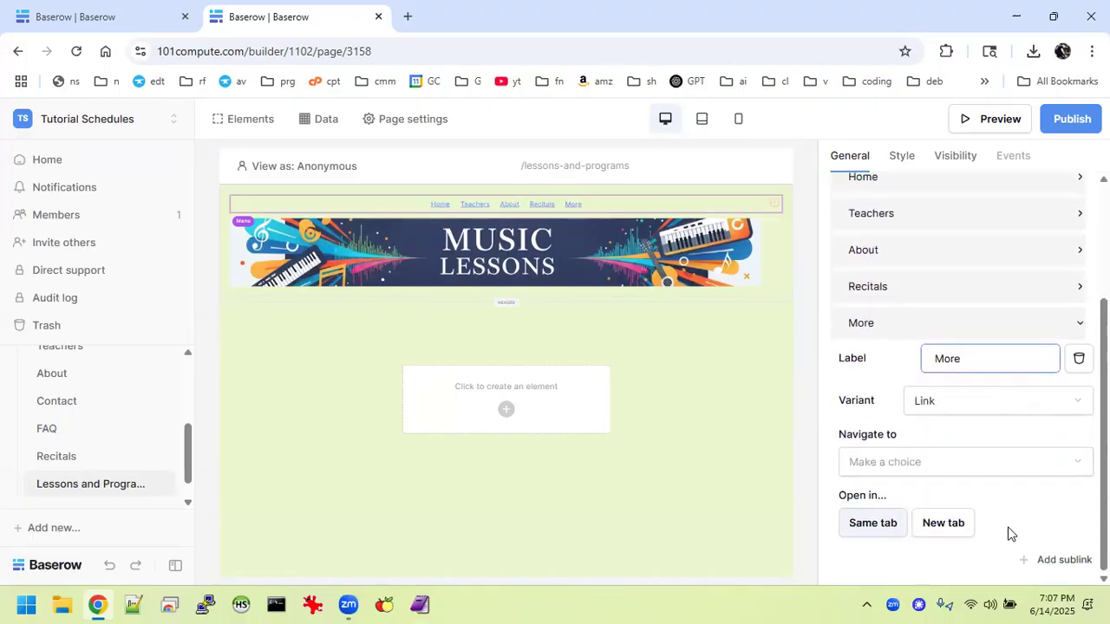
pyautogui.click(1067, 568)
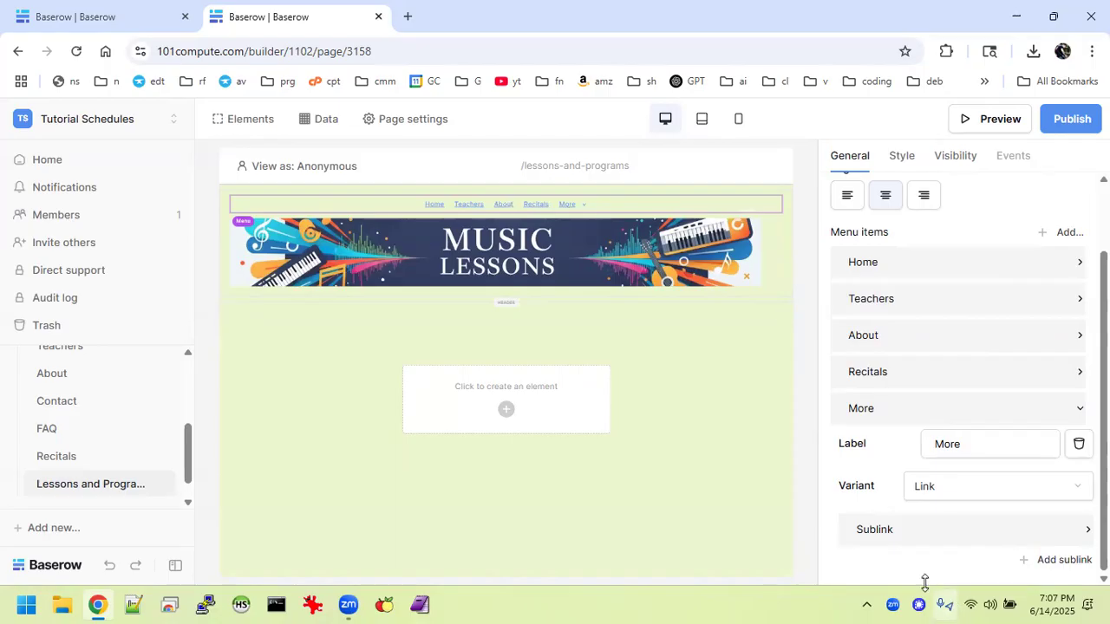
pyautogui.click(947, 529)
pyautogui.click(970, 559)
pyautogui.moveTo(970, 559); pyautogui.dragTo(896, 572)
pyautogui.write('FAQ')
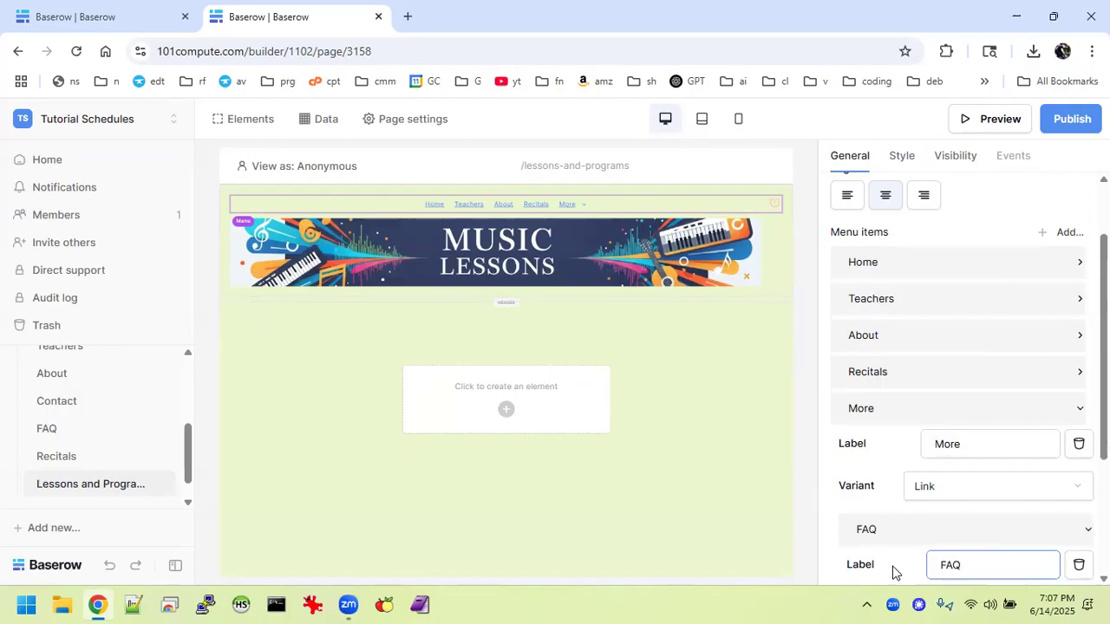
# Keep the FAQ sublink as a link and set it to navigate to the FAQ page.
pyautogui.scroll(-3, 896, 573)
pyautogui.click(1022, 400)
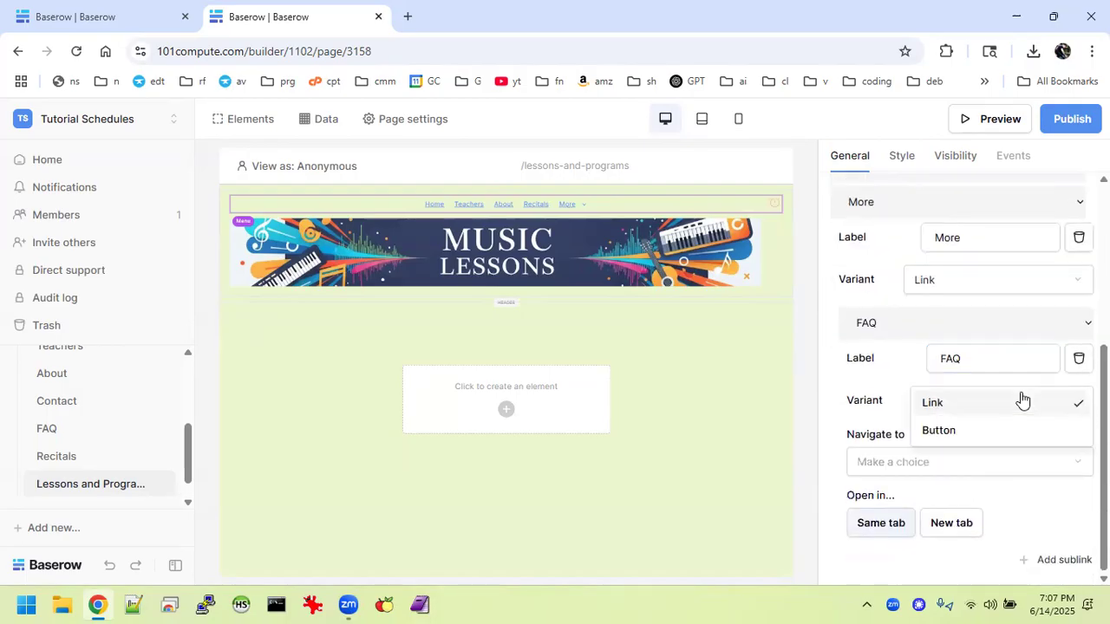
pyautogui.click(949, 464)
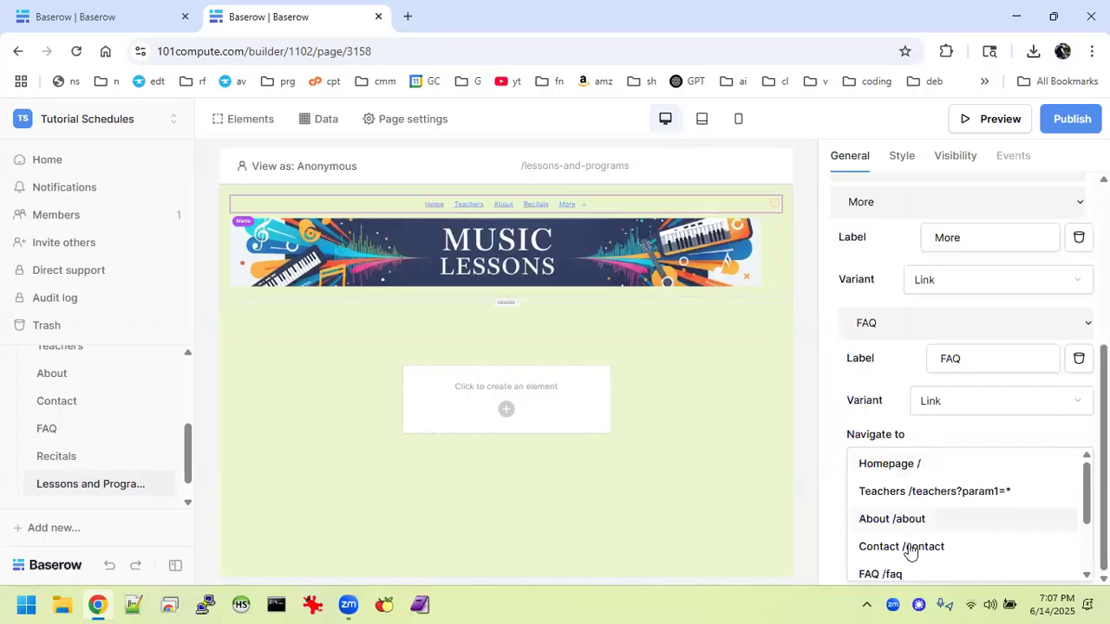
pyautogui.scroll(-4, 896, 579)
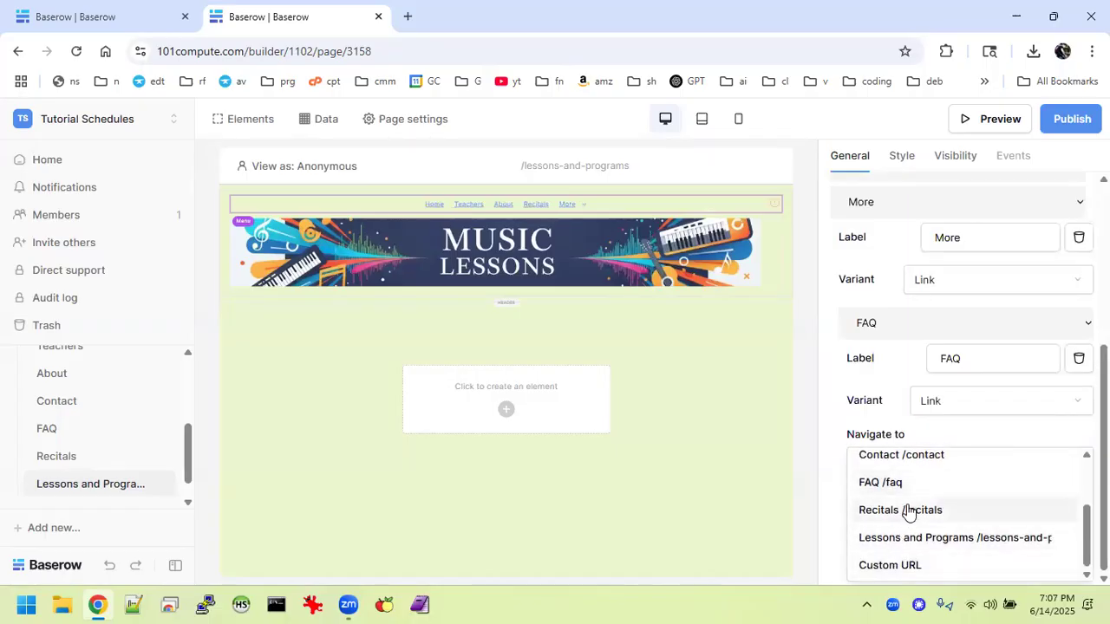
pyautogui.click(902, 486)
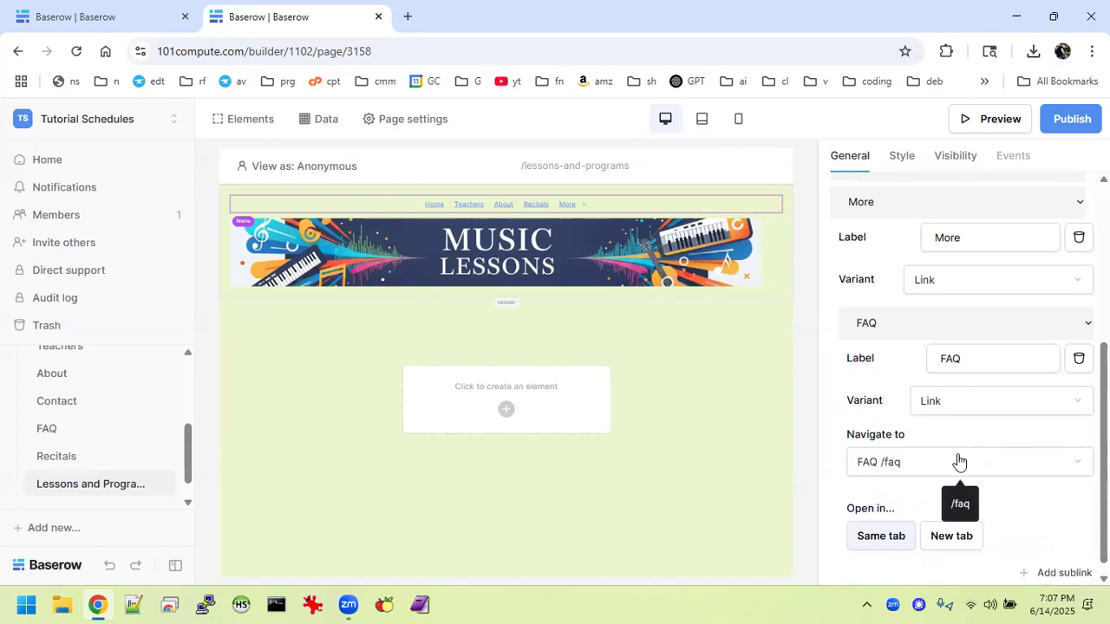
pyautogui.click(1003, 462)
pyautogui.rightClick(1004, 461)
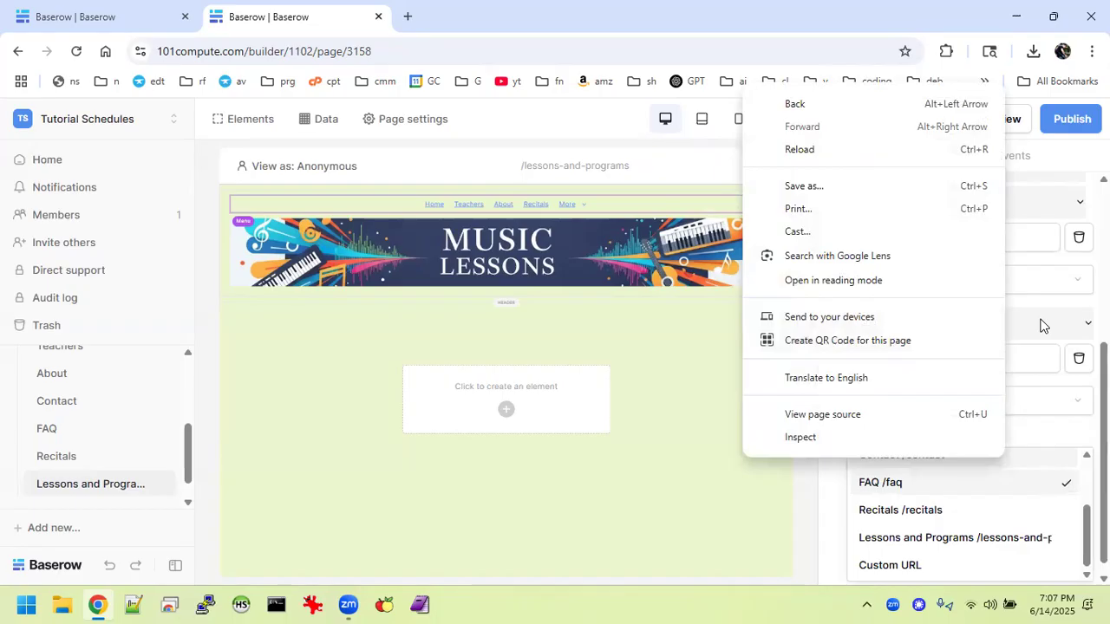
pyautogui.click(830, 563)
pyautogui.scroll(1, 904, 426)
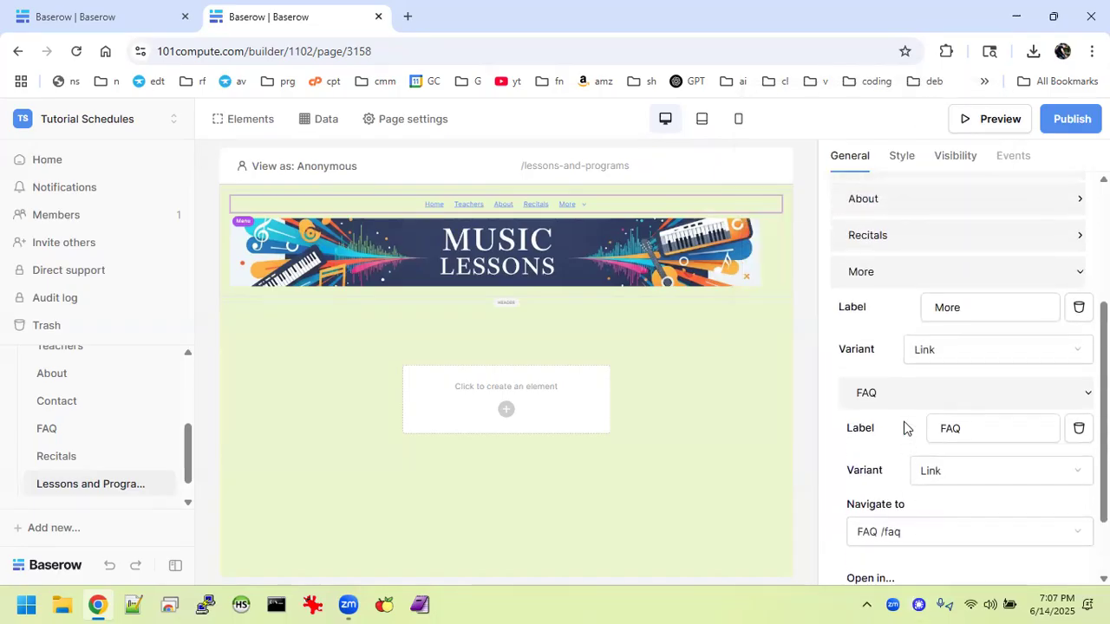
# Add two more sublinks under the More menu item after FAQ.
pyautogui.scroll(-1, 904, 426)
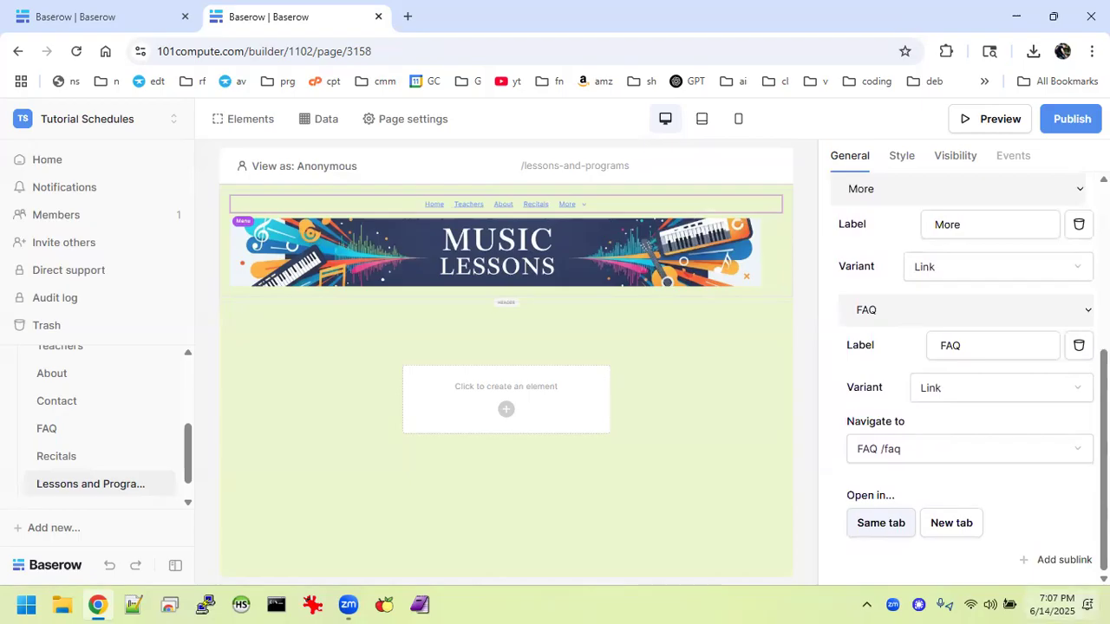
pyautogui.click(1075, 562)
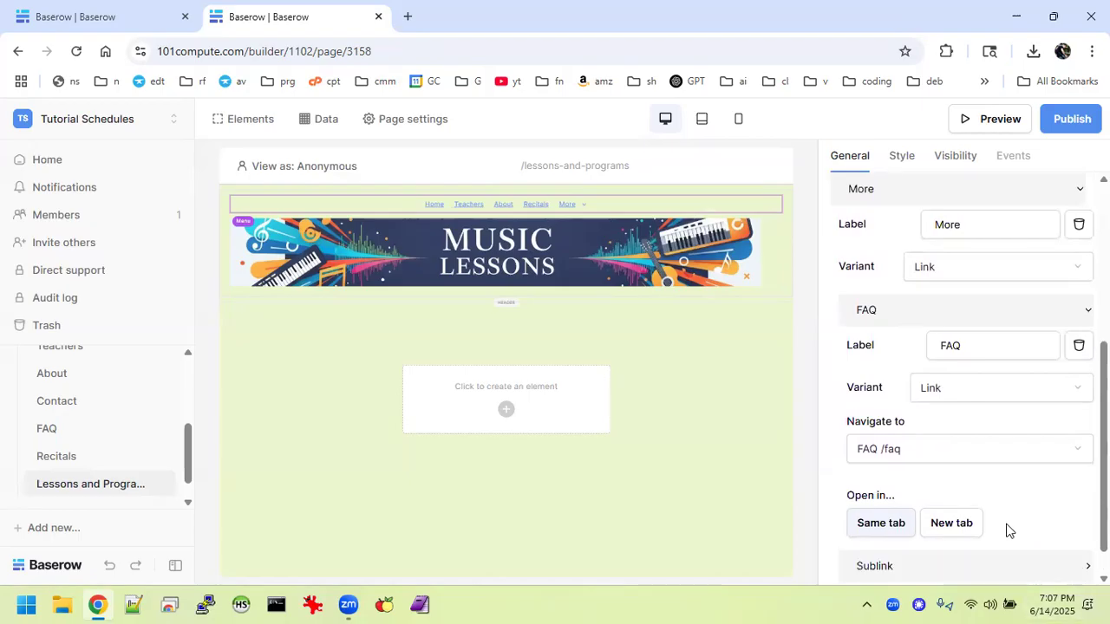
pyautogui.scroll(-1, 1006, 528)
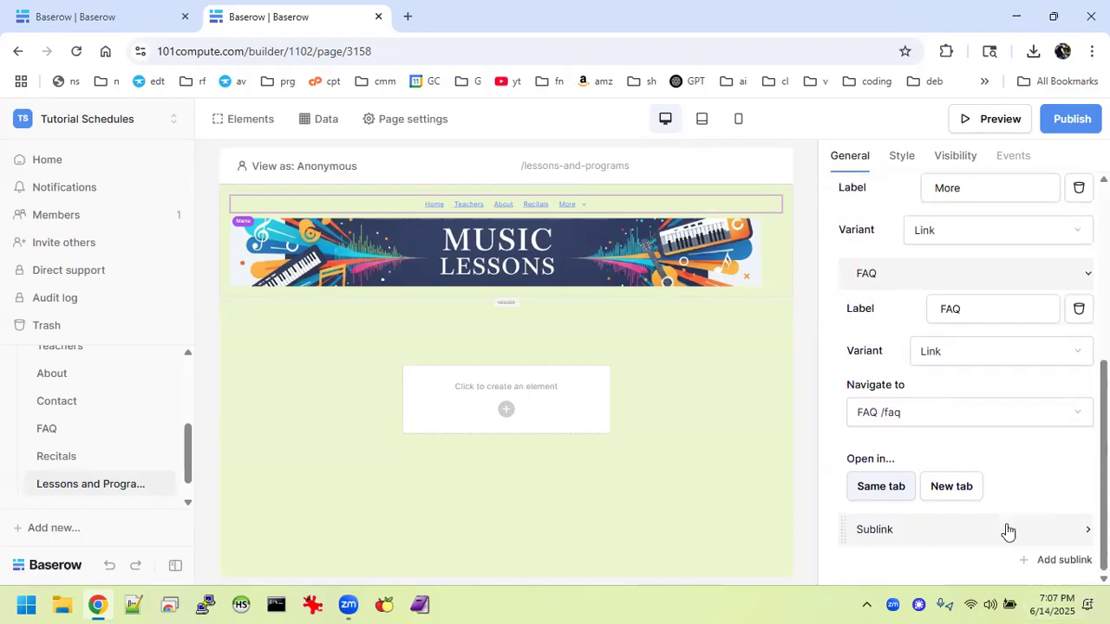
pyautogui.click(1052, 562)
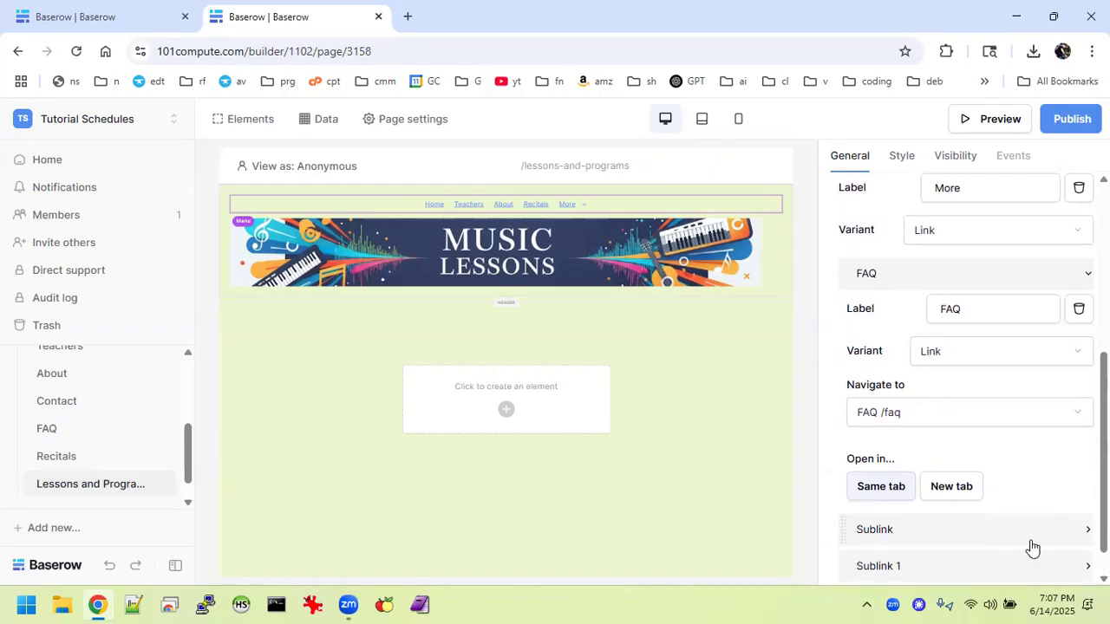
# Label the second sublink under More Programs and set it to navigate to the Lessons and Programs page.
pyautogui.click(1030, 541)
pyautogui.moveTo(974, 567); pyautogui.dragTo(905, 573)
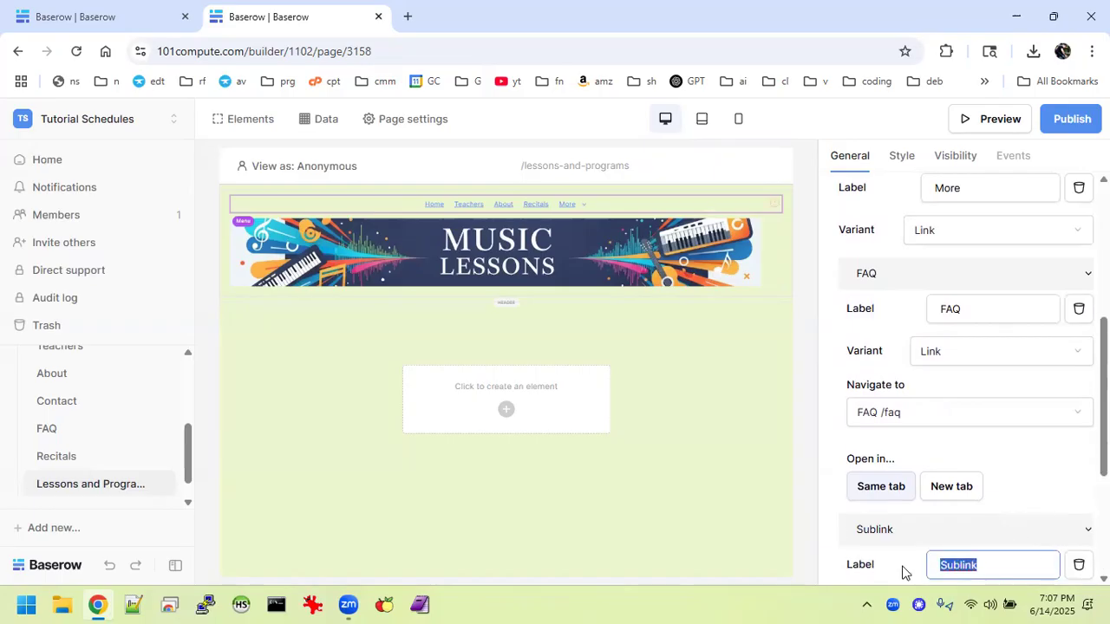
pyautogui.write('Programs')
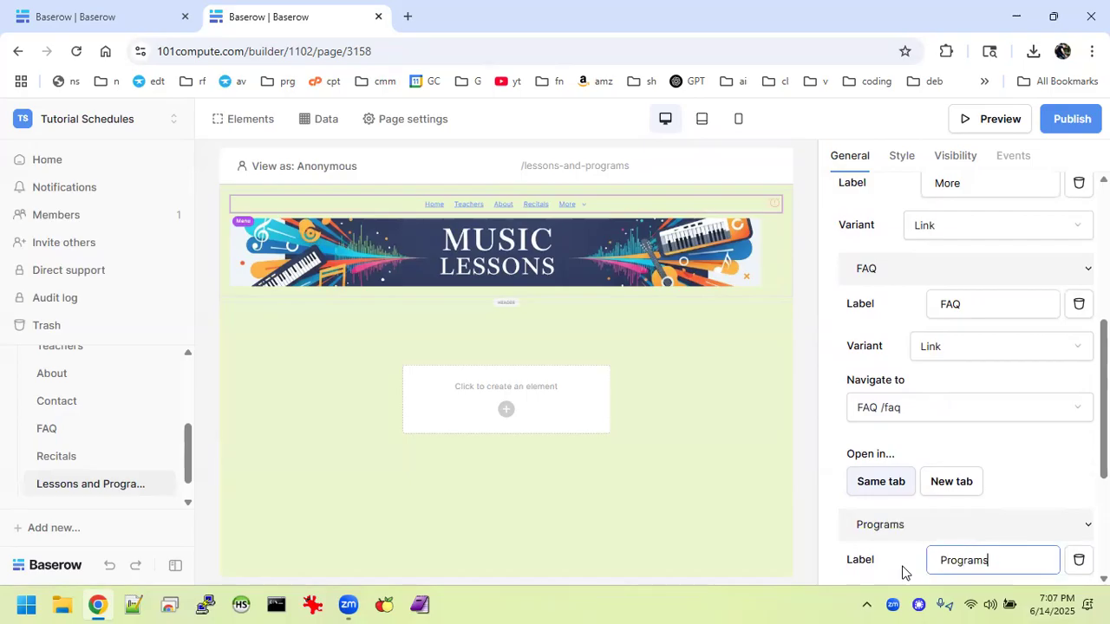
pyautogui.scroll(-3, 838, 560)
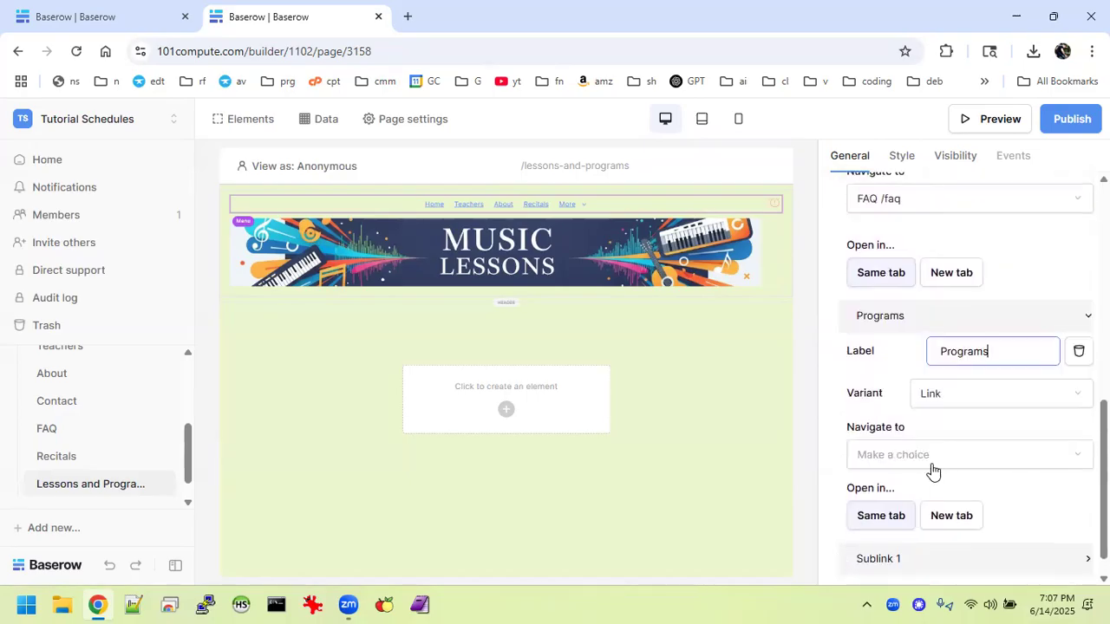
pyautogui.click(956, 455)
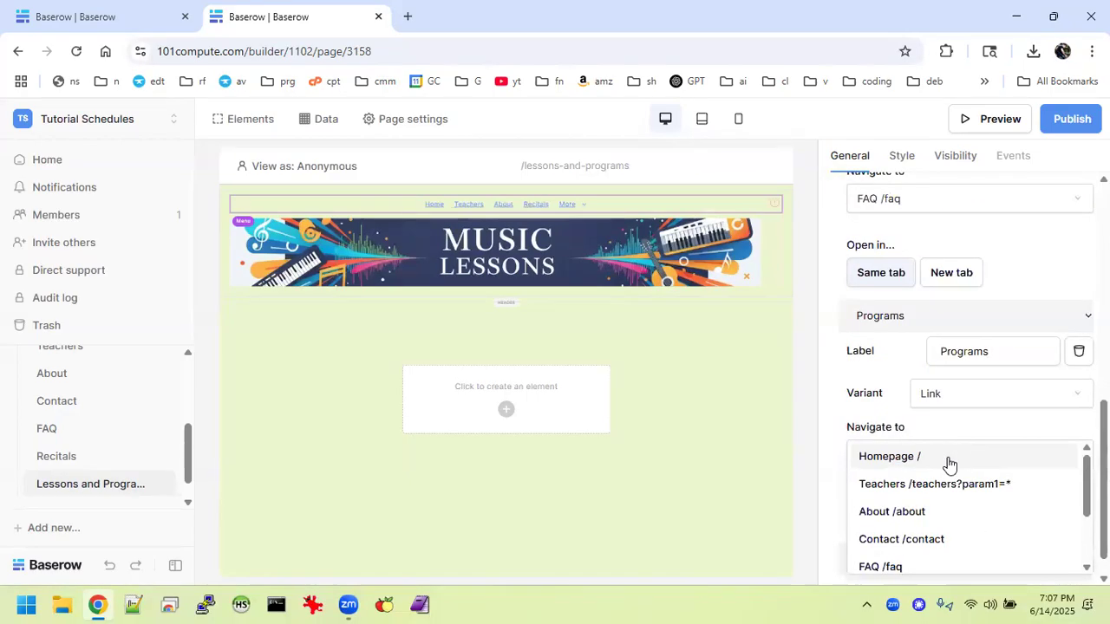
pyautogui.scroll(-1, 918, 539)
pyautogui.click(935, 532)
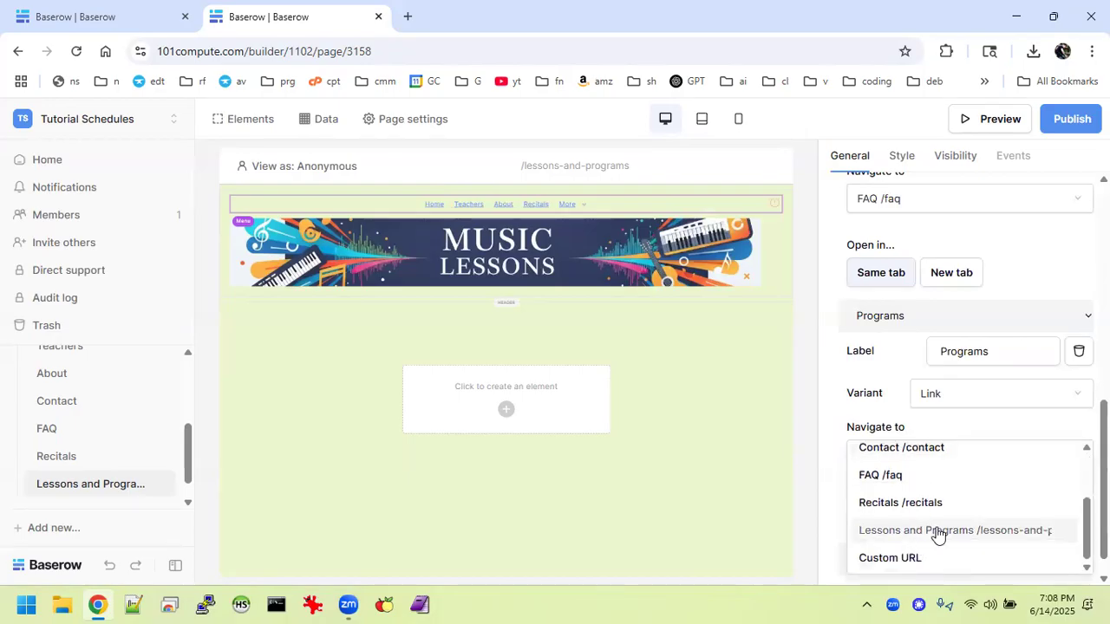
# Label the third sublink under More Contact and set it to navigate to the Contact page.
pyautogui.scroll(-1, 937, 534)
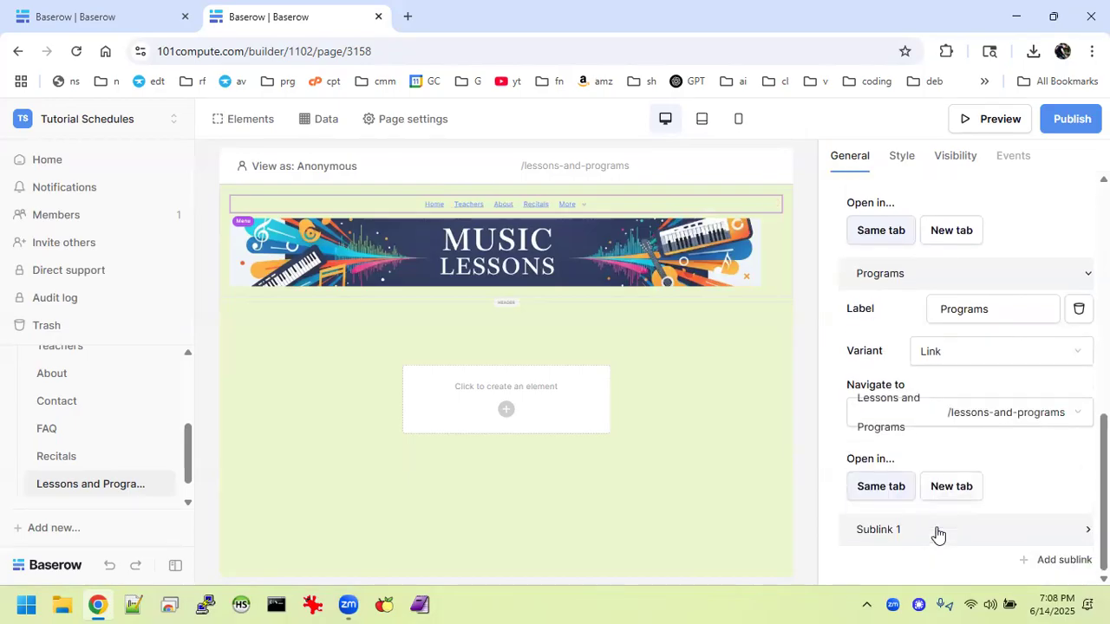
pyautogui.click(992, 532)
pyautogui.click(991, 565)
pyautogui.hotkey('ctrl', 'a')
pyautogui.press('BackSpace')
pyautogui.write('Contac')
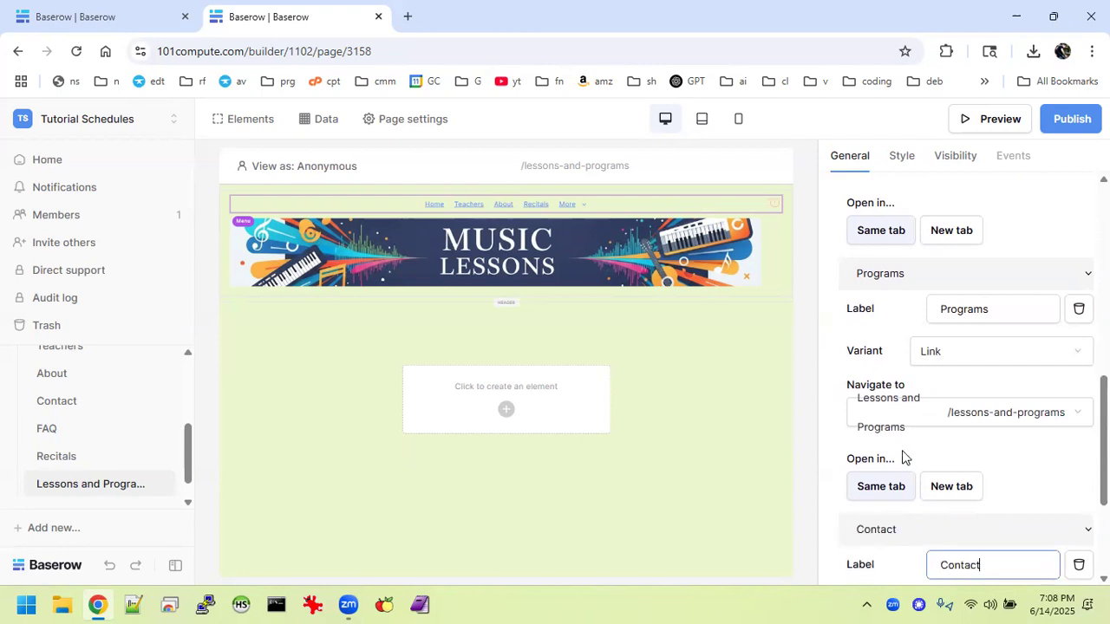
pyautogui.scroll(-2, 904, 456)
pyautogui.click(1006, 431)
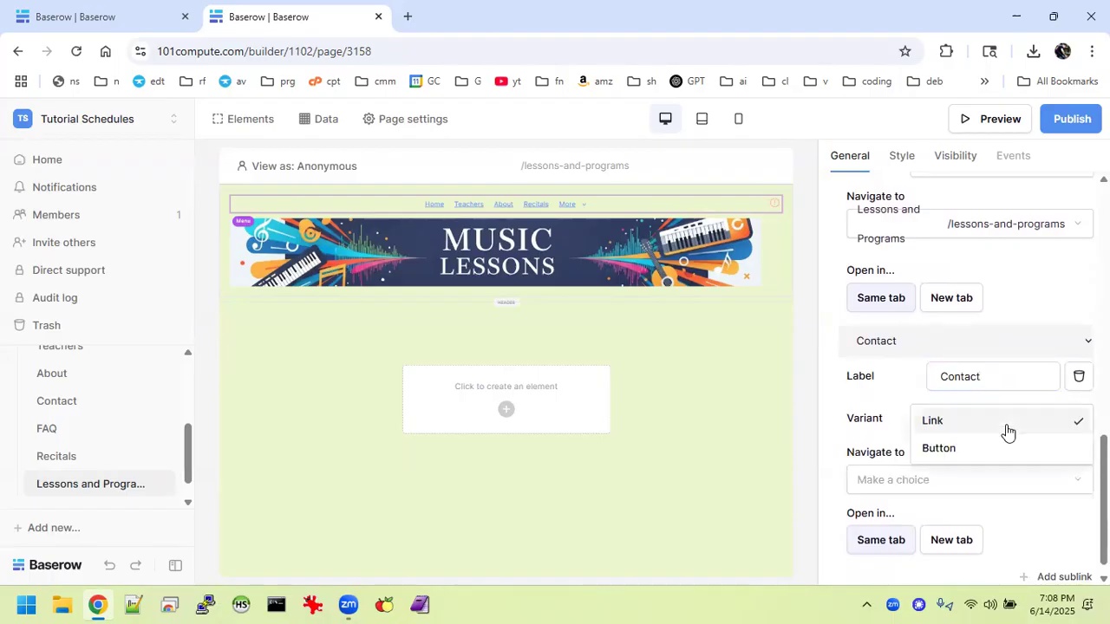
pyautogui.click(911, 490)
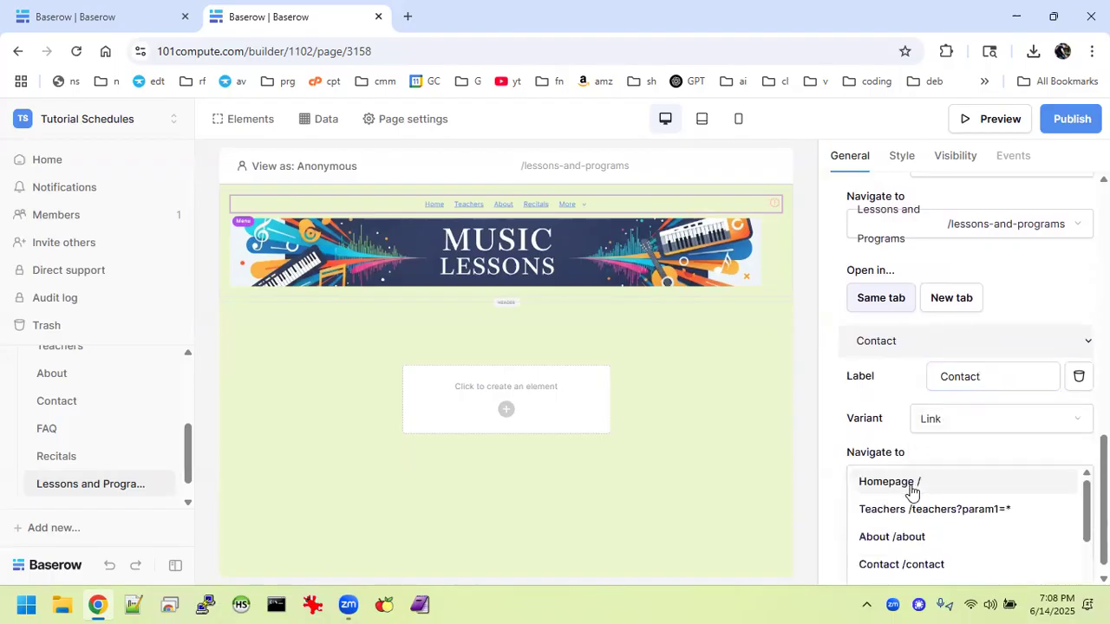
pyautogui.click(906, 571)
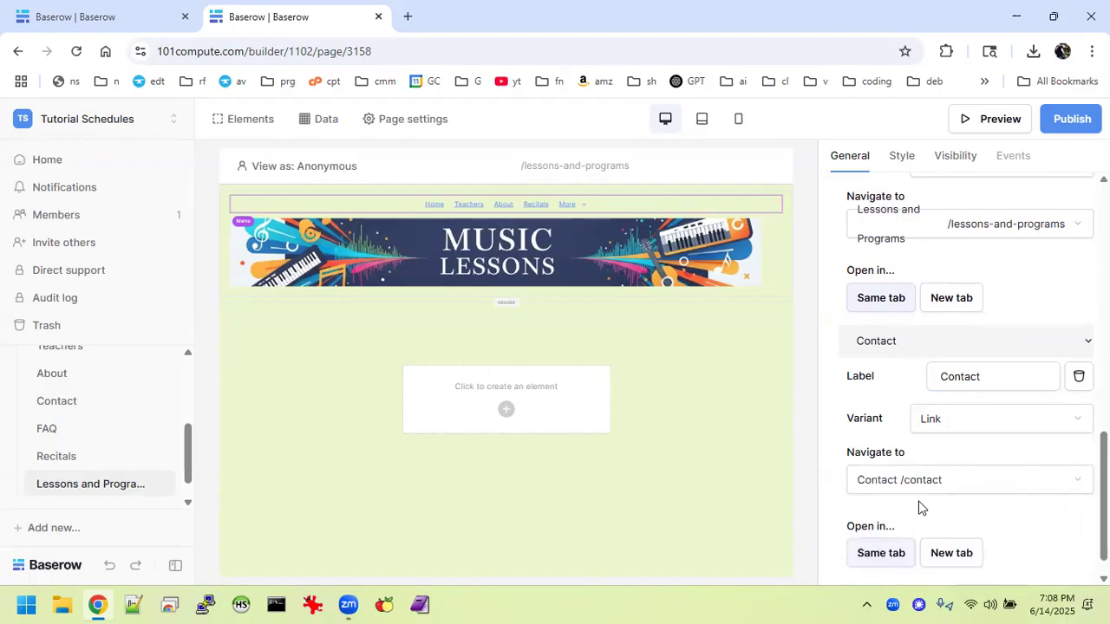
# Review the page choices available for the Contact sublink and compare them with the original site's pages.
pyautogui.click(954, 486)
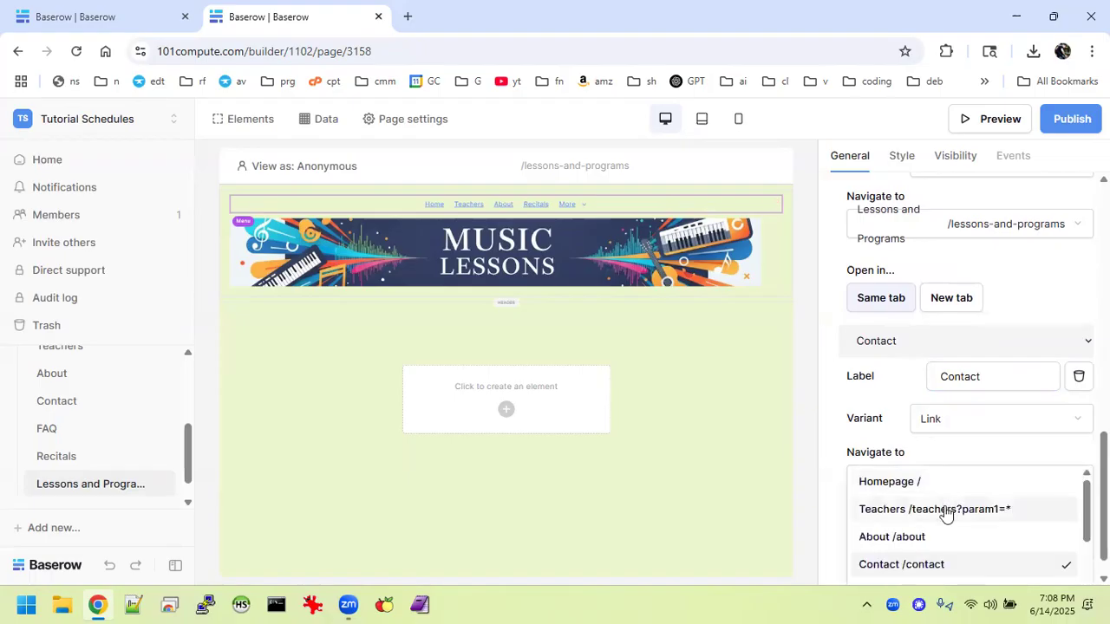
pyautogui.scroll(-1, 945, 513)
pyautogui.scroll(-3, 945, 513)
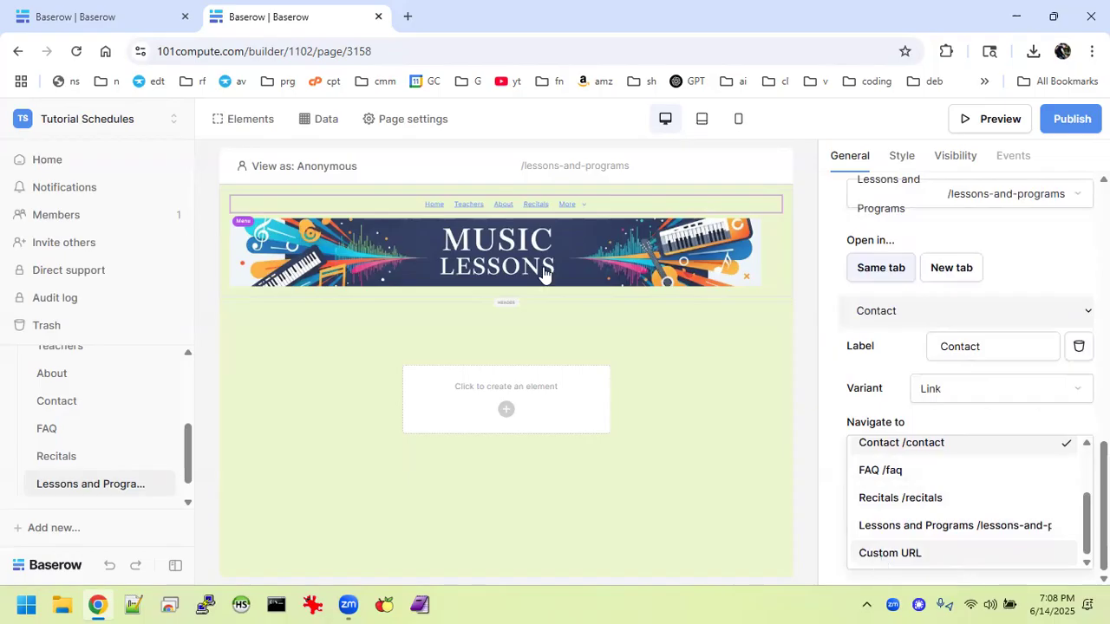
pyautogui.click(107, 17)
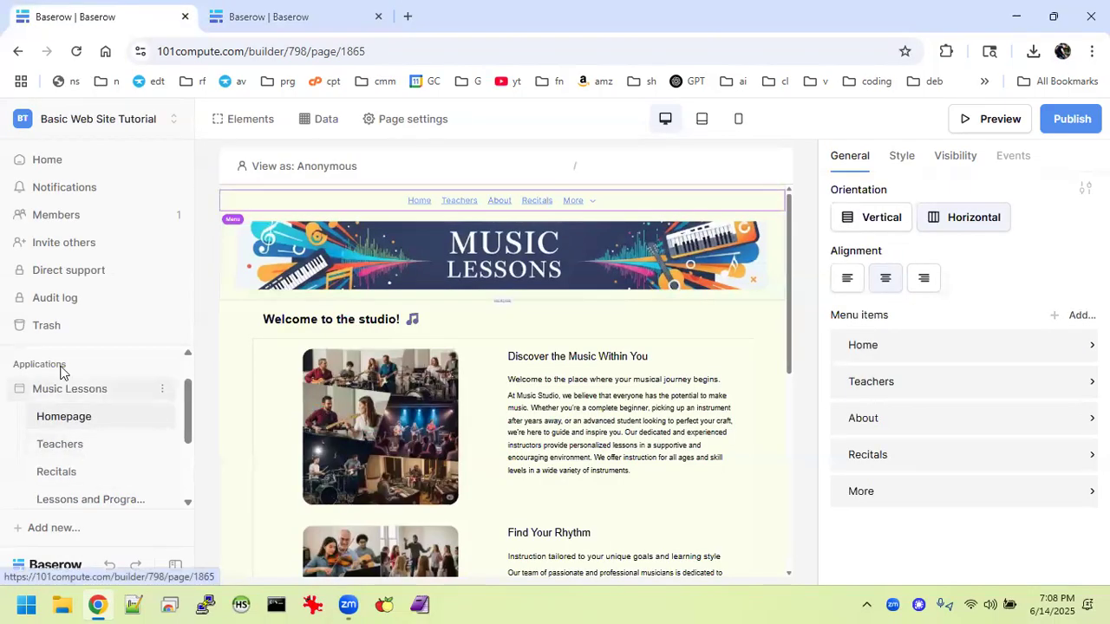
pyautogui.click(291, 18)
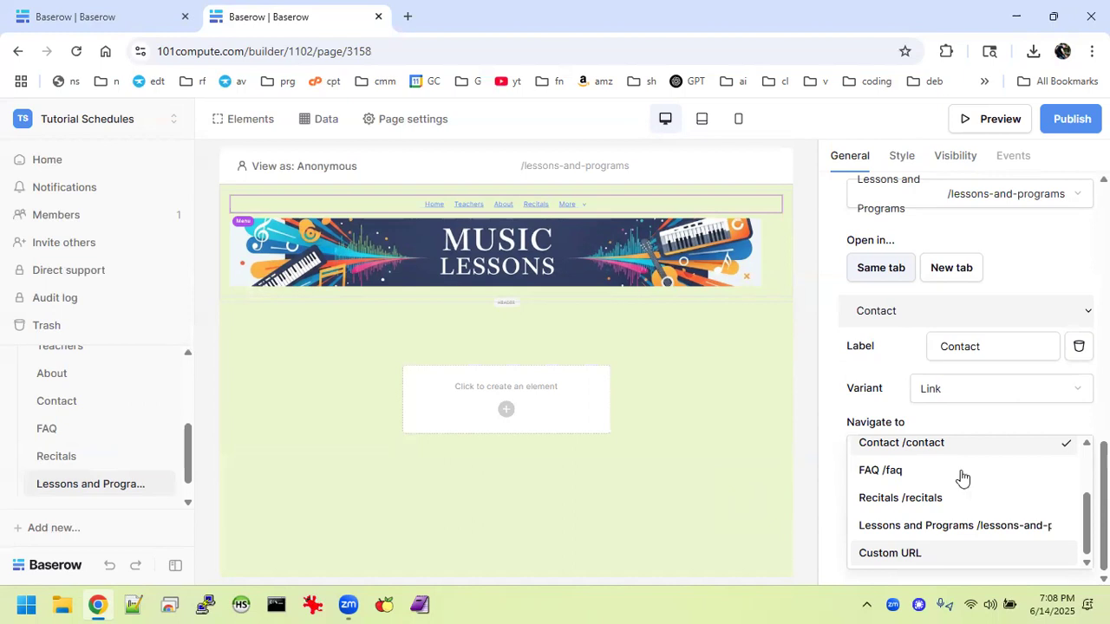
# Close the page choices and collapse the Contact, Programs and FAQ sublinks and the More menu item.
pyautogui.click(820, 429)
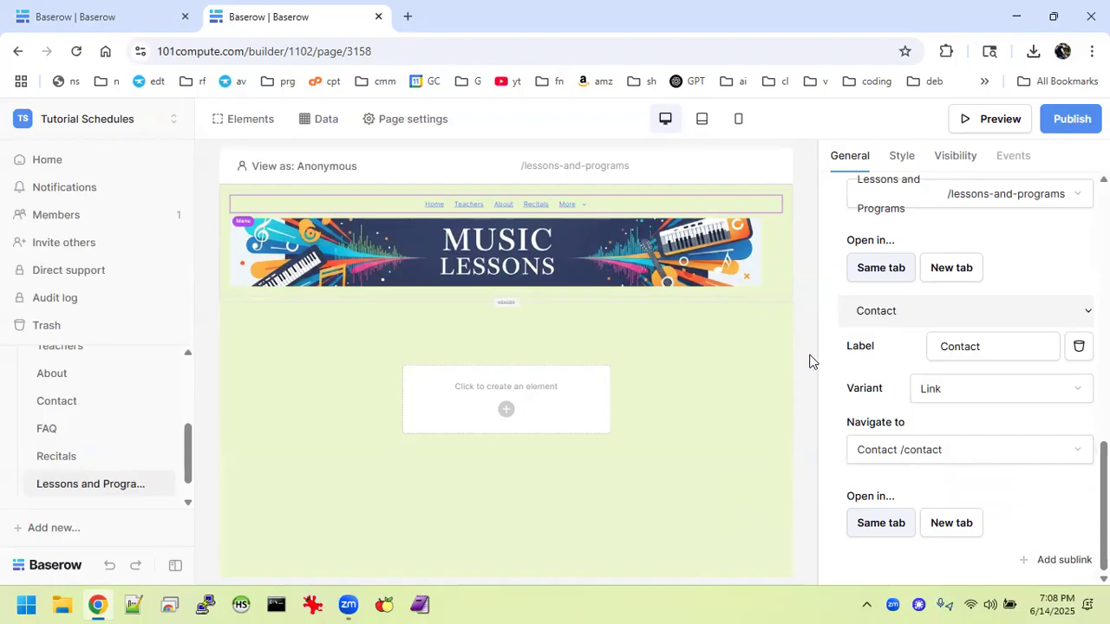
pyautogui.click(1015, 311)
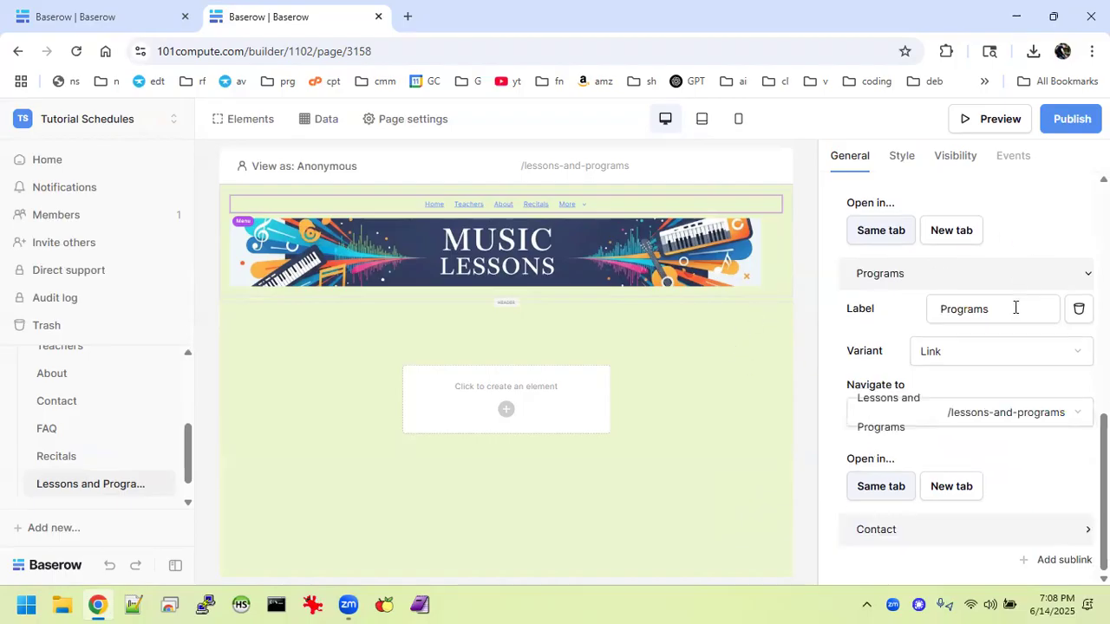
pyautogui.click(981, 269)
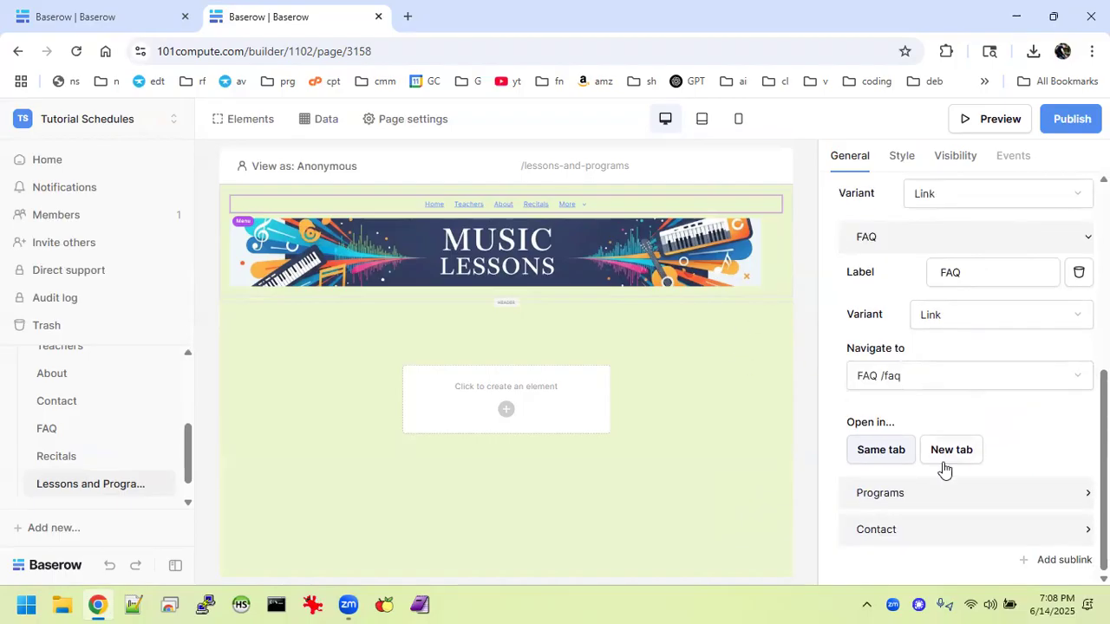
pyautogui.click(931, 238)
pyautogui.click(906, 341)
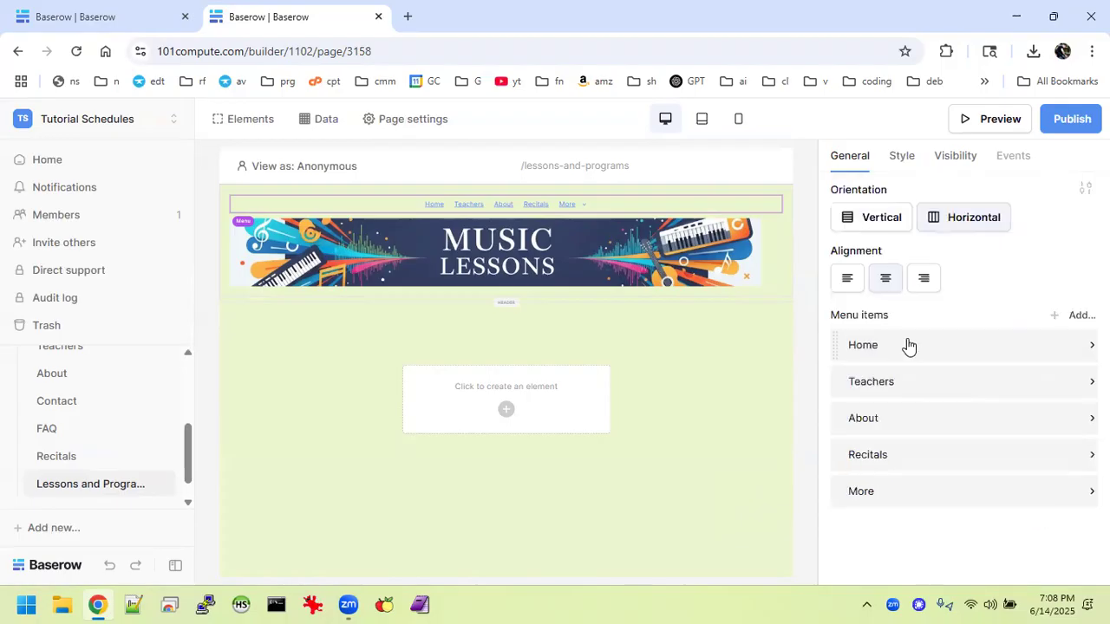
# Preview the site and test the FAQ, Programs and Contact sublinks under More.
pyautogui.click(970, 129)
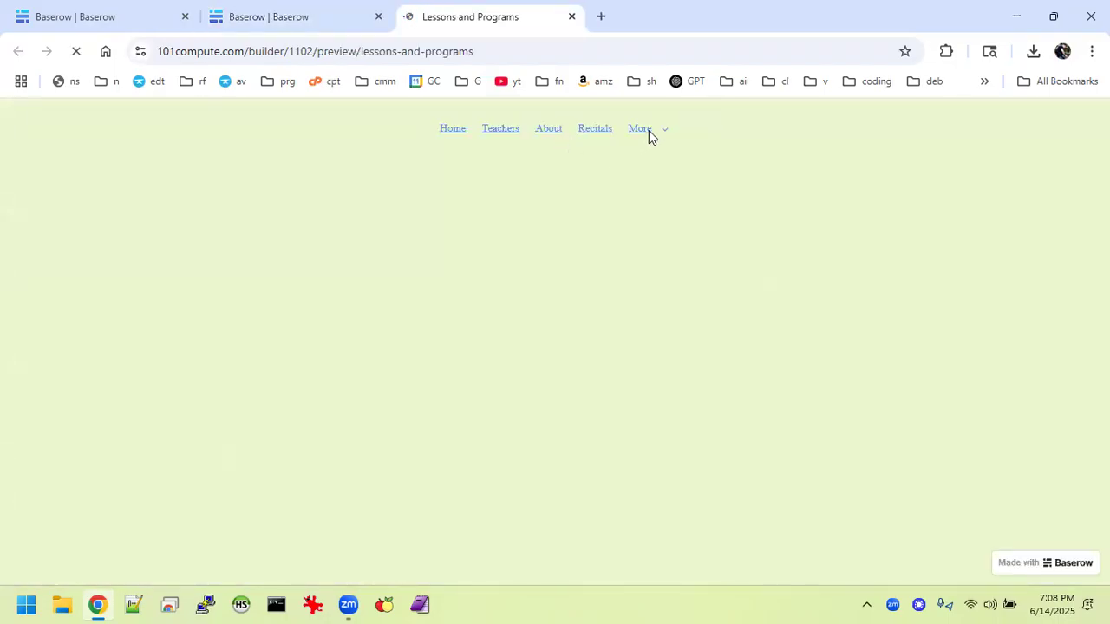
pyautogui.moveTo(648, 130)
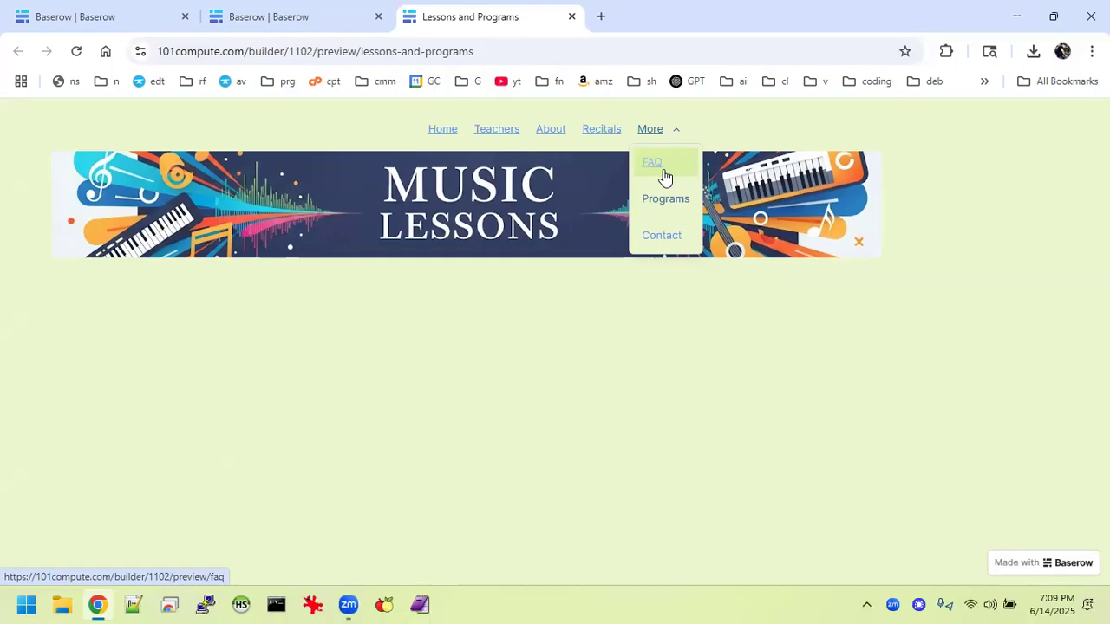
pyautogui.click(664, 177)
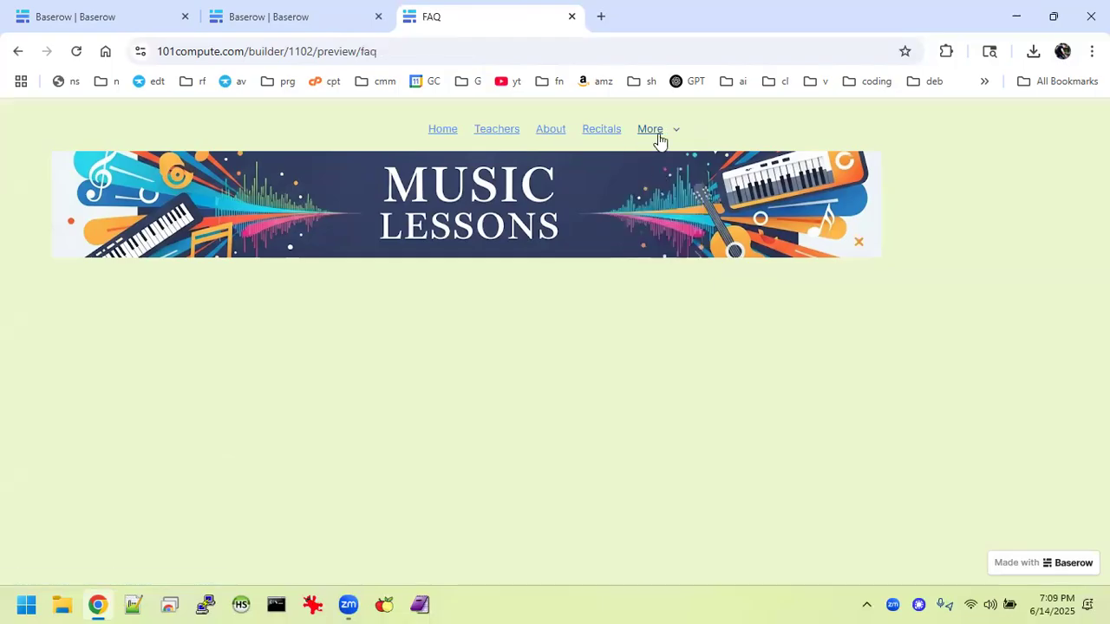
pyautogui.moveTo(657, 141)
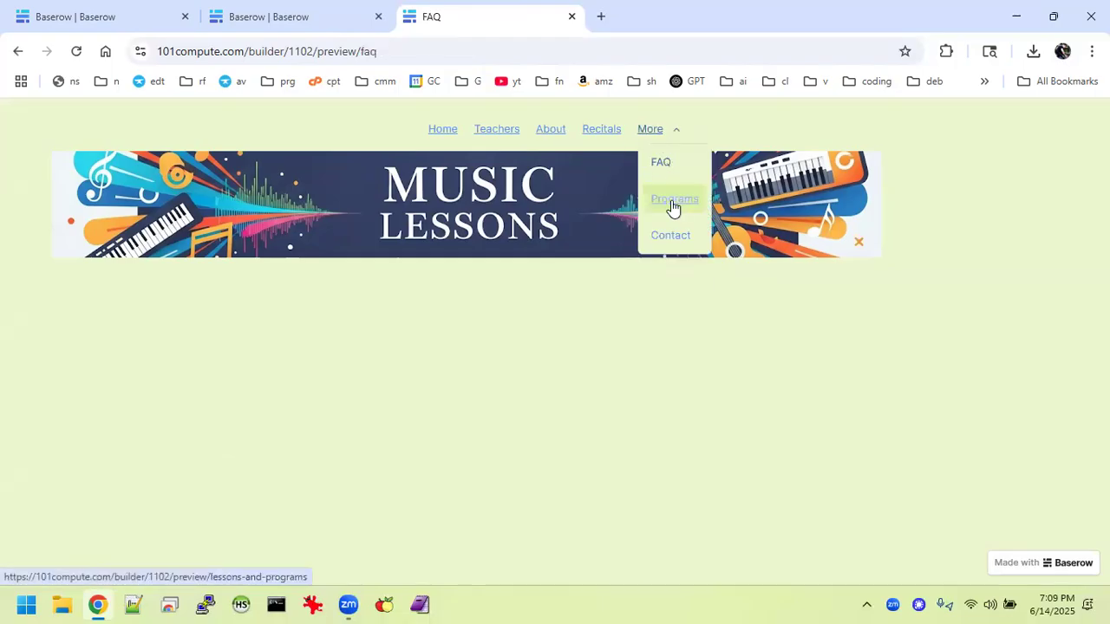
pyautogui.click(674, 205)
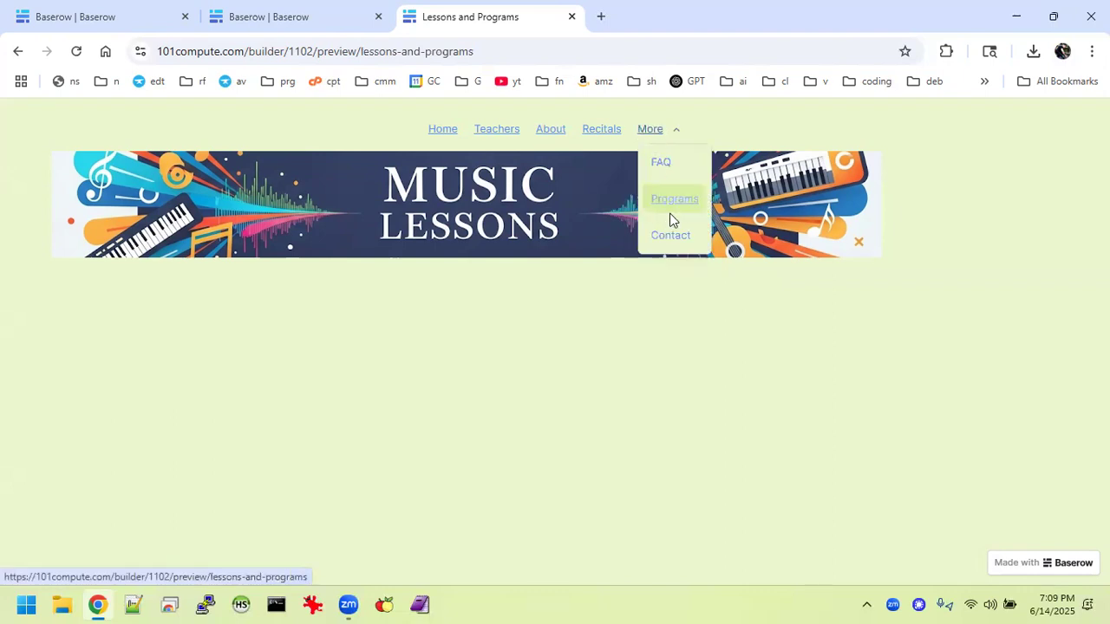
pyautogui.click(683, 242)
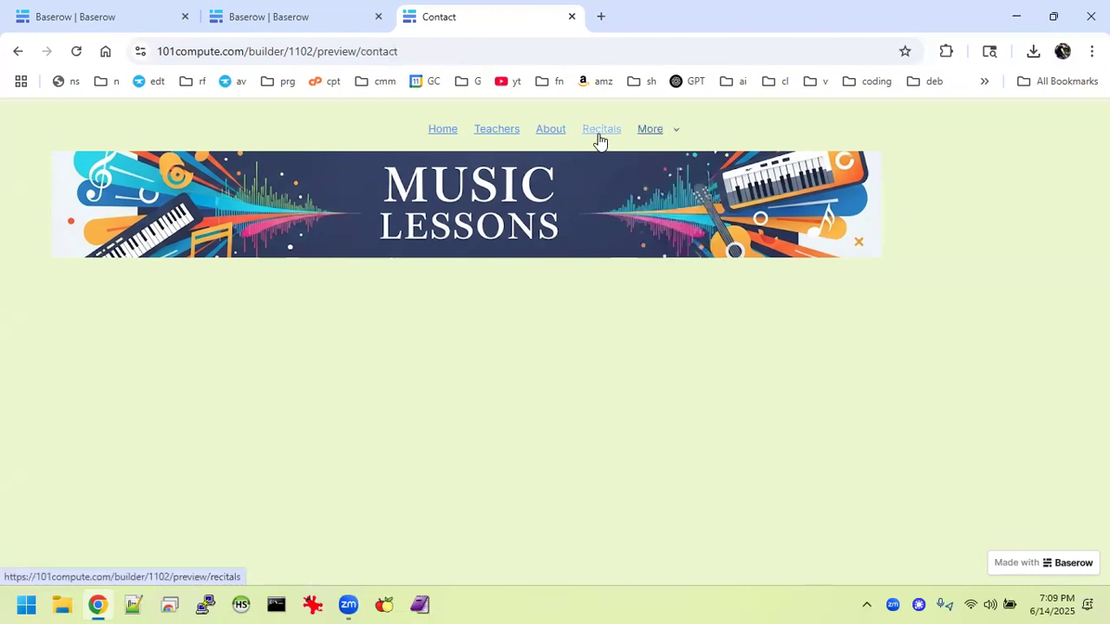
# Test the Recitals, About, Teachers and Home menu links in the preview, and close the preview.
pyautogui.click(598, 138)
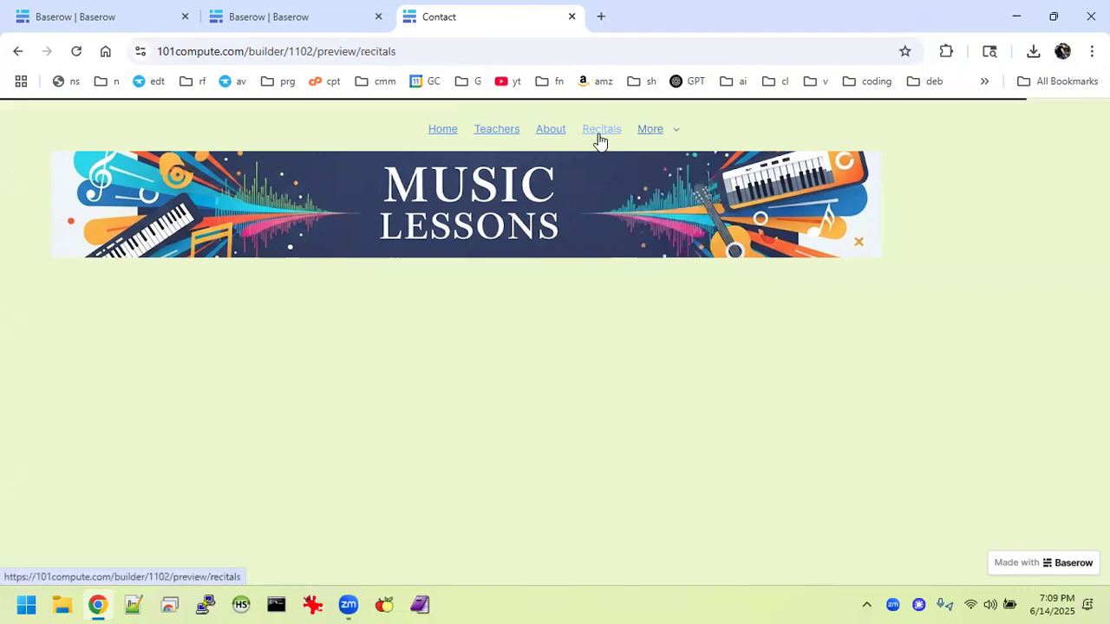
pyautogui.click(553, 134)
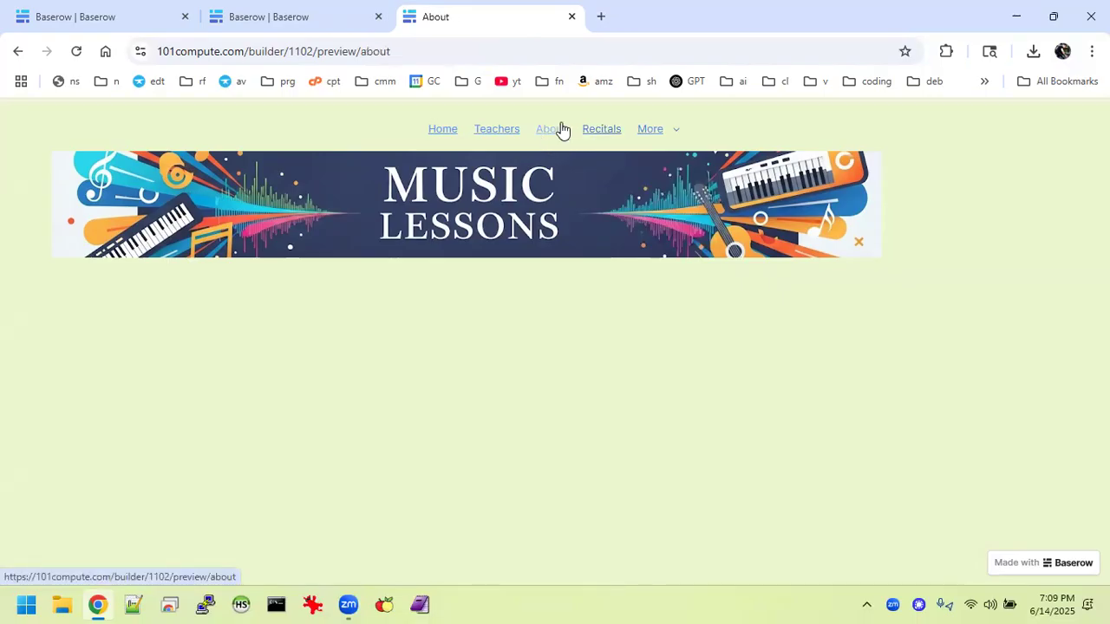
pyautogui.click(498, 130)
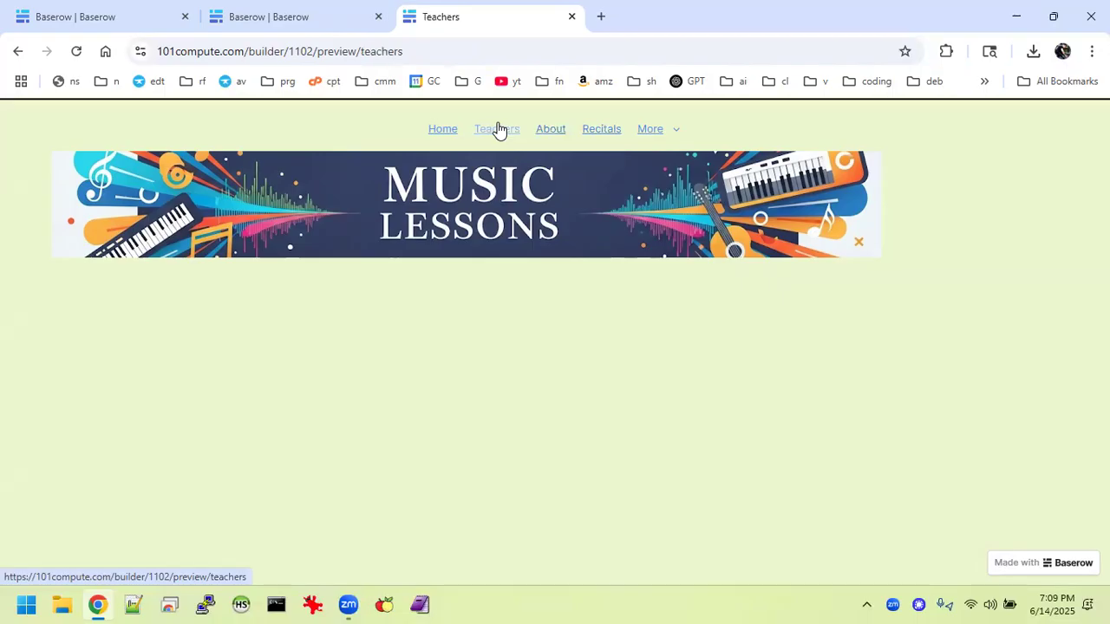
pyautogui.click(444, 131)
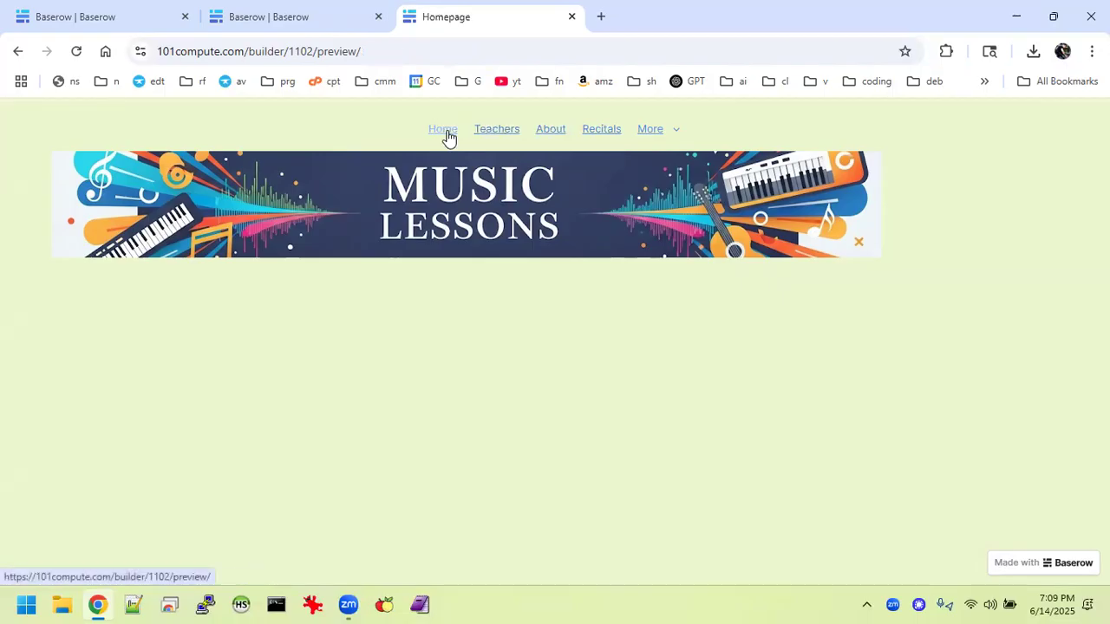
pyautogui.click(571, 17)
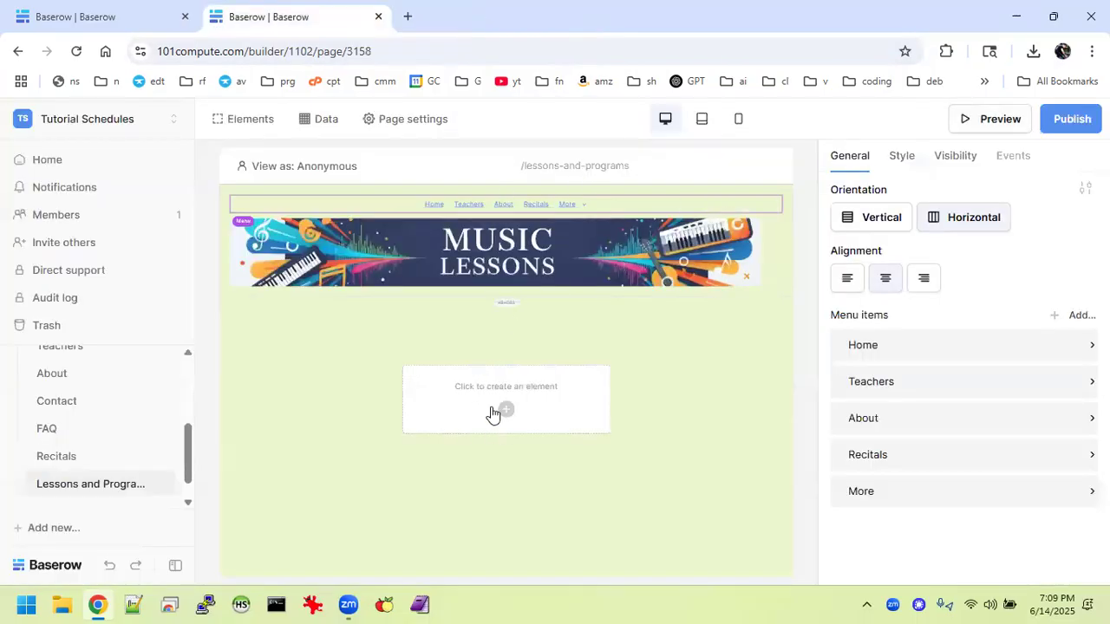
# Copy the text of the "Welcome to the studio! 🎵" heading from the original site's homepage.
pyautogui.click(92, 10)
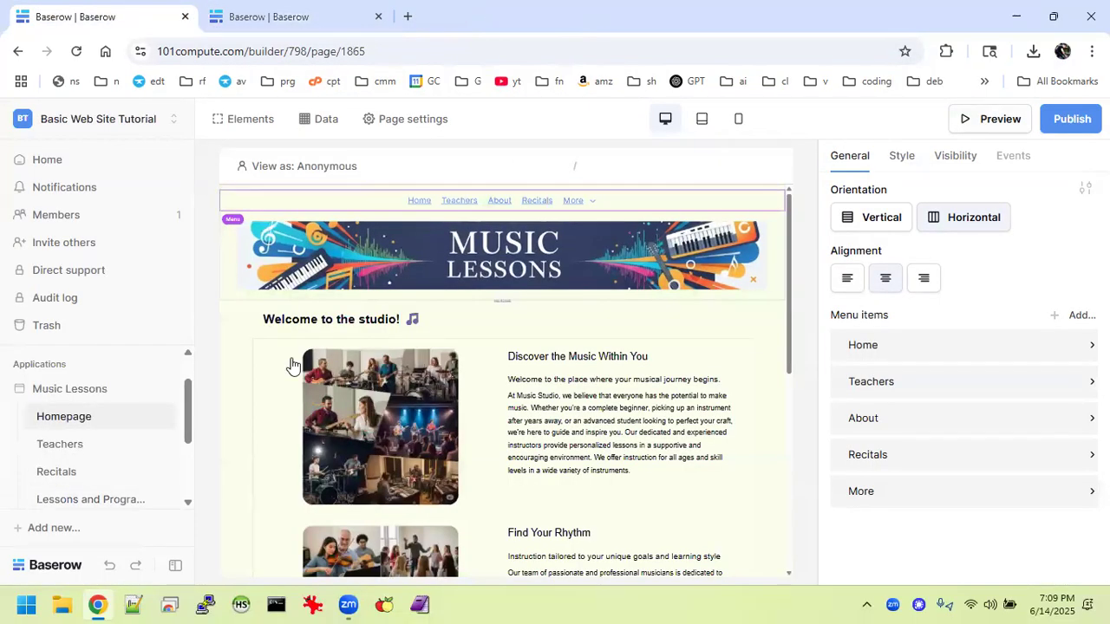
pyautogui.scroll(-1, 532, 412)
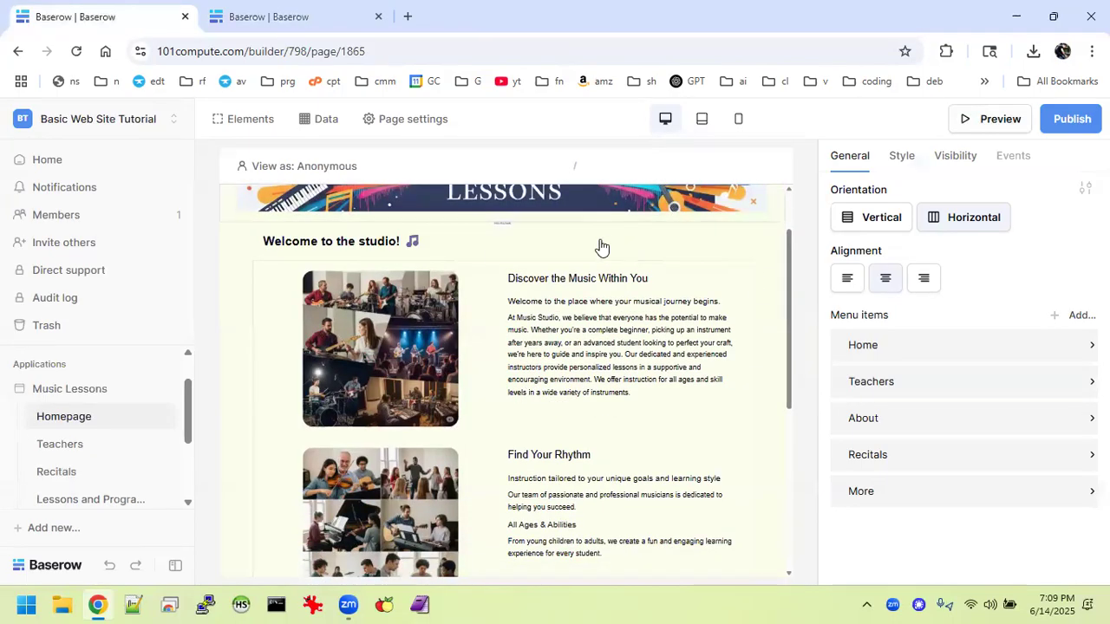
pyautogui.scroll(1, 548, 241)
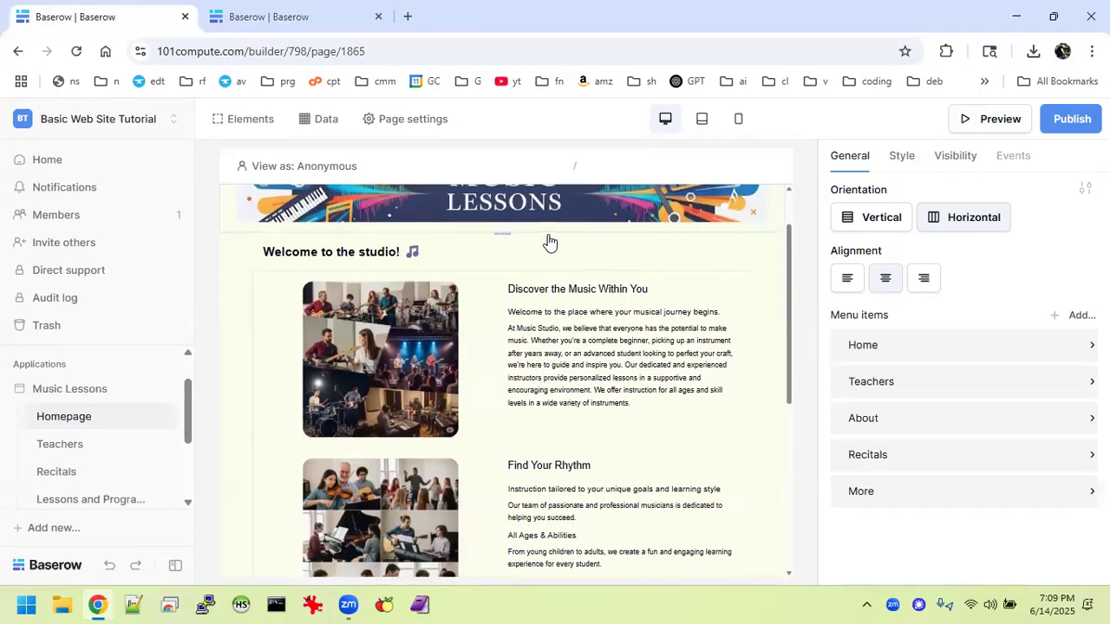
pyautogui.click(424, 261)
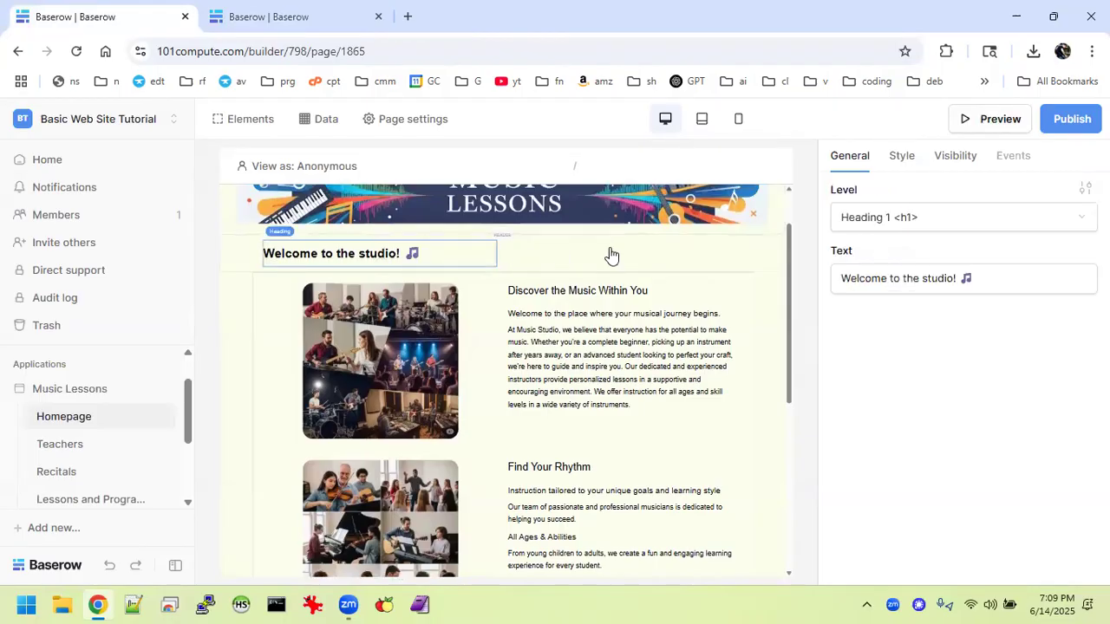
pyautogui.click(995, 280)
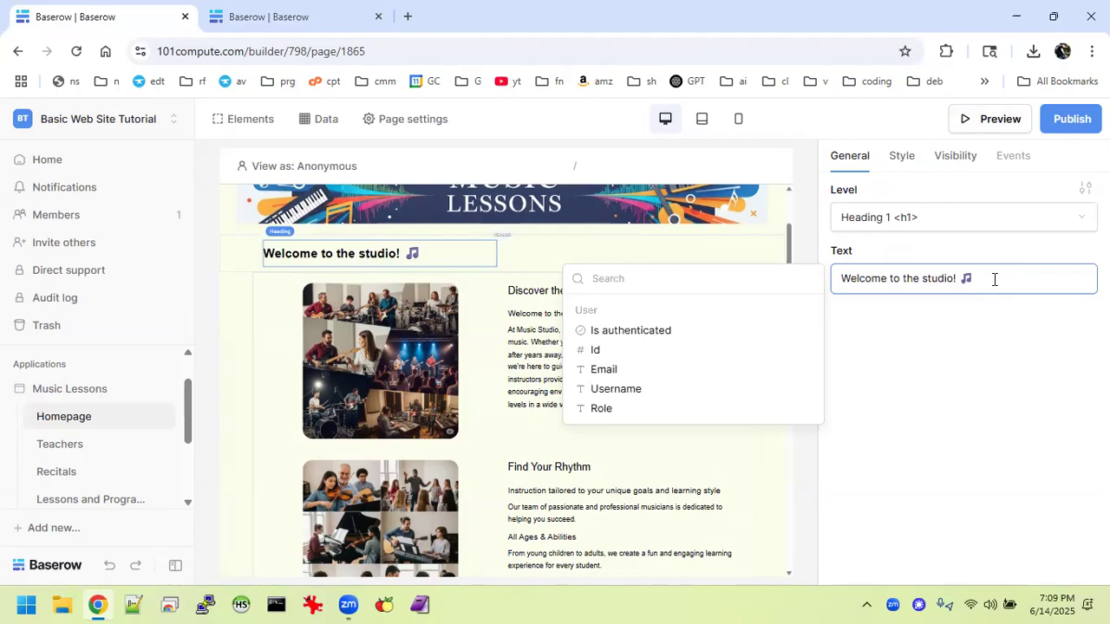
pyautogui.moveTo(966, 286); pyautogui.dragTo(958, 287)
pyautogui.click(1002, 277)
pyautogui.rightClick(775, 247)
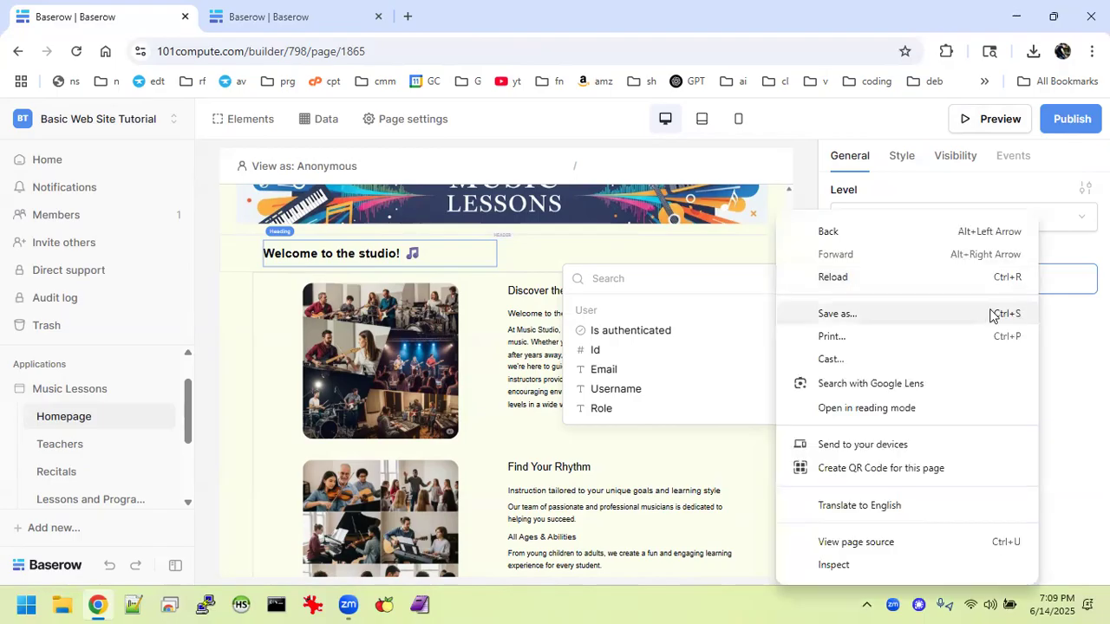
pyautogui.click(1048, 282)
pyautogui.moveTo(1046, 278); pyautogui.dragTo(828, 282)
pyautogui.hotkey('ctrl', 'c')
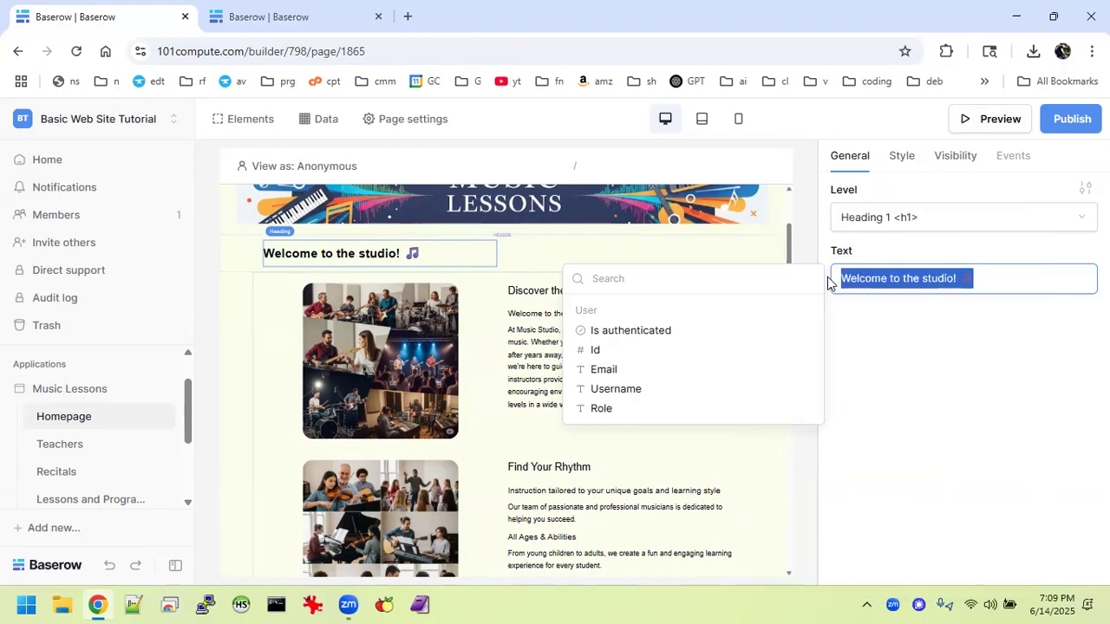
# Add a Heading element below the header of the new site's Lessons and Programs page with the text "Welcome to the studio! 🎵".
pyautogui.click(321, 12)
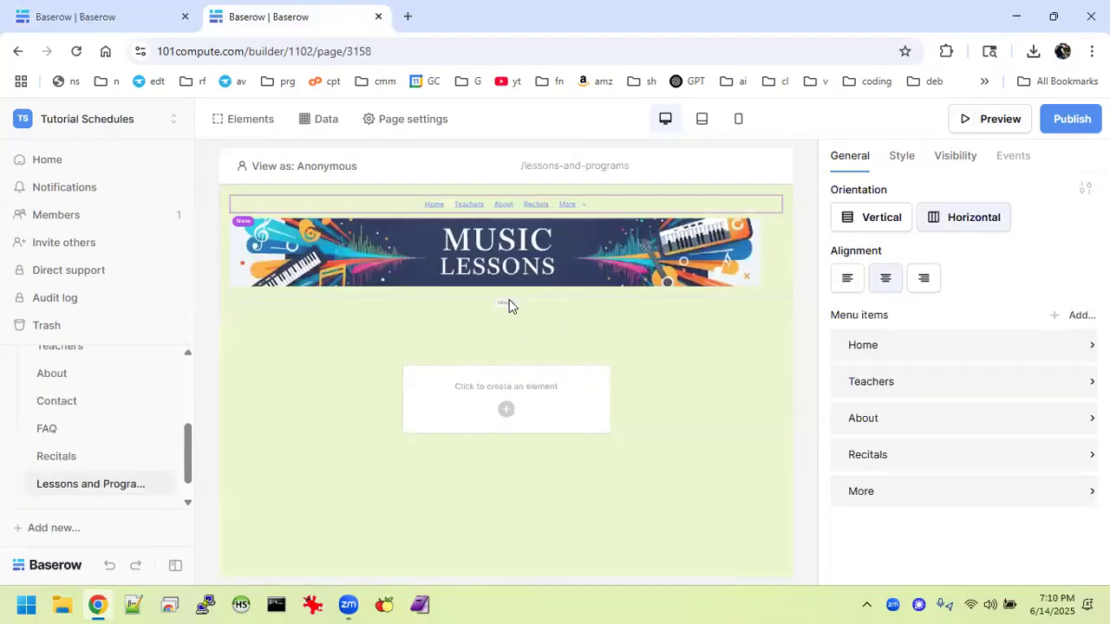
pyautogui.click(506, 411)
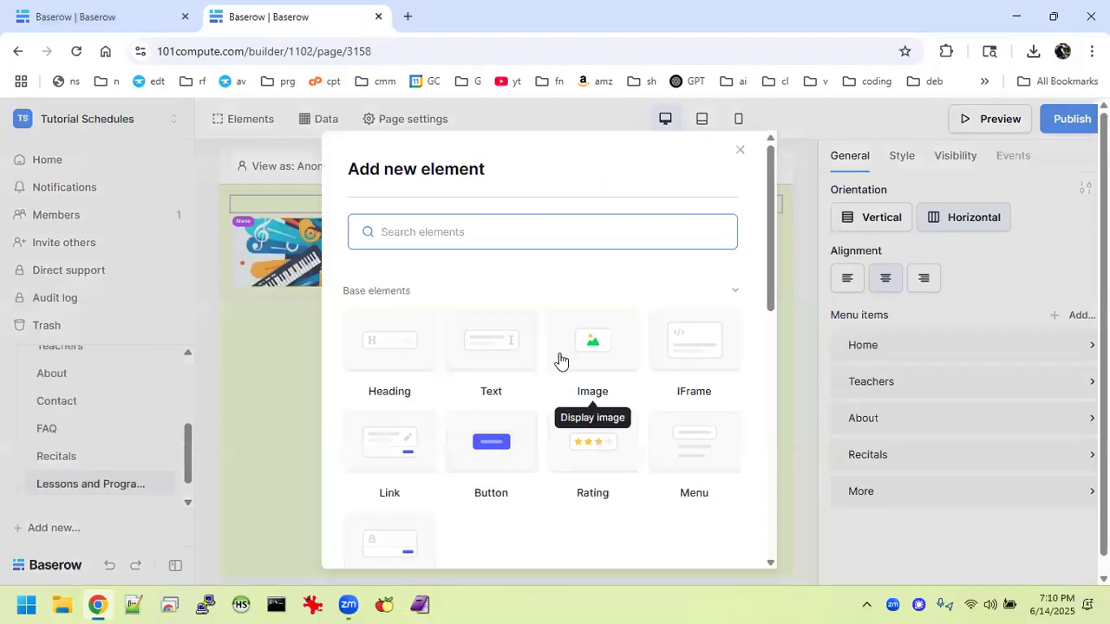
pyautogui.click(411, 357)
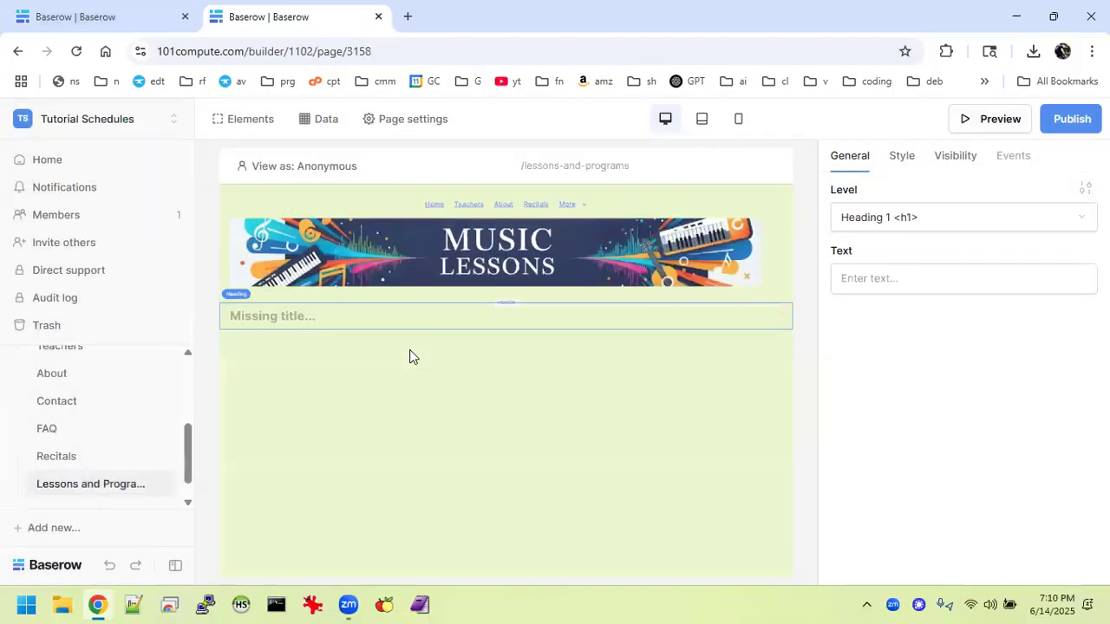
pyautogui.click(908, 272)
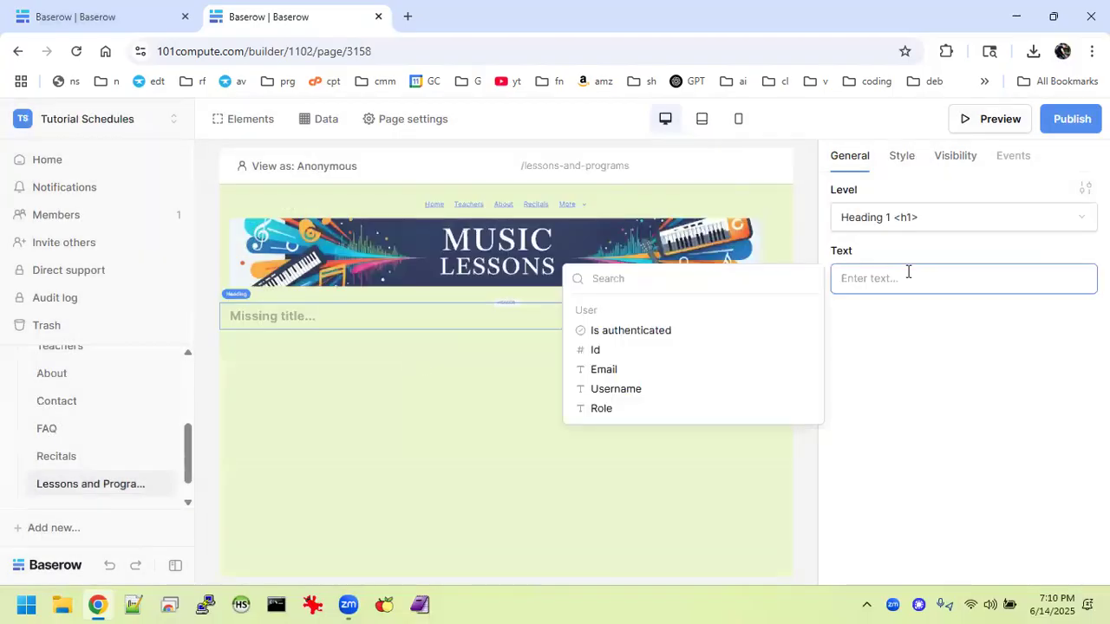
pyautogui.hotkey('ctrl', 'v')
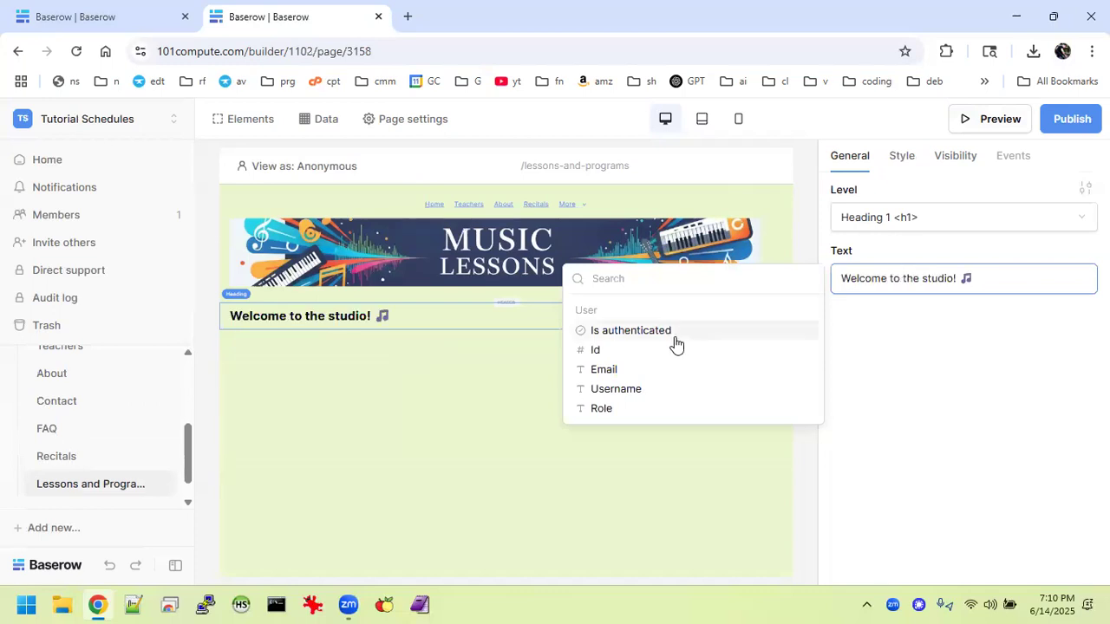
pyautogui.click(398, 319)
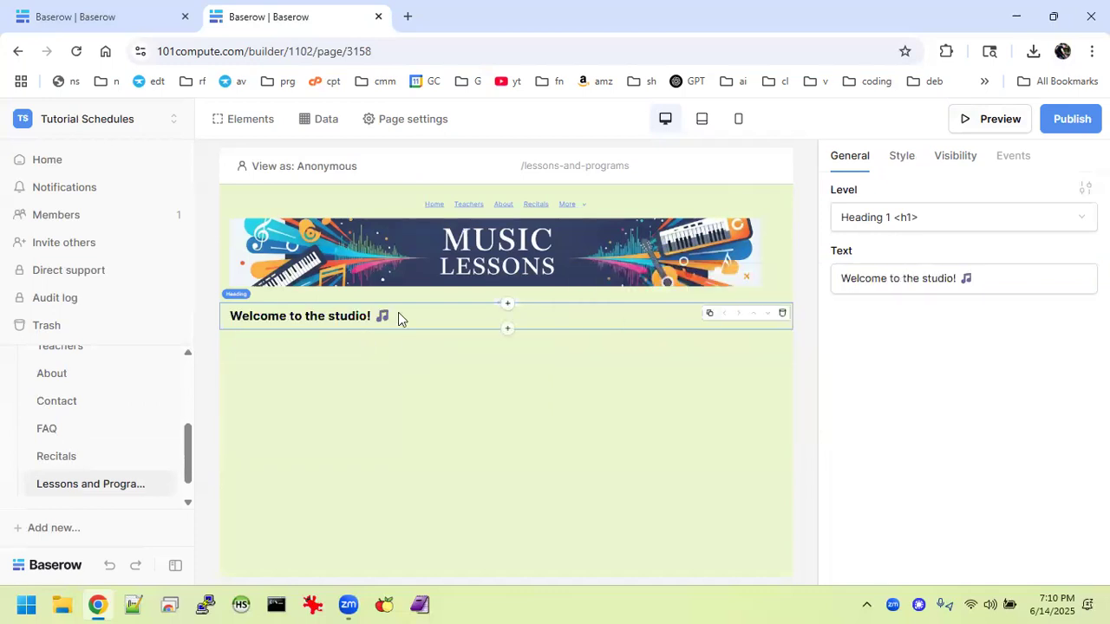
# Search Google for "music emoji", copy the Musical Note emoji from Emojipedia, and return to the new site's builder.
pyautogui.click(407, 18)
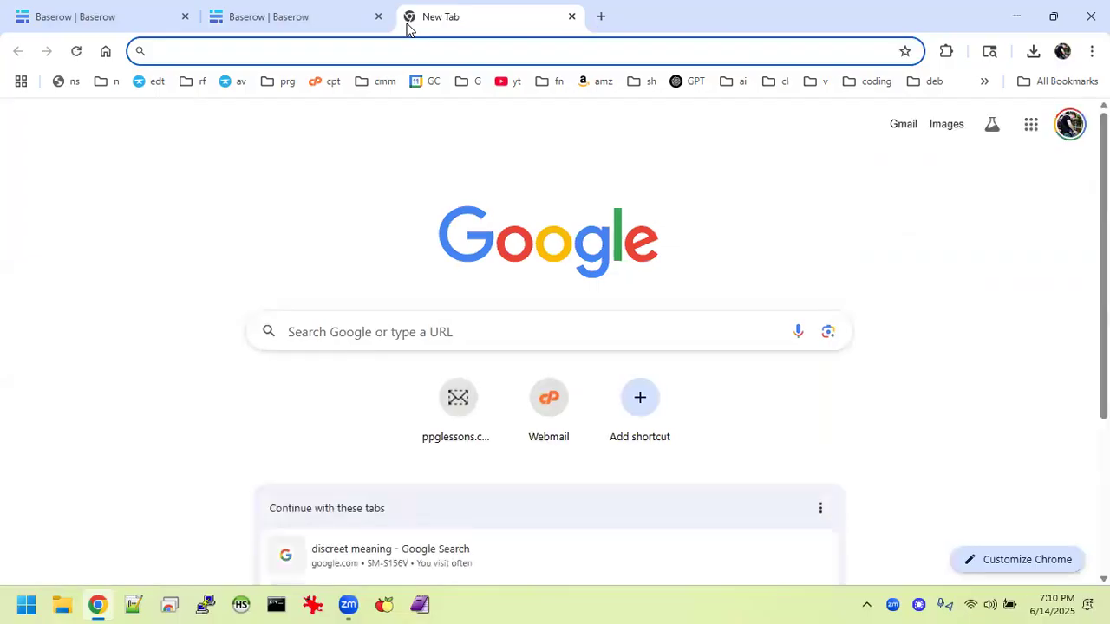
pyautogui.write('music emoji')
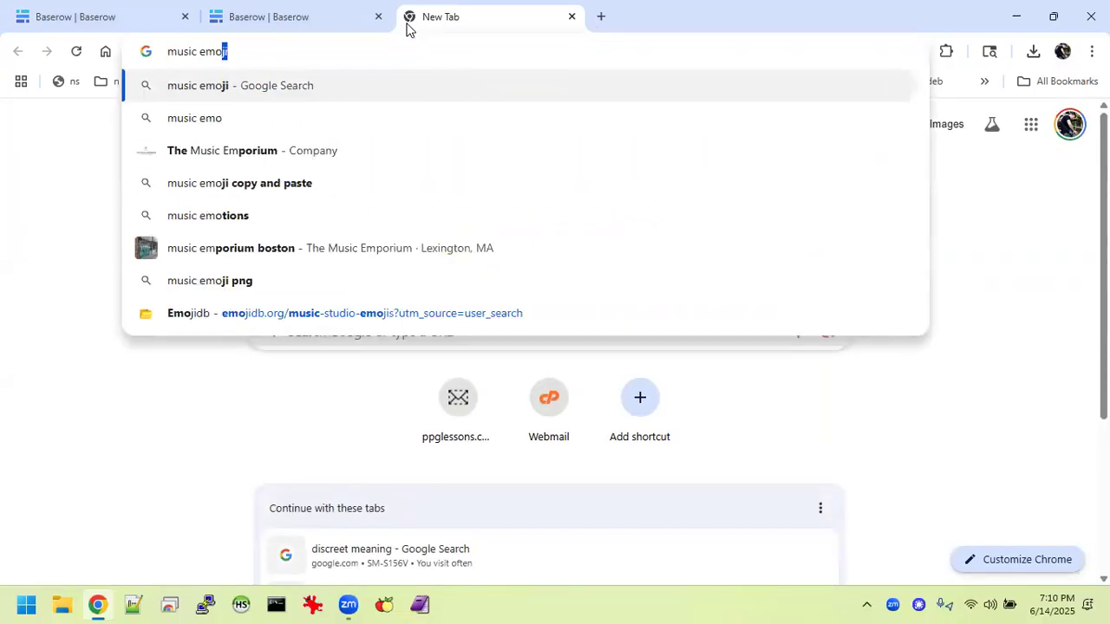
pyautogui.press('Return')
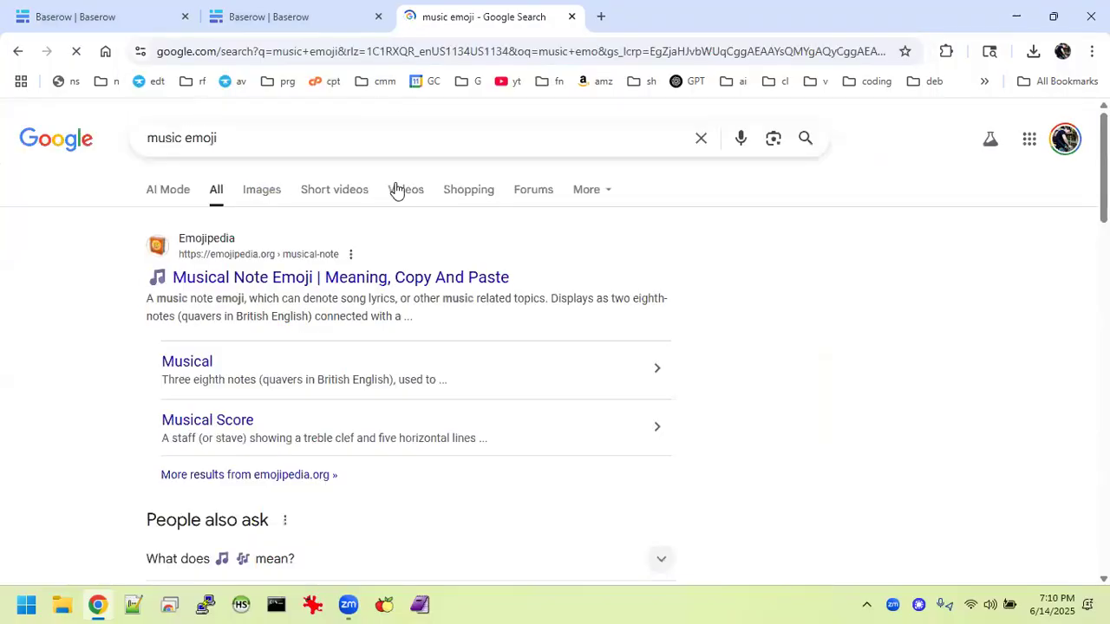
pyautogui.click(267, 292)
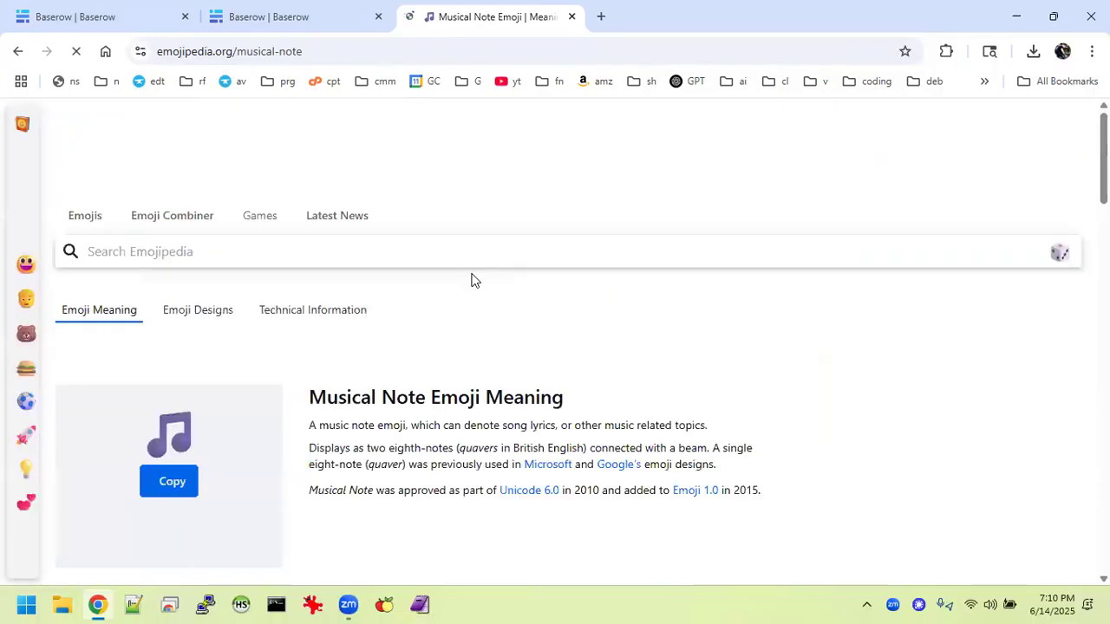
pyautogui.scroll(-1, 405, 367)
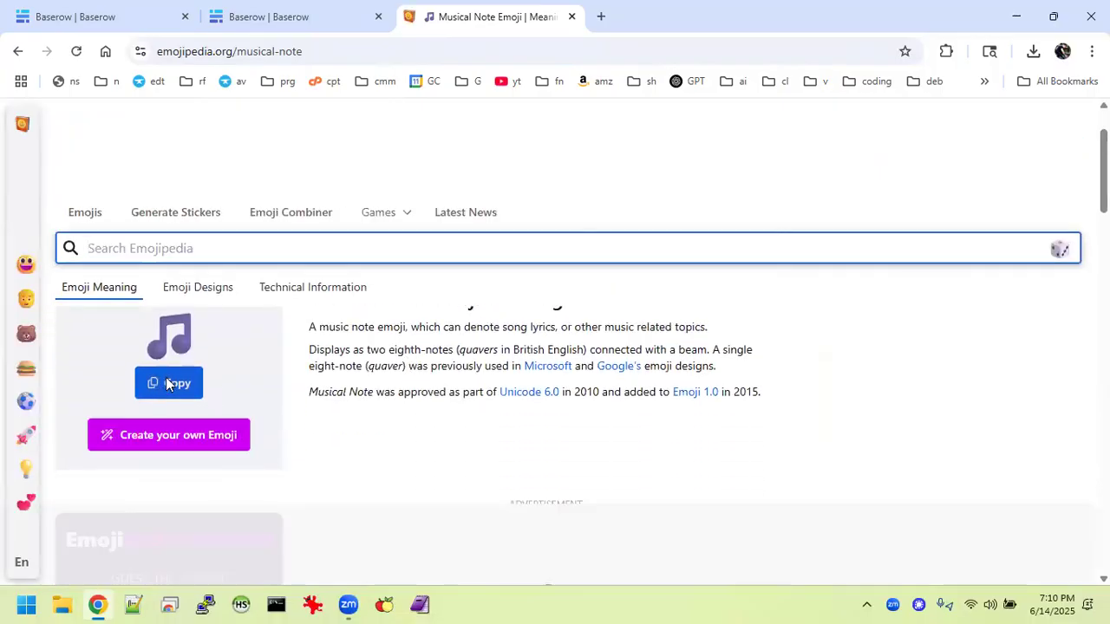
pyautogui.click(170, 384)
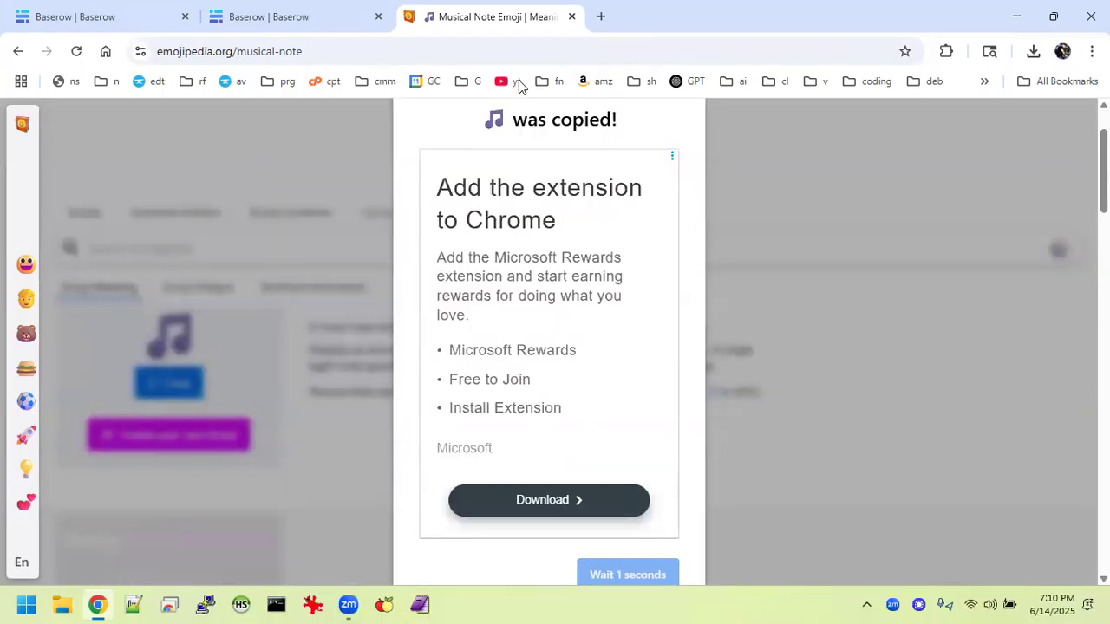
pyautogui.click(312, 25)
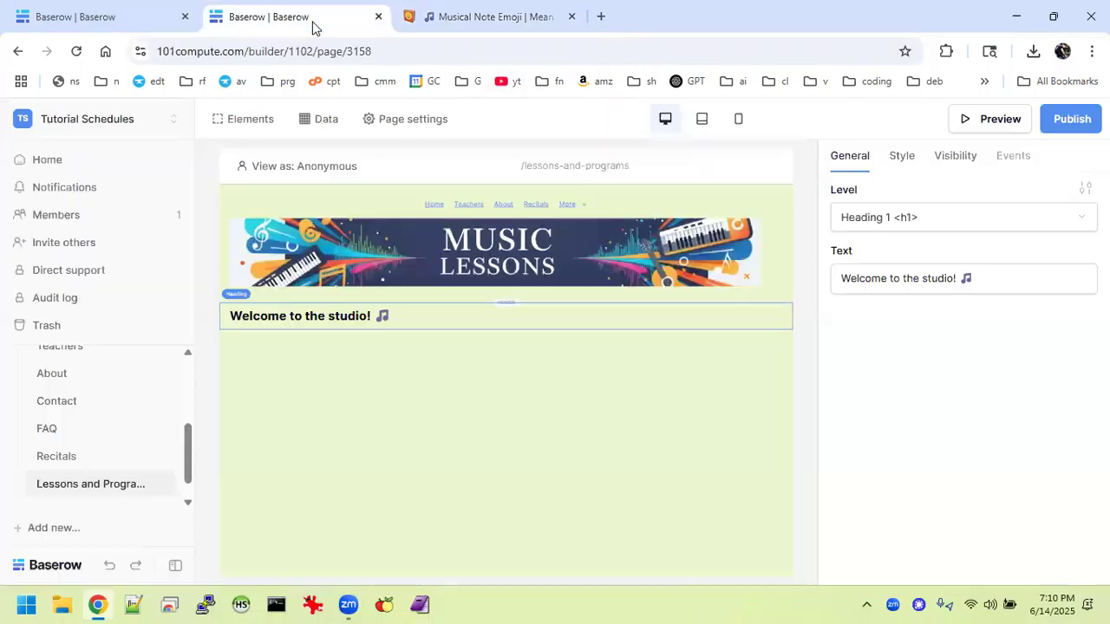
# Paste the copied Musical Note emoji at the end of the welcome heading's text, and remove the extra emoji.
pyautogui.click(993, 277)
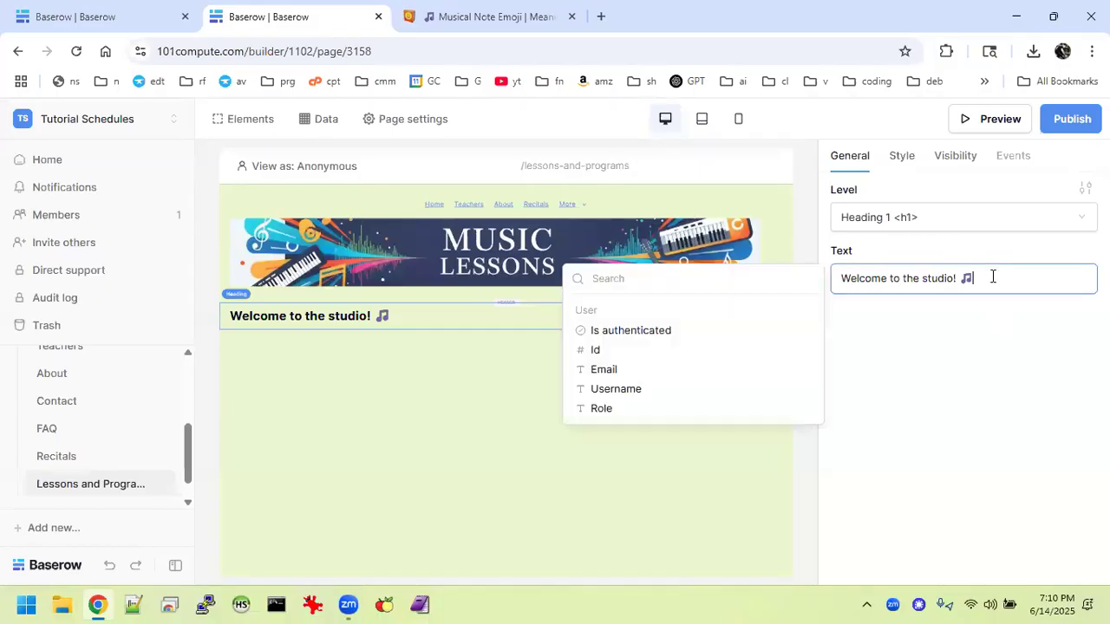
pyautogui.hotkey('ctrl', 'v')
pyautogui.press('BackSpace')
pyautogui.click(980, 370)
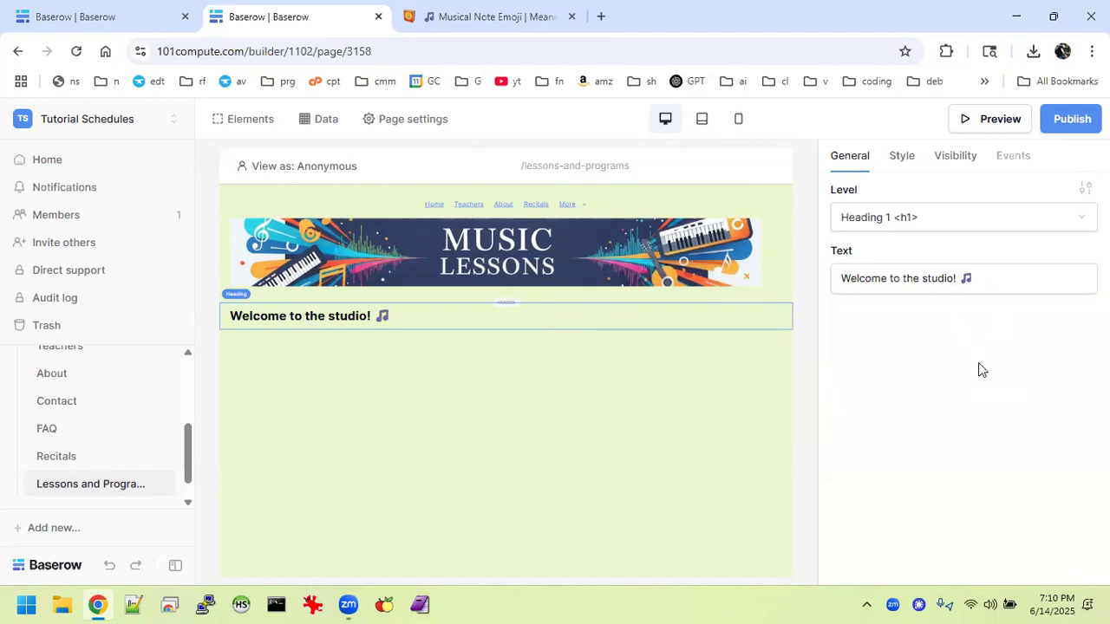
pyautogui.hotkey('alt', 'Tab')
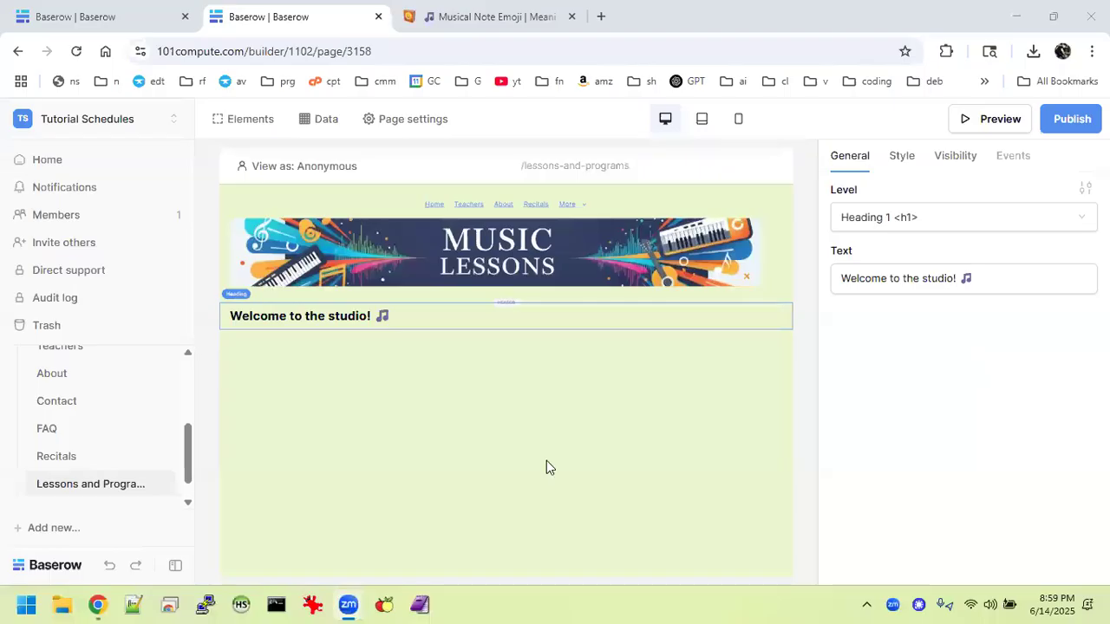
# Examine how the original site's homepage arranges its container, columns, image and Markdown text below the welcome heading.
pyautogui.click(96, 16)
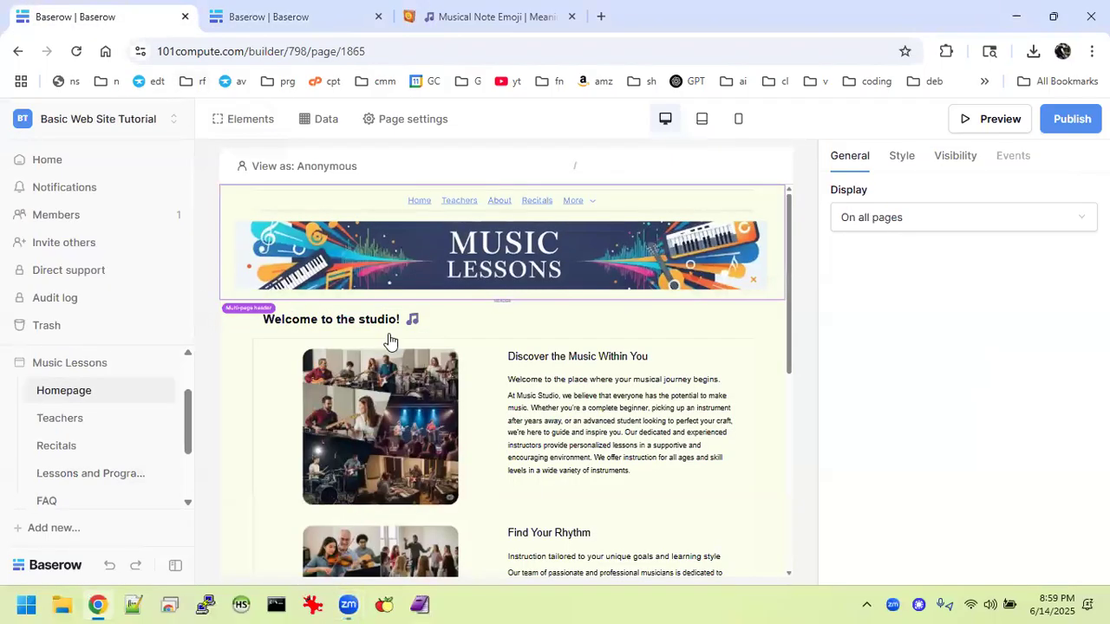
pyautogui.scroll(-1, 583, 434)
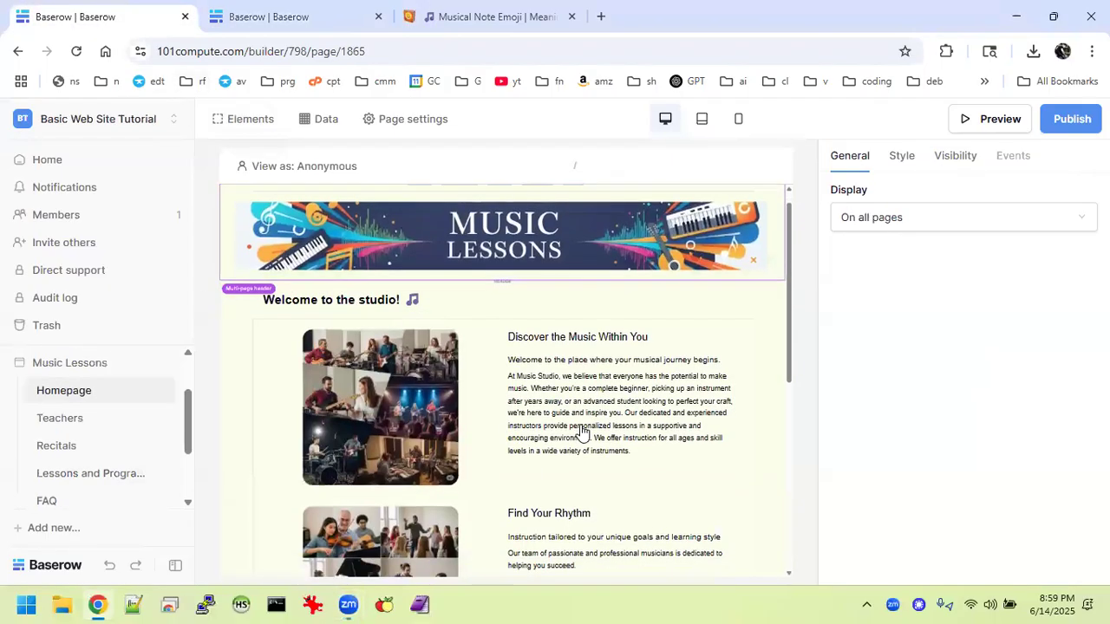
pyautogui.click(746, 346)
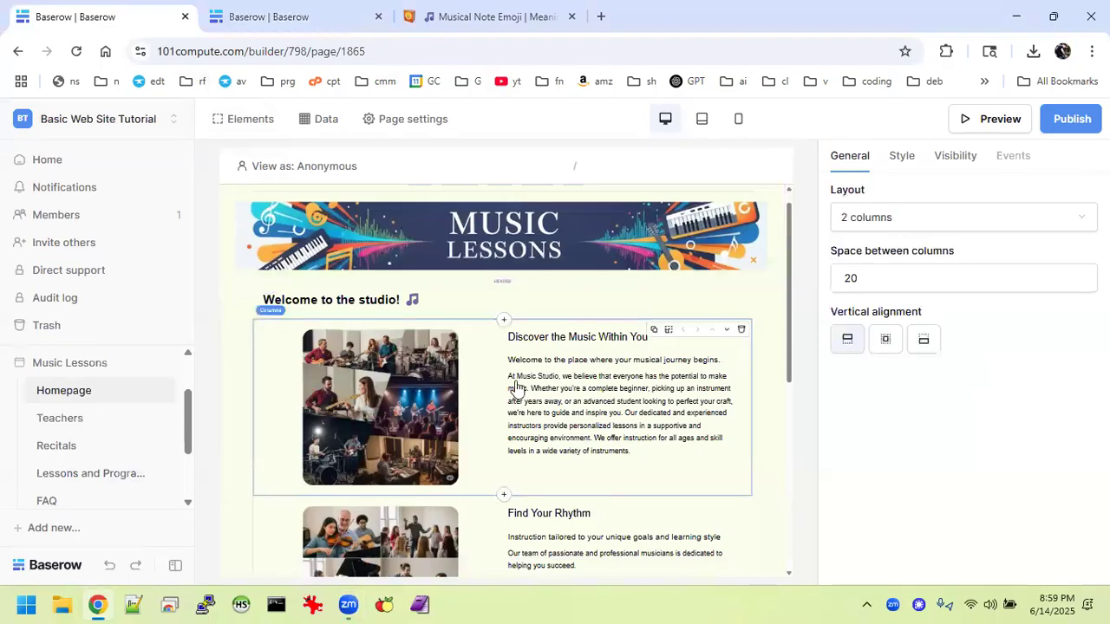
pyautogui.click(231, 373)
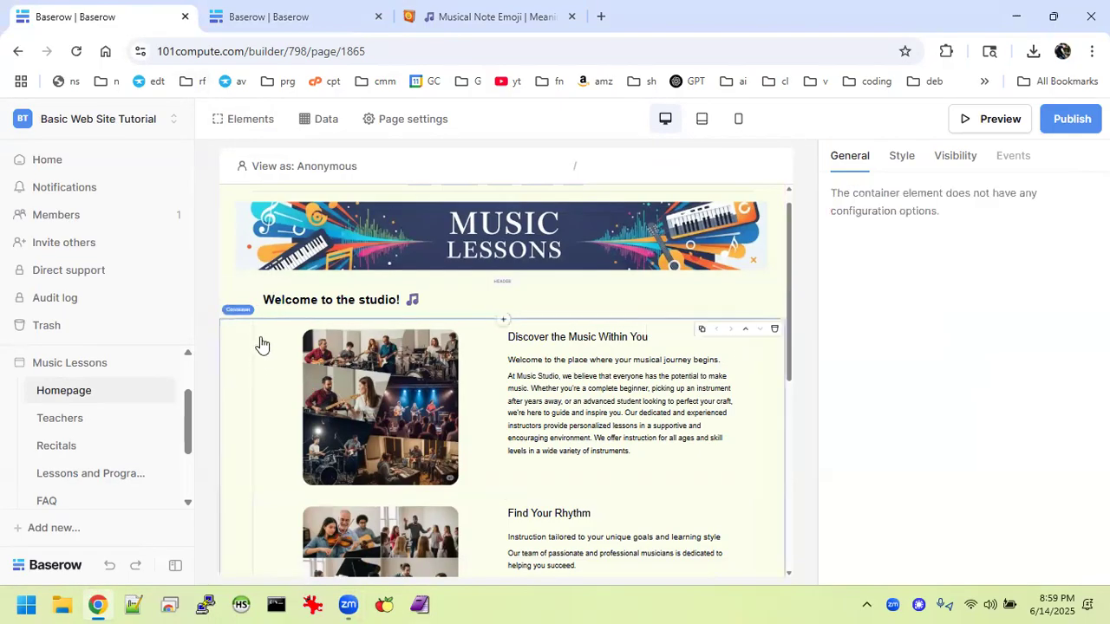
pyautogui.click(266, 366)
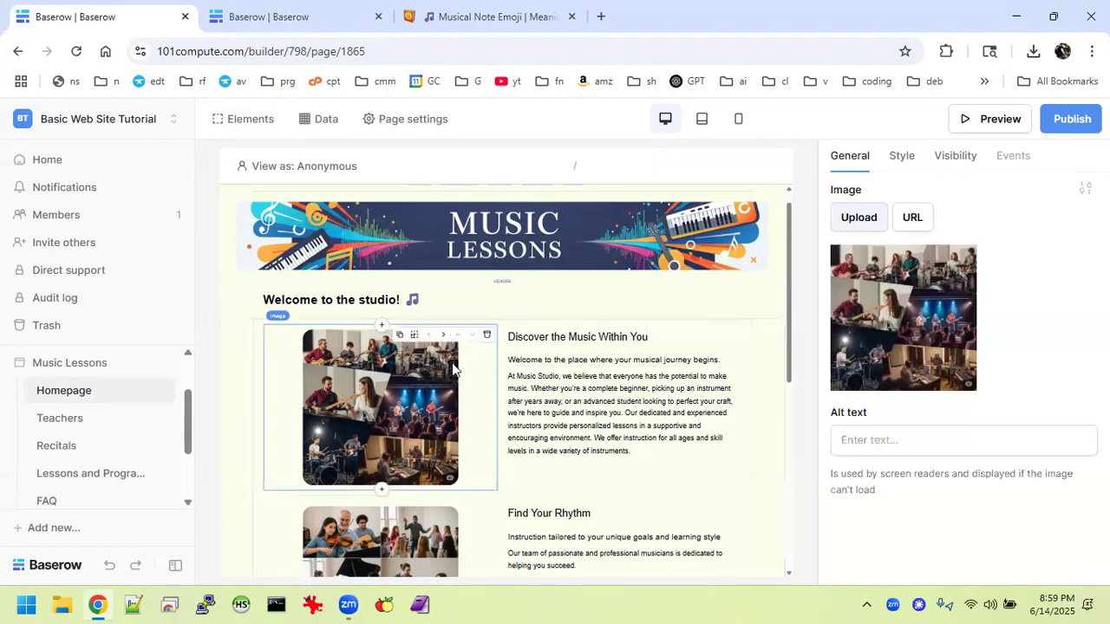
pyautogui.scroll(-1, 458, 411)
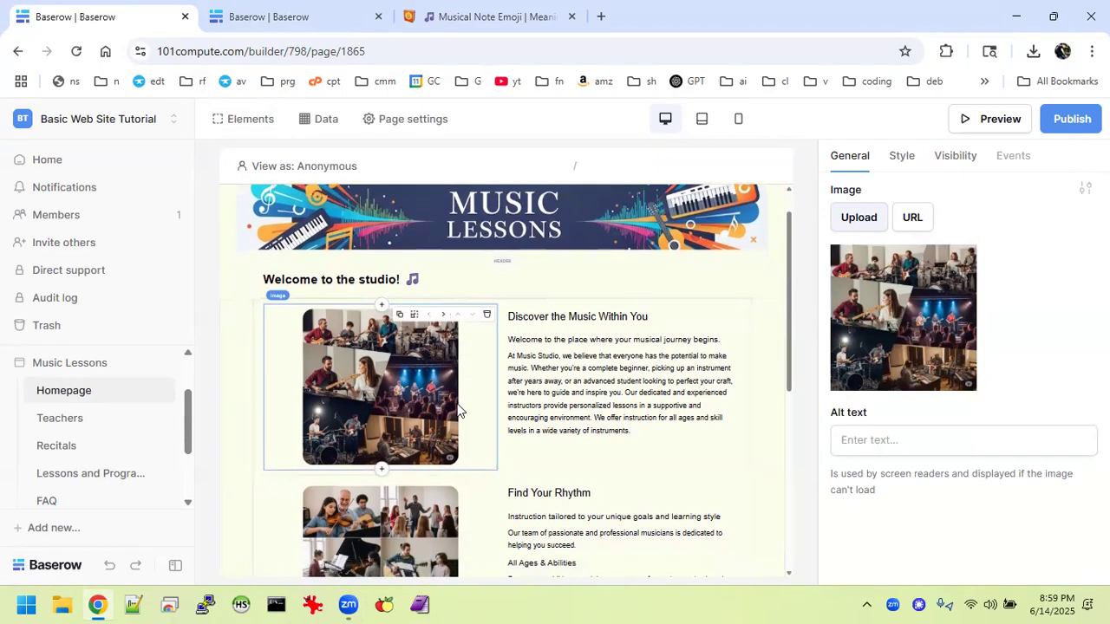
pyautogui.scroll(-1, 458, 412)
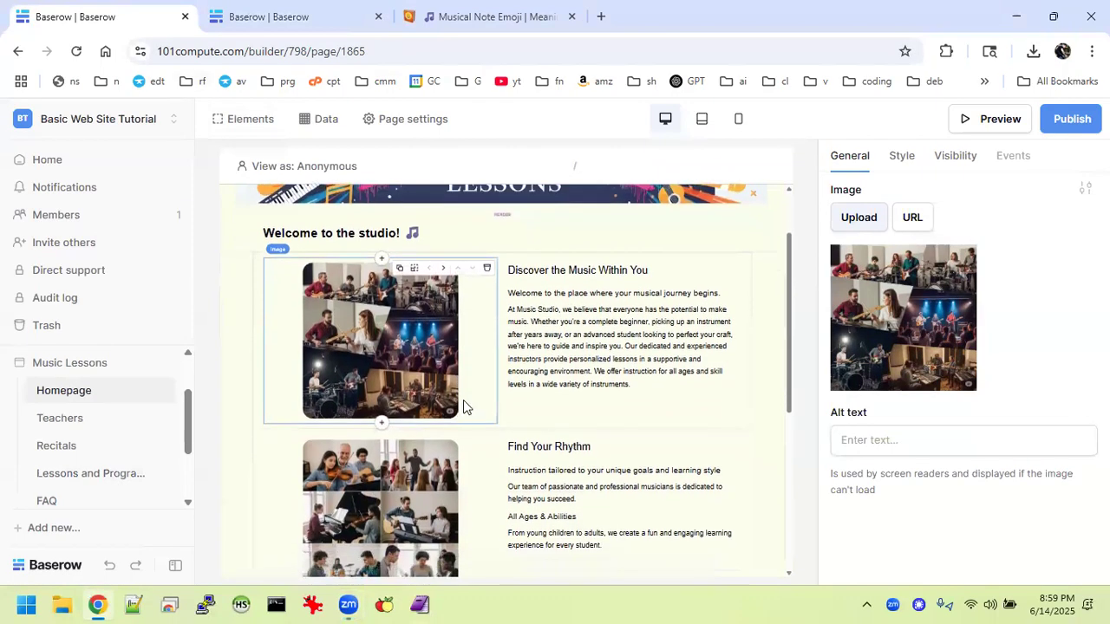
pyautogui.click(618, 372)
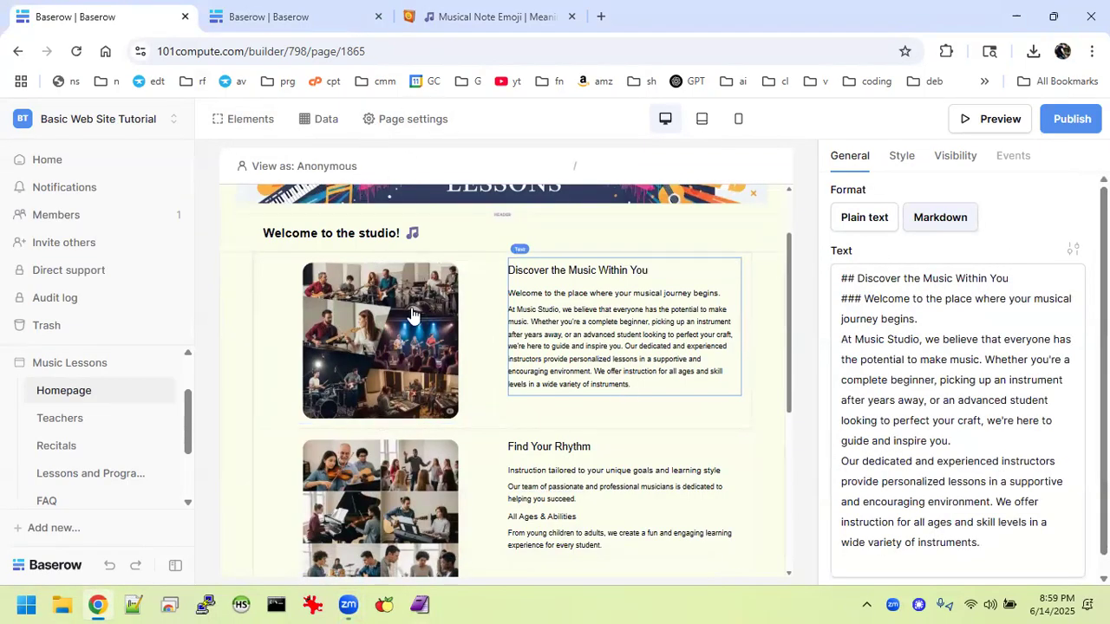
# Add a Container element below the welcome heading on the new site's Lessons and Programs page.
pyautogui.click(330, 7)
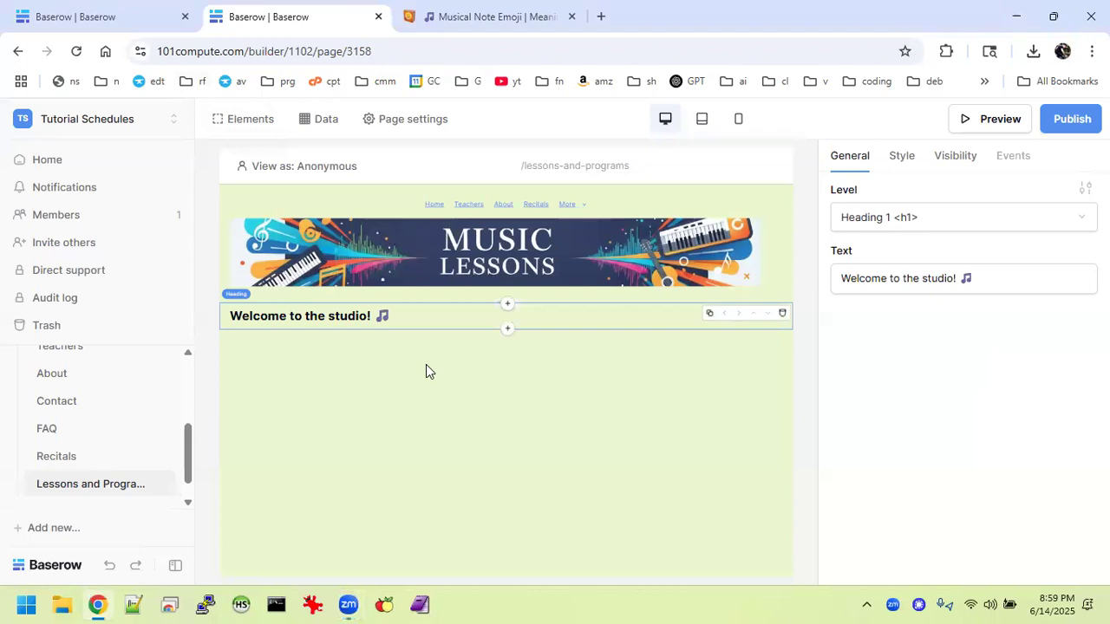
pyautogui.click(507, 329)
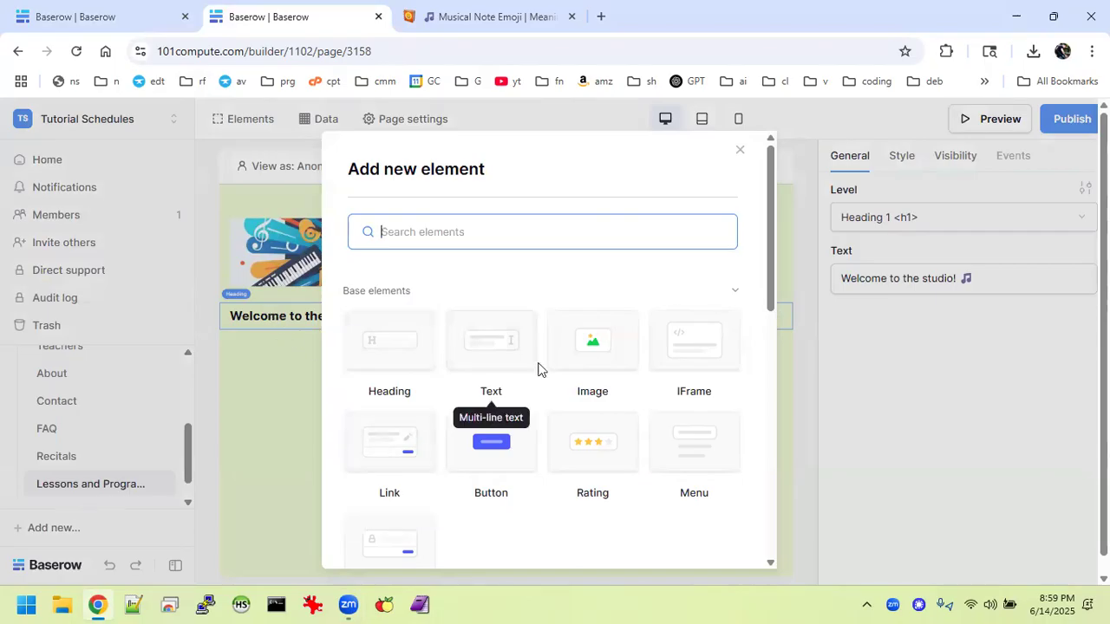
pyautogui.scroll(-1, 556, 408)
pyautogui.scroll(-2, 556, 405)
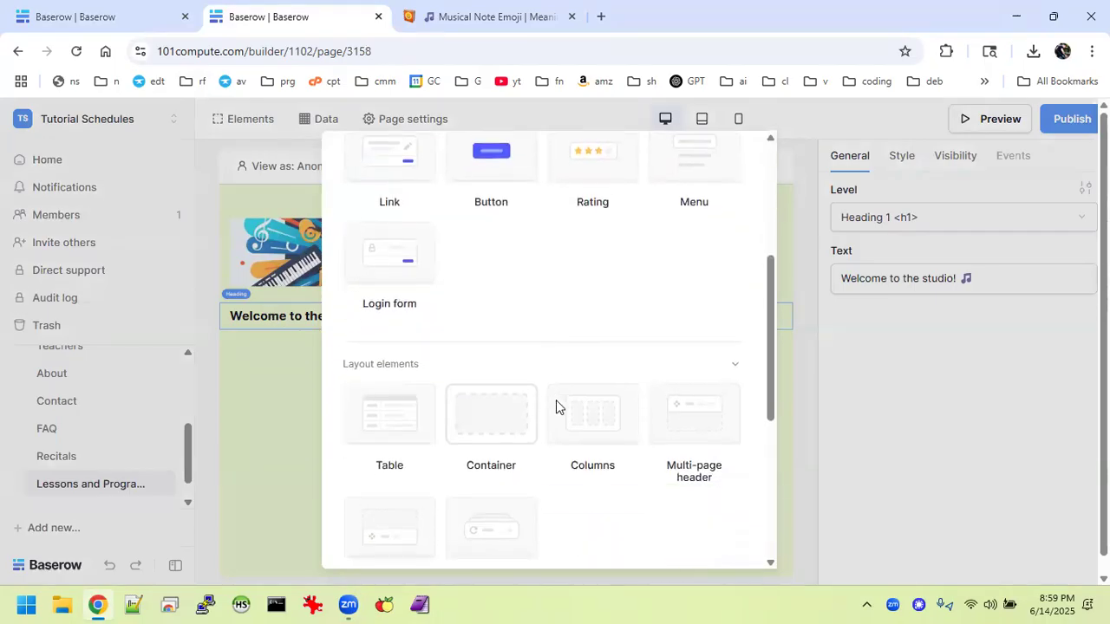
pyautogui.click(496, 404)
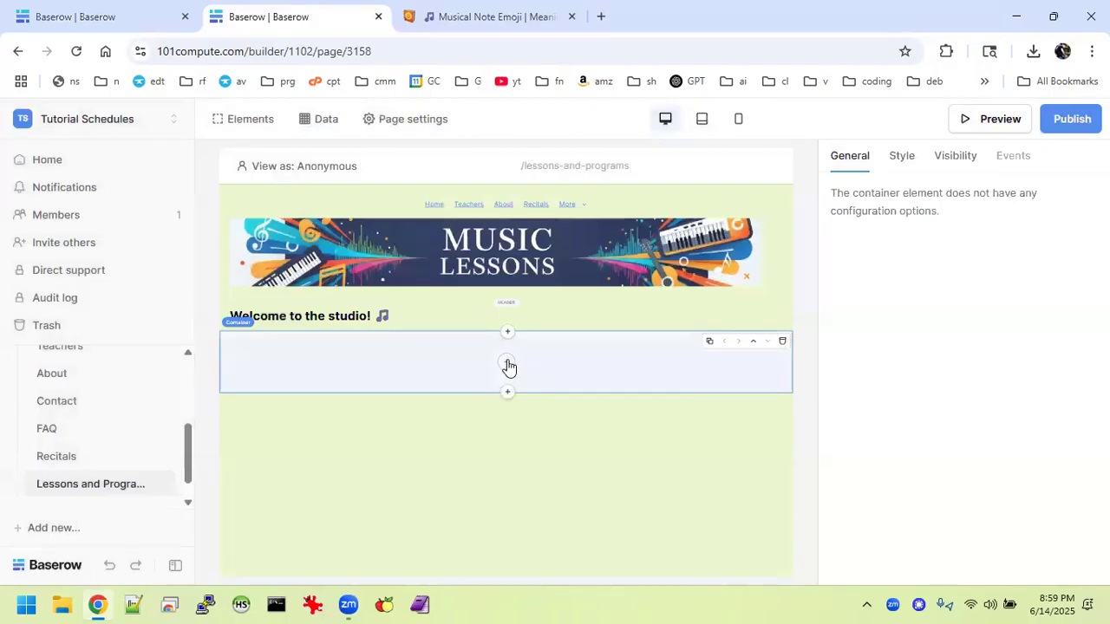
# Add a Columns element inside the new container and set its layout to 2 columns.
pyautogui.click(507, 365)
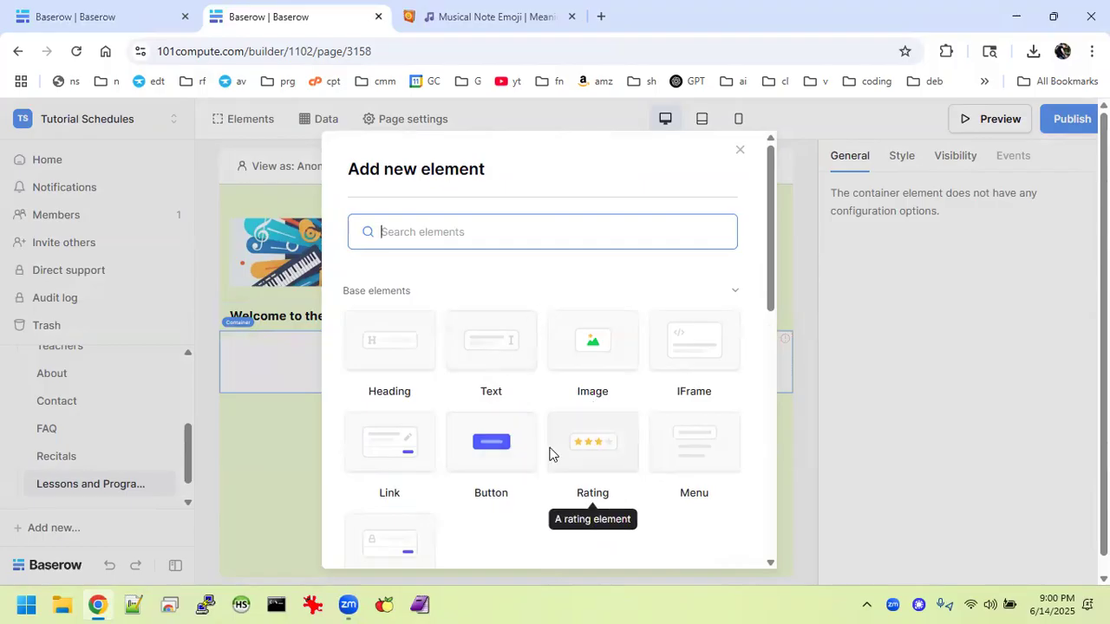
pyautogui.scroll(-2, 553, 415)
pyautogui.scroll(-3, 553, 416)
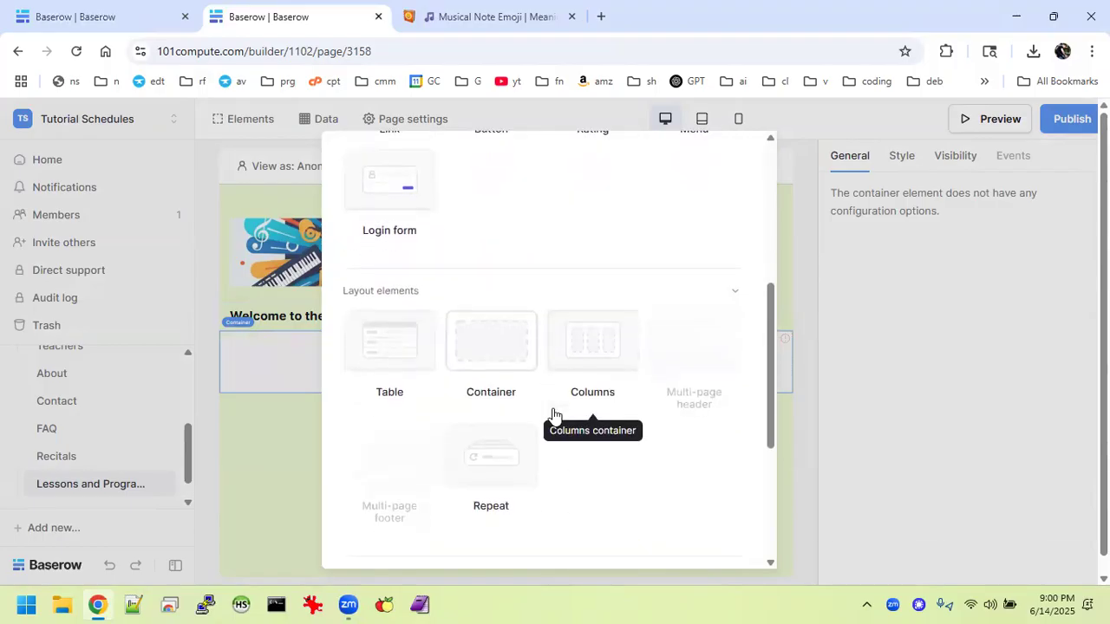
pyautogui.click(587, 364)
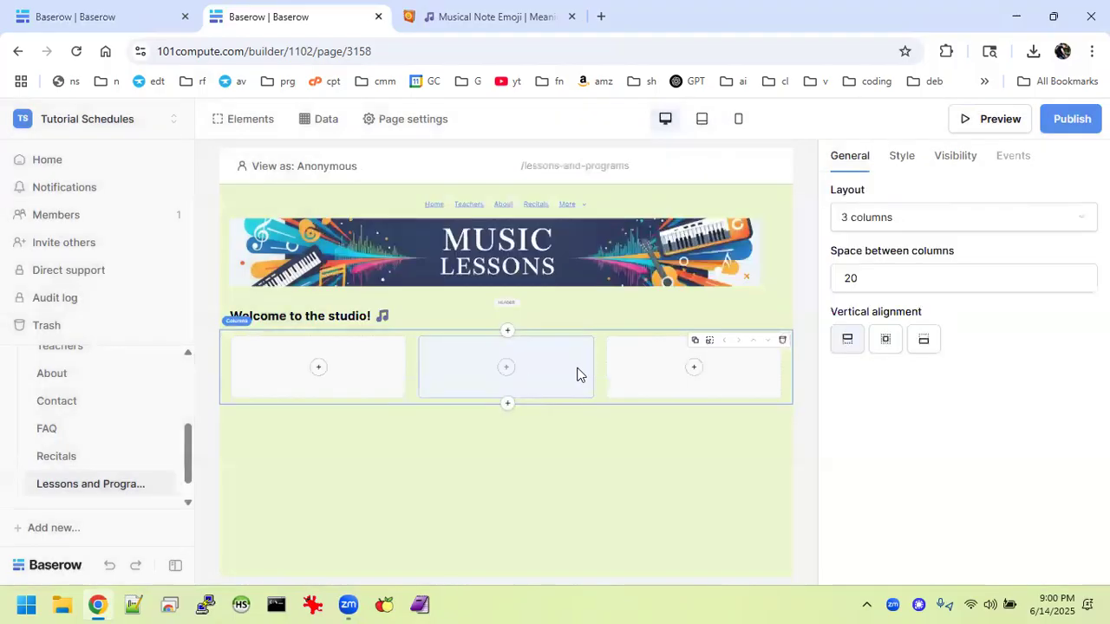
pyautogui.click(875, 215)
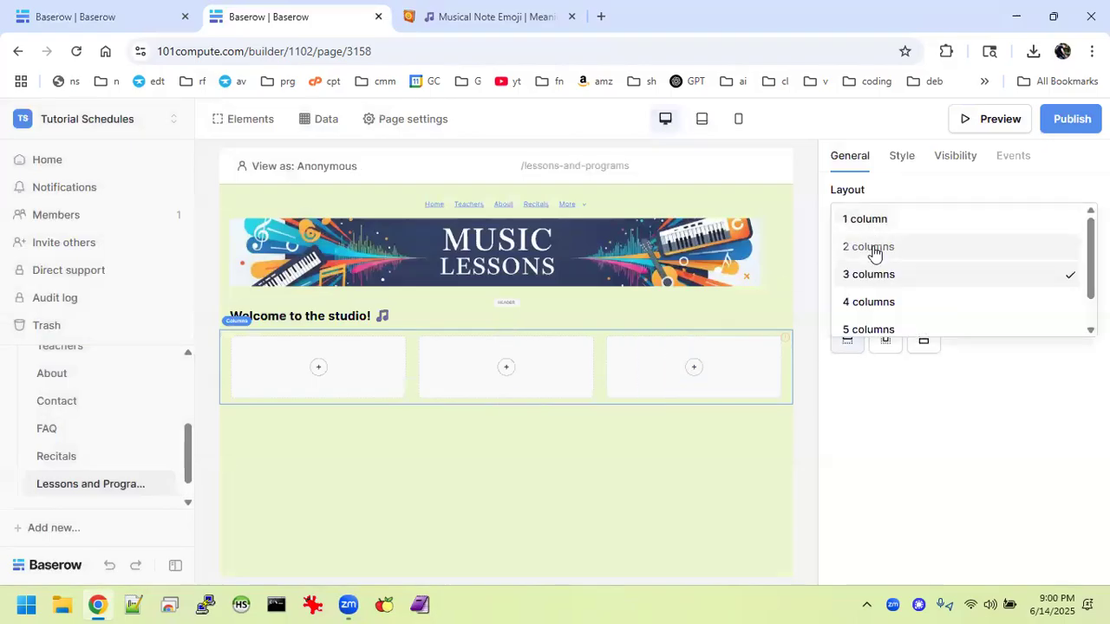
pyautogui.click(872, 248)
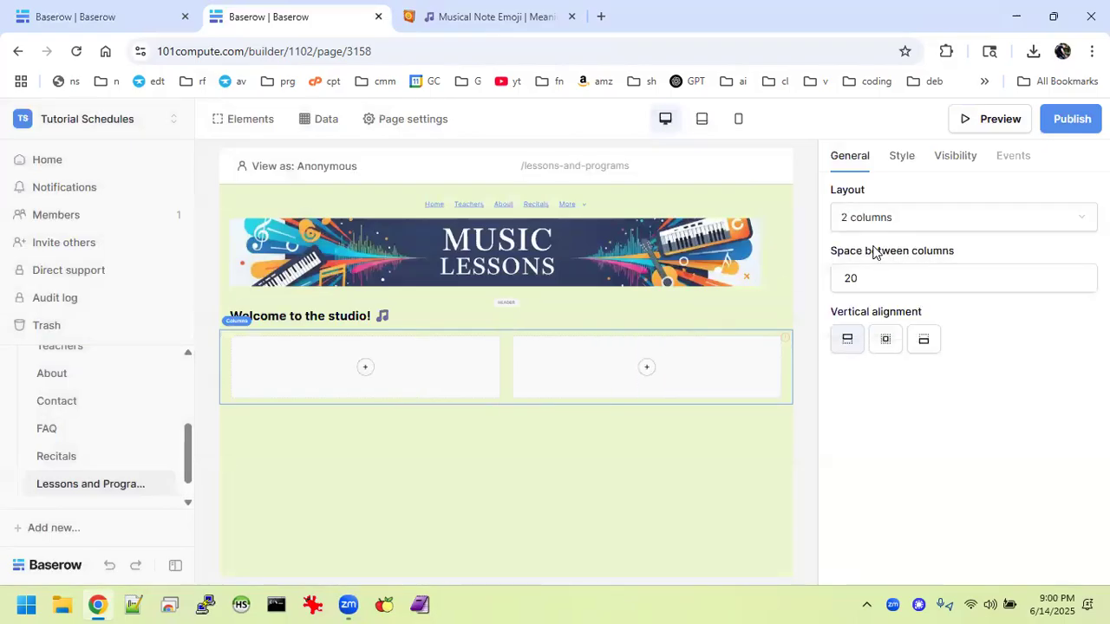
# Add an Image element to the first column with the "L3WPhmtvV4AmNxf…" PNG from Downloads, and delete that element.
pyautogui.click(368, 372)
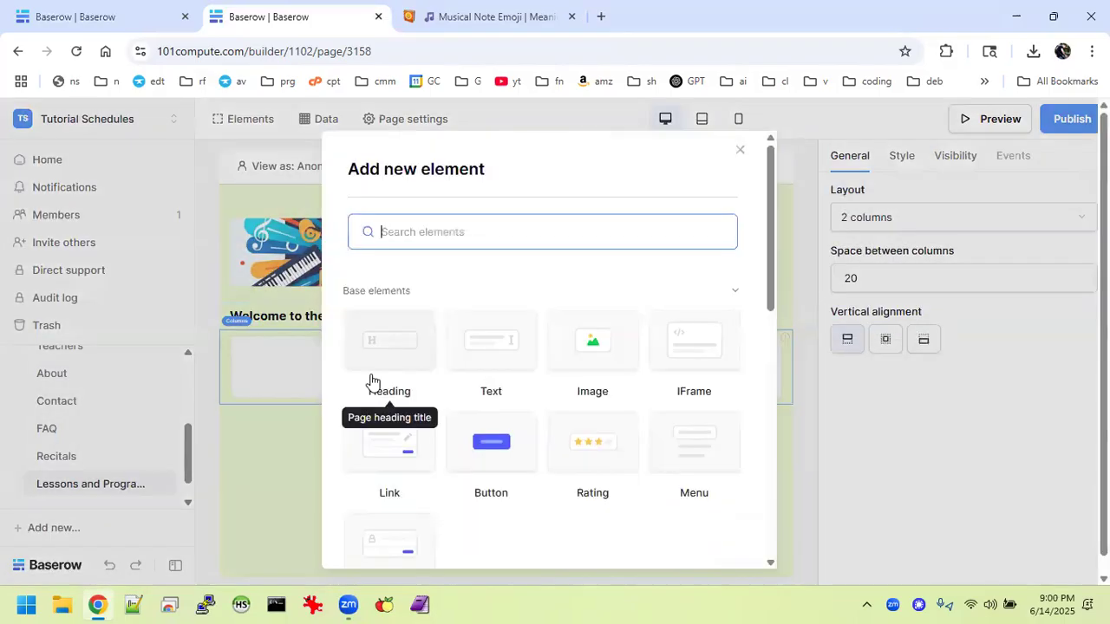
pyautogui.click(613, 337)
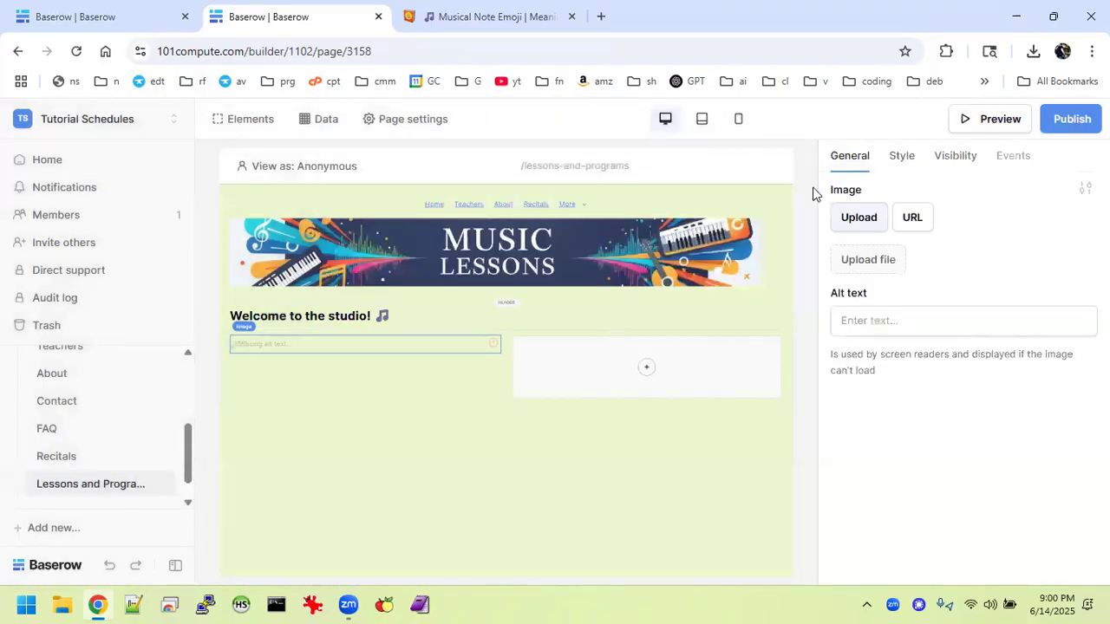
pyautogui.click(867, 257)
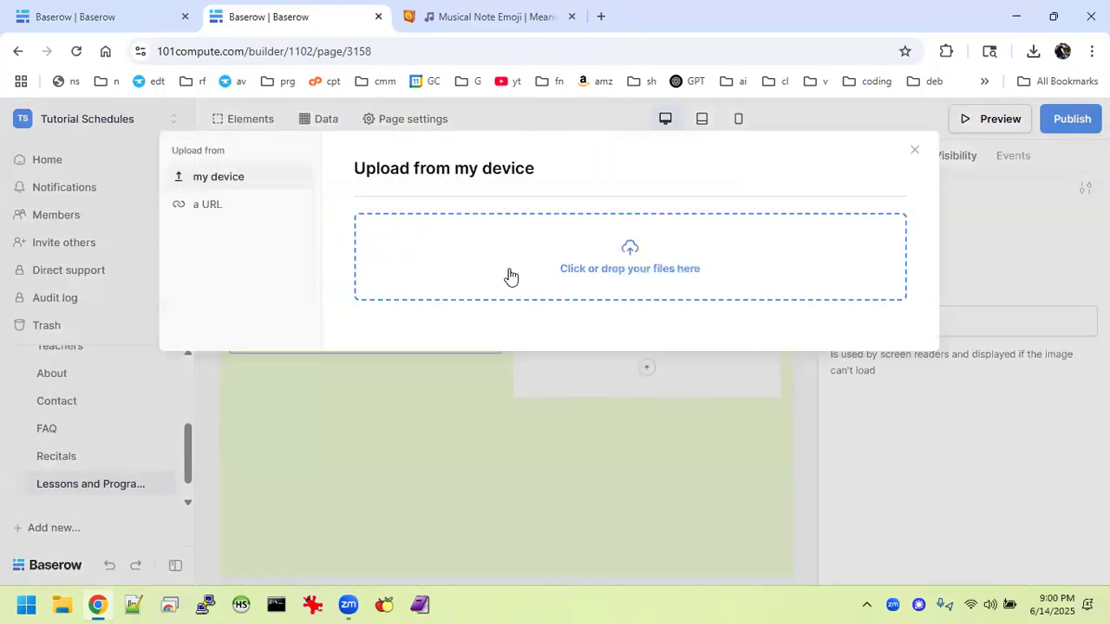
pyautogui.click(630, 253)
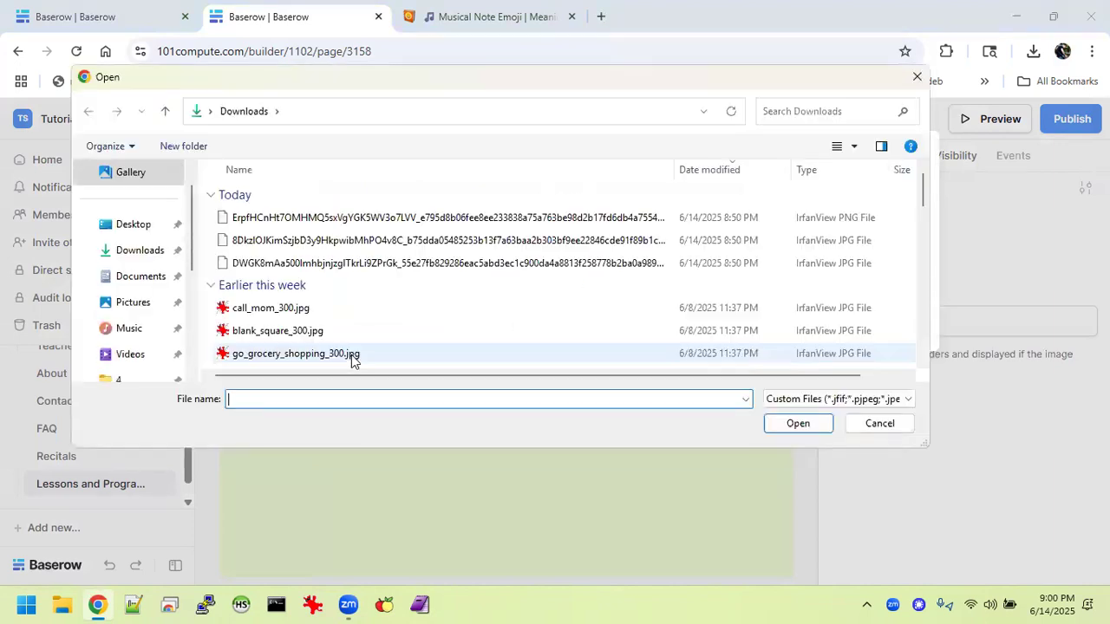
pyautogui.scroll(-2, 390, 295)
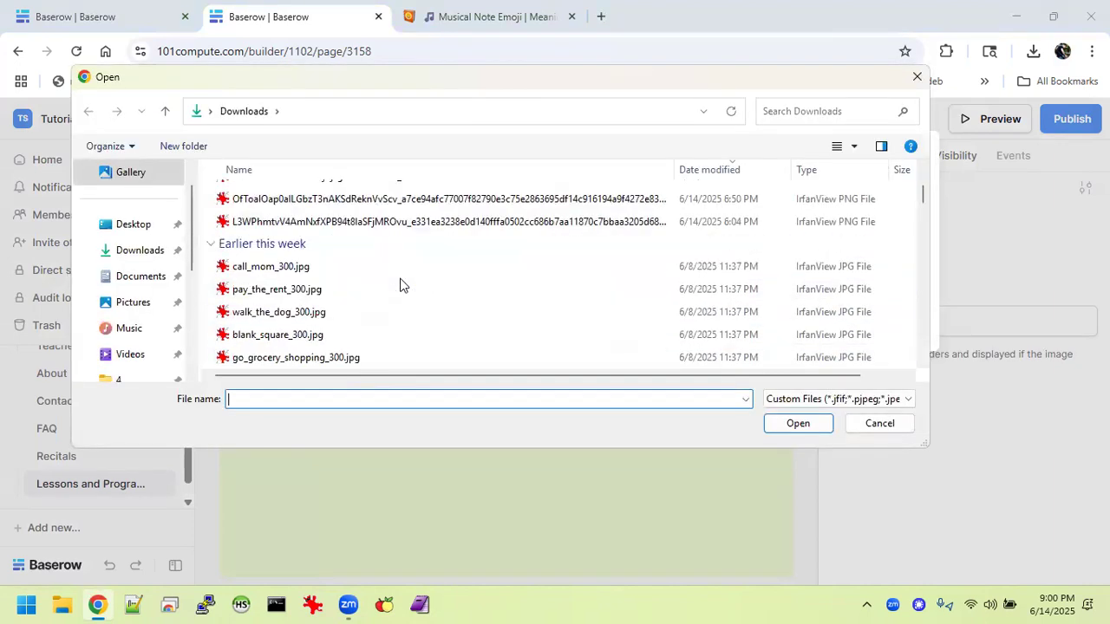
pyautogui.click(415, 224)
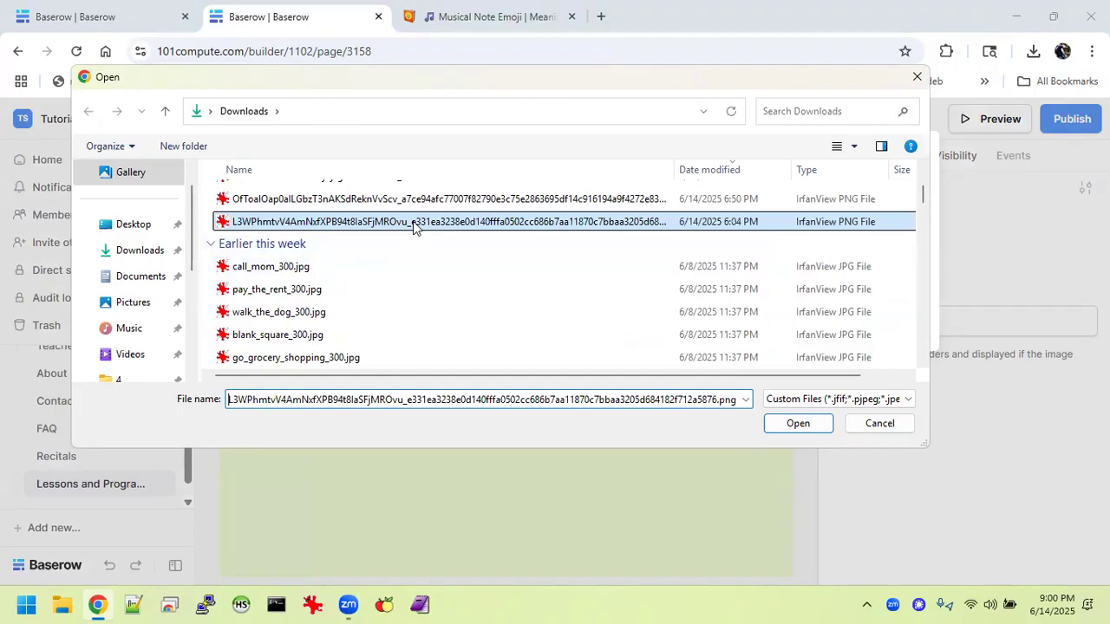
pyautogui.doubleClick(413, 221)
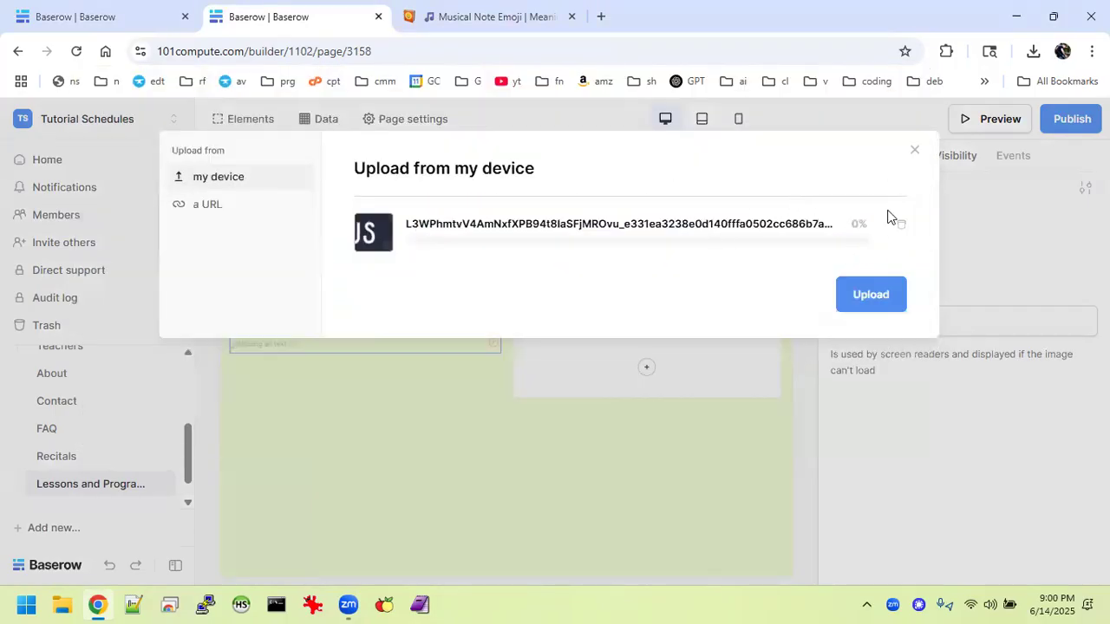
pyautogui.click(870, 295)
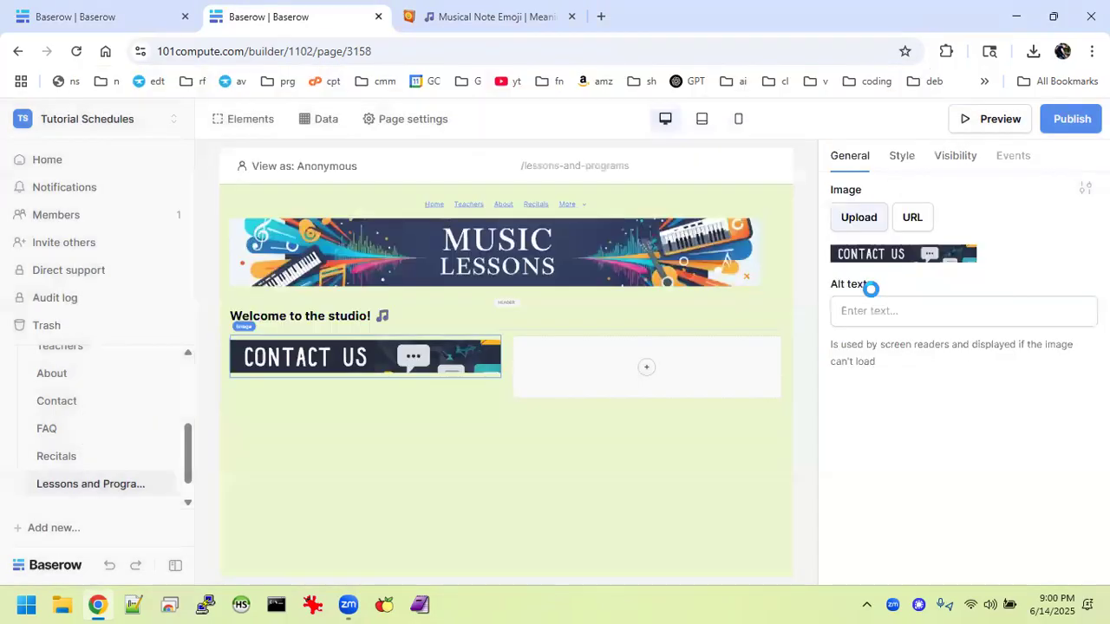
pyautogui.moveTo(477, 375)
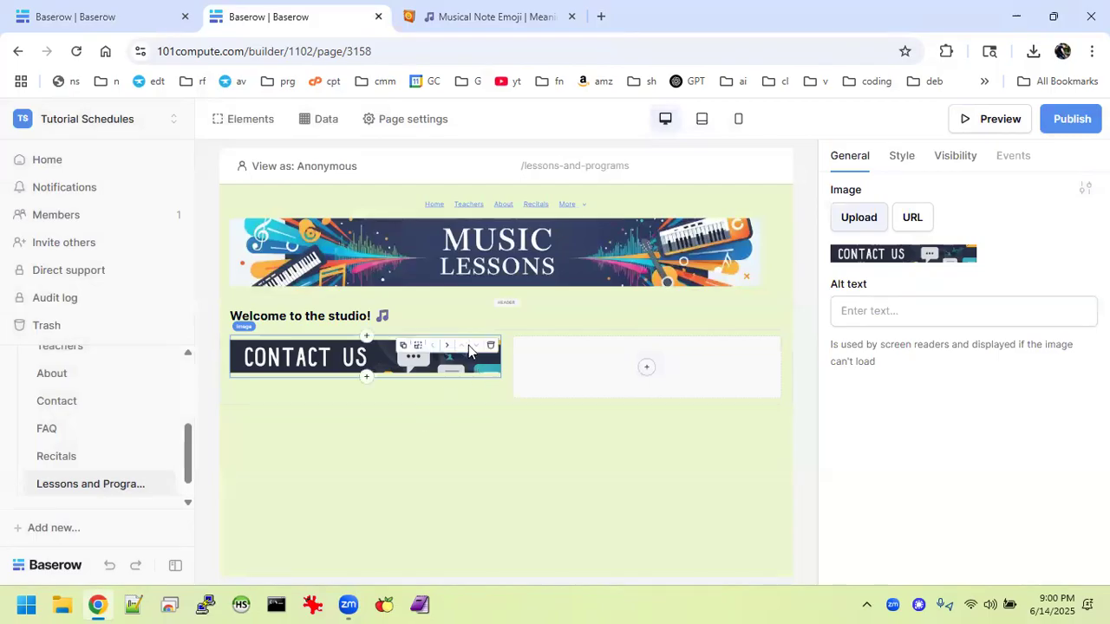
pyautogui.click(490, 345)
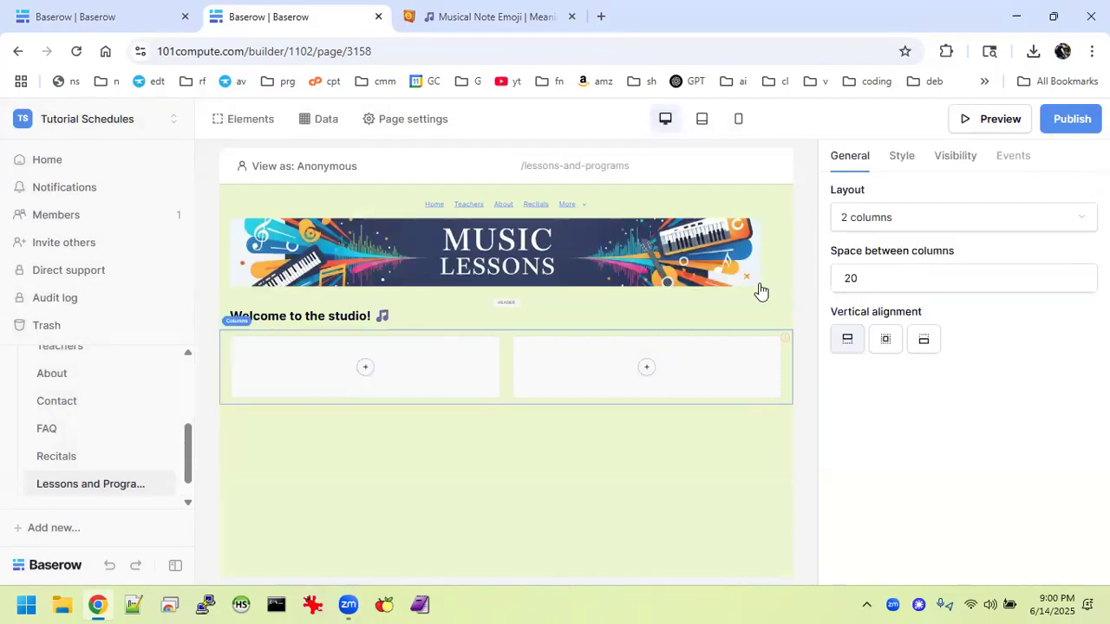
# Add an Image element to the first column and choose the "L3WPhmtvV4AmNxf…" PNG from Downloads for upload.
pyautogui.click(361, 369)
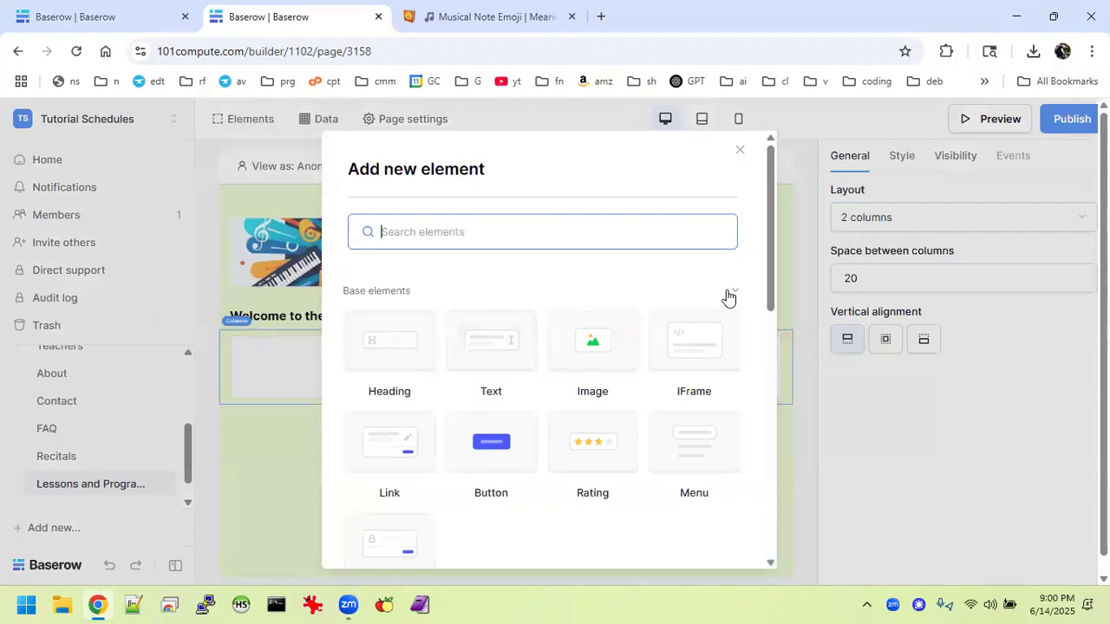
pyautogui.click(561, 347)
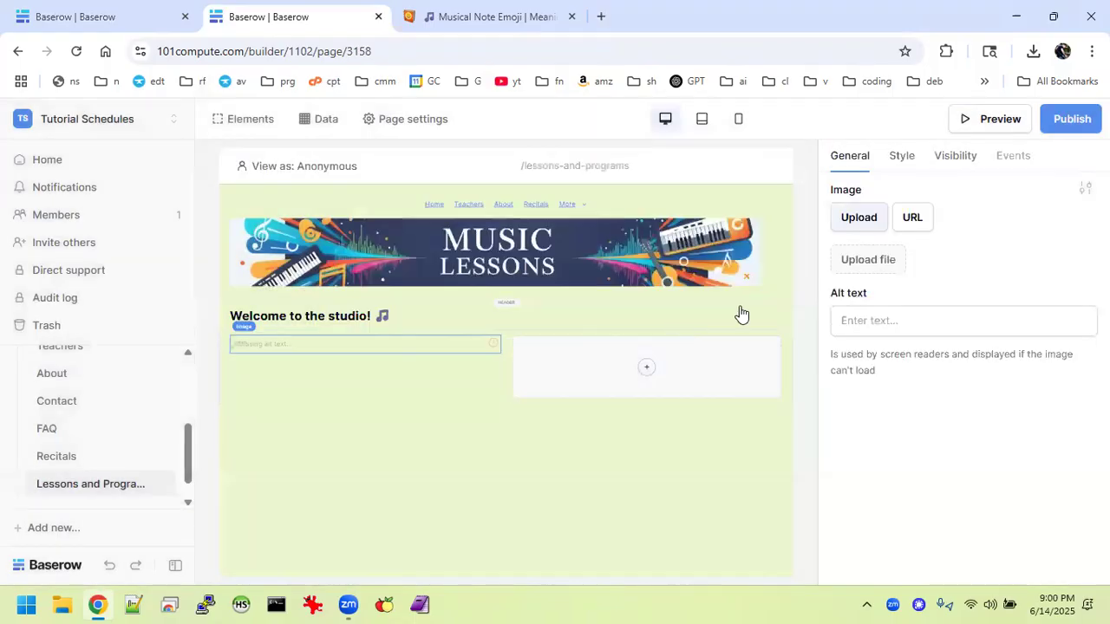
pyautogui.click(874, 261)
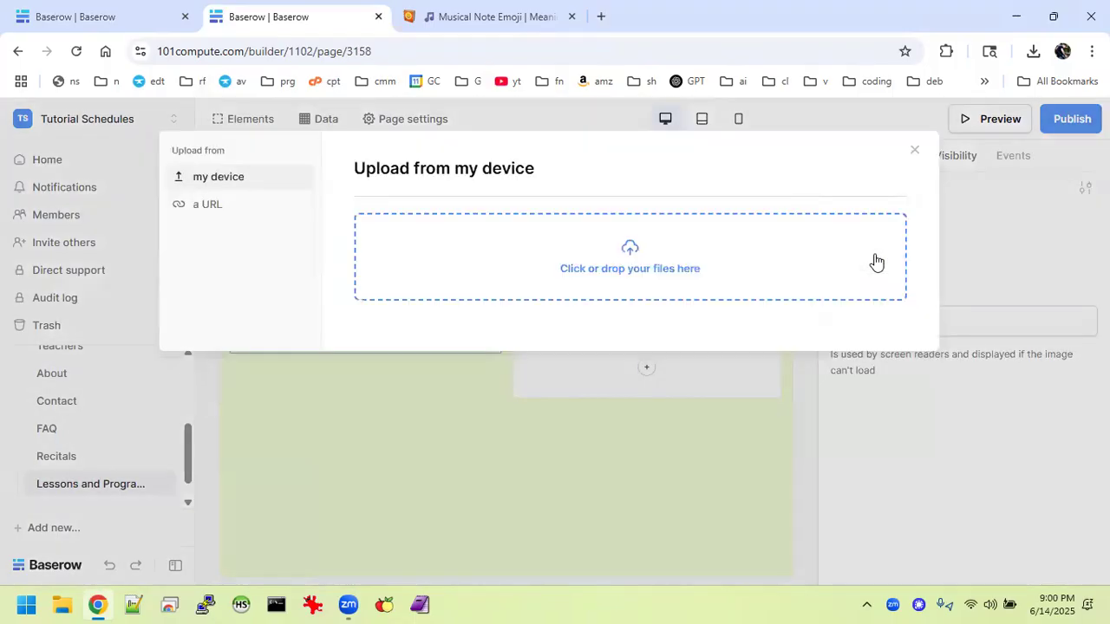
pyautogui.click(537, 271)
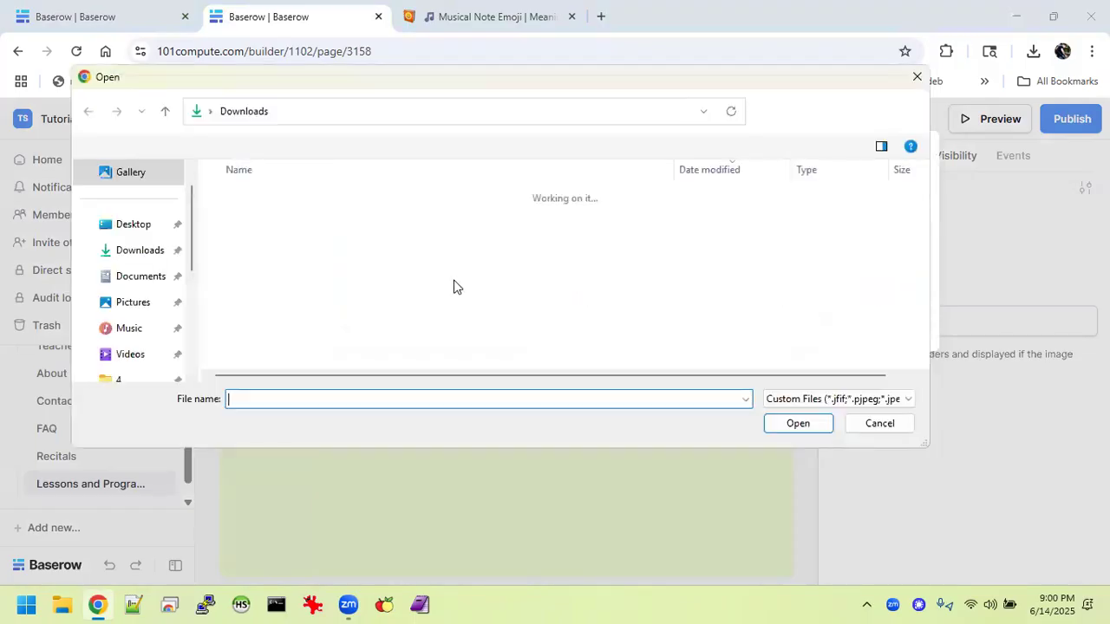
pyautogui.scroll(-1, 418, 279)
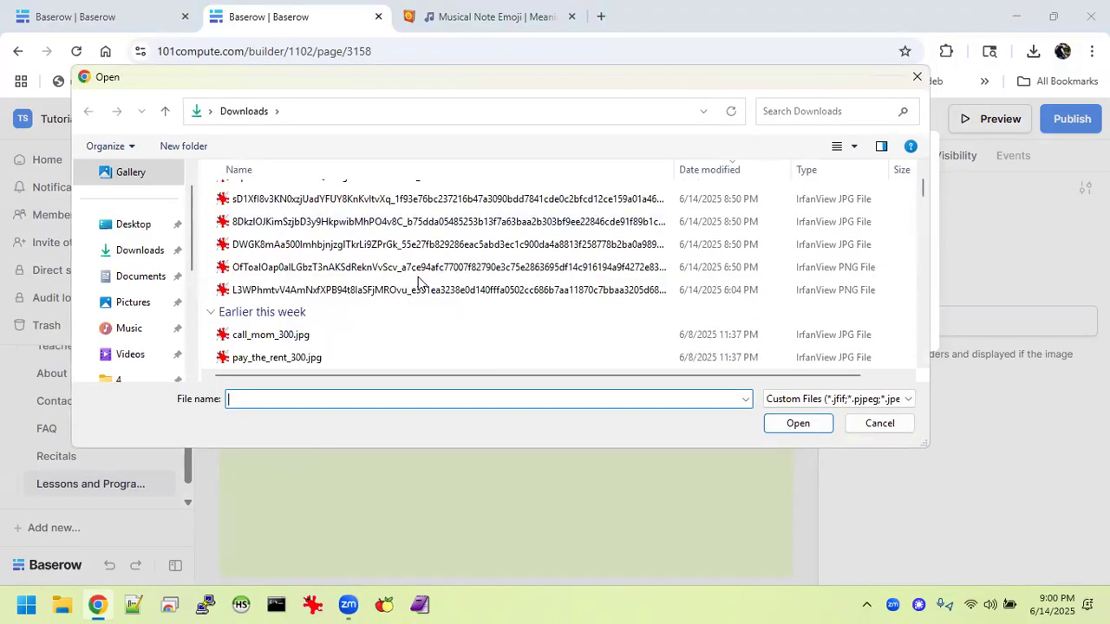
pyautogui.click(712, 178)
pyautogui.click(712, 178)
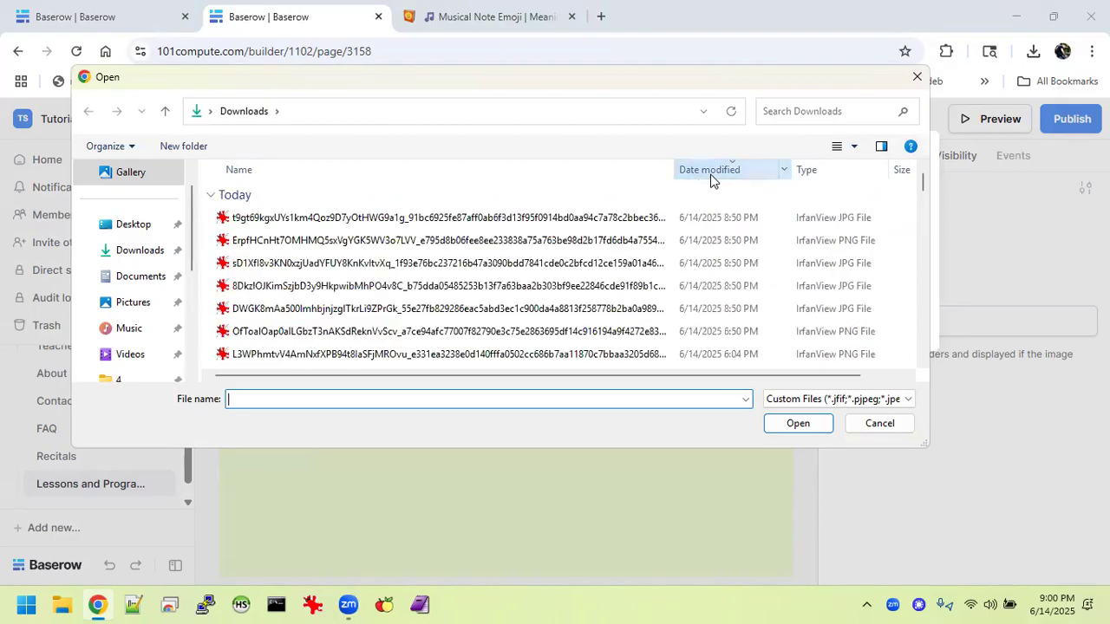
pyautogui.scroll(-1, 525, 295)
pyautogui.doubleClick(503, 290)
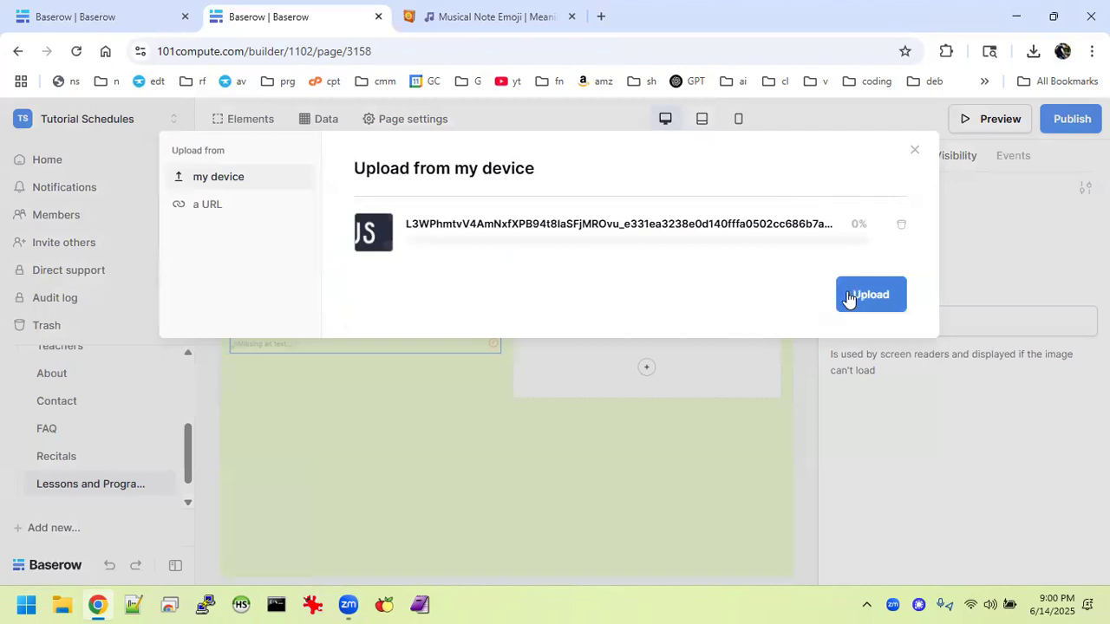
pyautogui.click(905, 227)
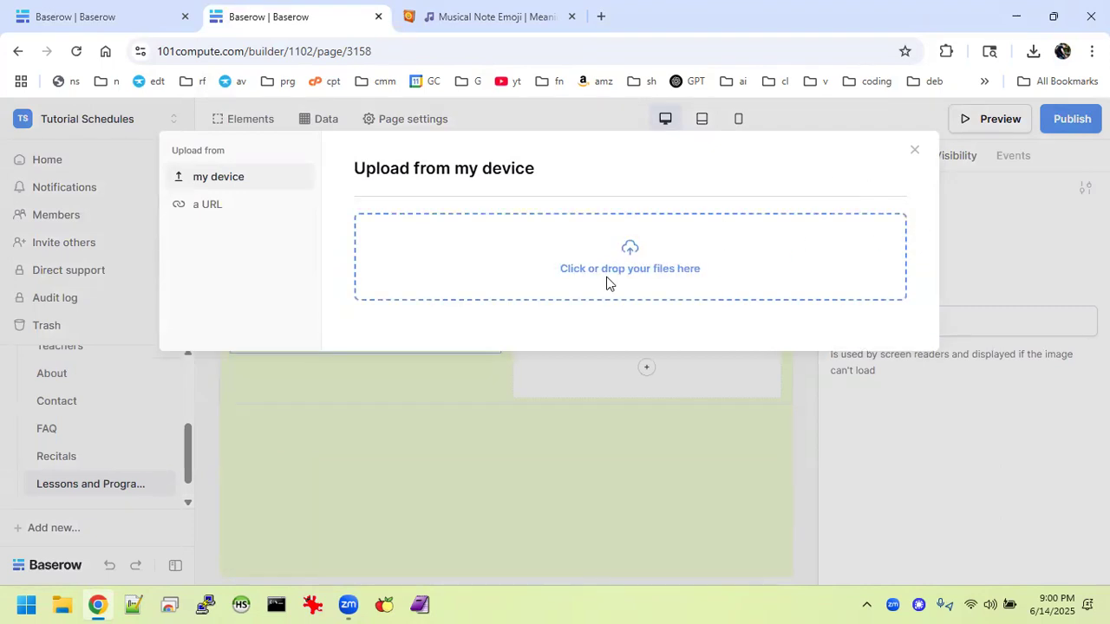
pyautogui.click(526, 278)
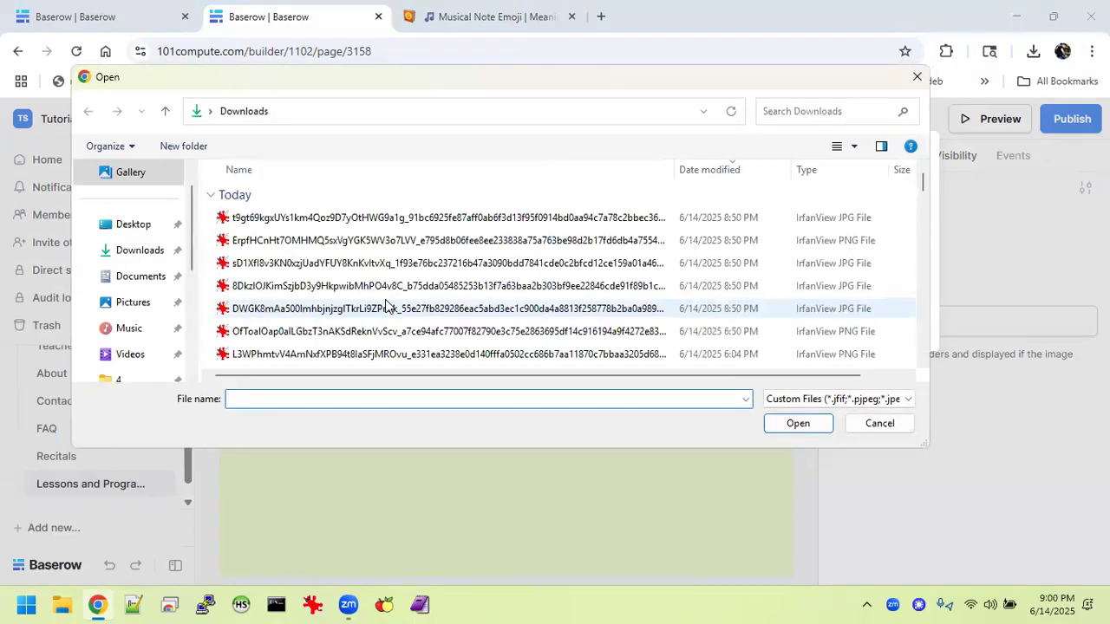
pyautogui.scroll(-1, 390, 267)
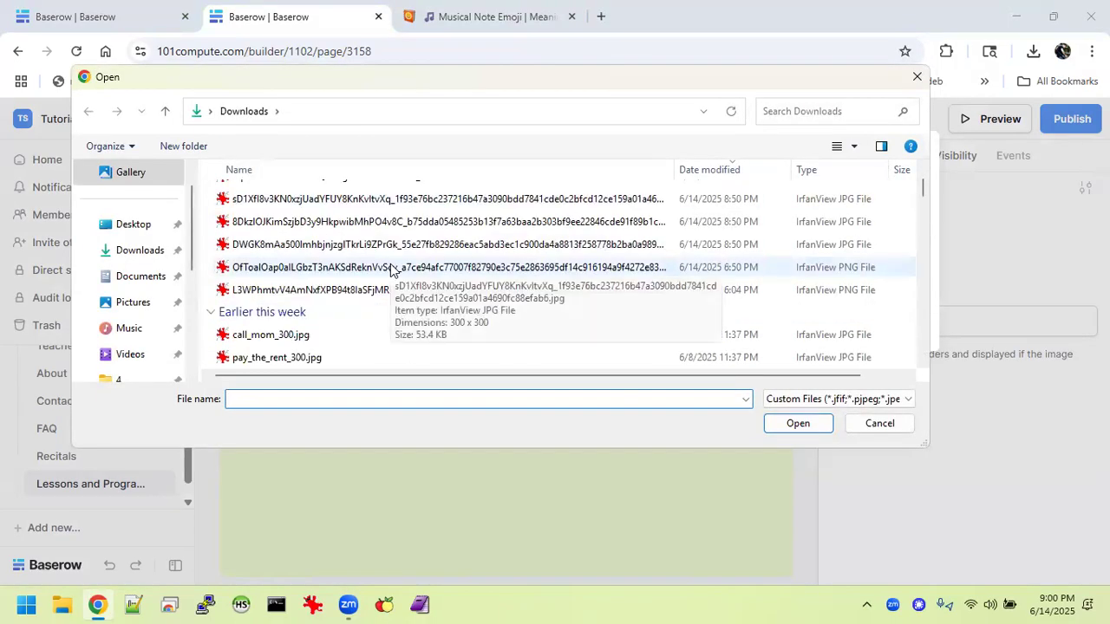
pyautogui.doubleClick(391, 269)
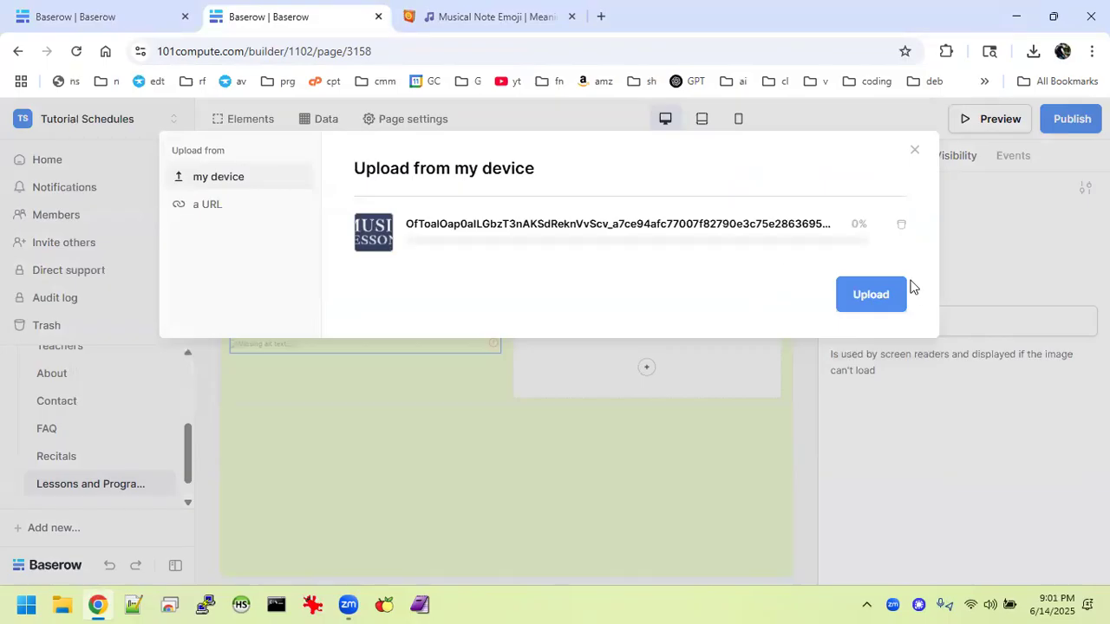
pyautogui.click(914, 153)
pyautogui.click(873, 267)
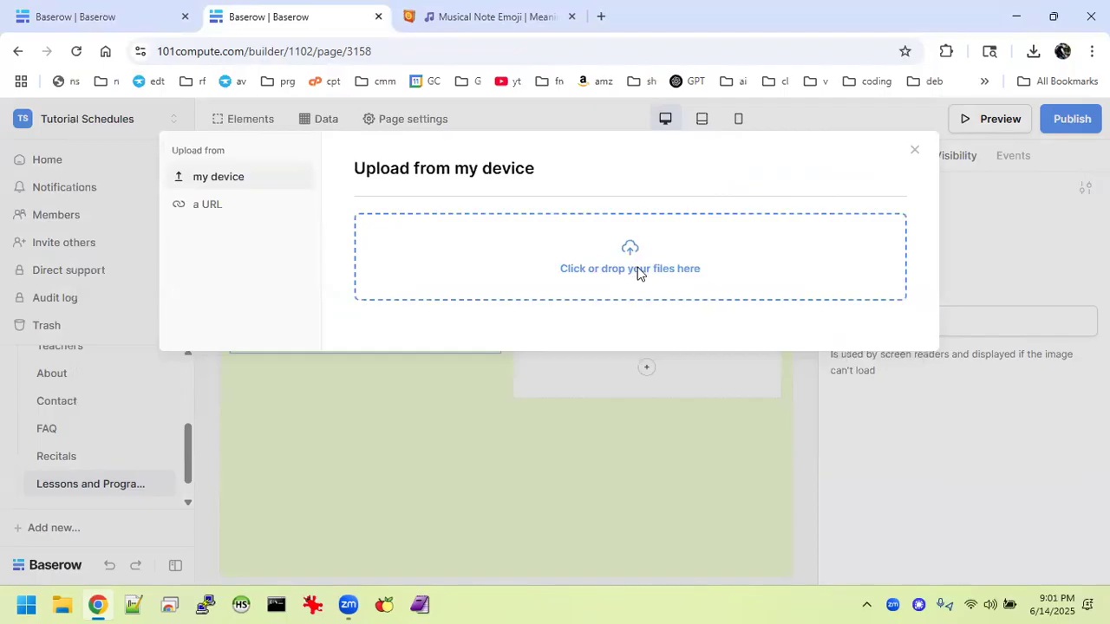
# Upload the music collage JPG whose name starts with DWGK8mAa500 from Downloads into the first column's image element.
pyautogui.click(509, 275)
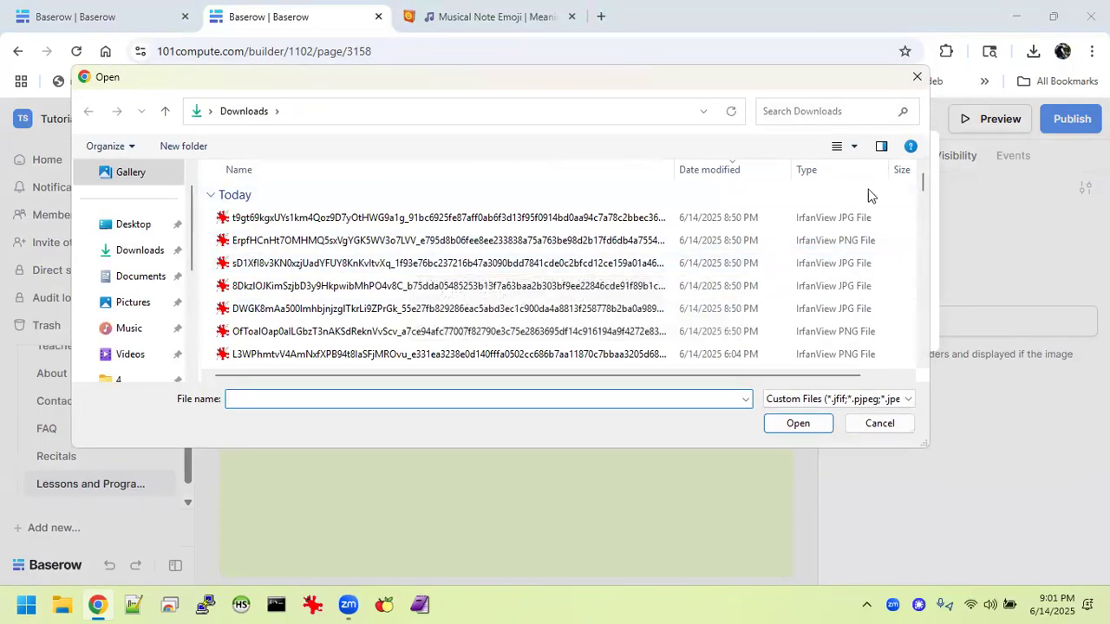
pyautogui.click(837, 146)
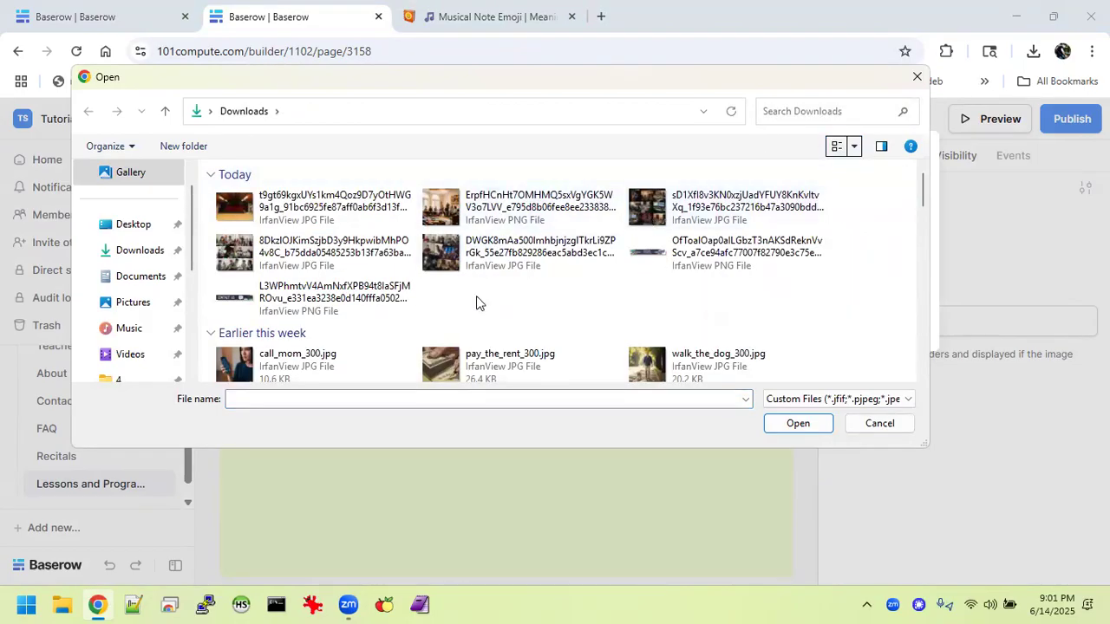
pyautogui.click(513, 259)
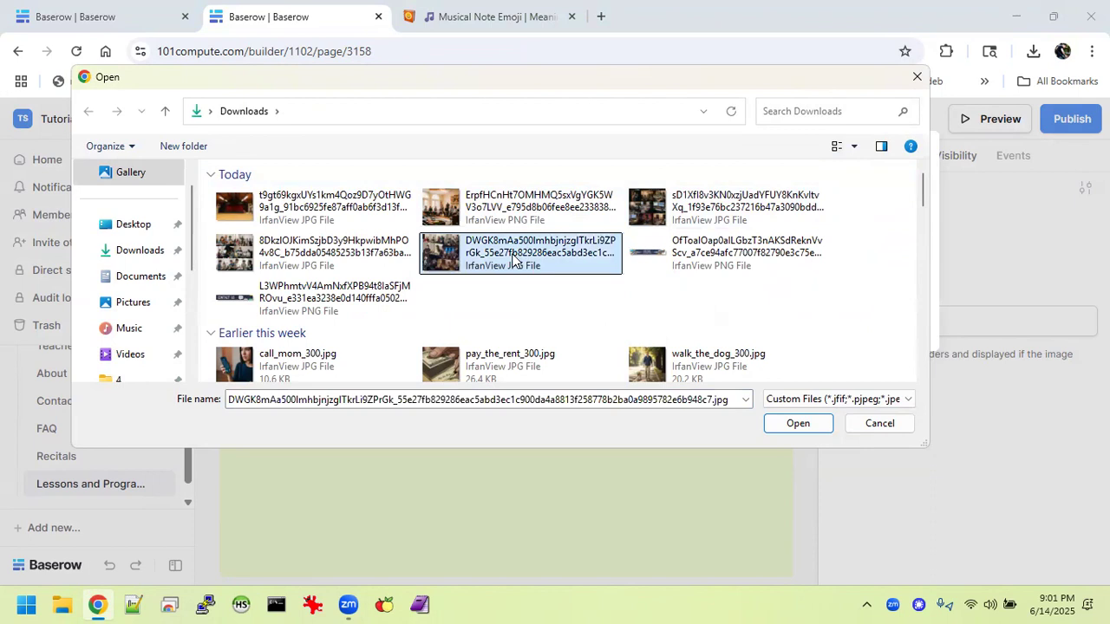
pyautogui.doubleClick(514, 258)
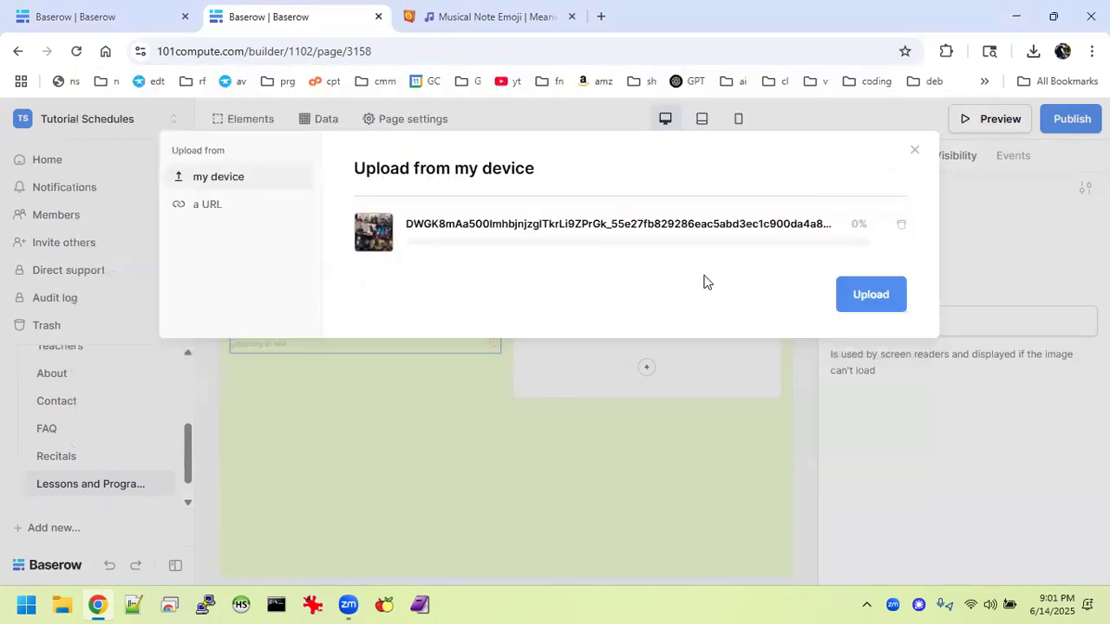
pyautogui.click(878, 295)
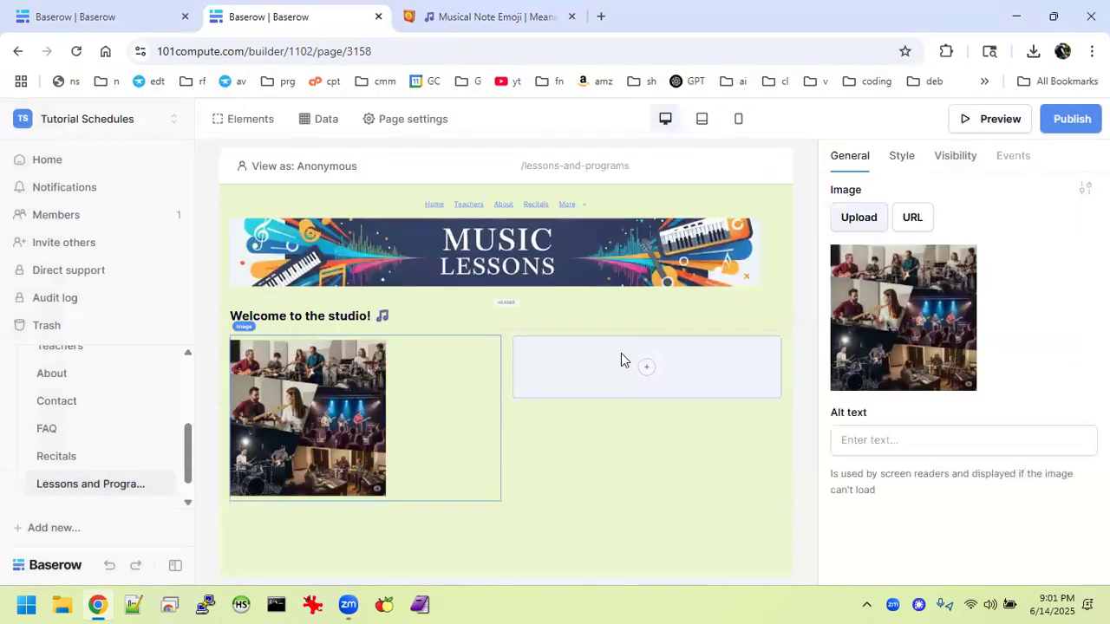
# Add a Text element to the empty second column and set its format to Markdown.
pyautogui.click(649, 371)
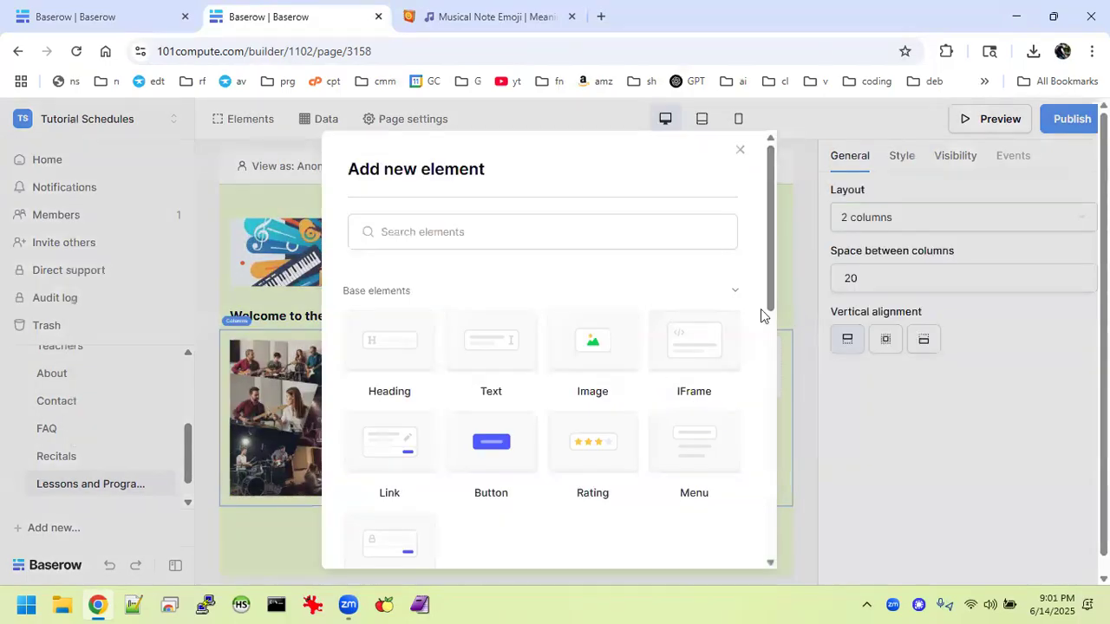
pyautogui.click(489, 383)
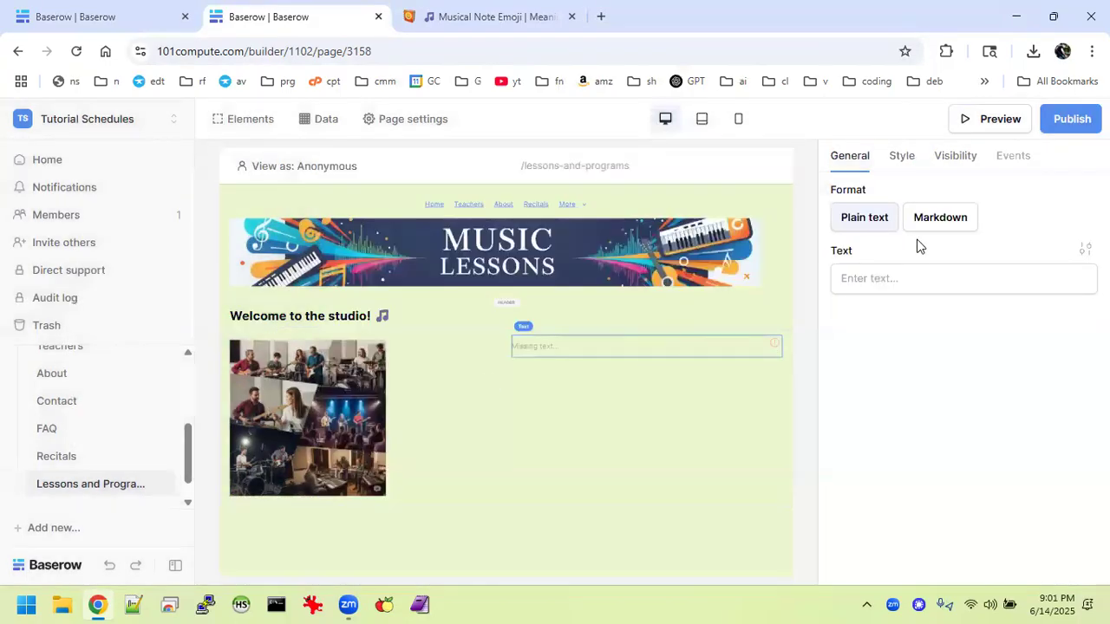
pyautogui.click(895, 279)
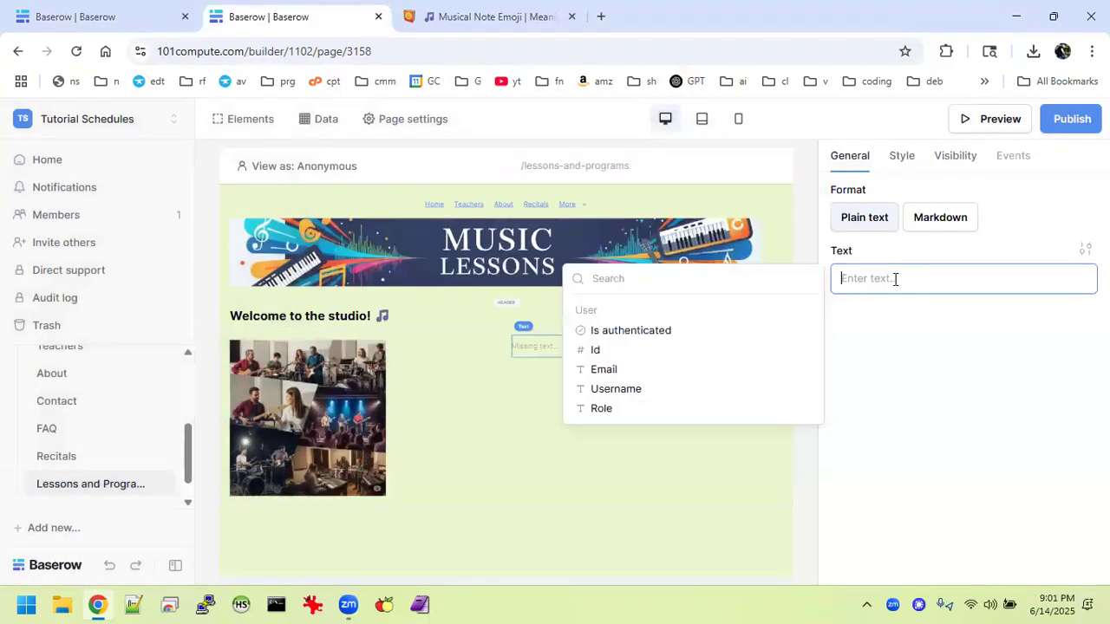
pyautogui.click(940, 228)
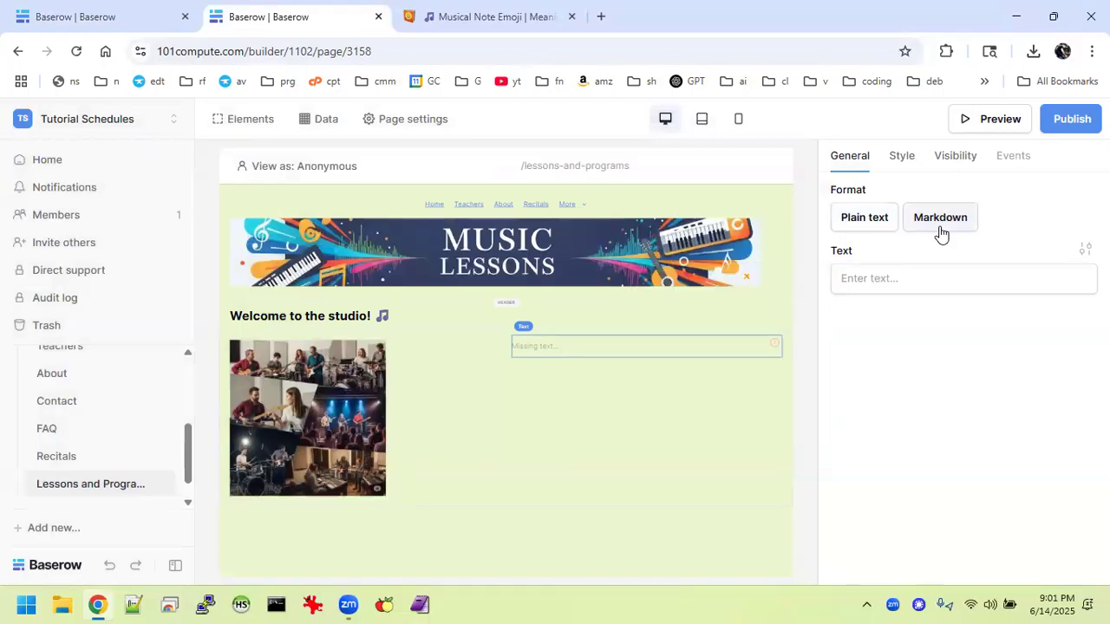
# Close the emoji page and open the Markdown cheat sheet at markdownguide.org/cheat-sheet/ in a new browser tab.
pyautogui.click(570, 17)
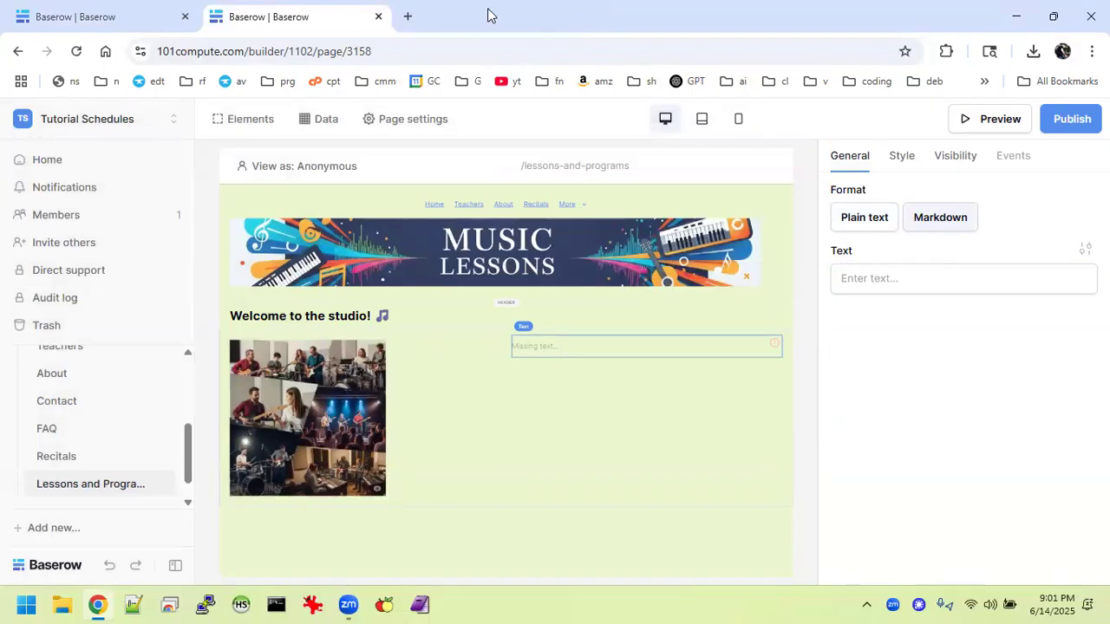
pyautogui.click(408, 18)
pyautogui.write('ma')
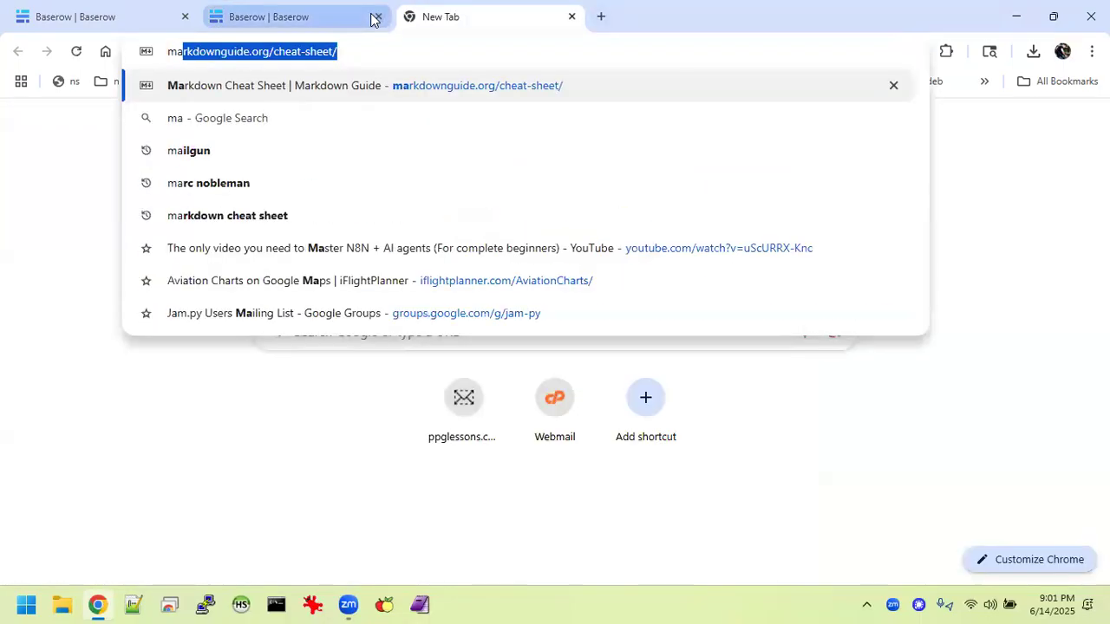
pyautogui.write('rk')
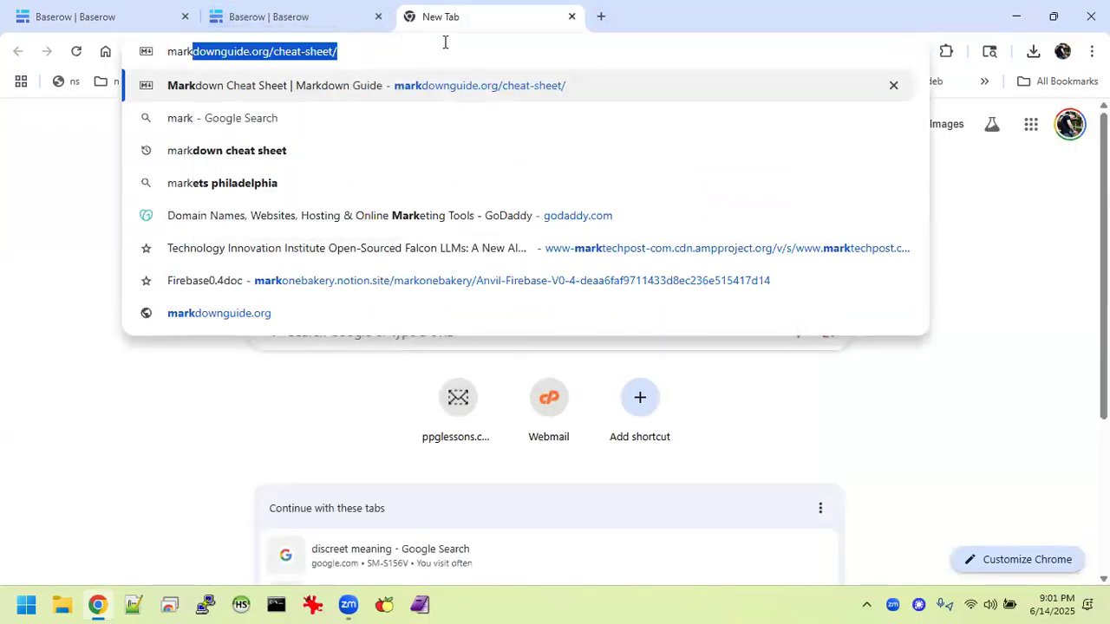
pyautogui.press('Right')
pyautogui.press('Return')
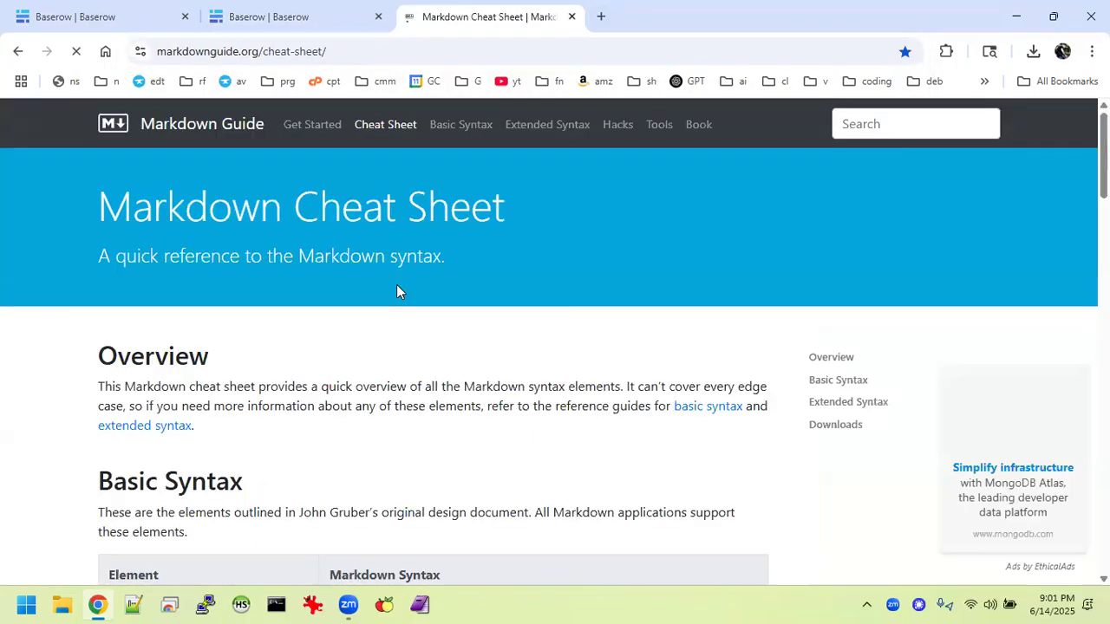
# Examine the Basic Syntax table of the cheat sheet, from headings, bold and italic through lists, code, links and images.
pyautogui.scroll(-4, 396, 291)
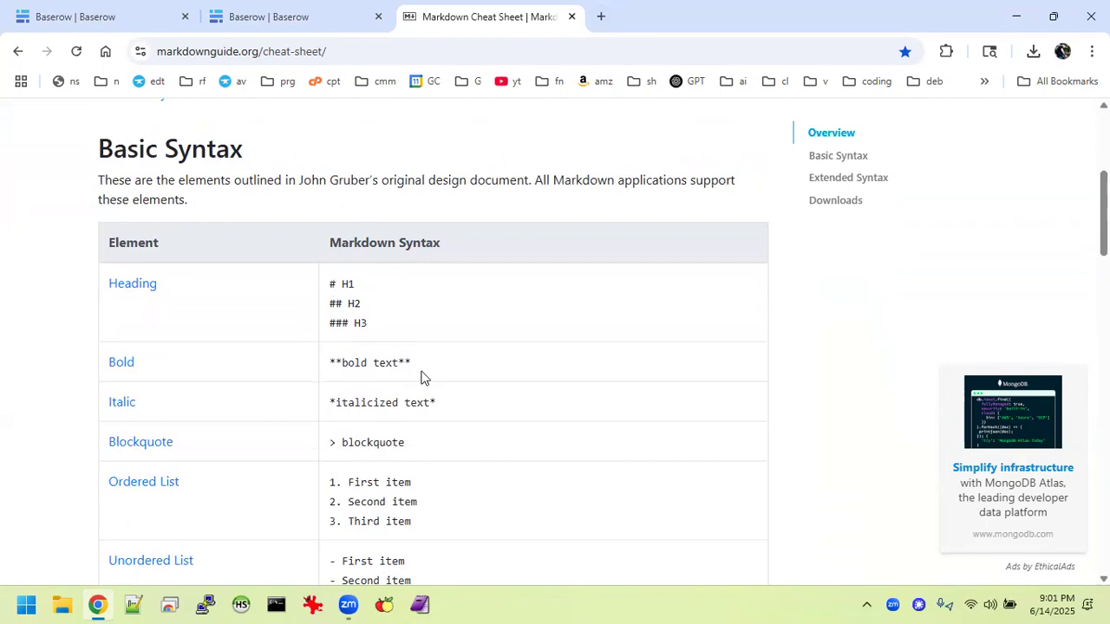
pyautogui.moveTo(423, 376); pyautogui.dragTo(400, 366)
pyautogui.moveTo(456, 409); pyautogui.dragTo(414, 408)
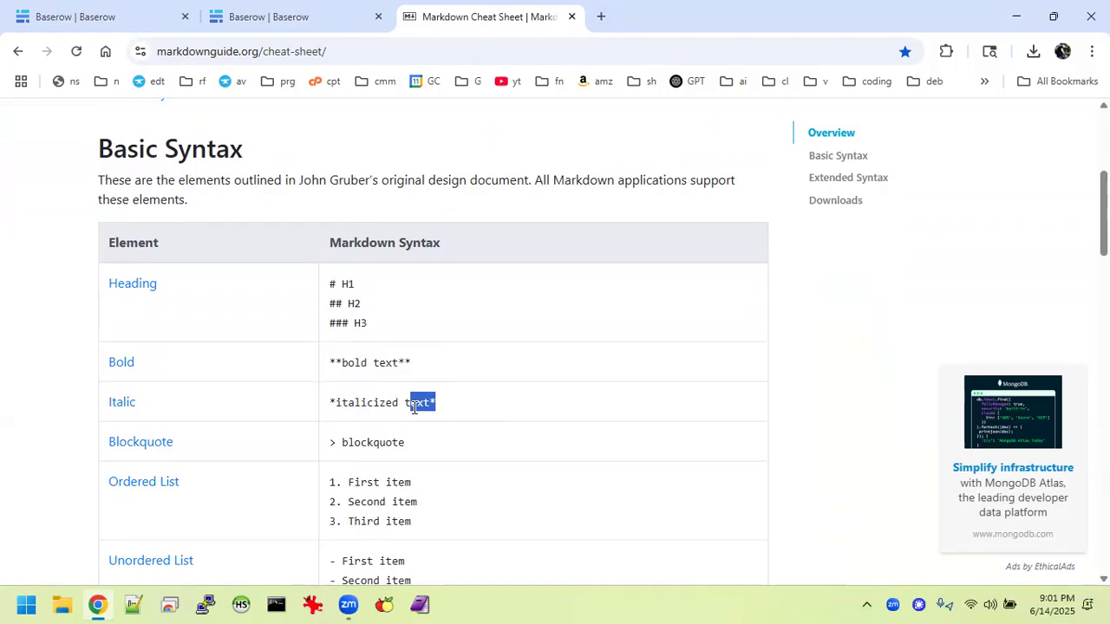
pyautogui.scroll(-1, 415, 433)
pyautogui.scroll(-1, 414, 434)
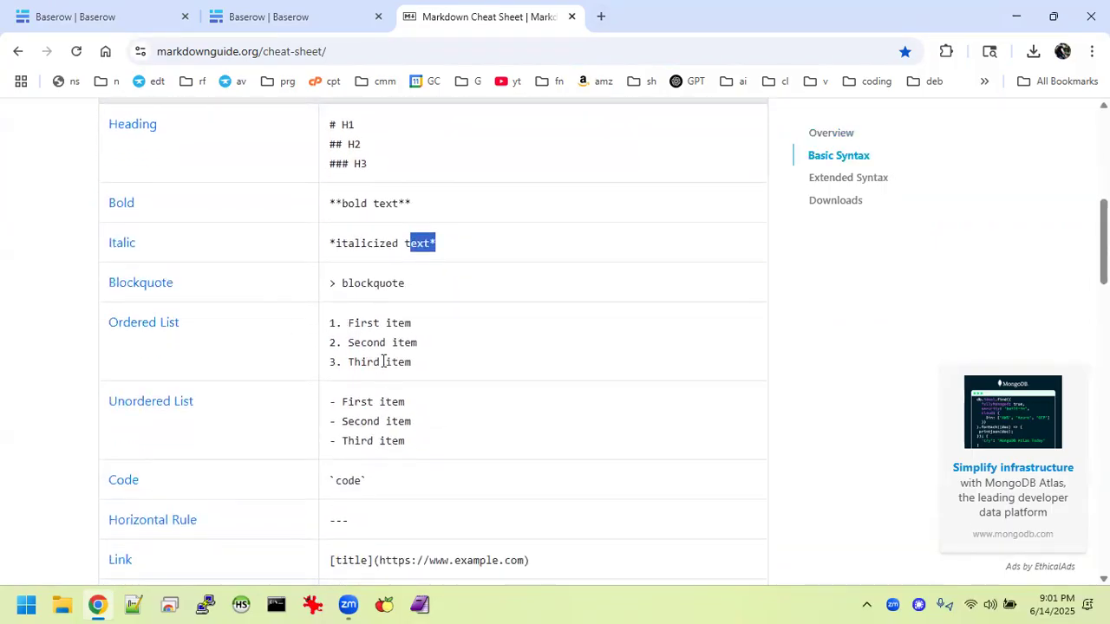
pyautogui.scroll(-1, 401, 418)
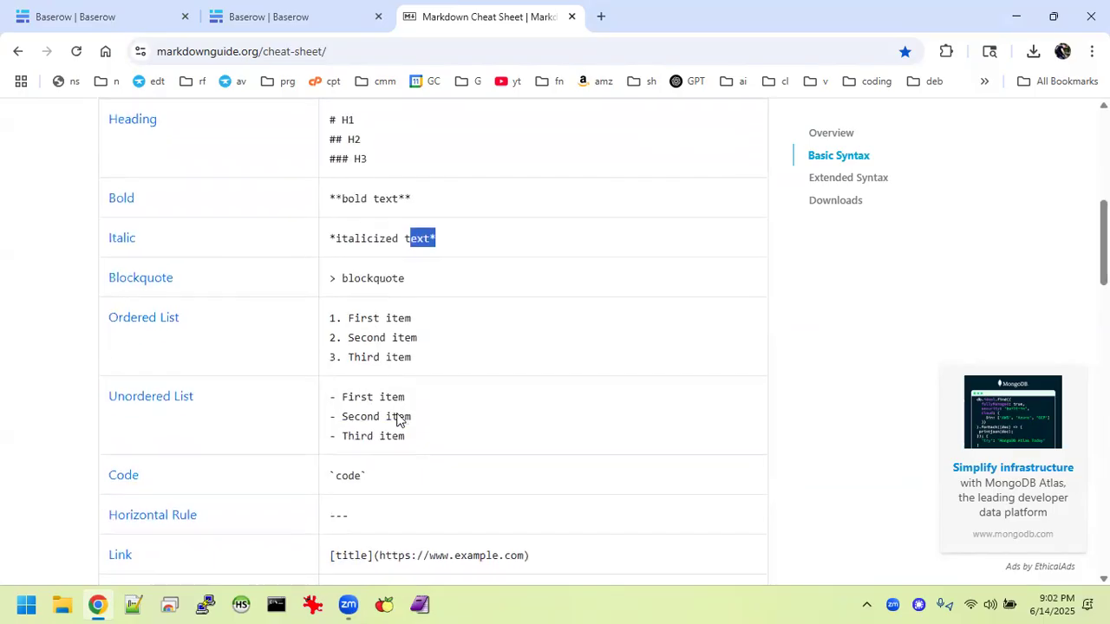
pyautogui.scroll(-1, 398, 420)
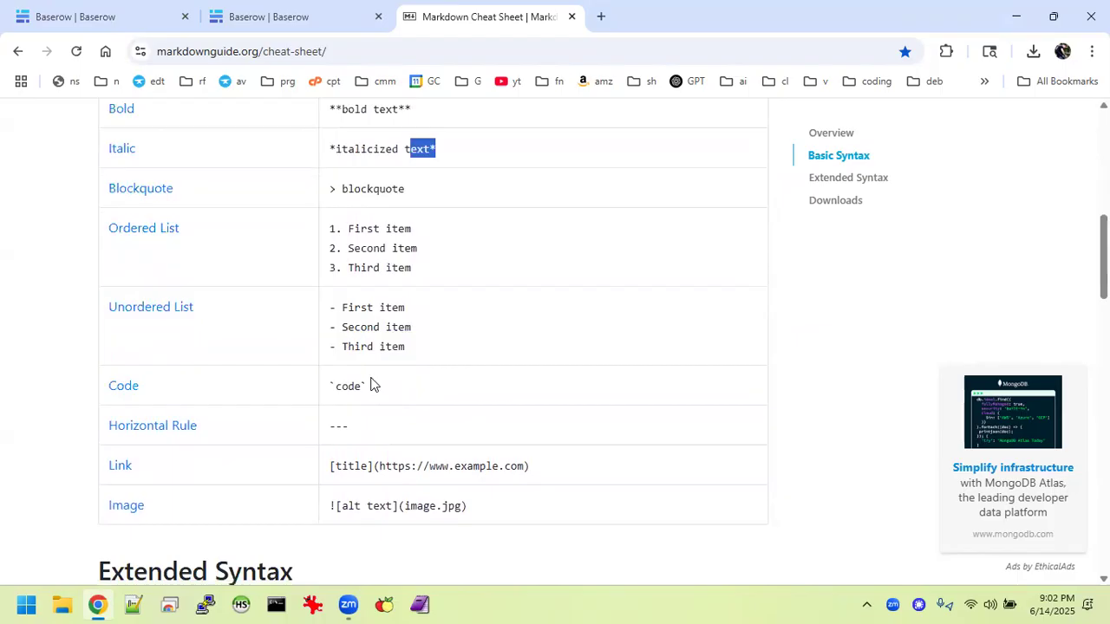
pyautogui.click(372, 386)
pyautogui.tripleClick(378, 393)
pyautogui.click(368, 420)
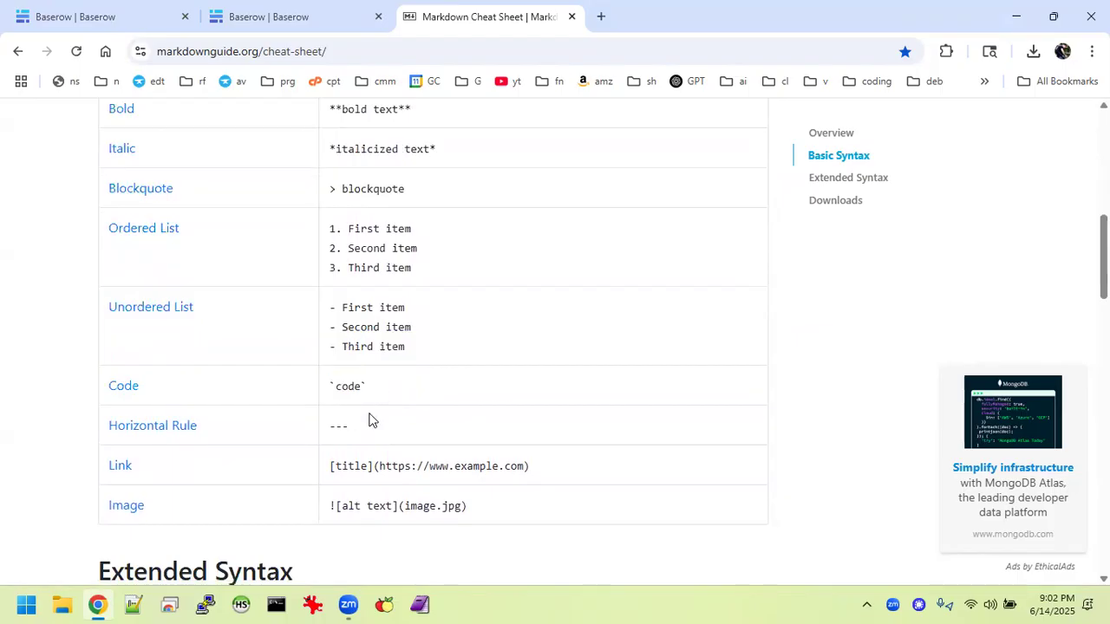
pyautogui.moveTo(558, 474); pyautogui.dragTo(326, 485)
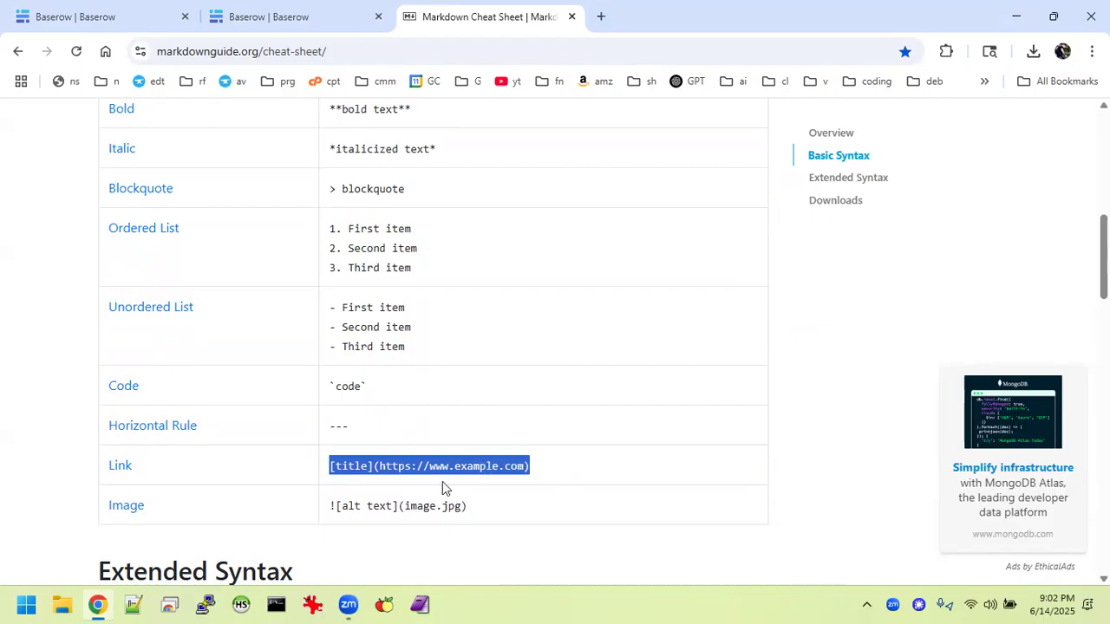
pyautogui.scroll(-1, 446, 505)
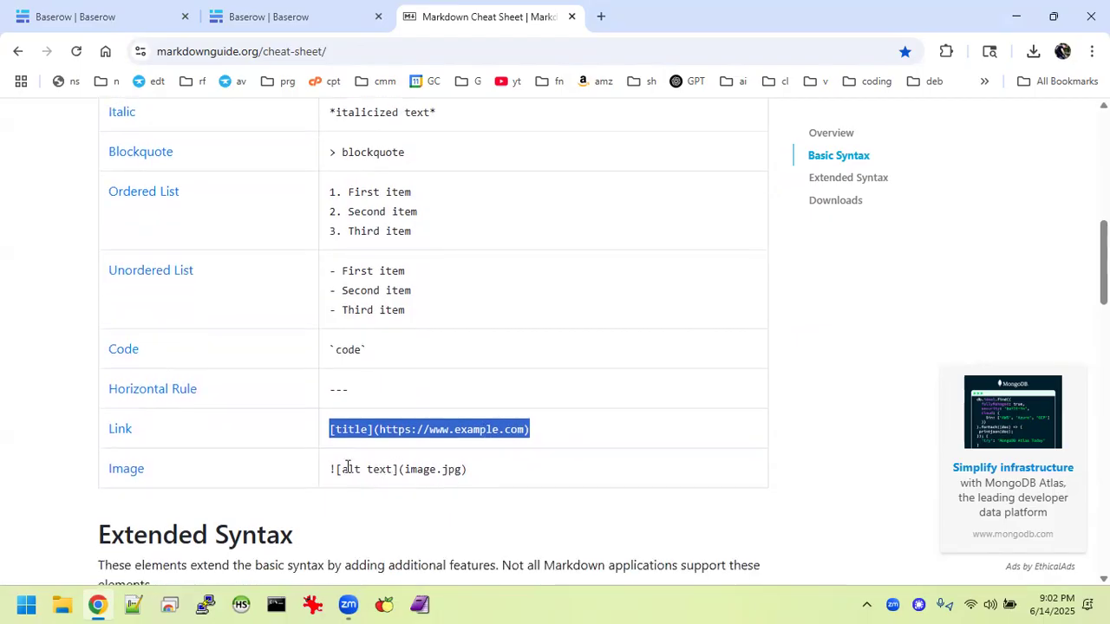
pyautogui.moveTo(336, 469); pyautogui.dragTo(508, 468)
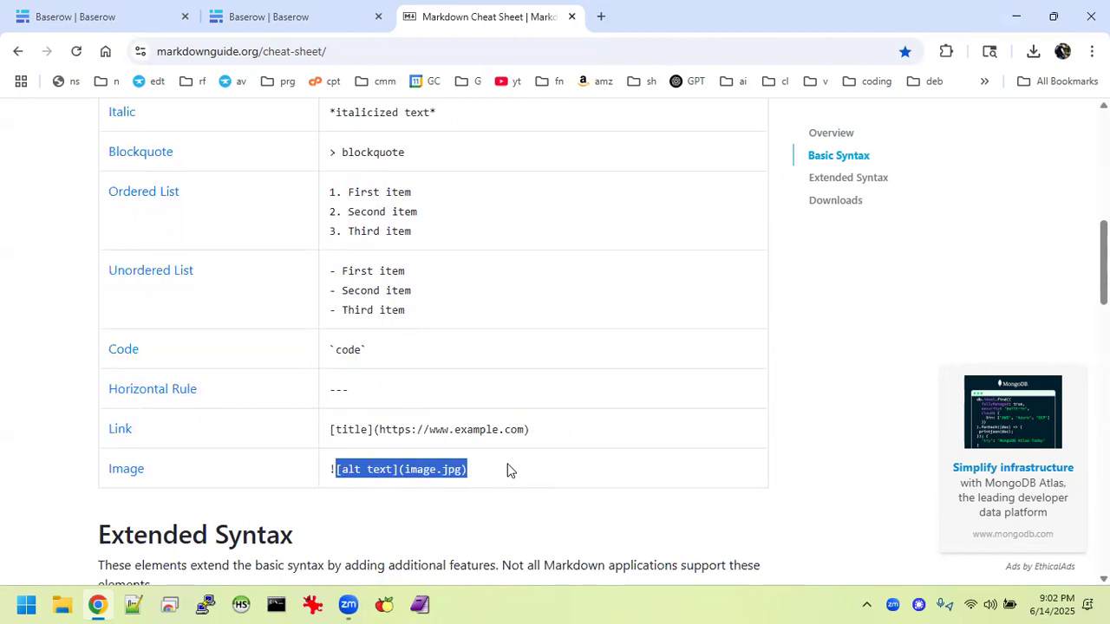
# Examine the Extended Syntax table of the cheat sheet, including tables, code blocks, footnotes, task lists, emoji, subscript and superscript.
pyautogui.scroll(-5, 508, 469)
pyautogui.scroll(-5, 508, 470)
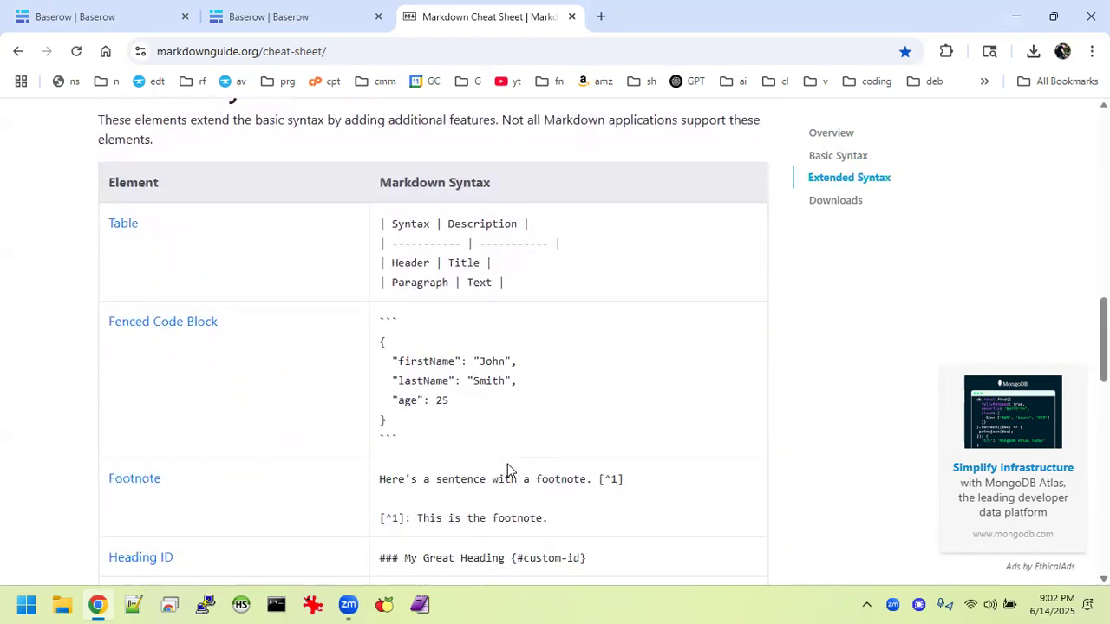
pyautogui.scroll(3, 508, 470)
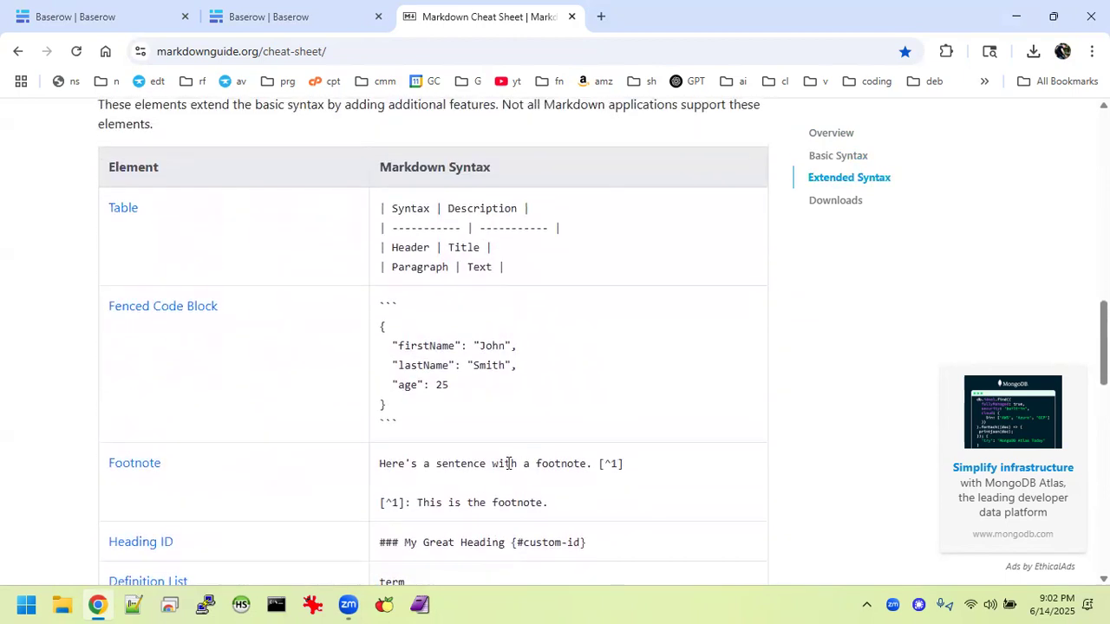
pyautogui.scroll(1, 509, 468)
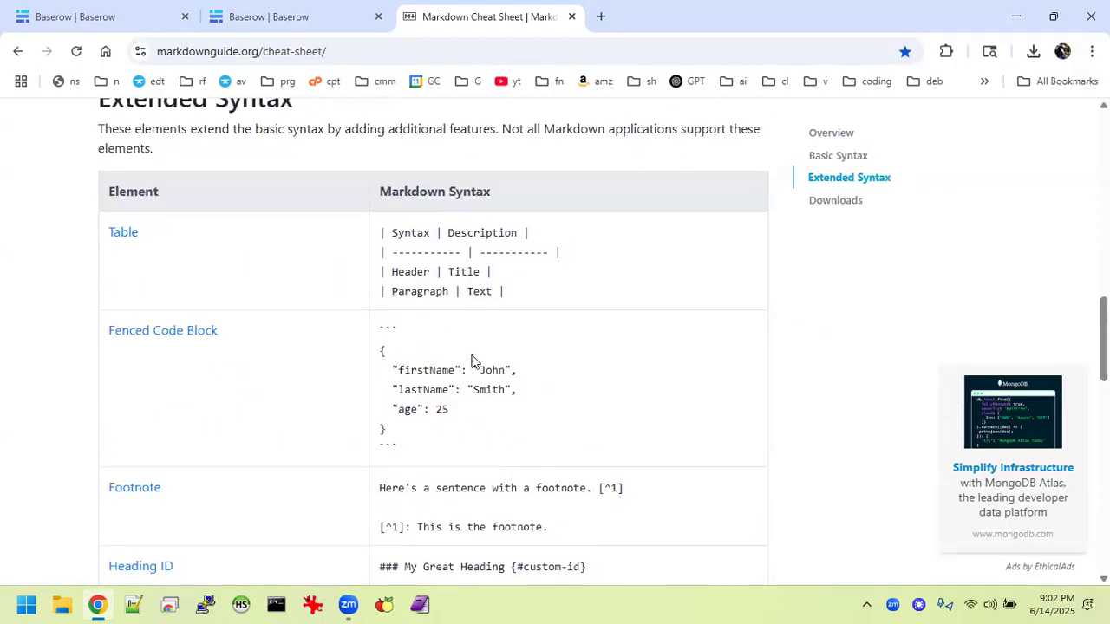
pyautogui.scroll(-8, 473, 360)
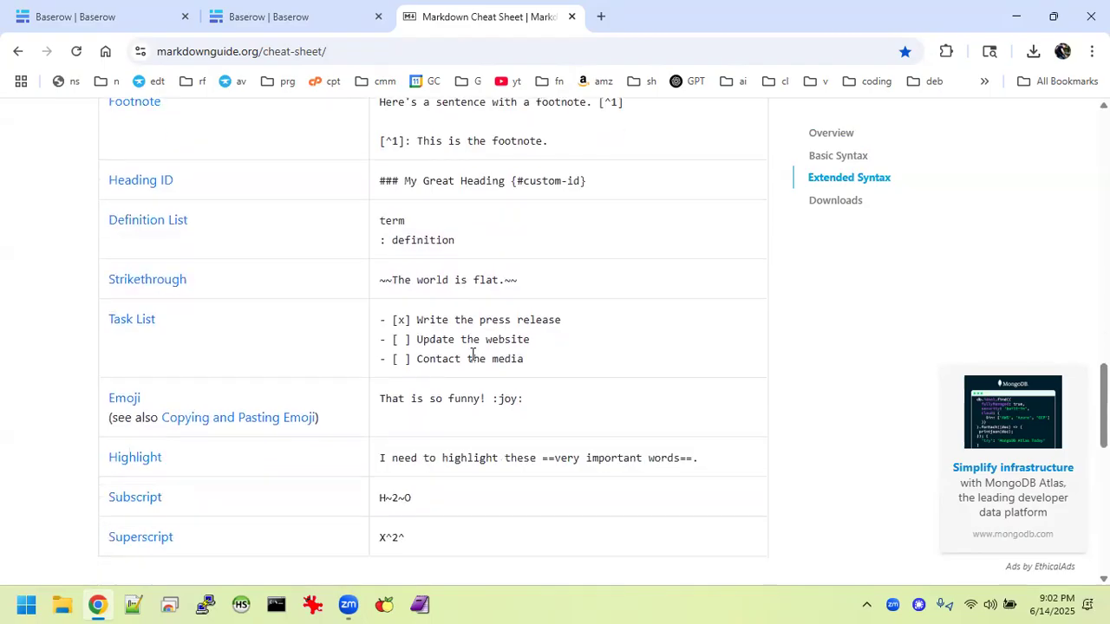
pyautogui.scroll(-2, 472, 356)
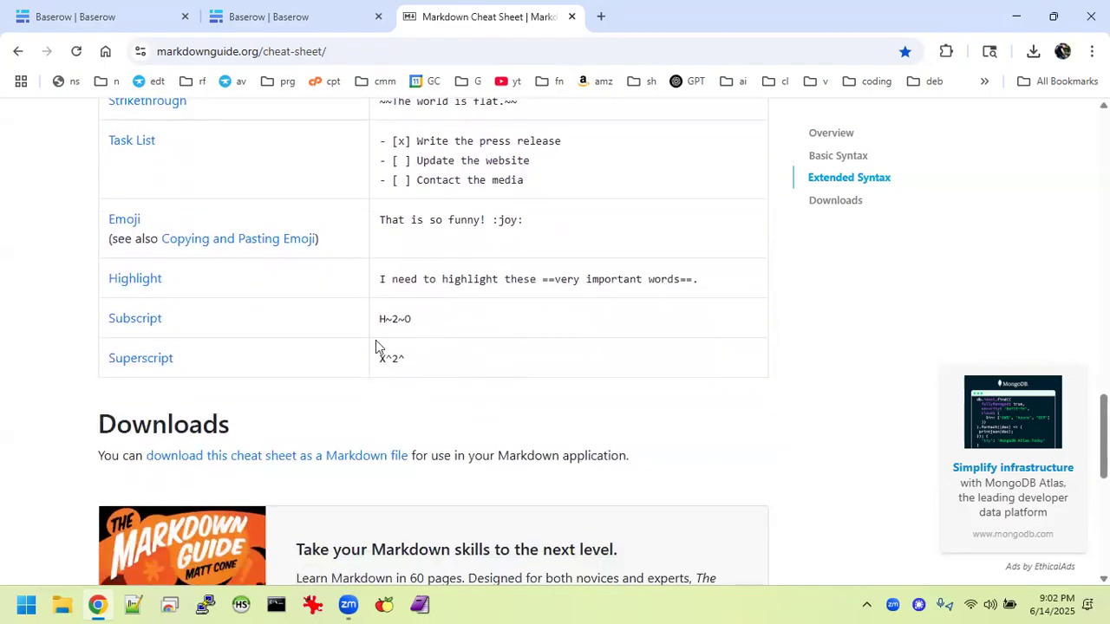
pyautogui.scroll(1, 379, 347)
pyautogui.scroll(10, 376, 347)
pyautogui.scroll(-7, 376, 347)
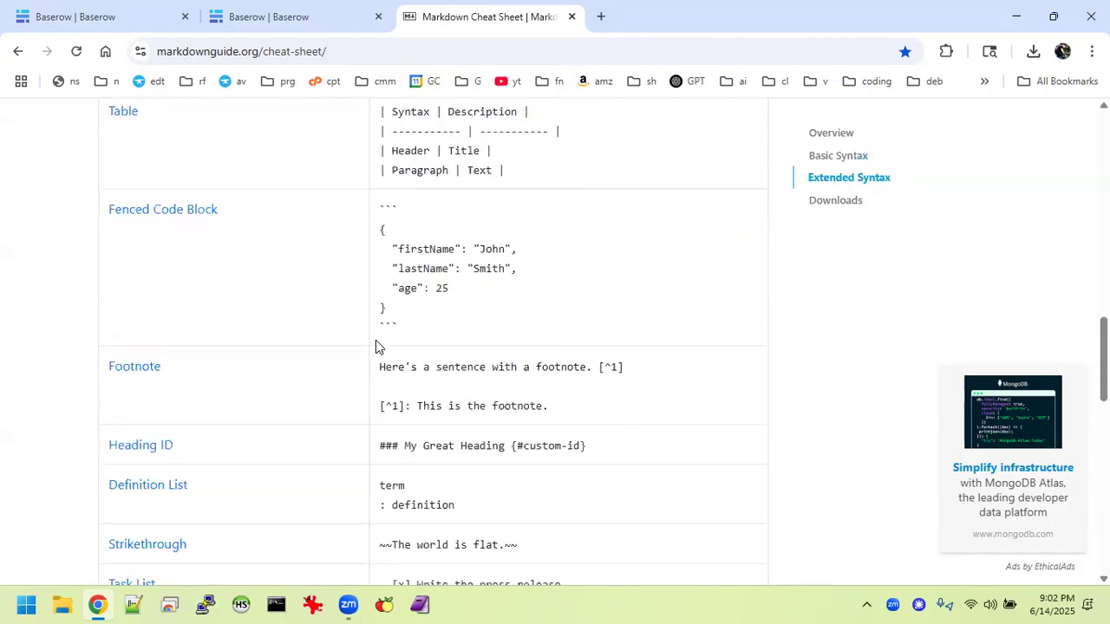
pyautogui.scroll(-2, 376, 347)
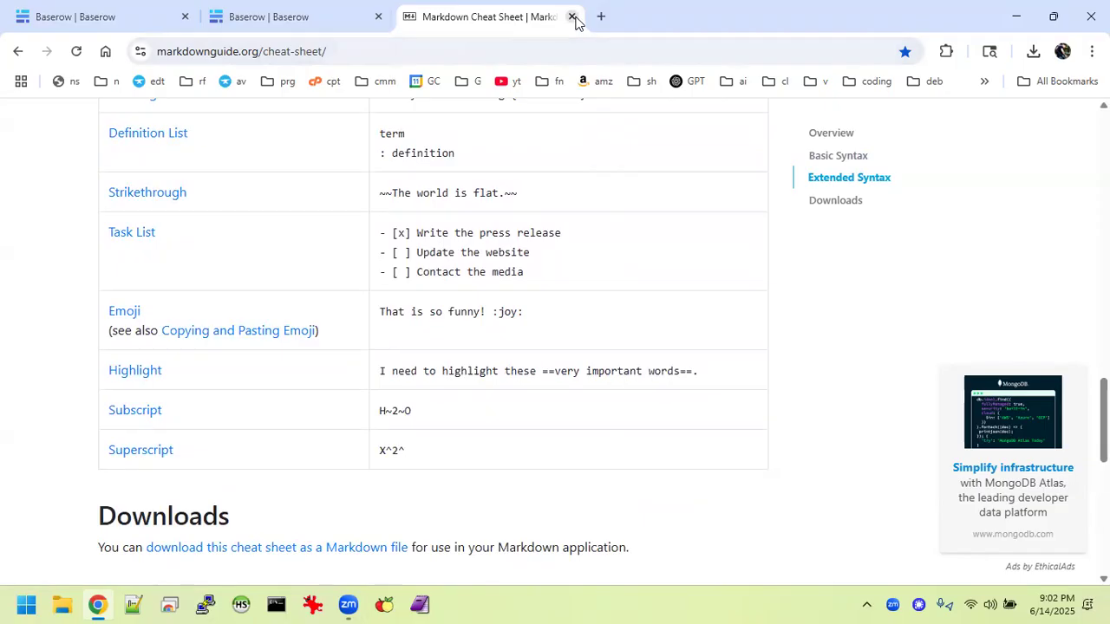
# Close the Markdown cheat sheet and try to copy the "Discover the Music Within You" Markdown text from the Basic Web Site Tutorial homepage.
pyautogui.click(573, 17)
pyautogui.click(128, 13)
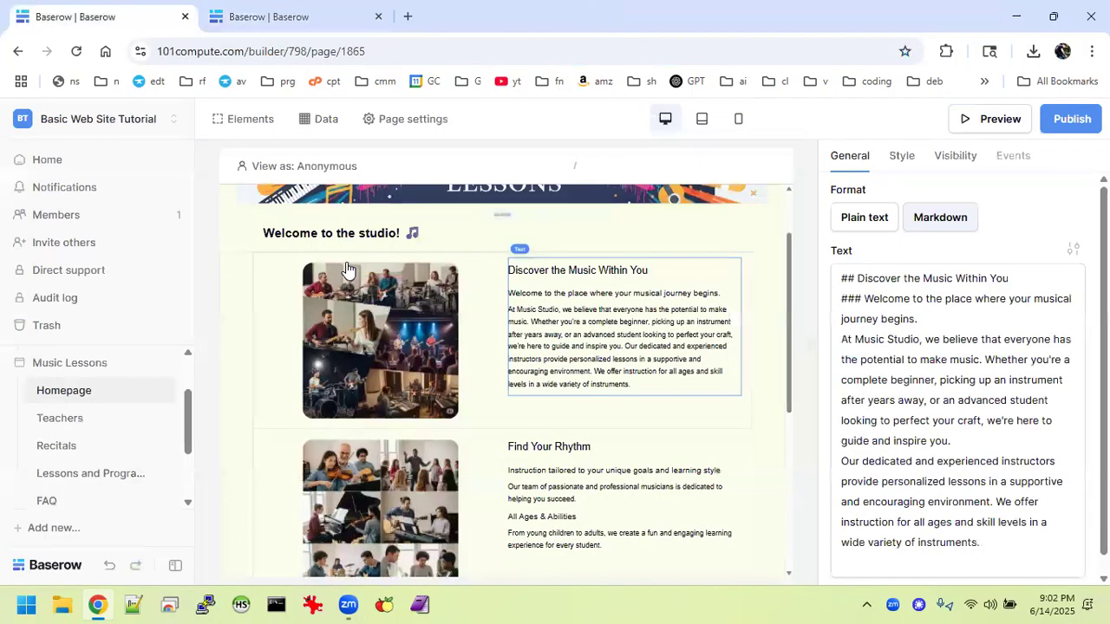
pyautogui.click(937, 401)
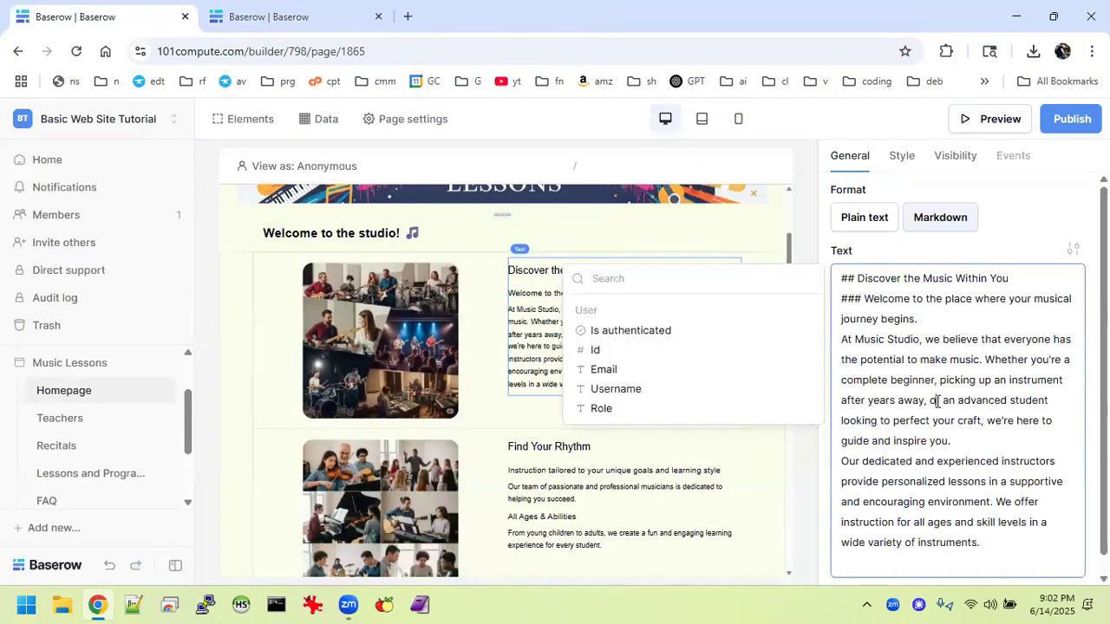
pyautogui.hotkey('ctrl', 'a')
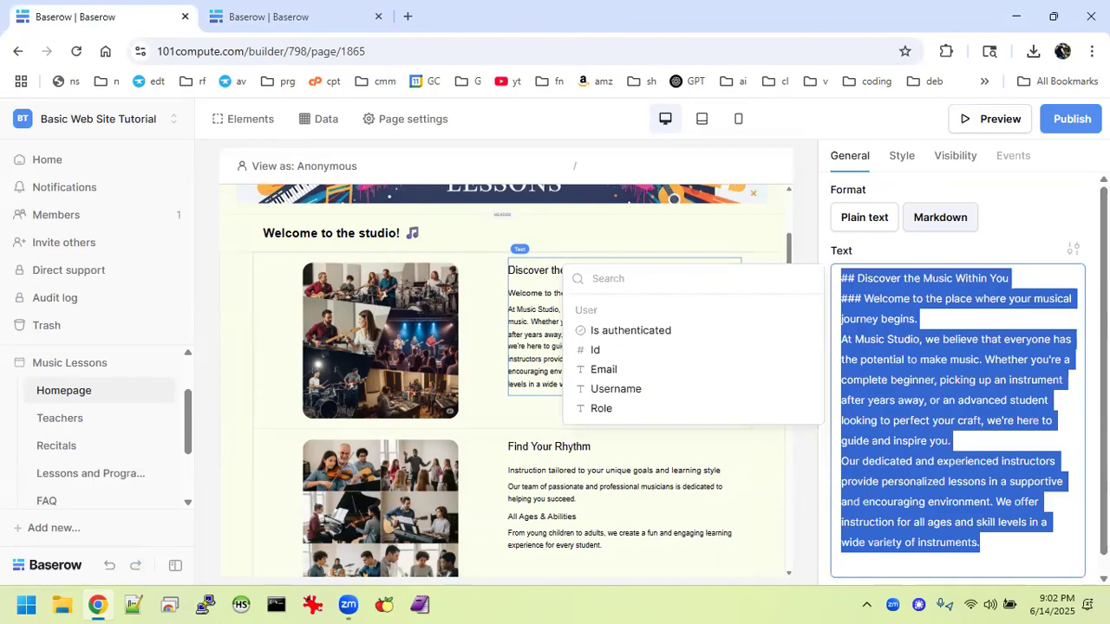
pyautogui.rightClick(983, 422)
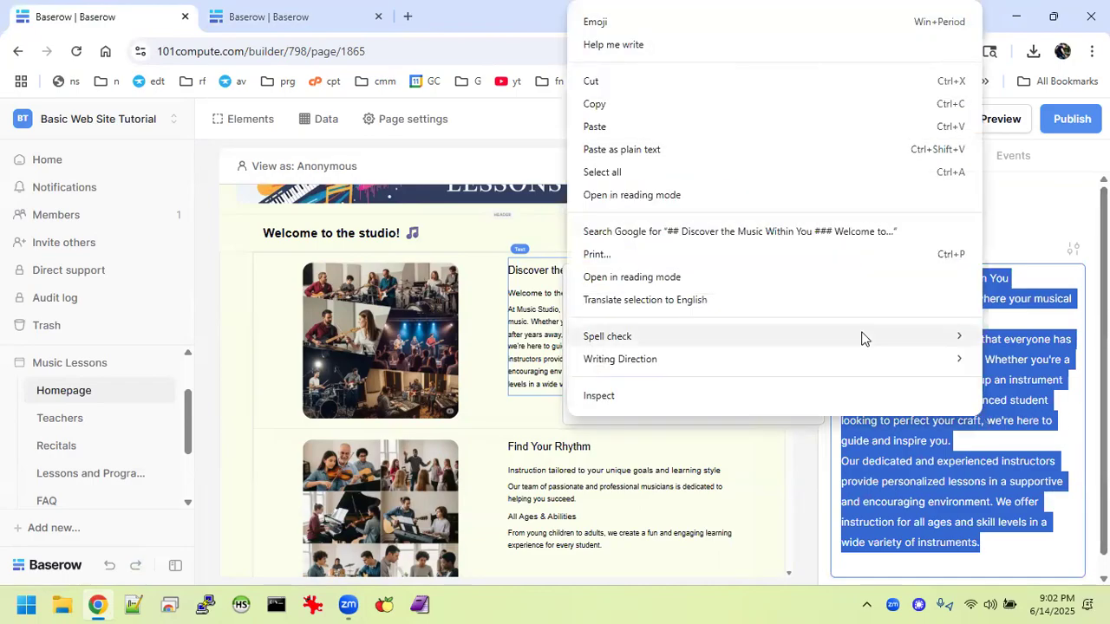
pyautogui.click(603, 128)
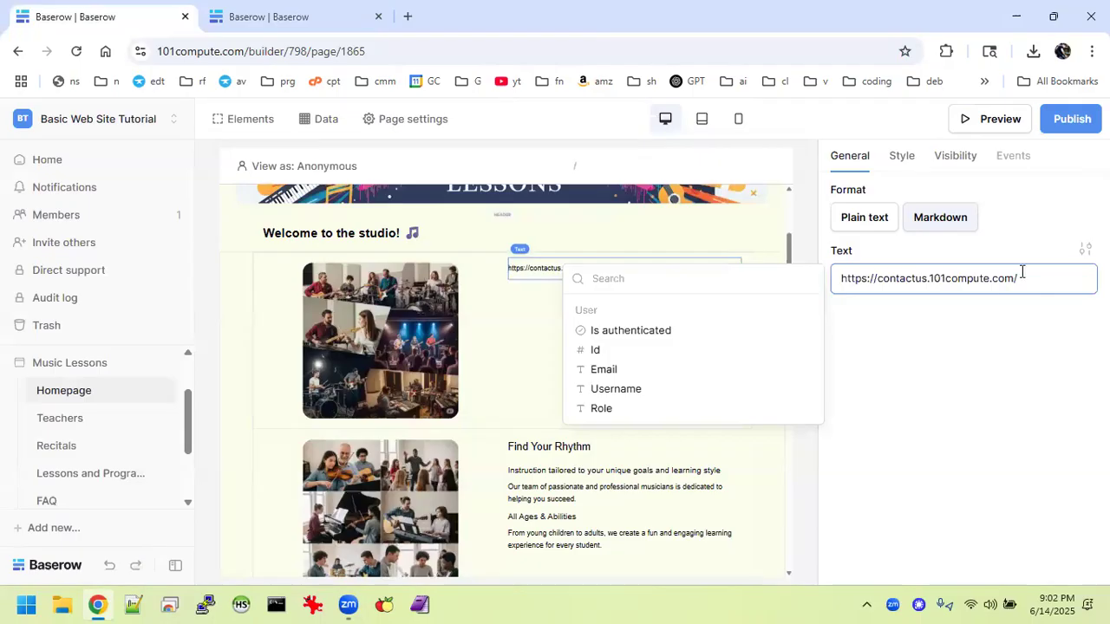
# Try to paste the copied text into the empty Text element on the Lessons and Programs page, and clear the field again.
pyautogui.click(251, 12)
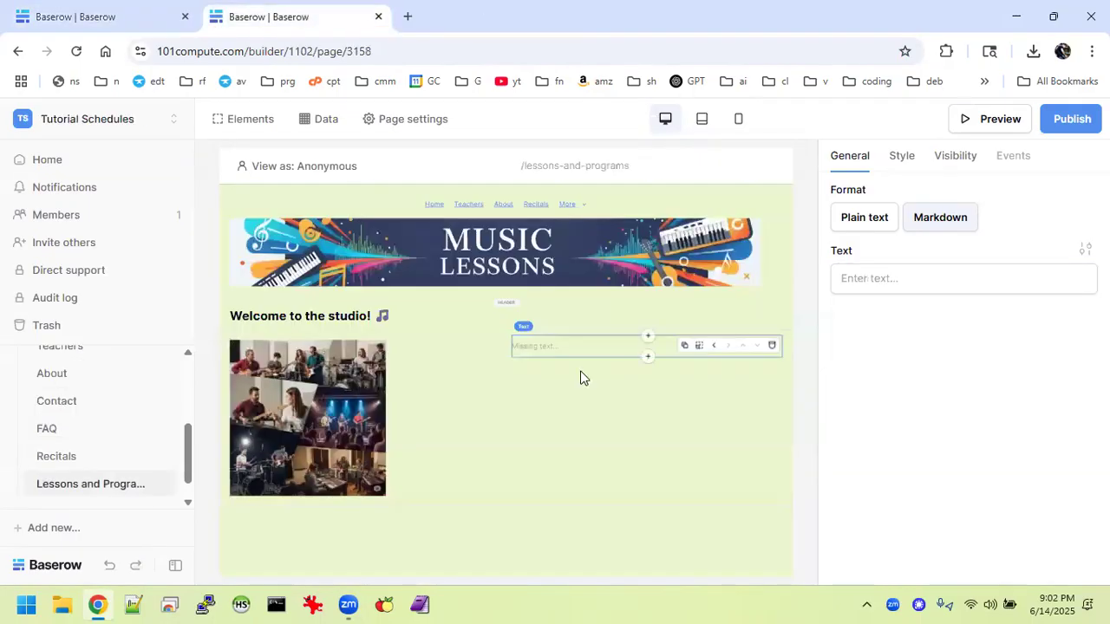
pyautogui.click(854, 280)
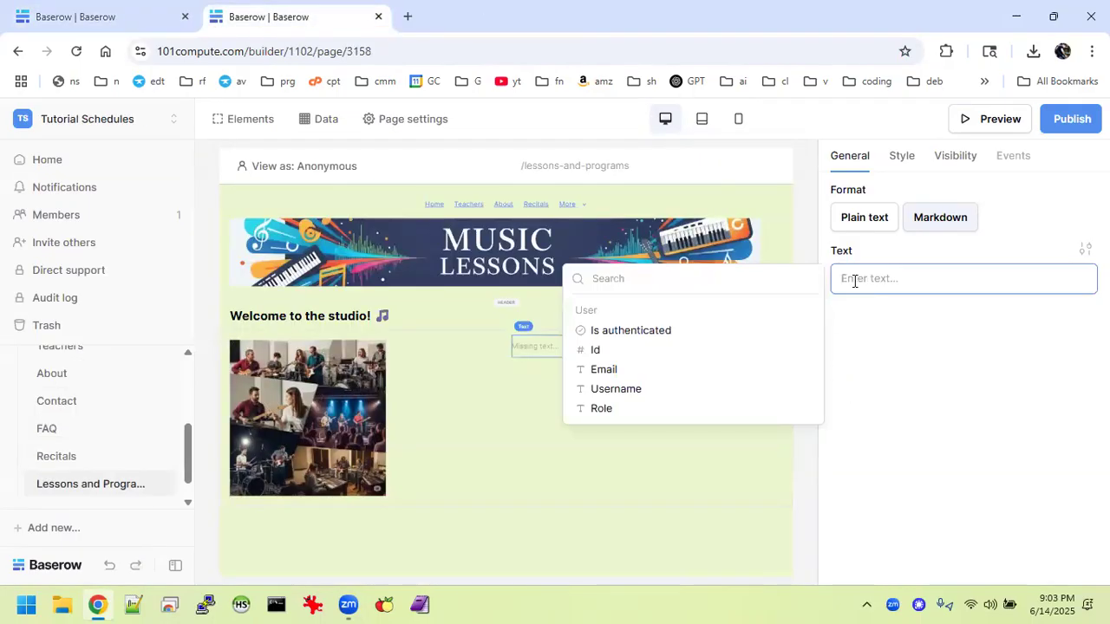
pyautogui.hotkey('ctrl', 'v')
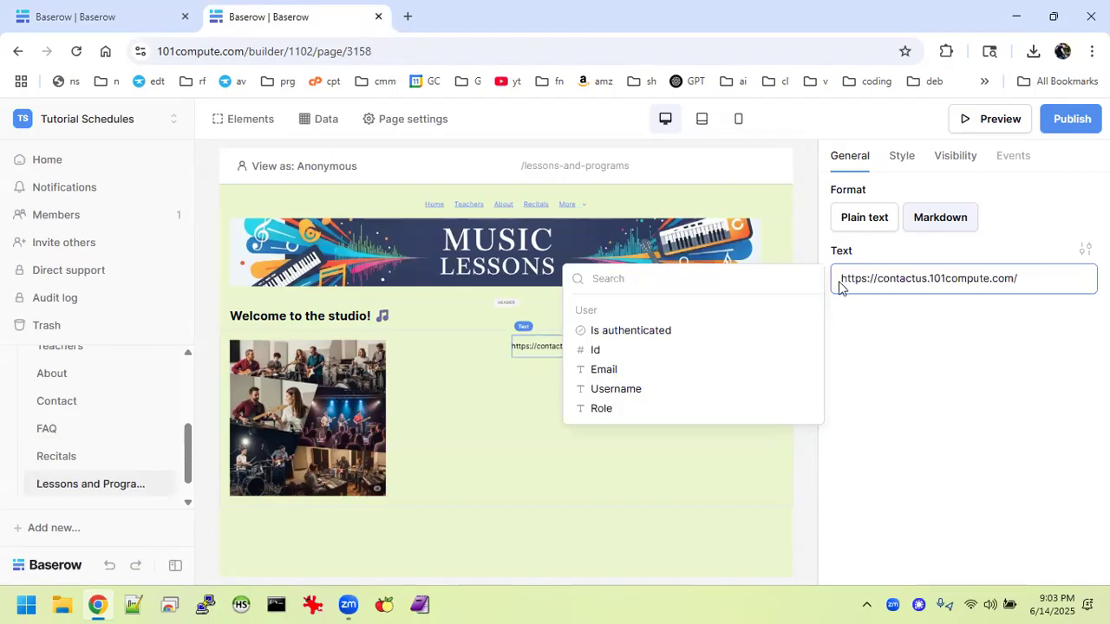
pyautogui.press('BackSpace')
pyautogui.press('BackSpace')
pyautogui.press('BackSpace')
pyautogui.press('BackSpace')
pyautogui.press('BackSpace')
pyautogui.press('BackSpace')
pyautogui.press('BackSpace')
pyautogui.press('BackSpace')
pyautogui.press('BackSpace')
pyautogui.press('BackSpace')
pyautogui.press('BackSpace')
pyautogui.press('BackSpace')
pyautogui.press('BackSpace')
pyautogui.press('BackSpace')
pyautogui.press('BackSpace')
pyautogui.press('BackSpace')
pyautogui.press('BackSpace')
pyautogui.press('BackSpace')
pyautogui.press('BackSpace')
pyautogui.press('BackSpace')
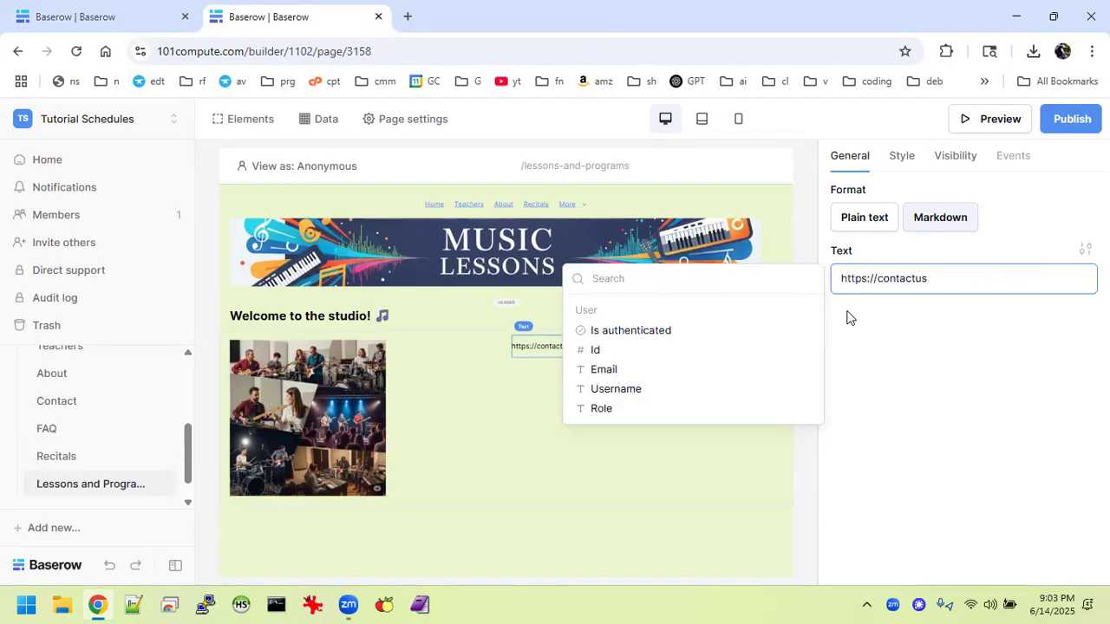
# Open websiteexample.101compute.com in a new browser tab and copy the text block from "Discover the Music Within You" through "wide variety of instruments.".
pyautogui.click(408, 16)
pyautogui.write('web')
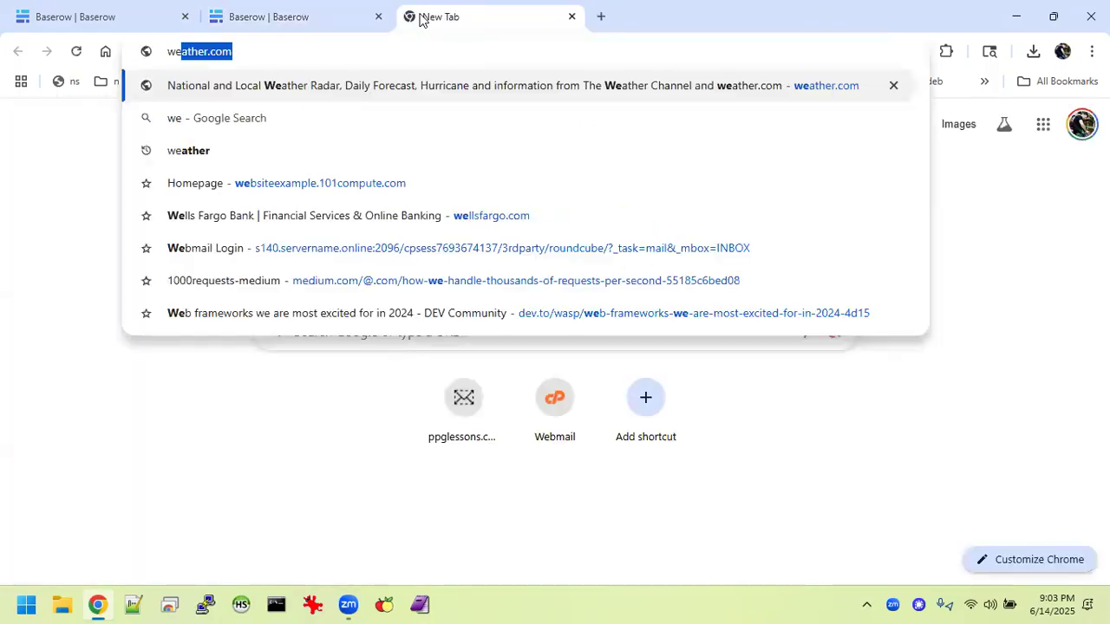
pyautogui.press('Return')
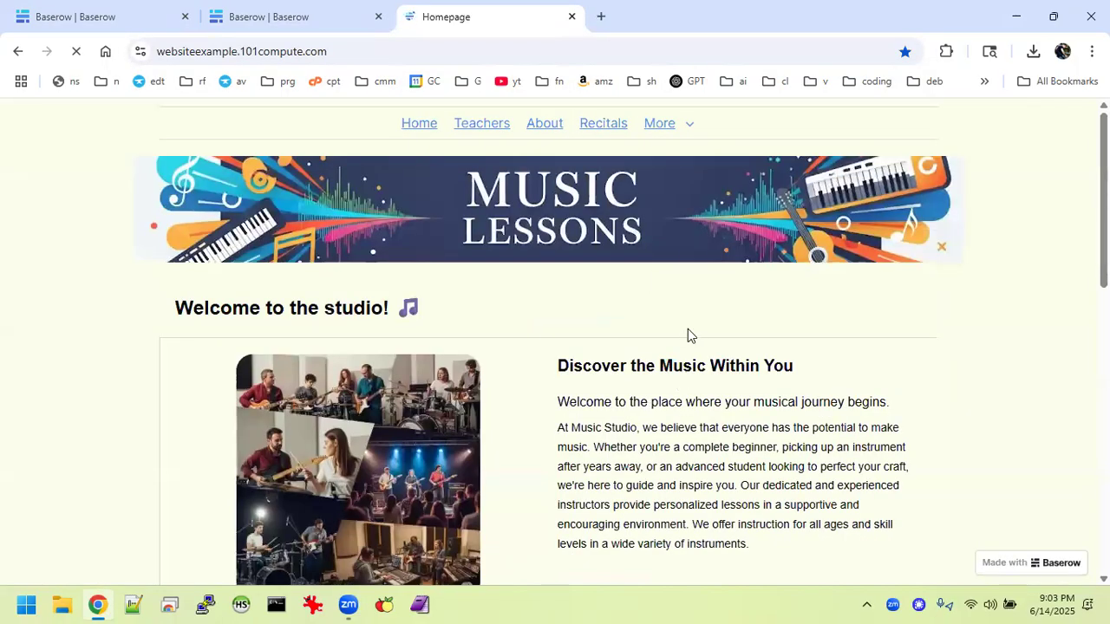
pyautogui.rightClick(753, 530)
pyautogui.click(559, 363)
pyautogui.moveTo(558, 364); pyautogui.dragTo(863, 561)
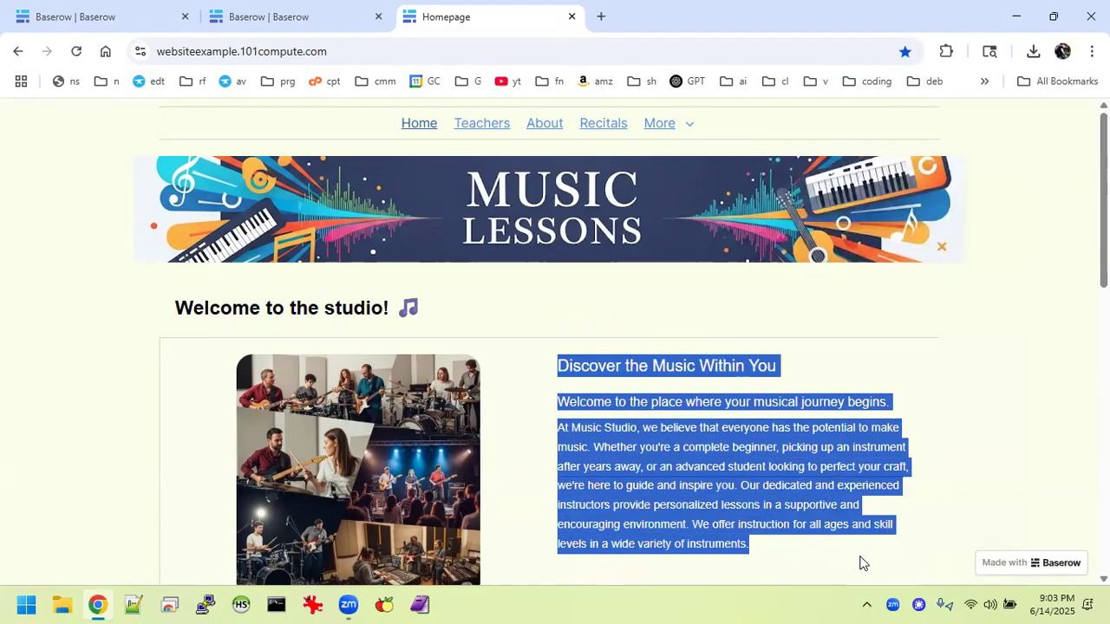
# Replace the URL in the Text element of the Basic Web Site Tutorial homepage with the text copied from the published site.
pyautogui.click(88, 31)
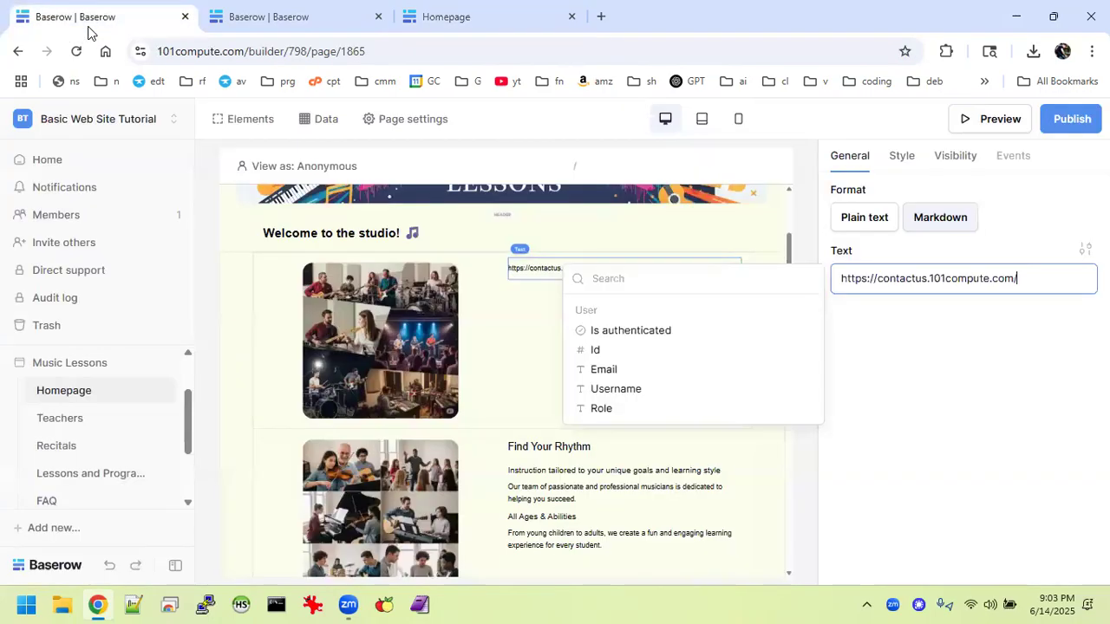
pyautogui.press('BackSpace')
pyautogui.press('BackSpace')
pyautogui.press('BackSpace')
pyautogui.press('BackSpace')
pyautogui.press('BackSpace')
pyautogui.press('BackSpace')
pyautogui.press('BackSpace')
pyautogui.press('BackSpace')
pyautogui.press('BackSpace')
pyautogui.press('BackSpace')
pyautogui.press('BackSpace')
pyautogui.press('BackSpace')
pyautogui.press('BackSpace')
pyautogui.press('BackSpace')
pyautogui.press('BackSpace')
pyautogui.press('BackSpace')
pyautogui.press('BackSpace')
pyautogui.press('BackSpace')
pyautogui.press('BackSpace')
pyautogui.press('BackSpace')
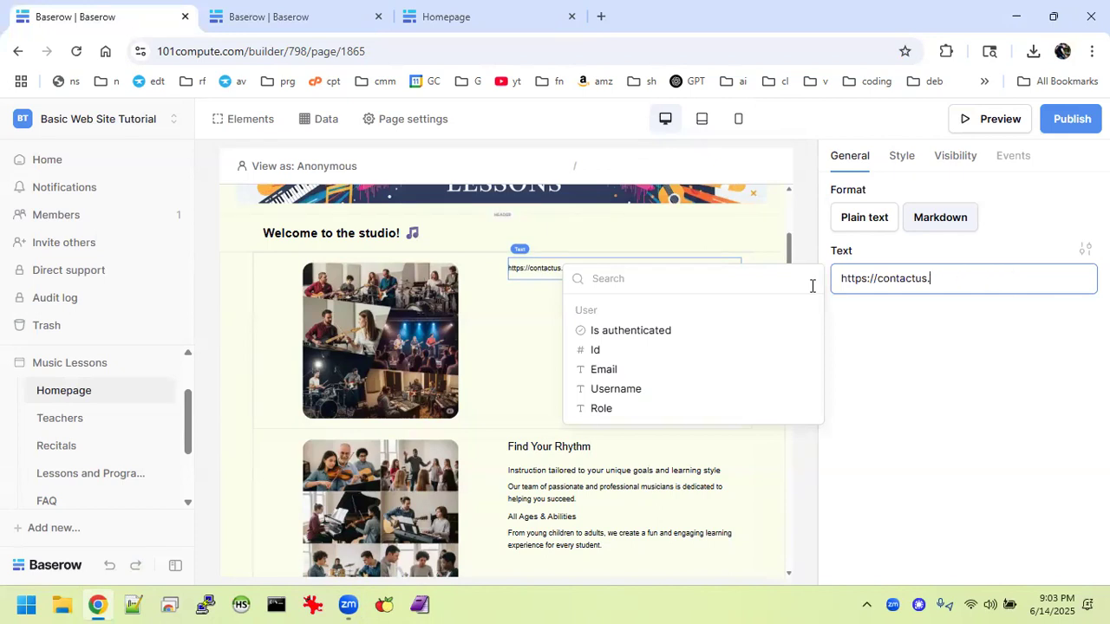
pyautogui.hotkey('ctrl', 'v')
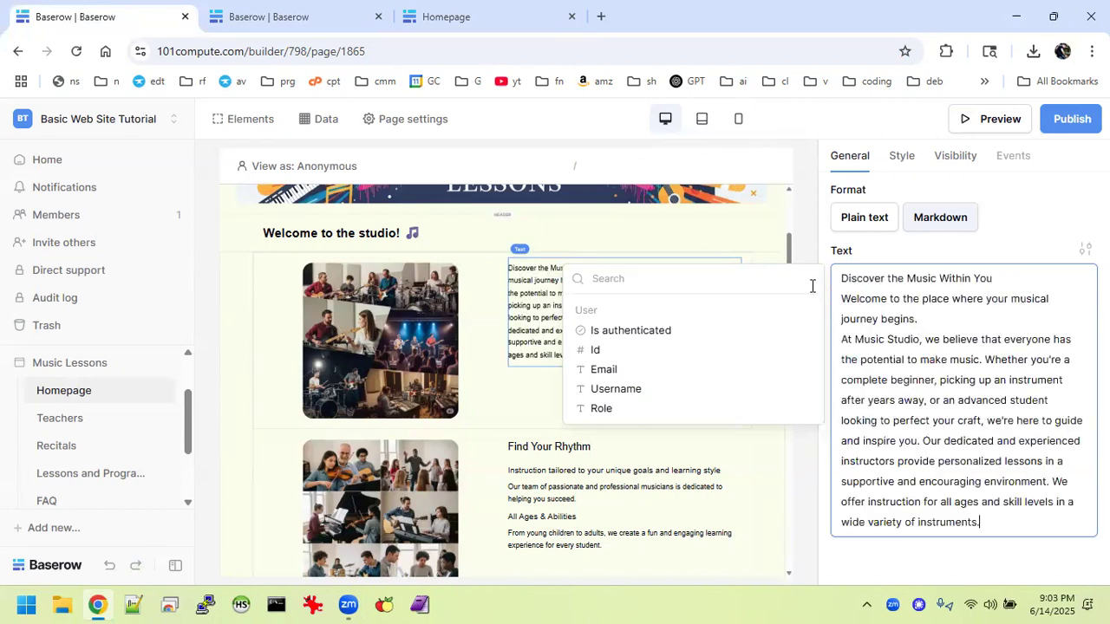
# Mark "Discover the Music Within You" as a ## heading and "Welcome to the place where your musical journey begins." as a ### heading.
pyautogui.click(1014, 277)
pyautogui.moveTo(993, 276); pyautogui.dragTo(832, 278)
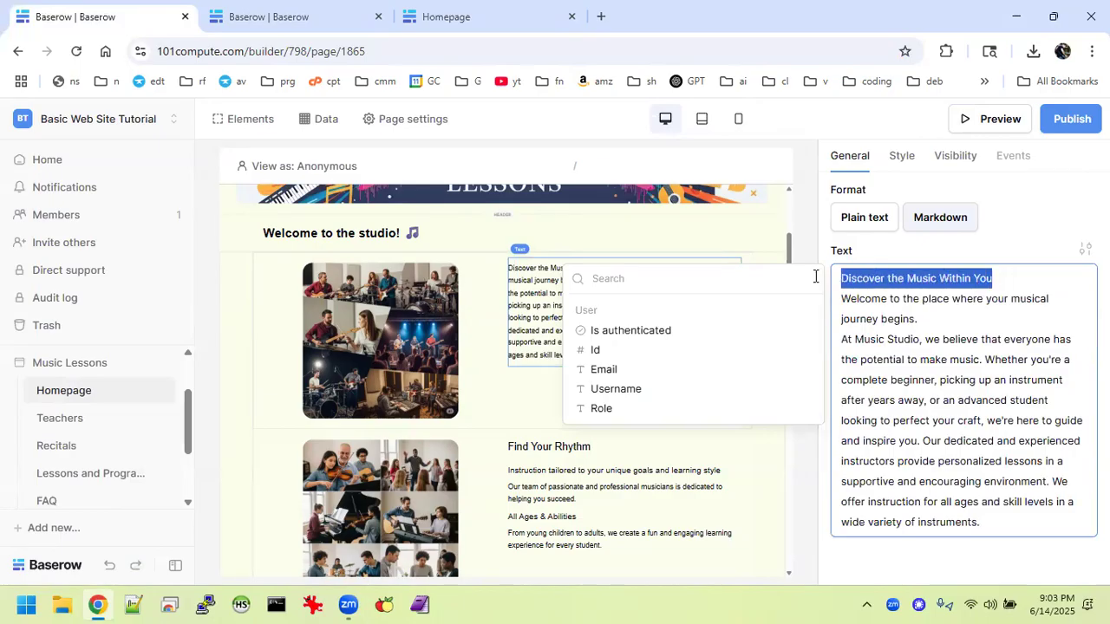
pyautogui.press('Home')
pyautogui.write('## ')
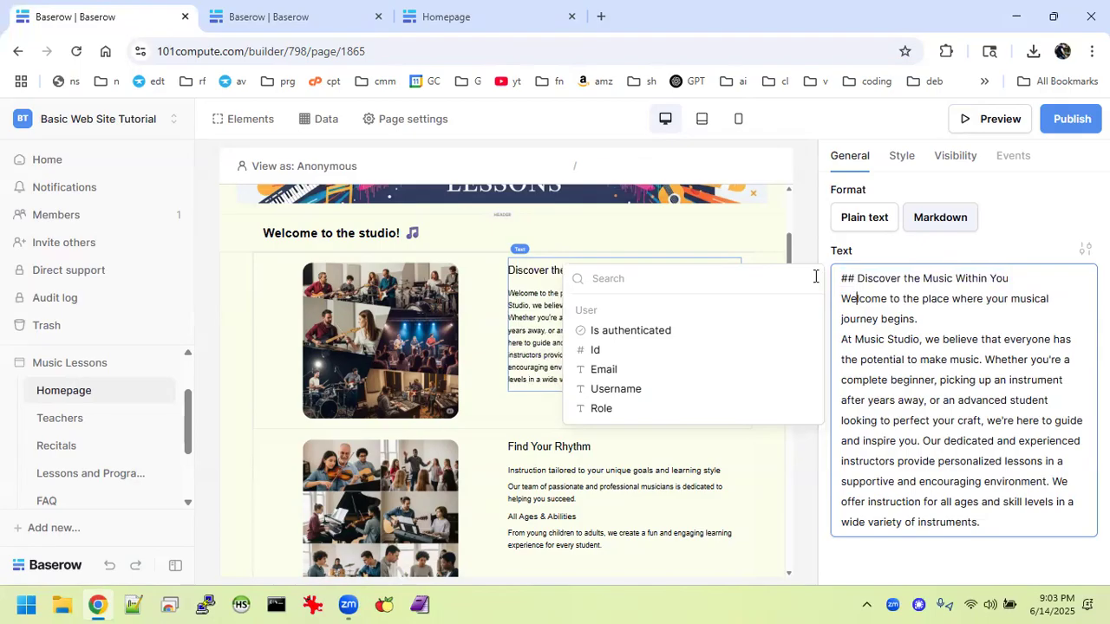
pyautogui.write('###')
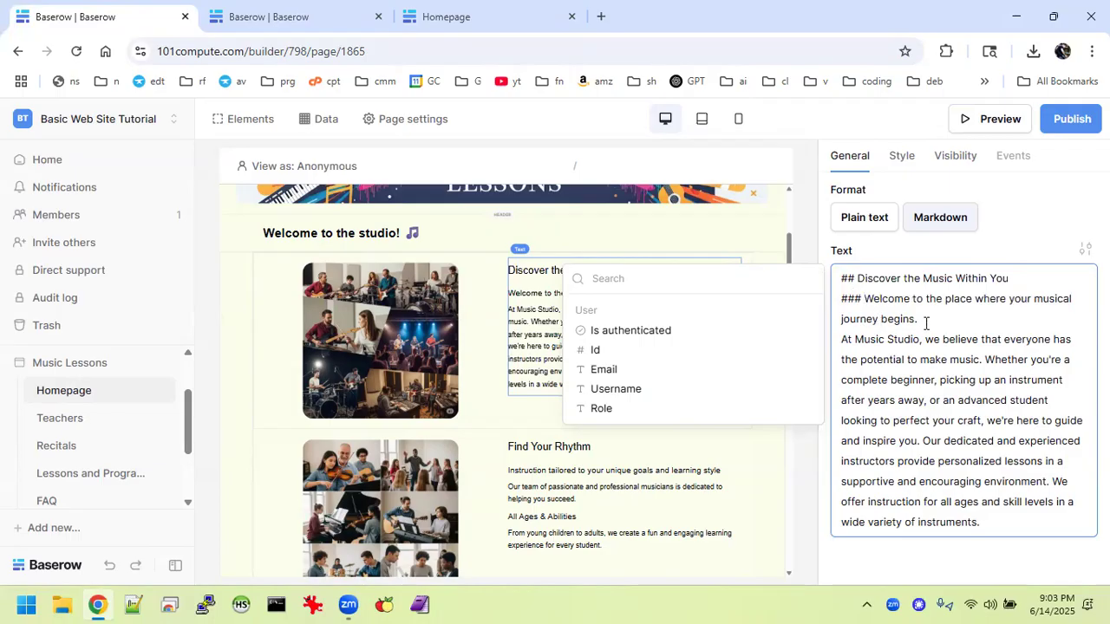
# Copy the complete "Discover the Music Within You" Markdown text into the empty Text element on the Lessons and Programs page.
pyautogui.hotkey('ctrl', 'a')
pyautogui.hotkey('ctrl', 'c')
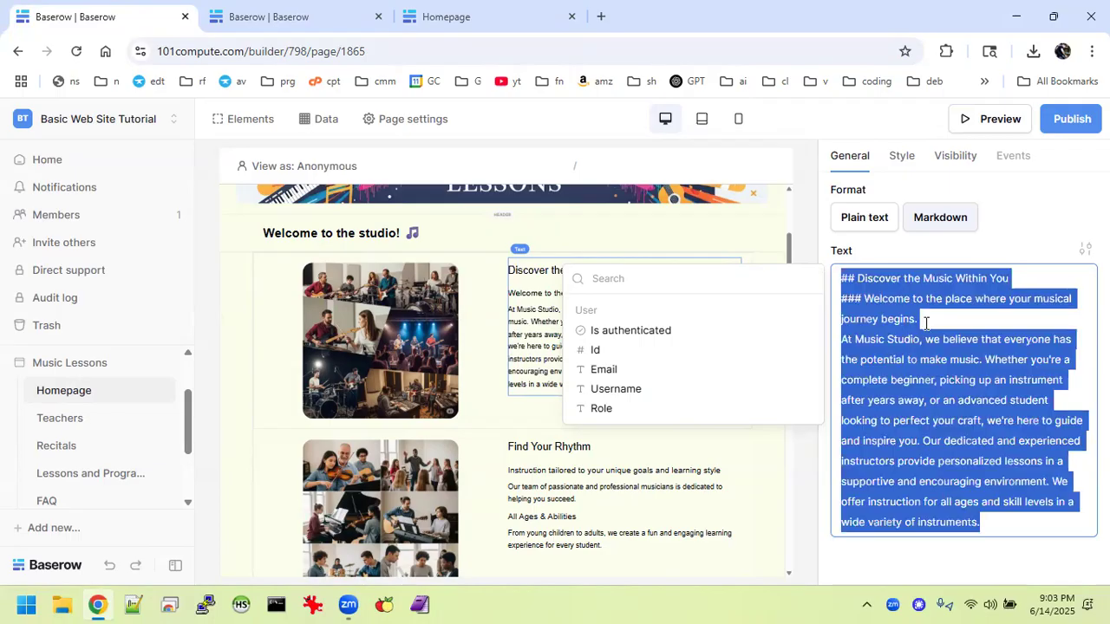
pyautogui.click(240, 17)
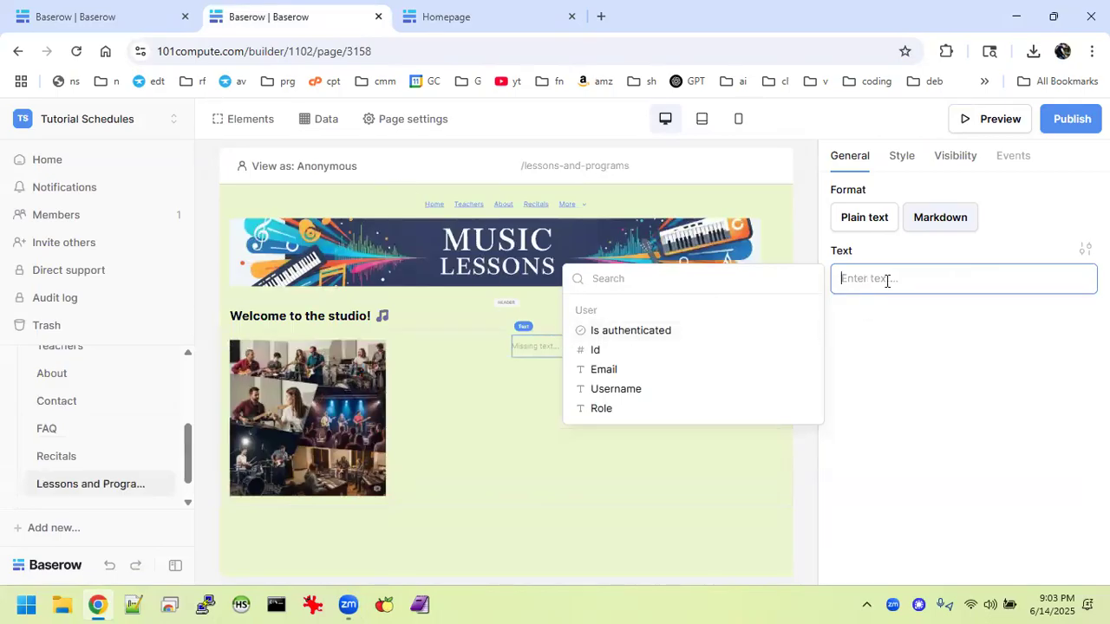
pyautogui.hotkey('ctrl', 'v')
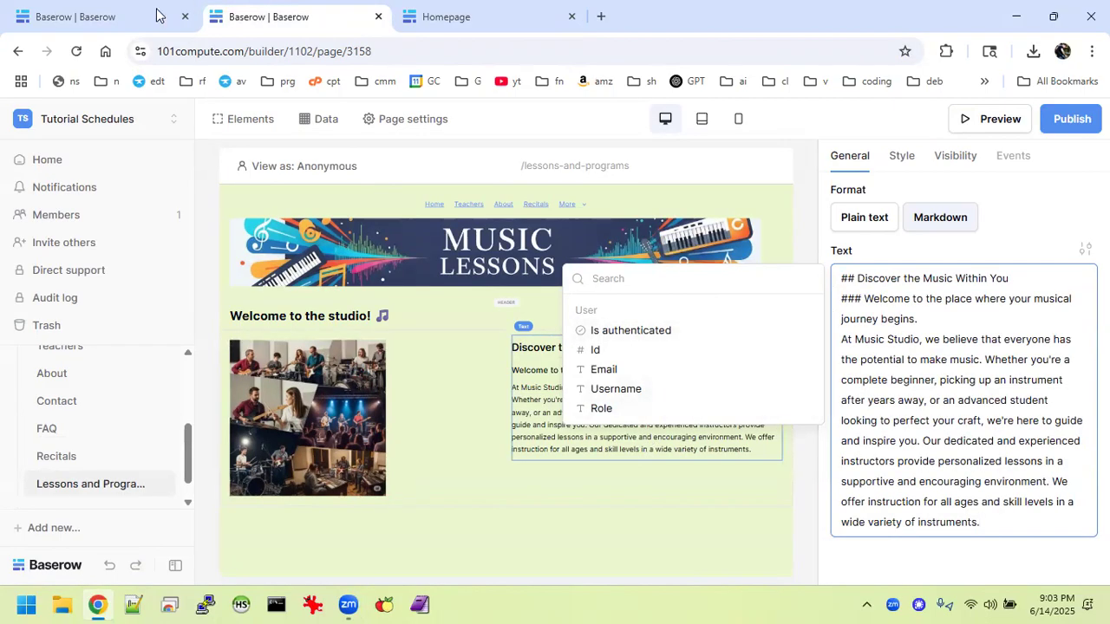
# Copy the whole Markdown text of the "Find Your Rhythm" element from the Basic Web Site Tutorial homepage.
pyautogui.click(88, 17)
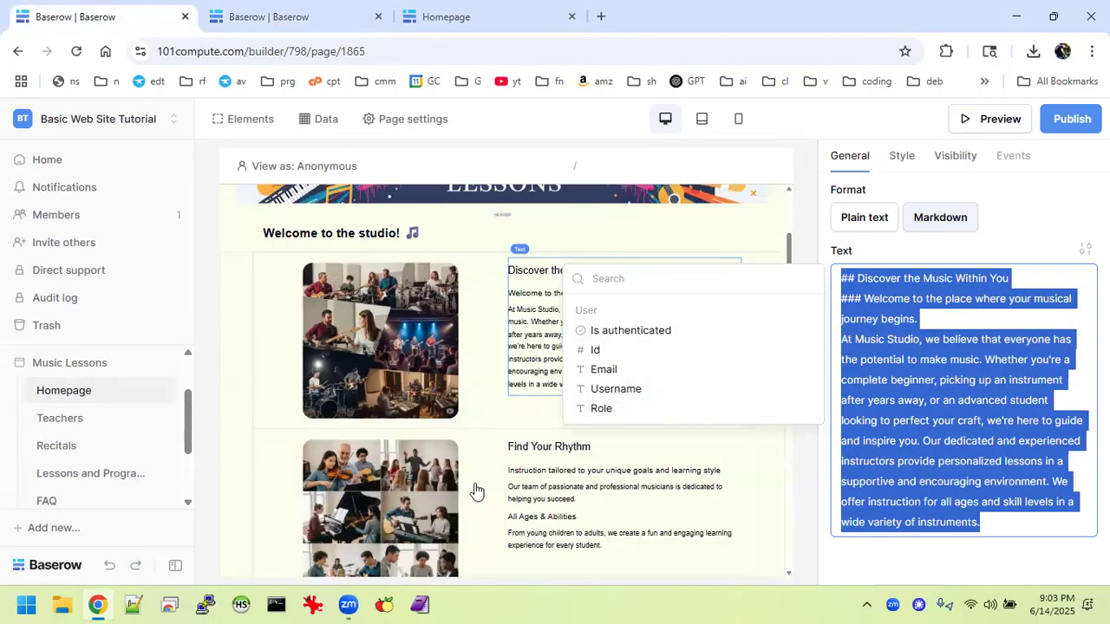
pyautogui.scroll(-1, 530, 478)
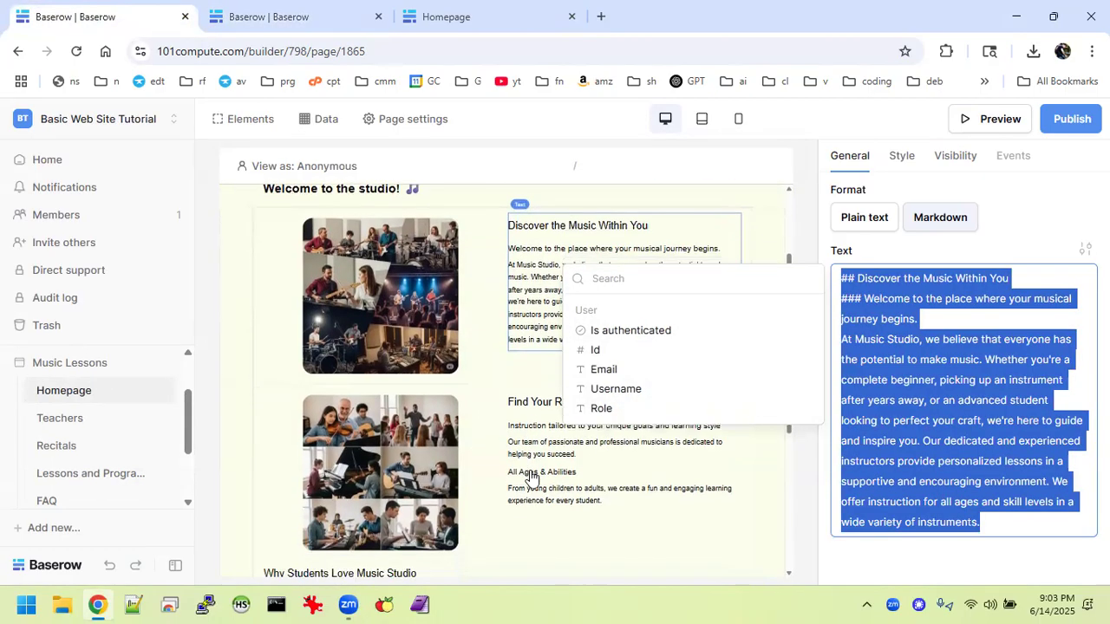
pyautogui.click(624, 457)
pyautogui.click(909, 406)
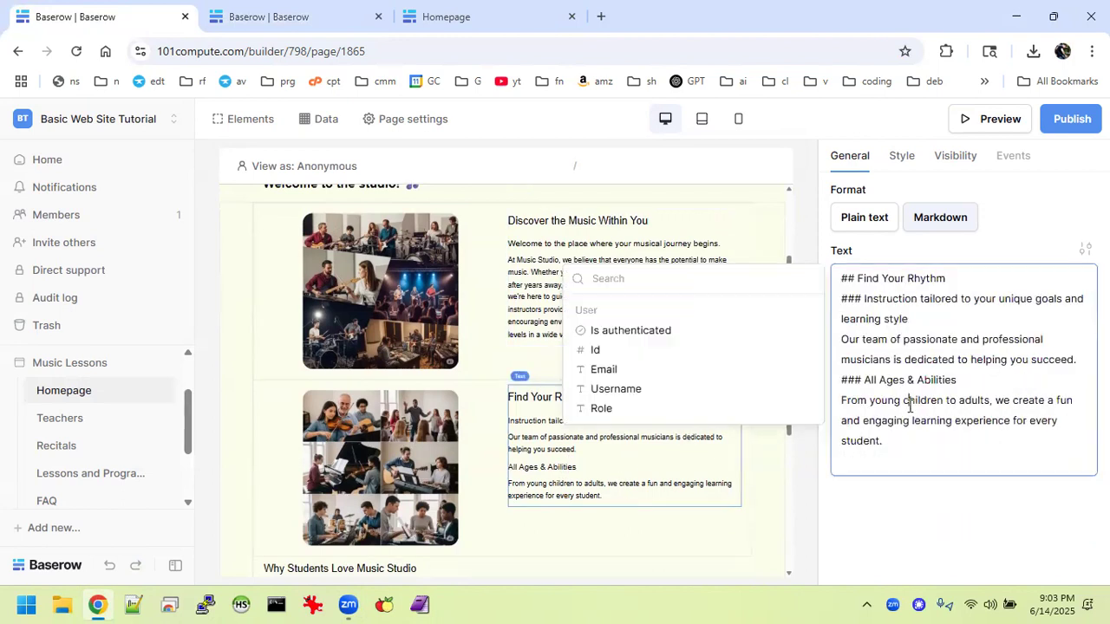
pyautogui.doubleClick(909, 406)
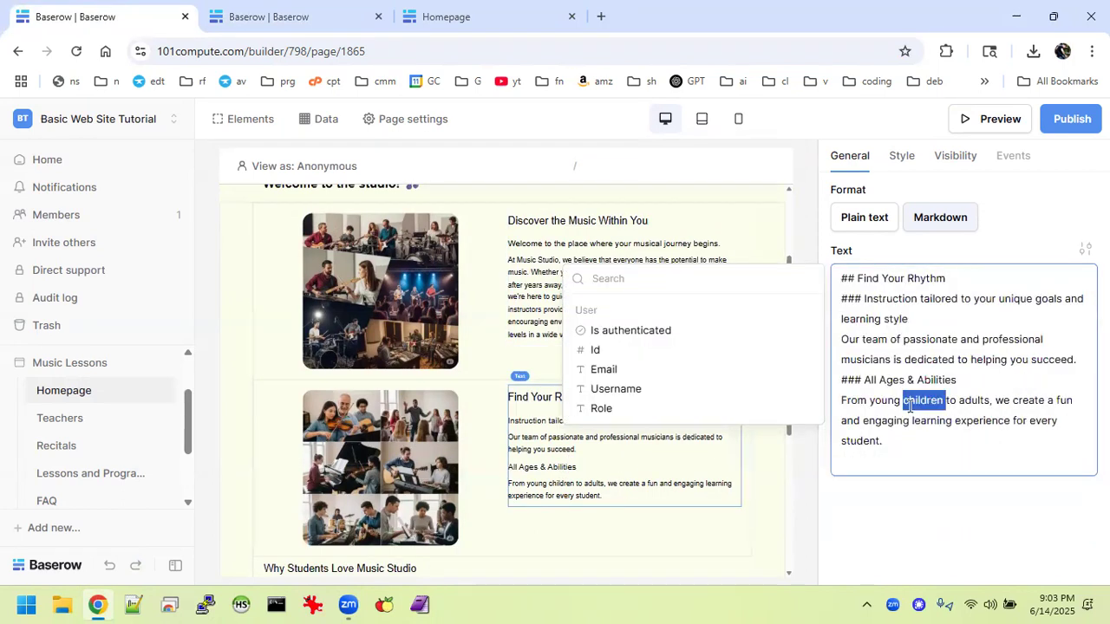
pyautogui.hotkey('ctrl', 'a')
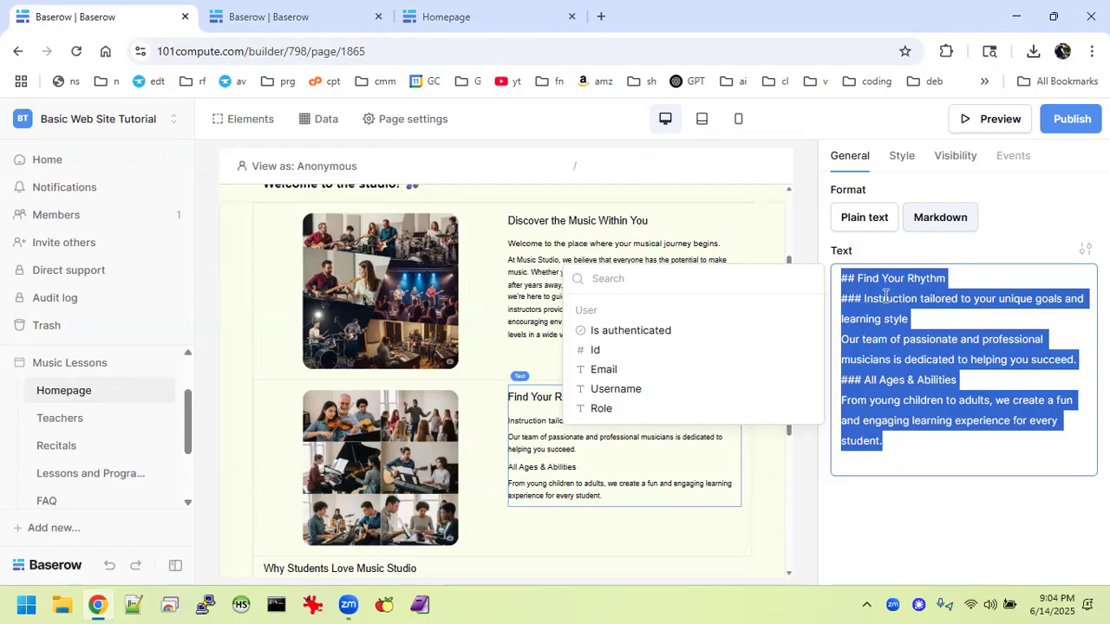
# Return to the Lessons and Programs page and try to add a new element below the two-column block.
pyautogui.click(341, 17)
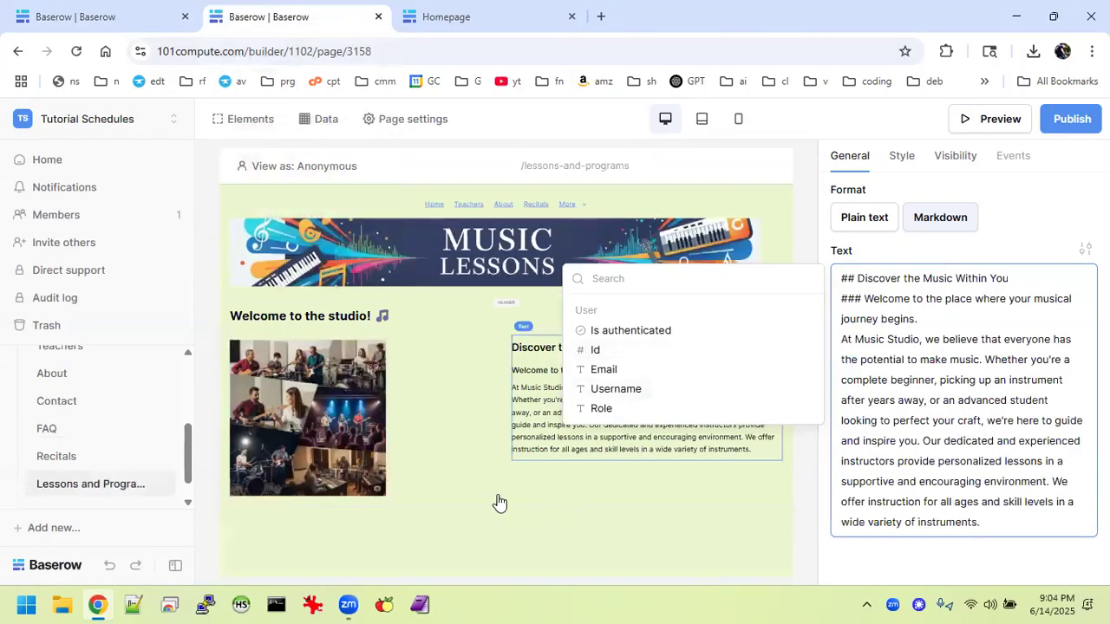
pyautogui.click(499, 502)
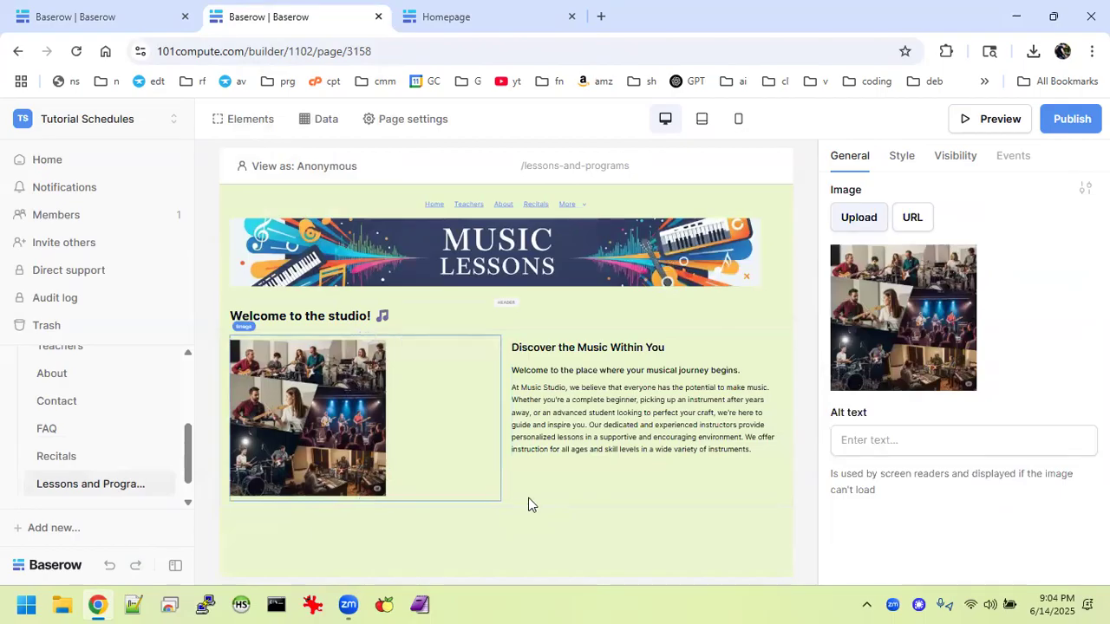
pyautogui.click(530, 503)
pyautogui.click(508, 514)
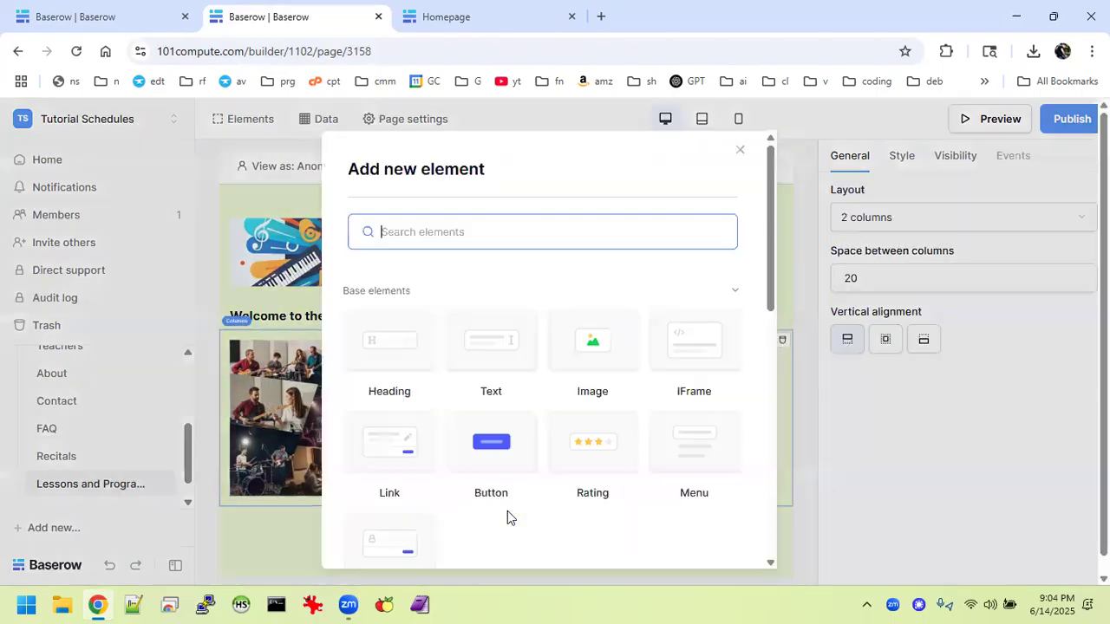
pyautogui.click(741, 152)
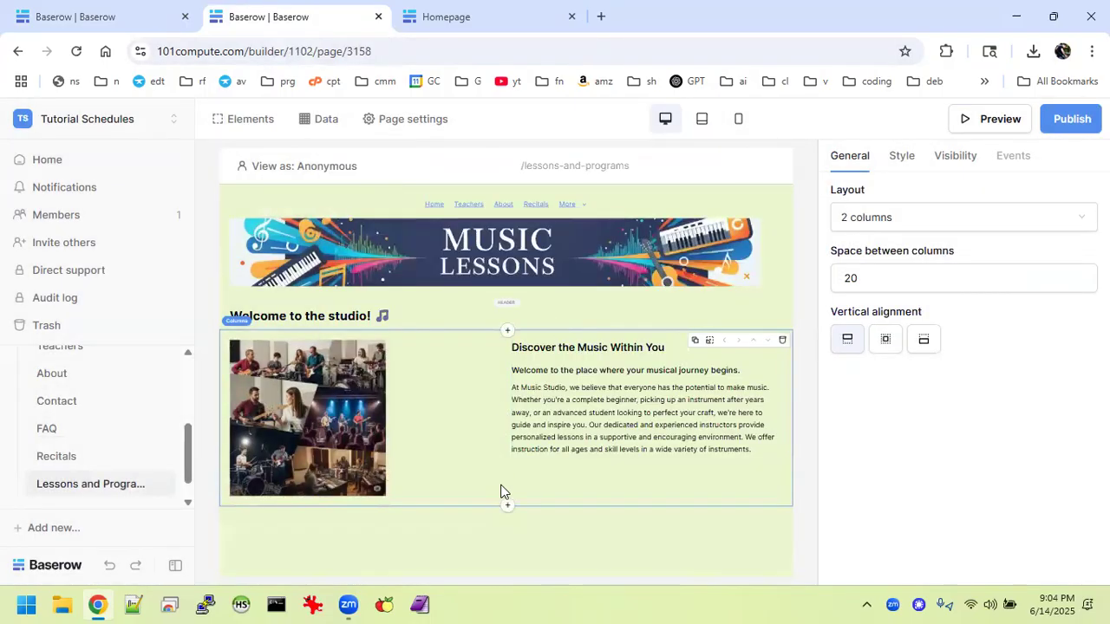
# Try adding an Image element beneath the photo collage in the first column, and delete the empty element.
pyautogui.click(499, 491)
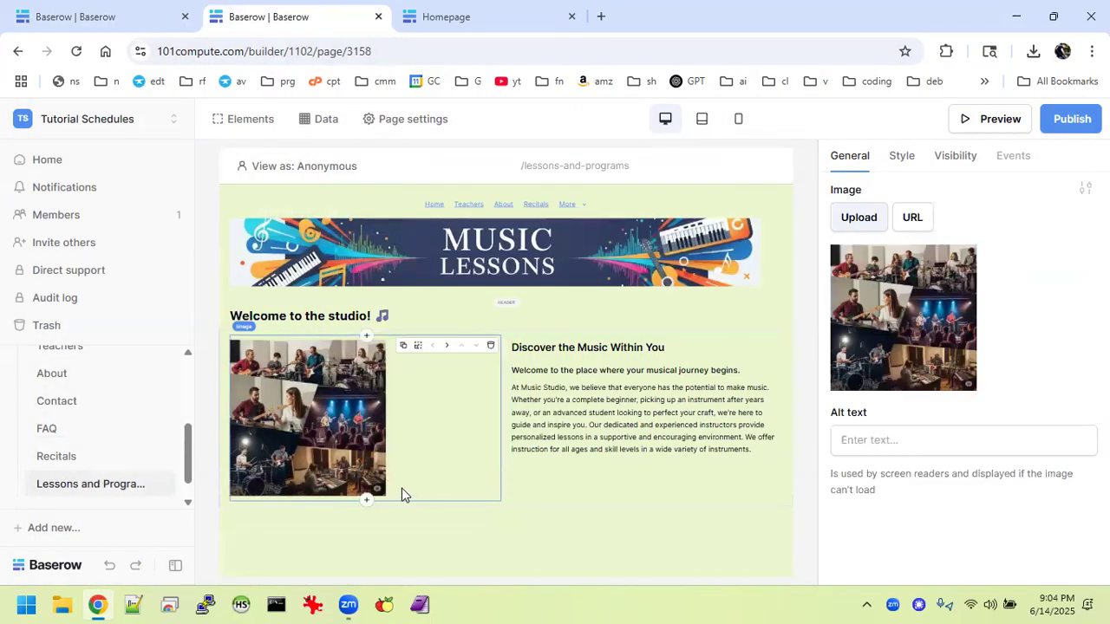
pyautogui.click(369, 502)
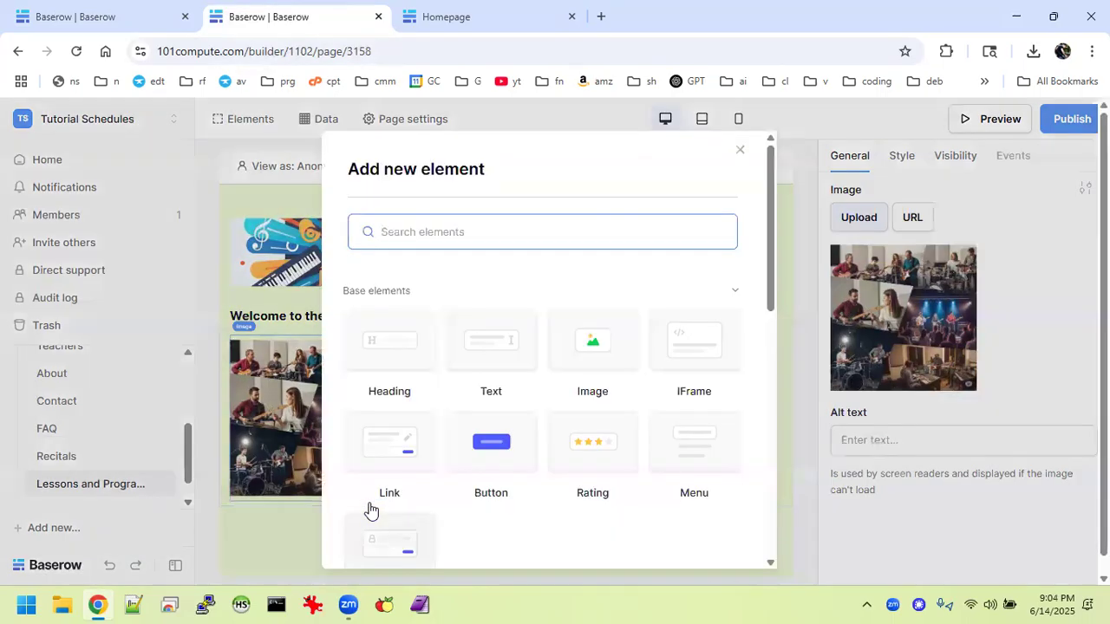
pyautogui.click(592, 354)
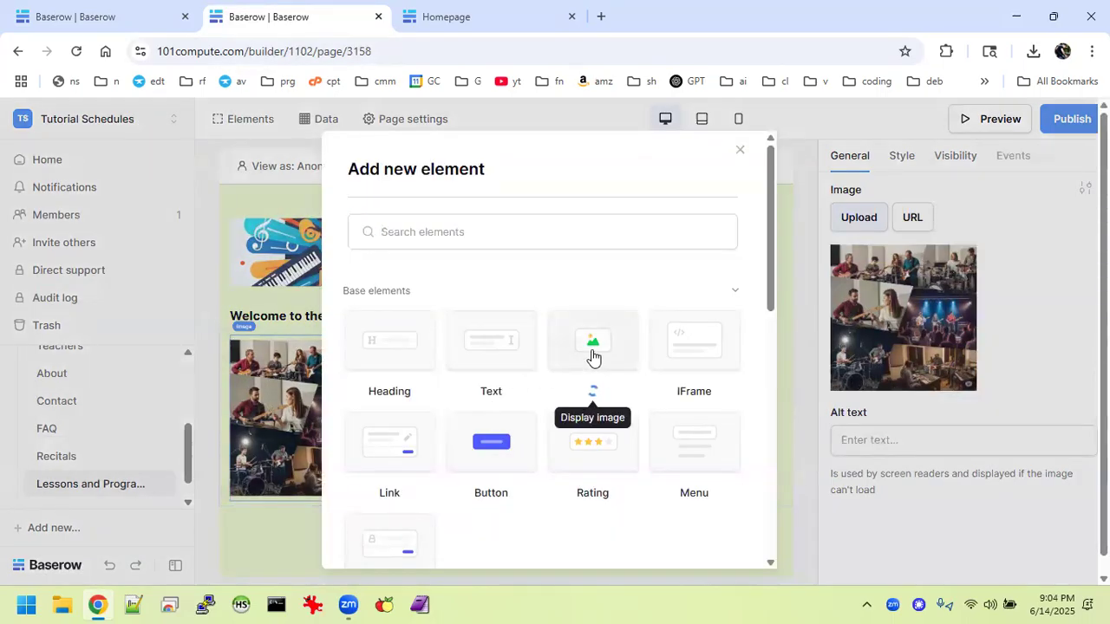
pyautogui.click(460, 505)
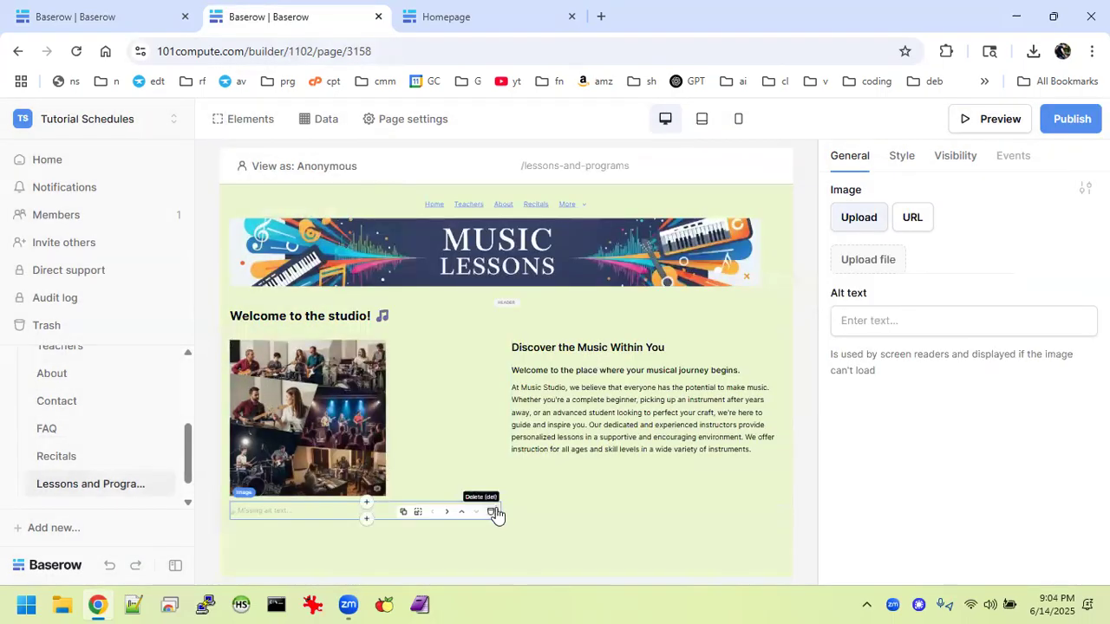
pyautogui.click(491, 514)
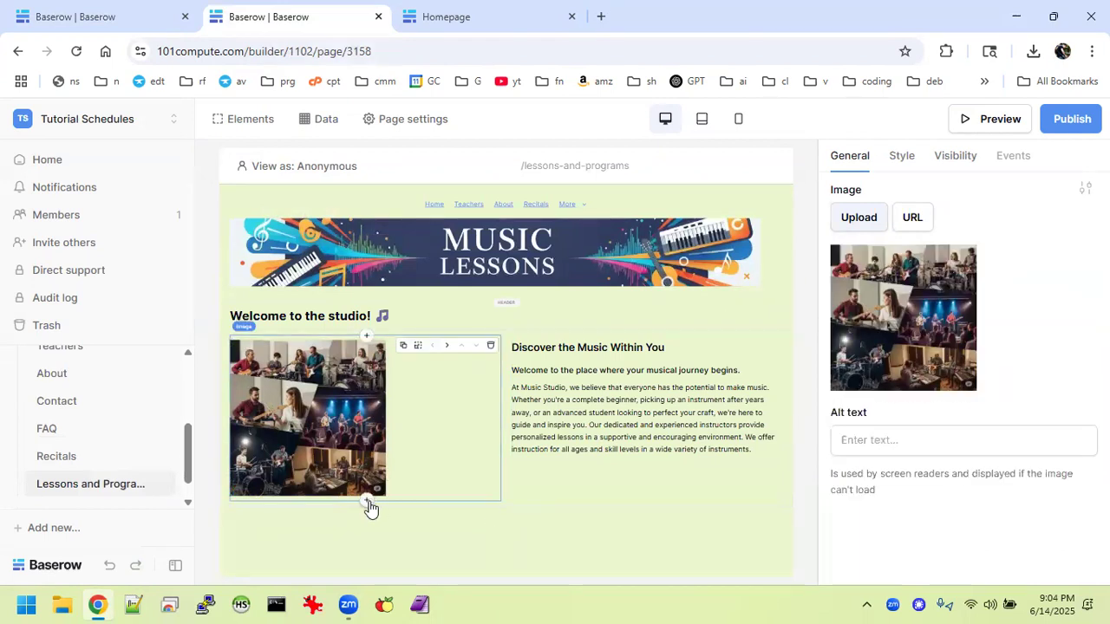
pyautogui.click(367, 502)
pyautogui.scroll(-3, 649, 402)
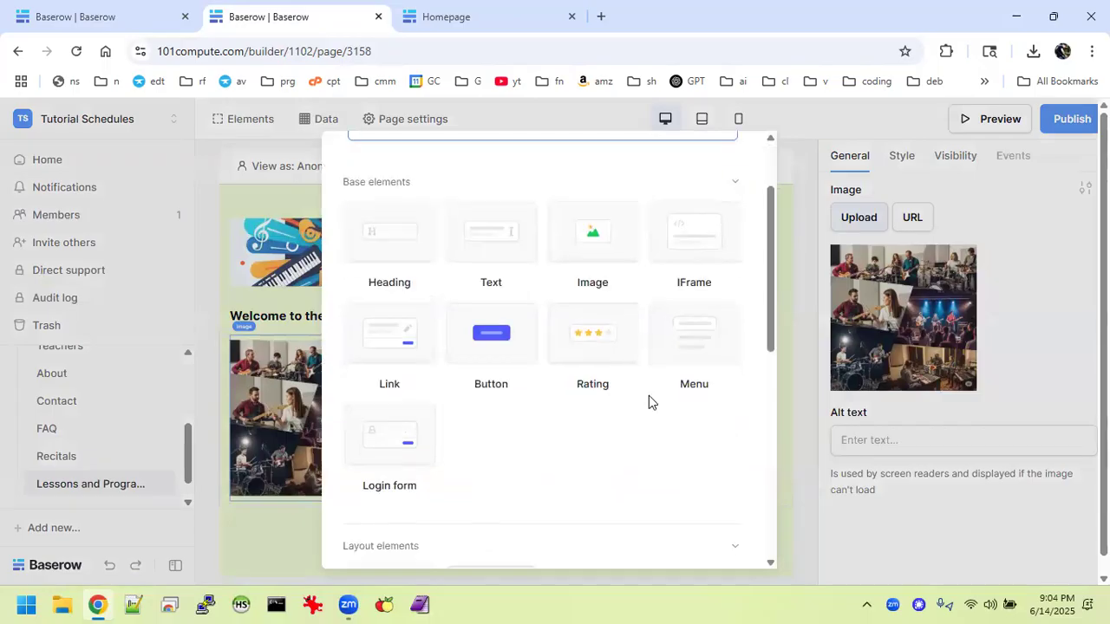
pyautogui.scroll(-2, 648, 402)
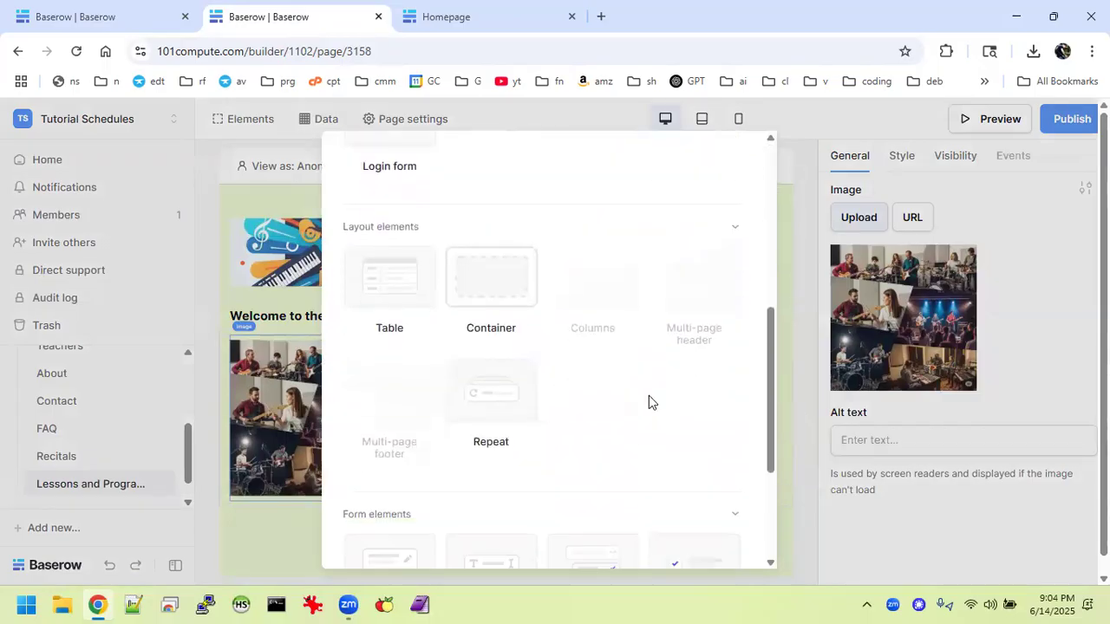
pyautogui.click(918, 567)
# Add a Columns element directly below the two-column "Discover the Music Within You" block on the Lessons and Programs page.
pyautogui.click(561, 500)
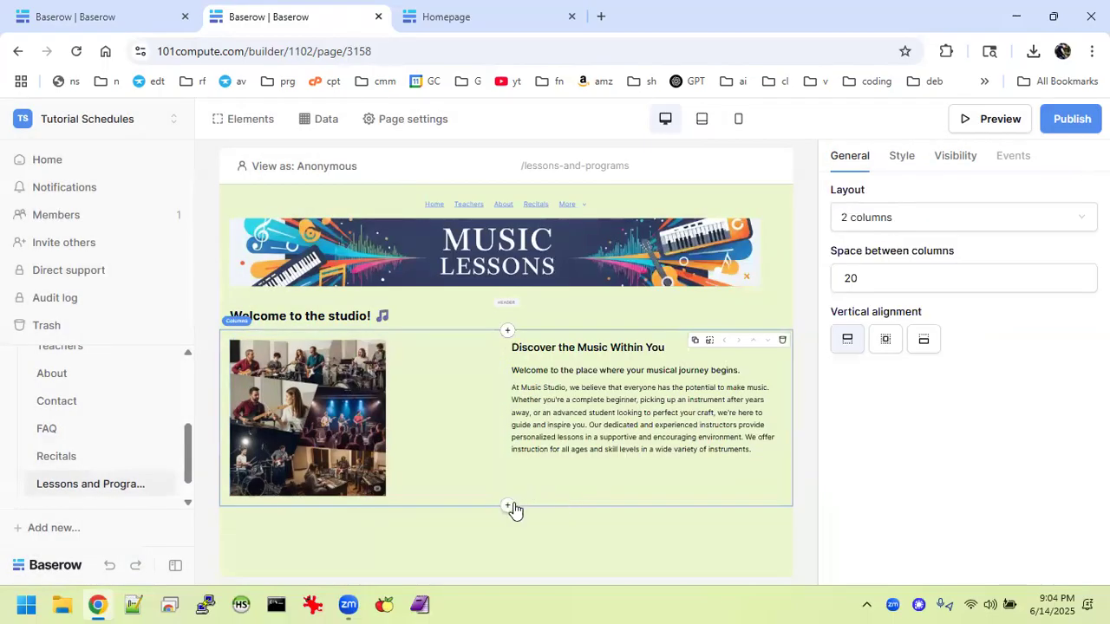
pyautogui.doubleClick(536, 485)
pyautogui.click(549, 455)
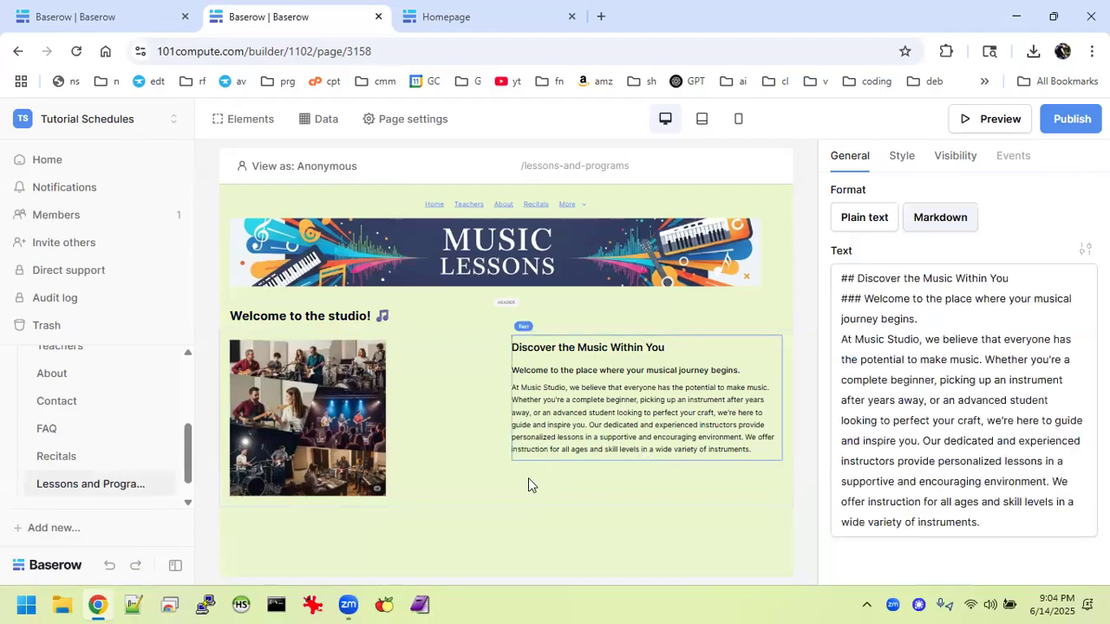
pyautogui.click(528, 478)
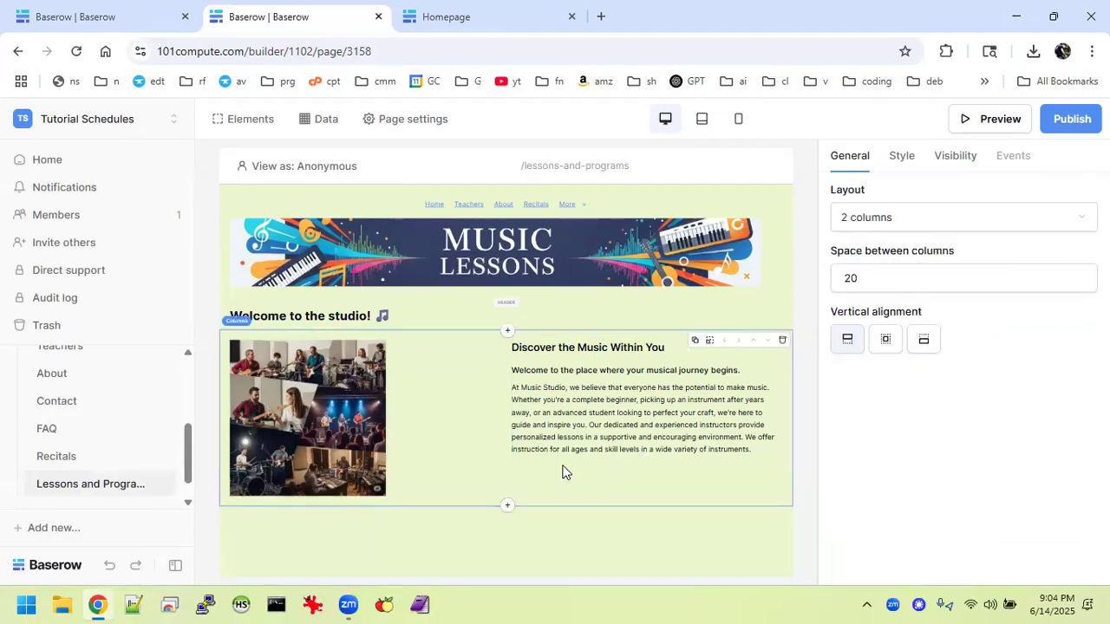
pyautogui.click(508, 507)
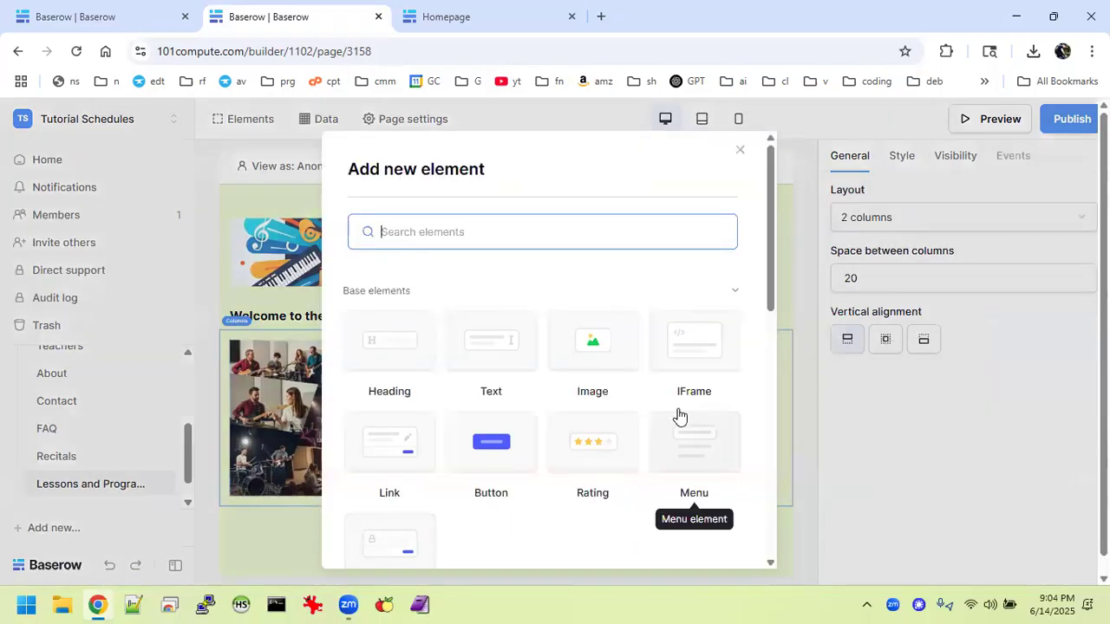
pyautogui.scroll(-1, 680, 415)
pyautogui.scroll(-3, 679, 414)
pyautogui.click(615, 366)
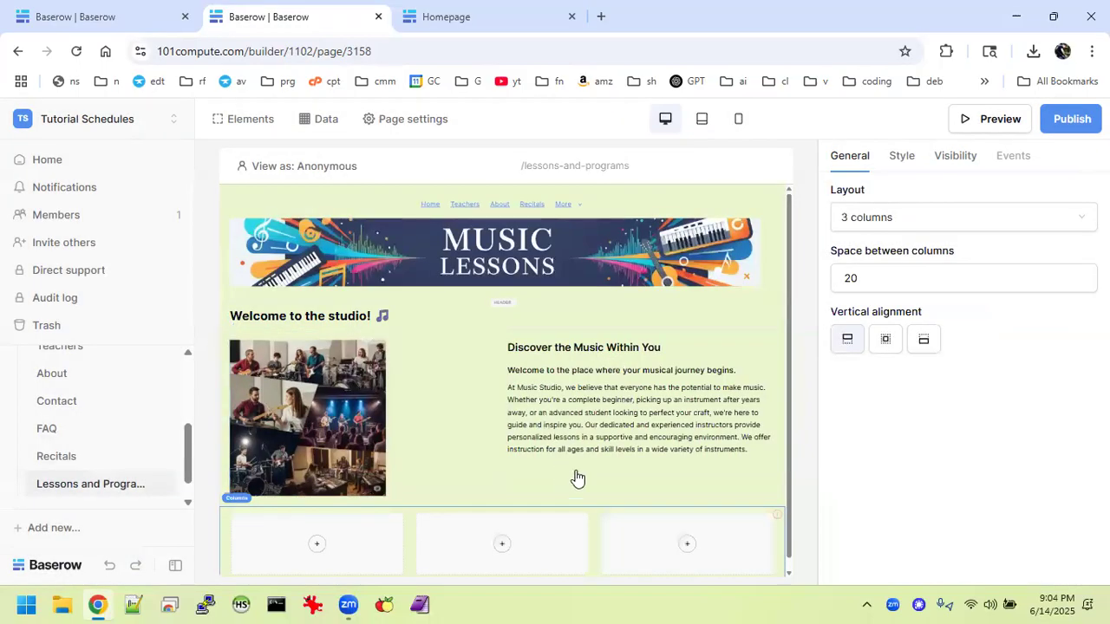
# Set the layout of the new empty Columns element to 2 columns.
pyautogui.click(577, 476)
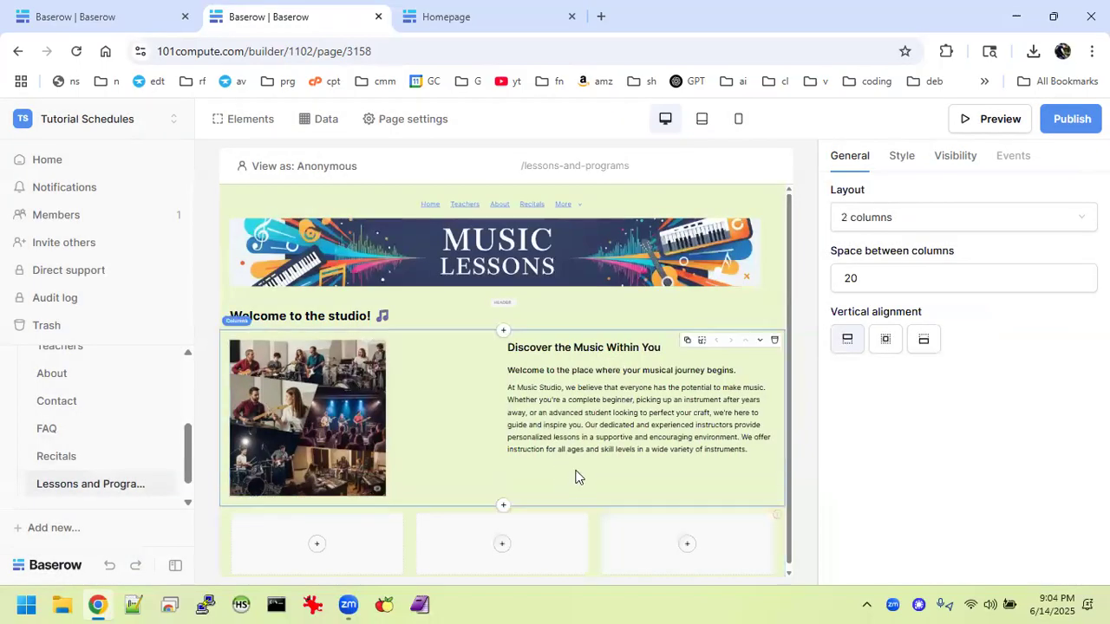
pyautogui.click(493, 516)
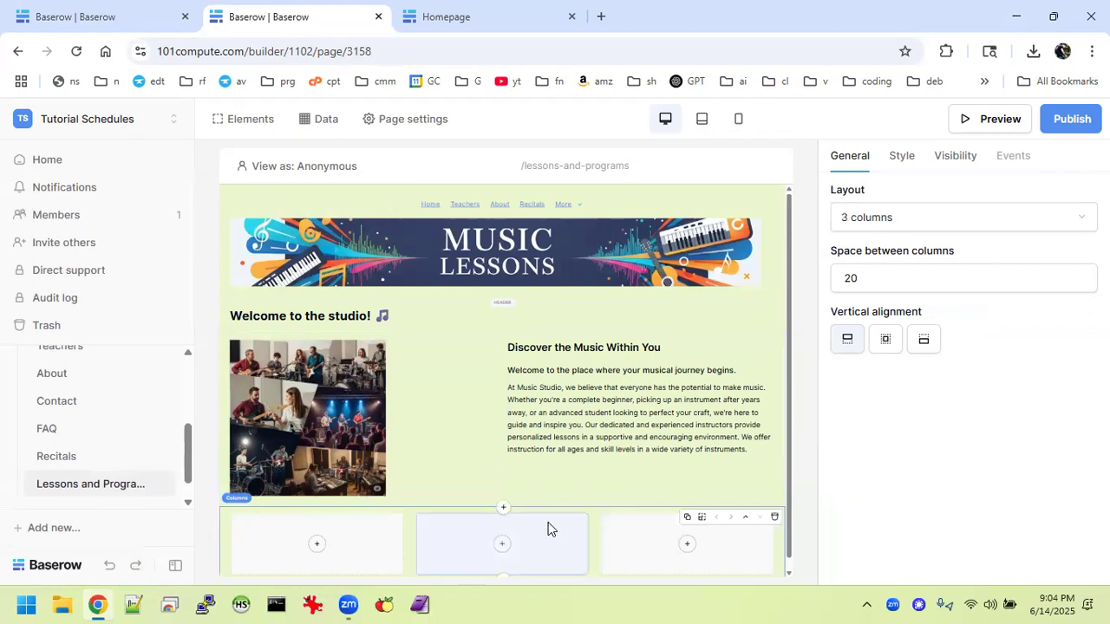
pyautogui.scroll(-1, 548, 528)
pyautogui.click(985, 218)
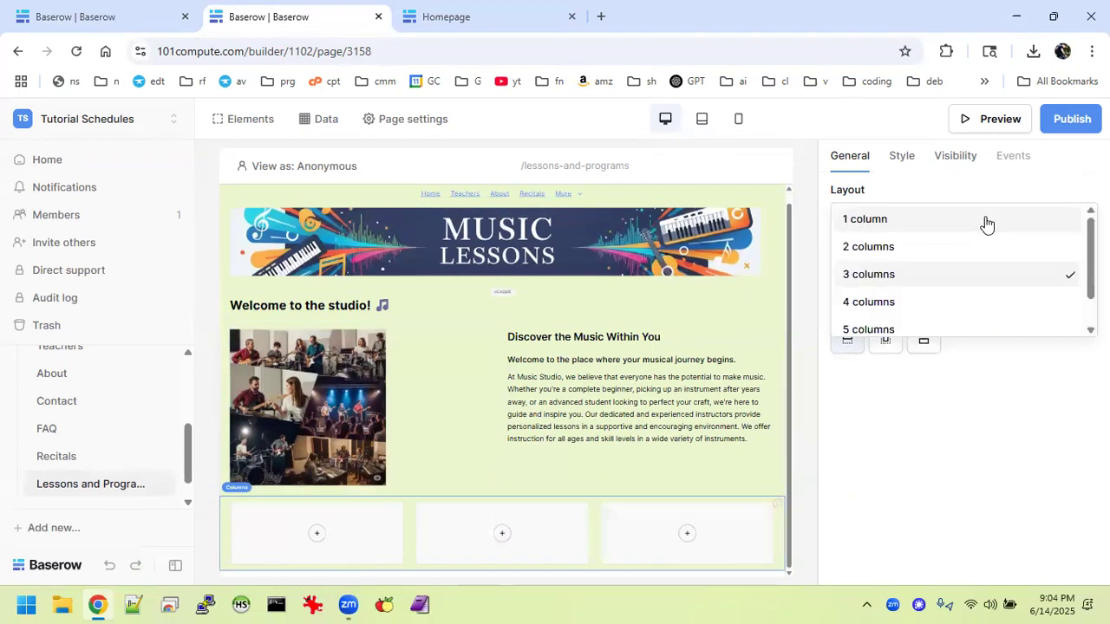
pyautogui.click(902, 250)
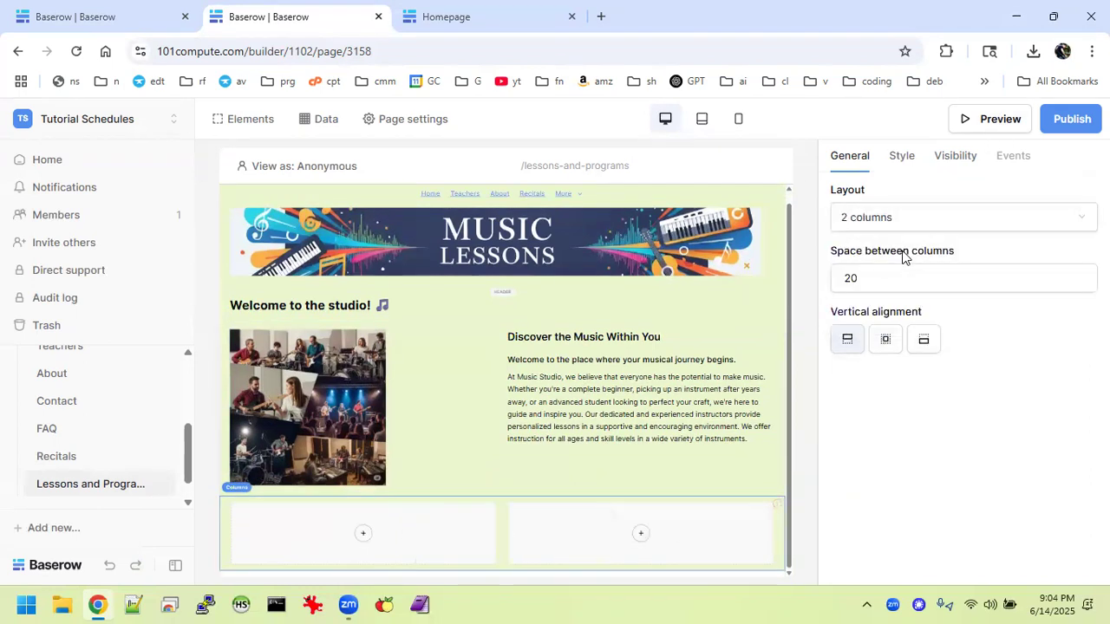
# Add an Image element in the first empty column and upload the music-student collage JPG starting with "8DkzlOJKimSzjbD3y9HkpwibMhPO4v8C" from Downloads.
pyautogui.click(372, 532)
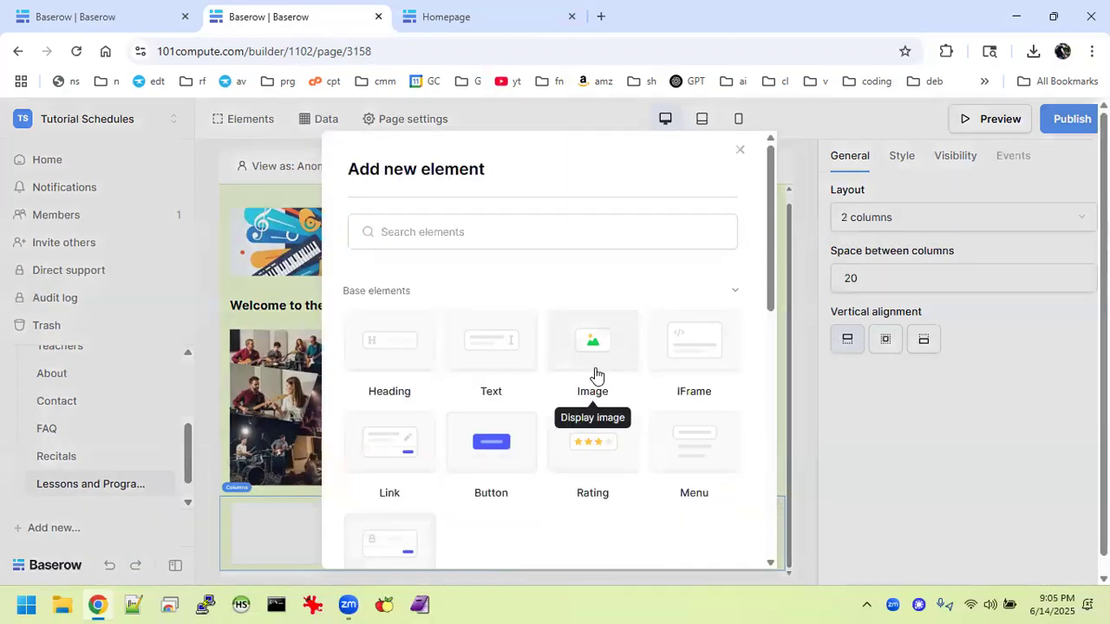
pyautogui.click(594, 373)
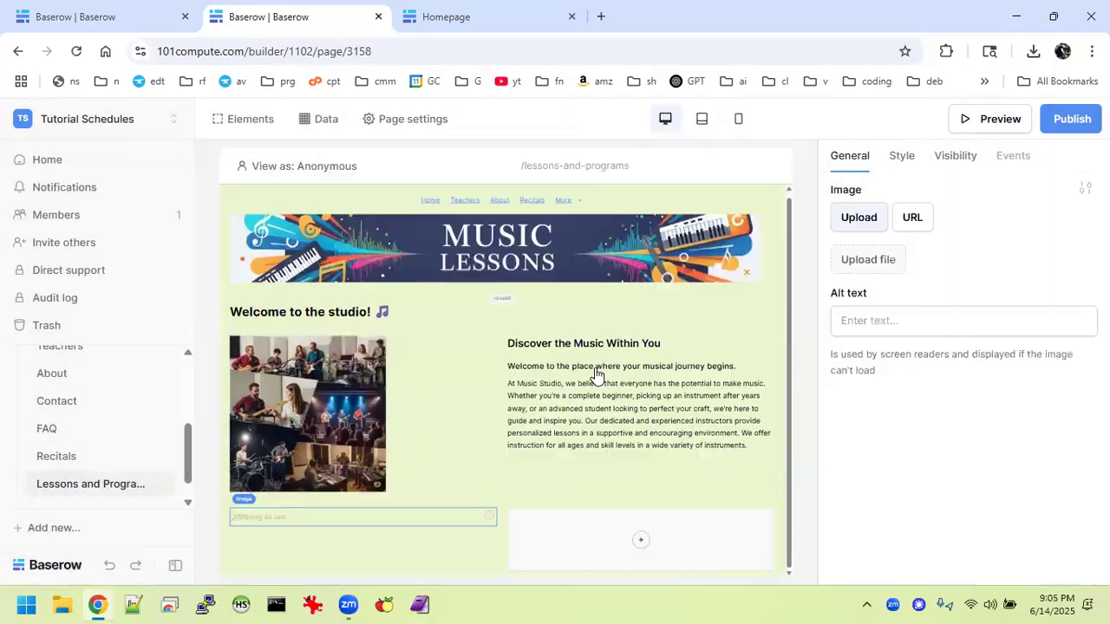
pyautogui.click(881, 271)
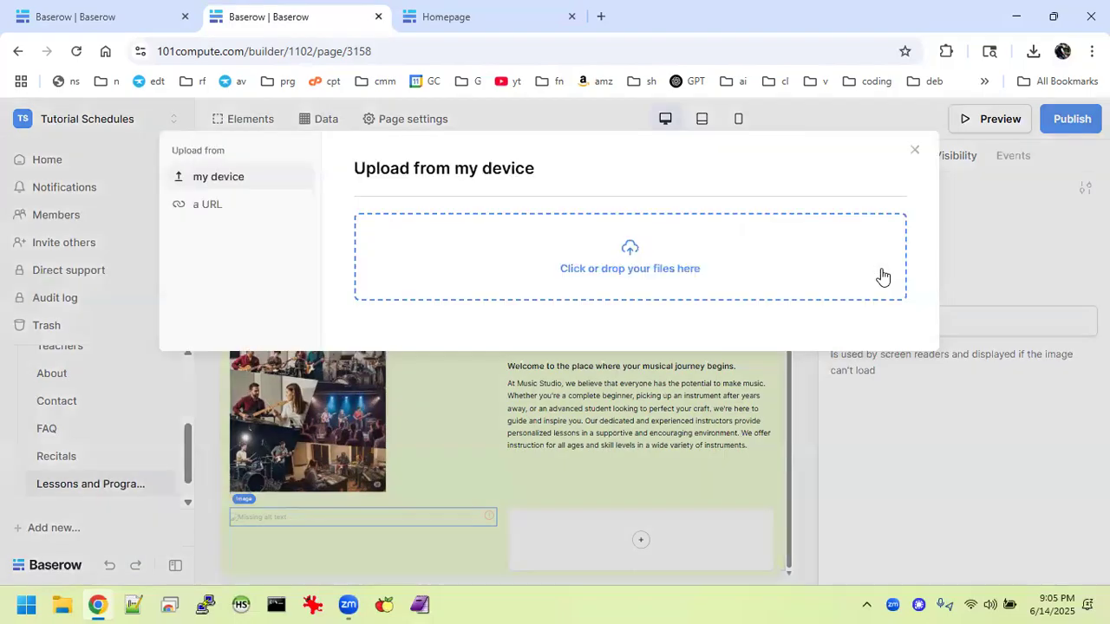
pyautogui.click(644, 269)
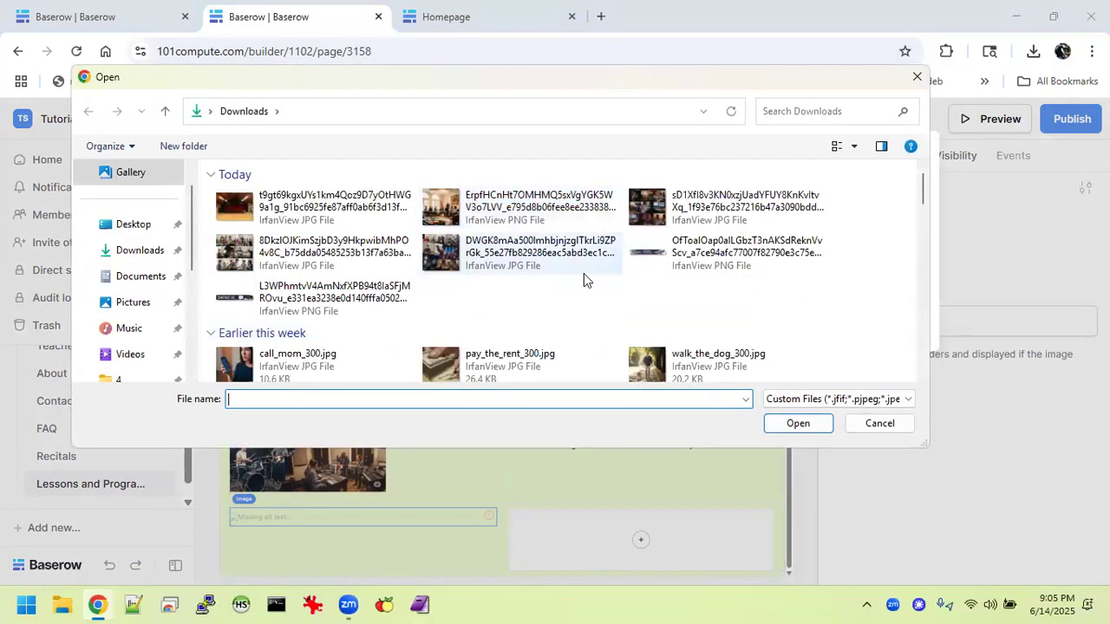
pyautogui.click(350, 270)
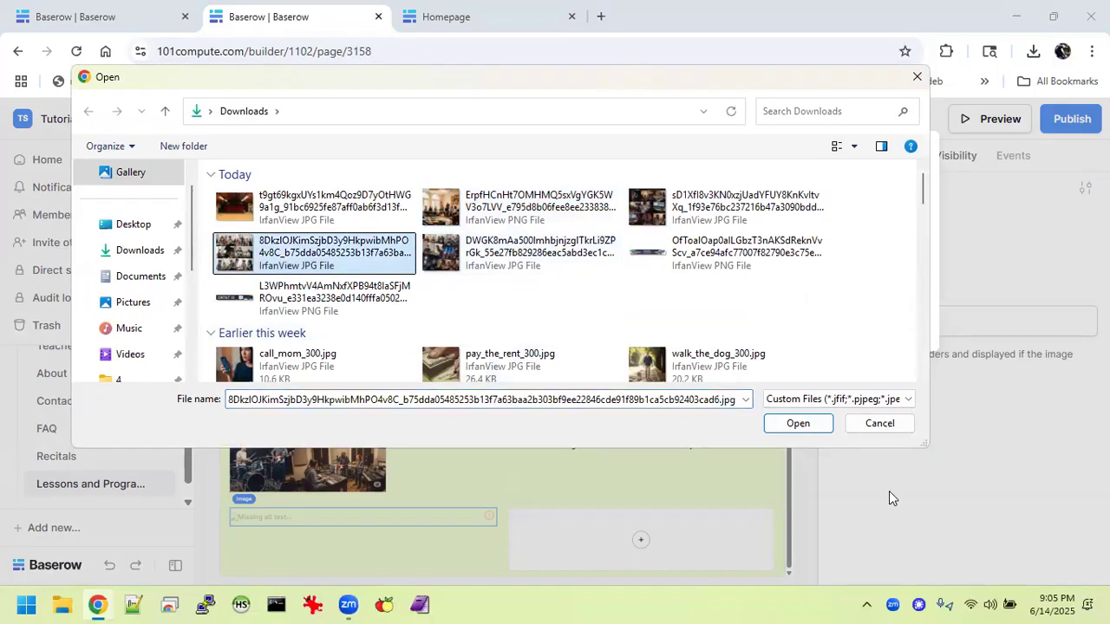
pyautogui.click(806, 424)
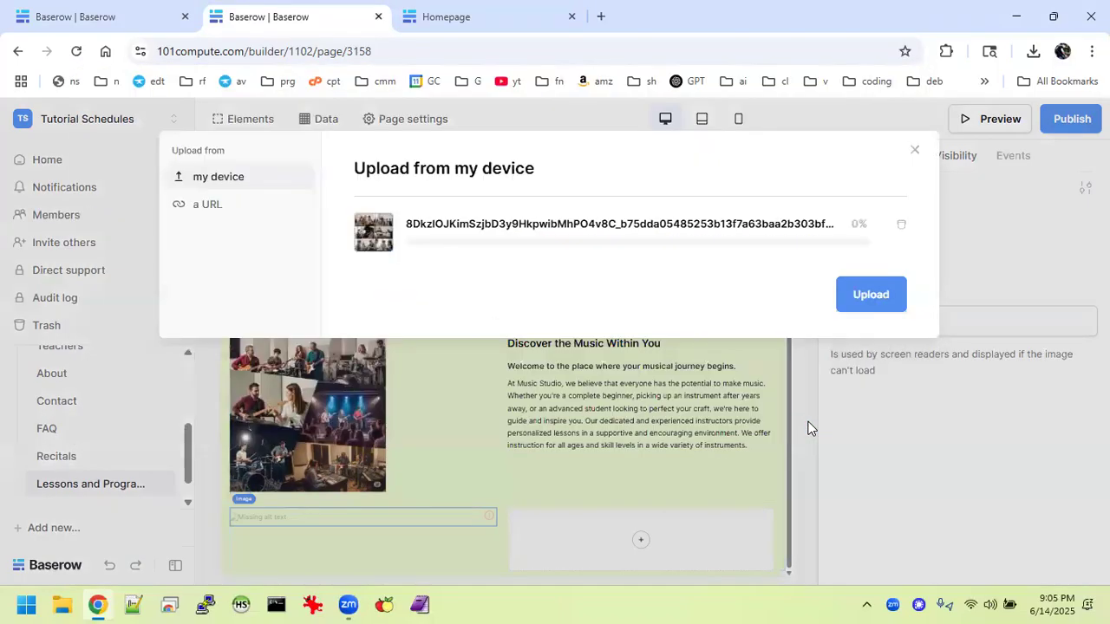
pyautogui.click(871, 297)
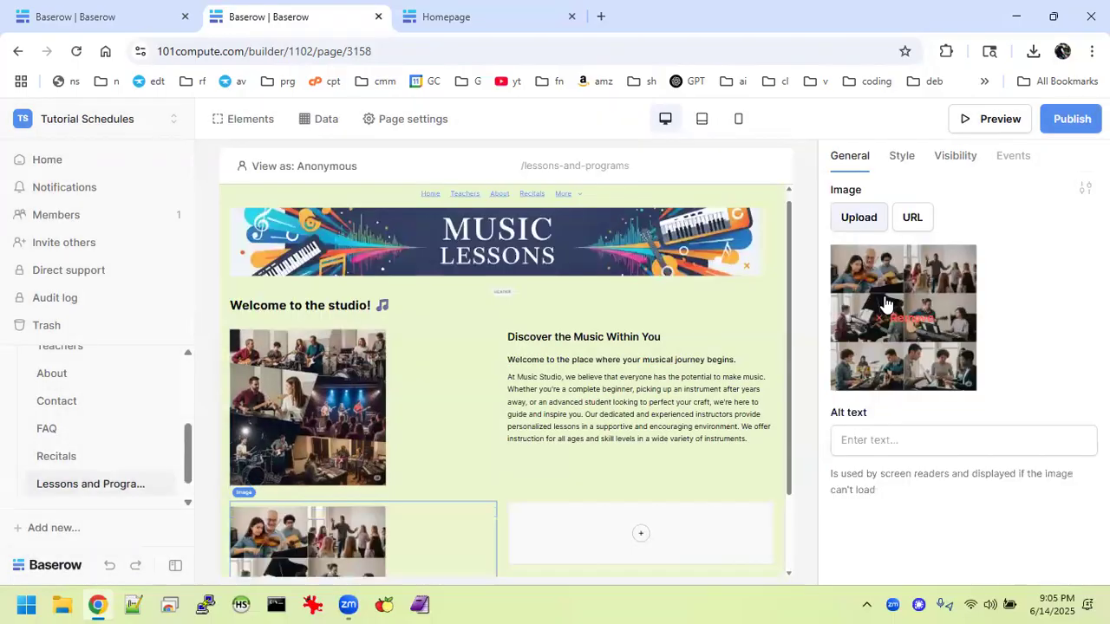
# Add a Text element in the second column with the copied "## Find Your Rhythm" text and set its format to Markdown.
pyautogui.click(640, 534)
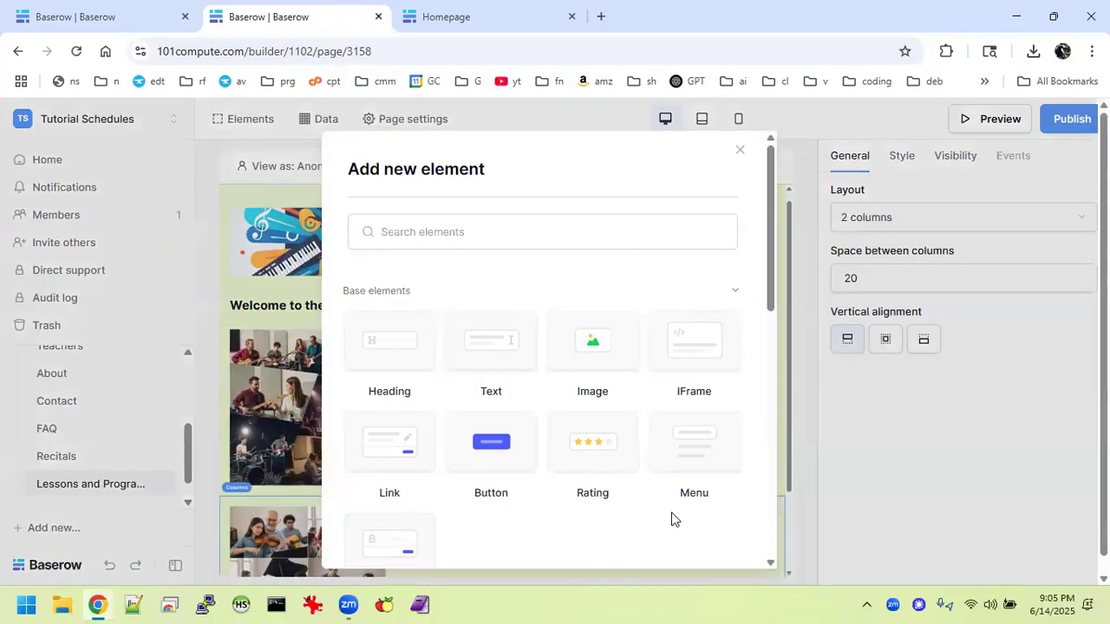
pyautogui.click(486, 333)
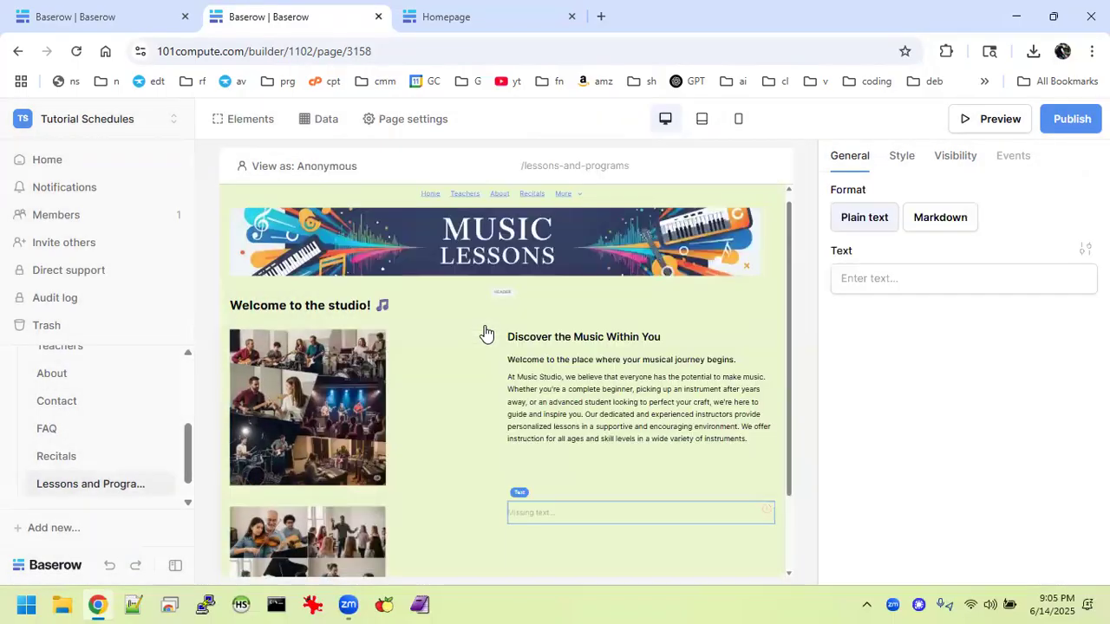
pyautogui.click(882, 277)
pyautogui.write('## Find Your Rhythm ### Instruction tailored to your unique goals and learning style Our team of passionate and professional musicians is dedicated to helping you succeed. ### All Ages & Abilities From young children to adults, we create a fun and engaging learning experience for every student.')
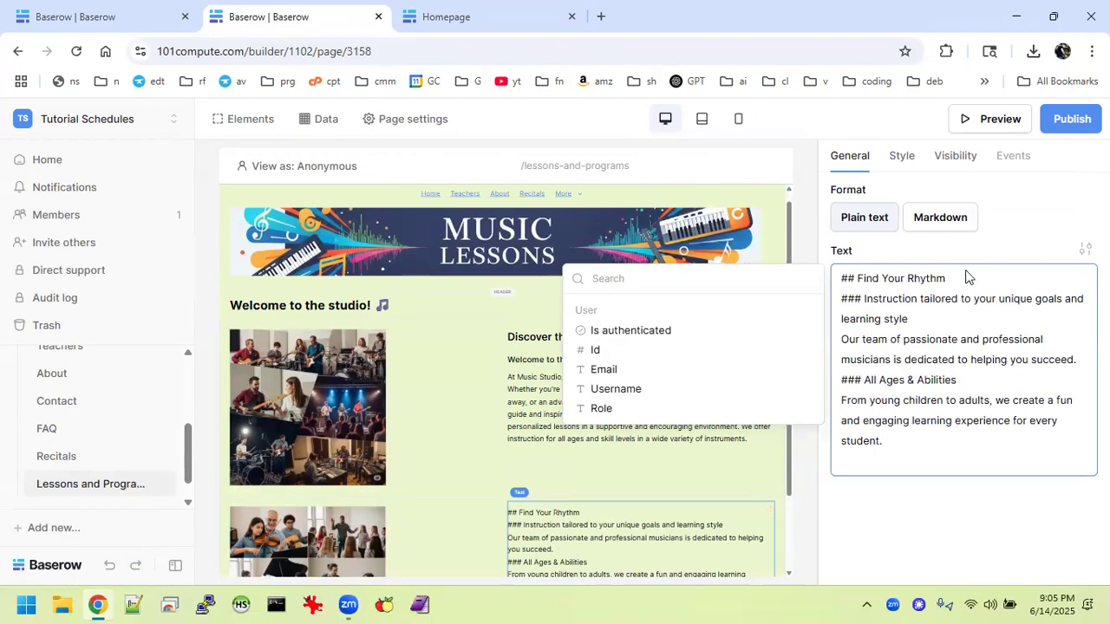
pyautogui.press('BackSpace')
pyautogui.click(923, 226)
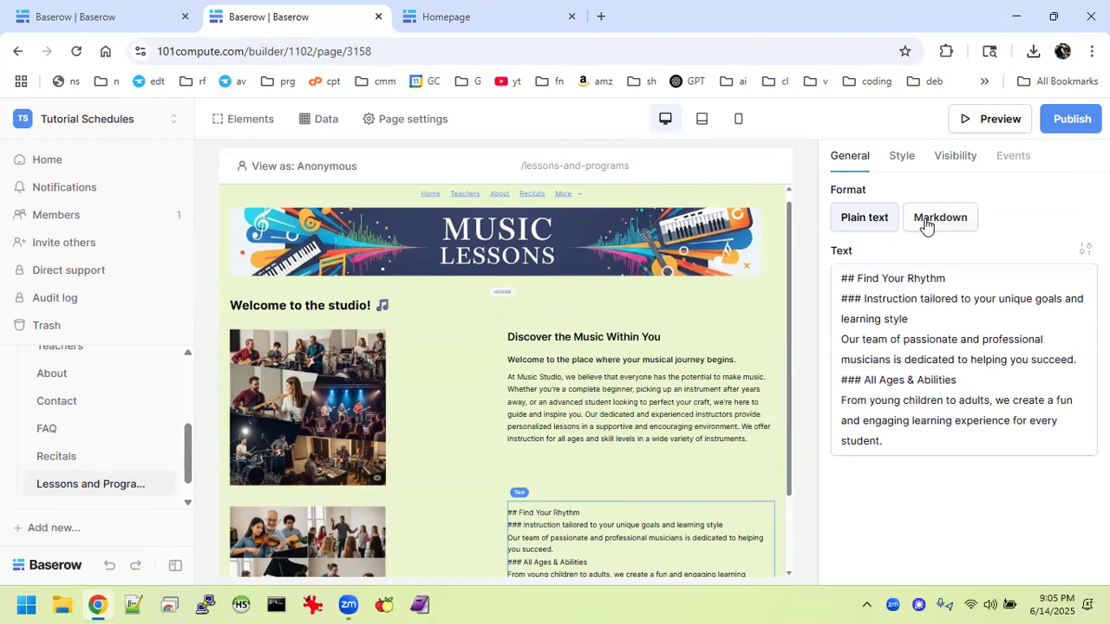
pyautogui.scroll(-1, 670, 424)
pyautogui.scroll(-2, 669, 423)
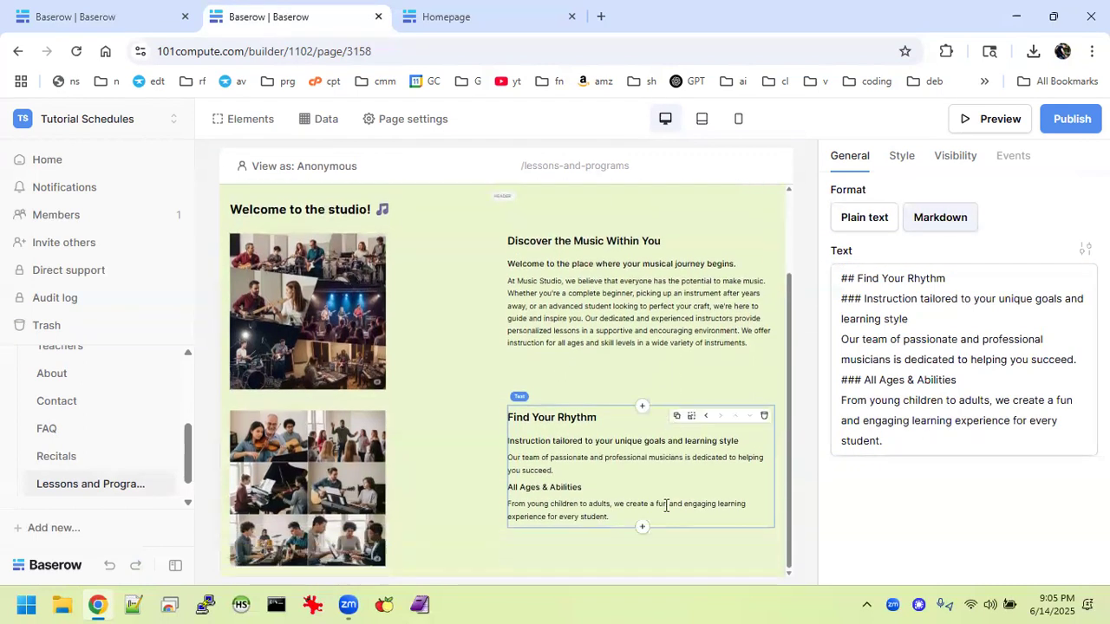
# Start adding an element below the "Find Your Rhythm" columns, and check the testimonial section's layout on the Basic Web Site Tutorial homepage.
pyautogui.click(500, 552)
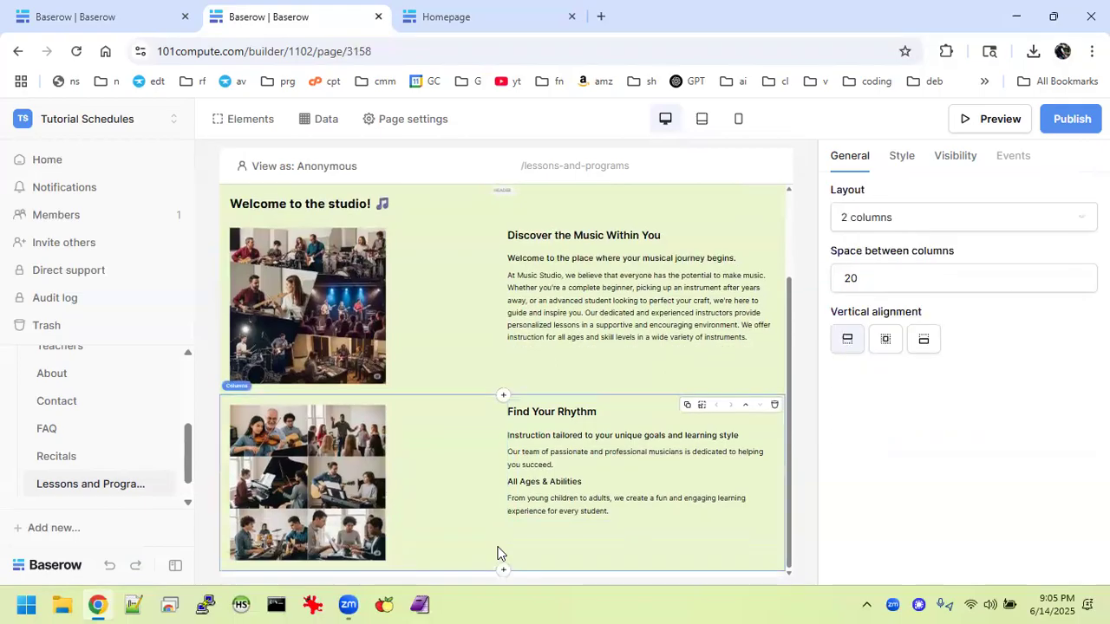
pyautogui.click(502, 562)
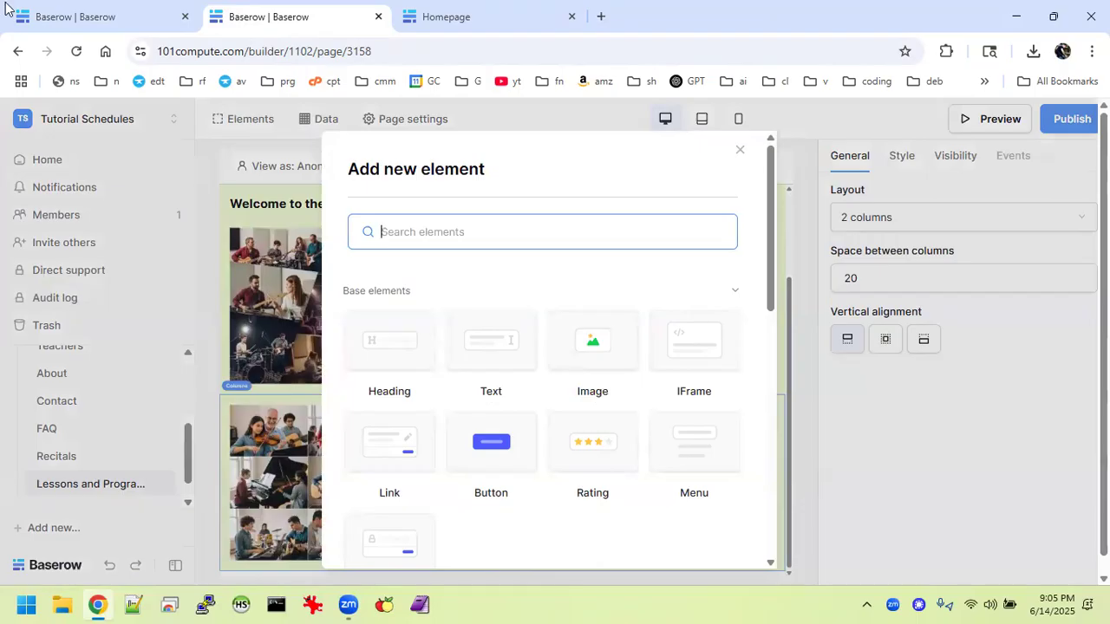
pyautogui.click(75, 17)
pyautogui.scroll(-2, 435, 413)
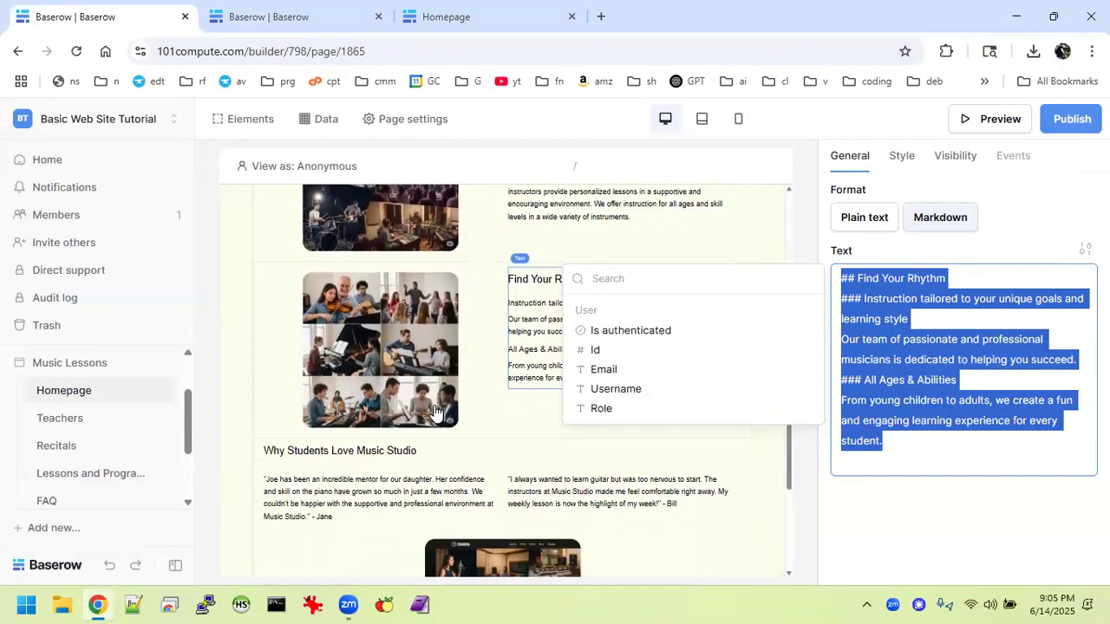
pyautogui.click(483, 465)
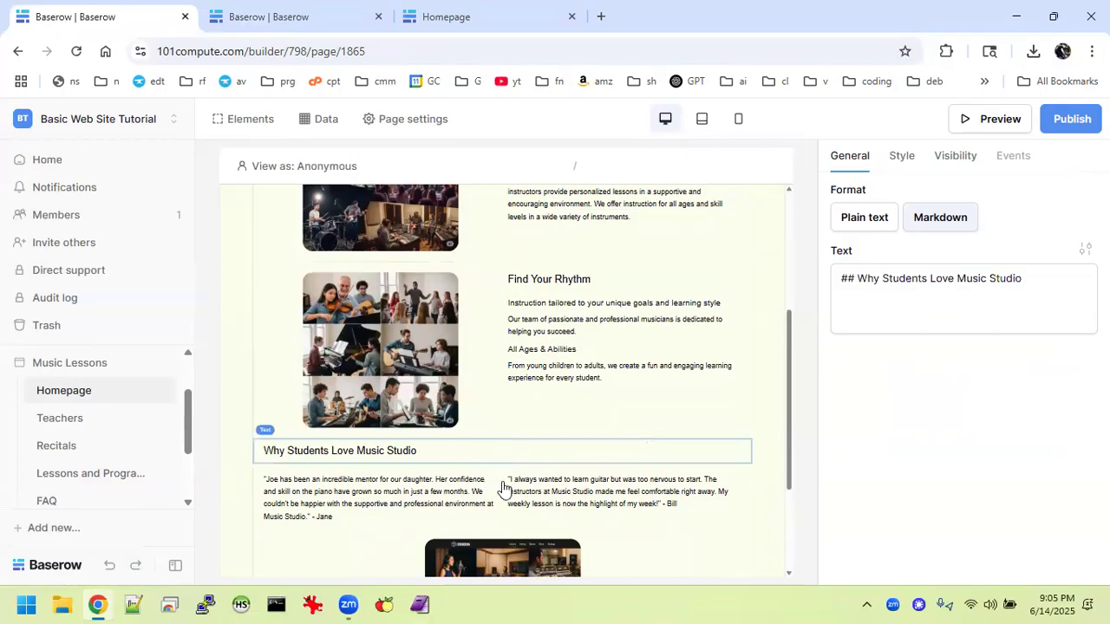
pyautogui.click(502, 487)
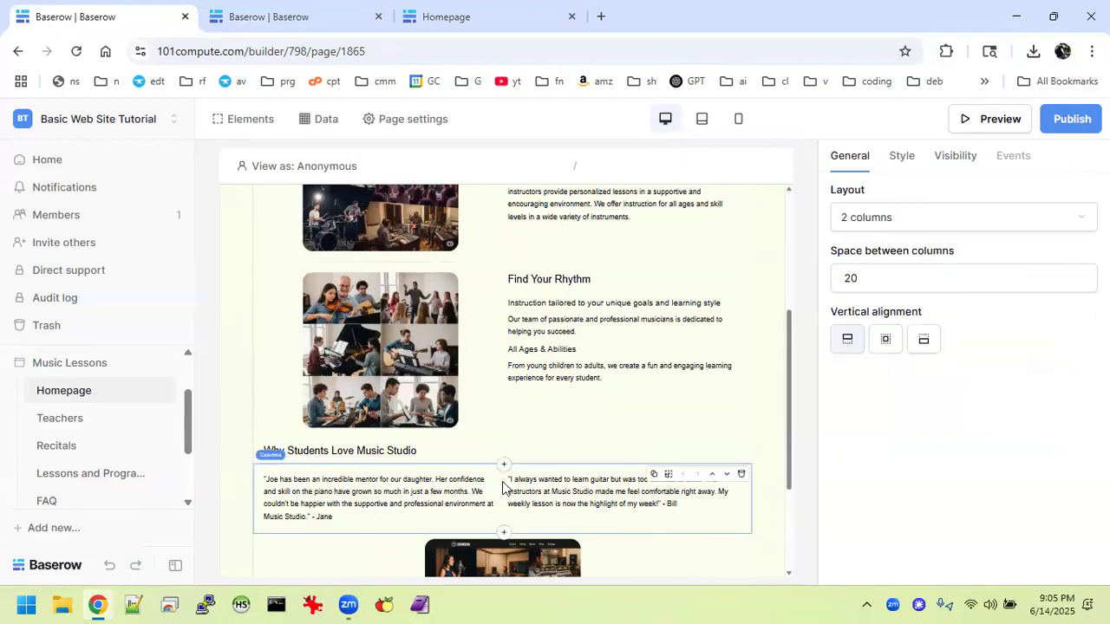
pyautogui.scroll(-3, 502, 487)
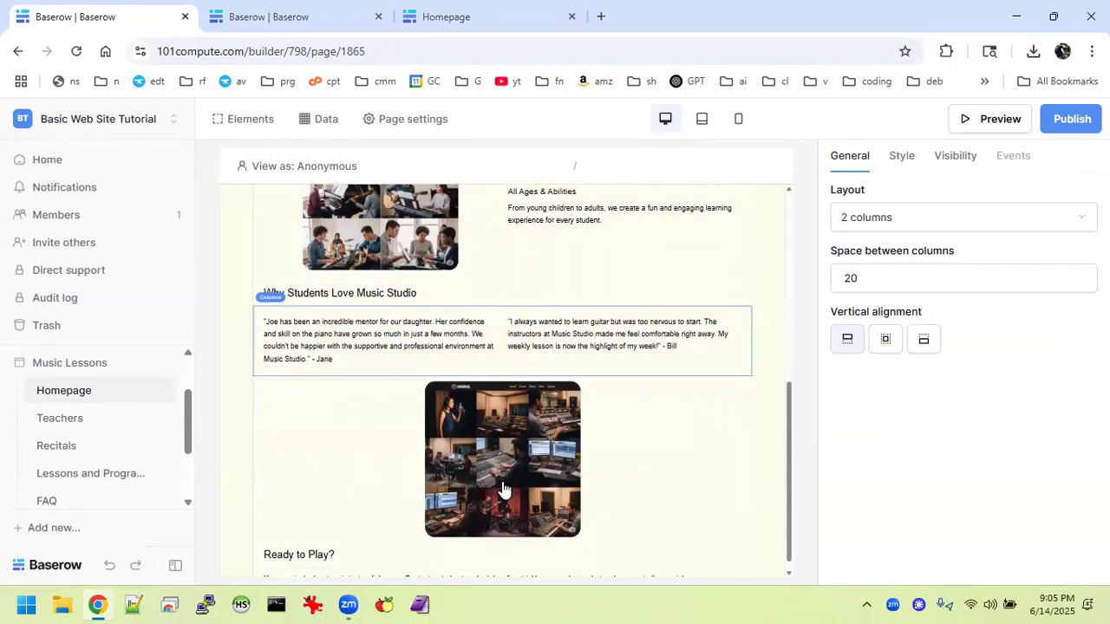
# Copy the "## Why Students Love Music Studio" heading text from its Text element on the Basic Web Site Tutorial homepage.
pyautogui.click(379, 292)
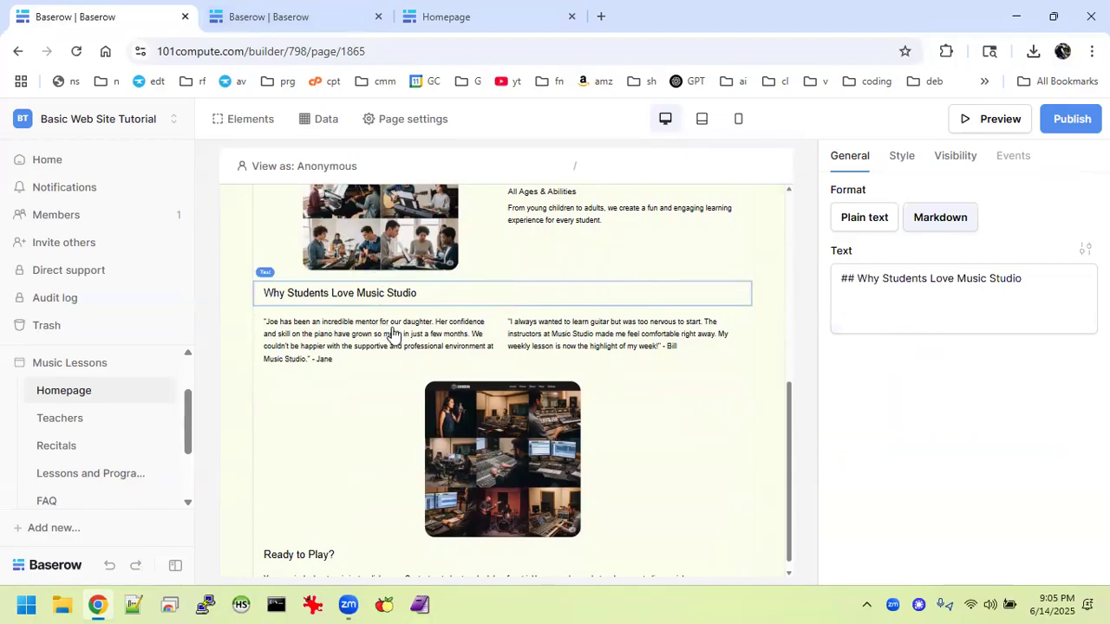
pyautogui.click(383, 328)
pyautogui.click(365, 279)
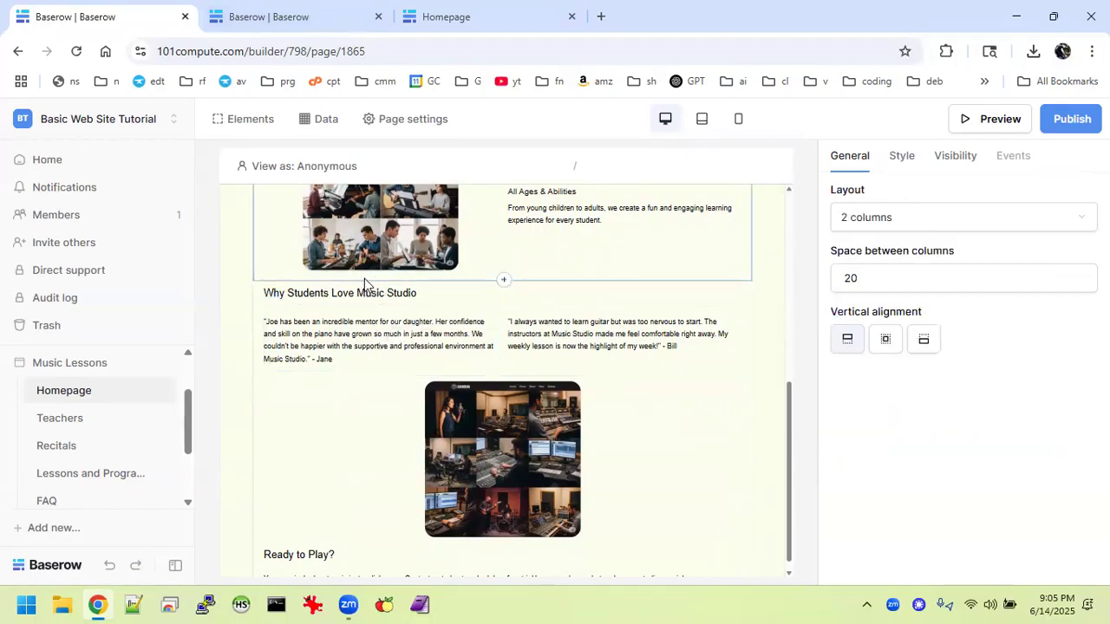
pyautogui.click(365, 290)
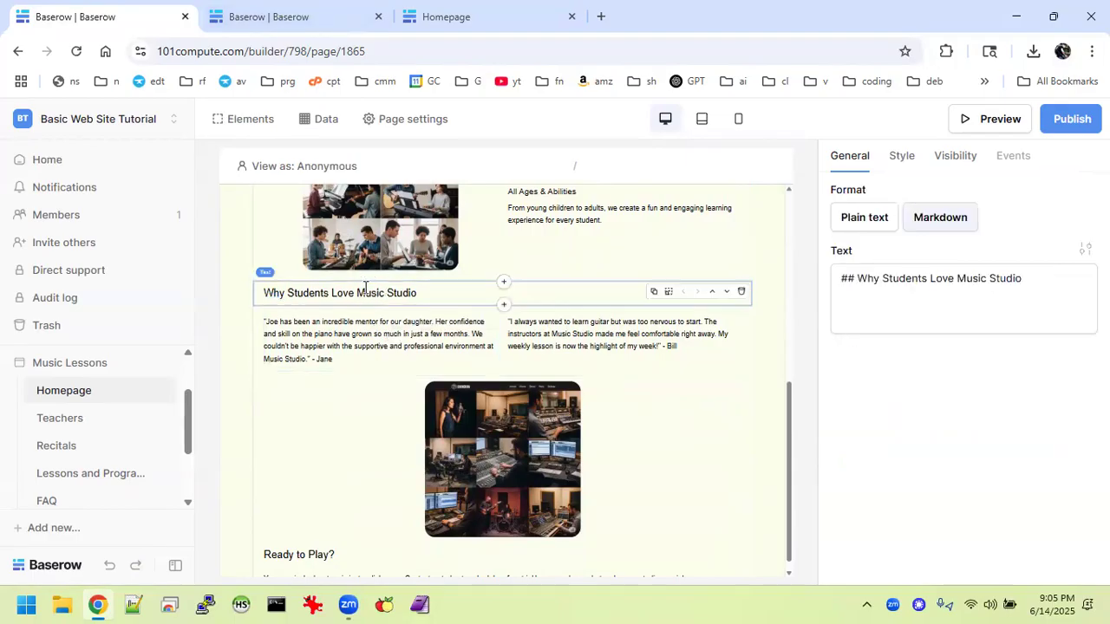
pyautogui.click(913, 291)
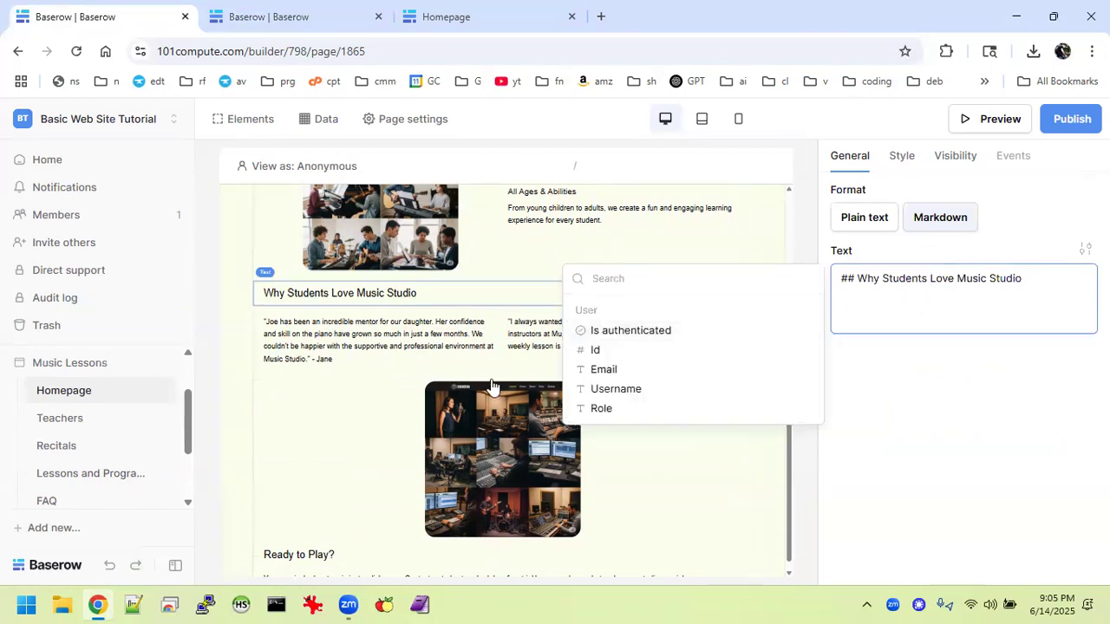
pyautogui.click(443, 329)
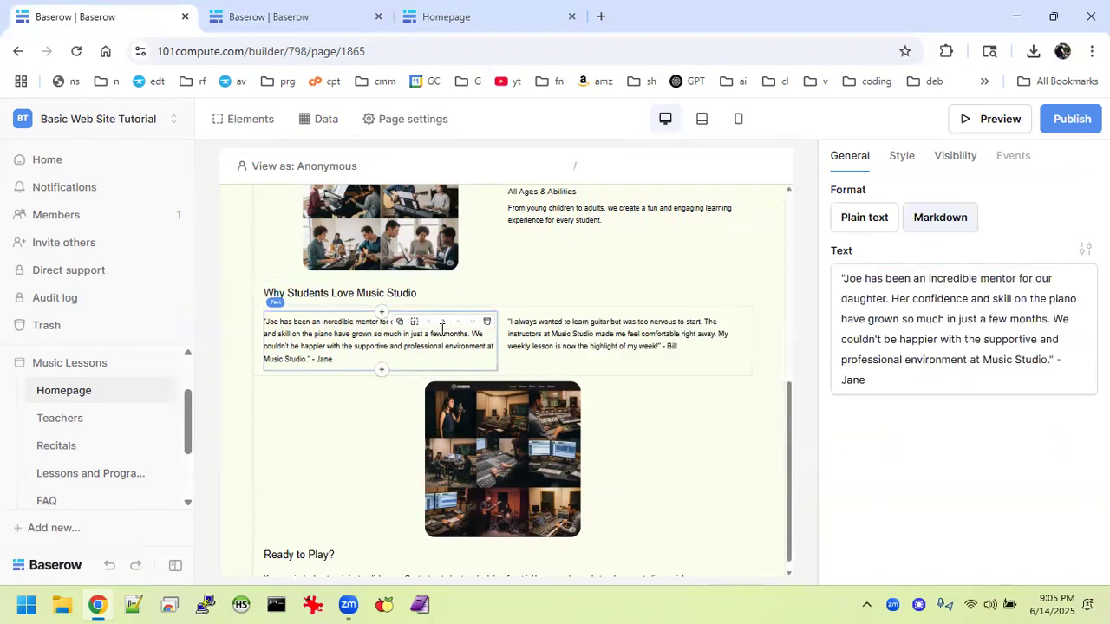
pyautogui.click(365, 298)
pyautogui.click(940, 291)
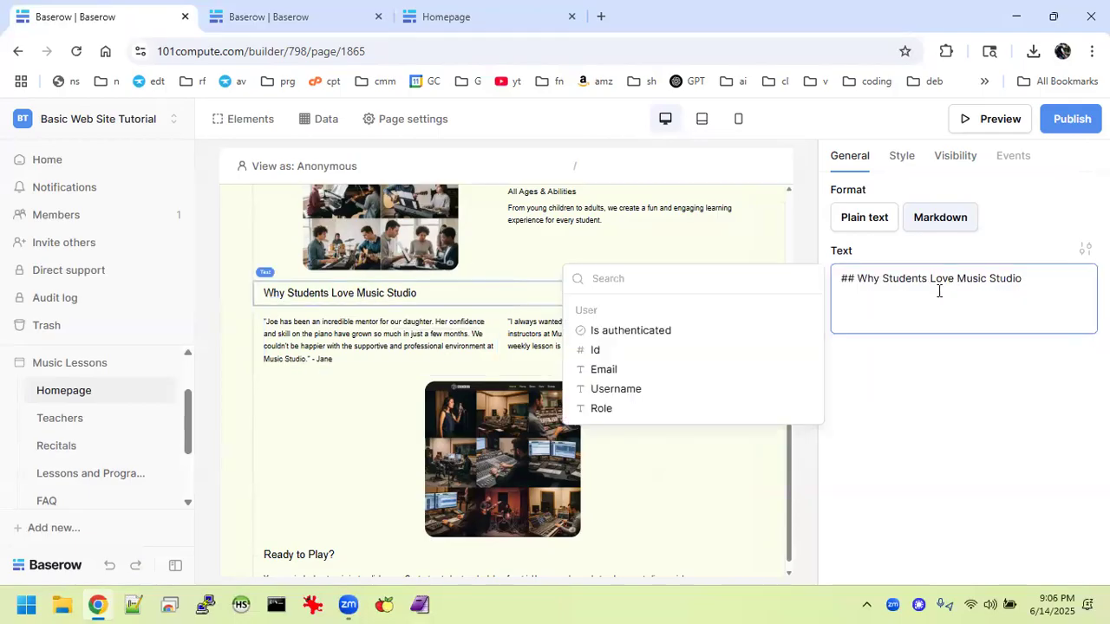
pyautogui.hotkey('ctrl', 'a')
pyautogui.hotkey('ctrl', 'c')
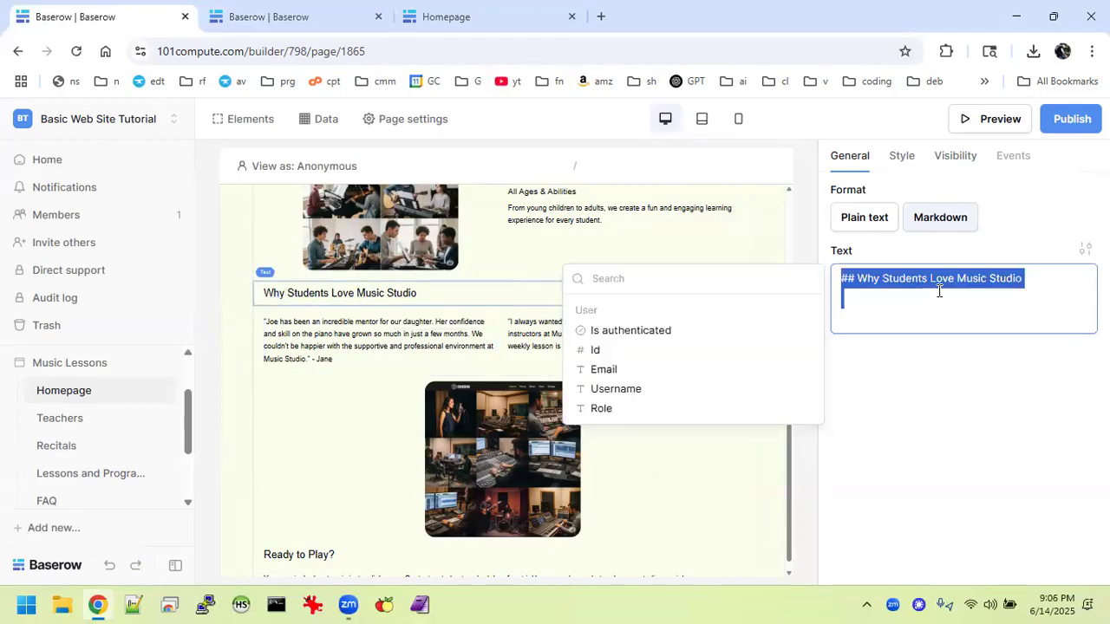
# Add a Markdown Text element below the "Find Your Rhythm" columns with the copied "## Why Students Love Music Studio" text, without trailing blank lines.
pyautogui.click(326, 15)
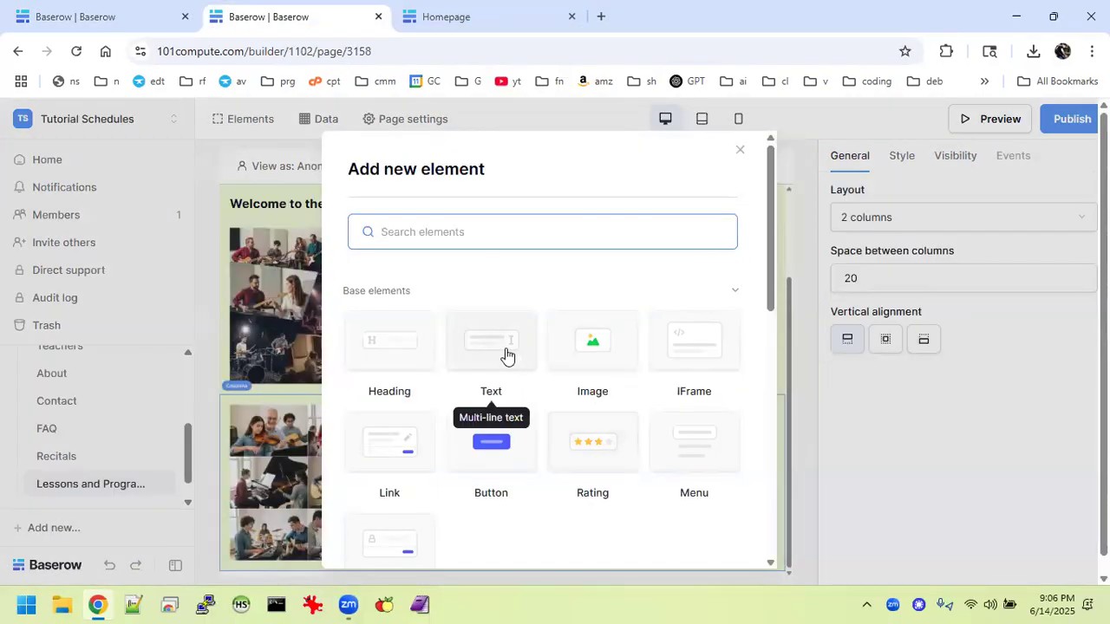
pyautogui.click(508, 354)
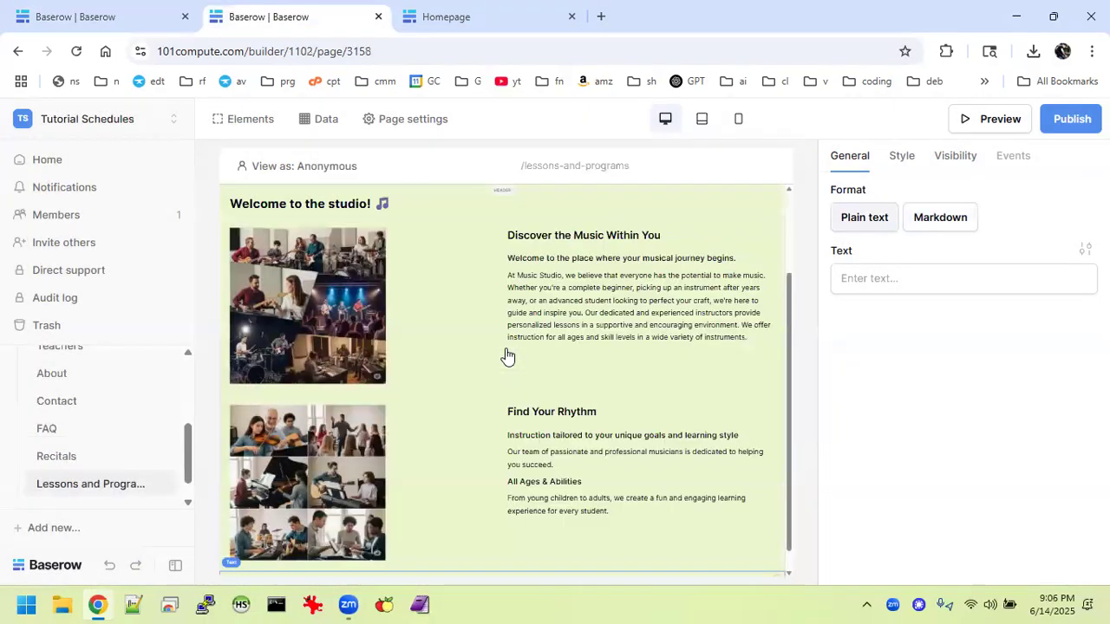
pyautogui.click(905, 280)
pyautogui.click(937, 218)
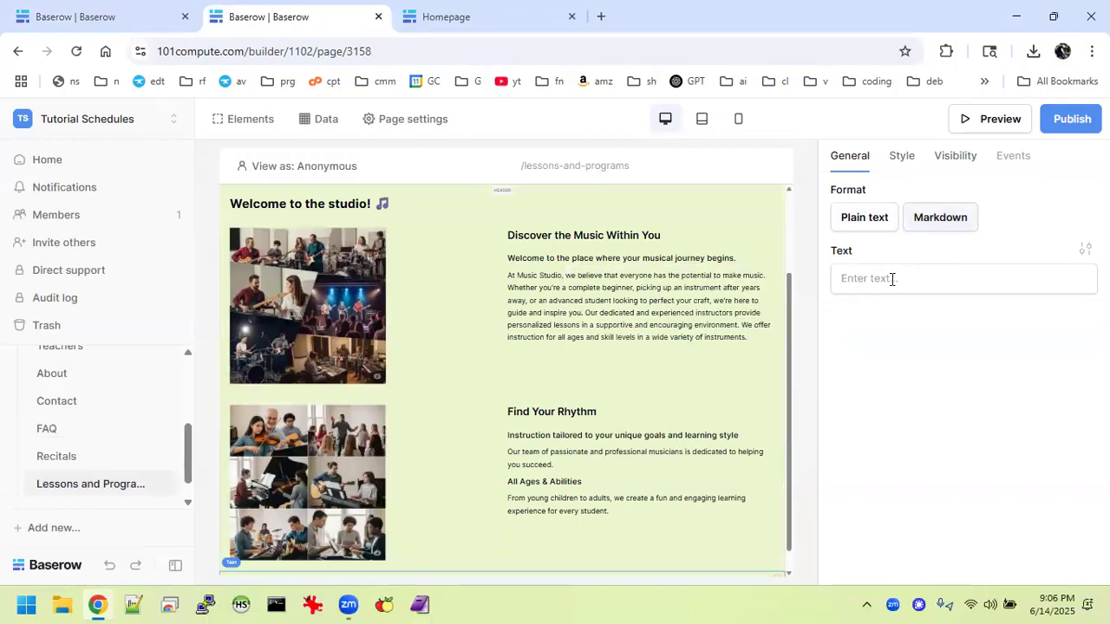
pyautogui.click(891, 278)
pyautogui.hotkey('ctrl', 'v')
pyautogui.press('BackSpace')
pyautogui.press('BackSpace')
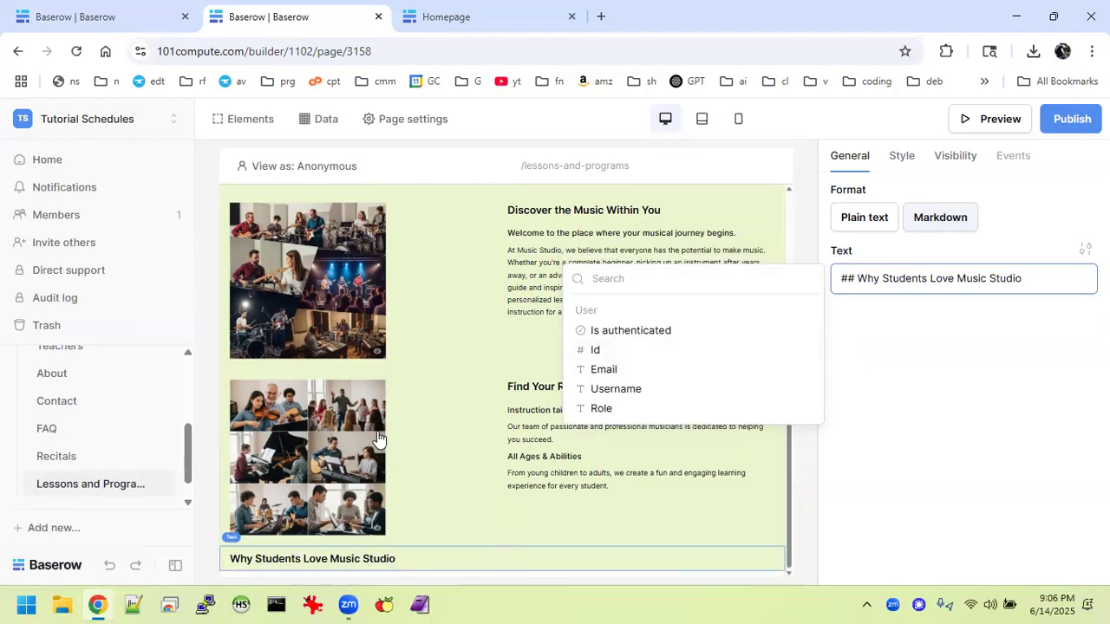
# Override the theme alignment of the image beside "Discover the Music Within You" to centered.
pyautogui.scroll(1, 419, 381)
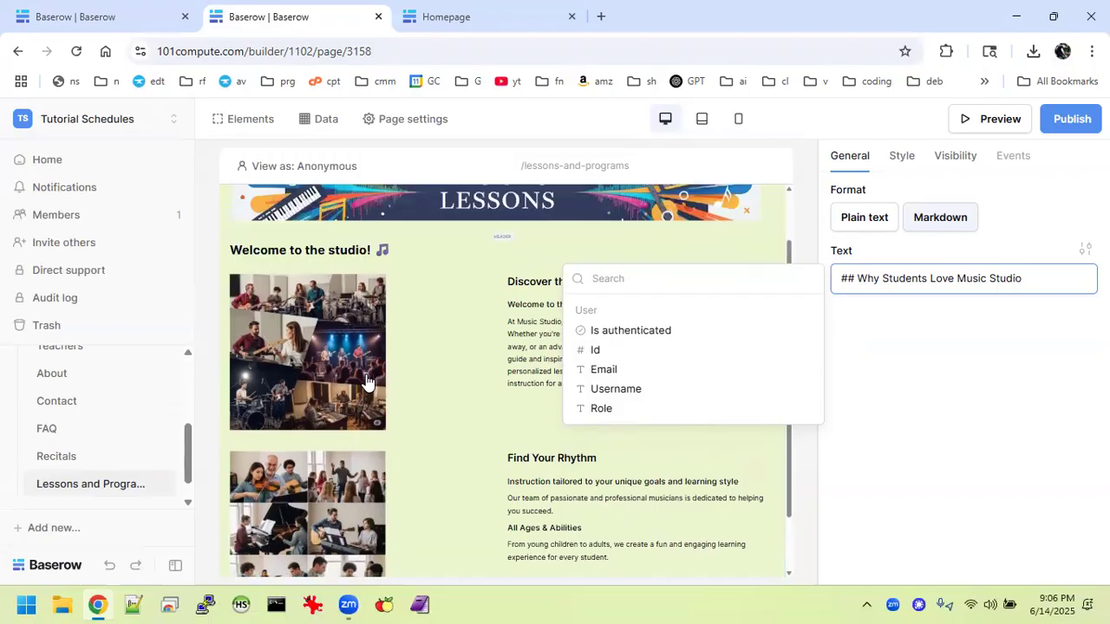
pyautogui.click(327, 368)
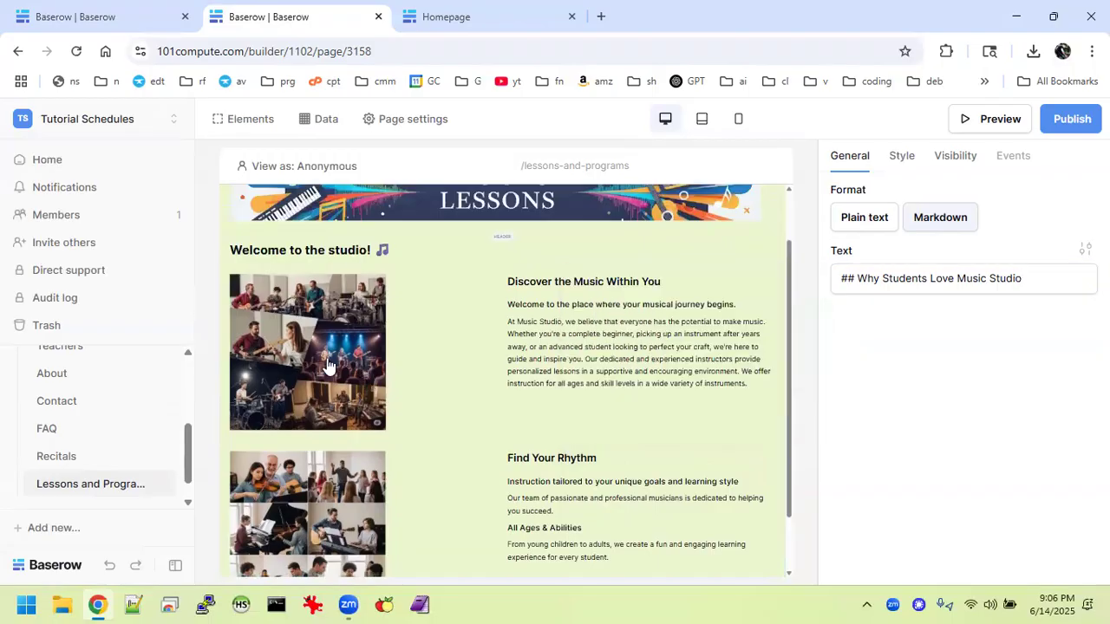
pyautogui.click(327, 365)
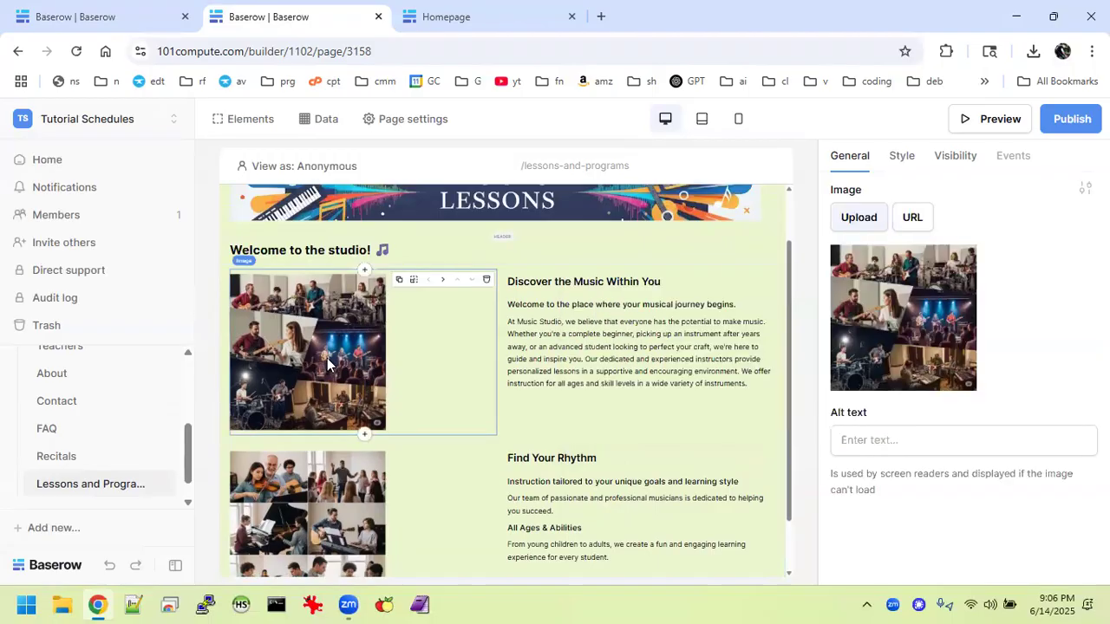
pyautogui.click(904, 158)
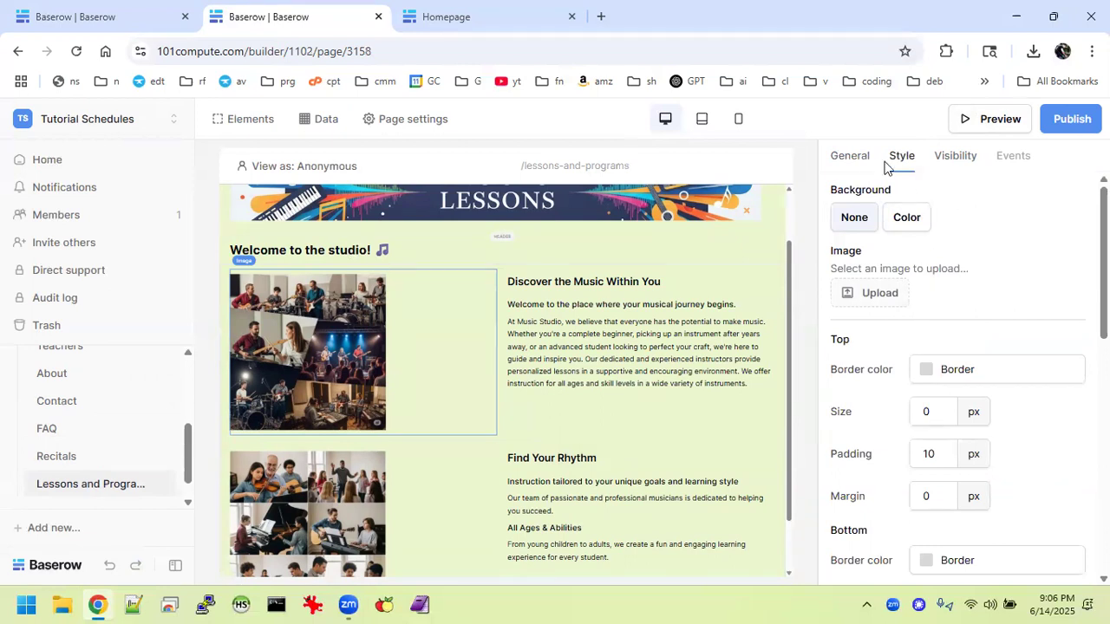
pyautogui.click(850, 158)
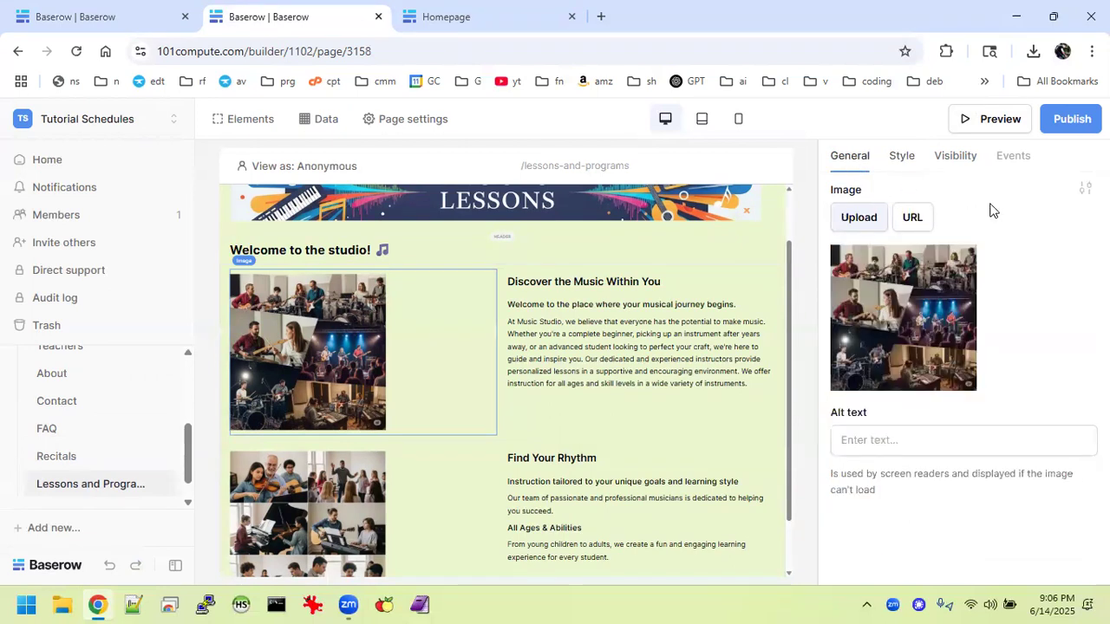
pyautogui.click(1084, 188)
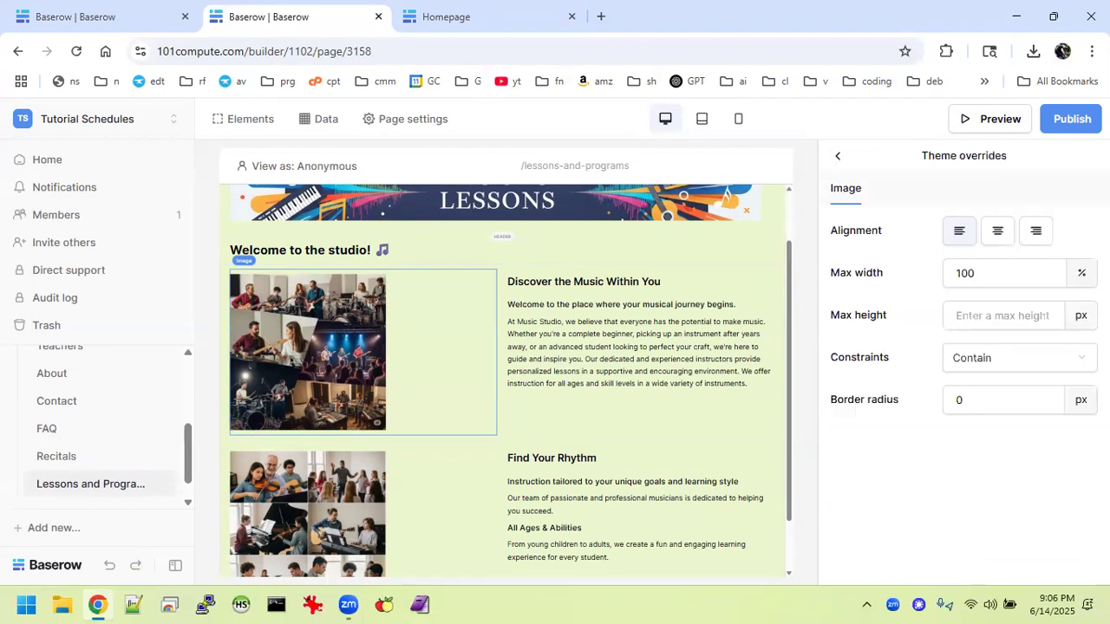
pyautogui.click(998, 234)
# Center the image beside "Find Your Rhythm" through its theme overrides.
pyautogui.click(334, 523)
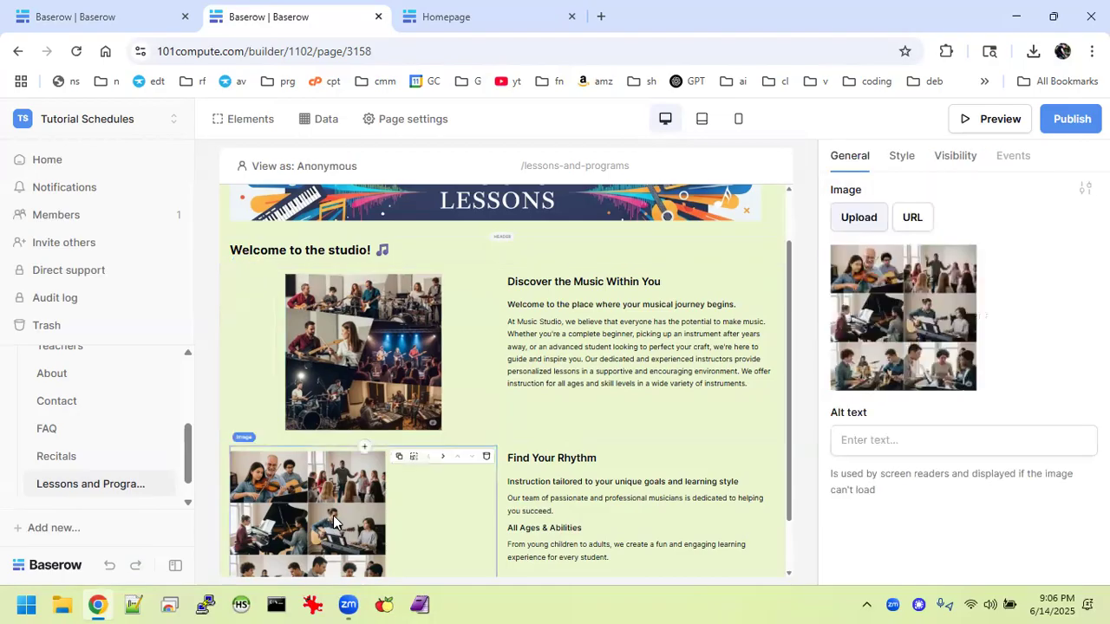
pyautogui.click(1084, 188)
pyautogui.click(997, 231)
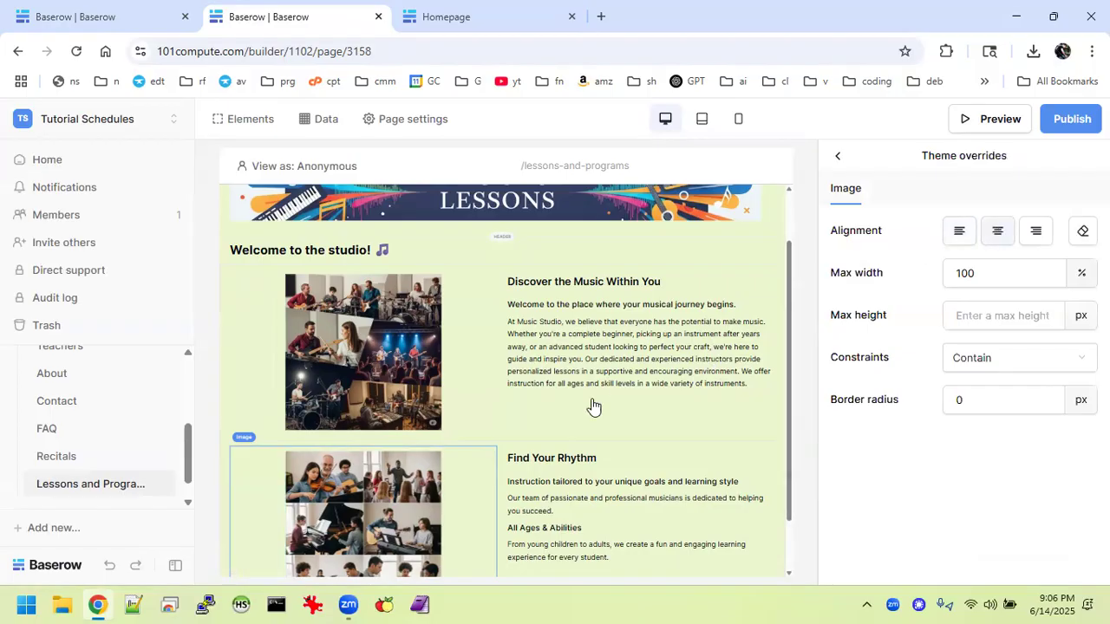
# Add a Columns element below the "Why Students Love Music Studio" heading.
pyautogui.scroll(-1, 586, 414)
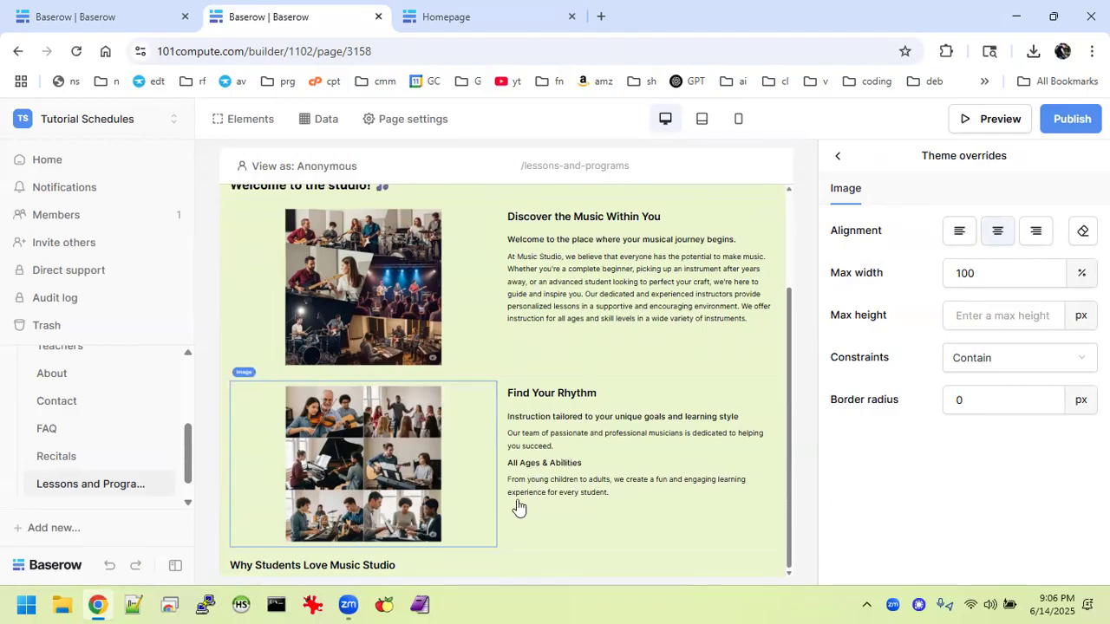
pyautogui.click(389, 566)
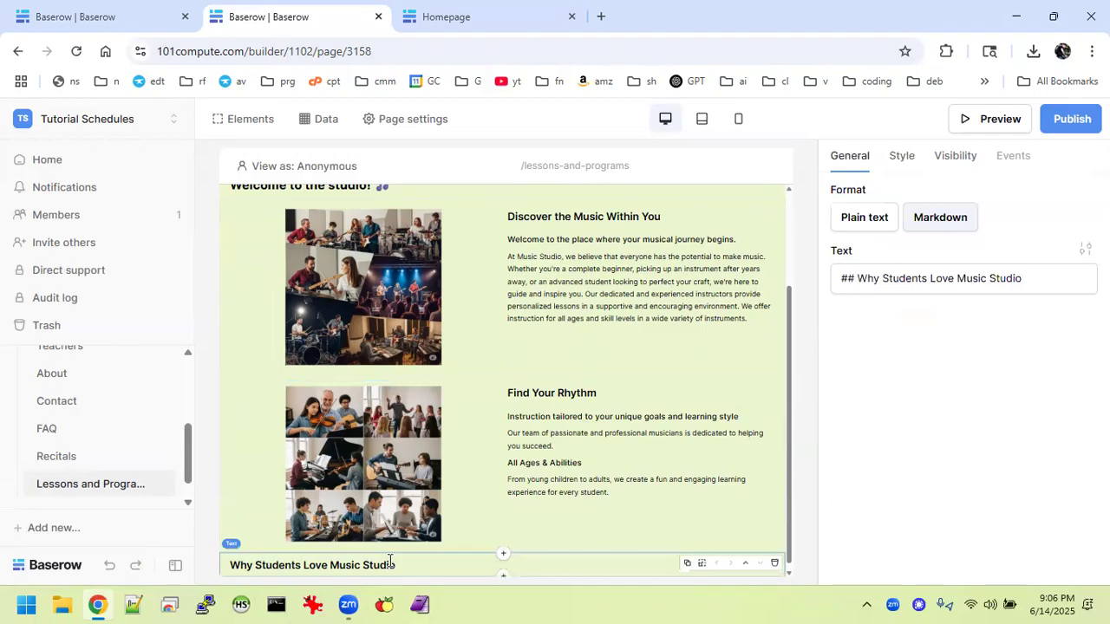
pyautogui.click(506, 575)
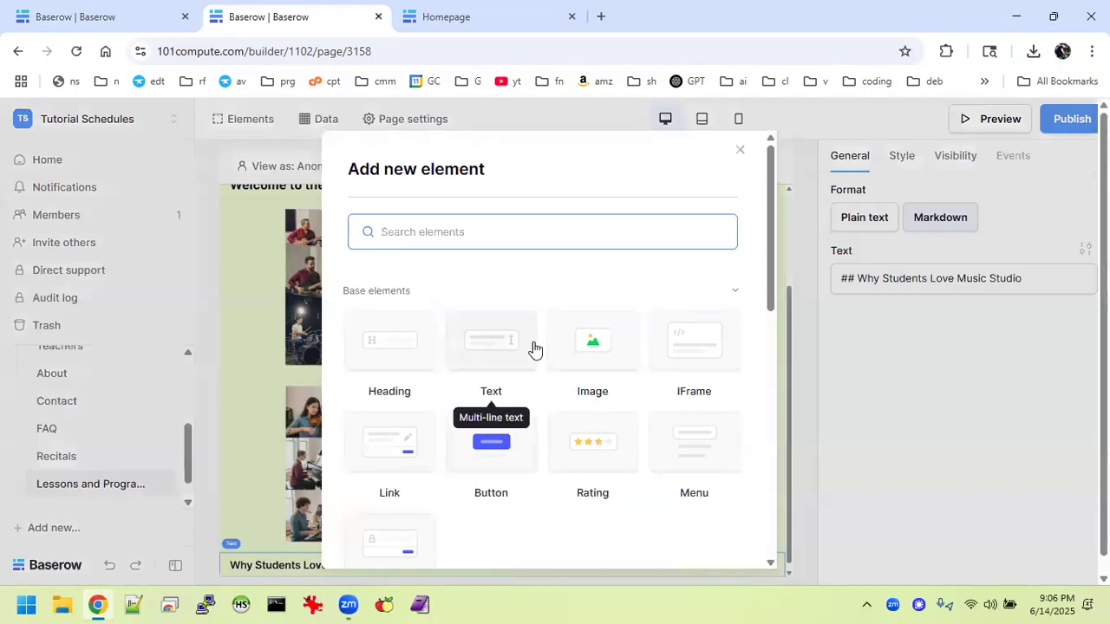
pyautogui.scroll(-2, 652, 392)
pyautogui.scroll(-2, 652, 392)
pyautogui.click(606, 419)
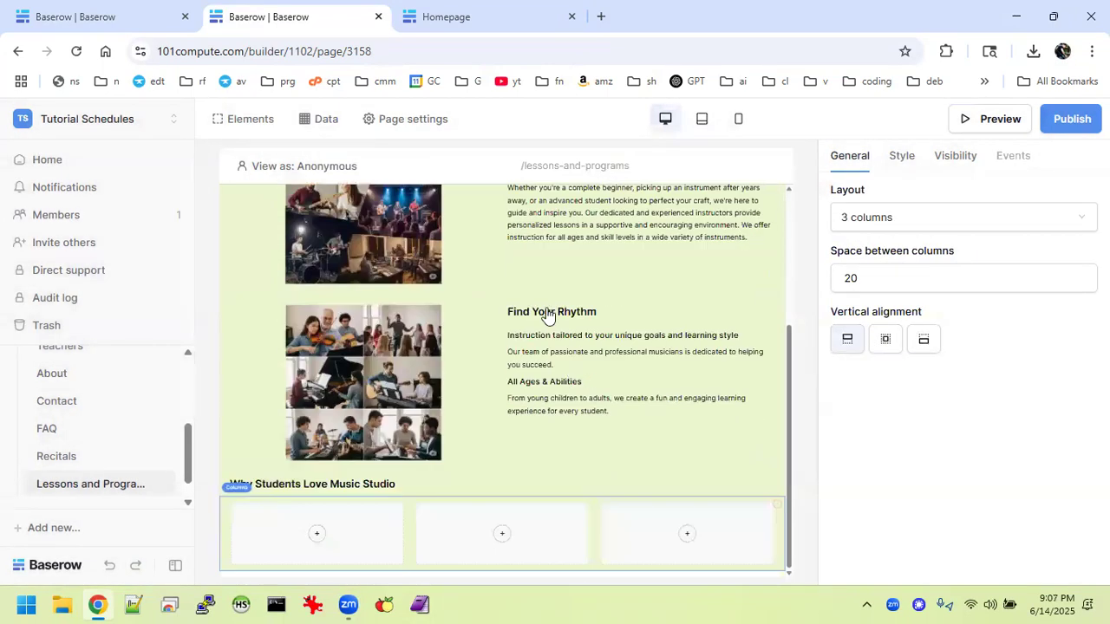
# Copy the full piano testimonial from the first column under "Why Students Love Music Studio" on the Basic Web Site Tutorial homepage.
pyautogui.click(130, 11)
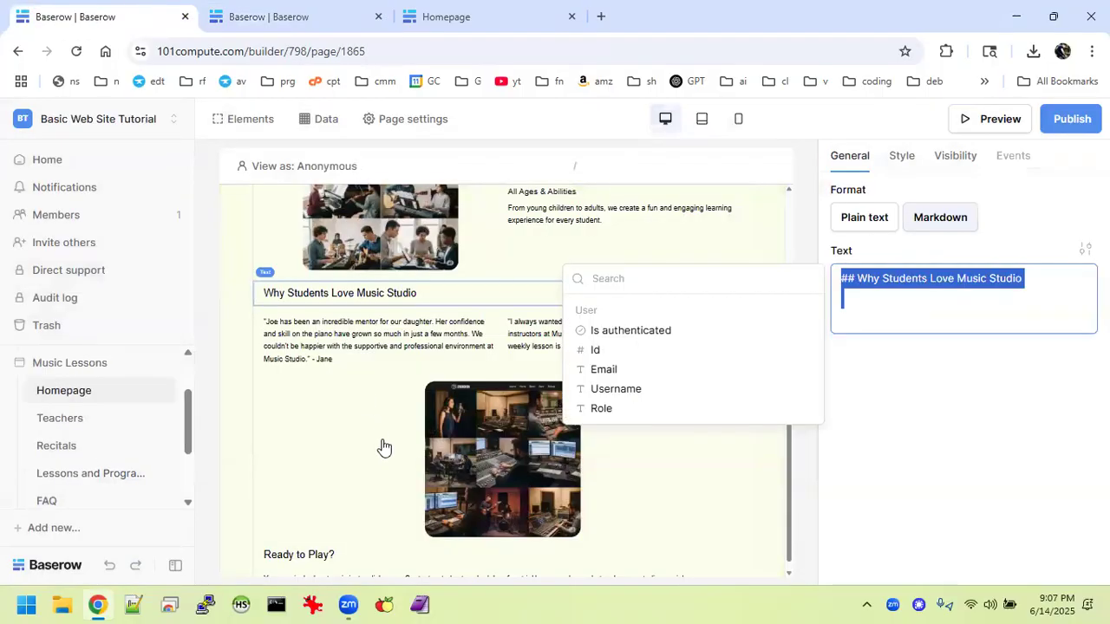
pyautogui.scroll(-1, 384, 449)
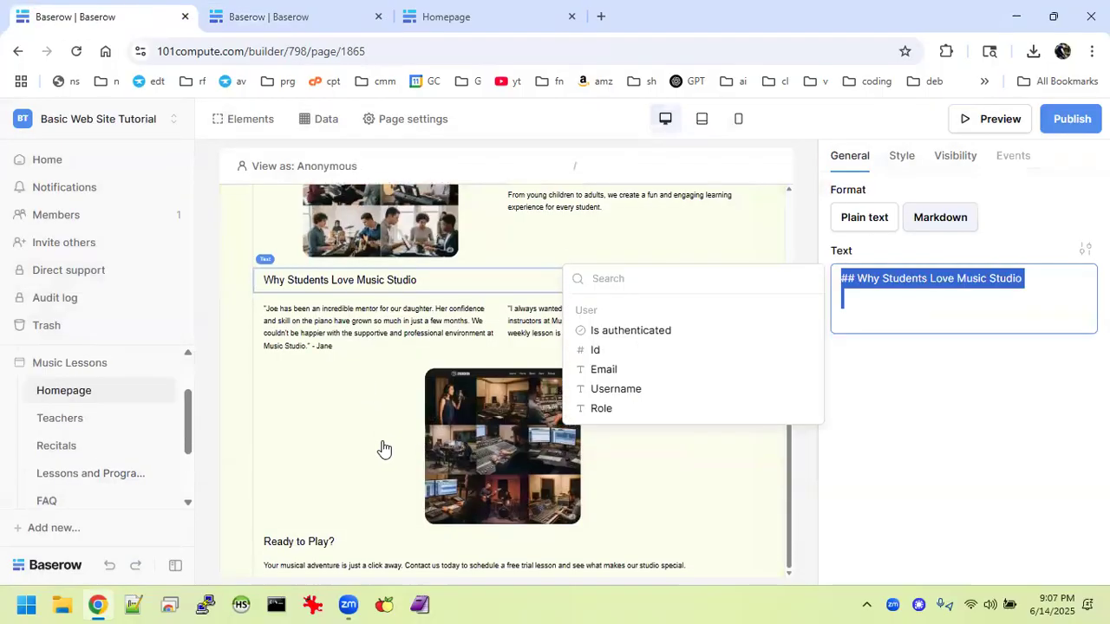
pyautogui.click(386, 337)
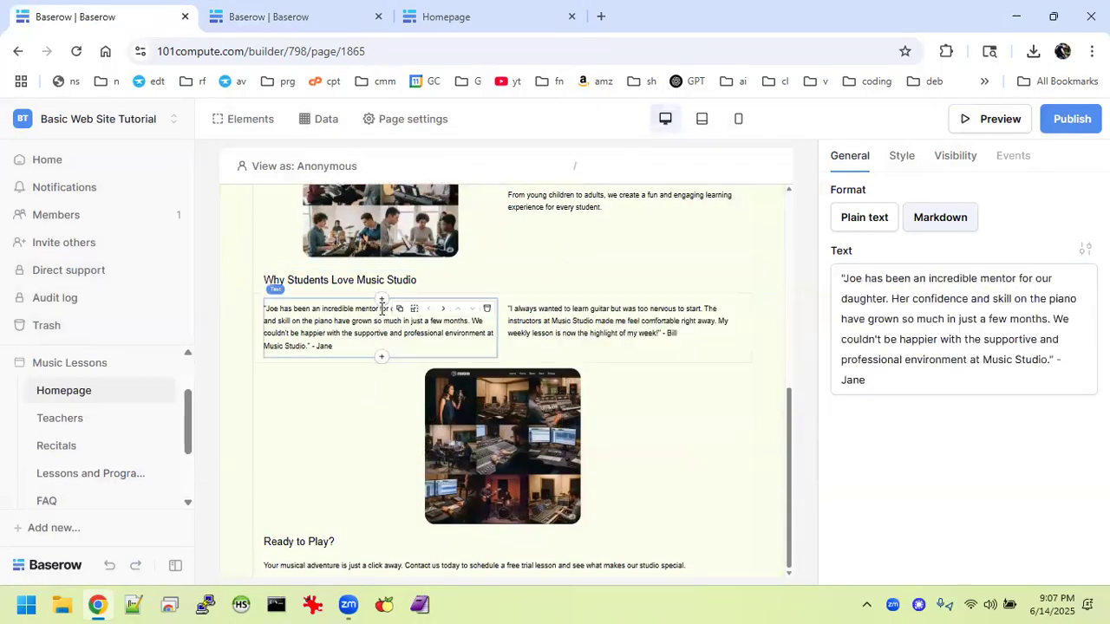
pyautogui.click(901, 324)
pyautogui.hotkey('ctrl', 'a')
pyautogui.hotkey('ctrl', 'c')
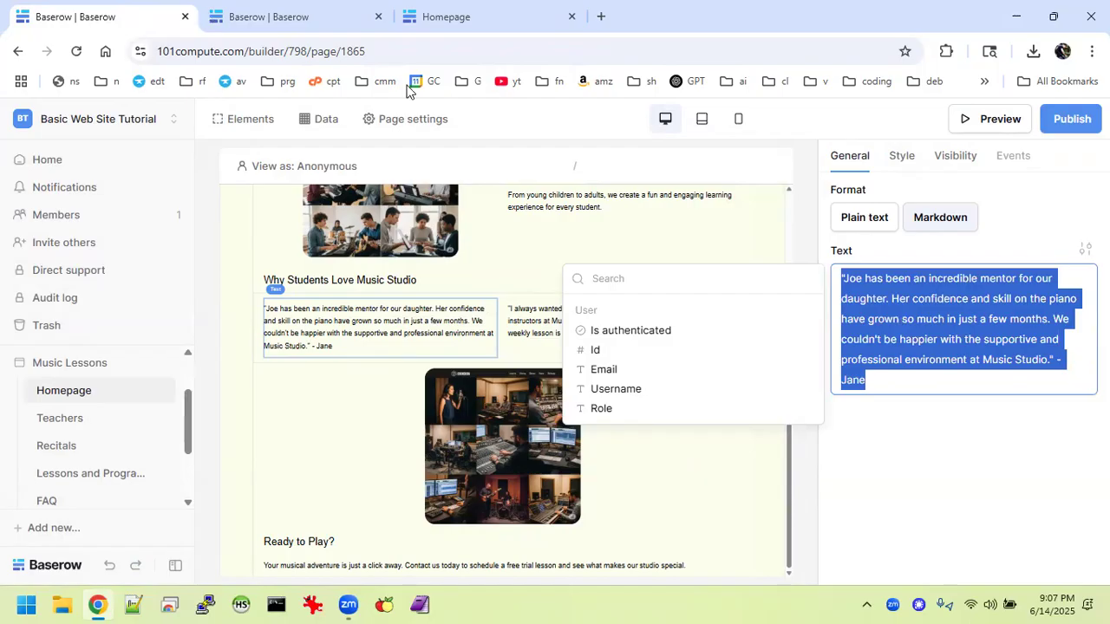
# Return to the Lessons and Programs page and set the new empty Columns element's layout to 2 columns.
pyautogui.hotkey('ctrl', 'Tab')
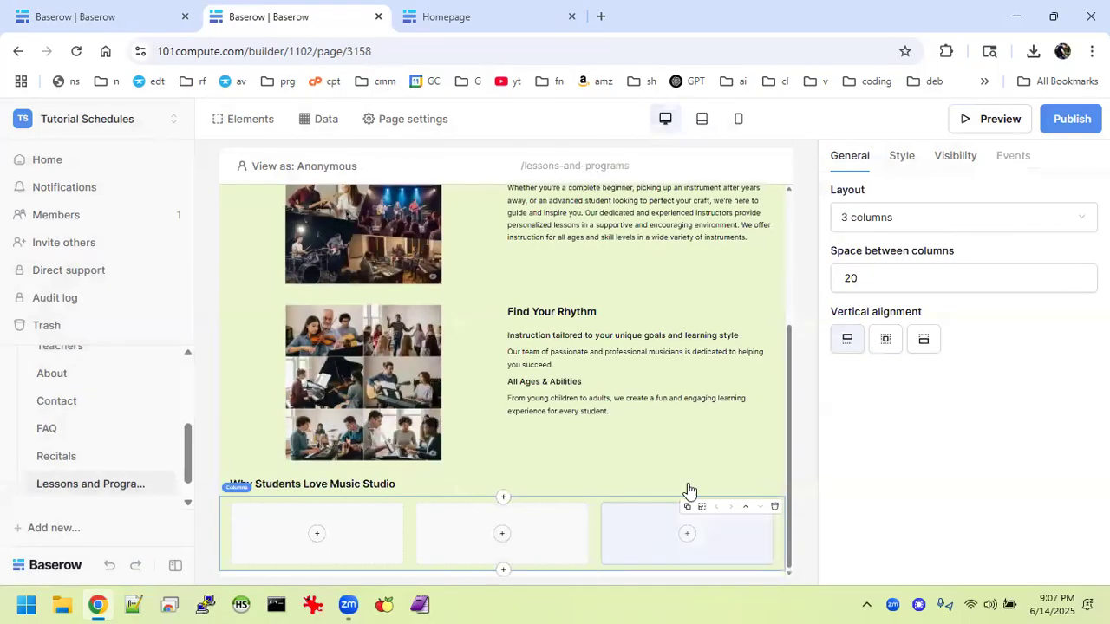
pyautogui.click(867, 216)
pyautogui.click(889, 249)
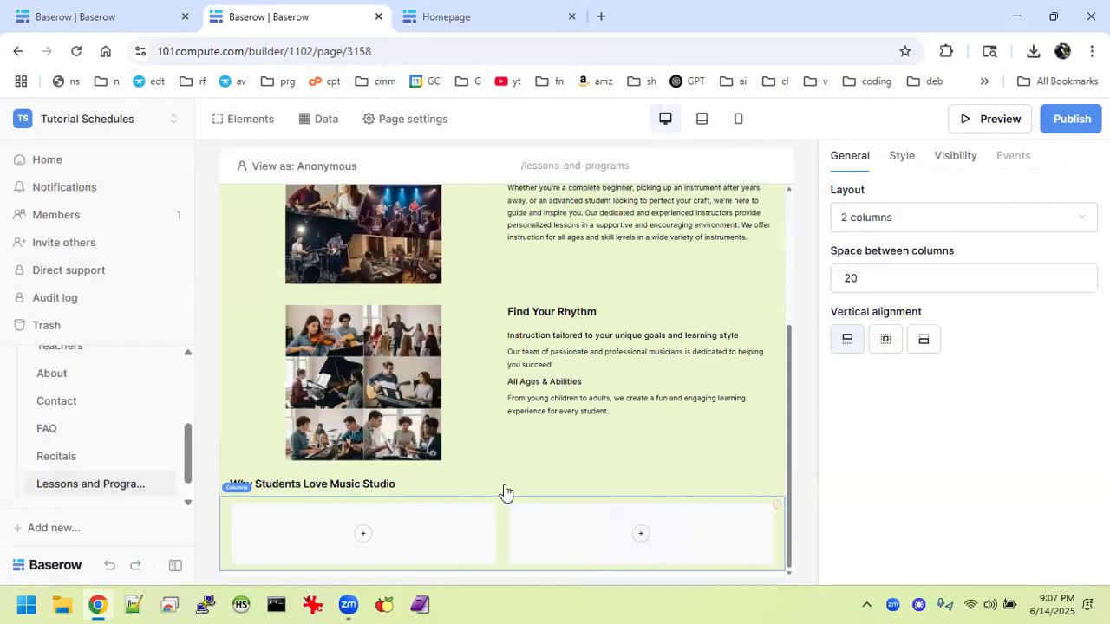
# Add a Text element in the first empty column and fill it with the copied piano testimonial.
pyautogui.click(362, 535)
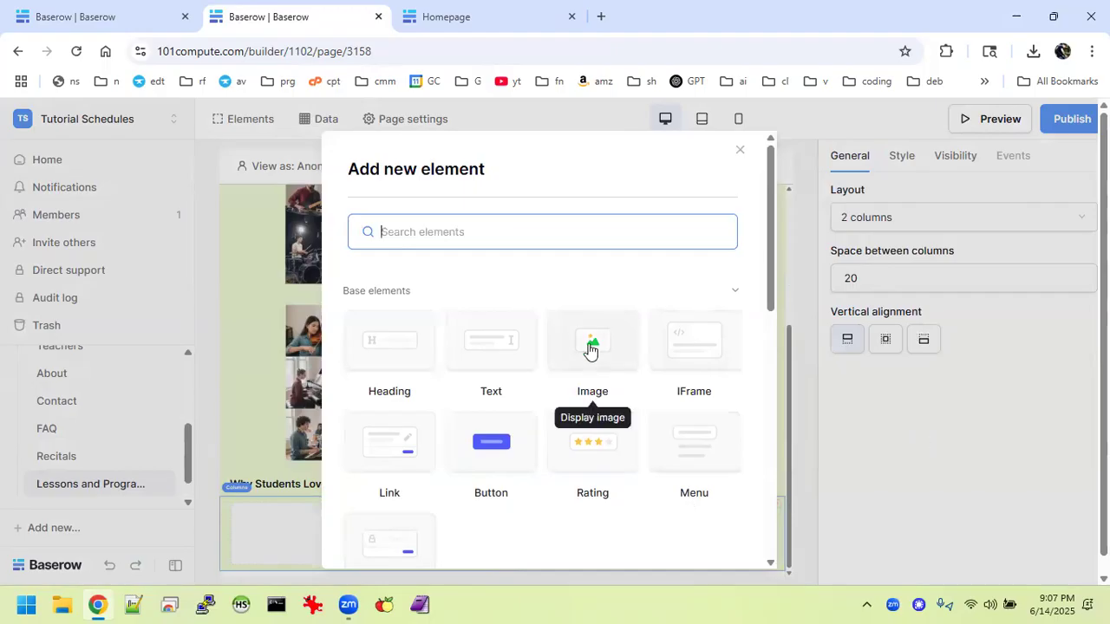
pyautogui.click(513, 382)
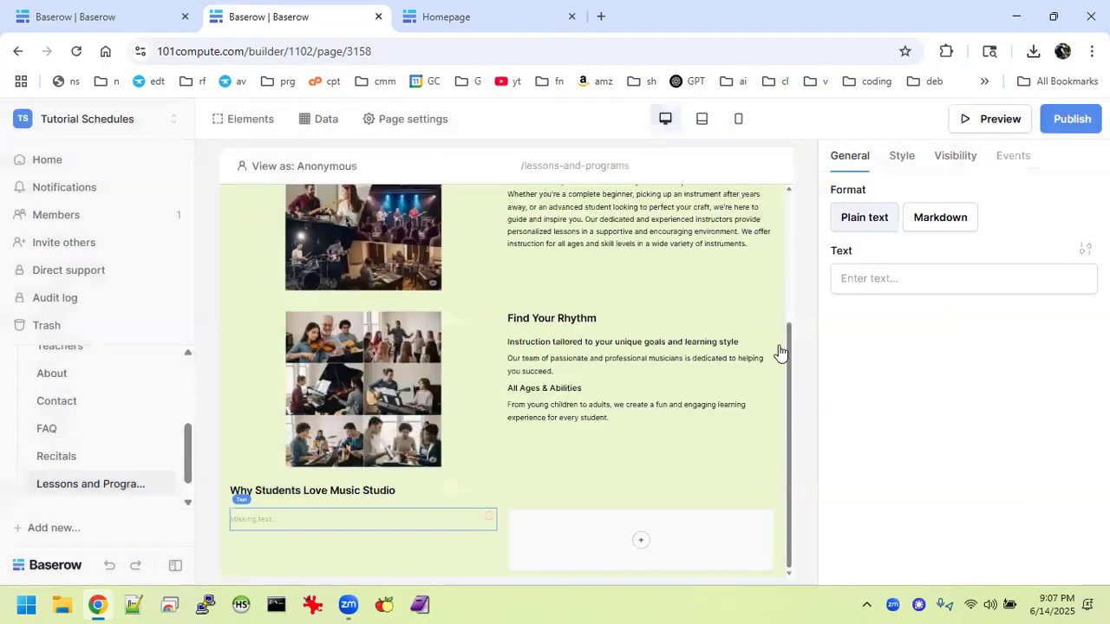
pyautogui.click(880, 285)
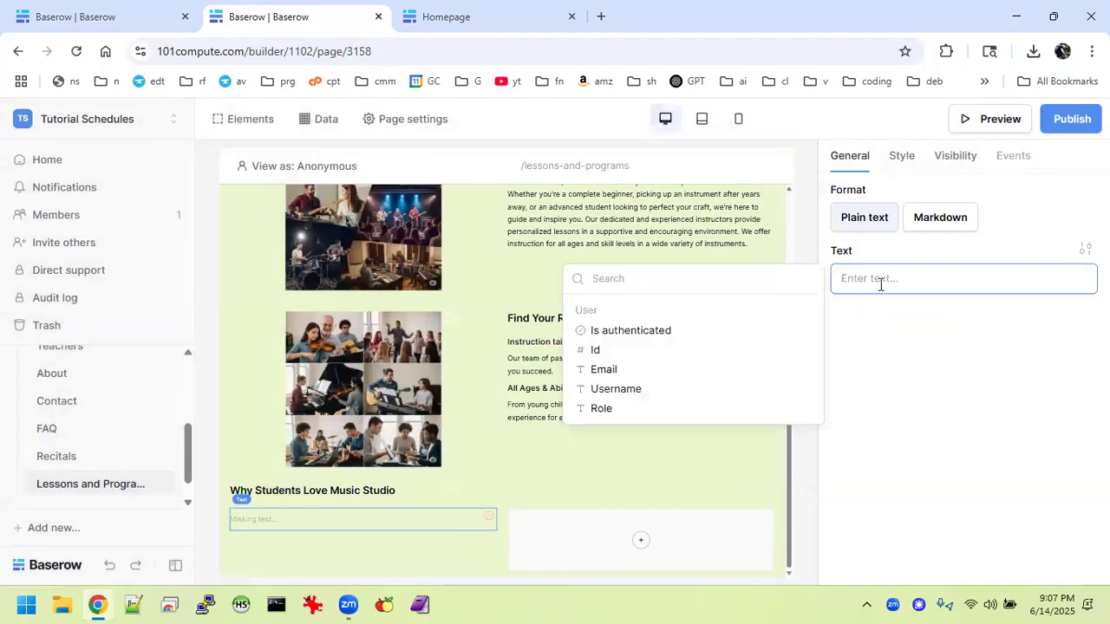
pyautogui.hotkey('ctrl', 'v')
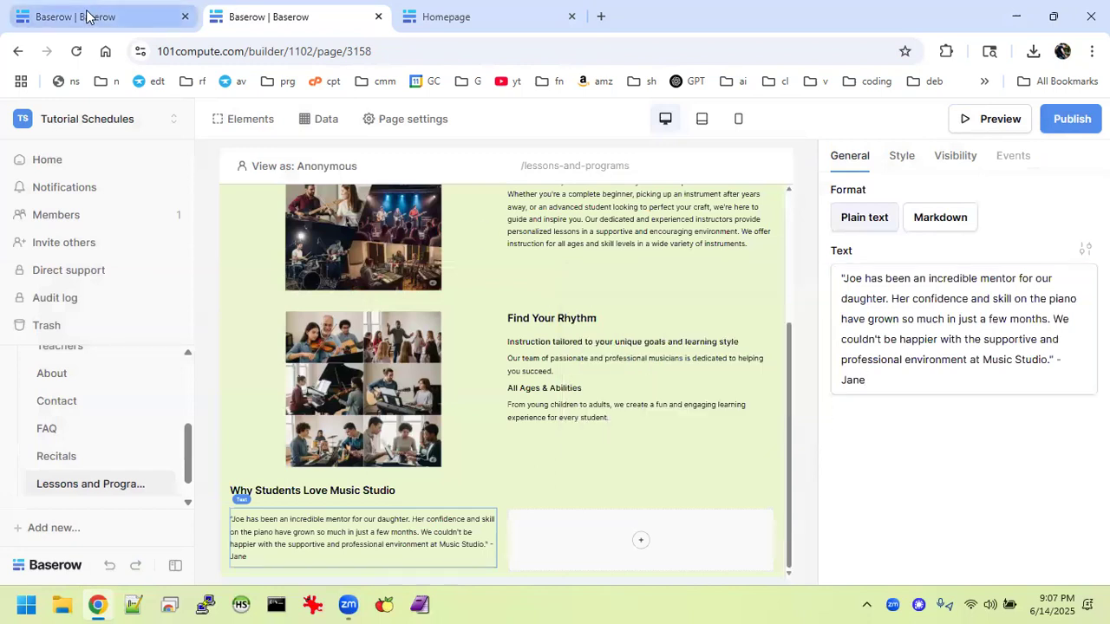
# Copy the full guitar testimonial from the second column under "Why Students Love Music Studio" on the Basic Web Site Tutorial homepage.
pyautogui.click(86, 16)
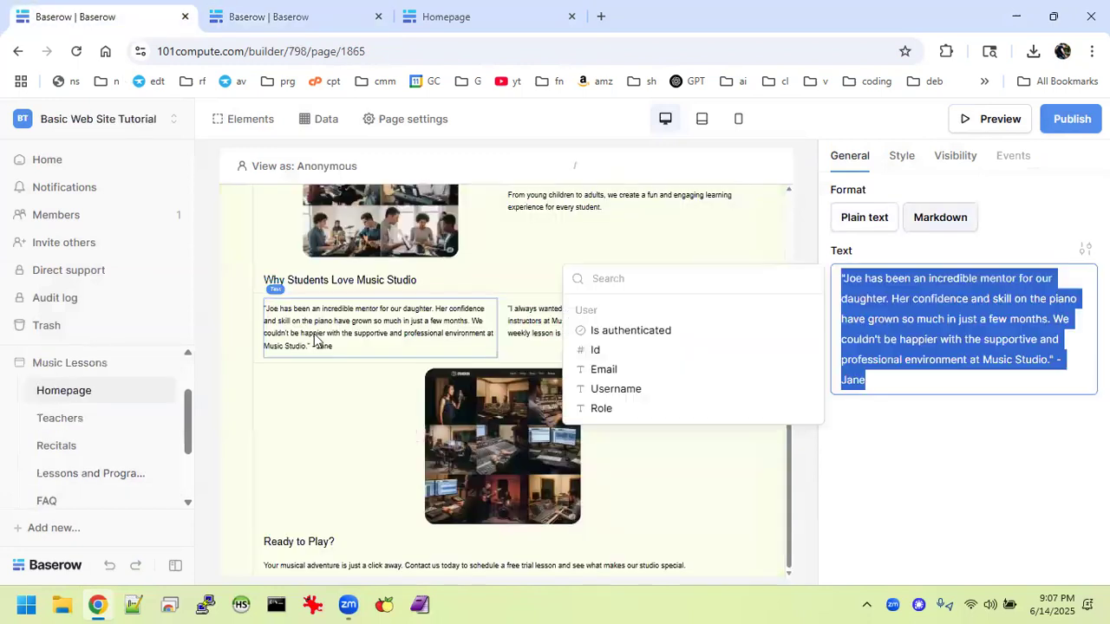
pyautogui.click(526, 335)
pyautogui.click(964, 318)
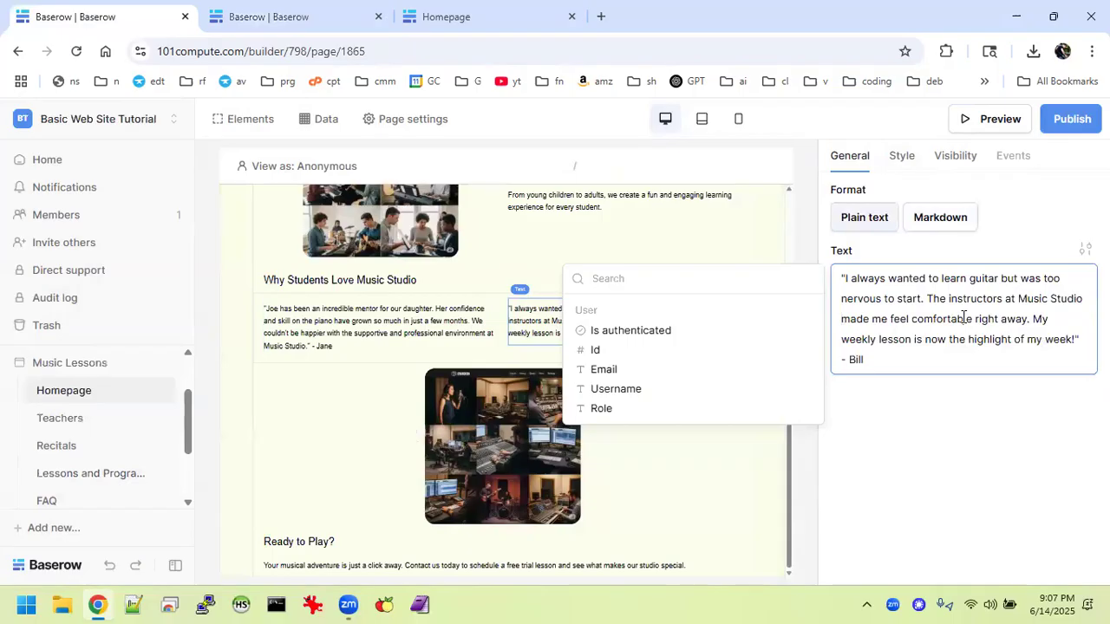
pyautogui.hotkey('ctrl', 'a')
pyautogui.hotkey('ctrl', 'c')
# Add a Text element in the empty second column of the Lessons and Programs page and fill it with the copied guitar testimonial.
pyautogui.click(261, 16)
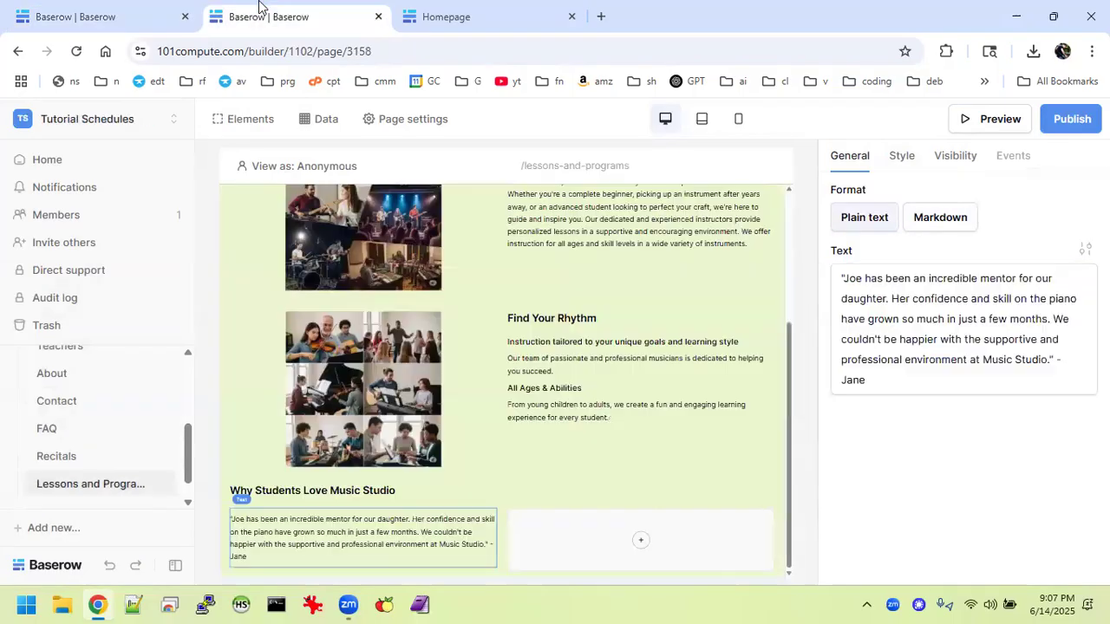
pyautogui.click(641, 540)
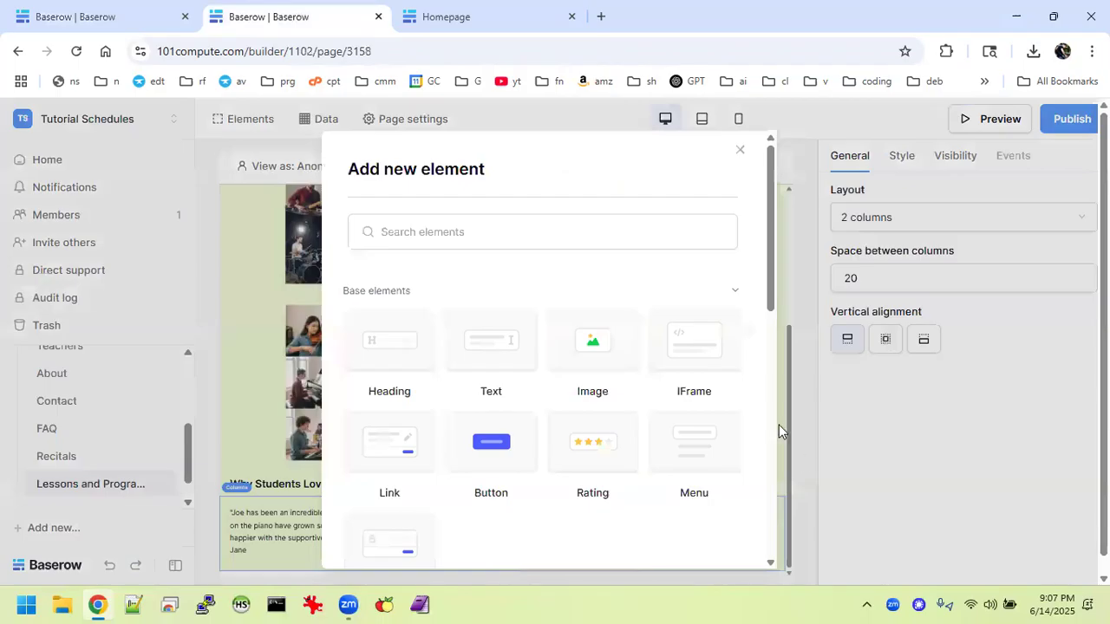
pyautogui.click(519, 356)
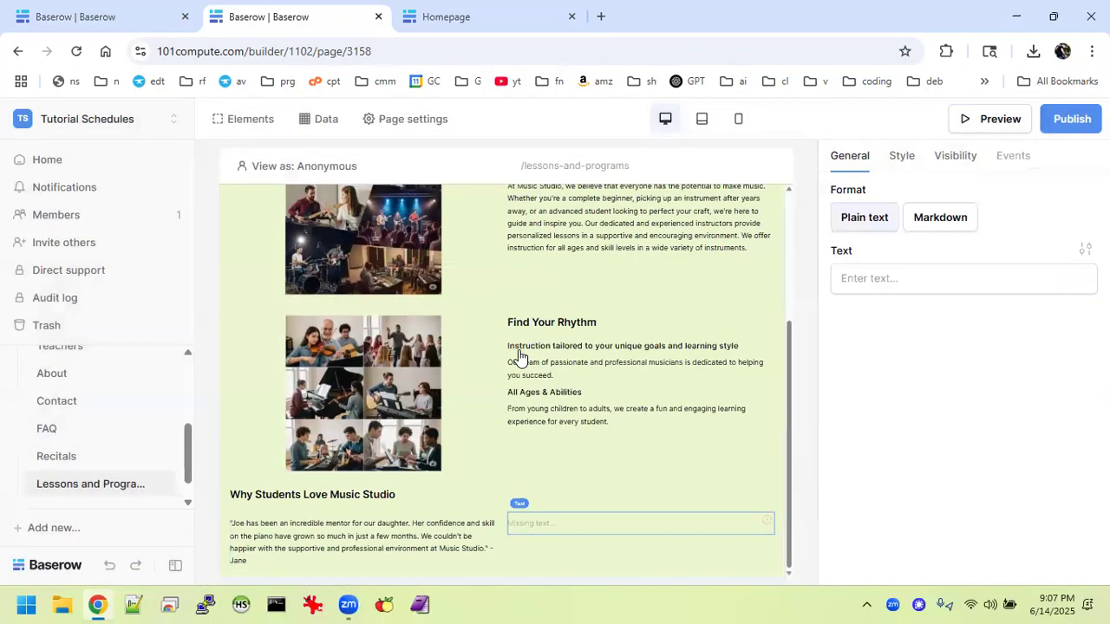
pyautogui.click(882, 277)
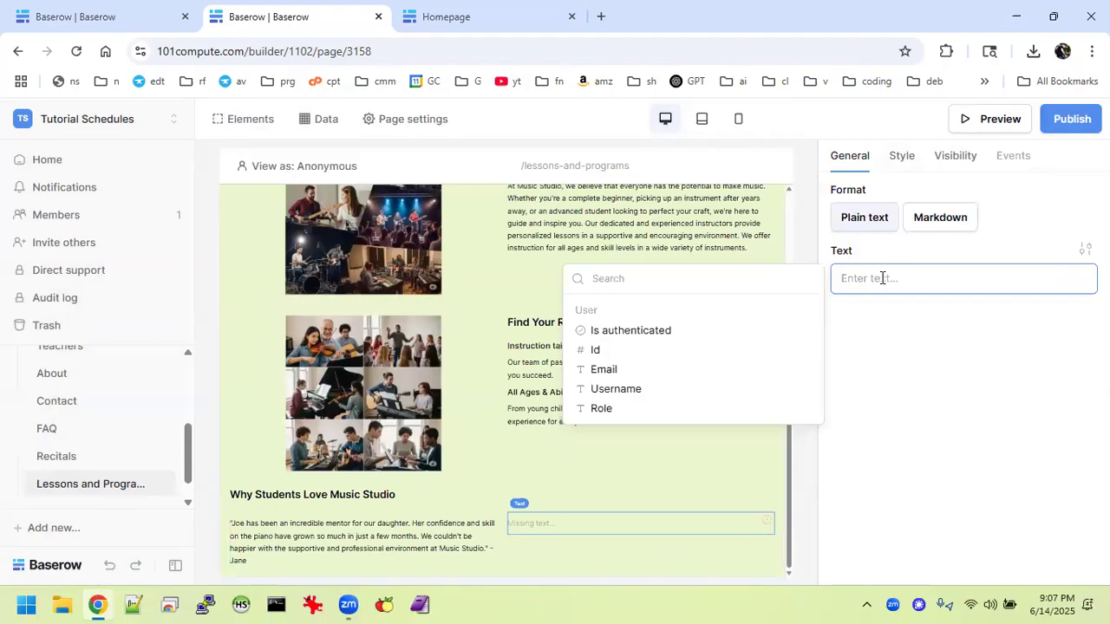
pyautogui.hotkey('ctrl', 'v')
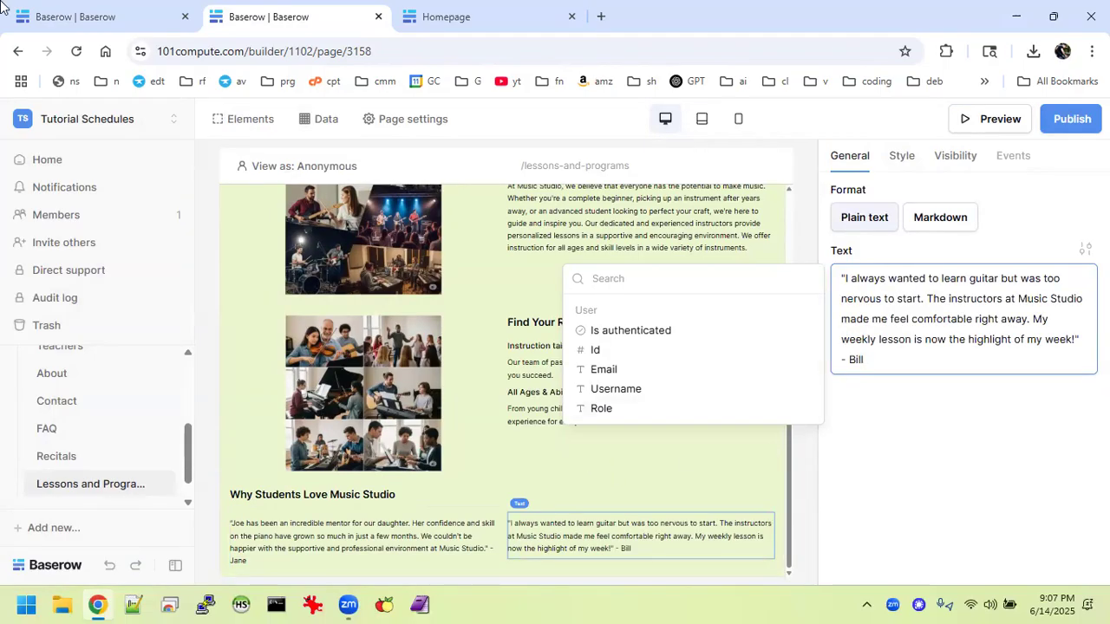
# Copy the full "## Ready to Play?" Markdown text from the bottom of the Basic Web Site Tutorial homepage.
pyautogui.click(81, 16)
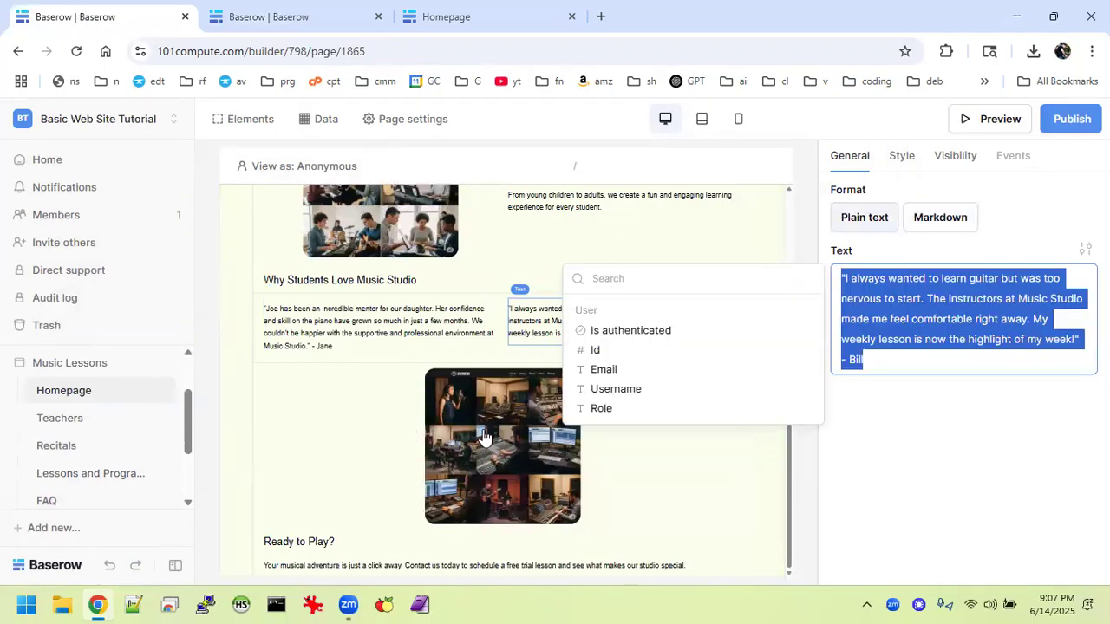
pyautogui.click(318, 553)
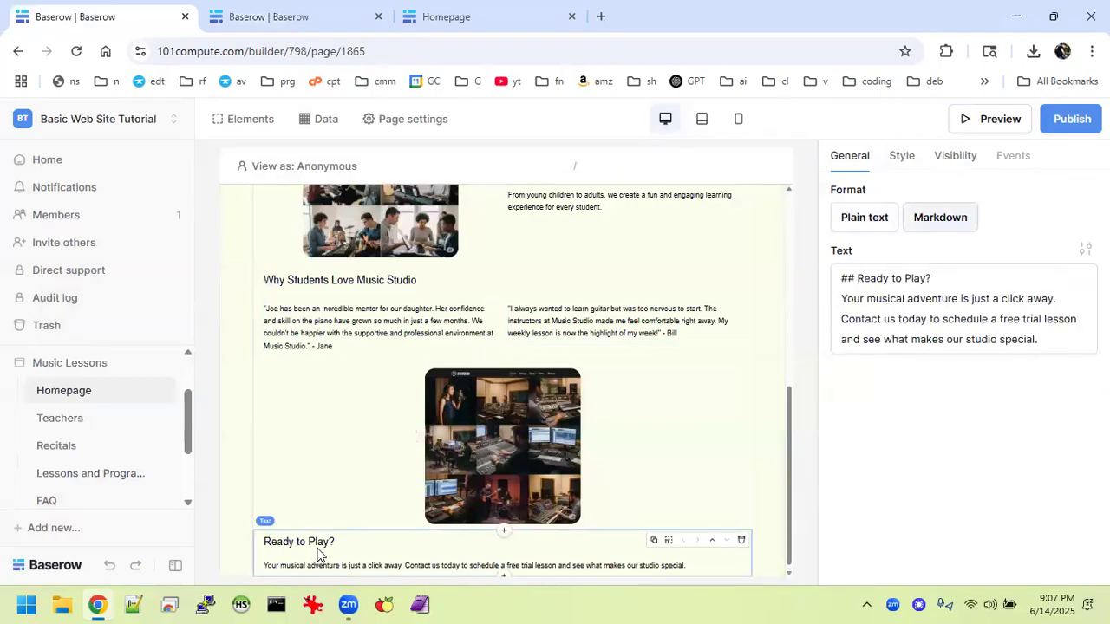
pyautogui.click(893, 303)
pyautogui.hotkey('ctrl', 'a')
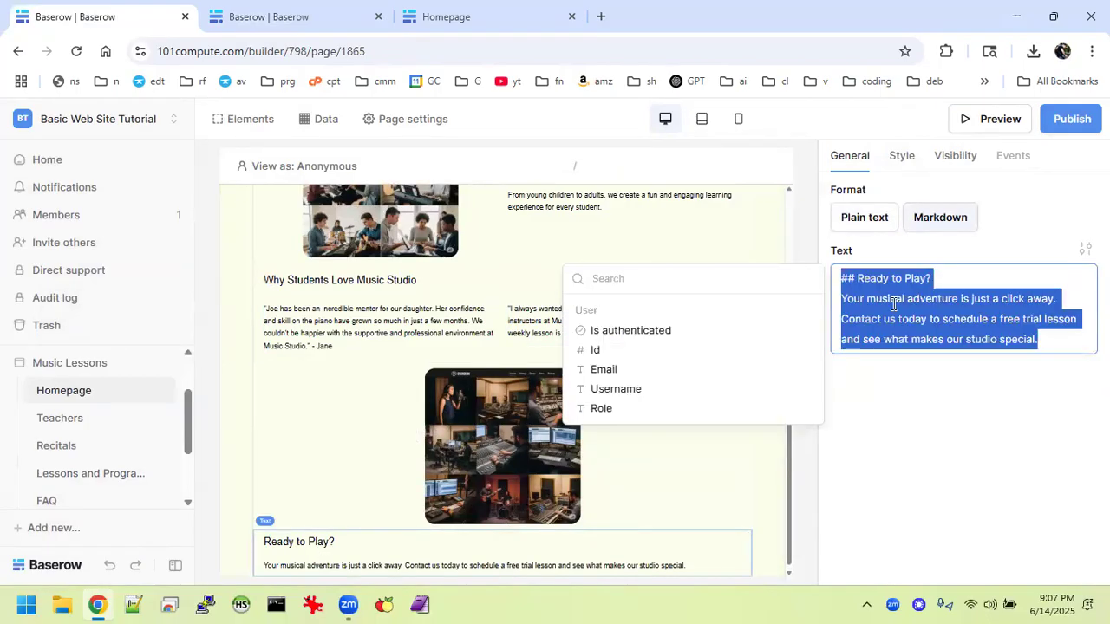
# Return to the Lessons and Programs page and add an Image element below the testimonial Columns element.
pyautogui.click(324, 22)
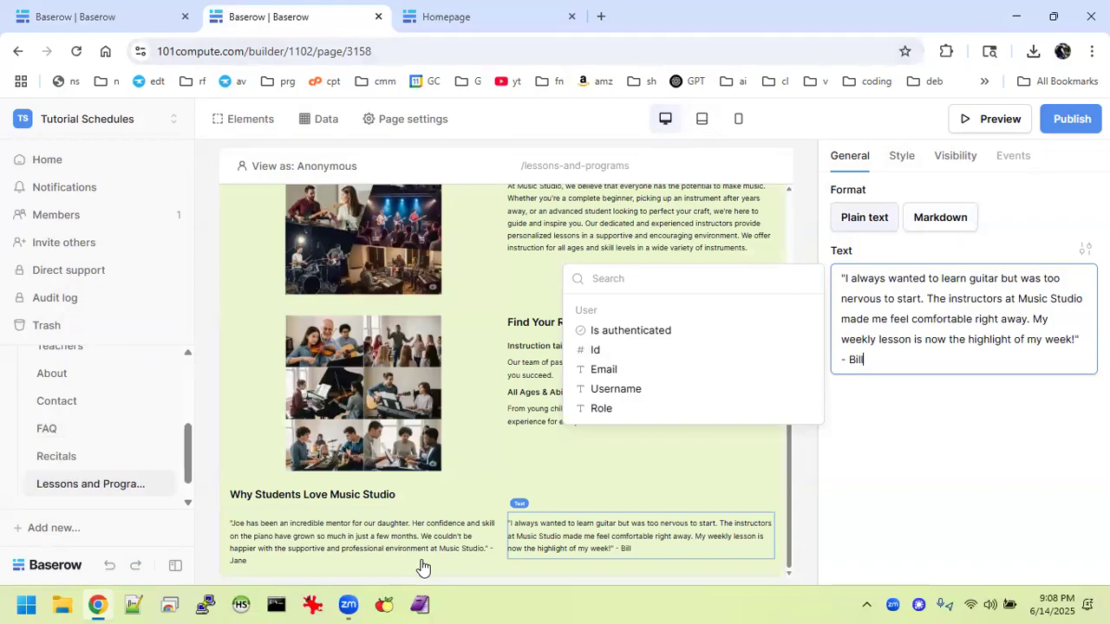
pyautogui.click(405, 606)
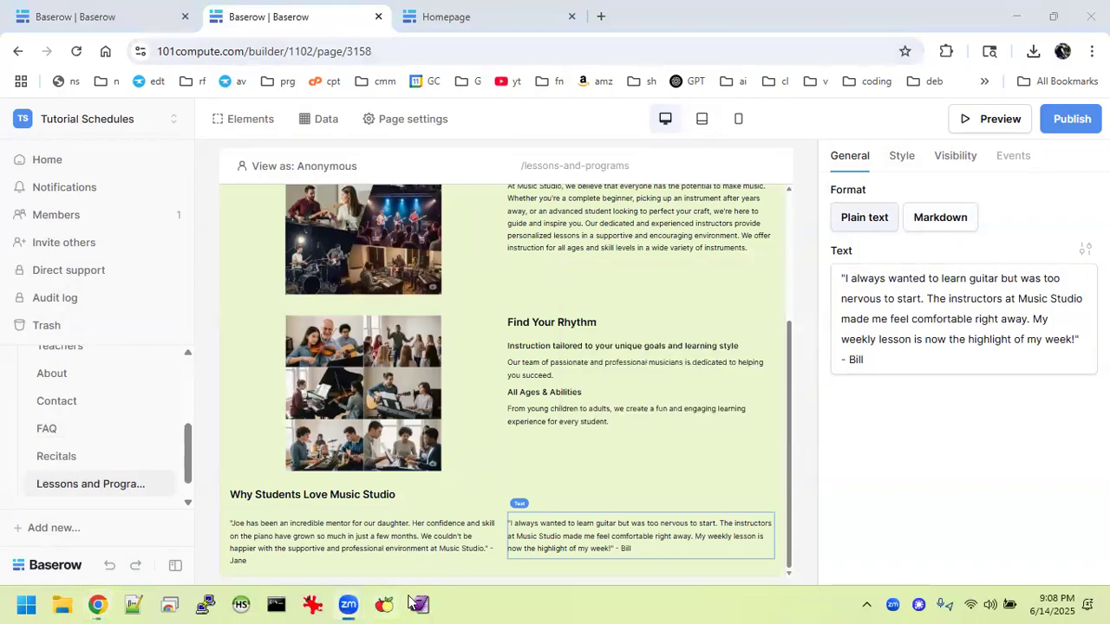
pyautogui.click(505, 576)
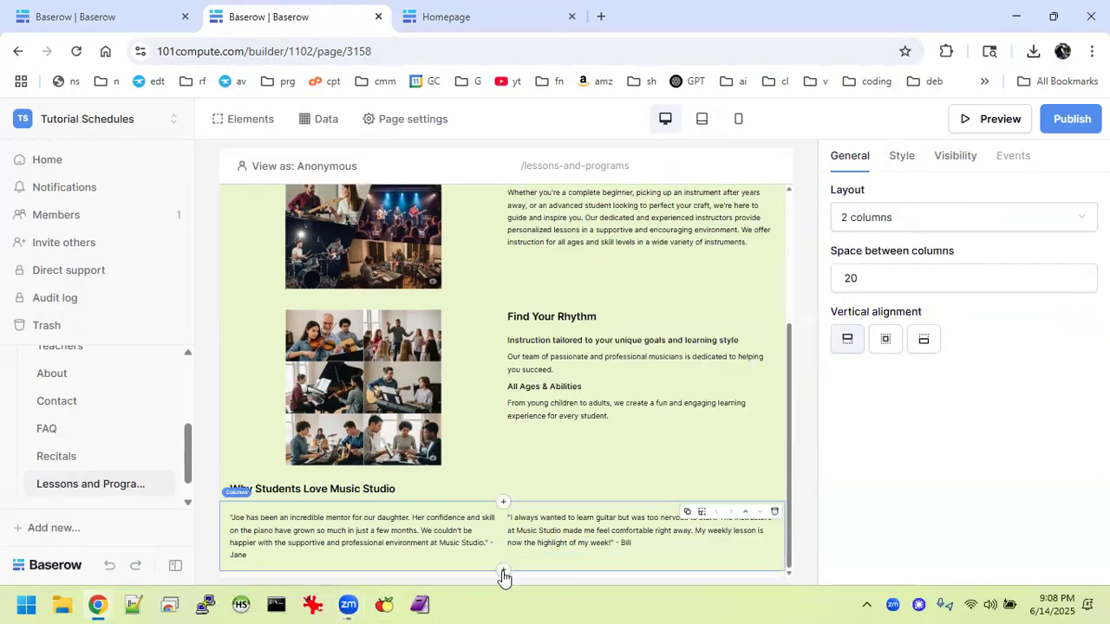
pyautogui.click(503, 573)
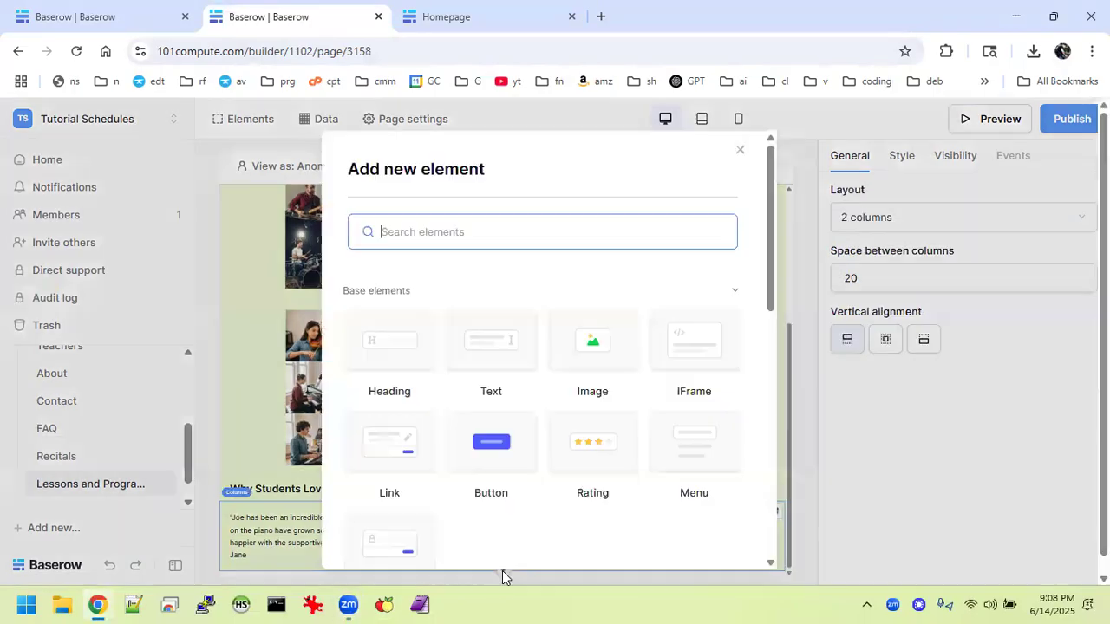
pyautogui.click(593, 377)
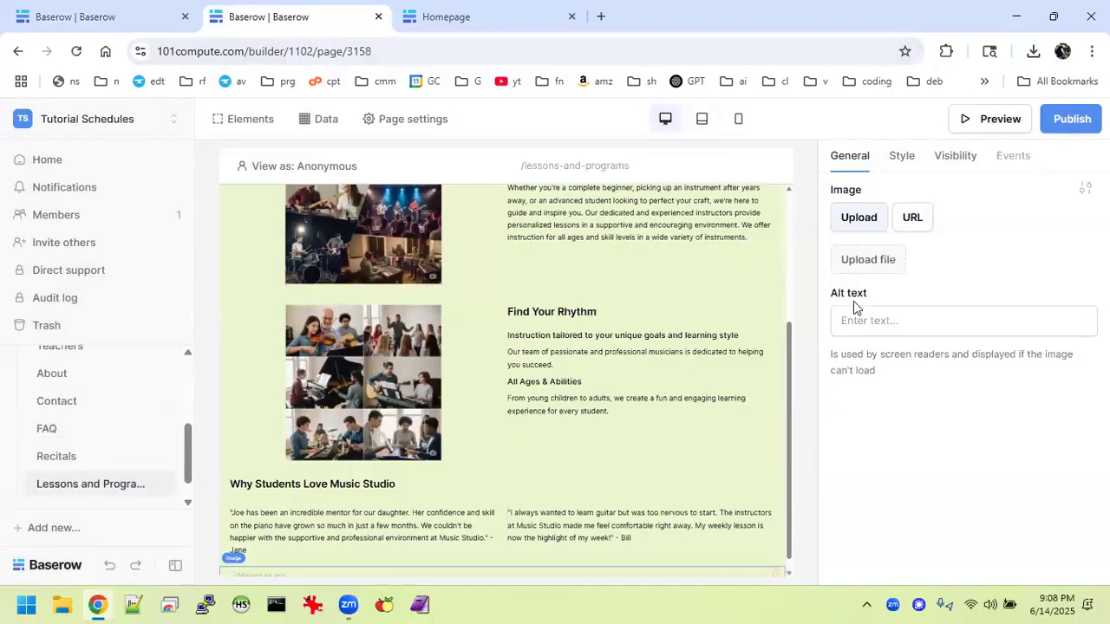
# Upload the recording studio collage from the Downloads folder into the new Image element.
pyautogui.click(871, 267)
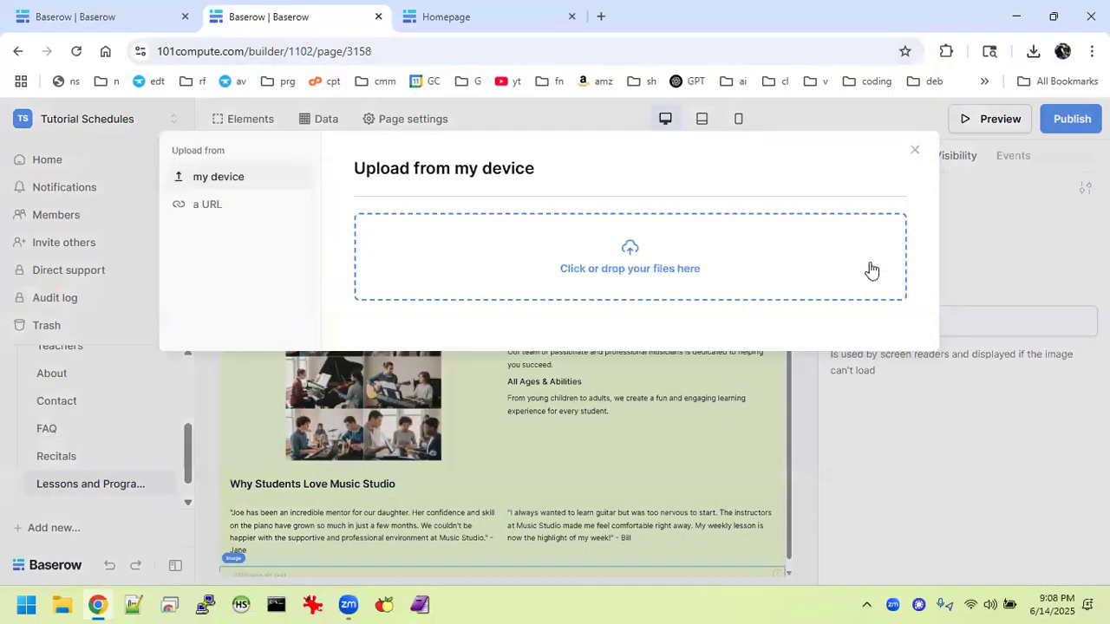
pyautogui.click(686, 271)
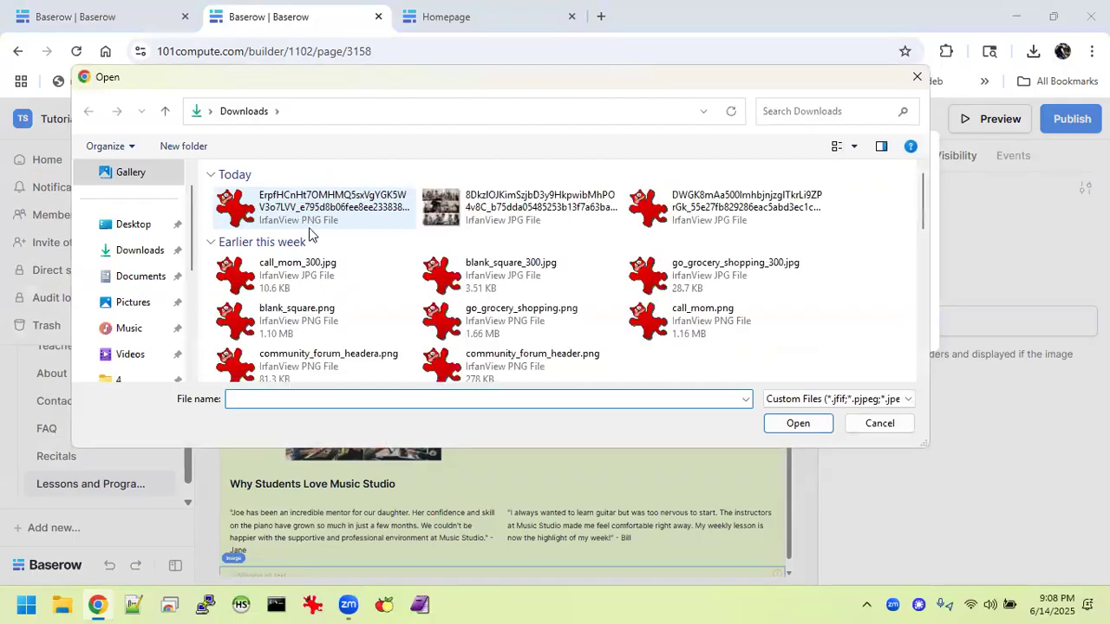
pyautogui.doubleClick(656, 217)
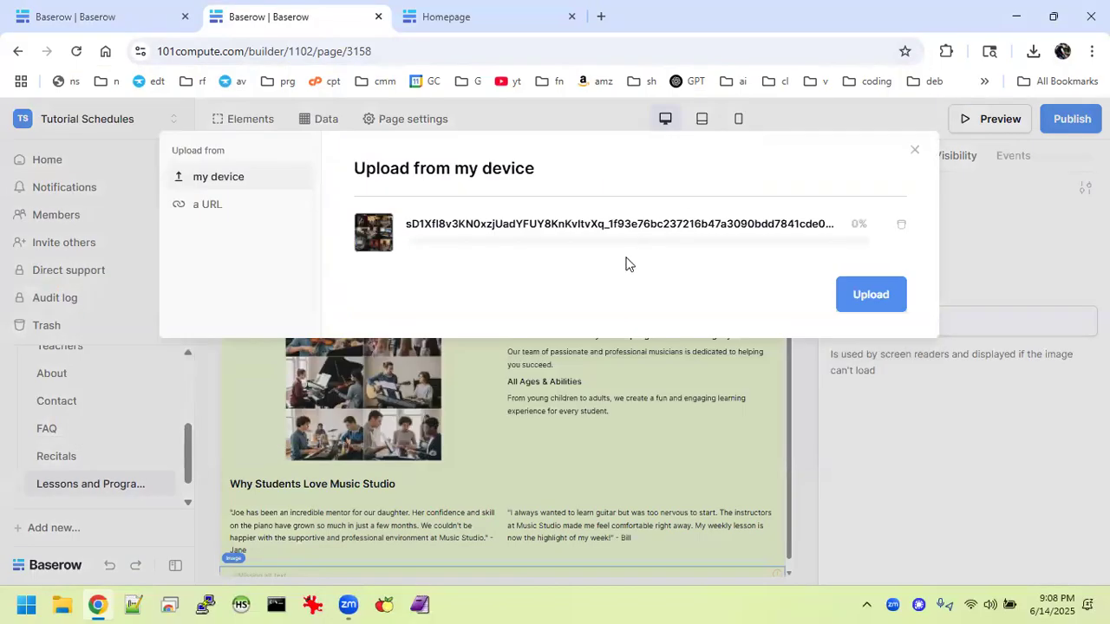
pyautogui.click(869, 294)
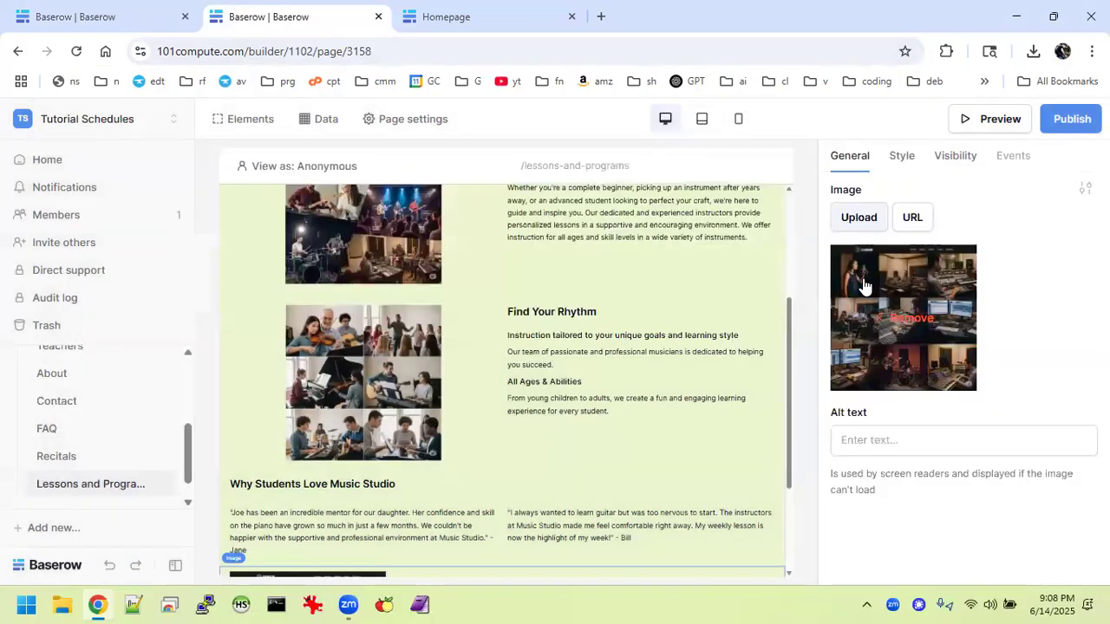
# Override the theme for the studio collage image and set its alignment to centre.
pyautogui.scroll(-3, 578, 416)
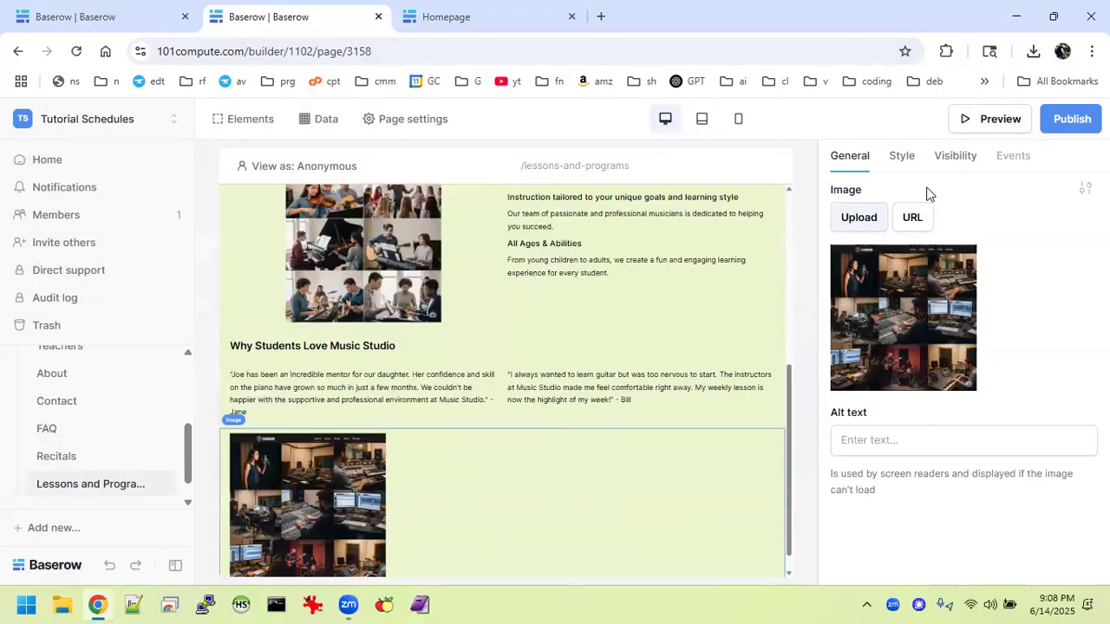
pyautogui.click(1084, 188)
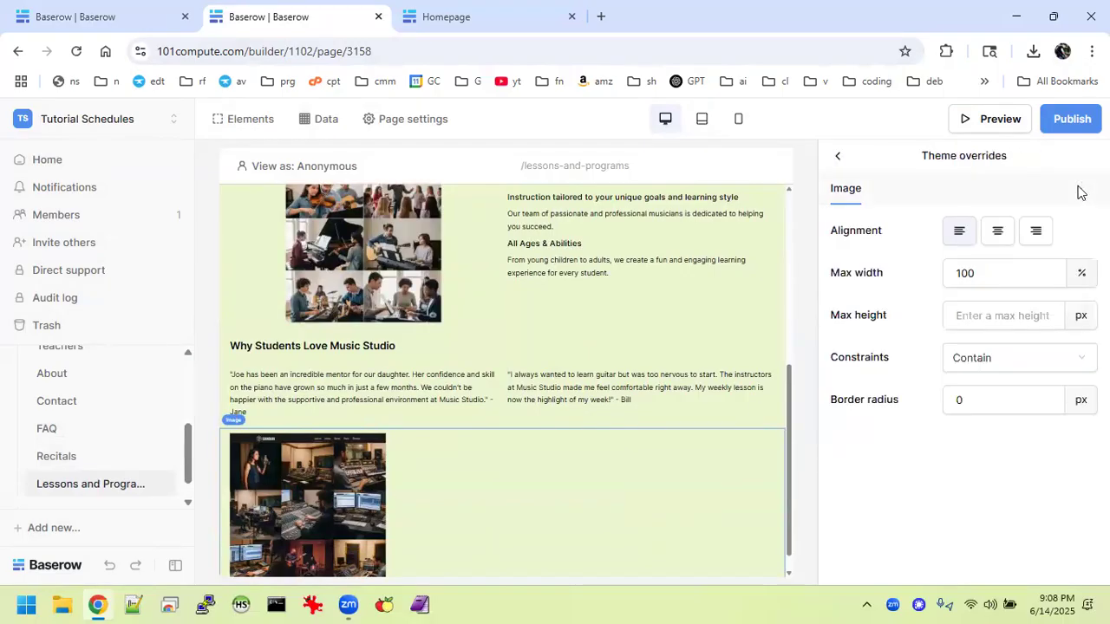
pyautogui.click(997, 231)
# Add a Text element below the studio collage, fill it with the copied "## Ready to Play?" text and set its format to Markdown.
pyautogui.scroll(-1, 505, 543)
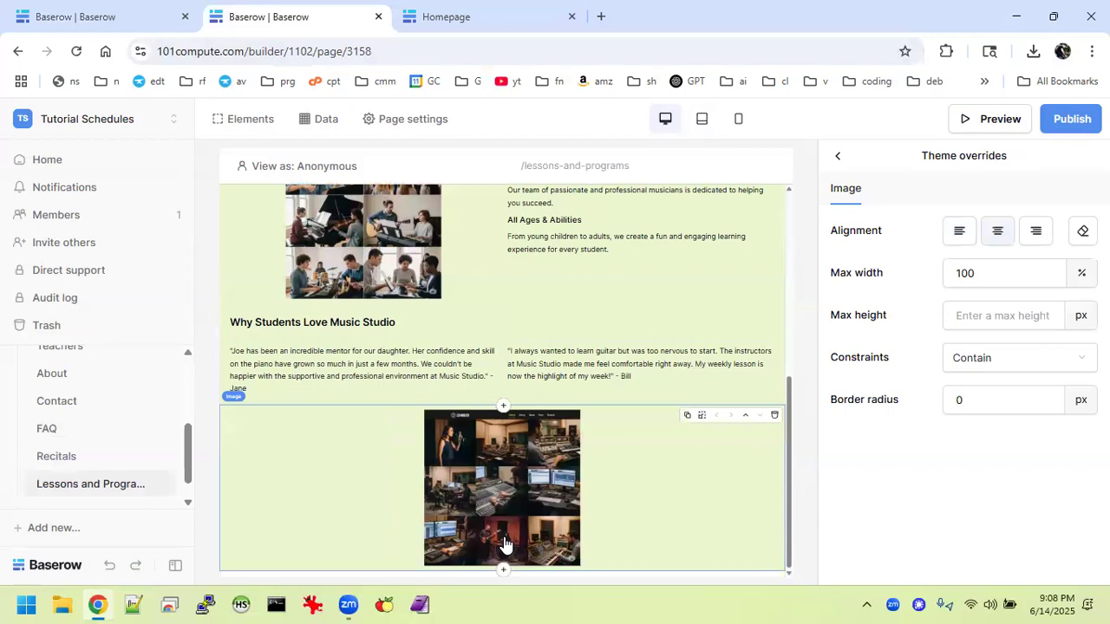
pyautogui.click(503, 570)
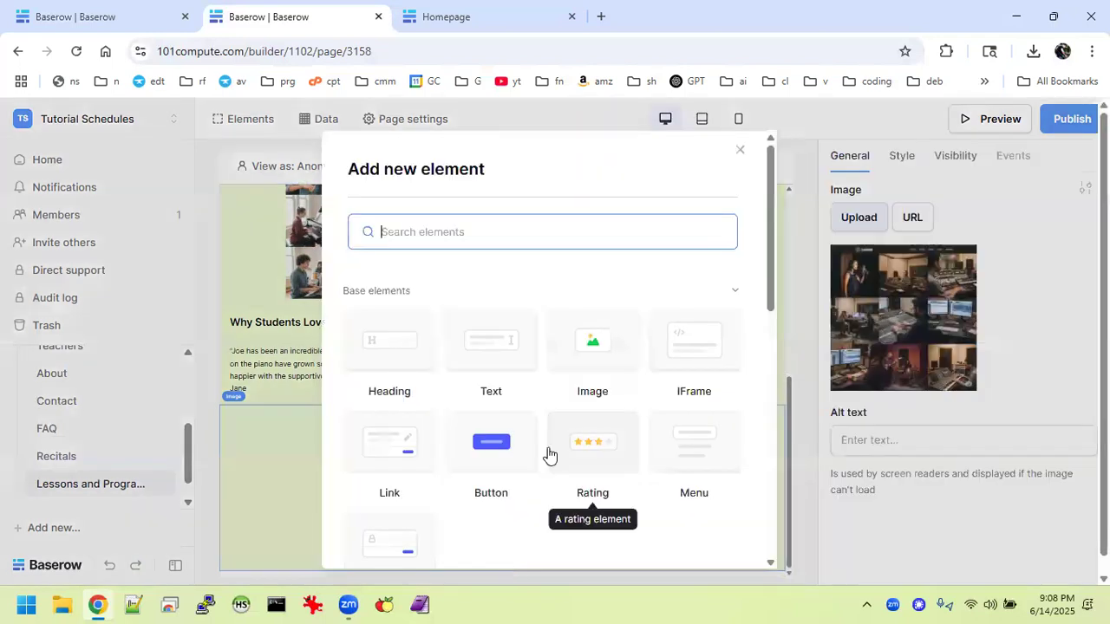
pyautogui.click(507, 382)
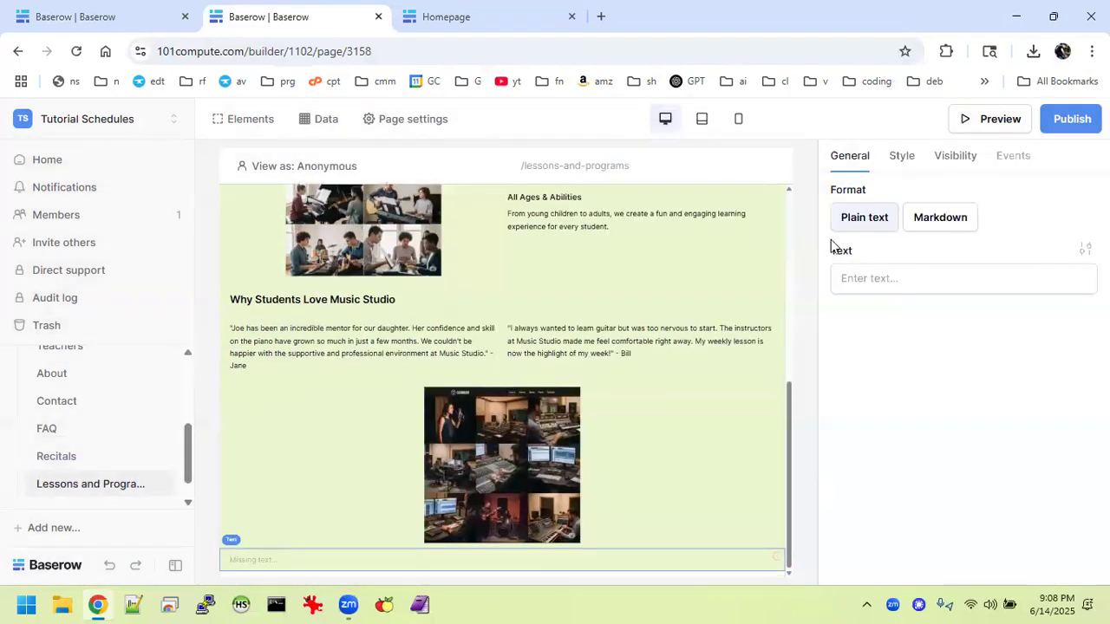
pyautogui.click(887, 274)
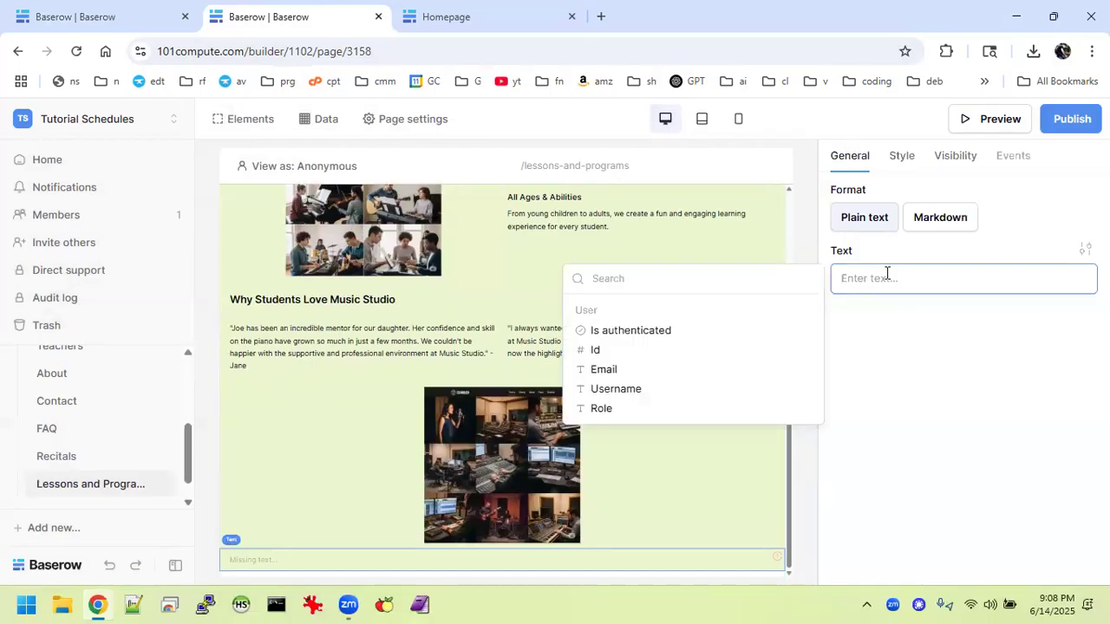
pyautogui.write('## Ready to Play? Your musical adventure is just a click away. Contact us today to schedule a free trial lesson and see what makes our studio special.')
pyautogui.click(941, 218)
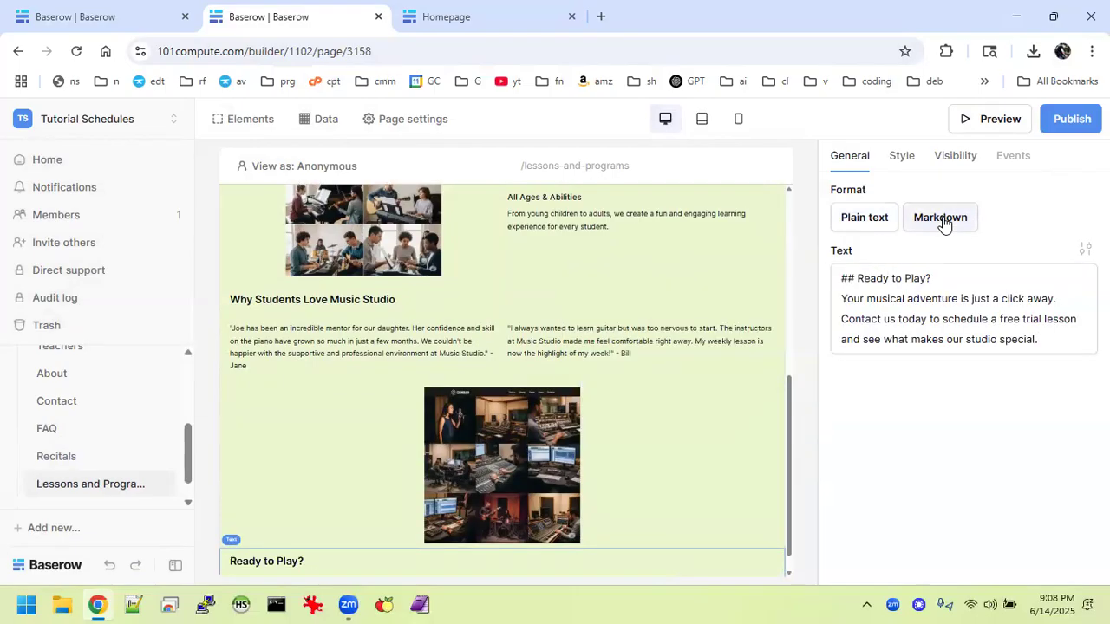
pyautogui.scroll(-2, 627, 485)
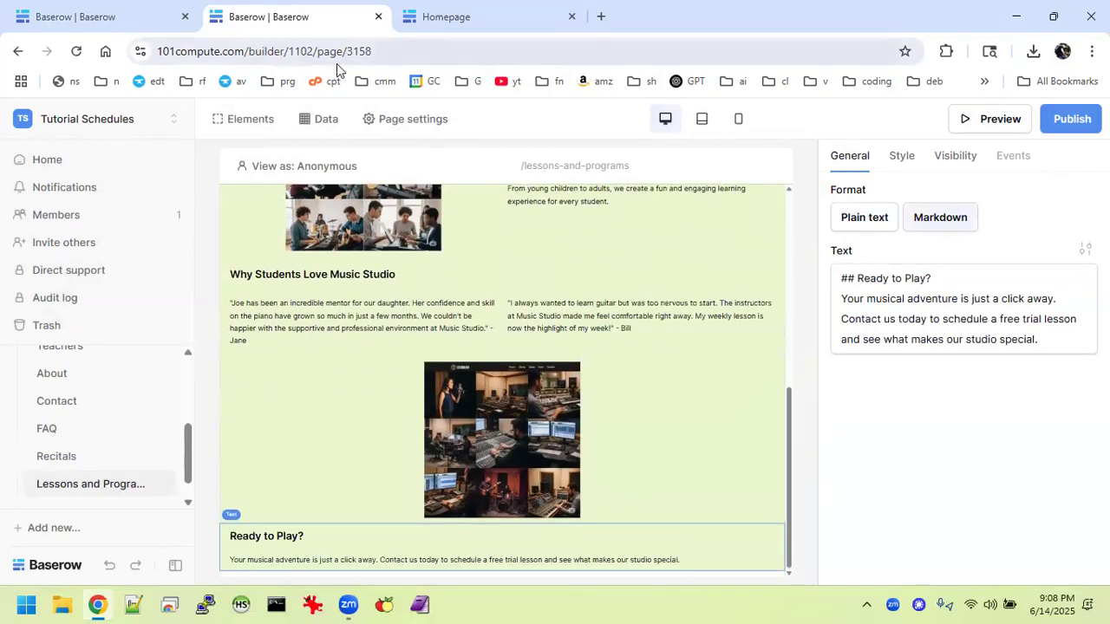
# Examine the whole Lessons and Programs page in the tablet layout.
pyautogui.scroll(10, 436, 364)
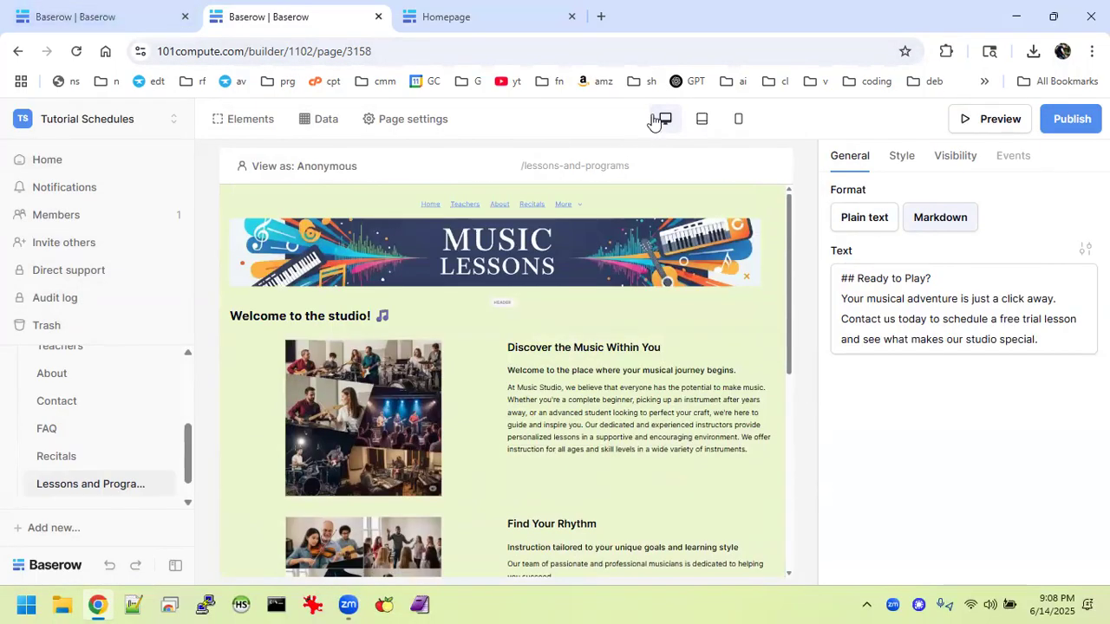
pyautogui.click(702, 121)
pyautogui.scroll(-5, 638, 388)
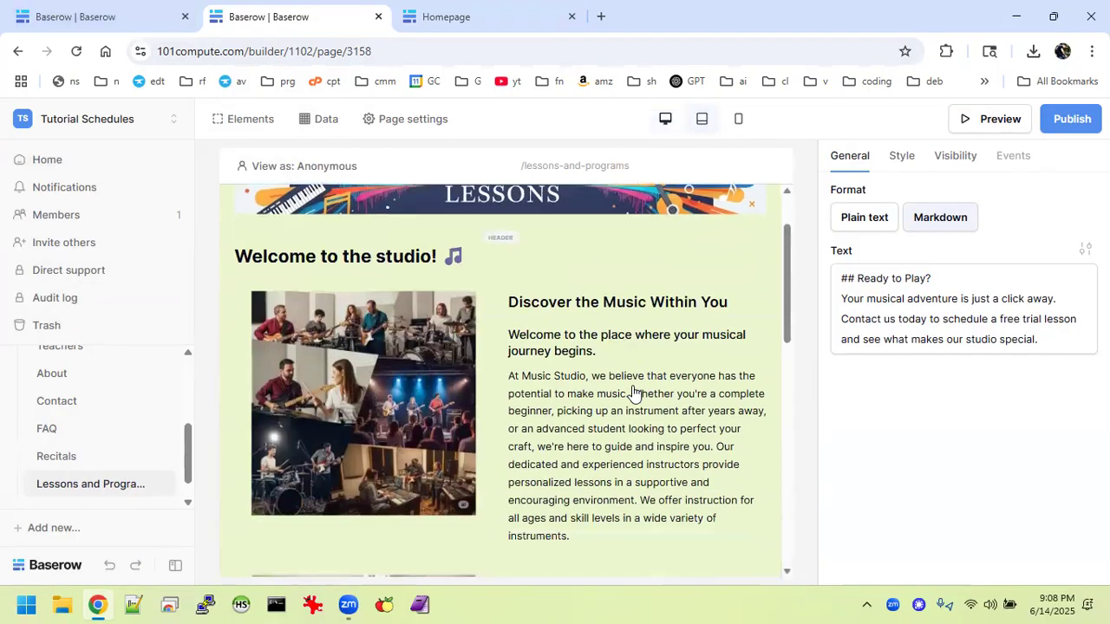
pyautogui.scroll(-7, 634, 393)
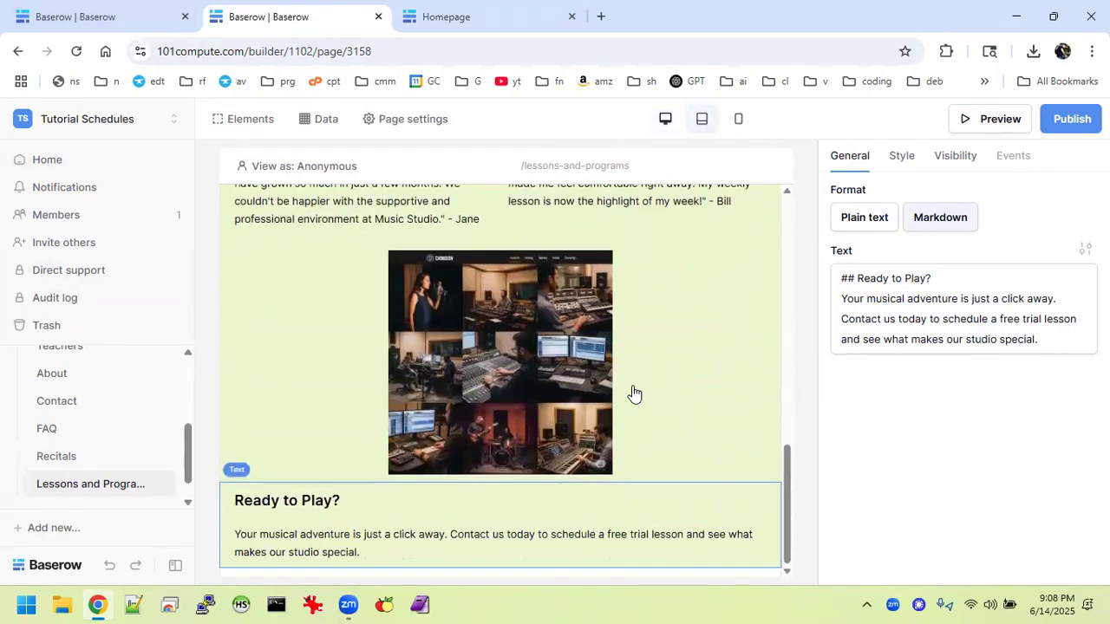
pyautogui.scroll(5, 634, 393)
pyautogui.scroll(5, 634, 393)
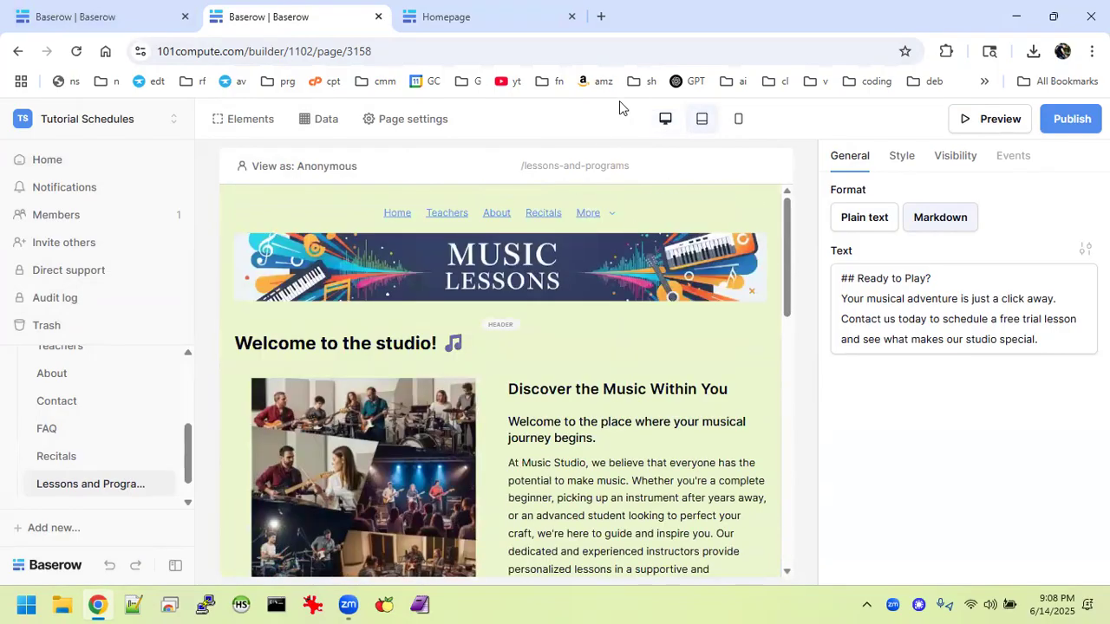
# Examine how the Lessons and Programs page stacks its images and text in the smartphone layout.
pyautogui.click(738, 120)
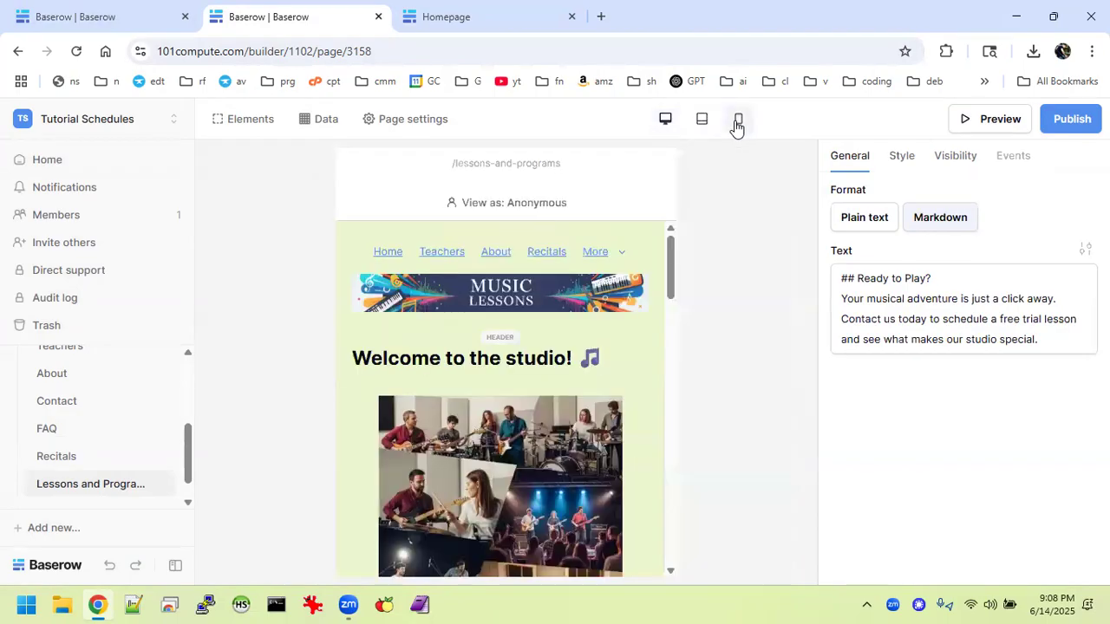
pyautogui.scroll(-4, 515, 465)
pyautogui.scroll(4, 516, 469)
pyautogui.scroll(-2, 491, 464)
pyautogui.scroll(2, 492, 464)
pyautogui.scroll(-8, 519, 379)
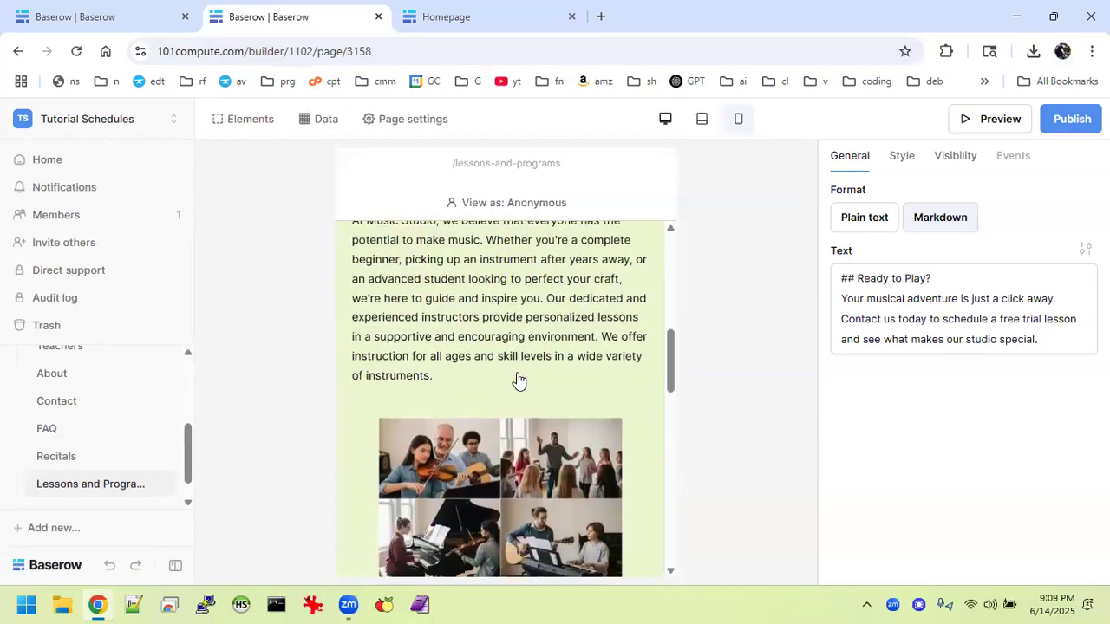
pyautogui.scroll(-10, 519, 379)
pyautogui.scroll(1, 519, 379)
pyautogui.scroll(10, 519, 379)
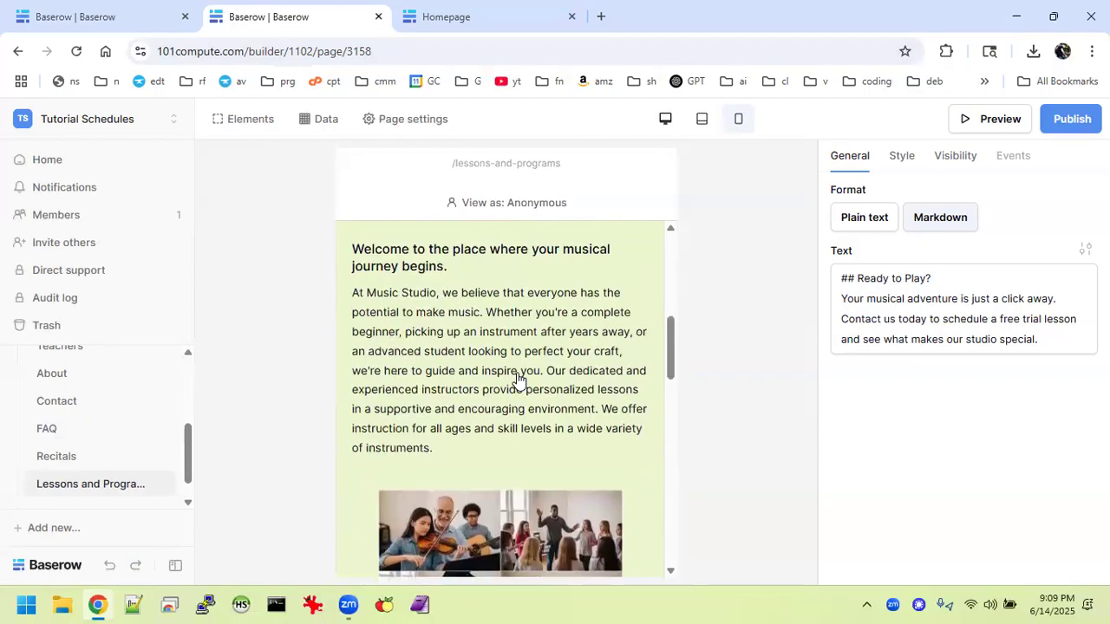
pyautogui.scroll(3, 519, 379)
pyautogui.scroll(-5, 519, 379)
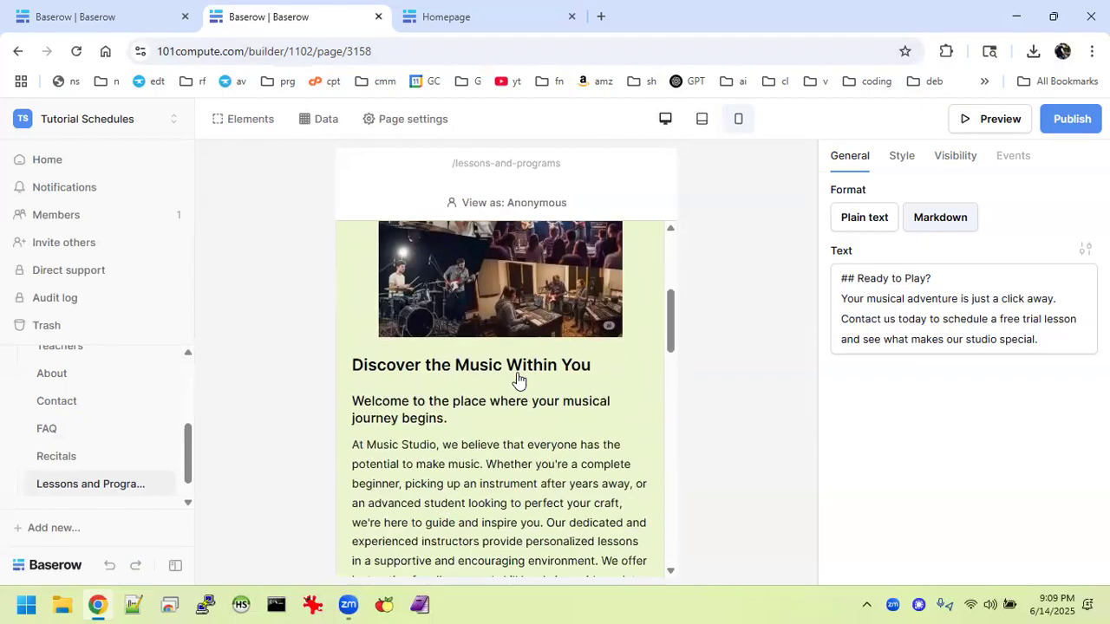
# Switch the Lessons and Programs page back to the desktop layout and review it from end to end.
pyautogui.click(702, 120)
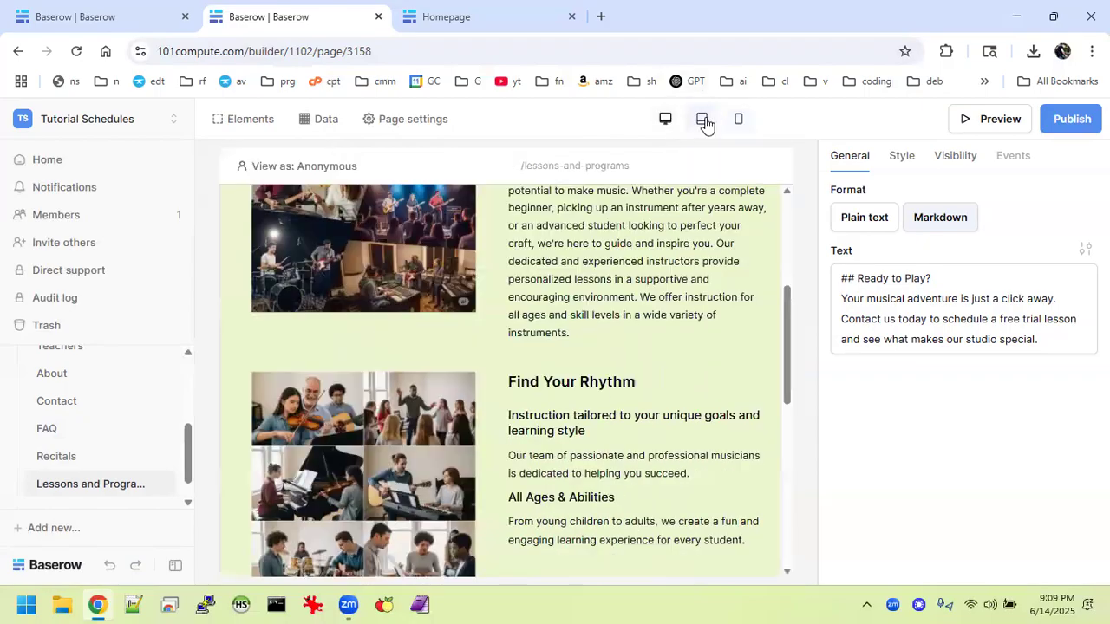
pyautogui.click(654, 121)
pyautogui.scroll(-5, 612, 379)
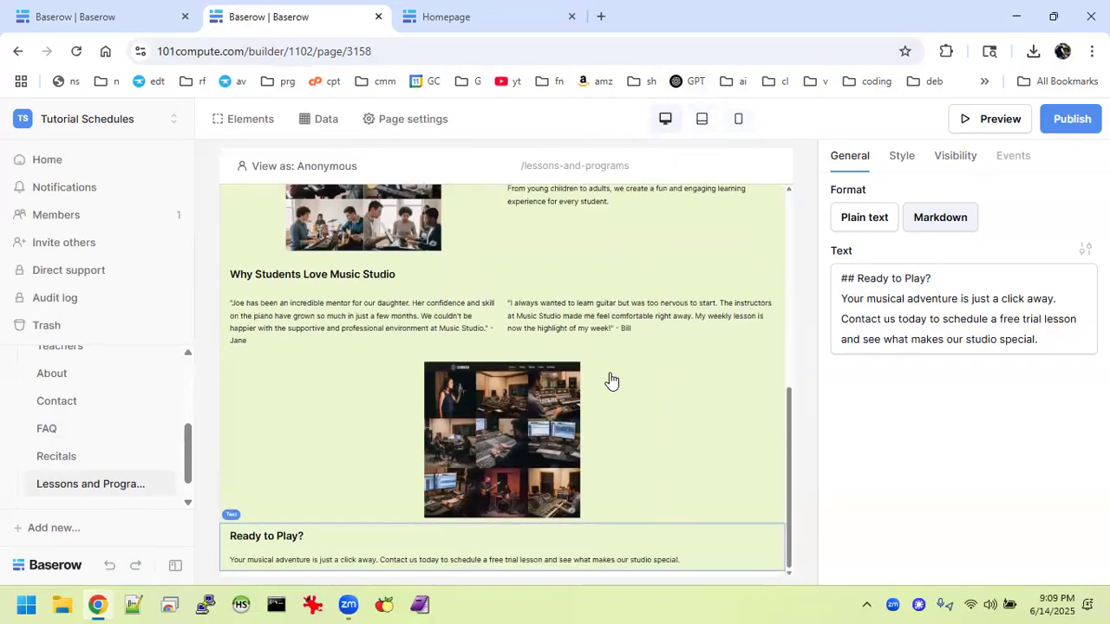
pyautogui.scroll(10, 613, 345)
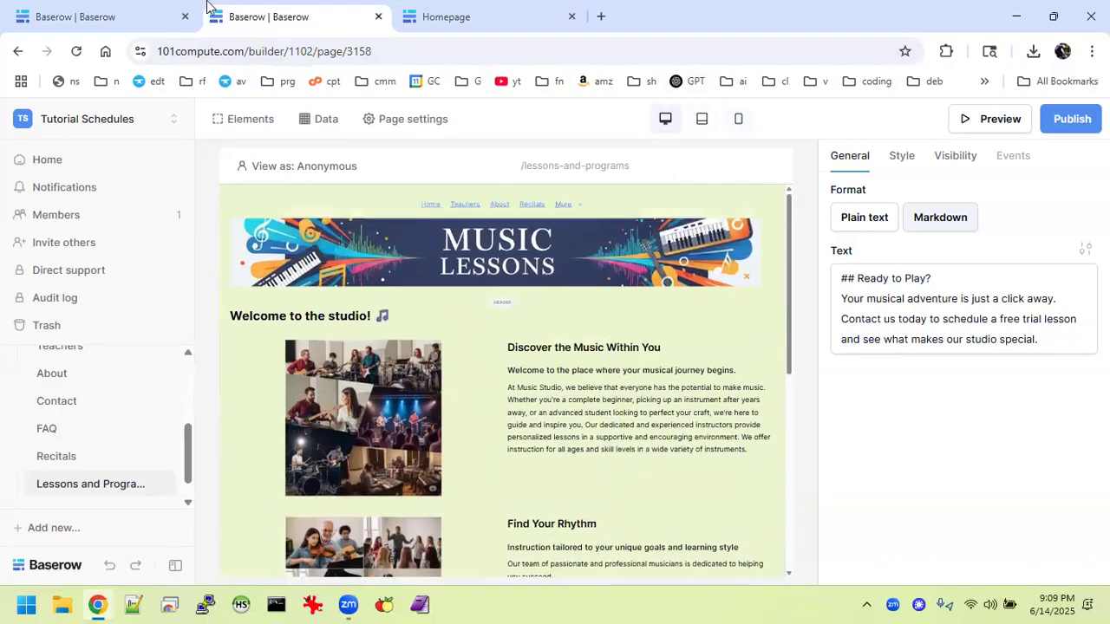
# Open the Teachers page in both the site being built and the reference Music Lessons site.
pyautogui.scroll(2, 91, 408)
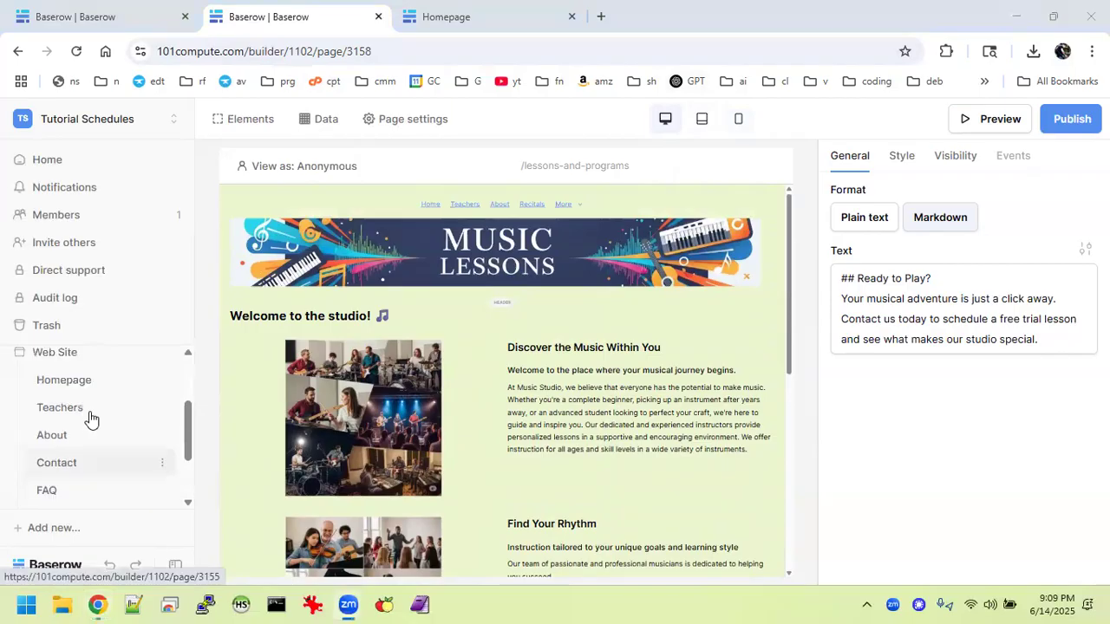
pyautogui.click(78, 419)
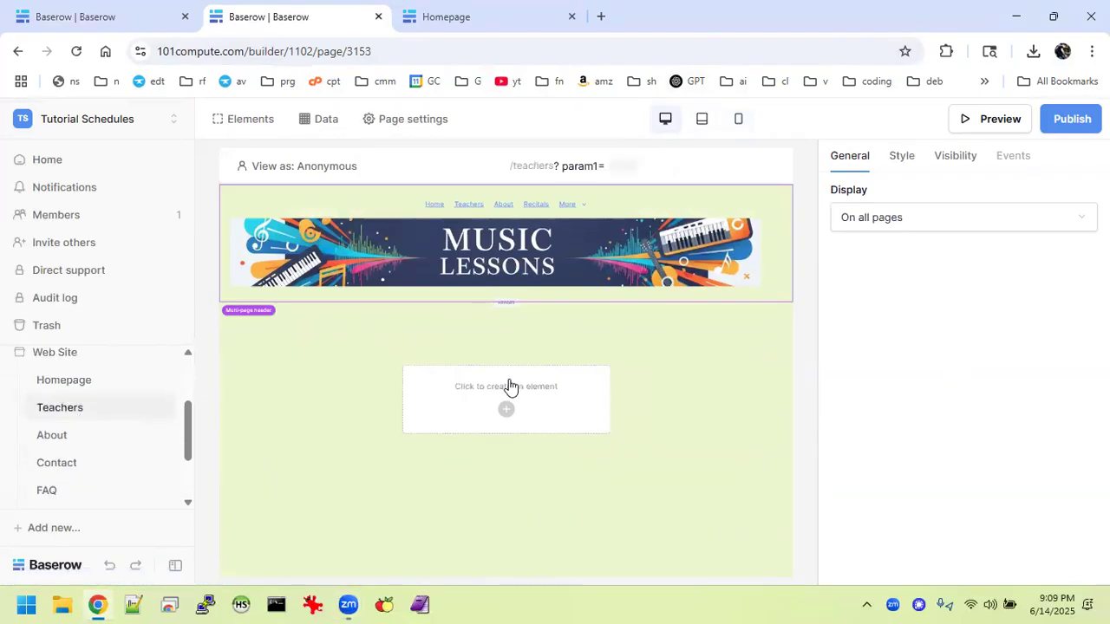
pyautogui.click(133, 16)
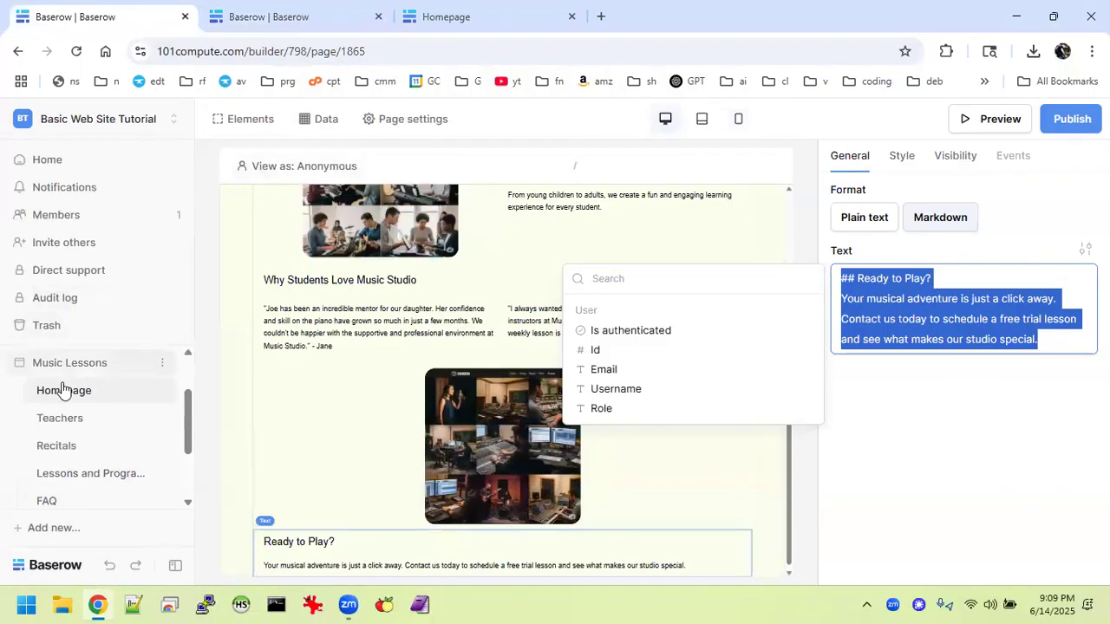
pyautogui.click(64, 423)
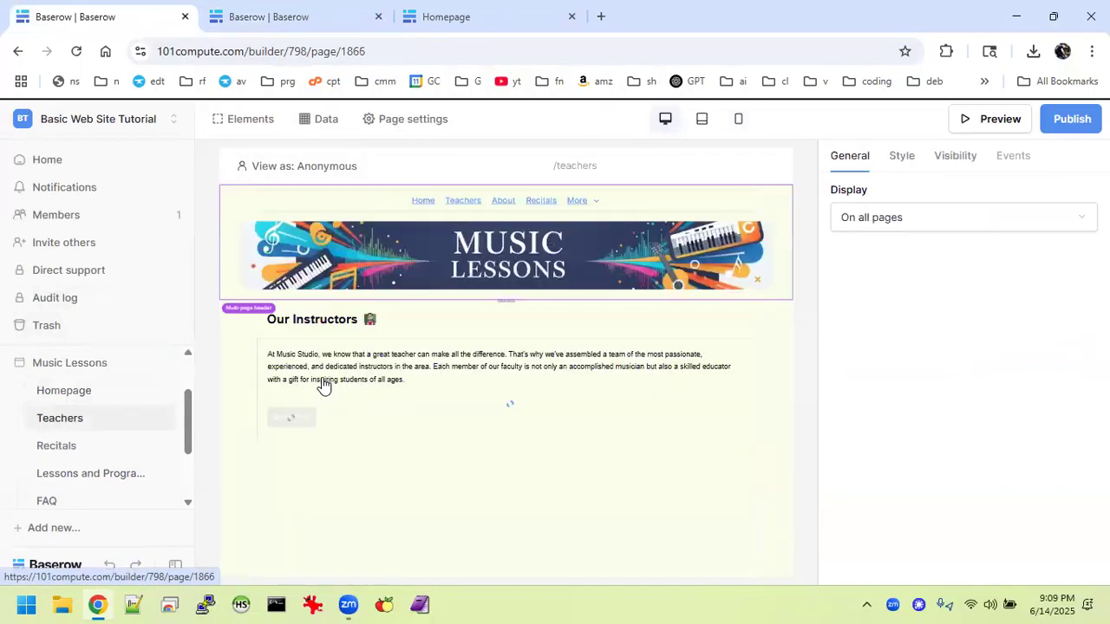
pyautogui.scroll(-1, 510, 425)
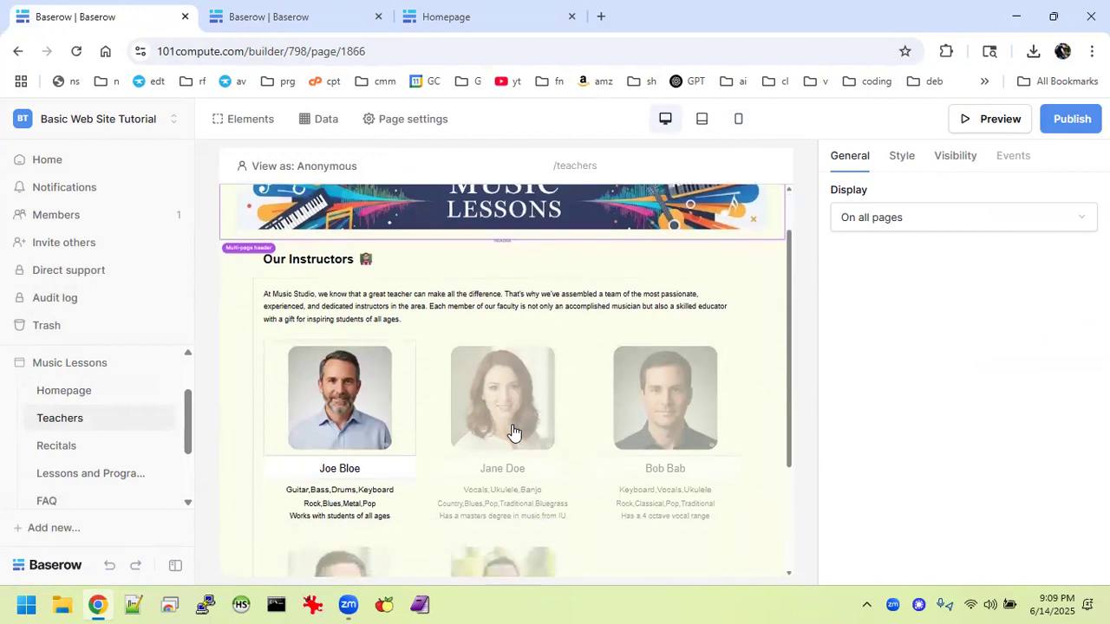
pyautogui.scroll(1, 538, 392)
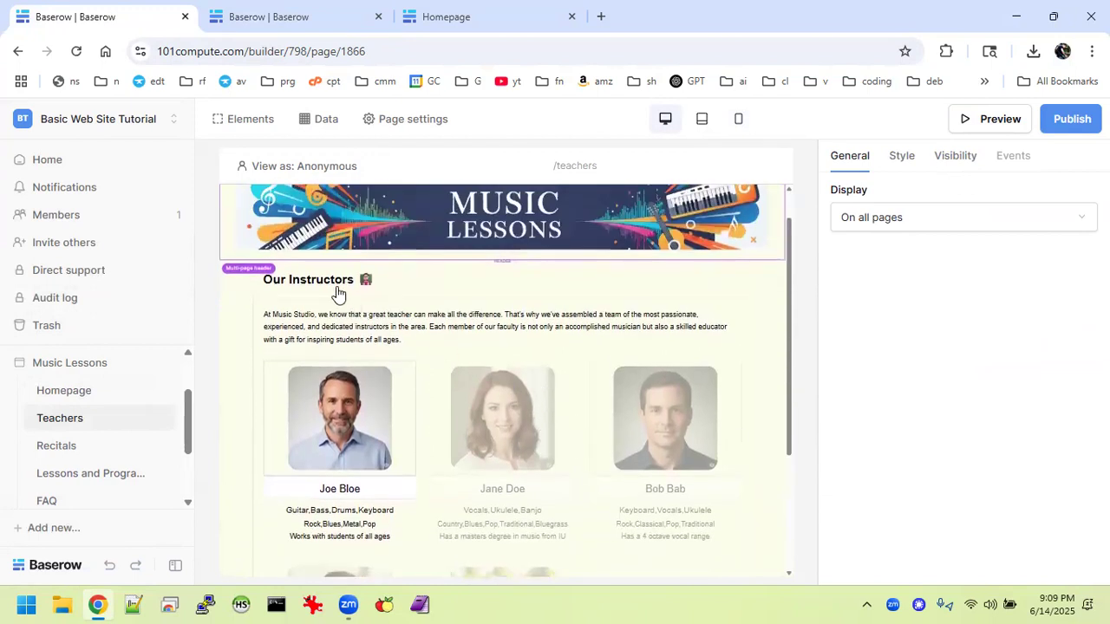
# Examine how the reference Teachers page nests its container, columns, heading, introductory text and repeat element.
pyautogui.click(347, 281)
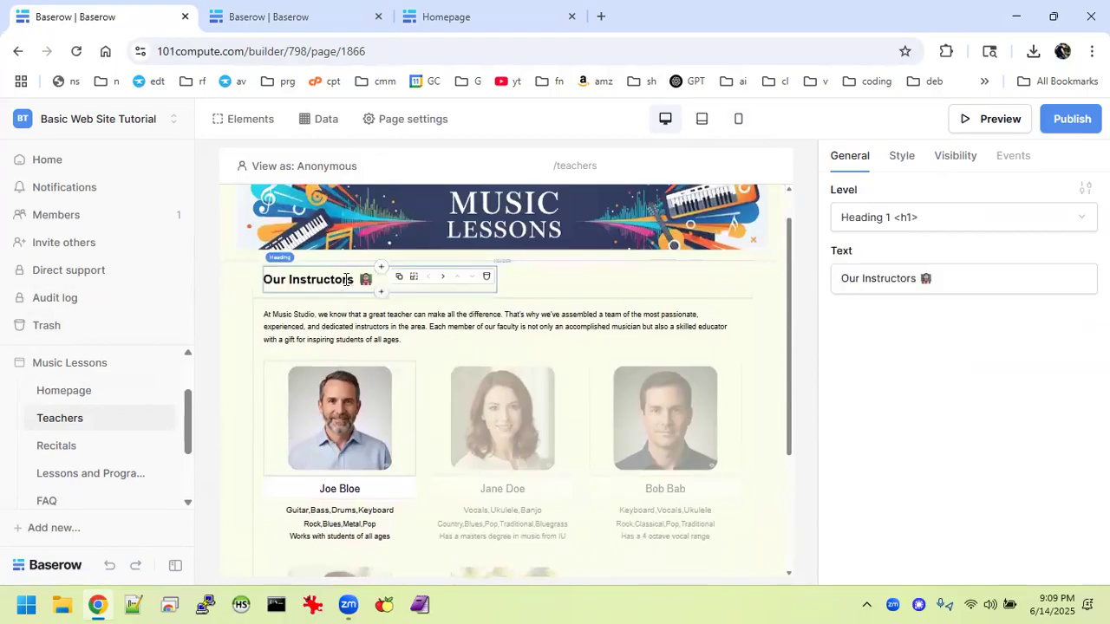
pyautogui.click(257, 300)
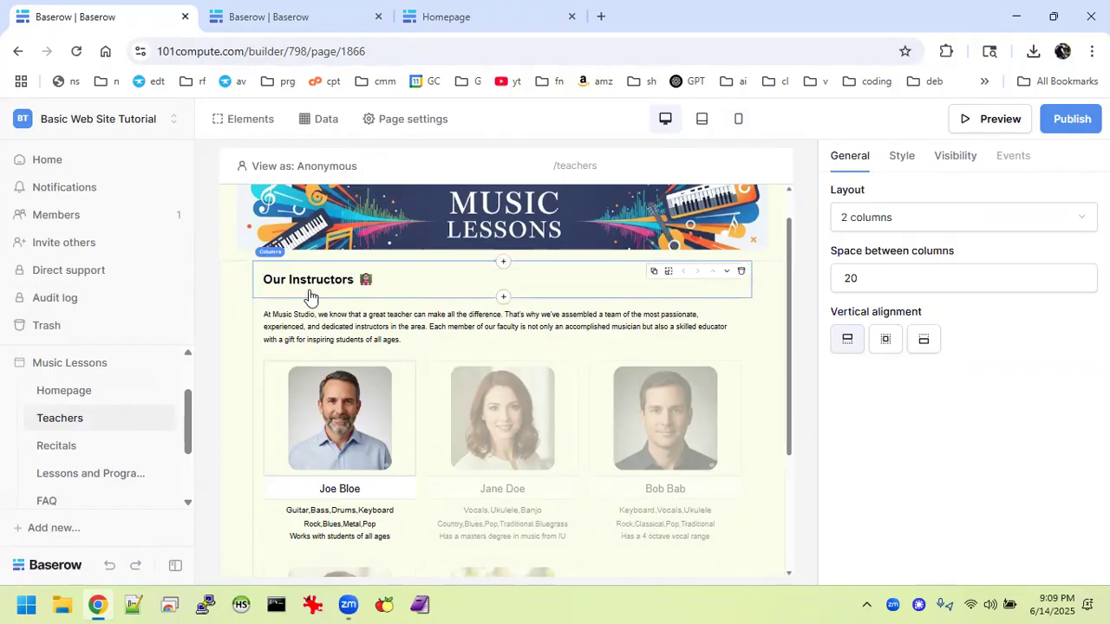
pyautogui.click(277, 313)
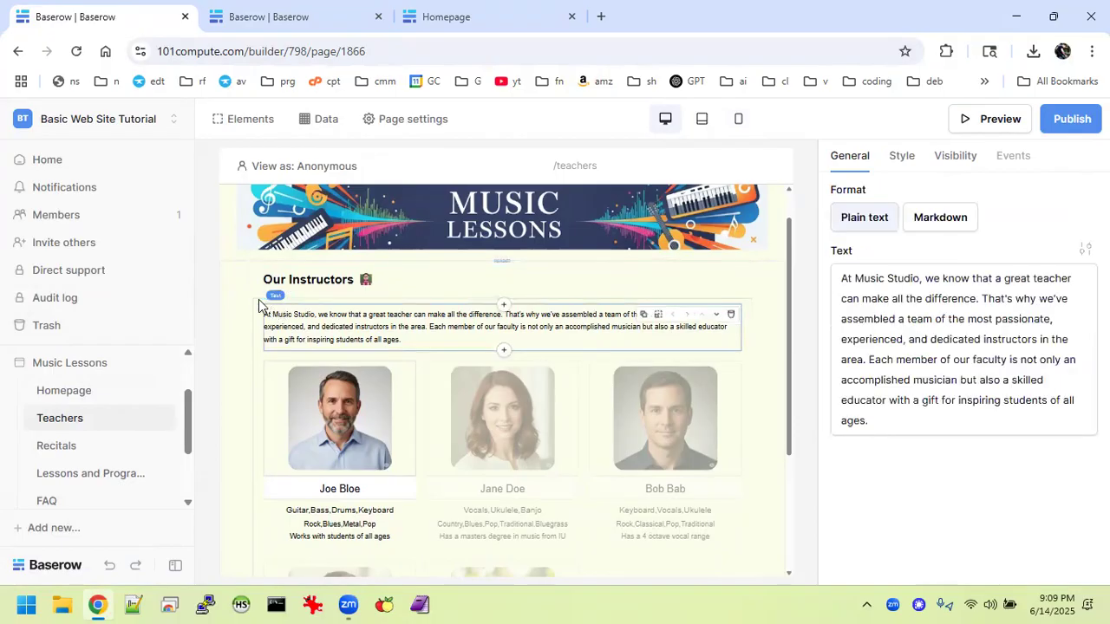
pyautogui.click(258, 296)
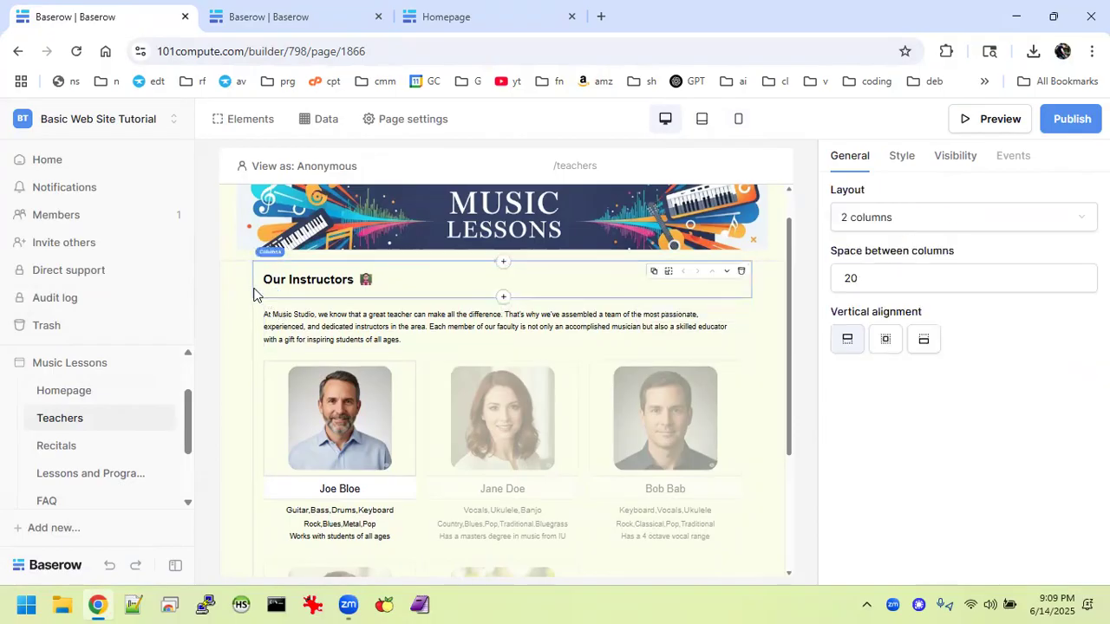
pyautogui.click(668, 273)
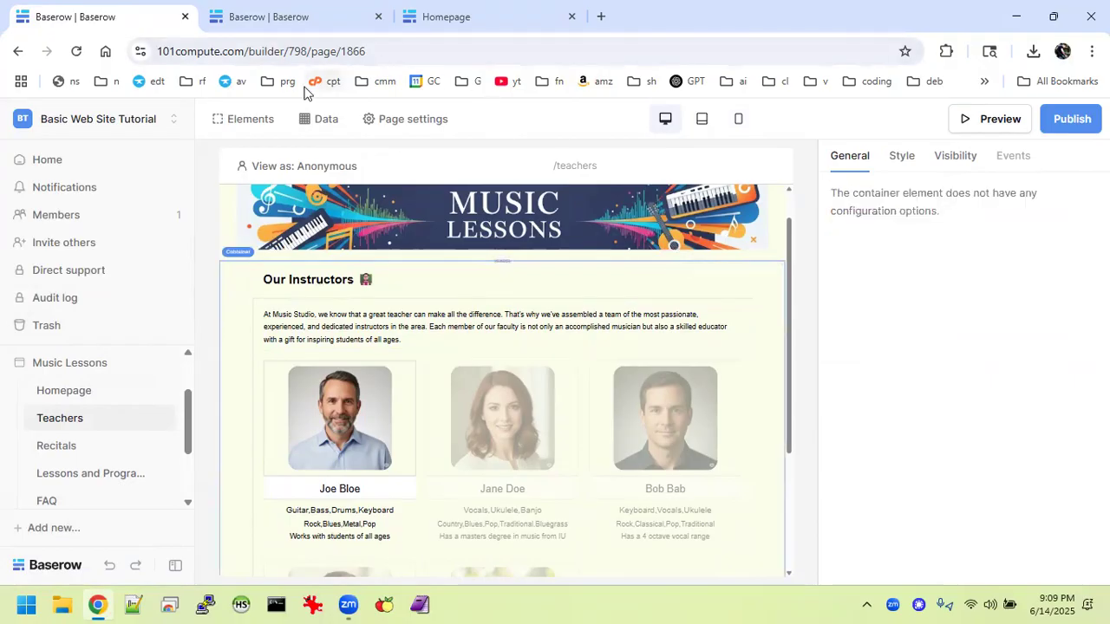
pyautogui.click(434, 290)
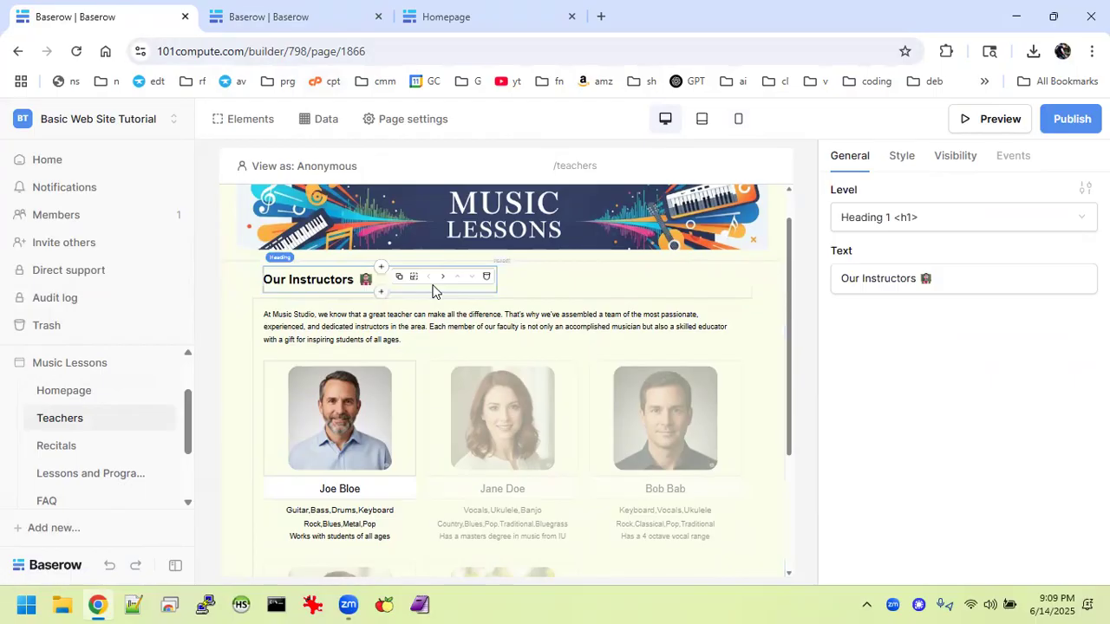
pyautogui.click(545, 286)
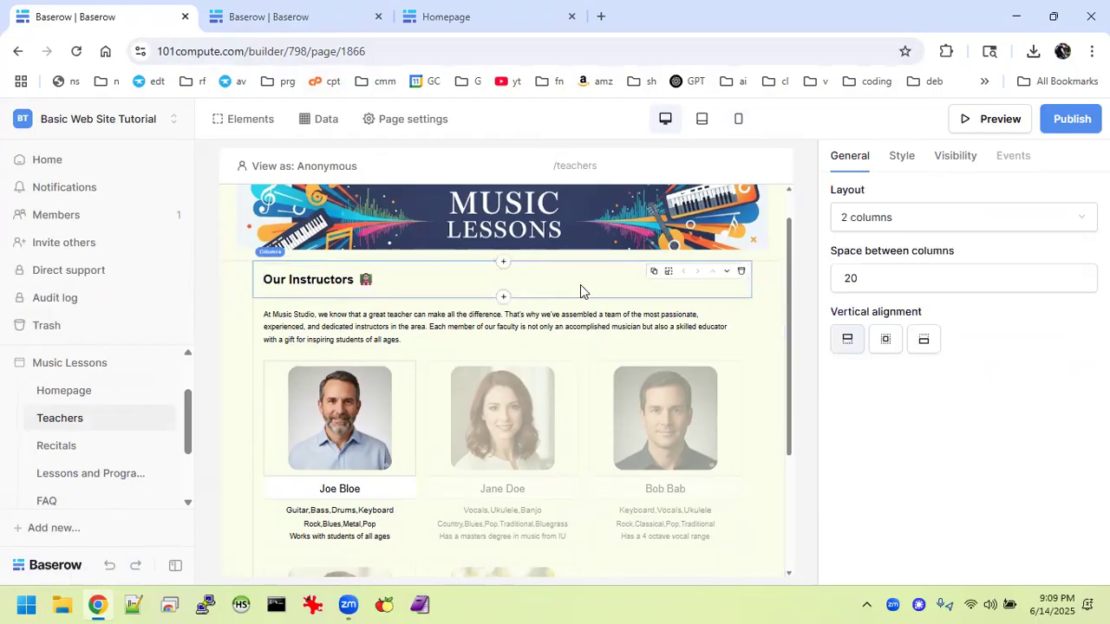
pyautogui.click(473, 326)
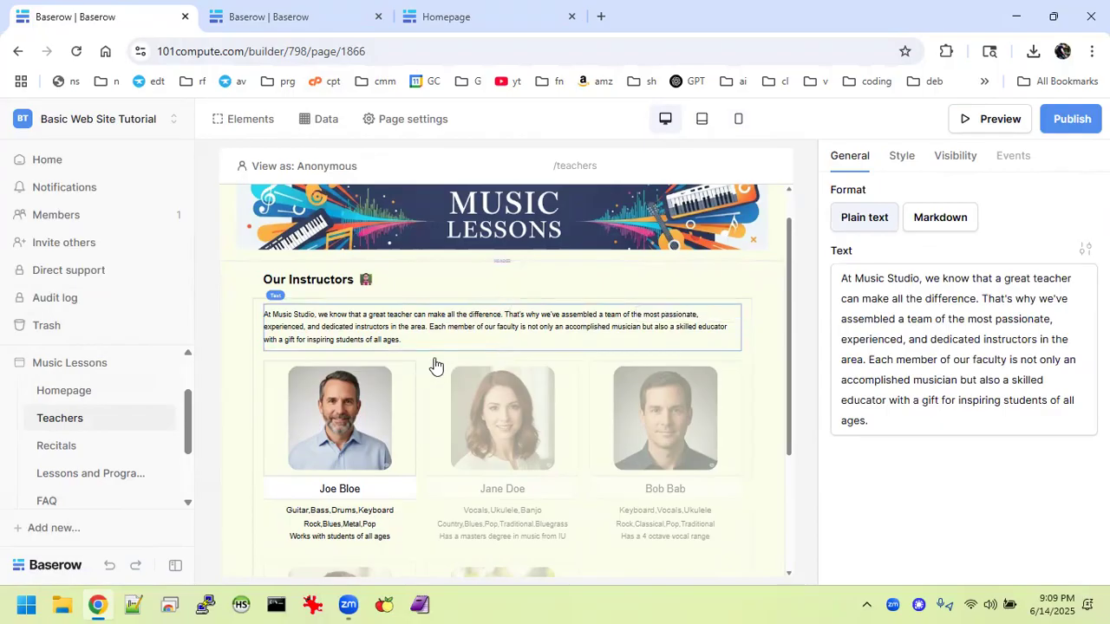
pyautogui.click(725, 375)
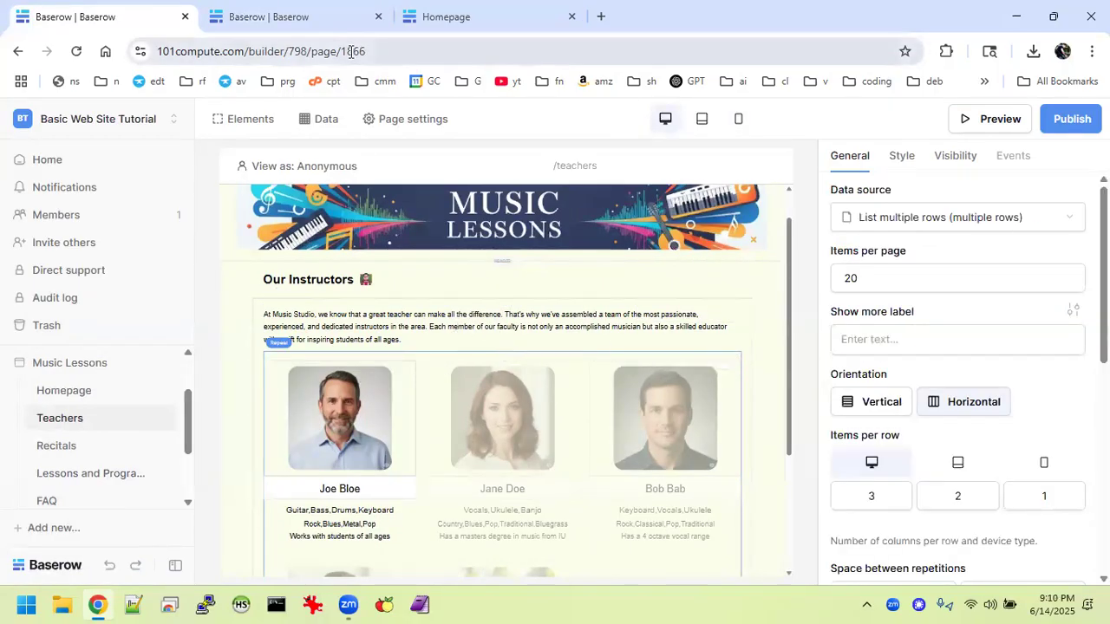
# Copy the "Our Instructors" heading text with its emoji from the reference Teachers page.
pyautogui.click(329, 18)
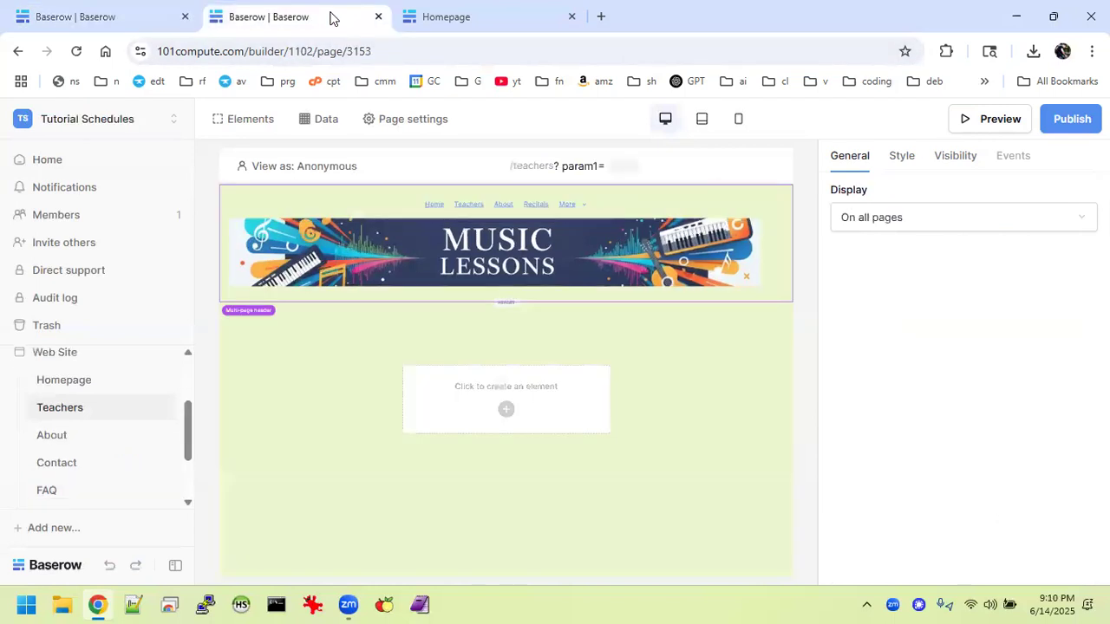
pyautogui.click(123, 11)
pyautogui.click(322, 278)
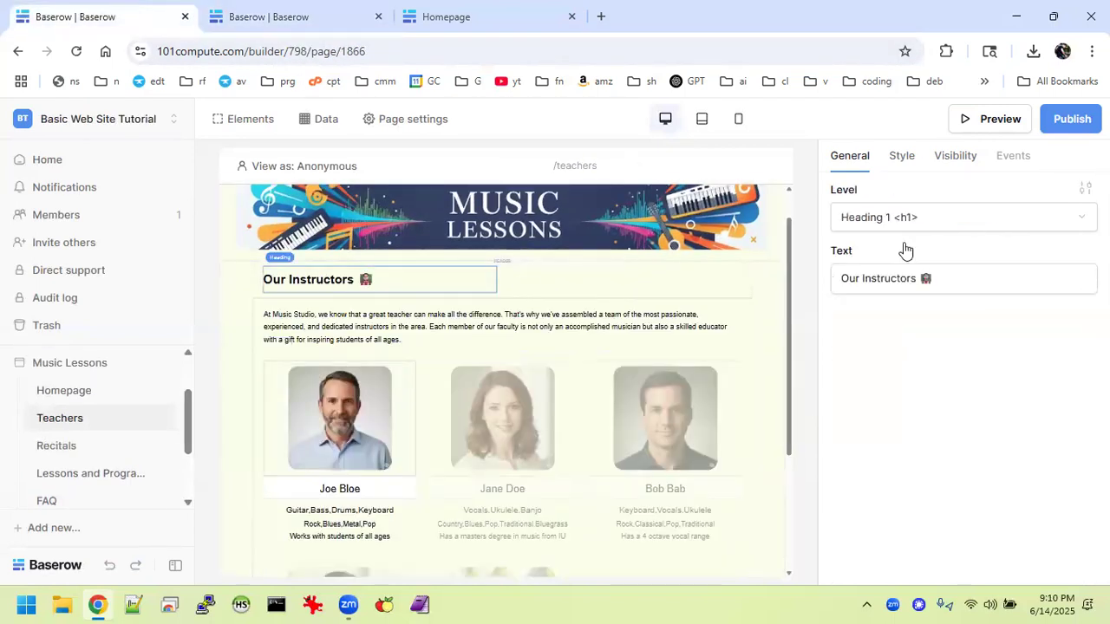
pyautogui.moveTo(950, 280); pyautogui.dragTo(764, 262)
pyautogui.moveTo(988, 275); pyautogui.dragTo(811, 290)
pyautogui.moveTo(944, 276); pyautogui.dragTo(816, 286)
pyautogui.moveTo(961, 277); pyautogui.dragTo(838, 279)
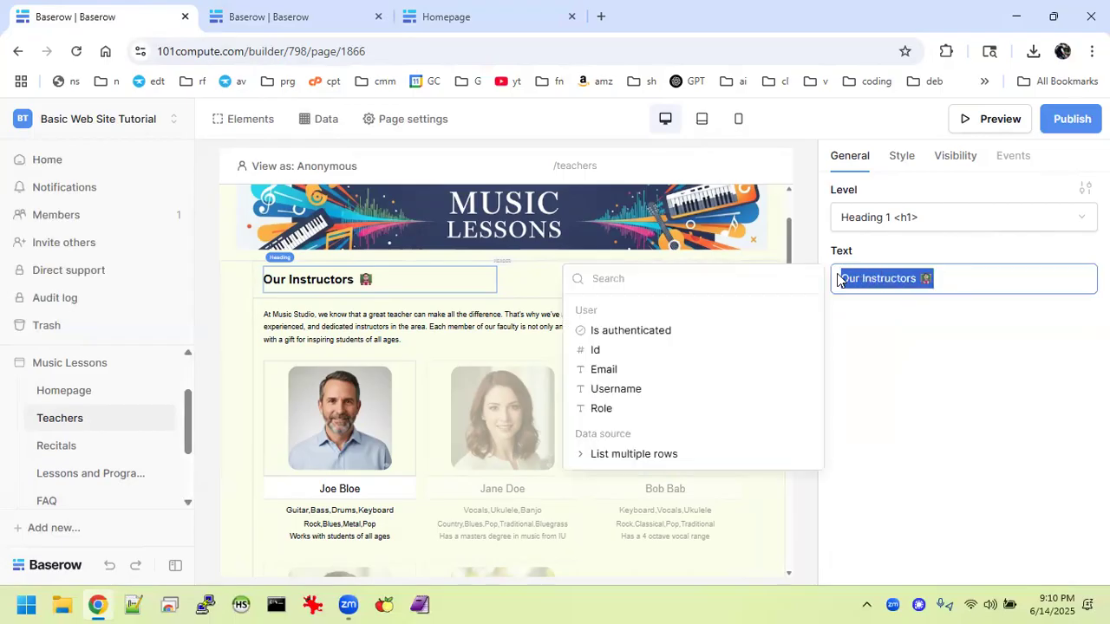
# Add a Container element to the empty Teachers page of the site being built.
pyautogui.click(310, 17)
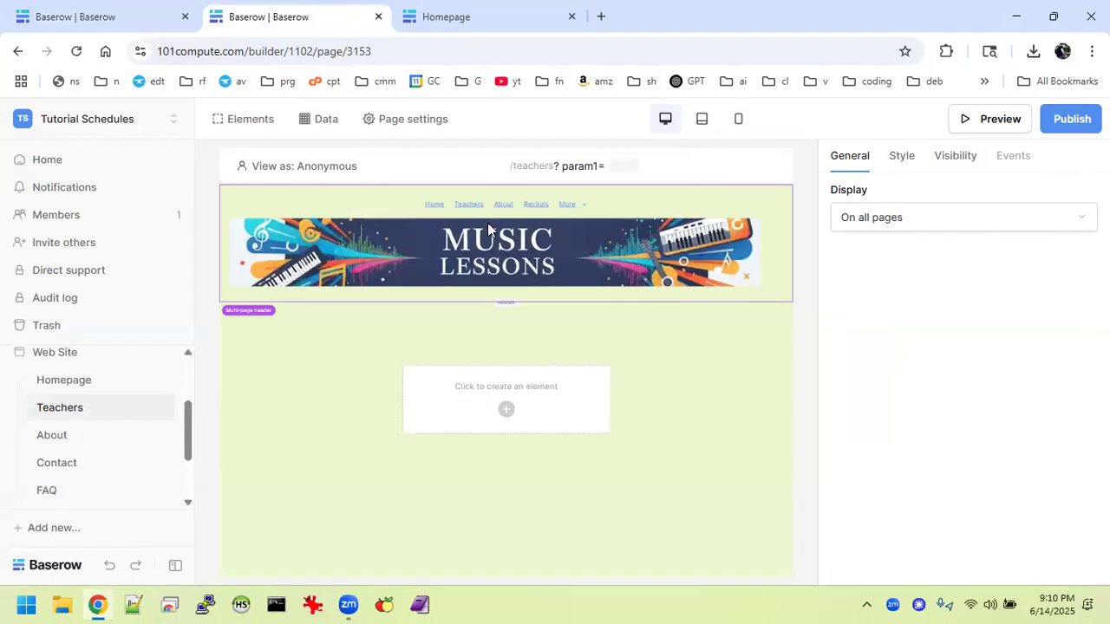
pyautogui.click(505, 413)
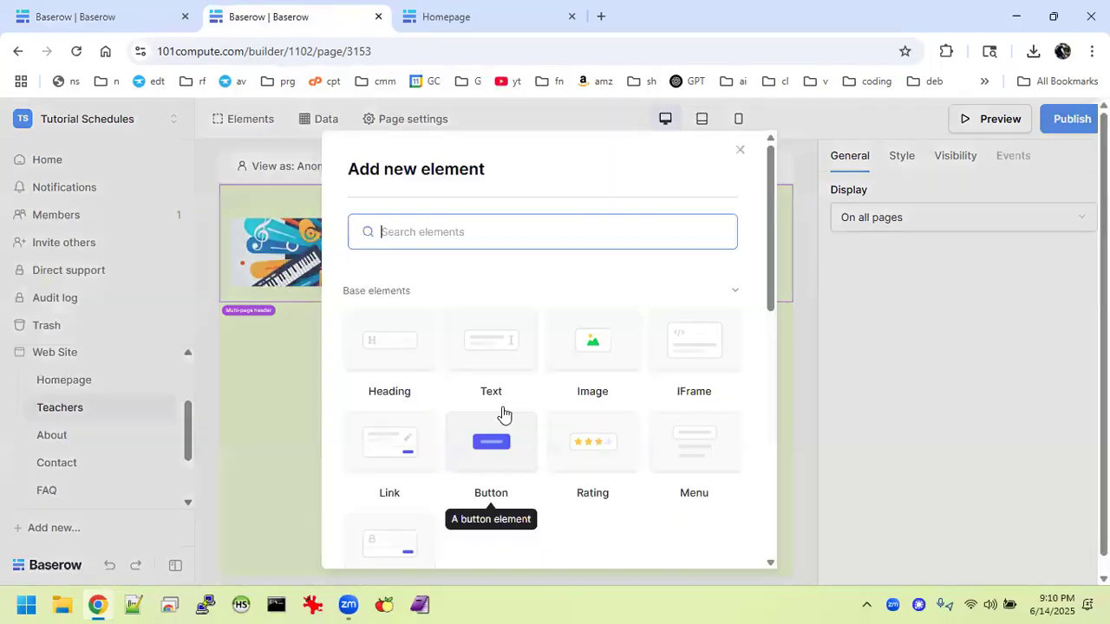
pyautogui.scroll(-1, 562, 398)
pyautogui.scroll(-3, 562, 397)
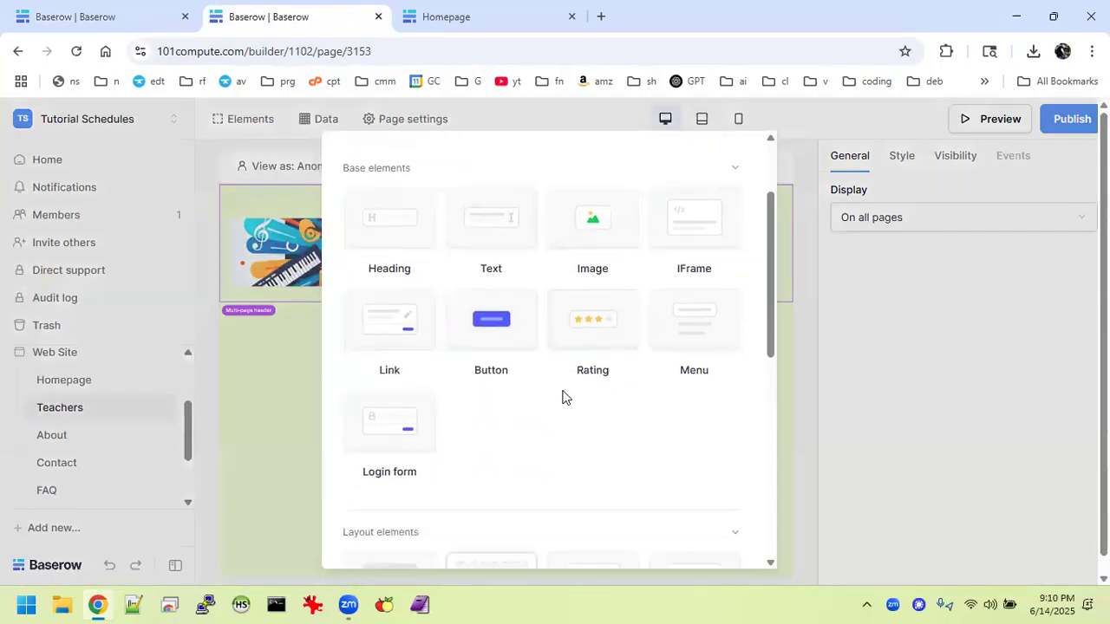
pyautogui.click(501, 385)
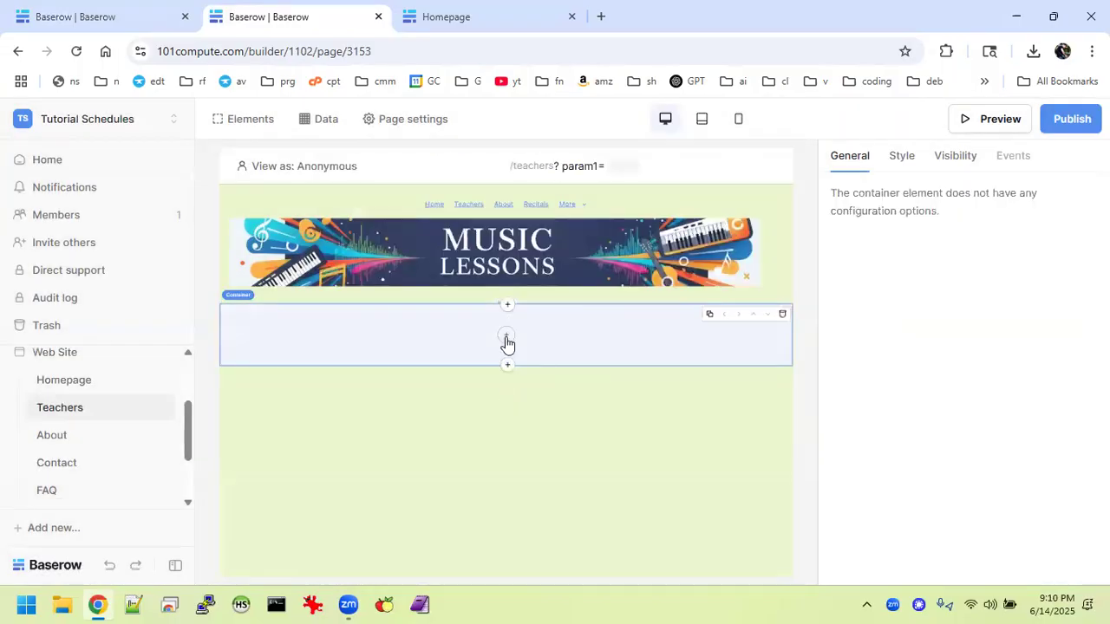
# Add a Columns element inside the container and set its layout to 1 column.
pyautogui.click(507, 336)
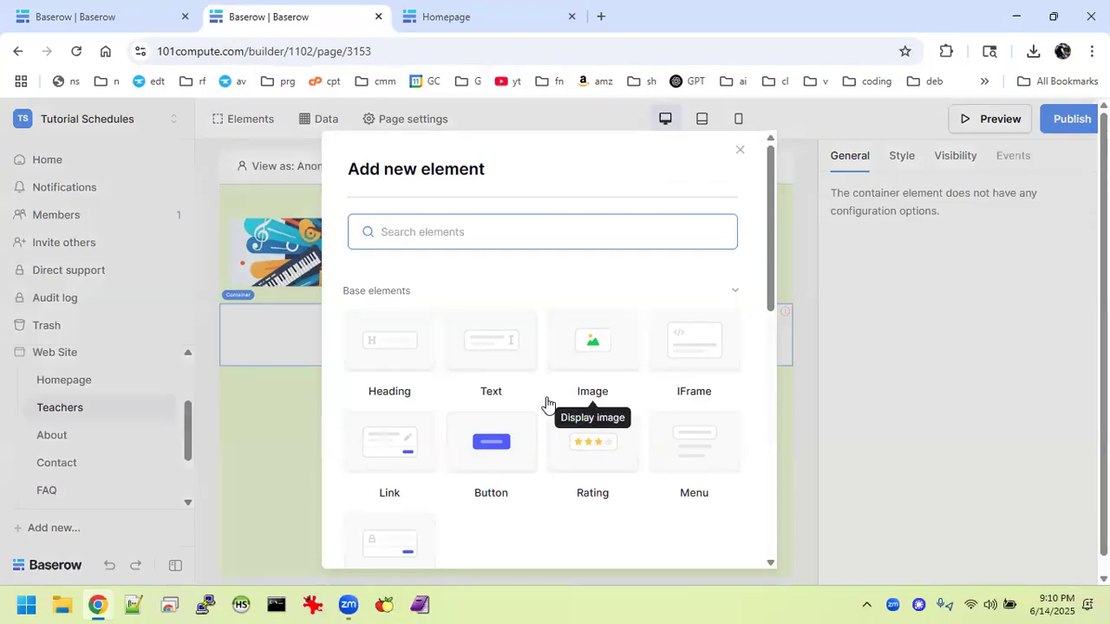
pyautogui.scroll(-1, 548, 405)
pyautogui.scroll(-3, 548, 406)
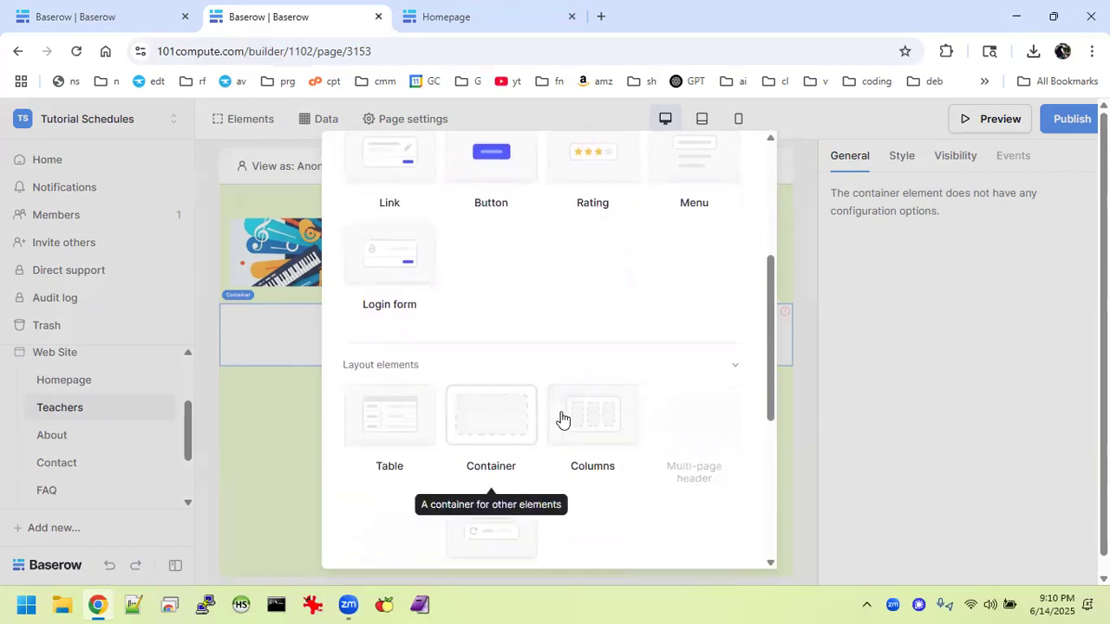
pyautogui.click(607, 420)
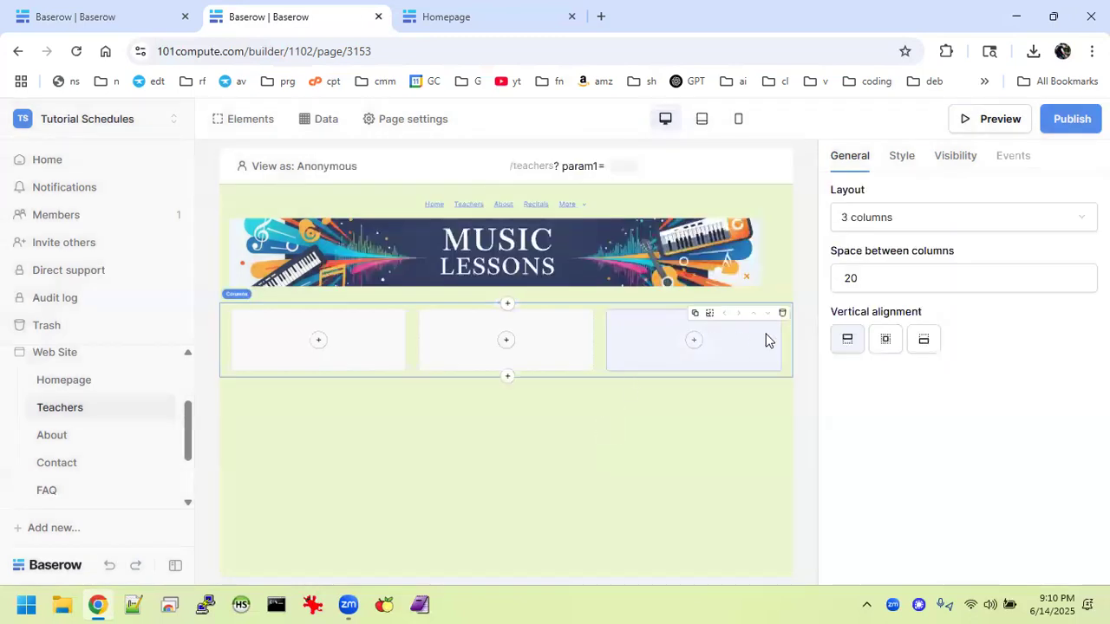
pyautogui.click(898, 219)
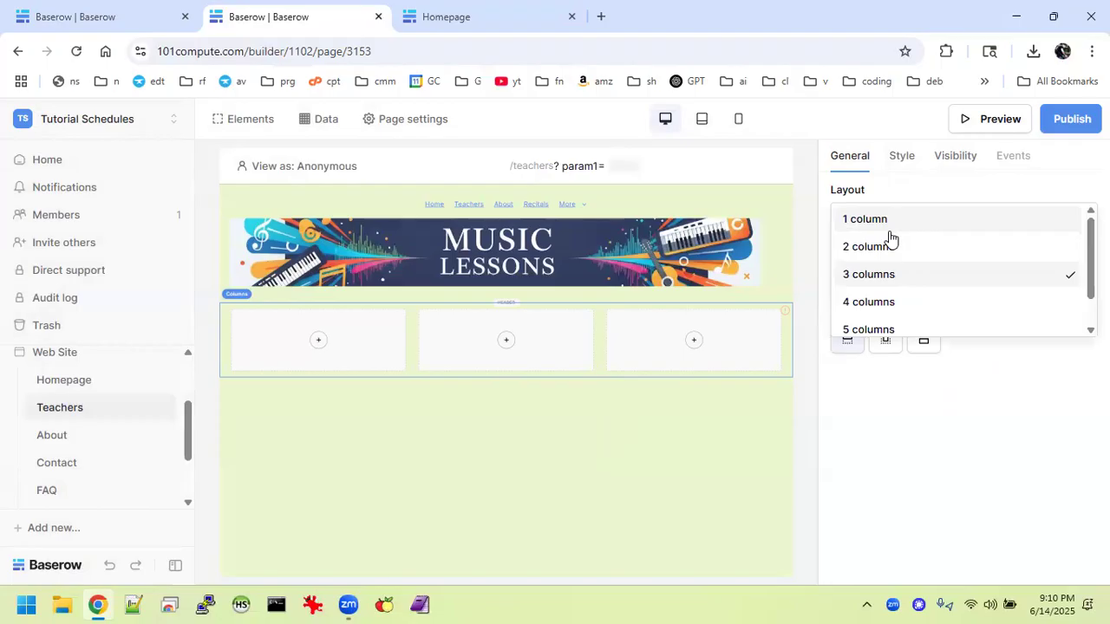
pyautogui.click(891, 232)
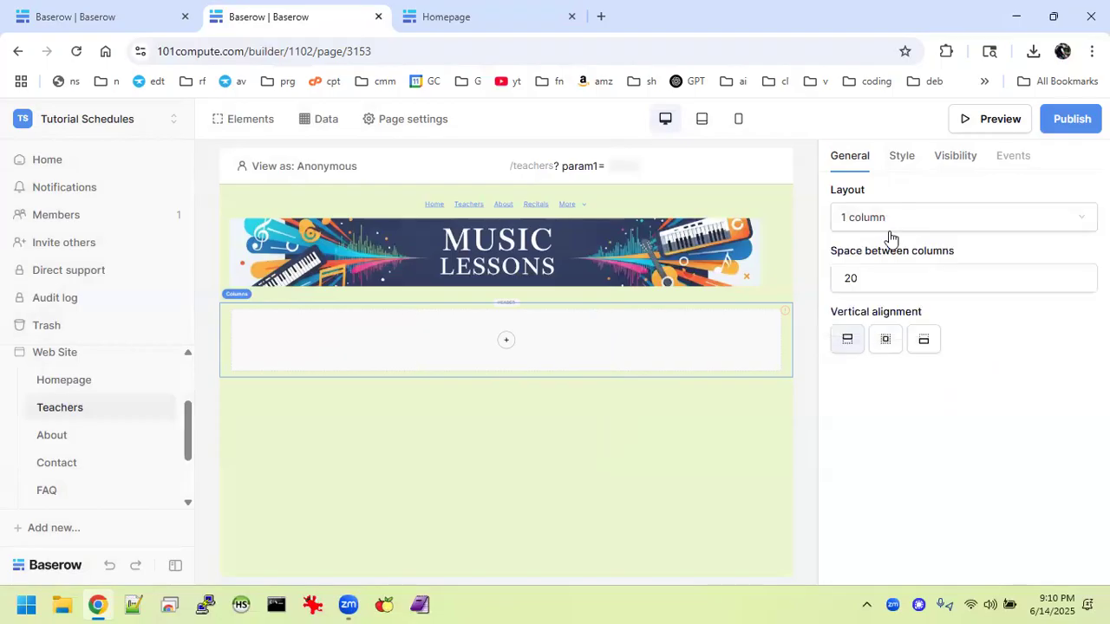
# Add a Heading element in the column and fill it with the copied "Our Instructors" text and emoji.
pyautogui.click(512, 345)
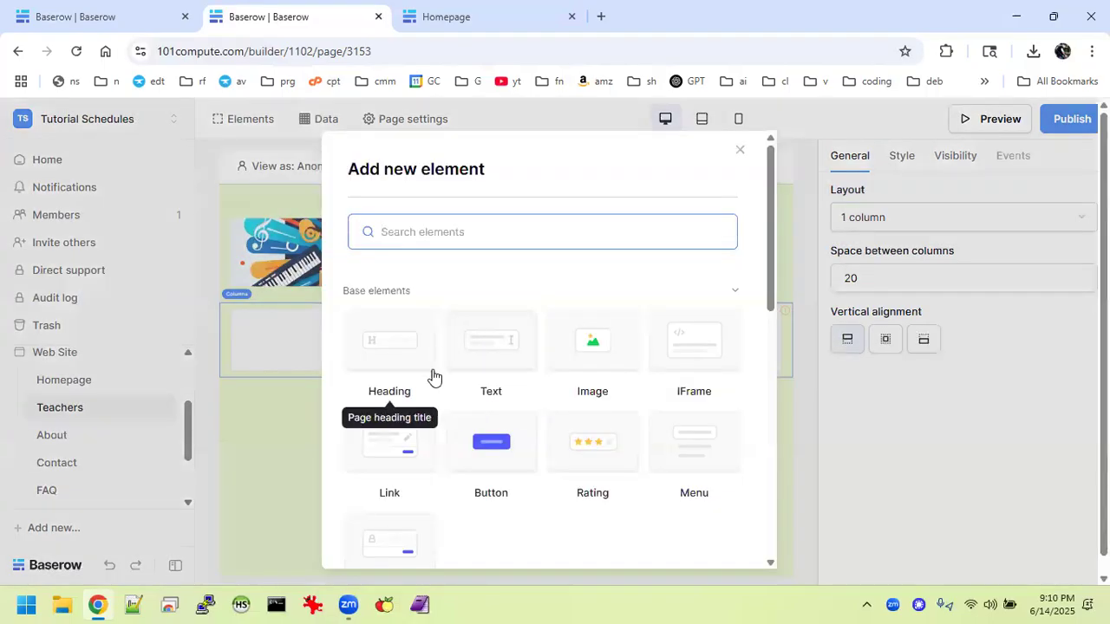
pyautogui.click(415, 350)
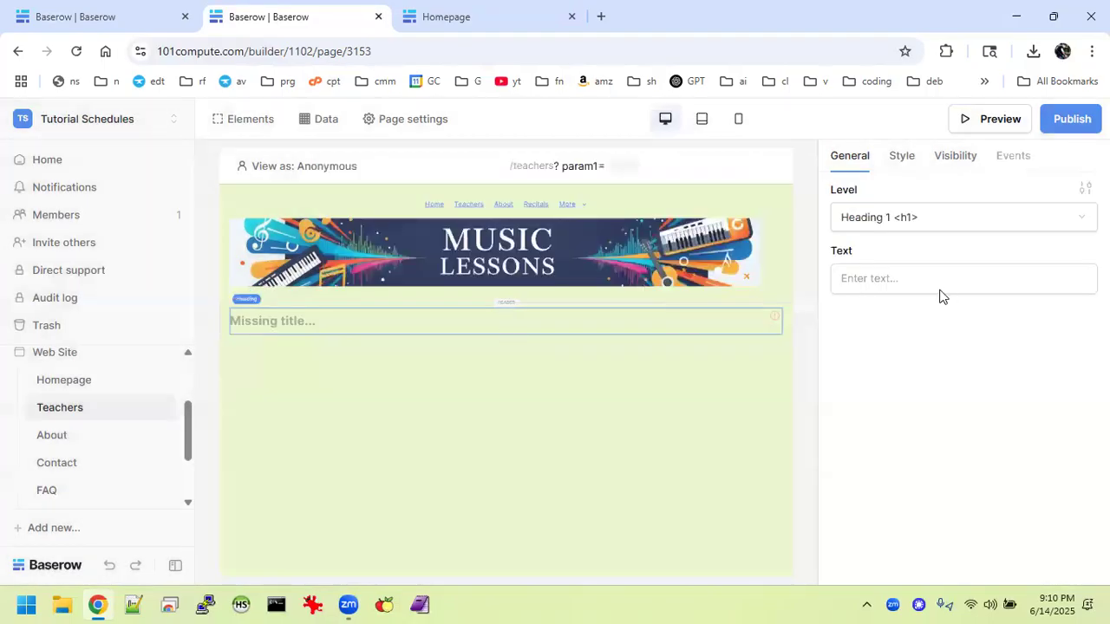
pyautogui.click(926, 279)
pyautogui.write('Our Instructors 🎒')
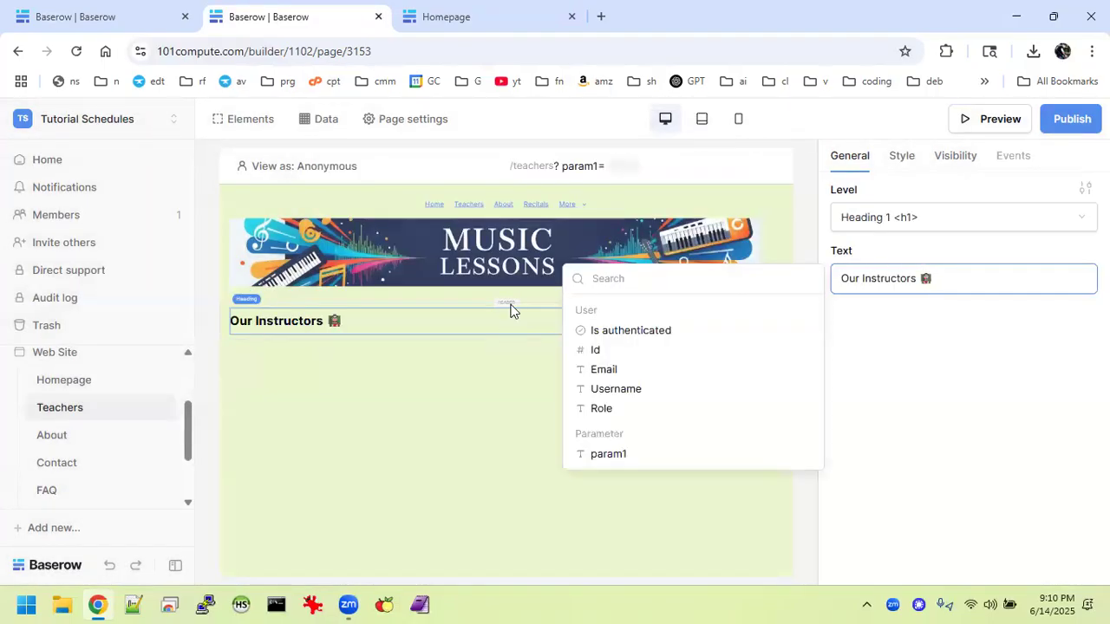
pyautogui.click(512, 333)
pyautogui.click(512, 333)
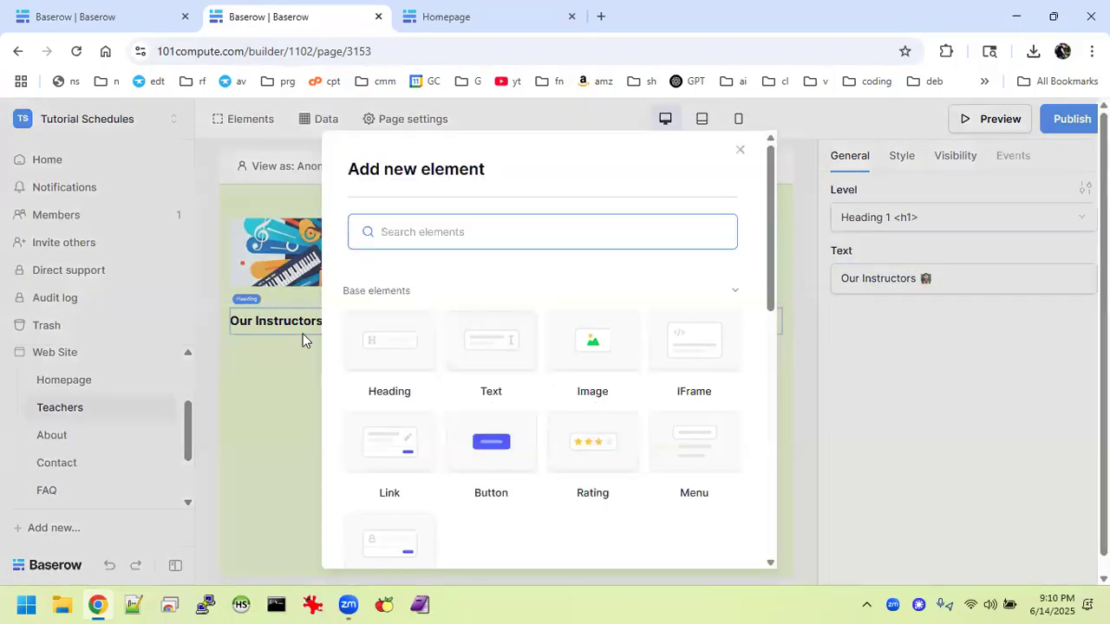
pyautogui.click(283, 343)
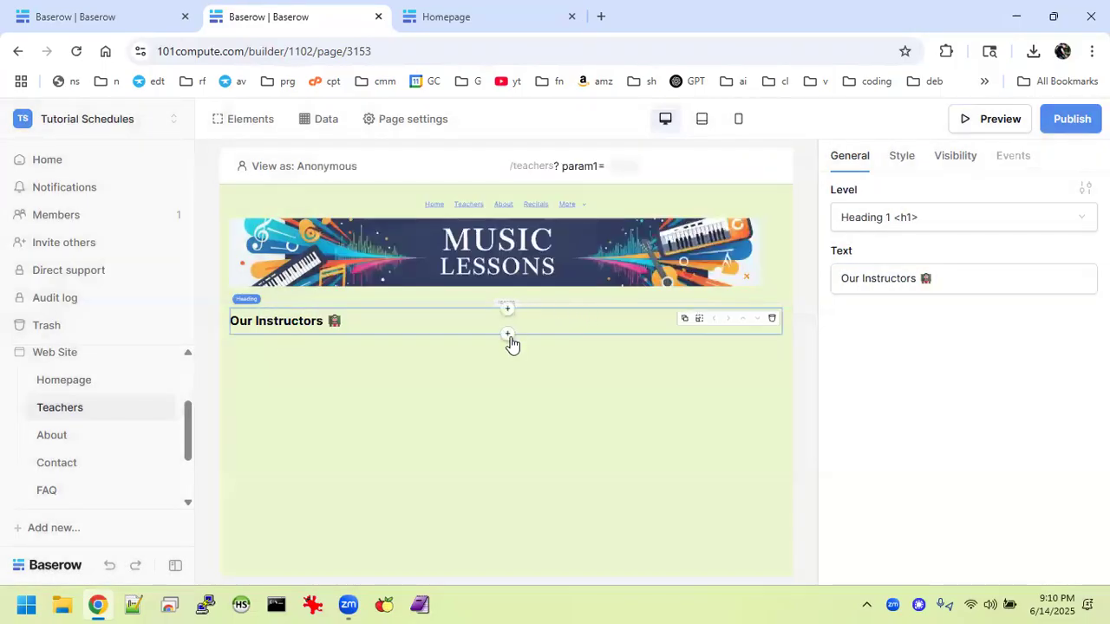
# Add a Text element directly below the "Our Instructors" heading on the Teachers page.
pyautogui.click(510, 342)
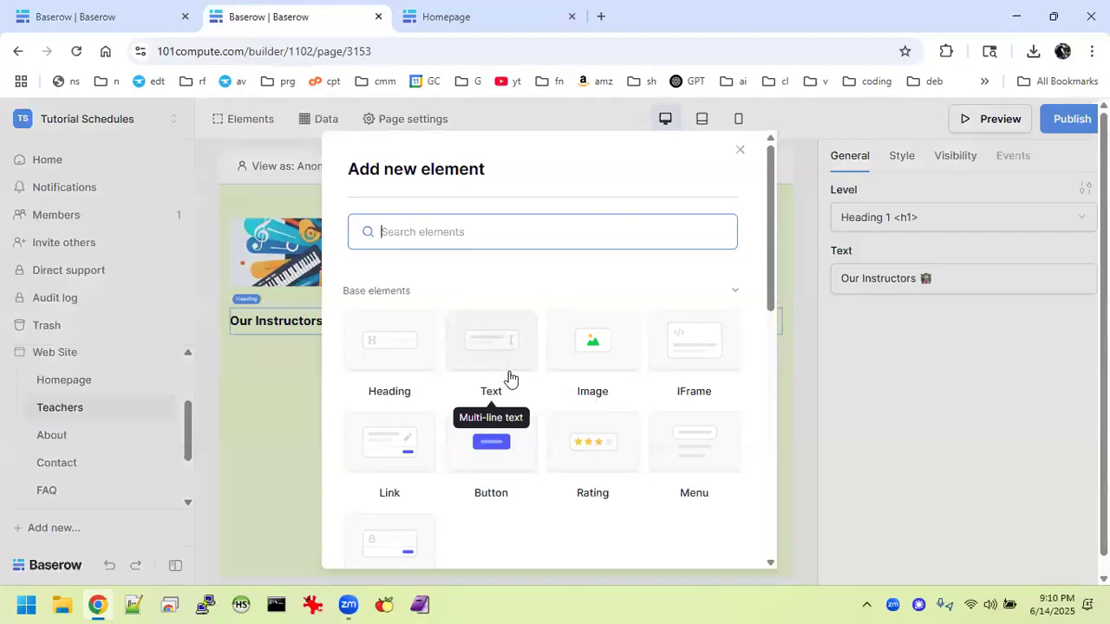
pyautogui.click(306, 343)
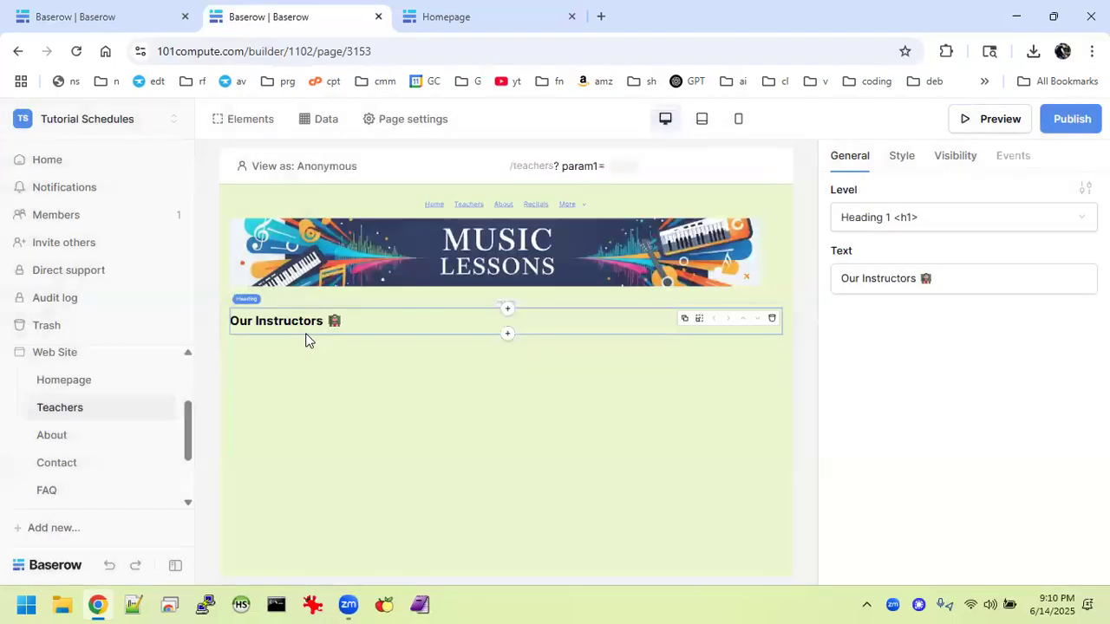
pyautogui.click(508, 340)
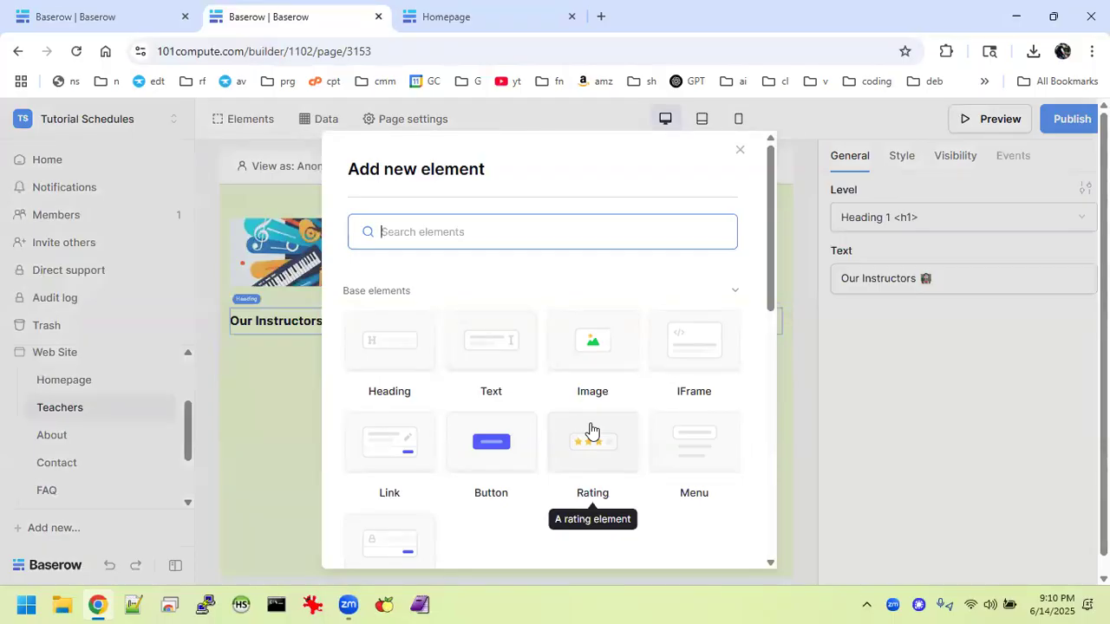
pyautogui.scroll(-1, 589, 428)
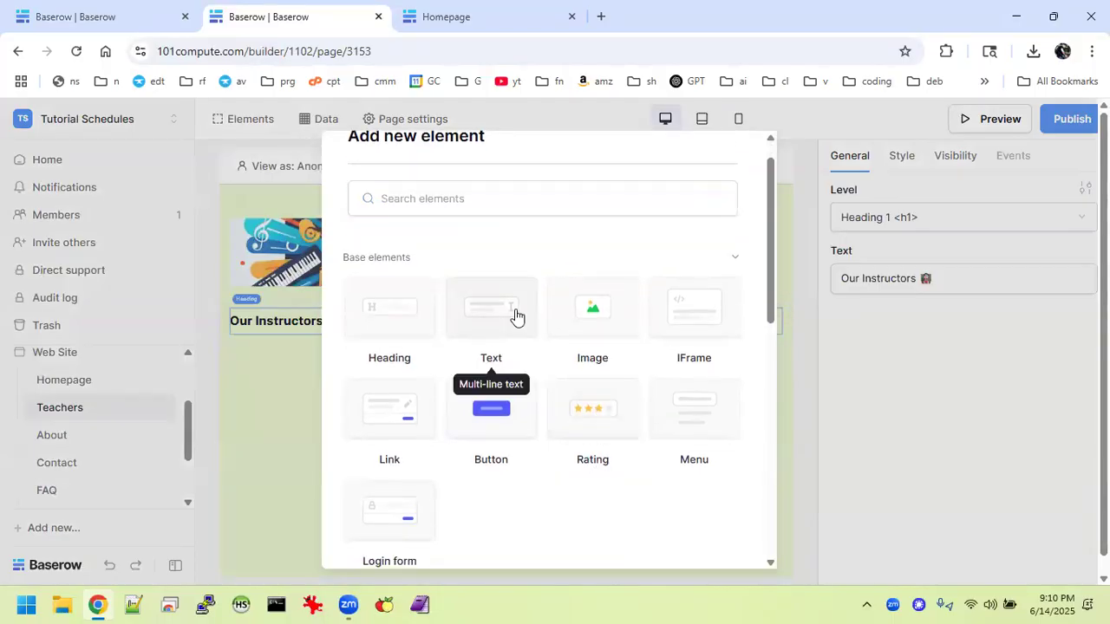
pyautogui.click(516, 316)
# Copy the full instructors introduction paragraph from the Text element on the reference site's Teachers page.
pyautogui.click(196, 10)
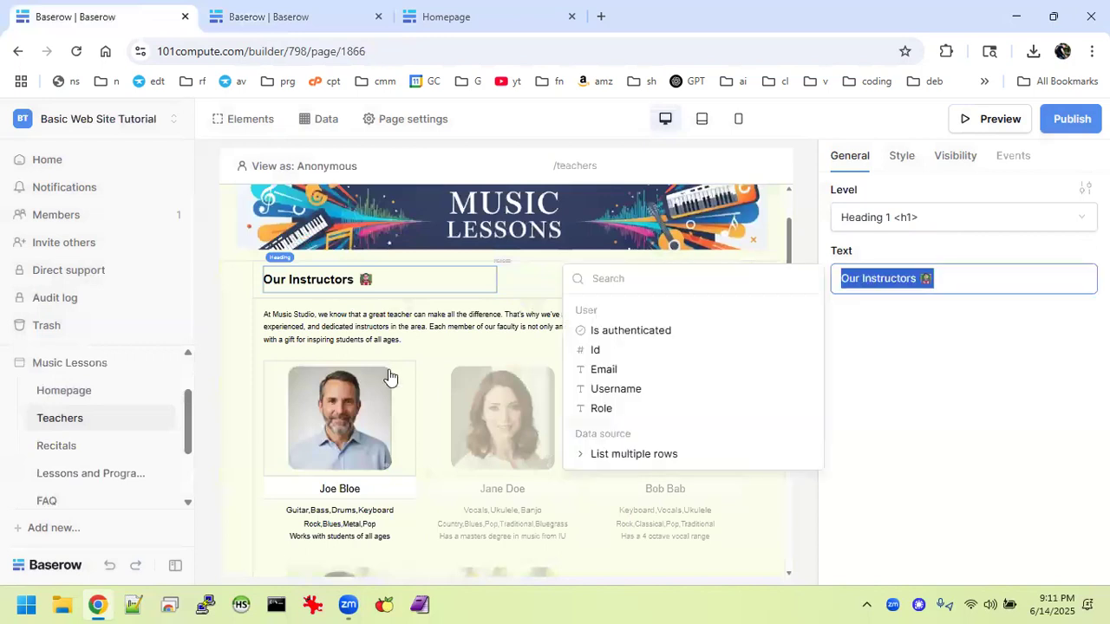
pyautogui.click(397, 319)
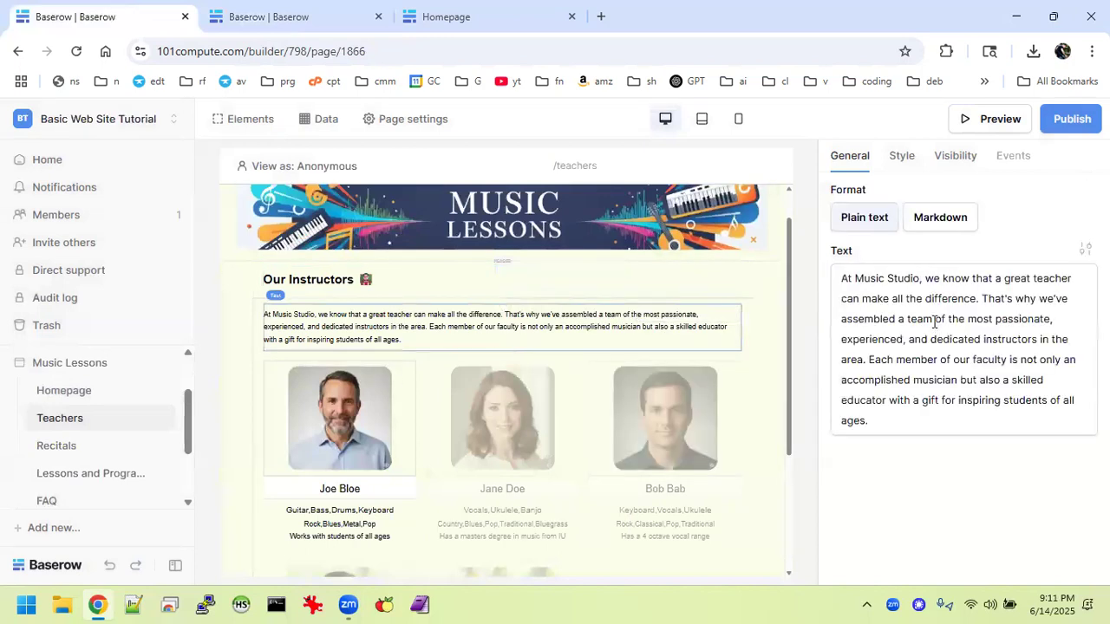
pyautogui.click(935, 321)
pyautogui.hotkey('ctrl', 'a')
pyautogui.hotkey('ctrl', 'c')
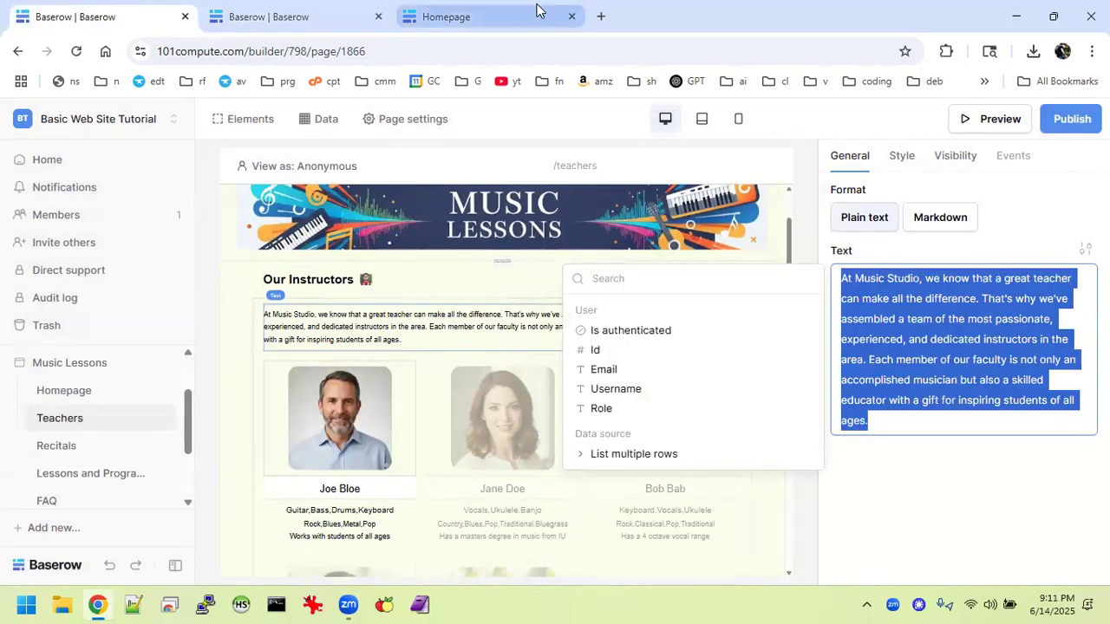
# Fill the new Text element on the Teachers page being built with the copied introduction paragraph.
pyautogui.click(390, 27)
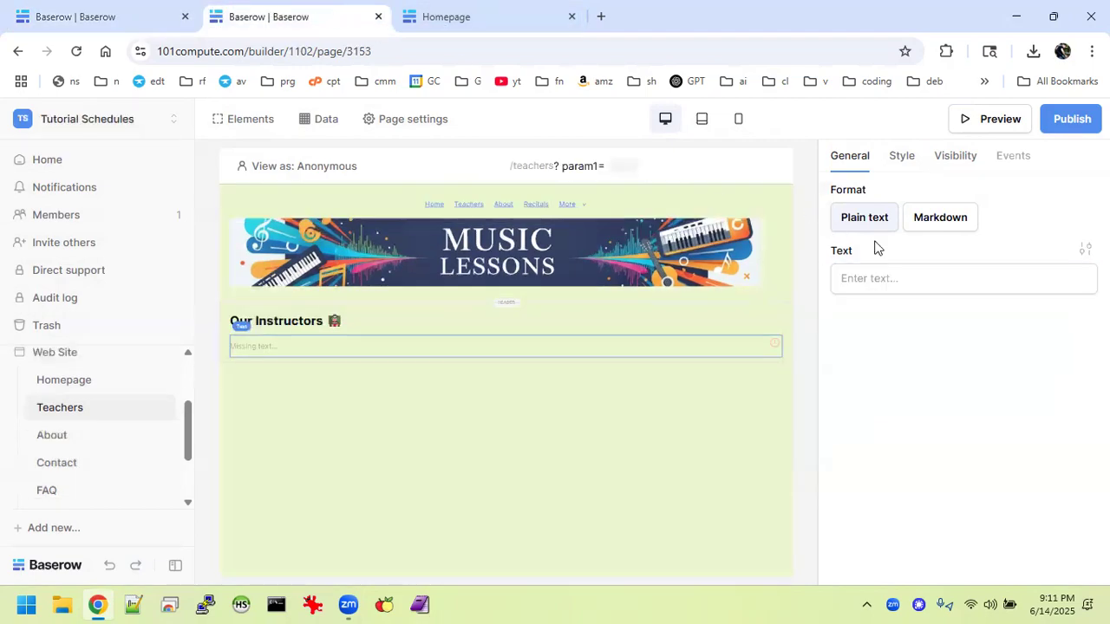
pyautogui.click(893, 277)
pyautogui.hotkey('ctrl', 'v')
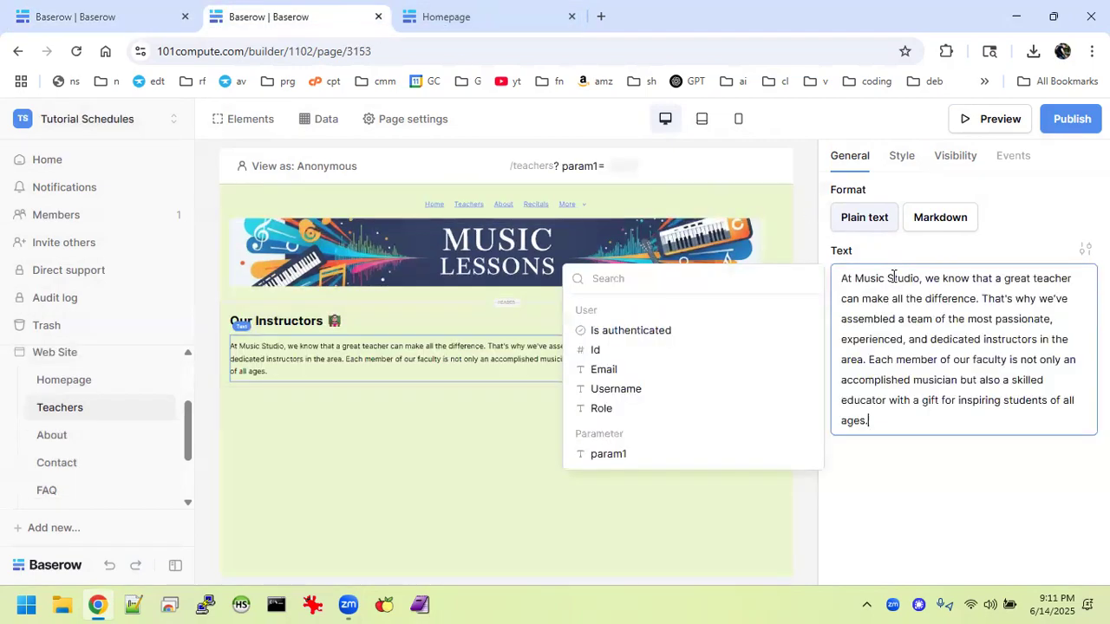
pyautogui.click(436, 401)
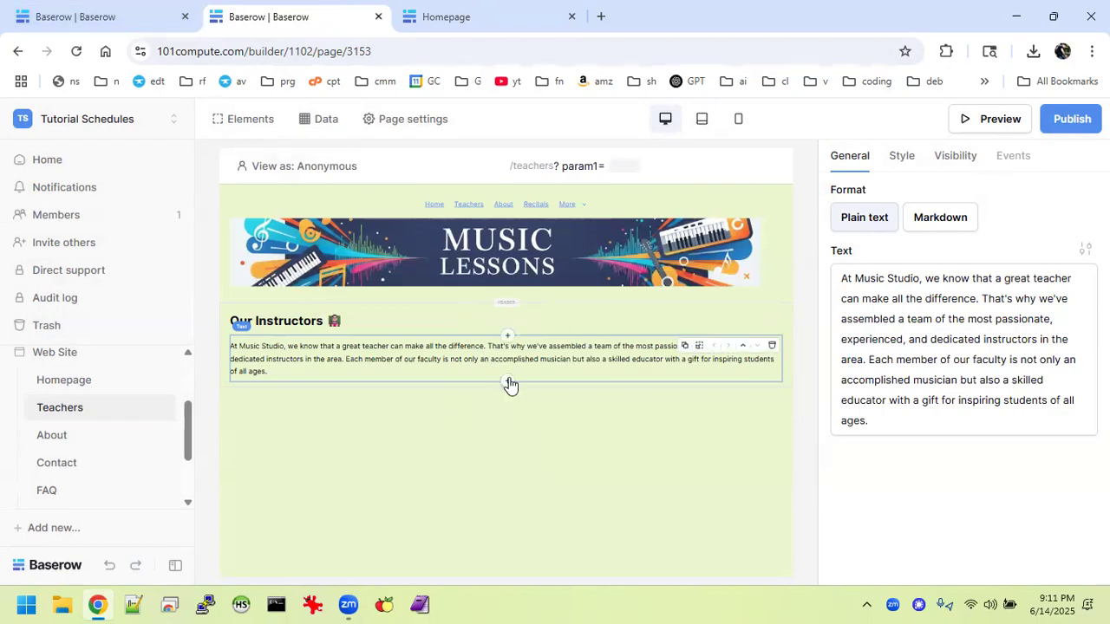
# Add a Repeat element directly below the introduction text.
pyautogui.click(509, 383)
pyautogui.scroll(-2, 610, 438)
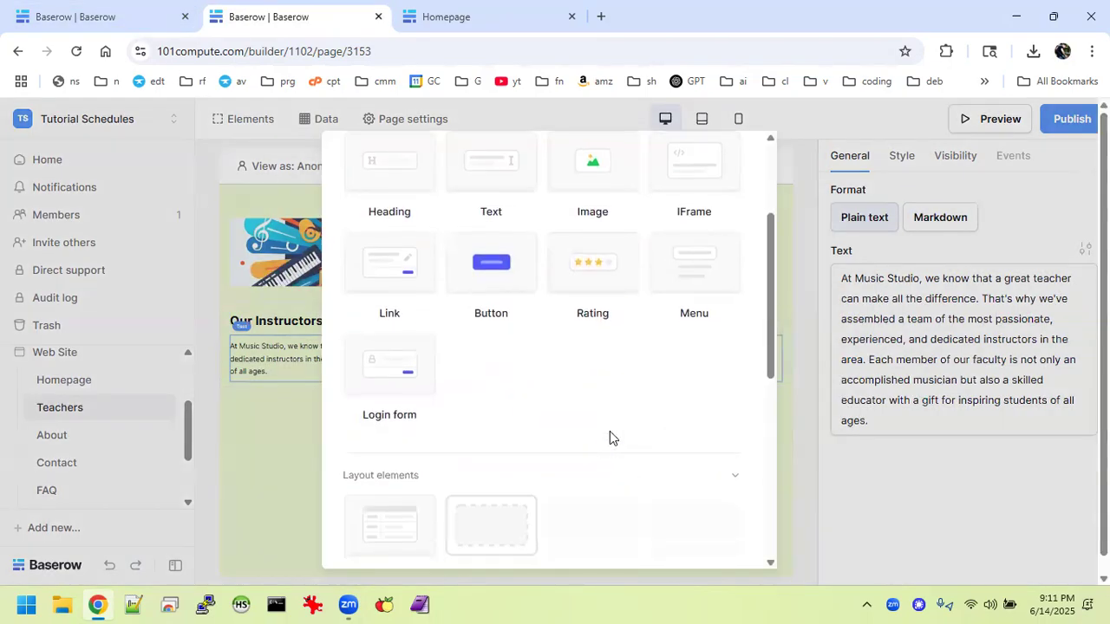
pyautogui.scroll(-3, 610, 438)
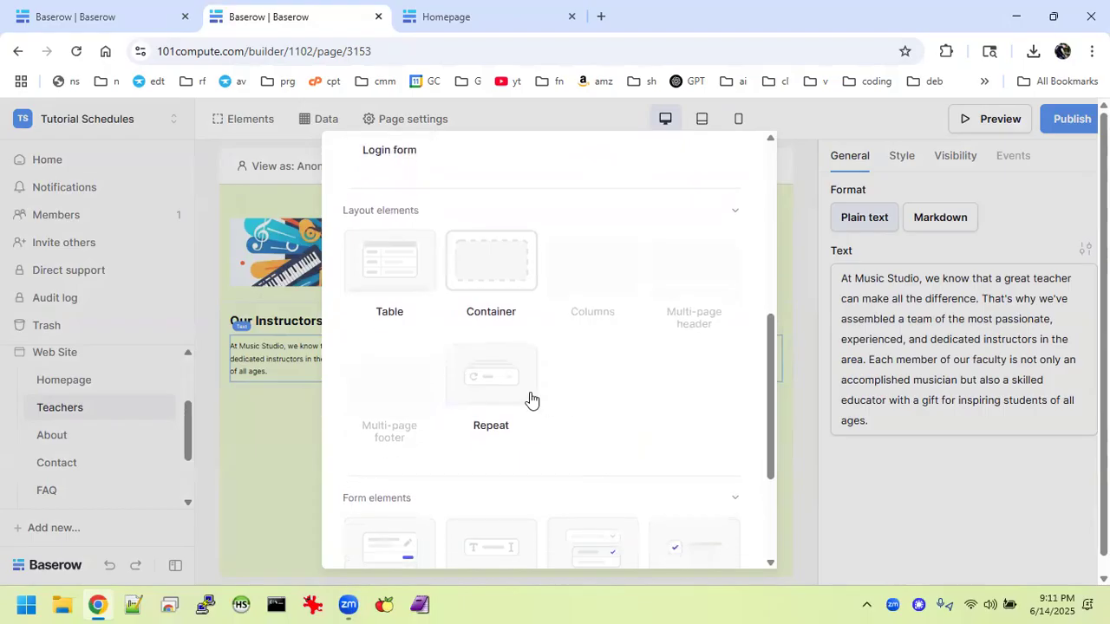
pyautogui.click(507, 388)
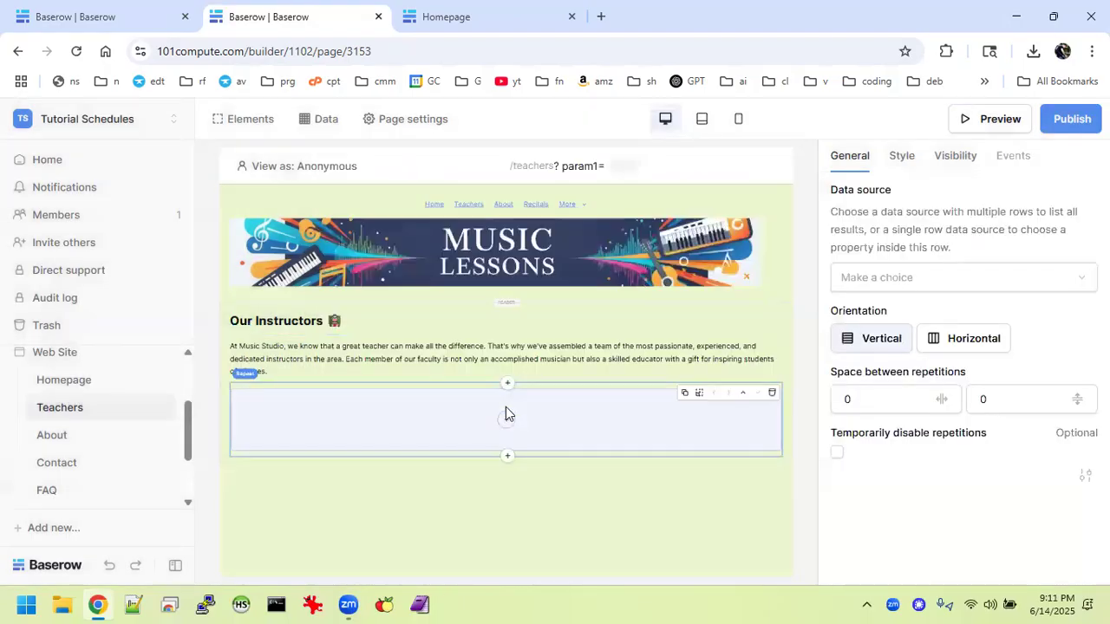
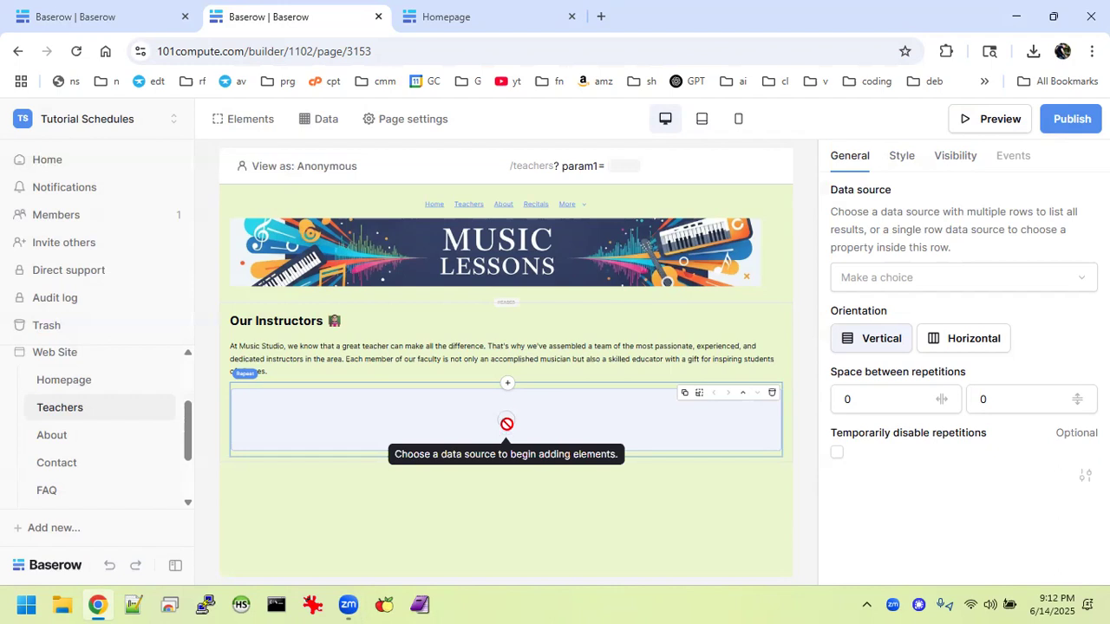
# Create a page data source with the "List multiple rows" action, keeping the Local Baserow integration and the name "List multiple rows".
pyautogui.click(319, 119)
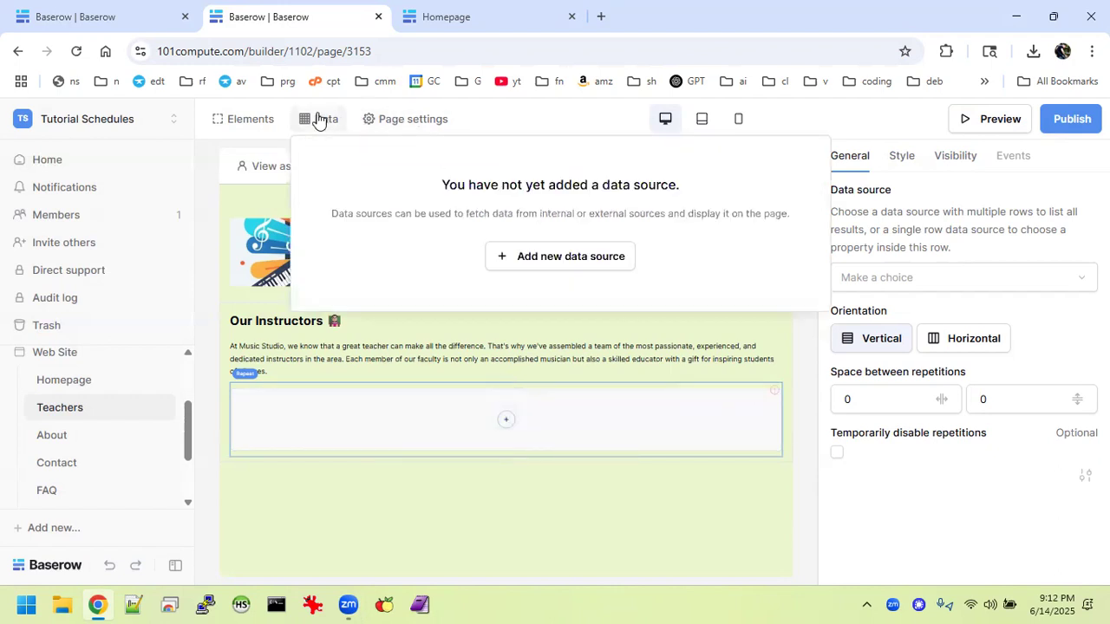
pyautogui.click(567, 265)
pyautogui.click(384, 242)
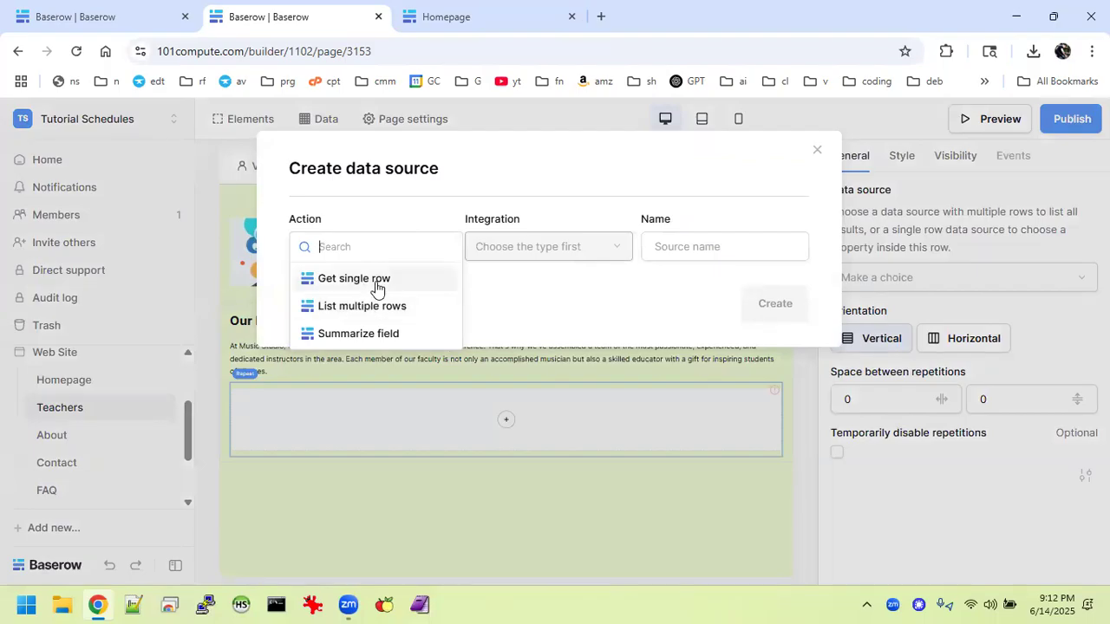
pyautogui.click(378, 308)
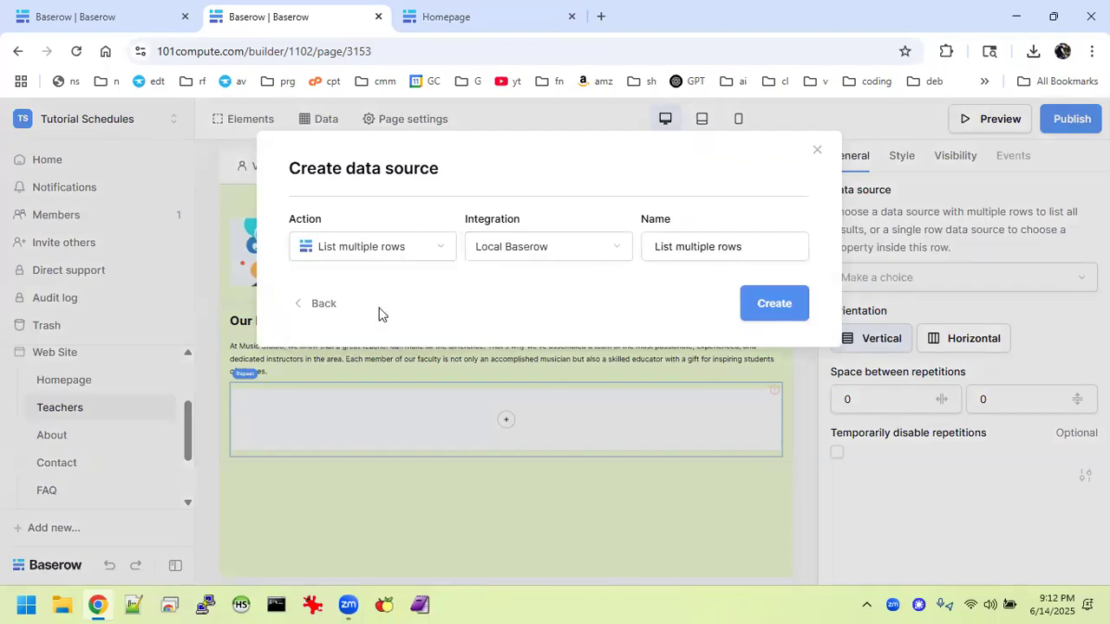
pyautogui.click(774, 303)
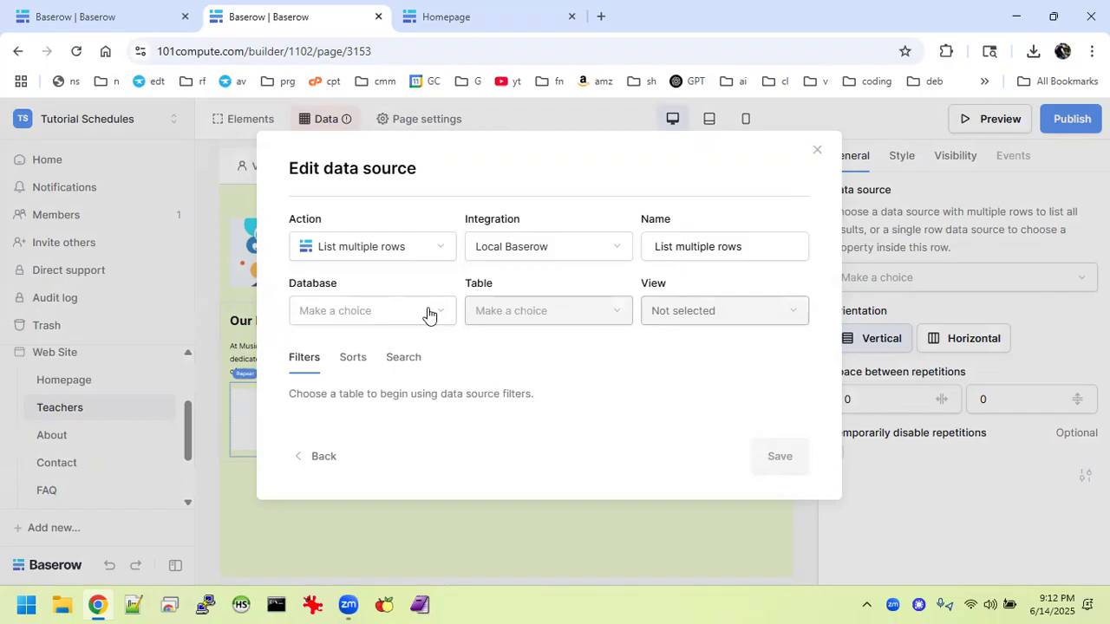
# Point the data source at the Schedules database, Teachers table and Grid view.
pyautogui.click(428, 314)
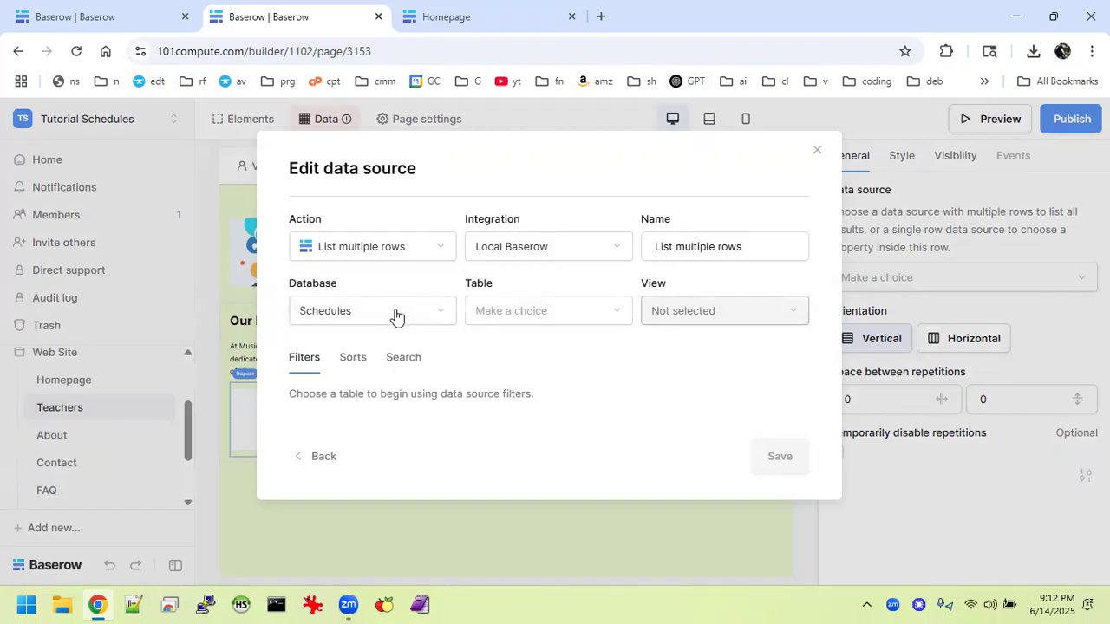
pyautogui.click(556, 315)
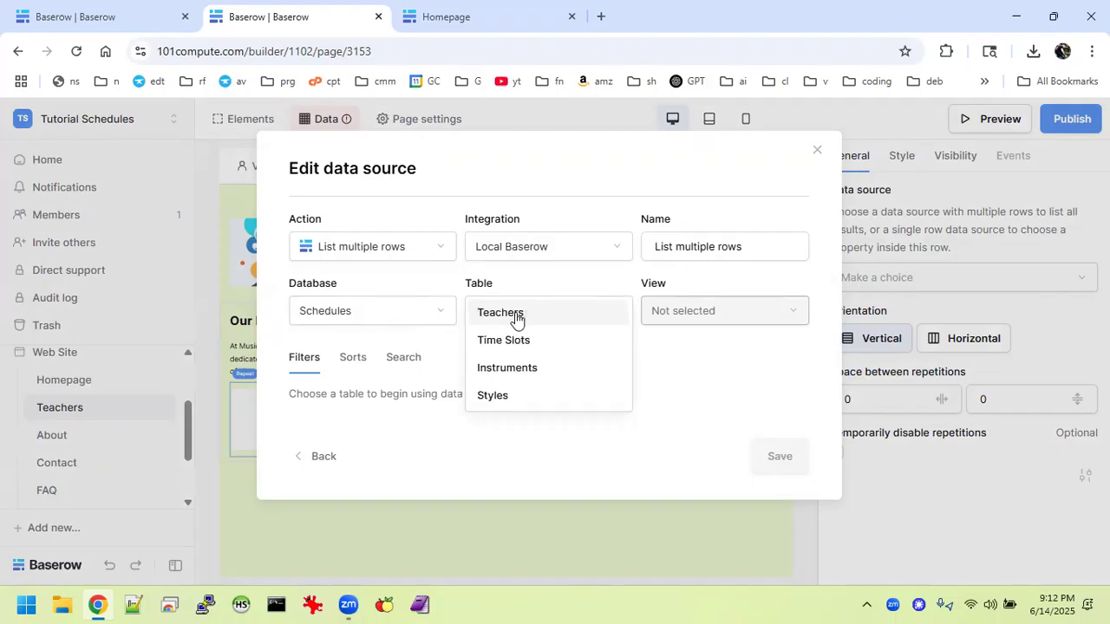
pyautogui.click(515, 317)
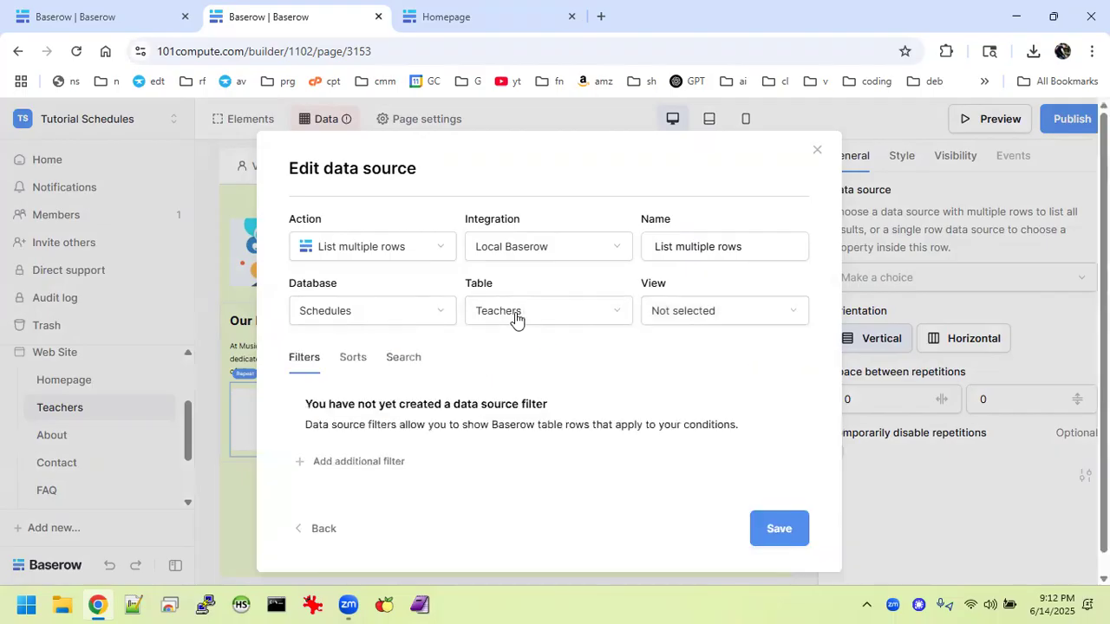
pyautogui.click(741, 319)
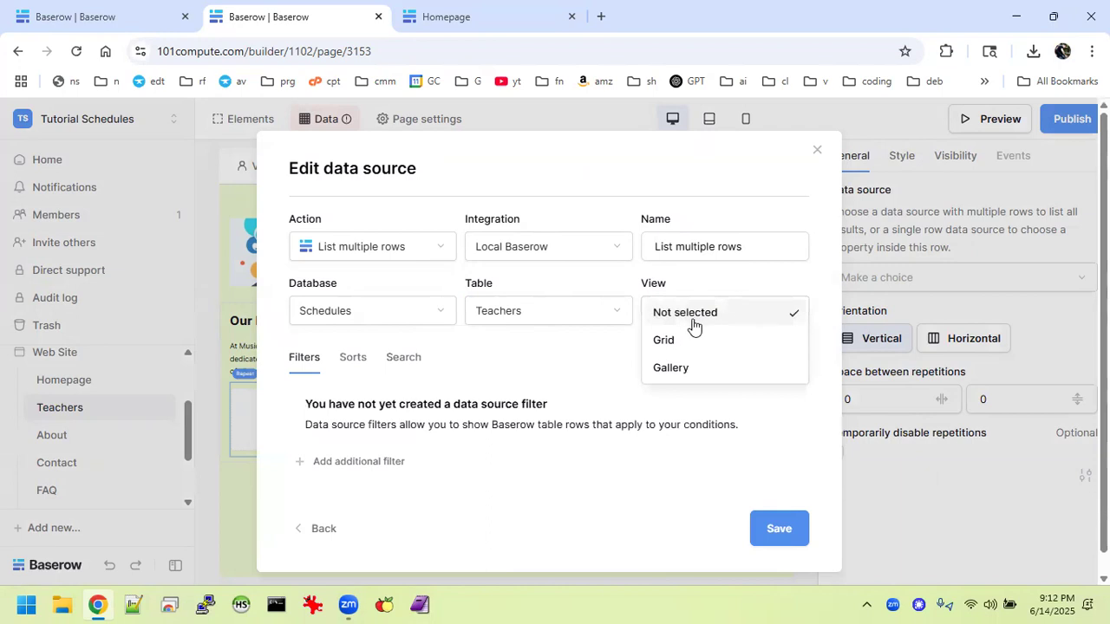
pyautogui.click(681, 347)
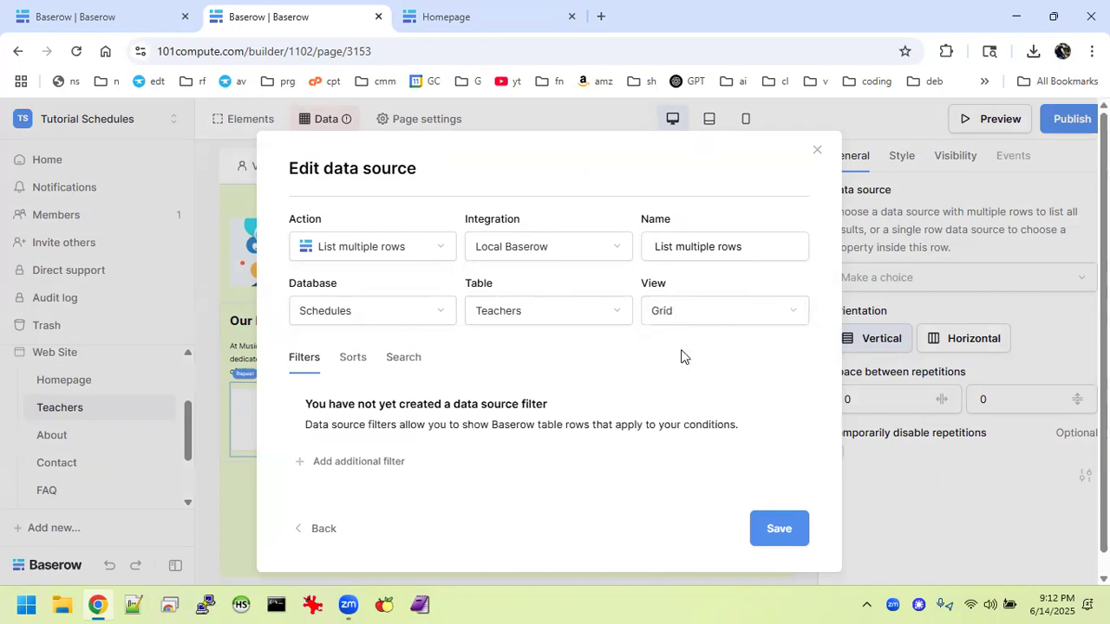
# Add a data source filter where Availability is not empty, and save the data source.
pyautogui.click(343, 467)
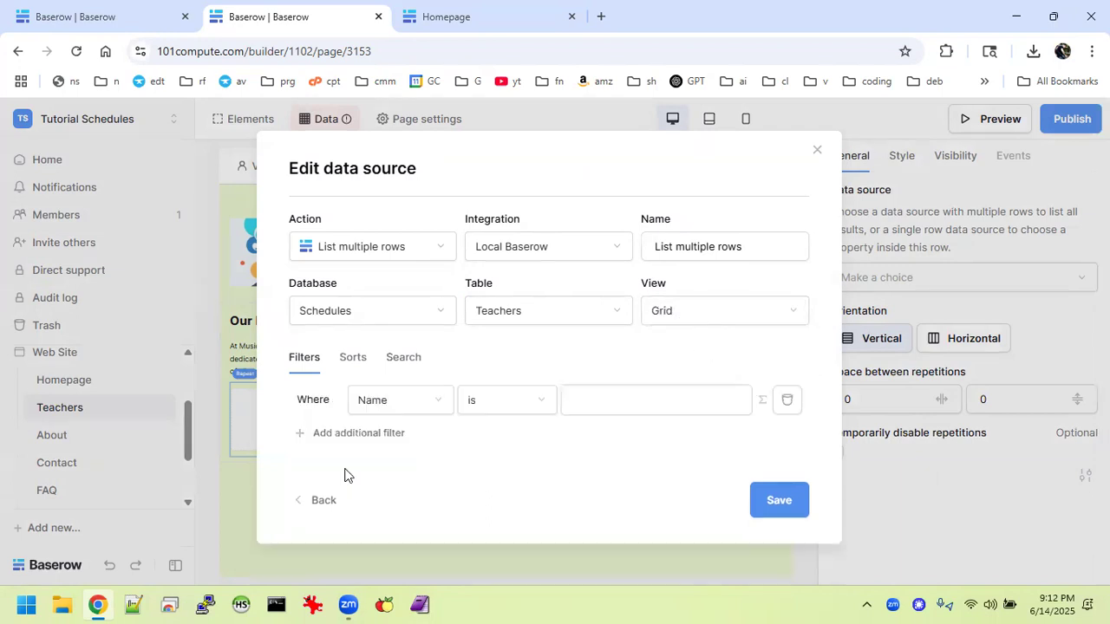
pyautogui.click(434, 405)
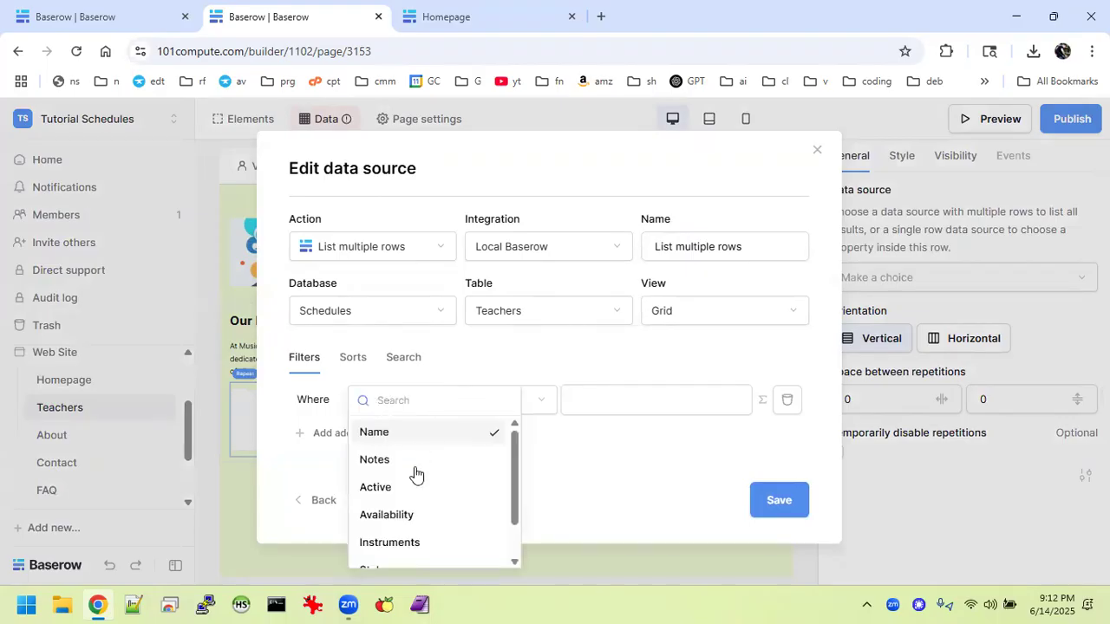
pyautogui.scroll(-1, 413, 518)
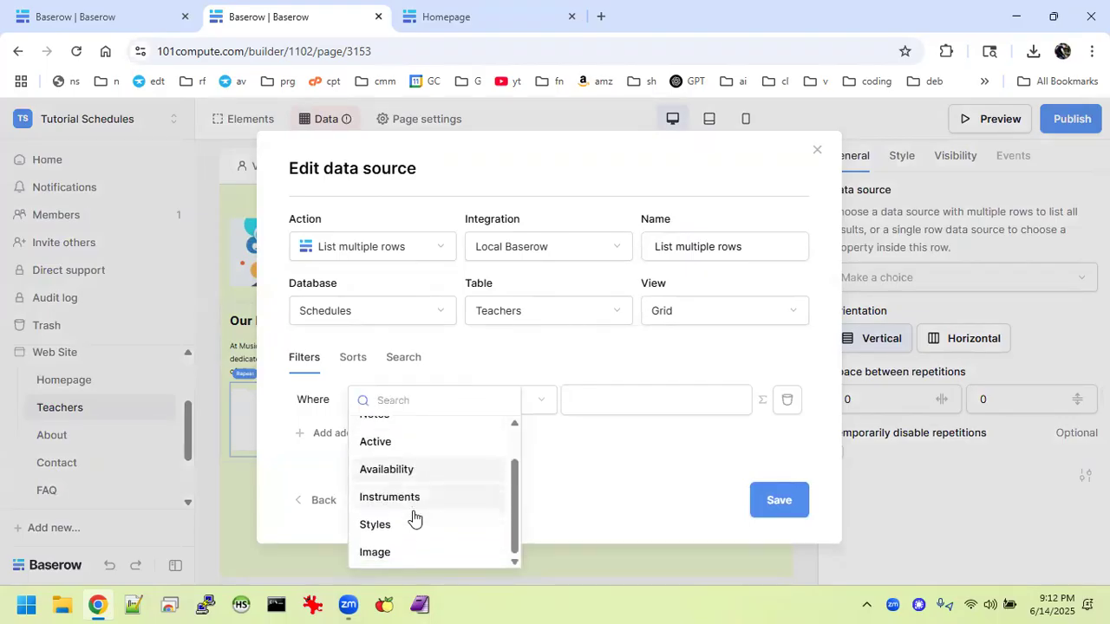
pyautogui.click(406, 473)
pyautogui.click(516, 409)
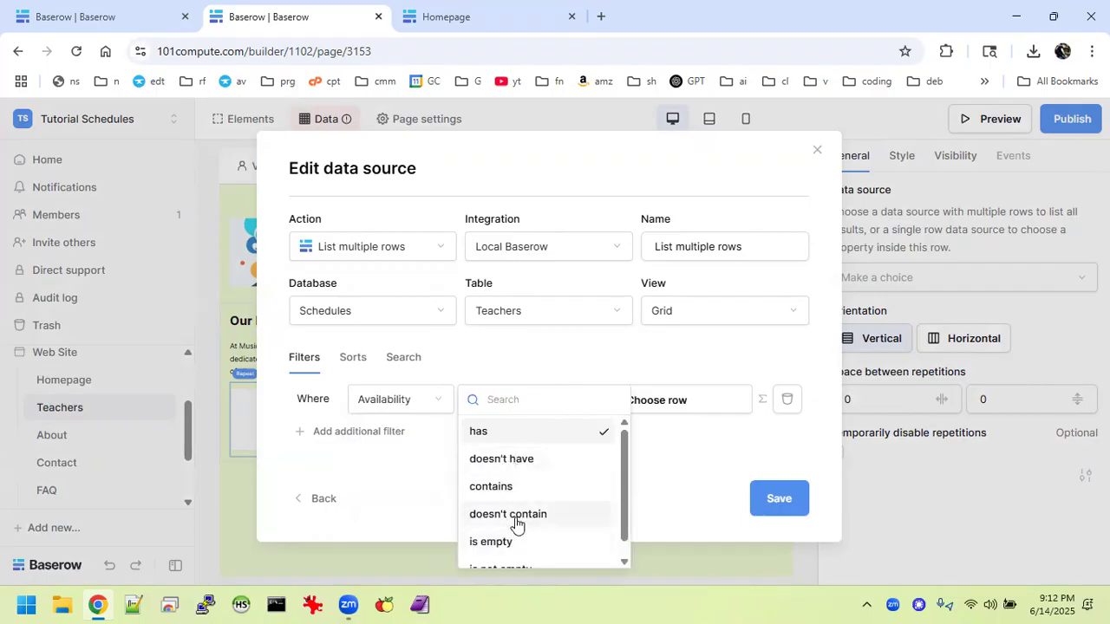
pyautogui.scroll(-1, 516, 523)
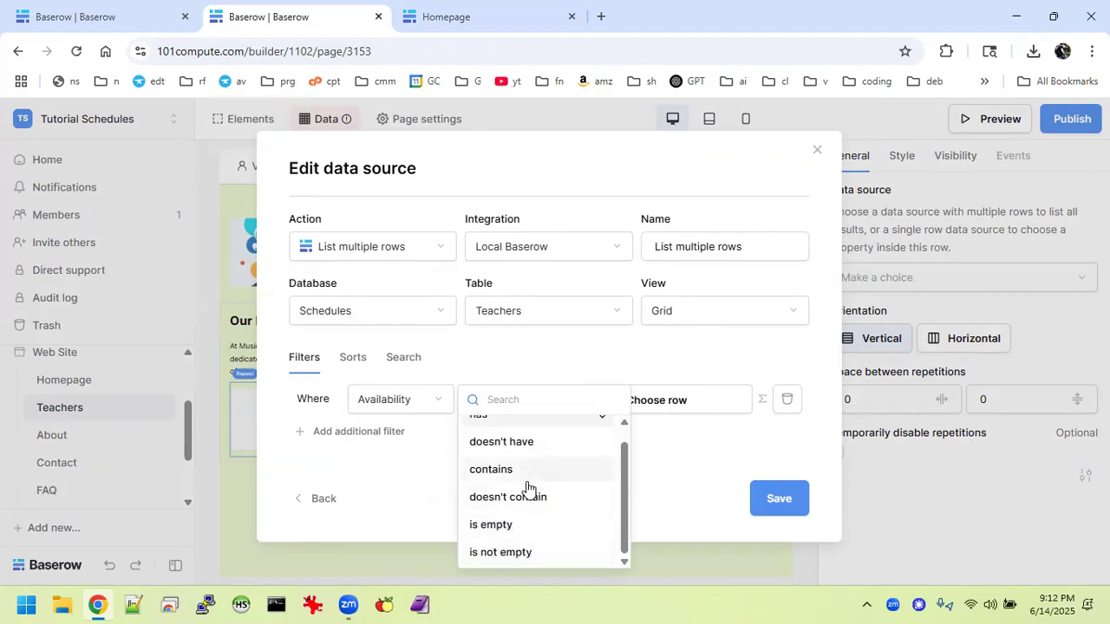
pyautogui.scroll(1, 526, 487)
pyautogui.scroll(-1, 537, 449)
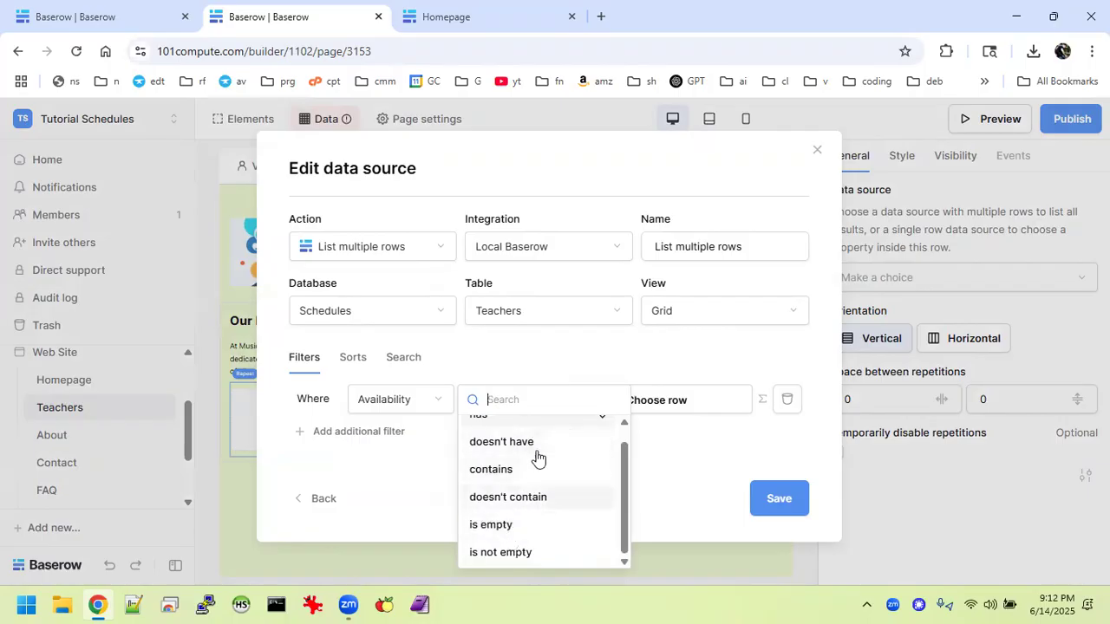
pyautogui.click(510, 555)
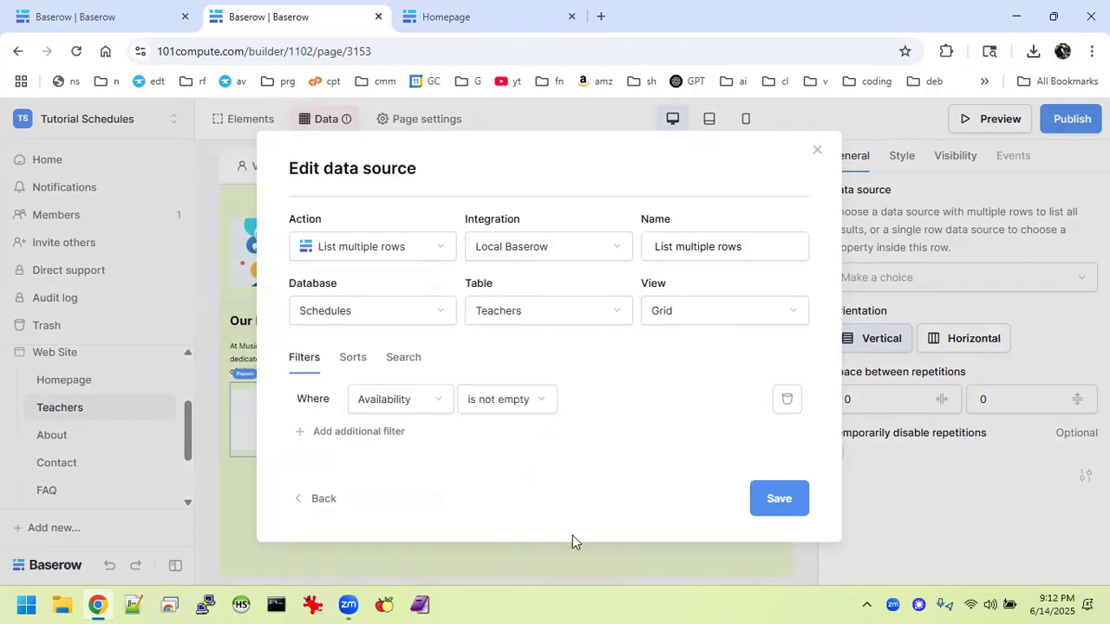
pyautogui.click(777, 499)
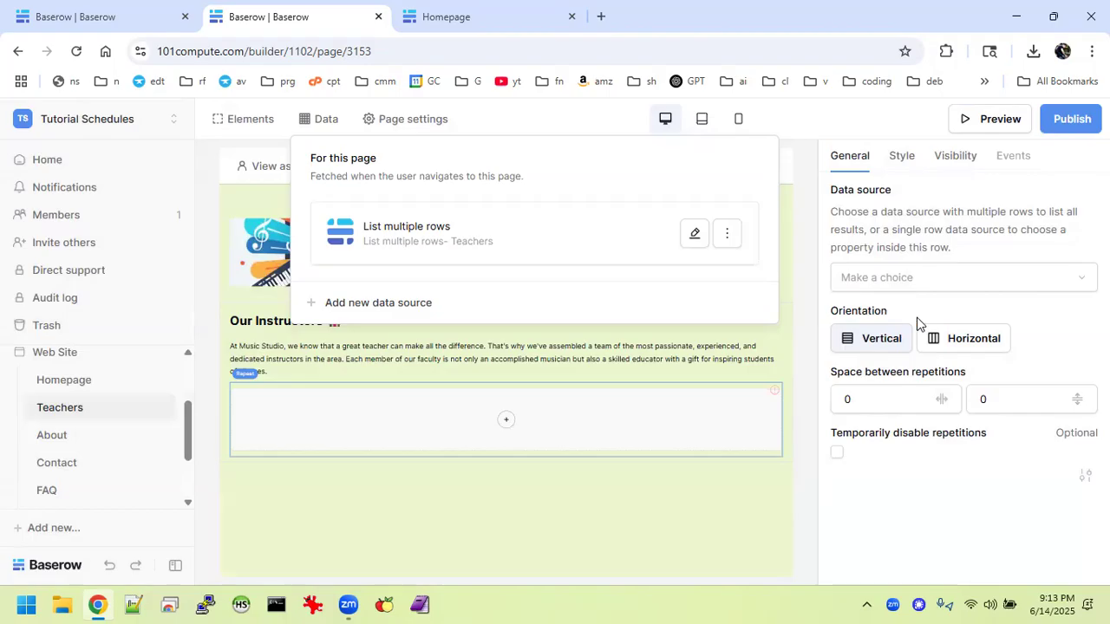
# Set the Repeat element's data source to "List multiple rows (multiple rows)".
pyautogui.click(989, 276)
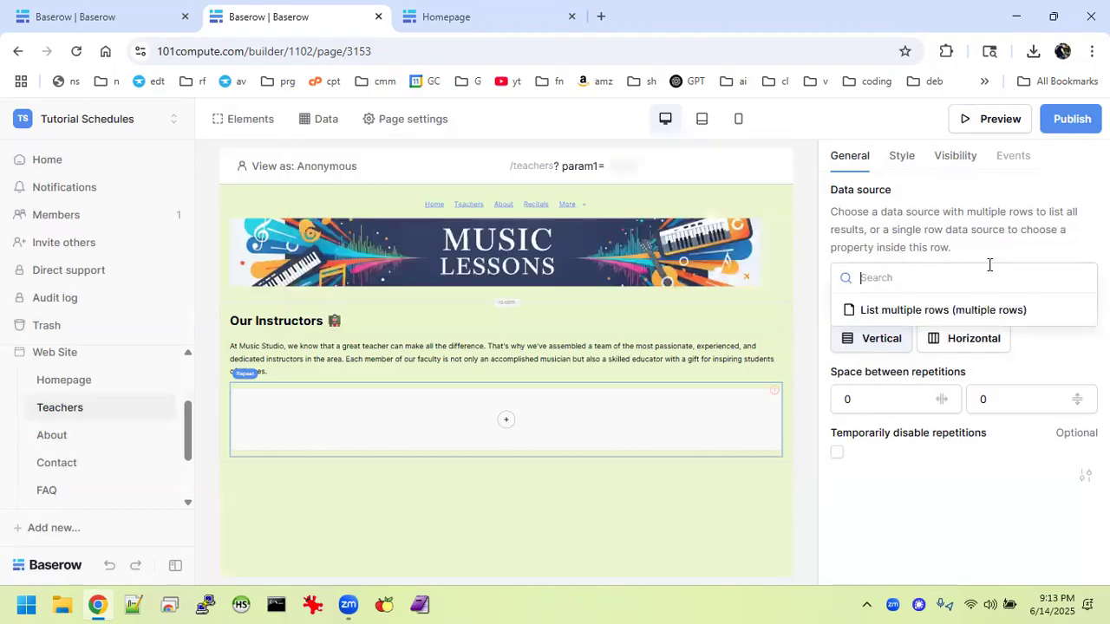
pyautogui.click(946, 309)
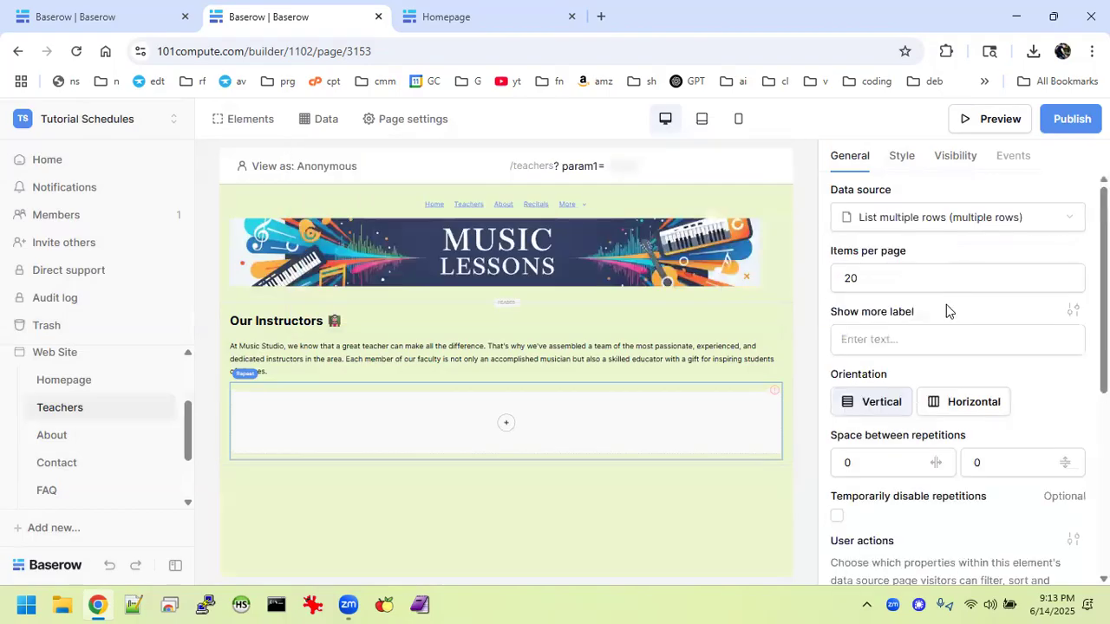
# Review the Repeat element's items per page, show more label, orientation, spacing and user action settings.
pyautogui.click(894, 338)
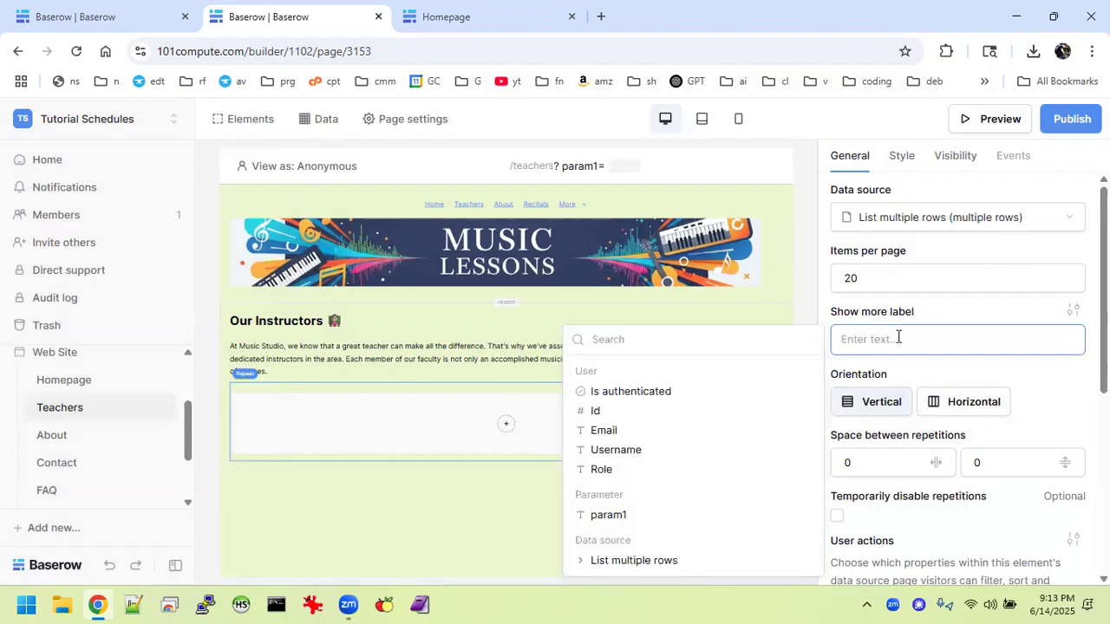
pyautogui.click(858, 276)
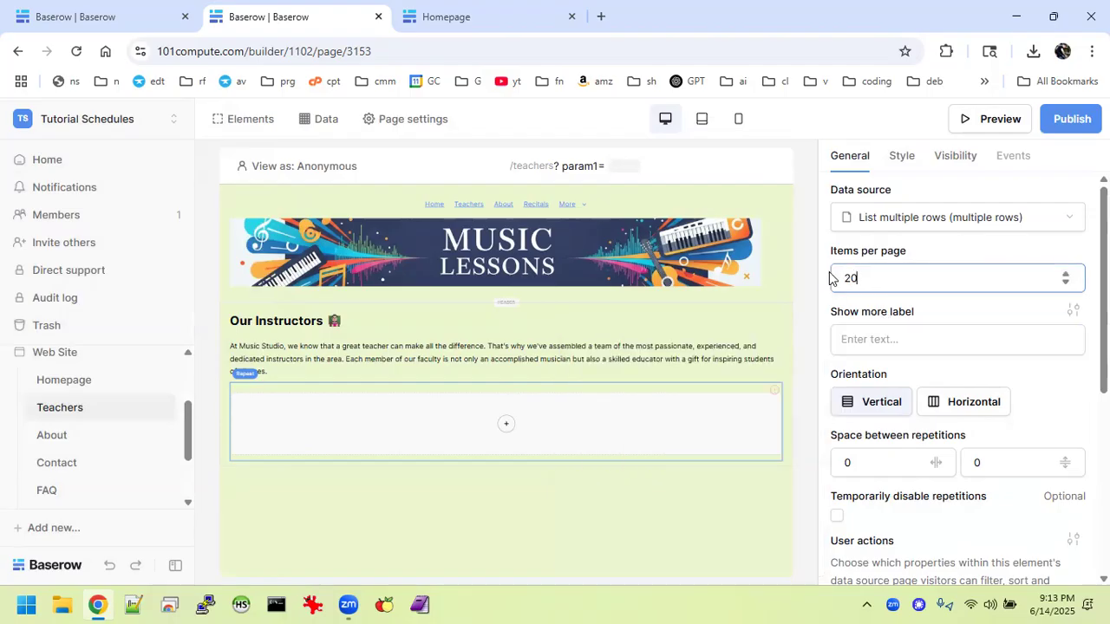
pyautogui.click(881, 341)
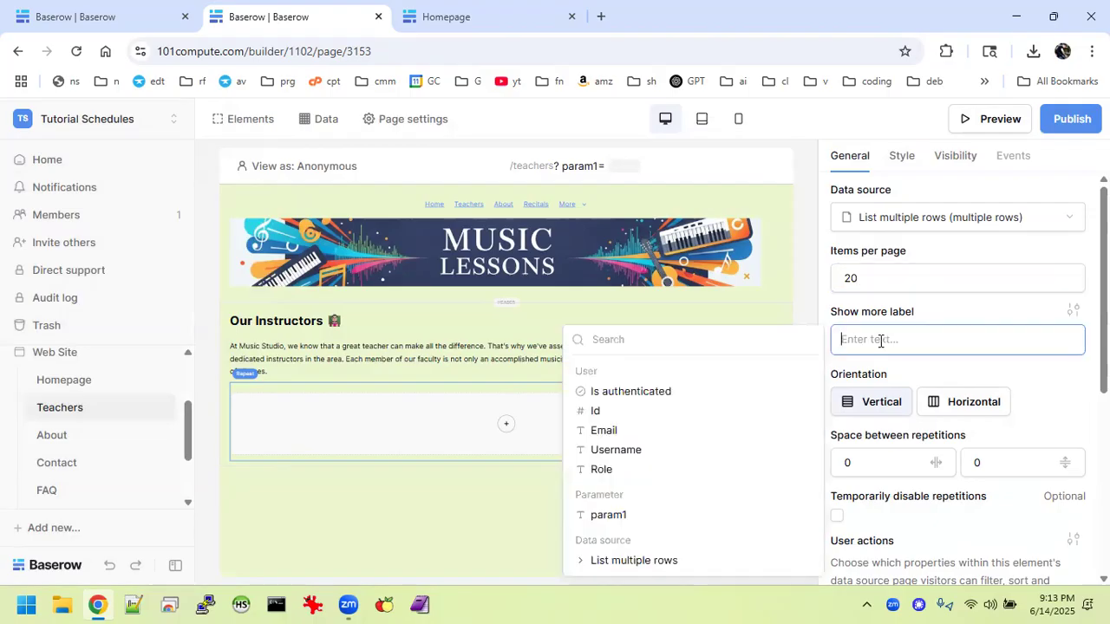
pyautogui.click(941, 314)
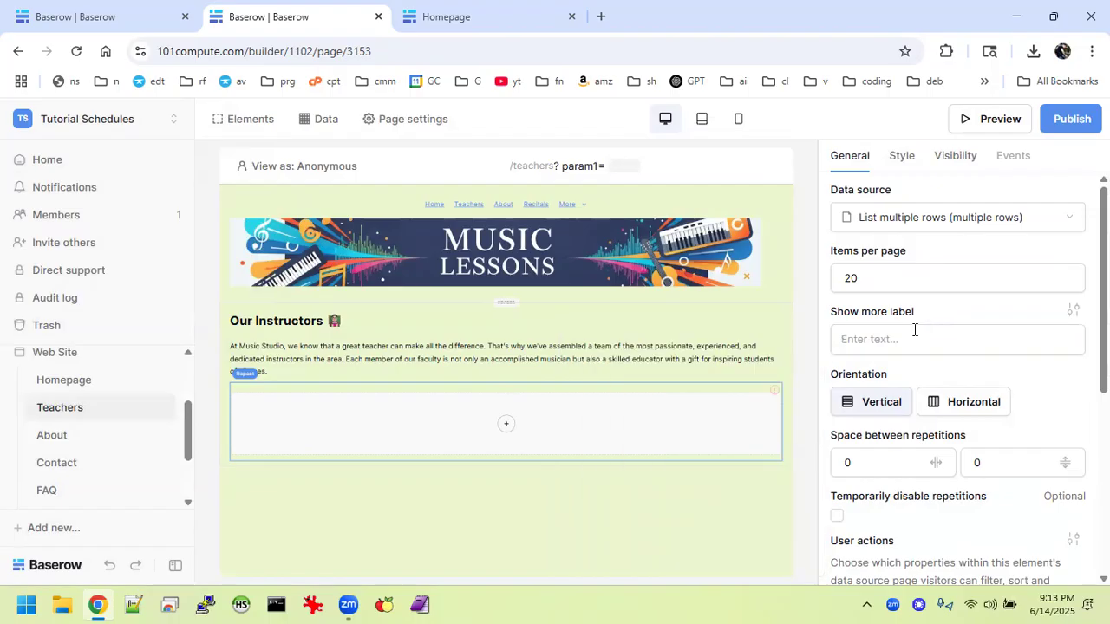
pyautogui.scroll(-1, 905, 342)
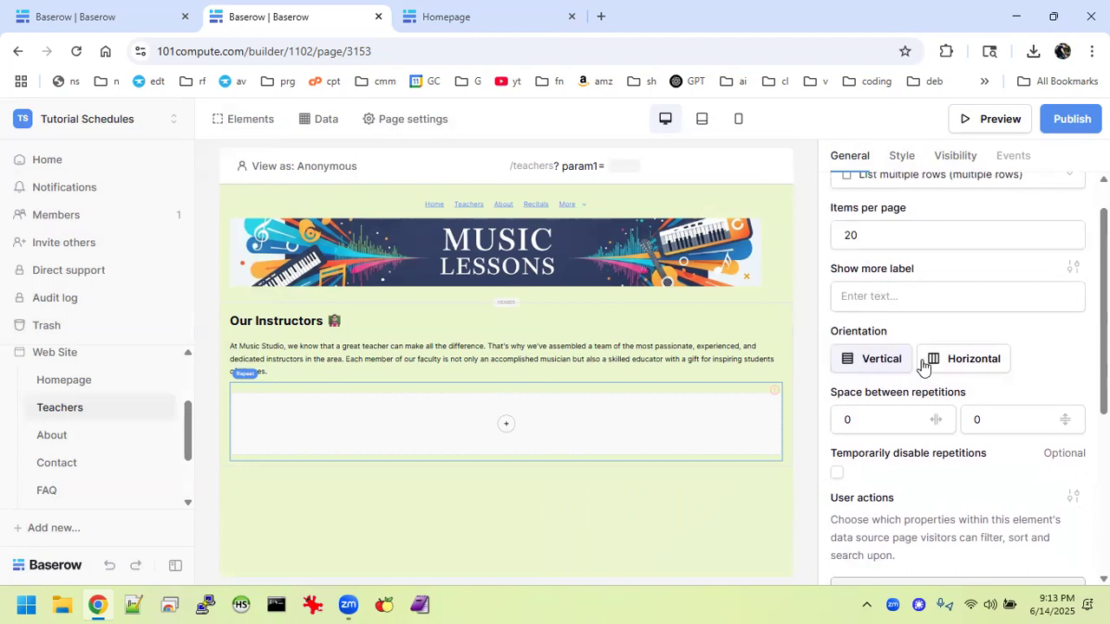
pyautogui.scroll(-1, 924, 367)
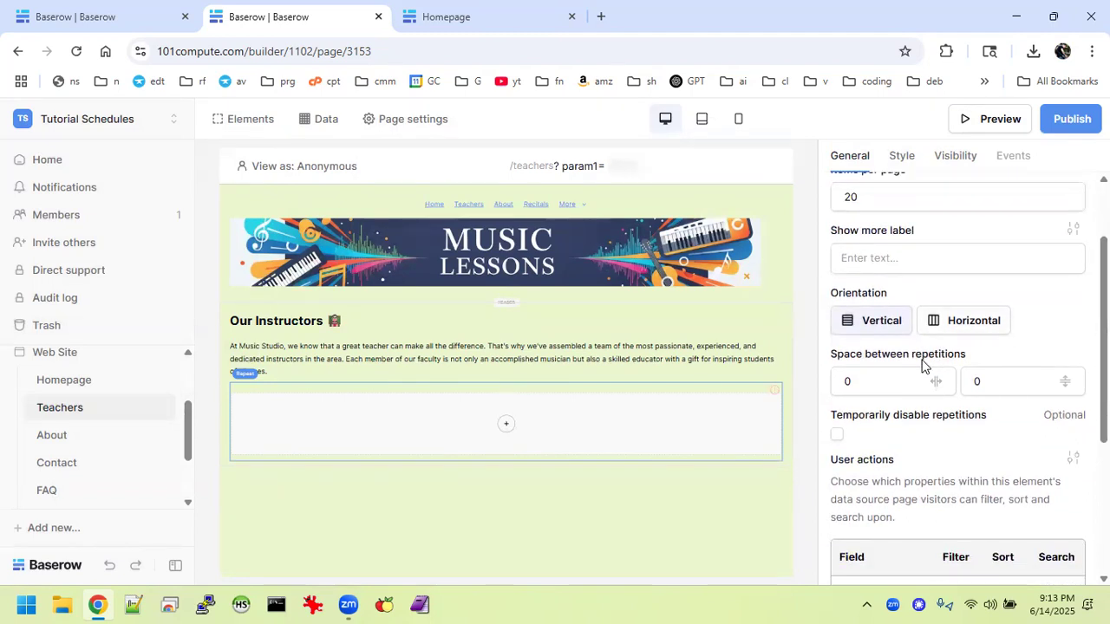
pyautogui.scroll(-2, 921, 365)
pyautogui.scroll(3, 922, 365)
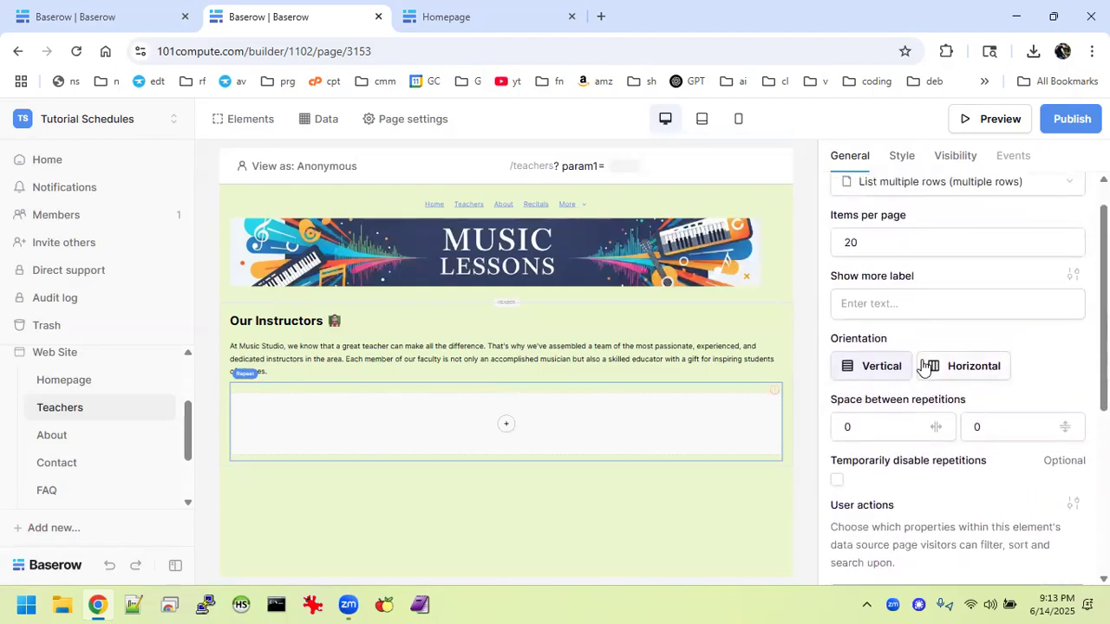
pyautogui.scroll(1, 924, 367)
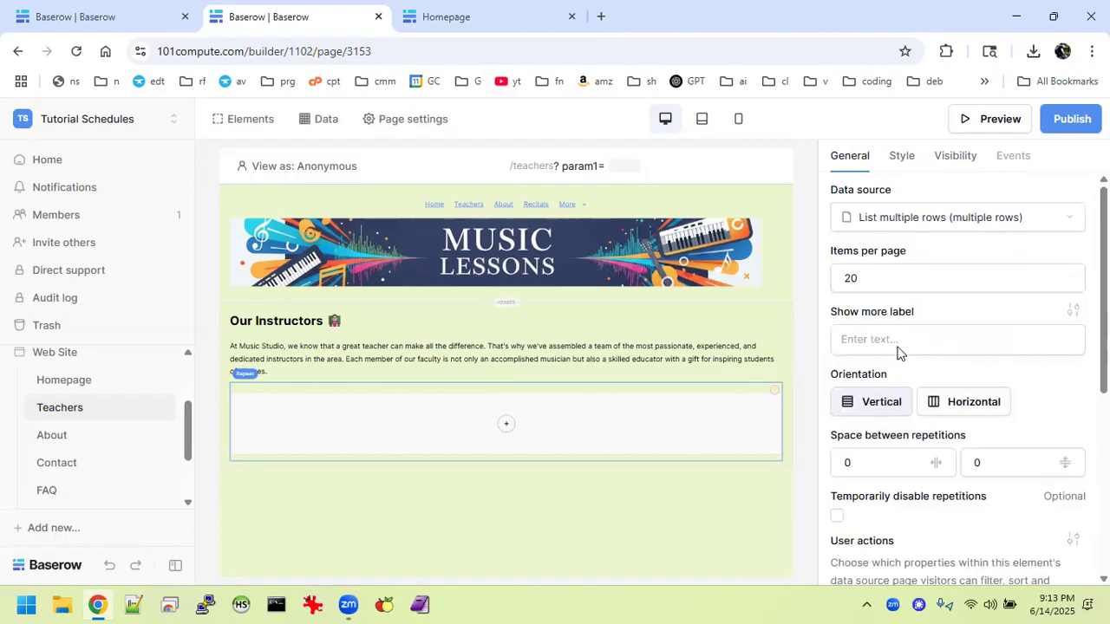
# Start adding an element inside the Repeat, and inspect the photo, name, instruments and styles elements on the reference site's Teachers page.
pyautogui.click(506, 427)
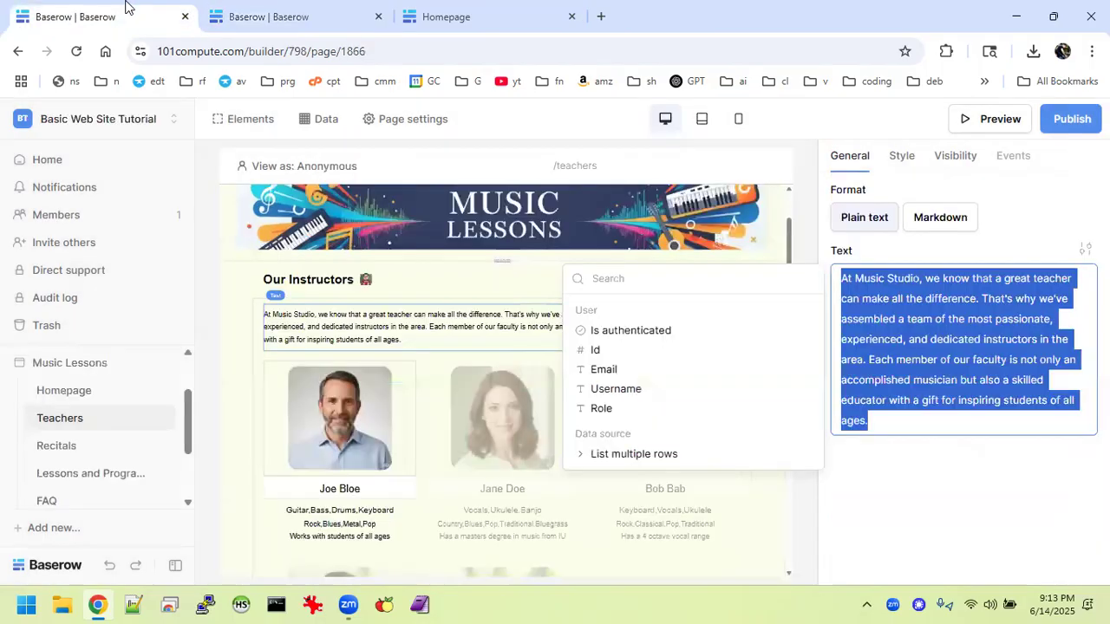
pyautogui.click(127, 13)
pyautogui.click(356, 418)
pyautogui.click(355, 419)
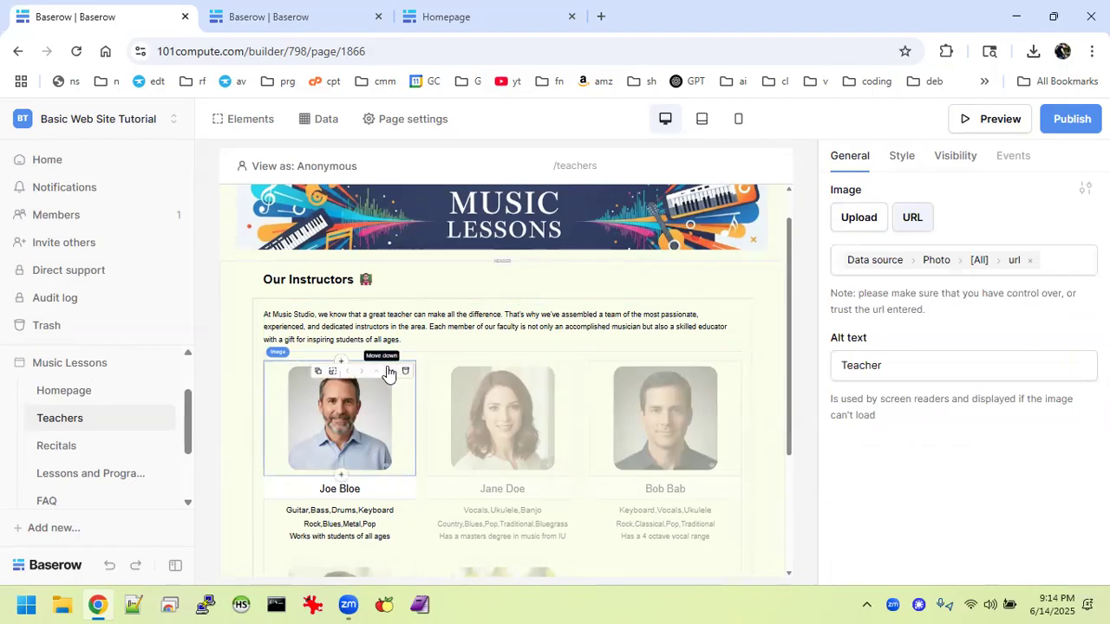
pyautogui.click(363, 491)
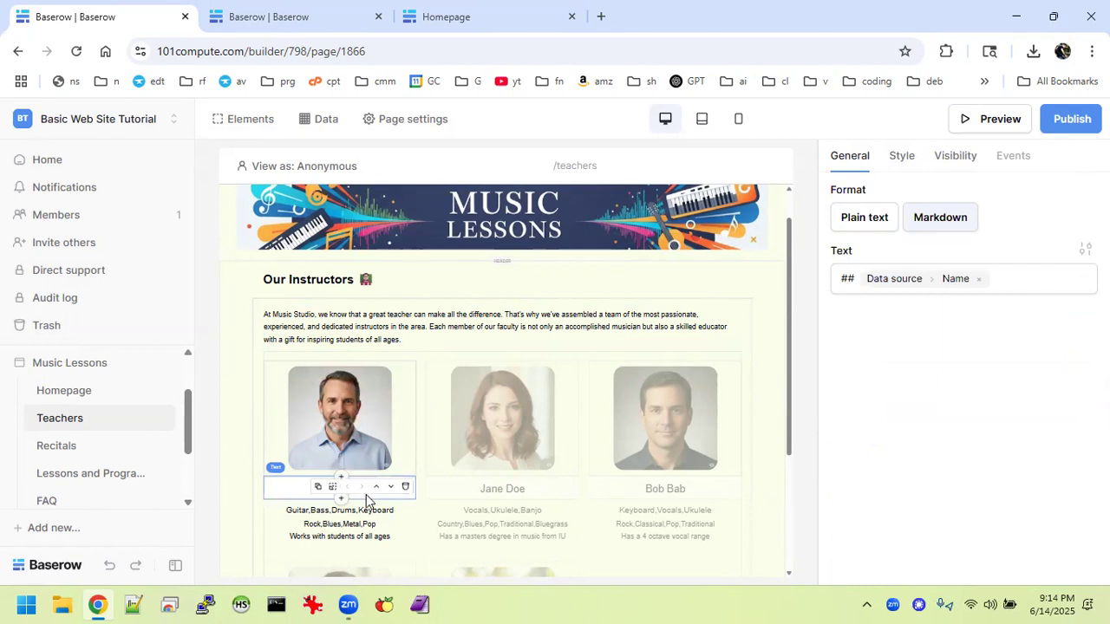
pyautogui.click(898, 160)
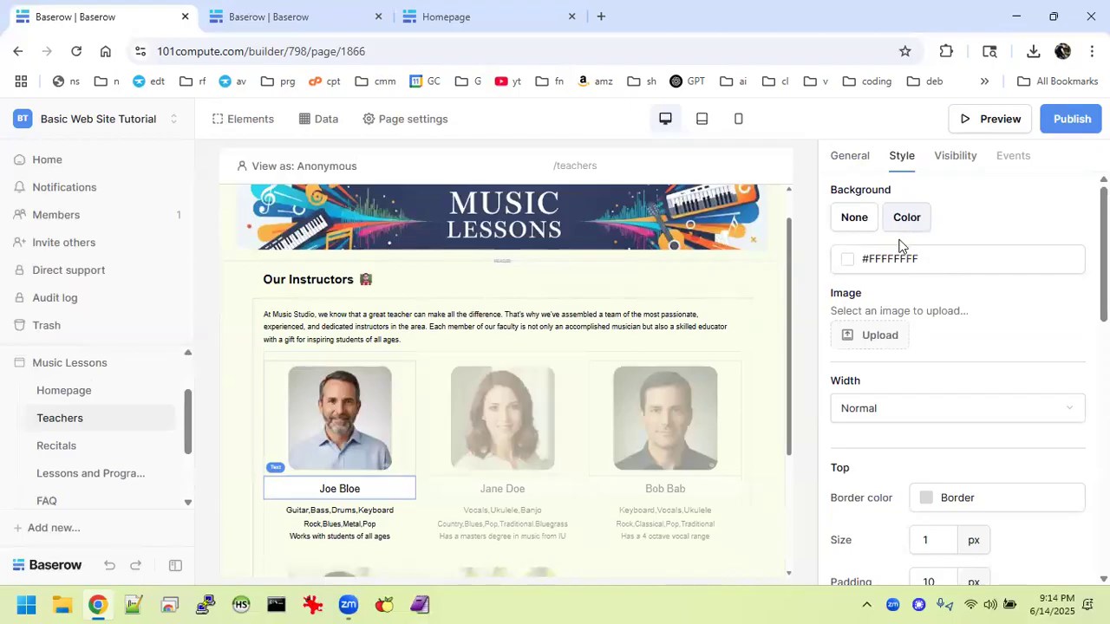
pyautogui.click(342, 518)
pyautogui.click(341, 521)
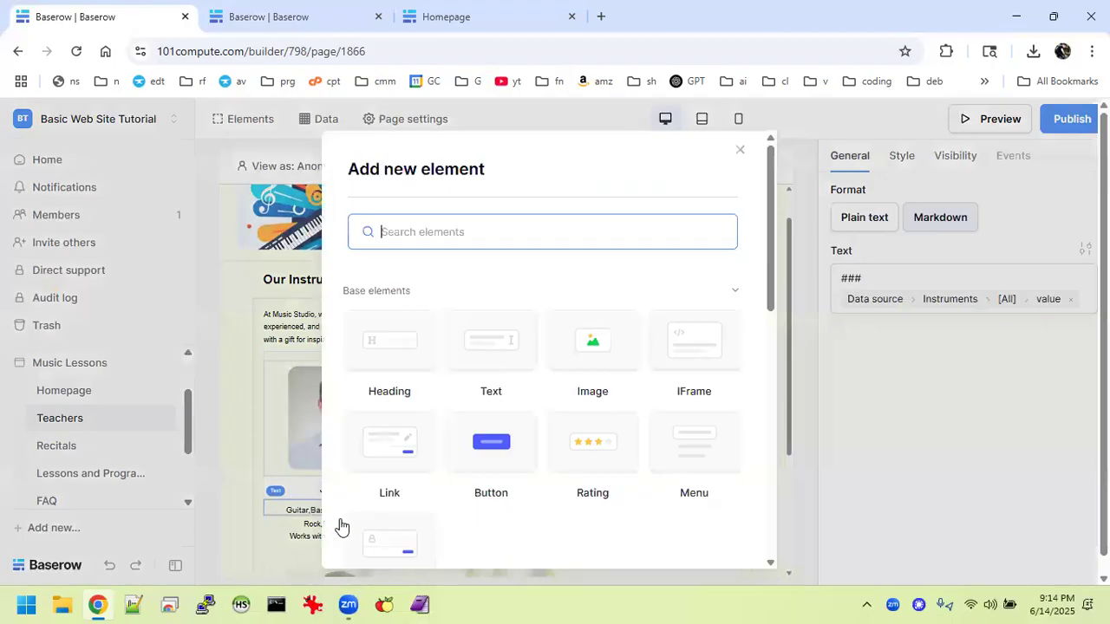
pyautogui.click(740, 152)
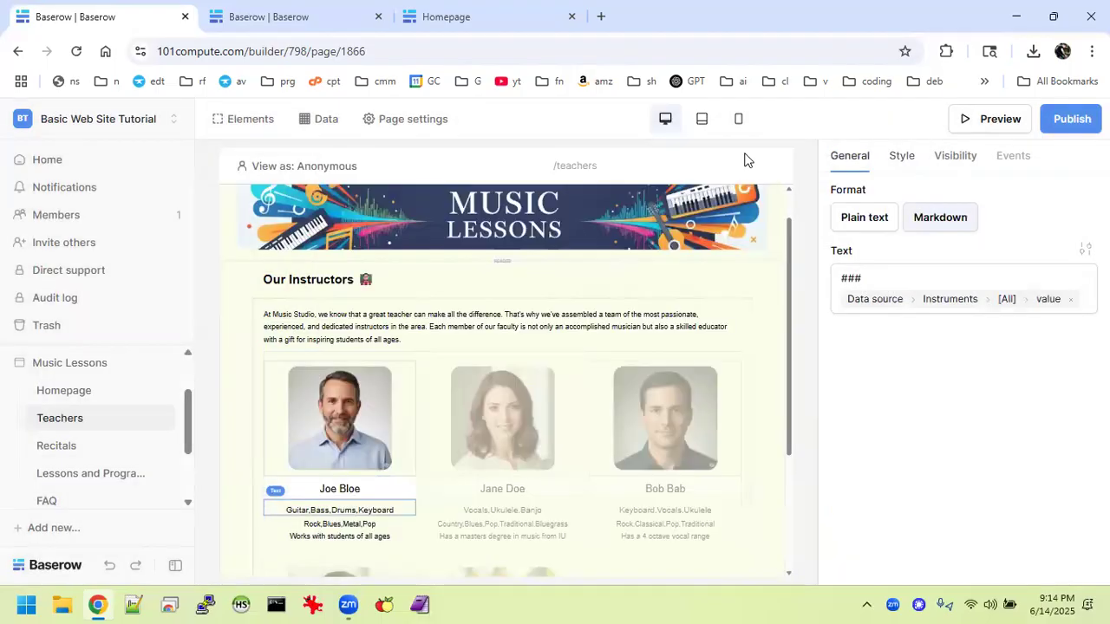
pyautogui.click(338, 529)
pyautogui.click(337, 527)
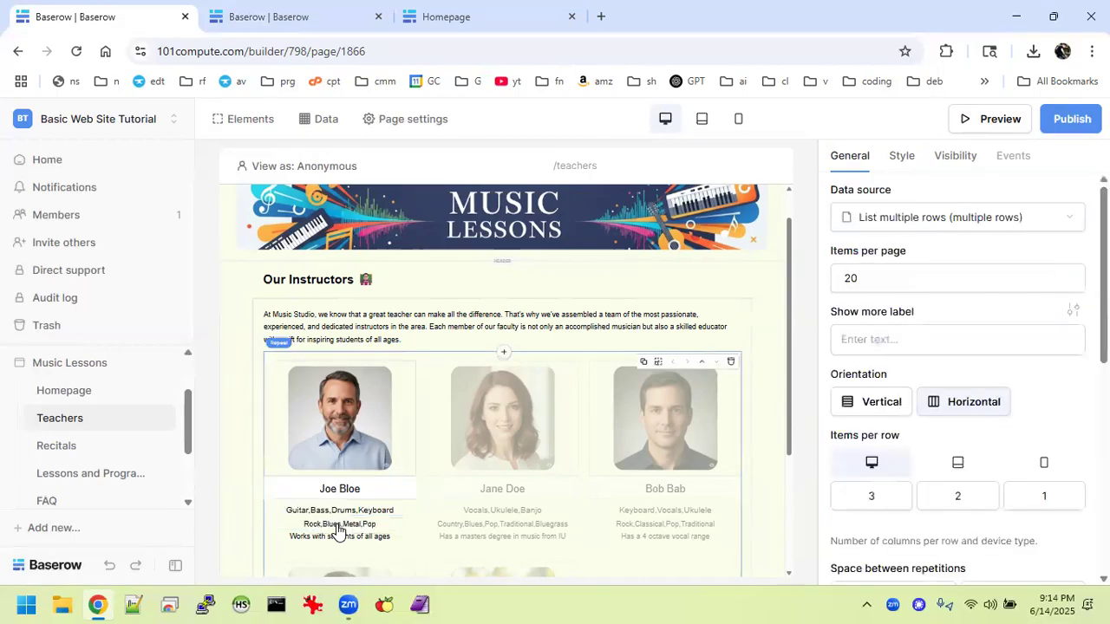
pyautogui.click(328, 523)
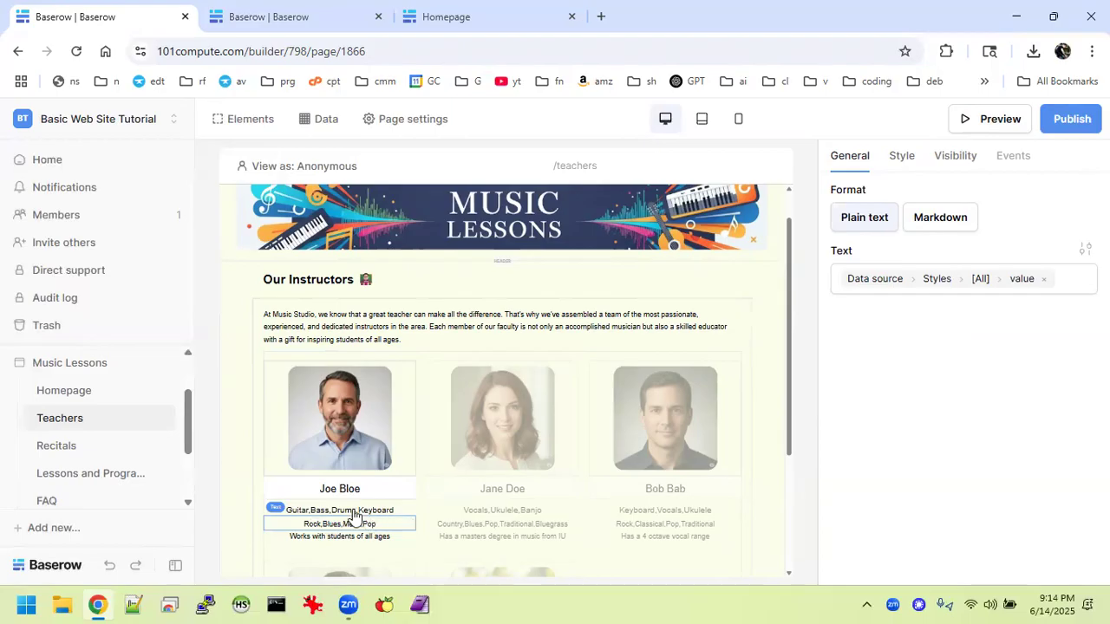
pyautogui.click(347, 428)
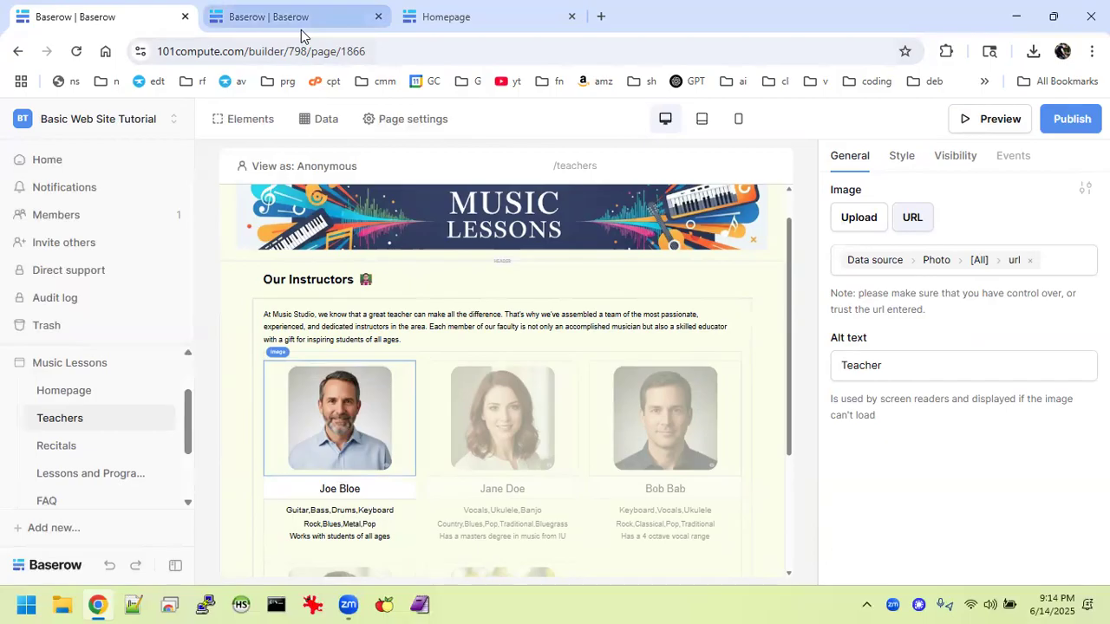
# Return to the Tutorial Schedules site, add an Image element inside the Repeat and choose URL as its image source.
pyautogui.click(330, 17)
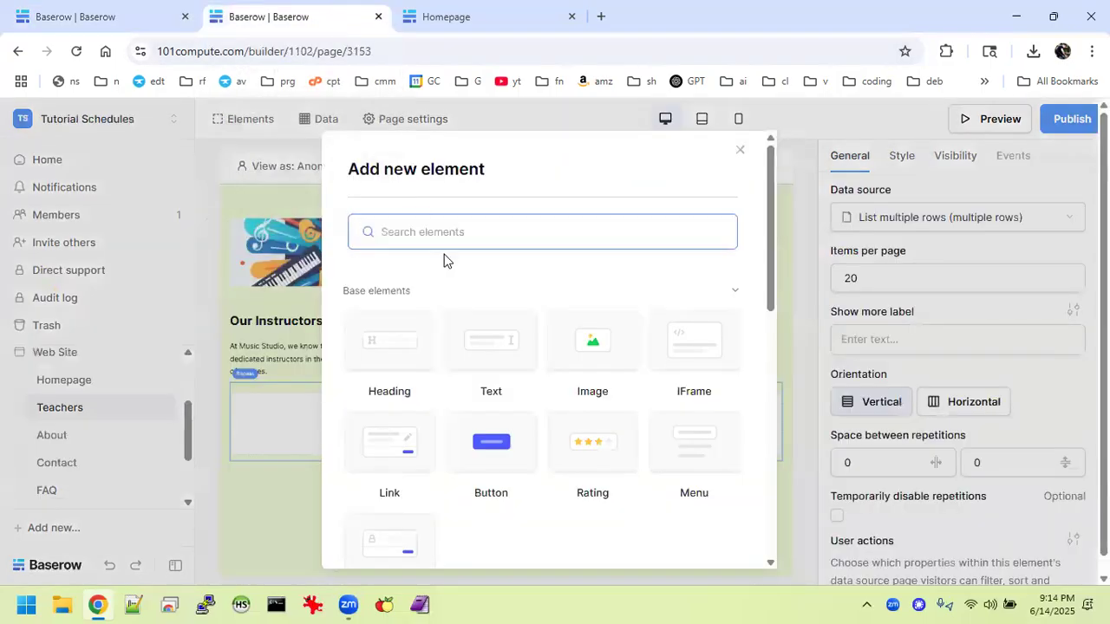
pyautogui.click(583, 360)
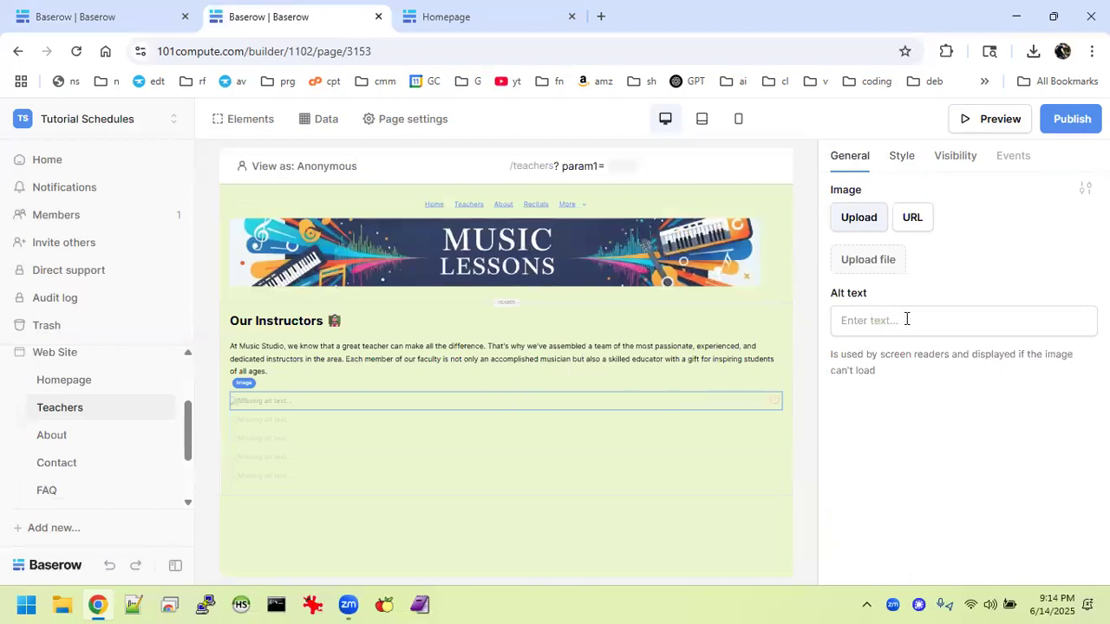
pyautogui.click(909, 218)
# Bind the image's URL to Image > [All] > url from the List multiple rows data source.
pyautogui.click(869, 259)
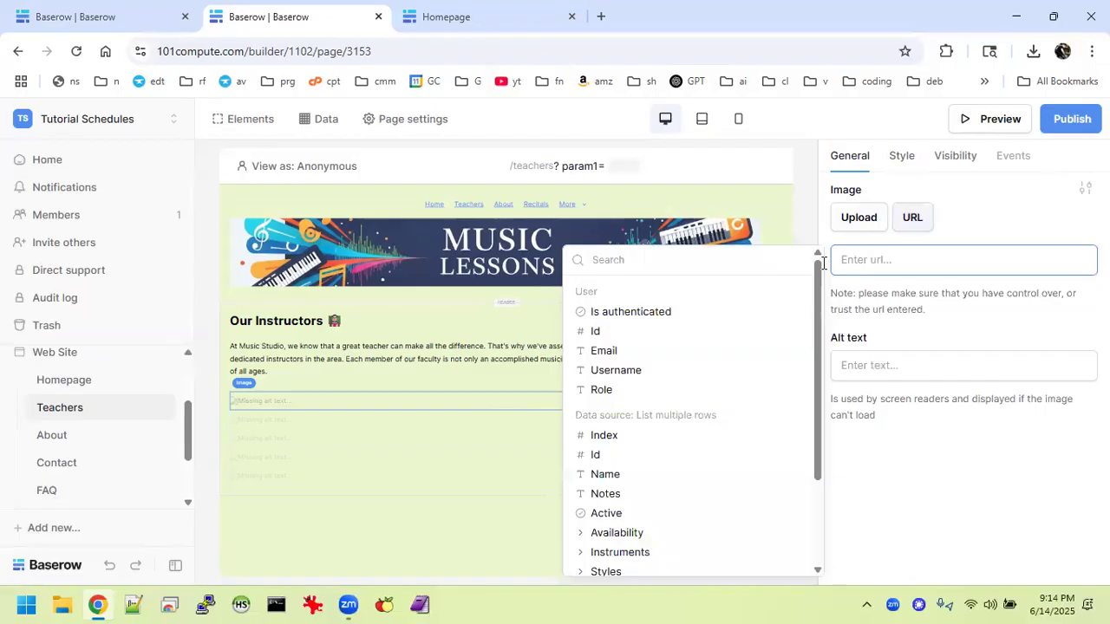
pyautogui.scroll(-3, 685, 378)
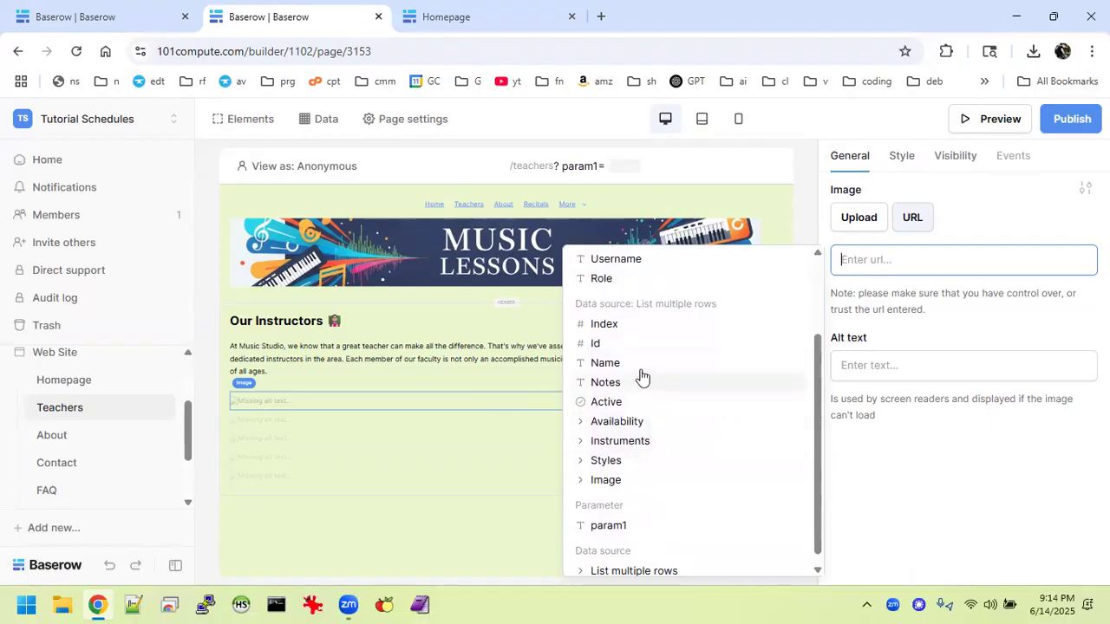
pyautogui.click(595, 482)
pyautogui.click(598, 500)
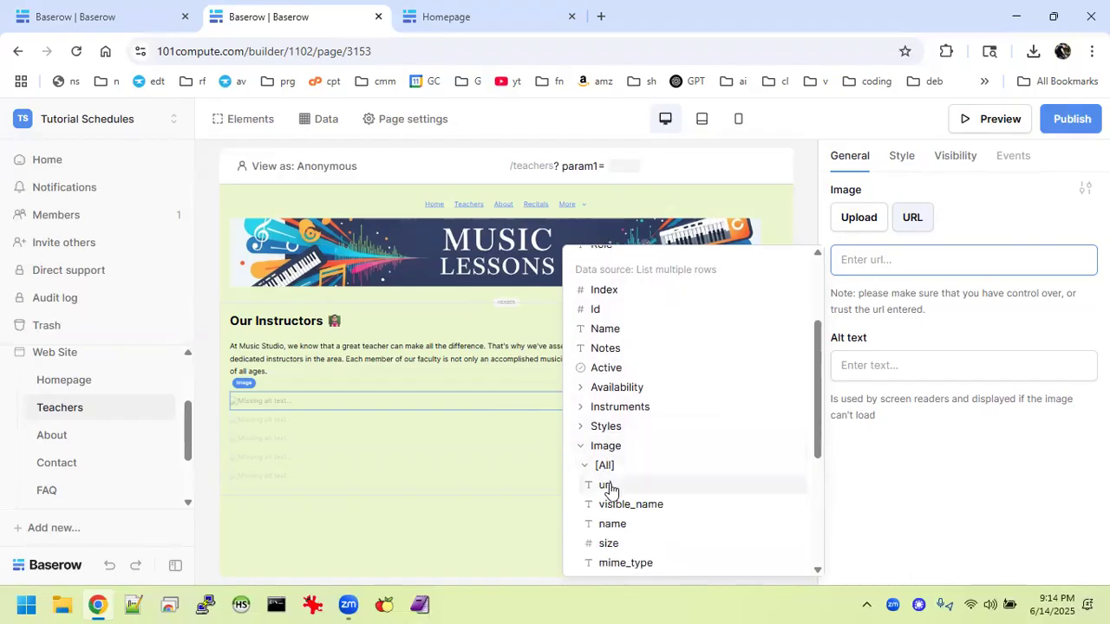
pyautogui.click(607, 485)
pyautogui.scroll(-5, 421, 453)
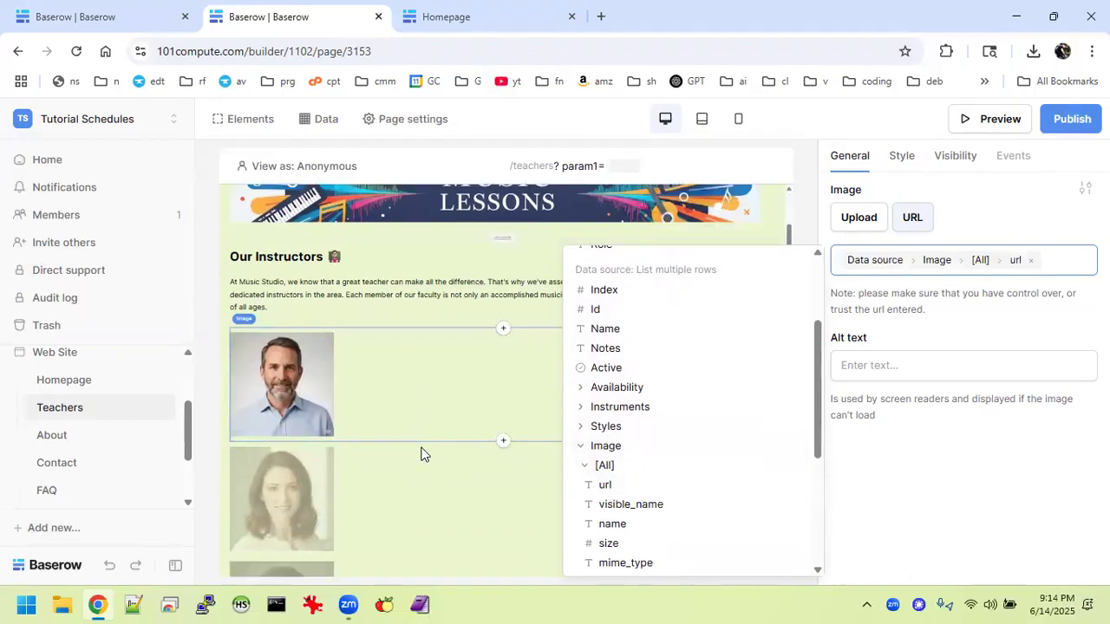
pyautogui.scroll(5, 422, 454)
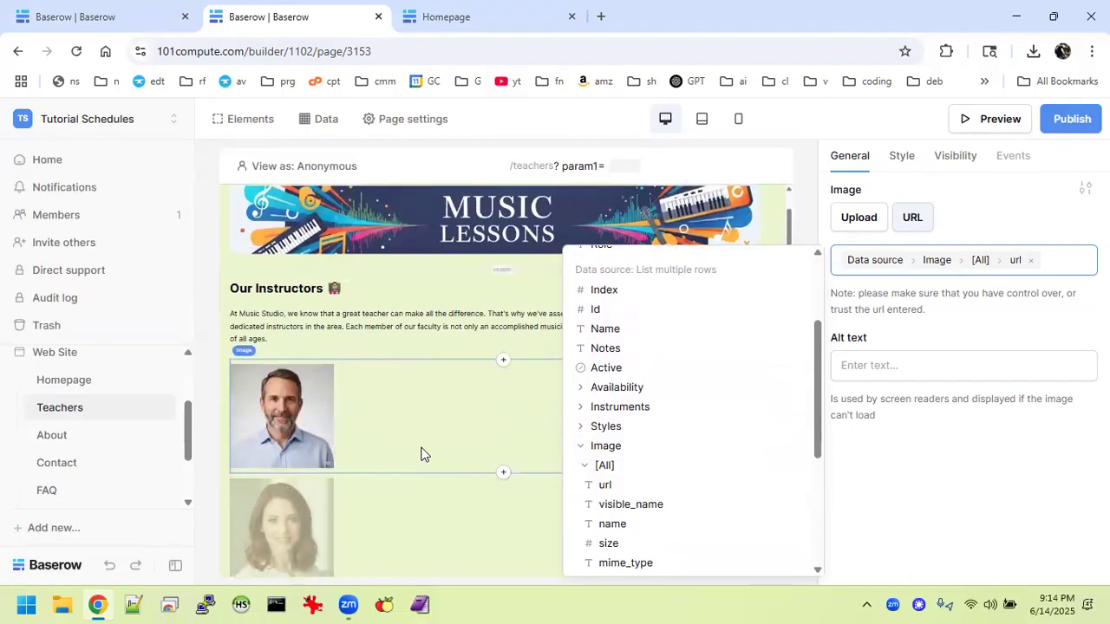
pyautogui.scroll(1, 421, 453)
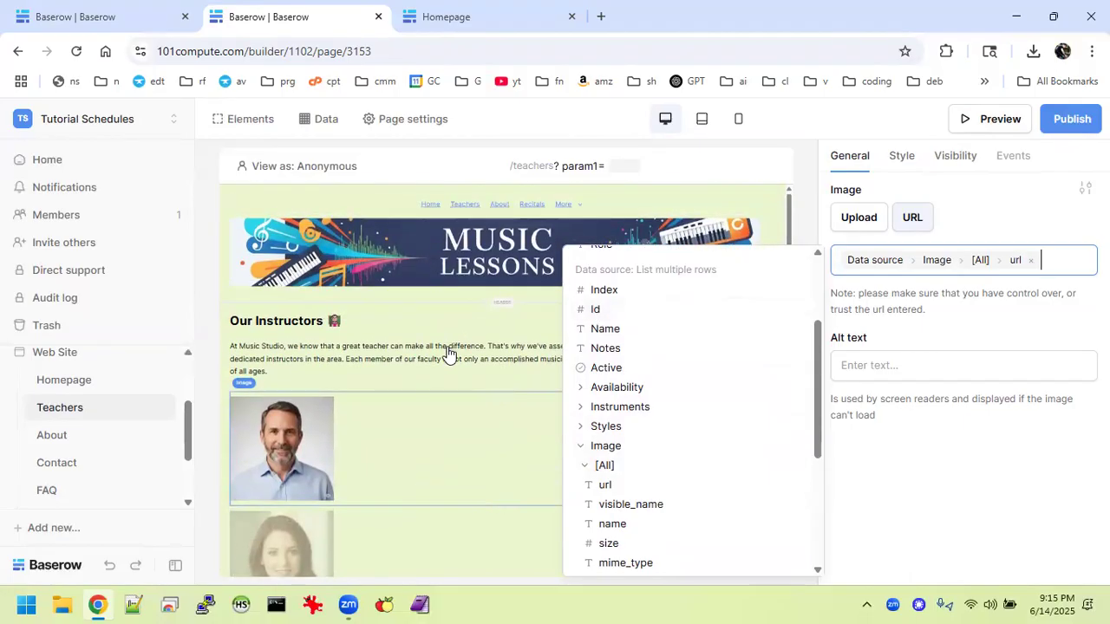
pyautogui.click(927, 496)
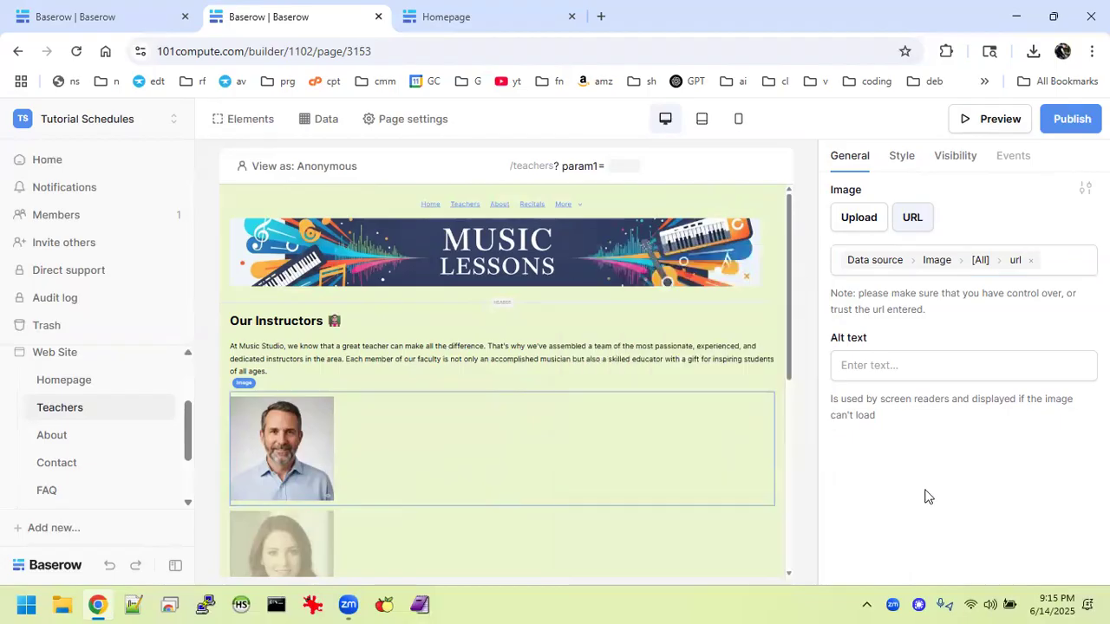
# Override the theme for the teacher image with a border radius of 20 px.
pyautogui.moveTo(734, 439)
pyautogui.click(902, 156)
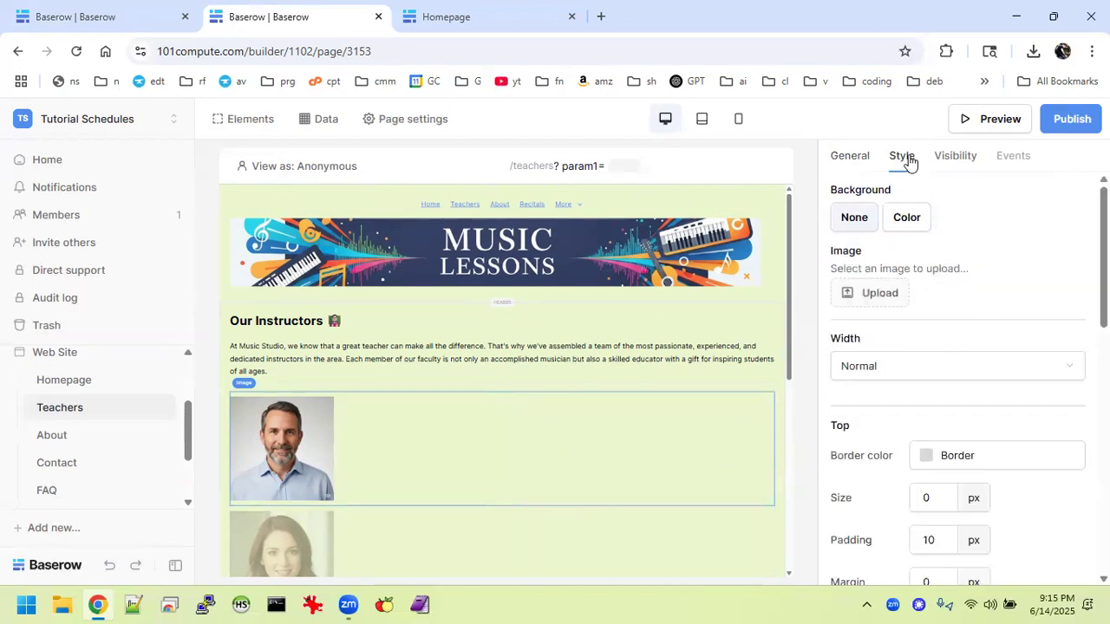
pyautogui.scroll(-6, 948, 390)
pyautogui.scroll(-1, 947, 385)
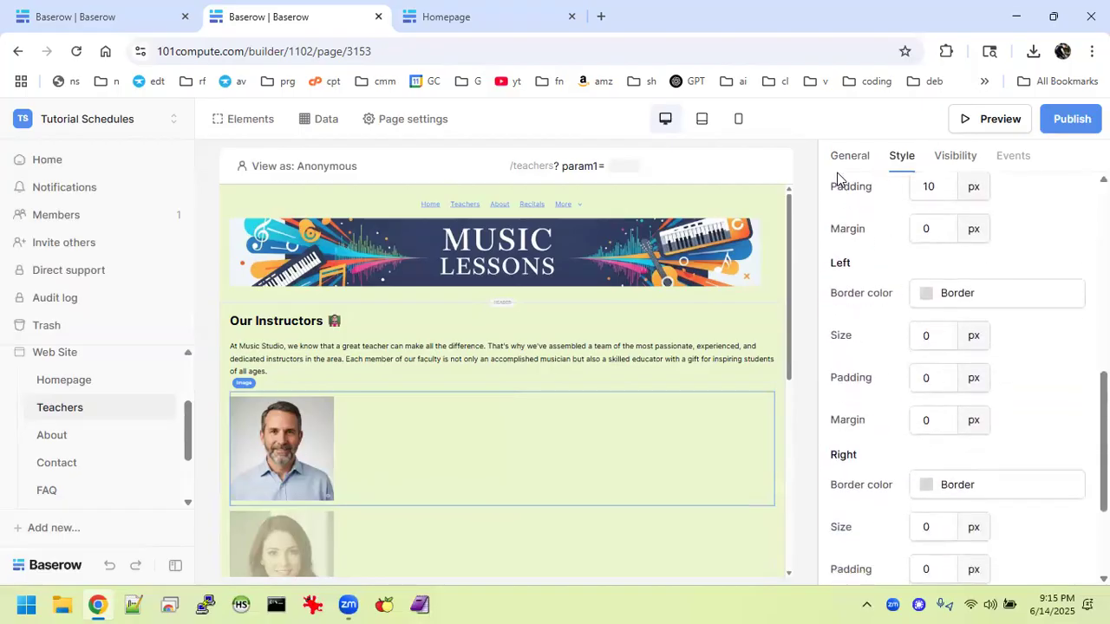
pyautogui.click(845, 158)
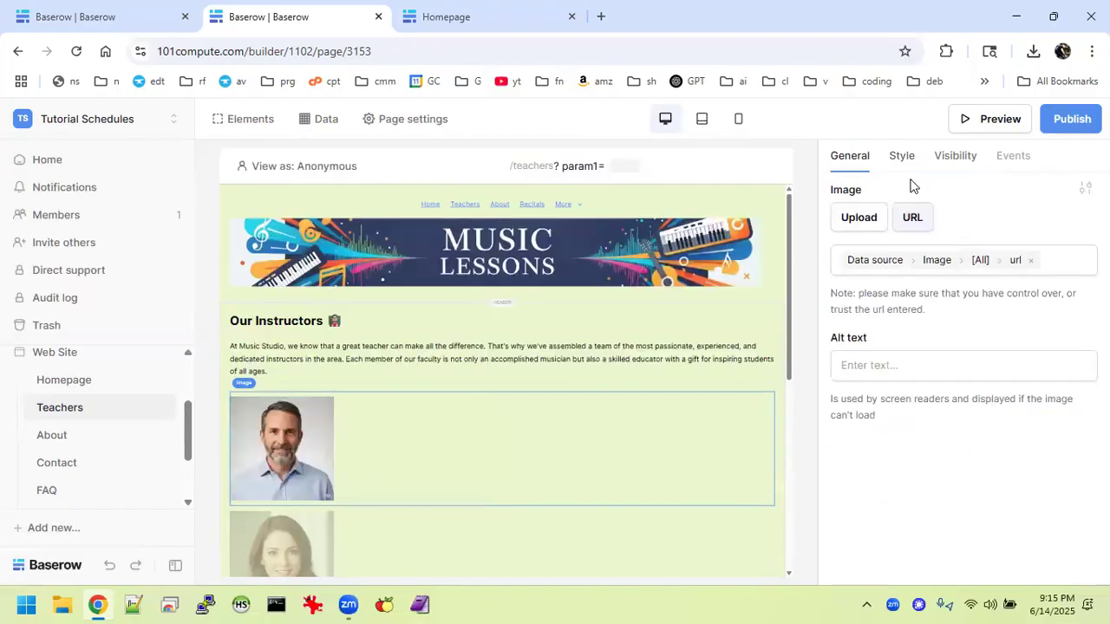
pyautogui.click(1085, 189)
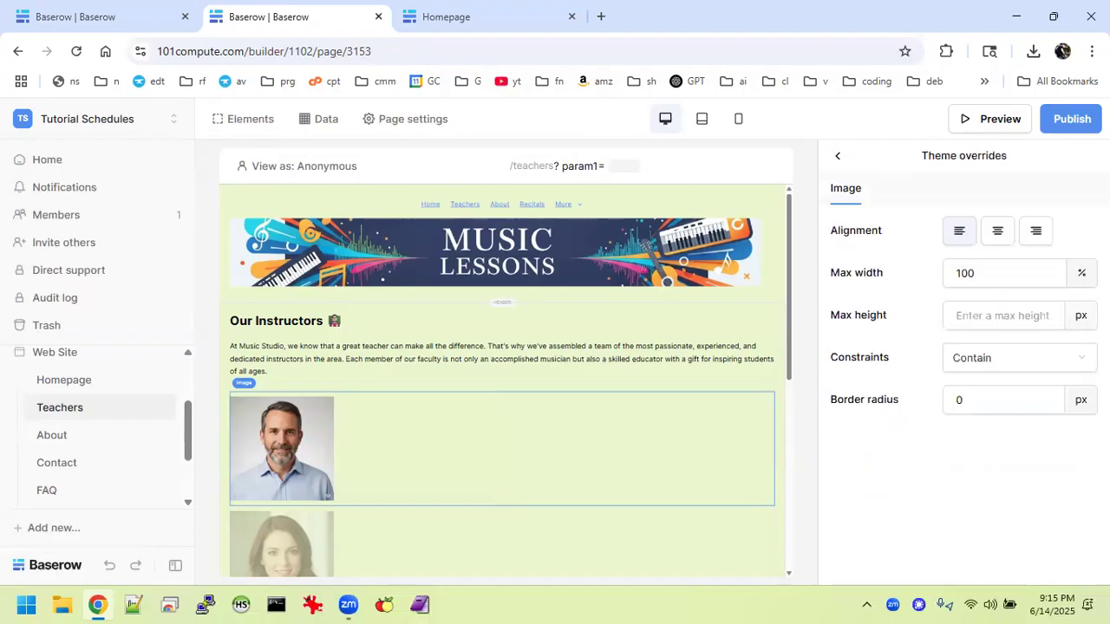
pyautogui.click(998, 392)
pyautogui.press('BackSpace')
pyautogui.write('20')
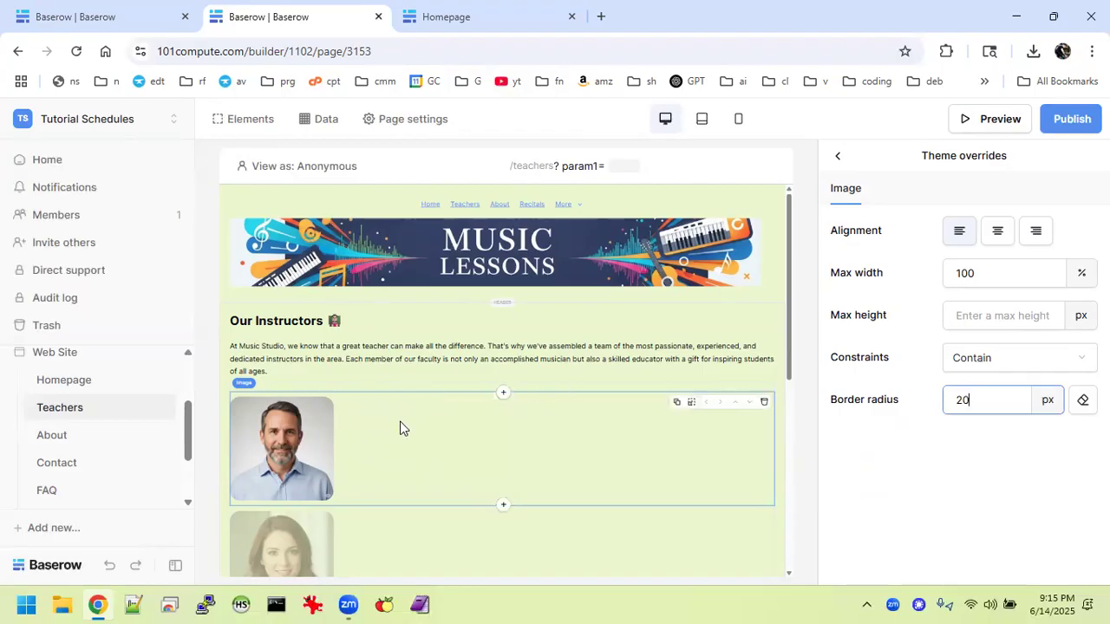
# Add a Text element below the teacher image inside the Repeat, checking the name element on the reference site's Teachers page.
pyautogui.click(450, 457)
pyautogui.click(504, 508)
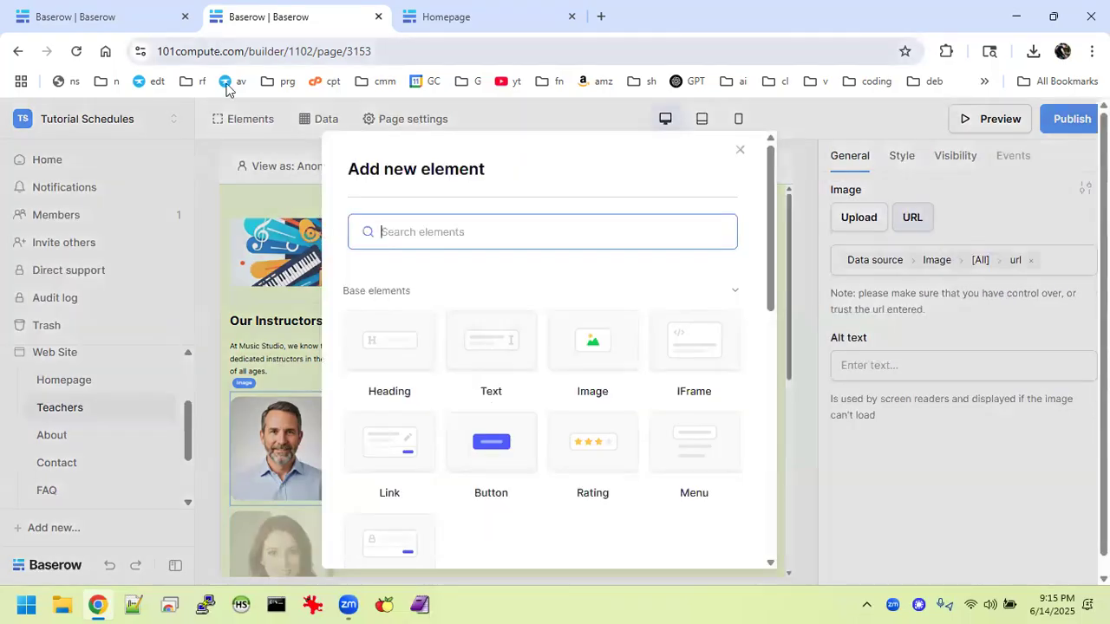
pyautogui.click(120, 15)
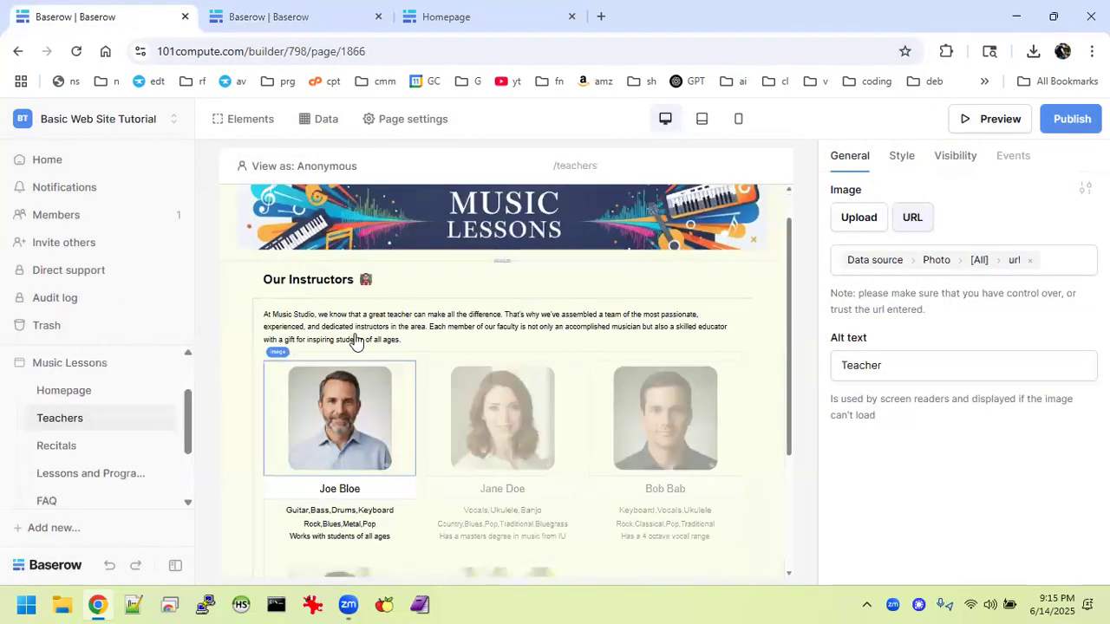
pyautogui.click(358, 496)
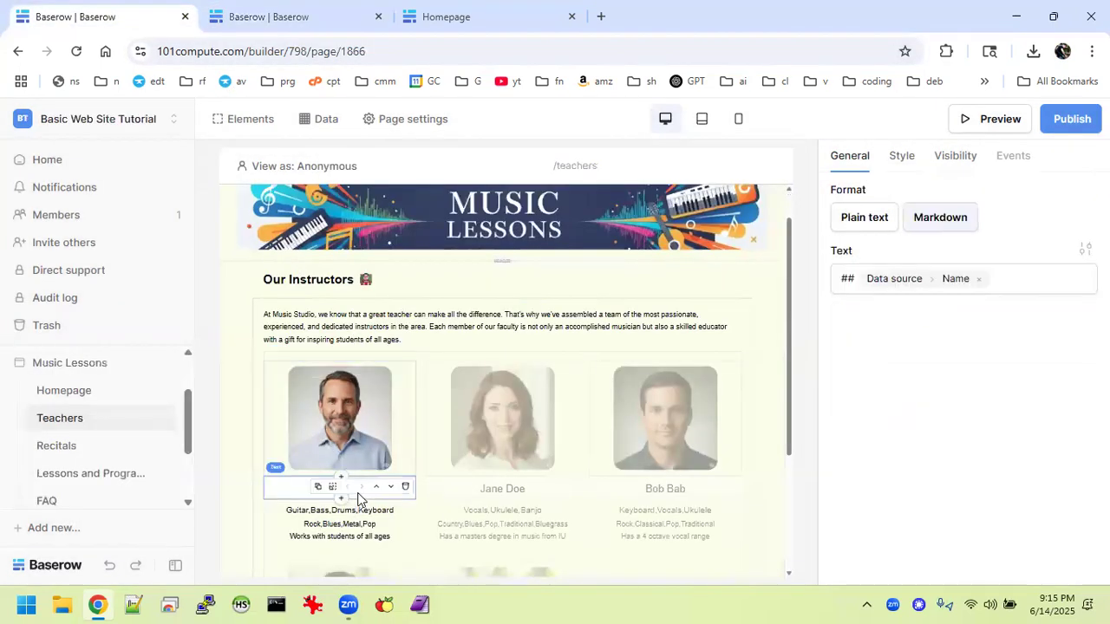
pyautogui.click(306, 18)
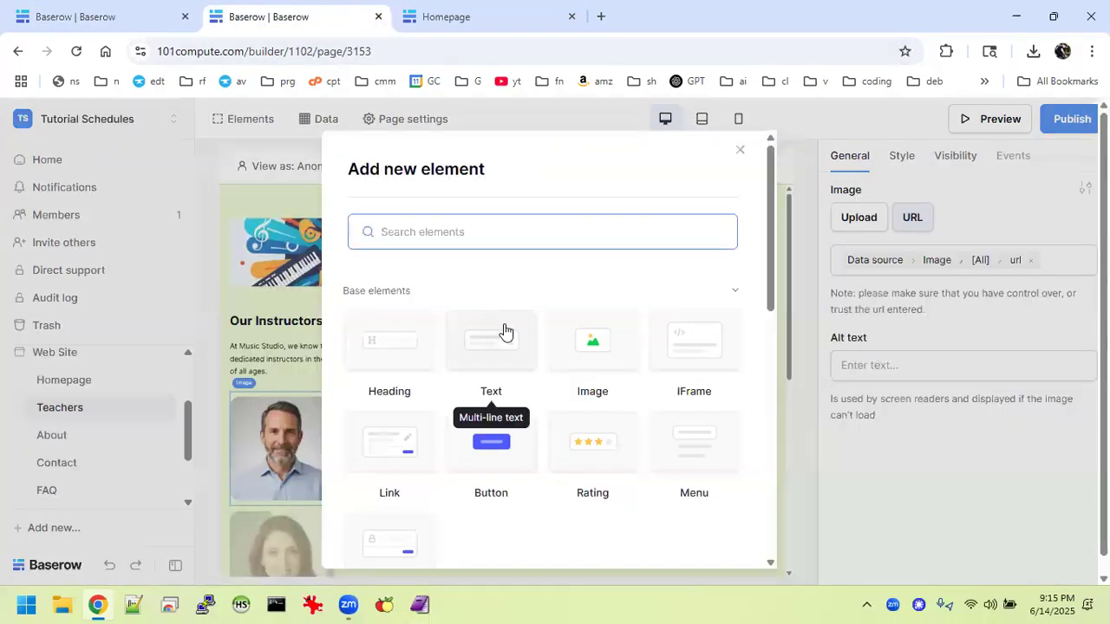
pyautogui.click(481, 384)
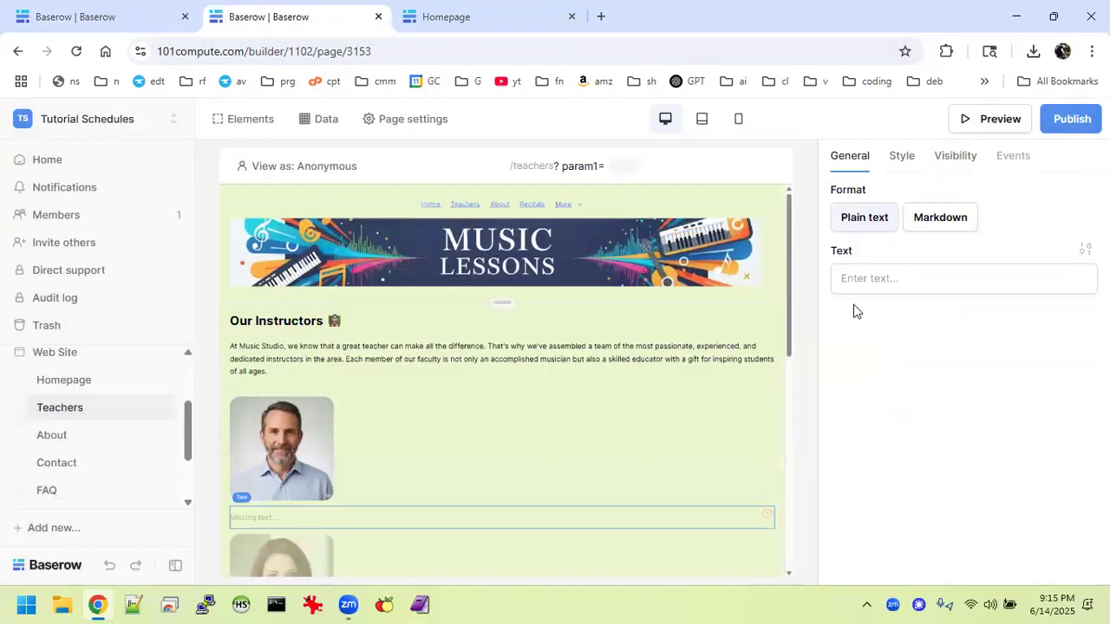
# Set the new element's text to "Name:" followed by the Name field of the List multiple rows data source.
pyautogui.click(896, 279)
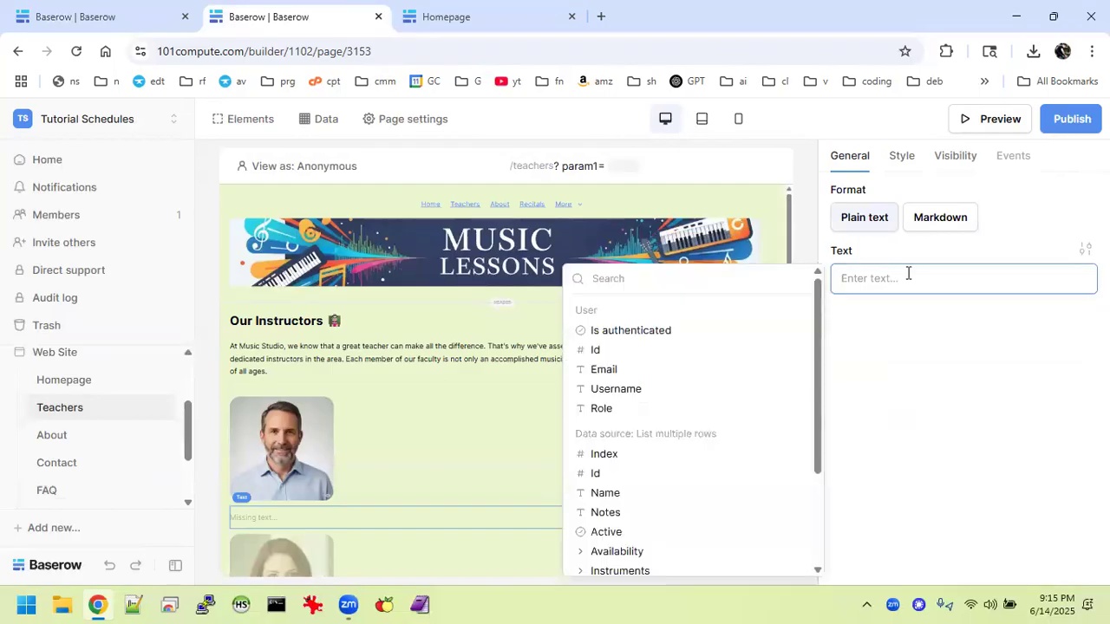
pyautogui.write('N')
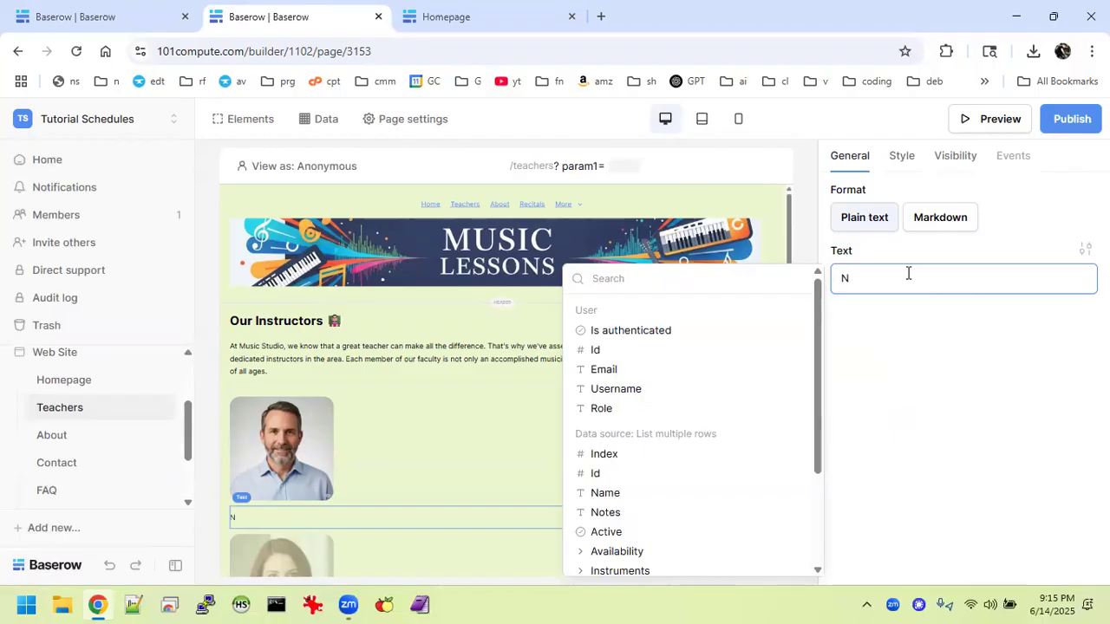
pyautogui.write('ame:')
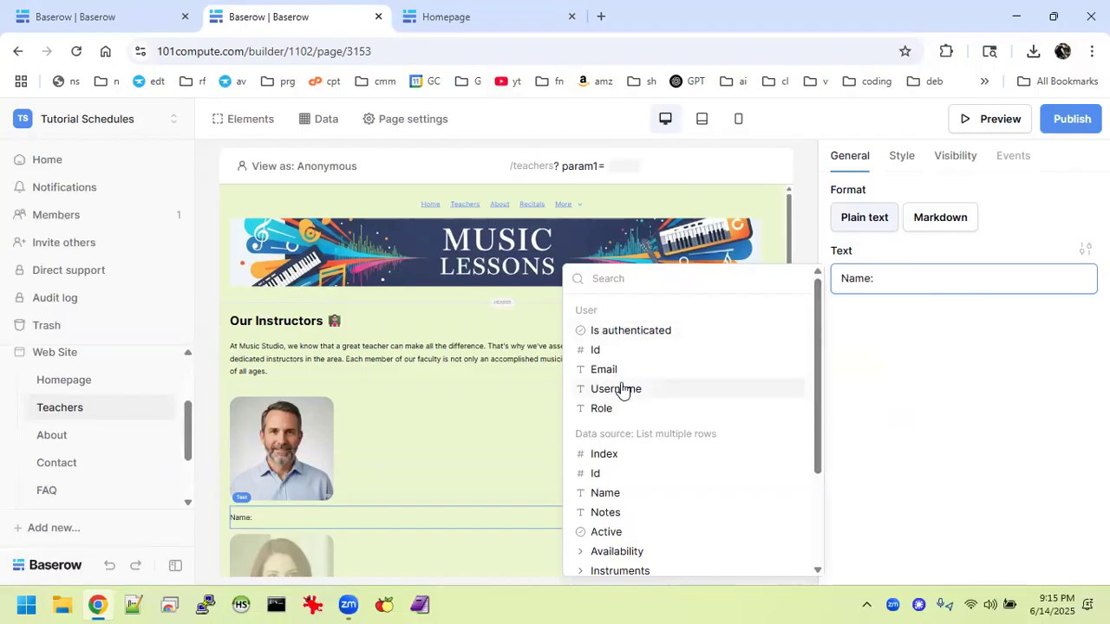
pyautogui.scroll(-1, 464, 432)
pyautogui.scroll(-3, 464, 432)
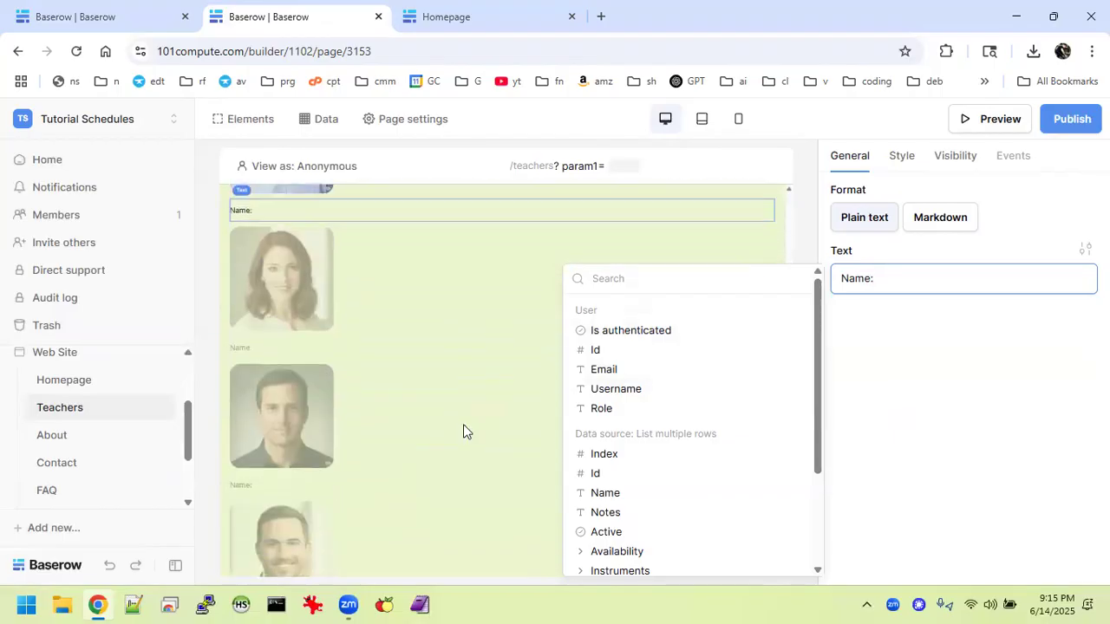
pyautogui.scroll(3, 464, 424)
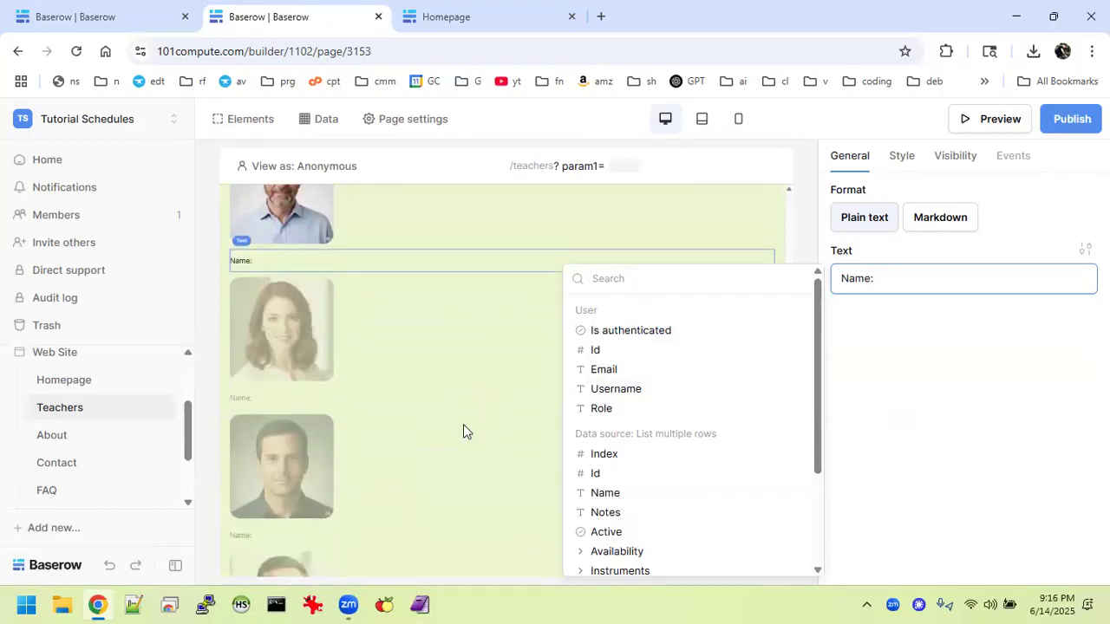
pyautogui.scroll(1, 463, 424)
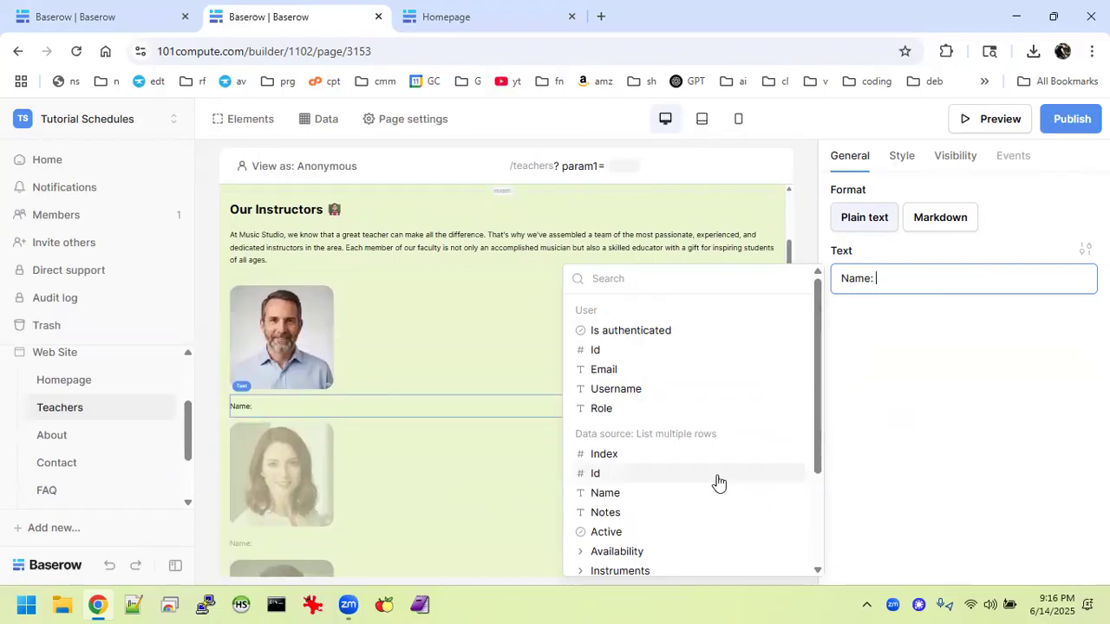
pyautogui.scroll(-2, 634, 483)
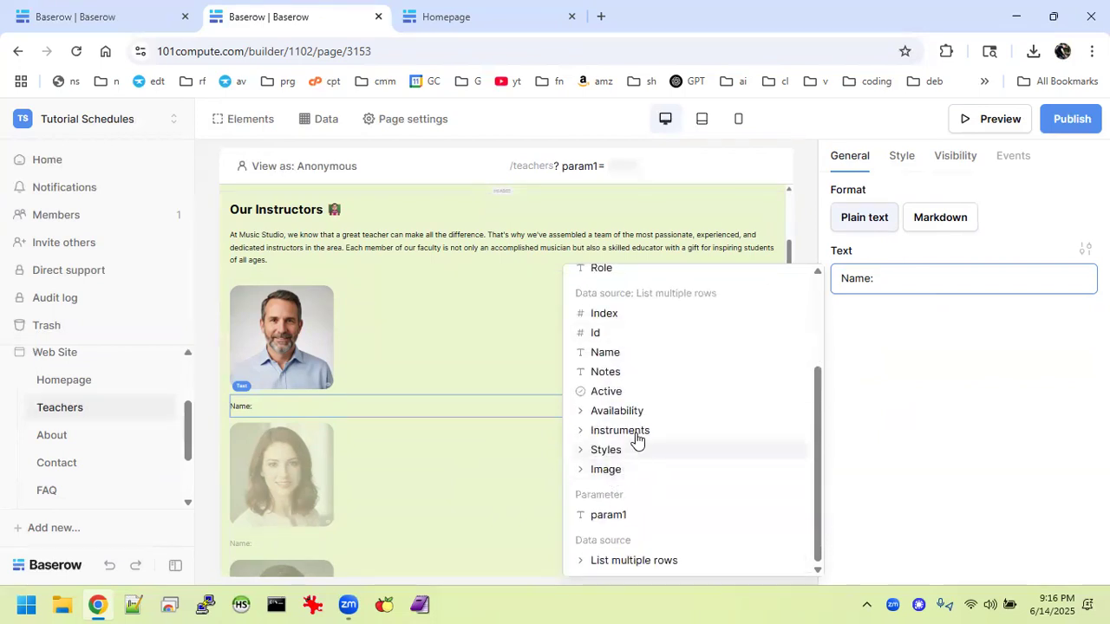
pyautogui.click(605, 353)
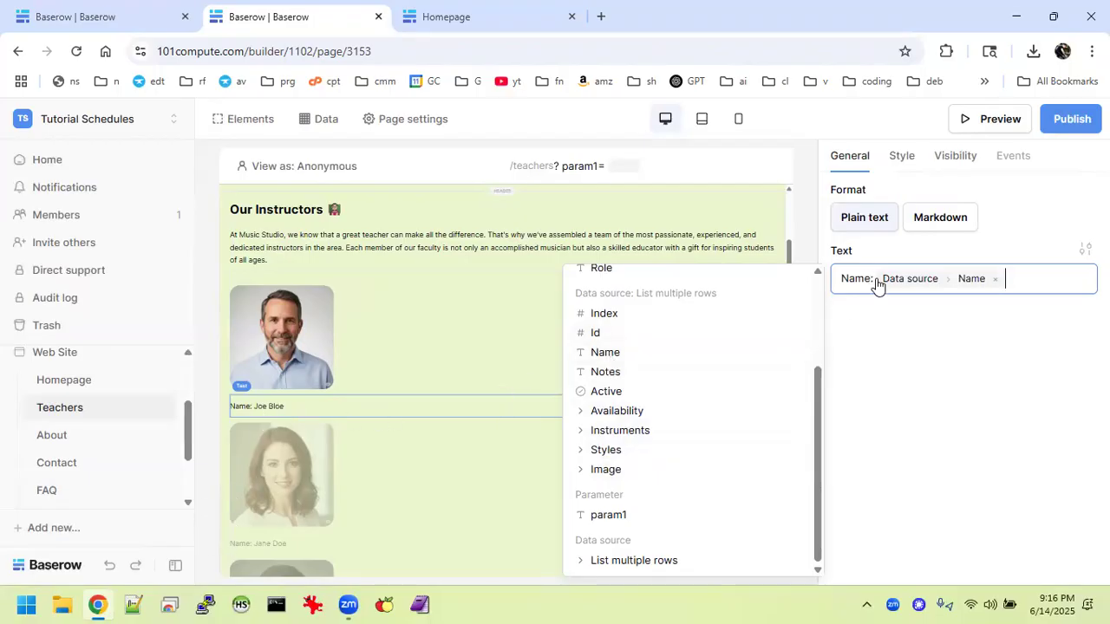
# Switch the name text to Markdown format and replace the "Name:" prefix with the heading marker "##".
pyautogui.click(945, 218)
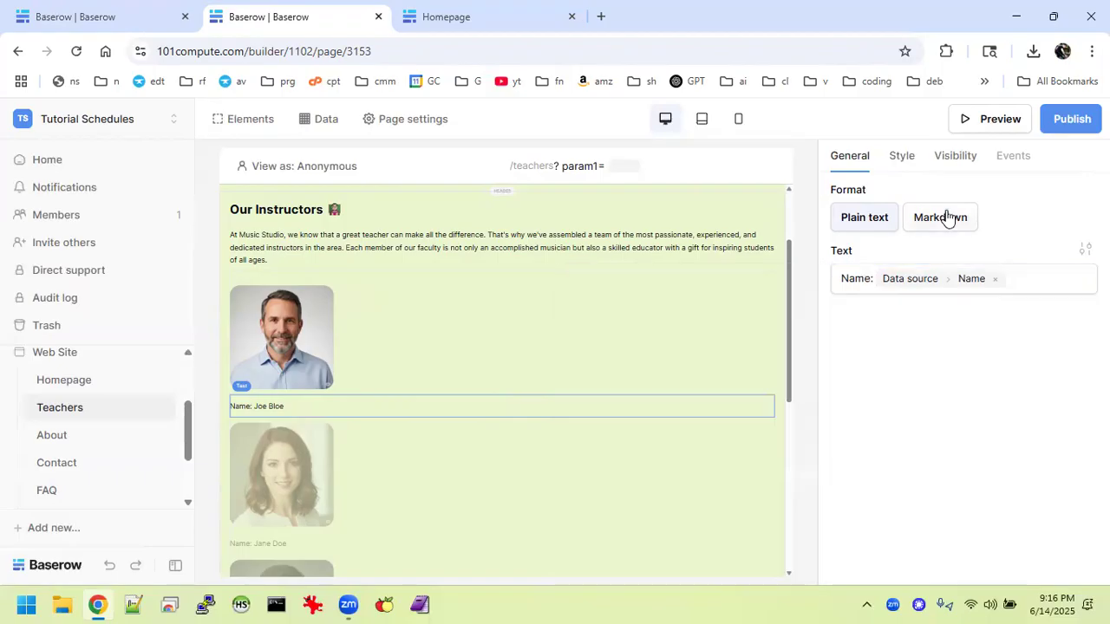
pyautogui.click(870, 278)
pyautogui.press('BackSpace')
pyautogui.press('BackSpace')
pyautogui.press('BackSpace')
pyautogui.press('BackSpace')
pyautogui.press('BackSpace')
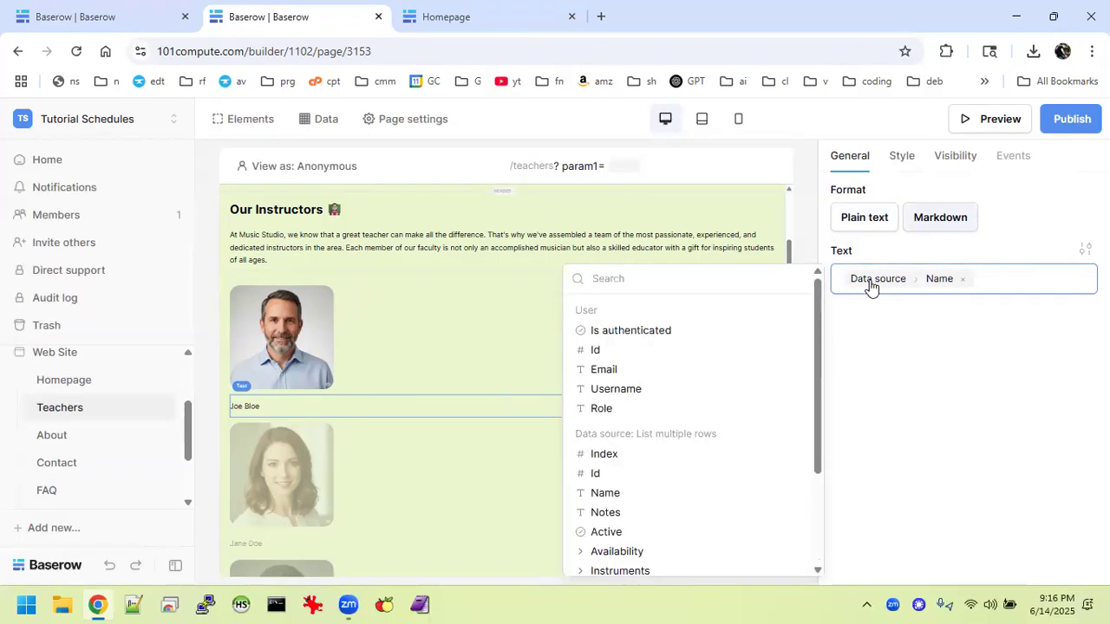
pyautogui.write('##')
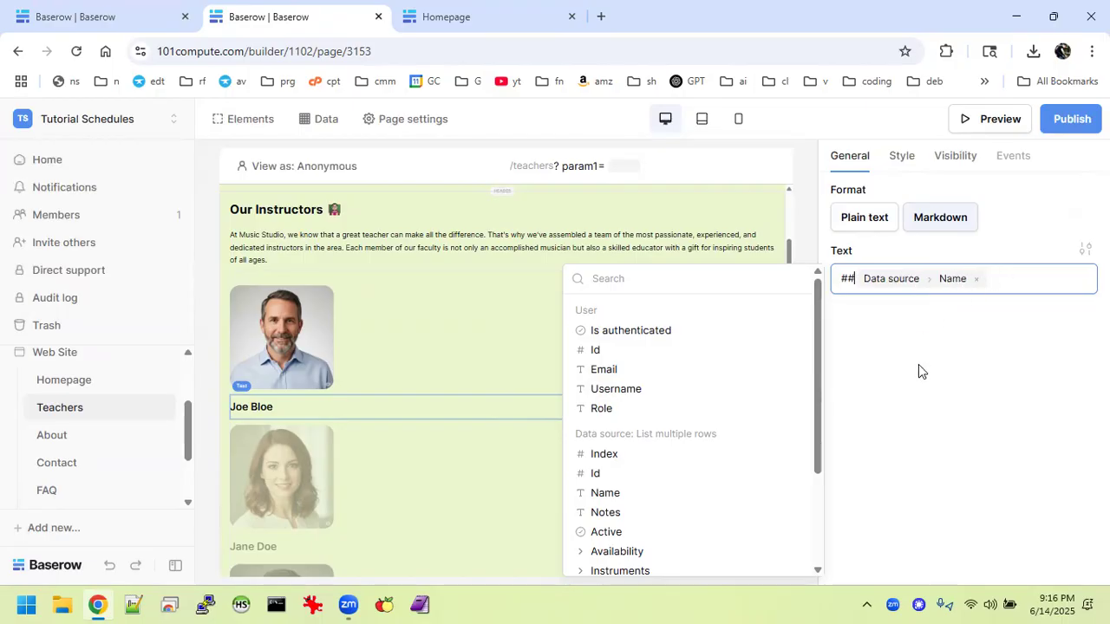
pyautogui.click(933, 426)
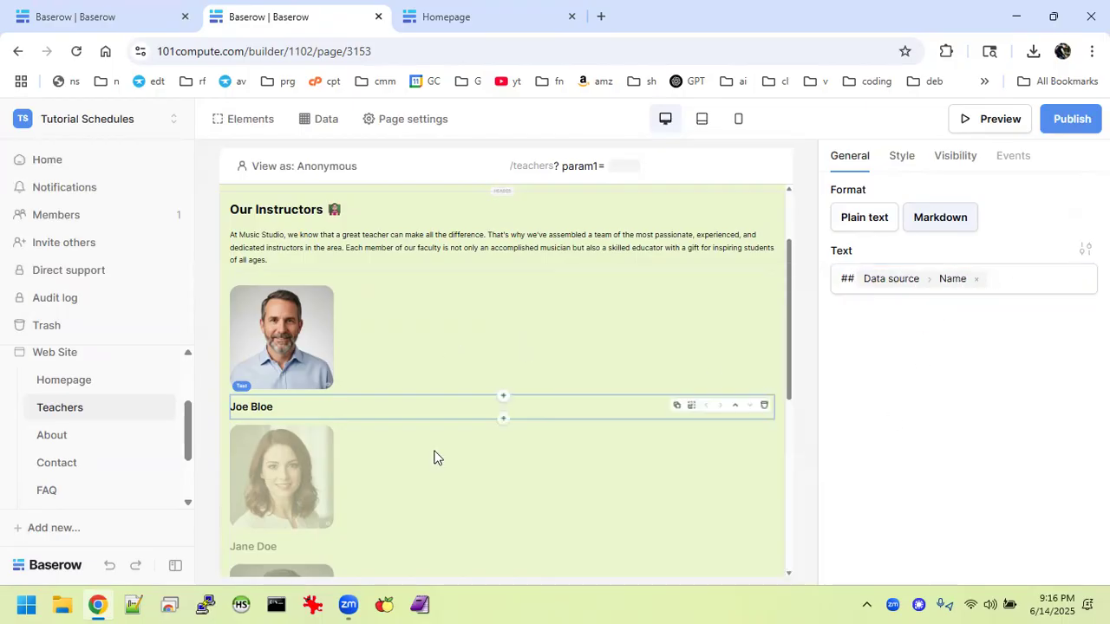
# Add another Text element below the teacher's name, and inspect the instruments, styles and notes elements on the reference site's Teachers page.
pyautogui.click(502, 423)
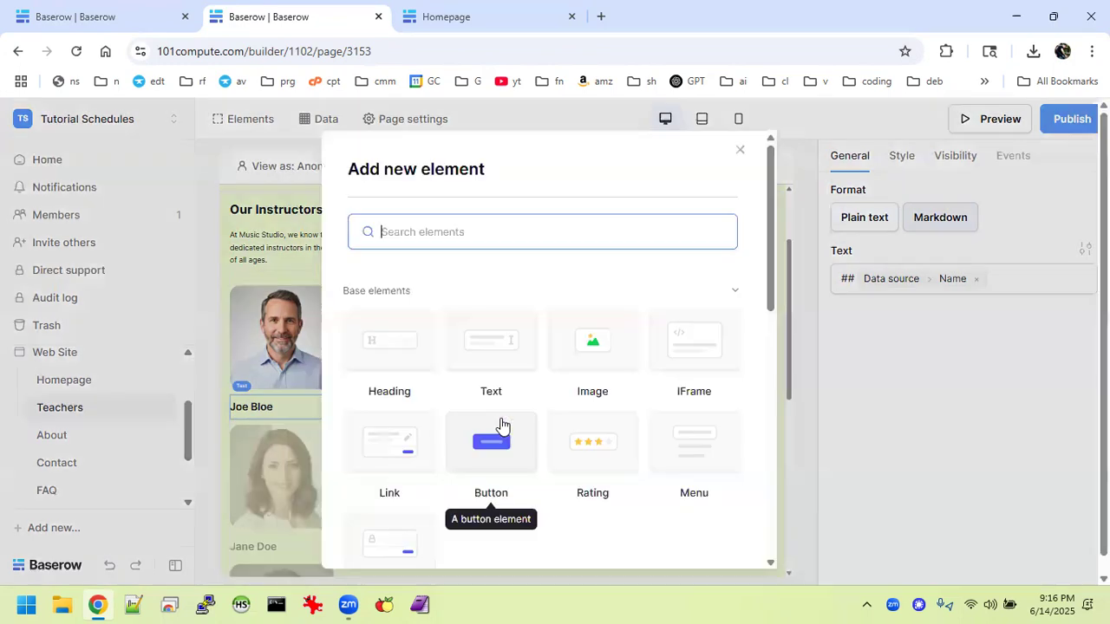
pyautogui.click(521, 330)
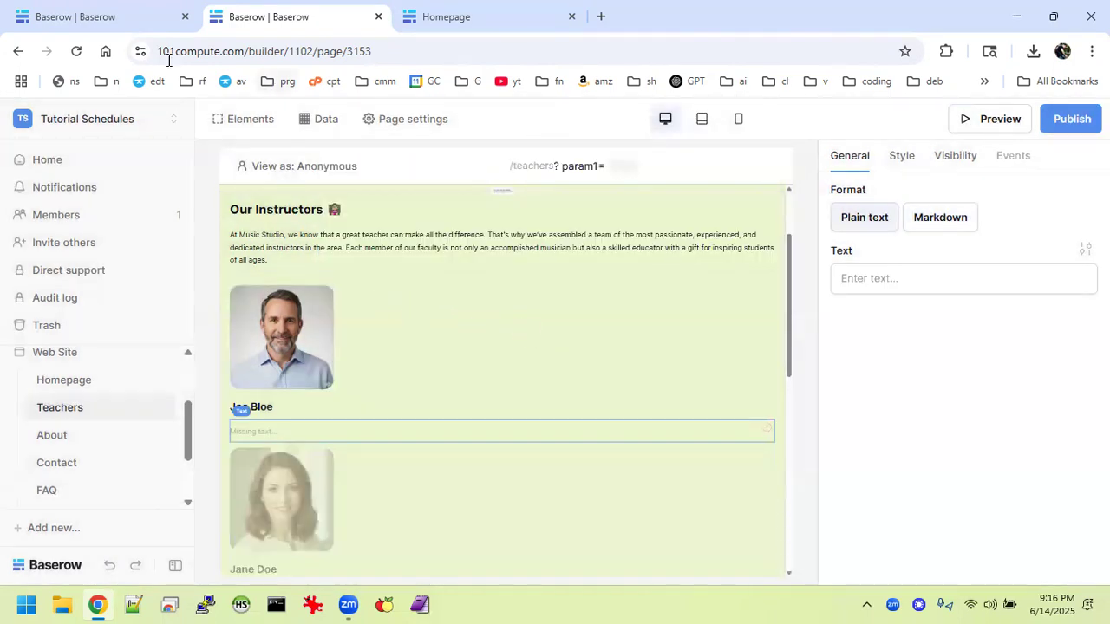
pyautogui.click(113, 20)
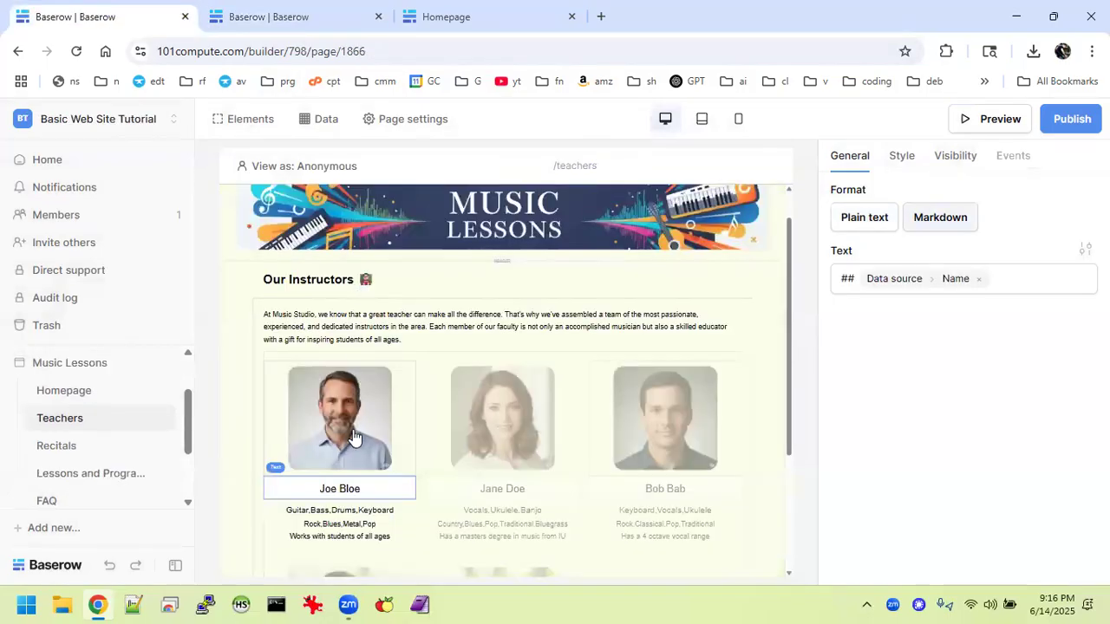
pyautogui.click(350, 512)
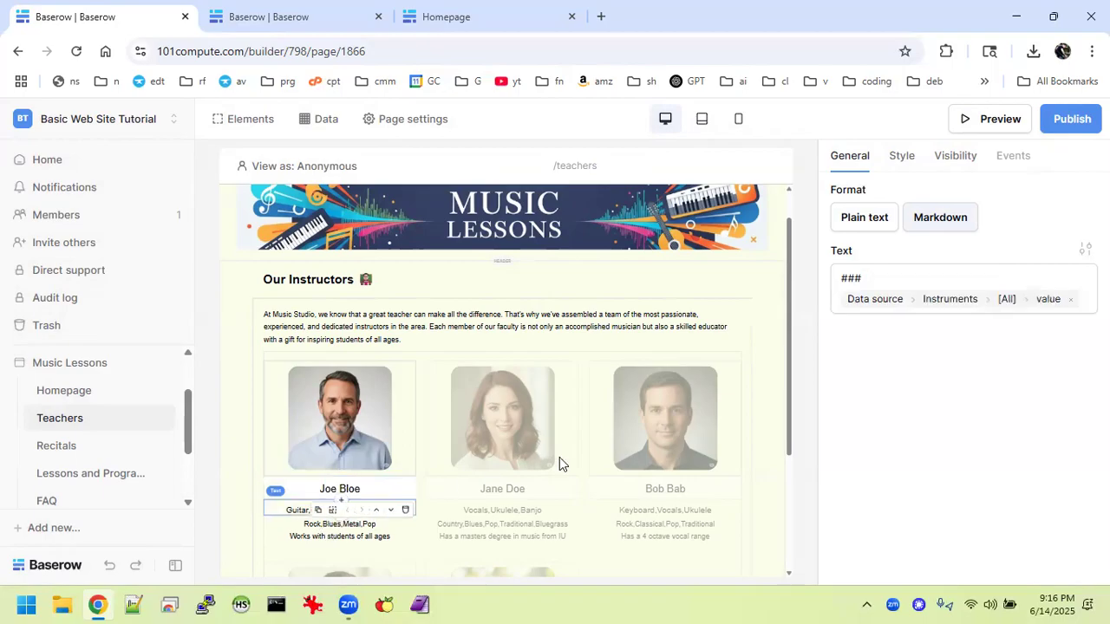
pyautogui.click(345, 525)
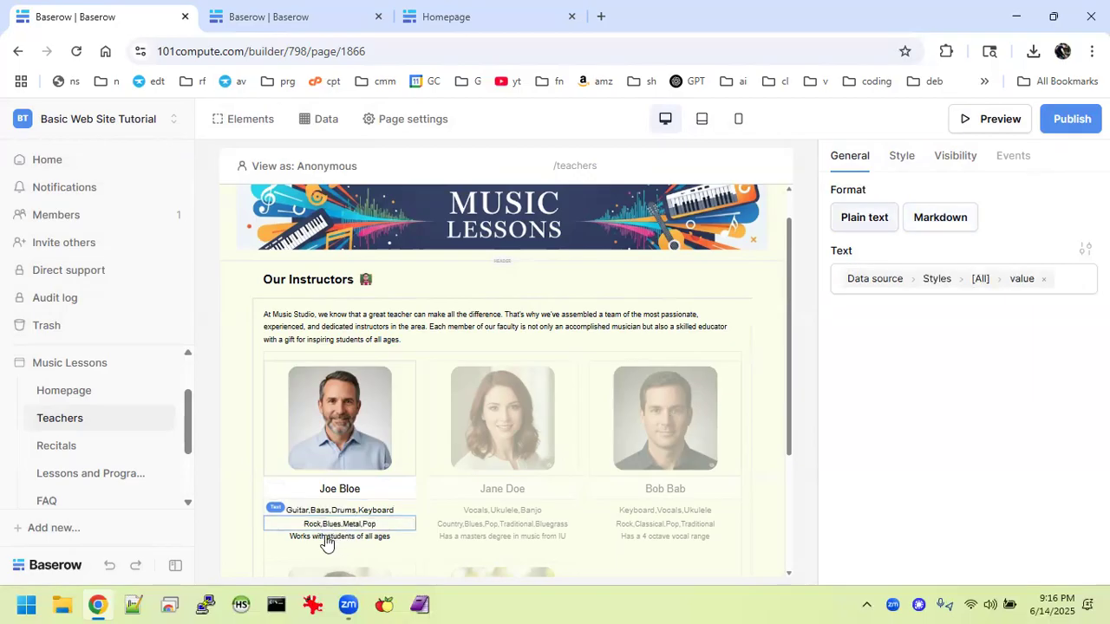
pyautogui.click(326, 537)
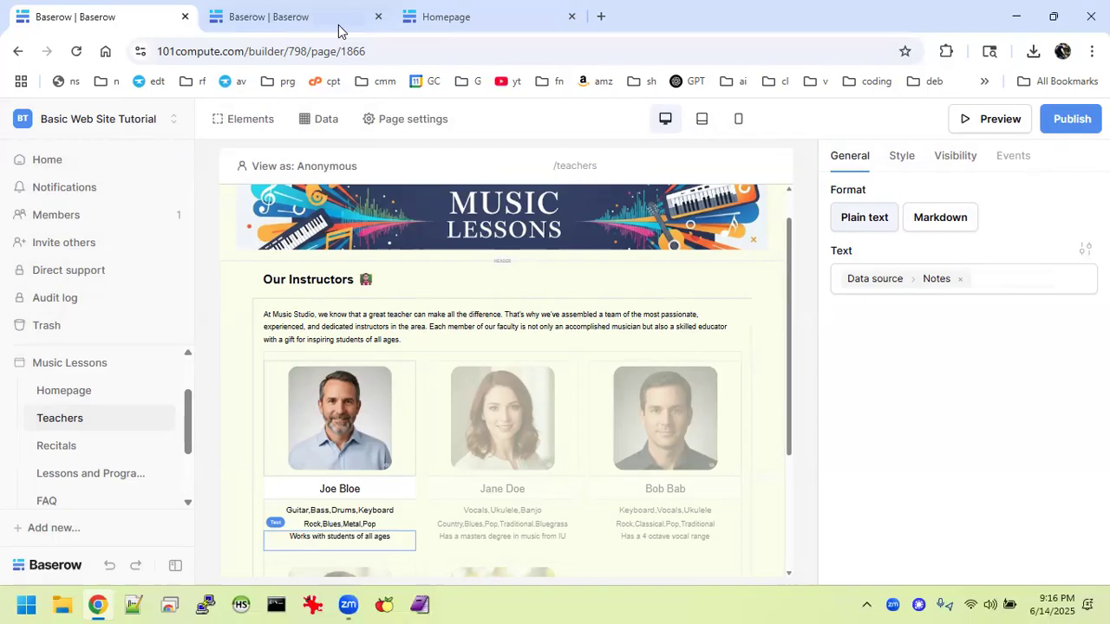
# Back in the Tutorial Schedules site, set the new text element to Markdown and bind it to Instruments > [All] > value.
pyautogui.click(301, 30)
pyautogui.moveTo(508, 443)
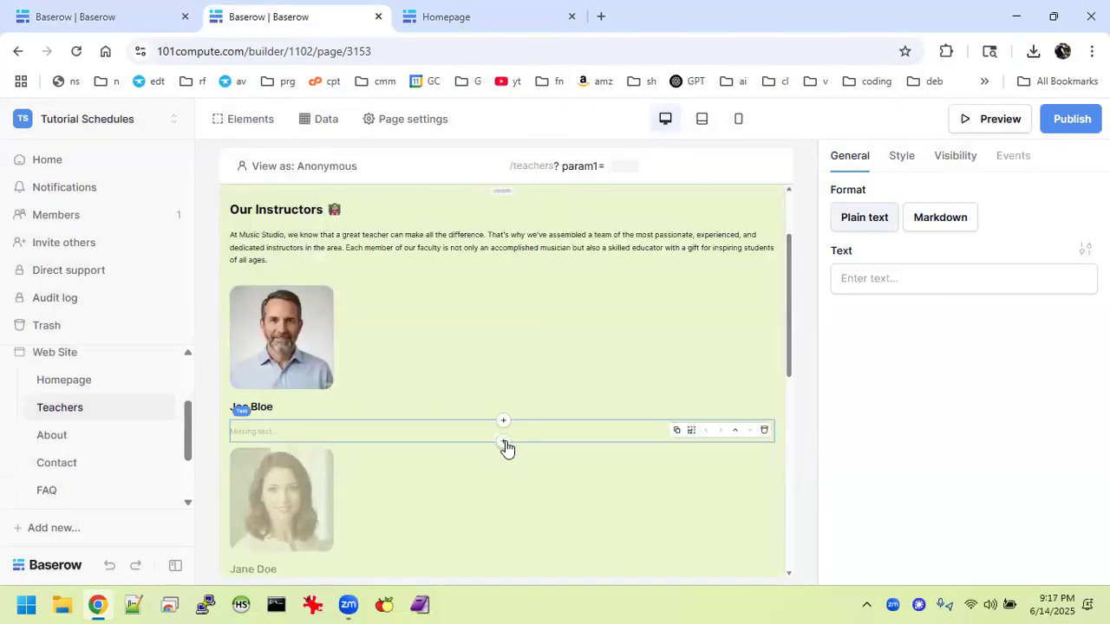
pyautogui.click(878, 278)
pyautogui.click(937, 226)
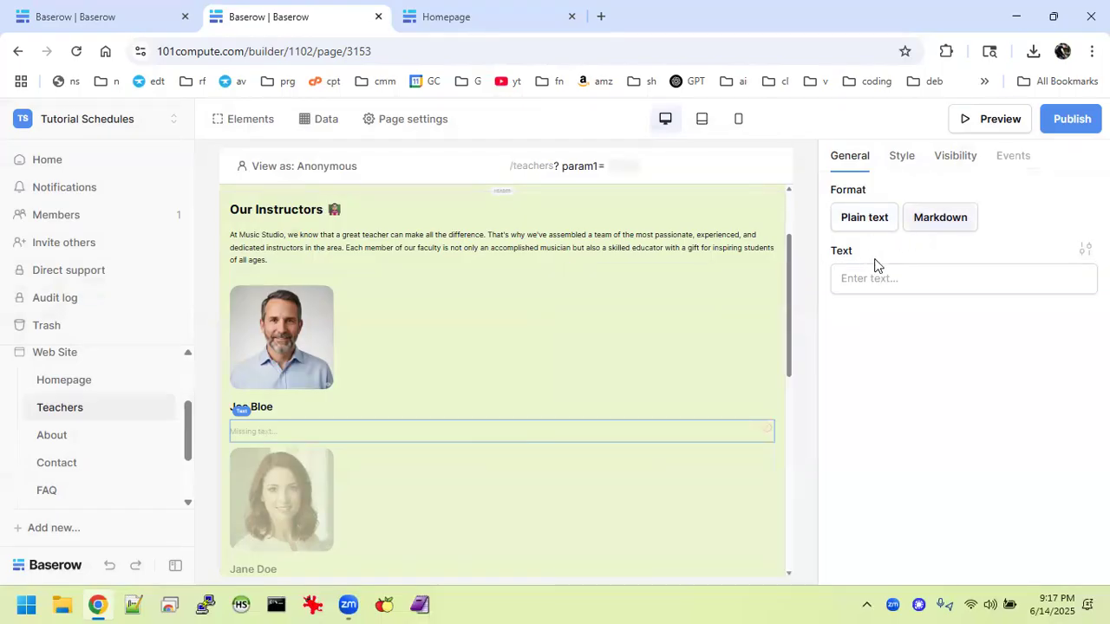
pyautogui.click(885, 279)
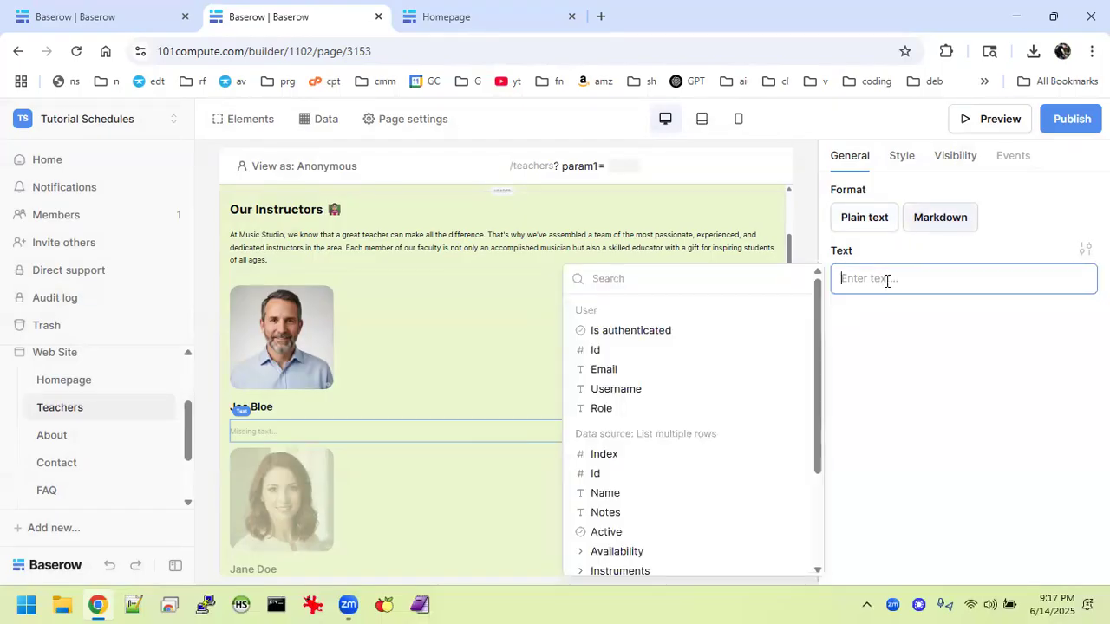
pyautogui.scroll(-1, 689, 402)
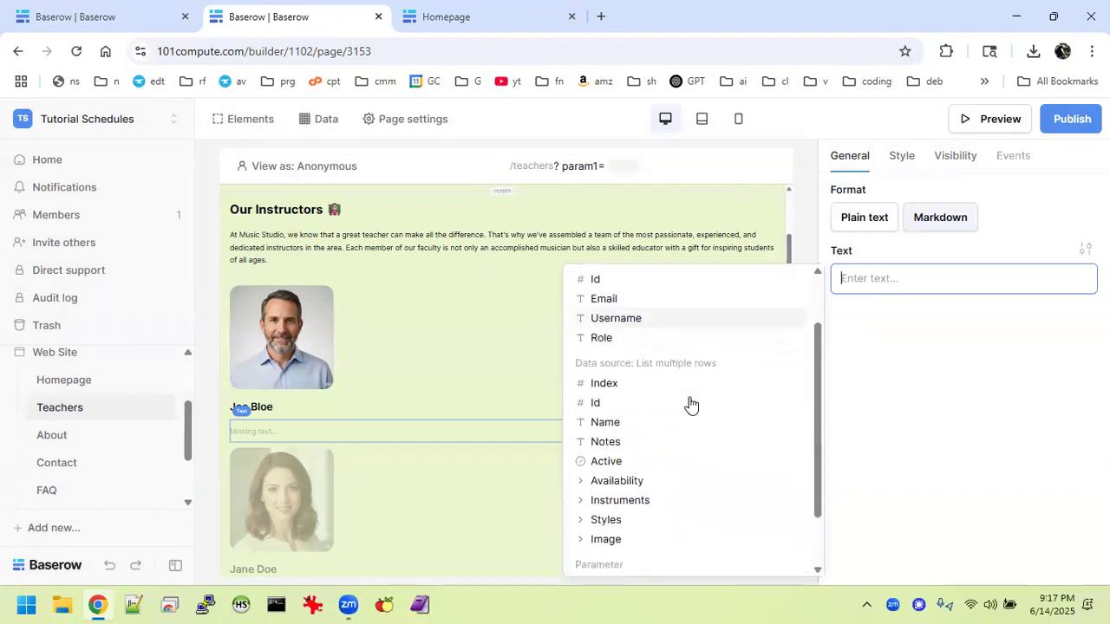
pyautogui.click(613, 496)
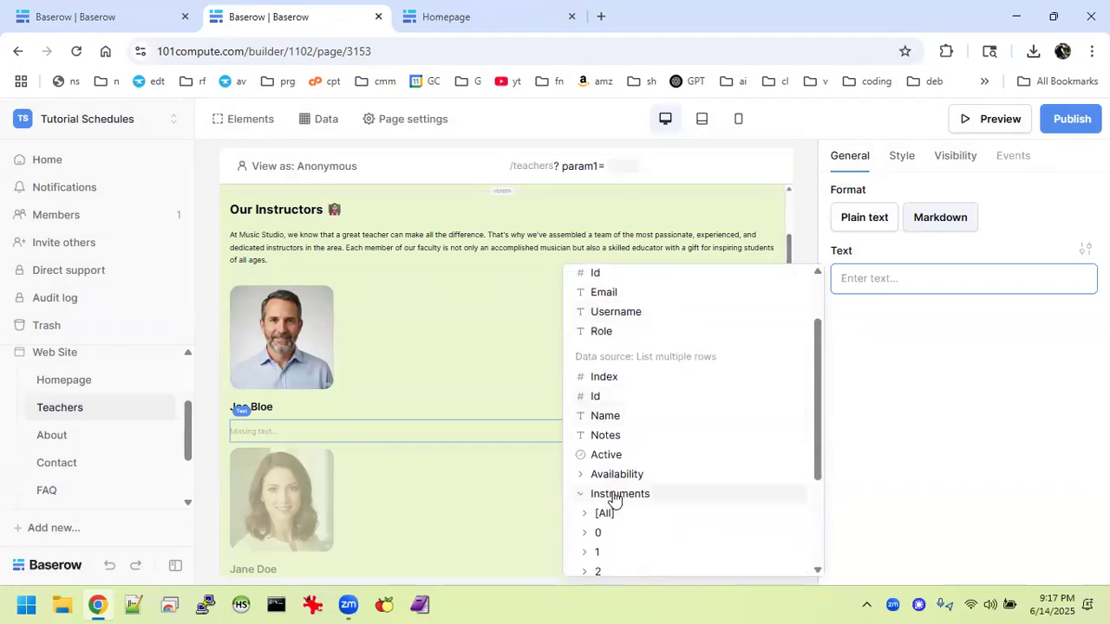
pyautogui.click(607, 511)
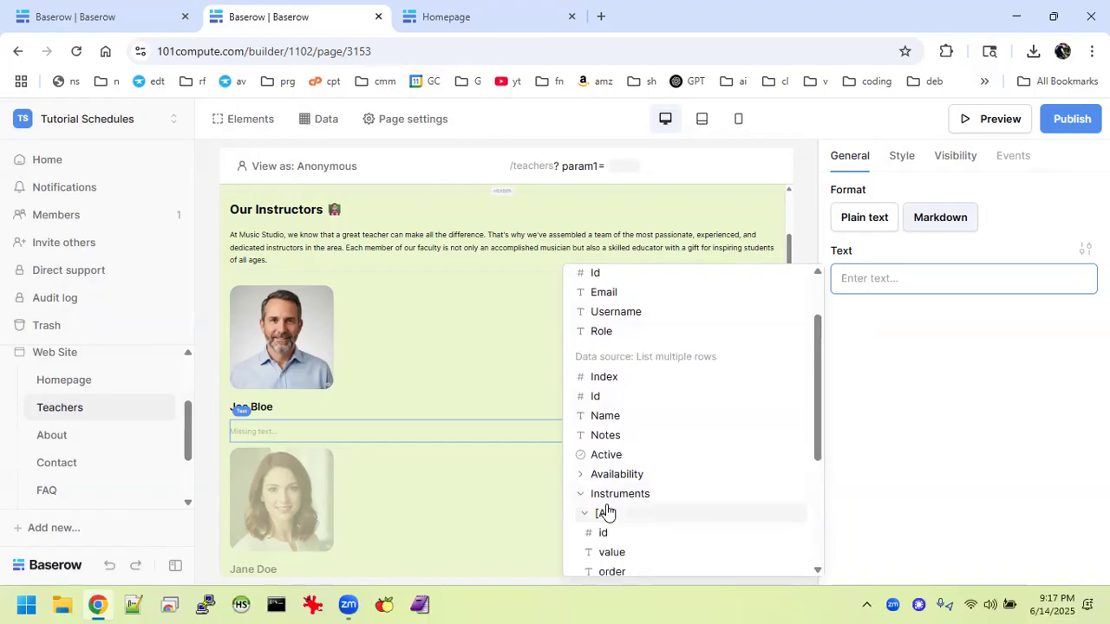
pyautogui.scroll(-3, 607, 510)
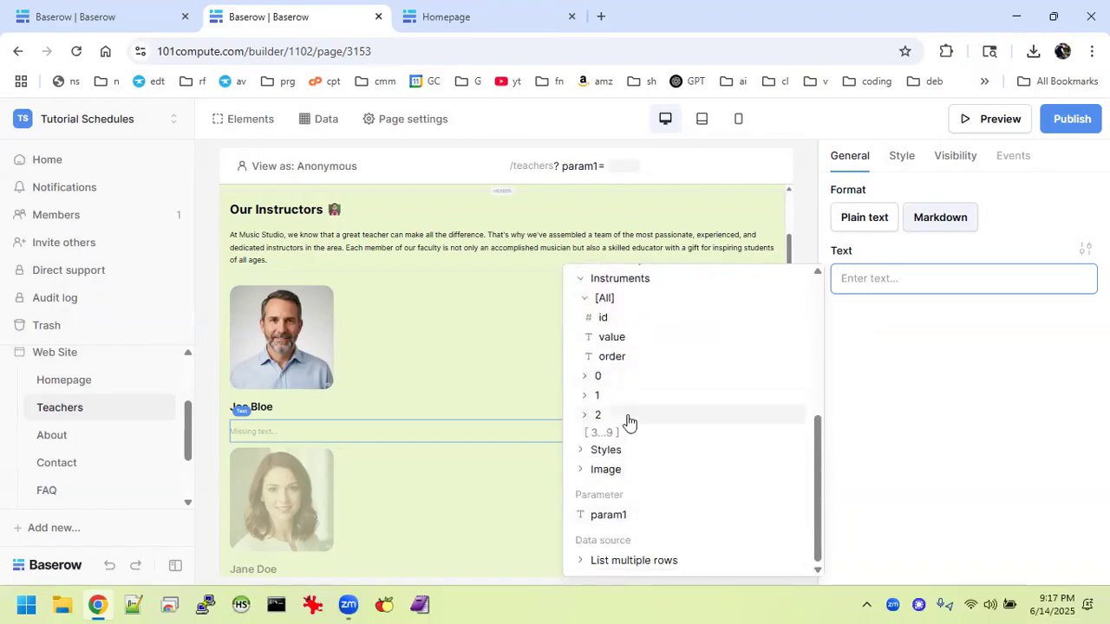
pyautogui.click(618, 342)
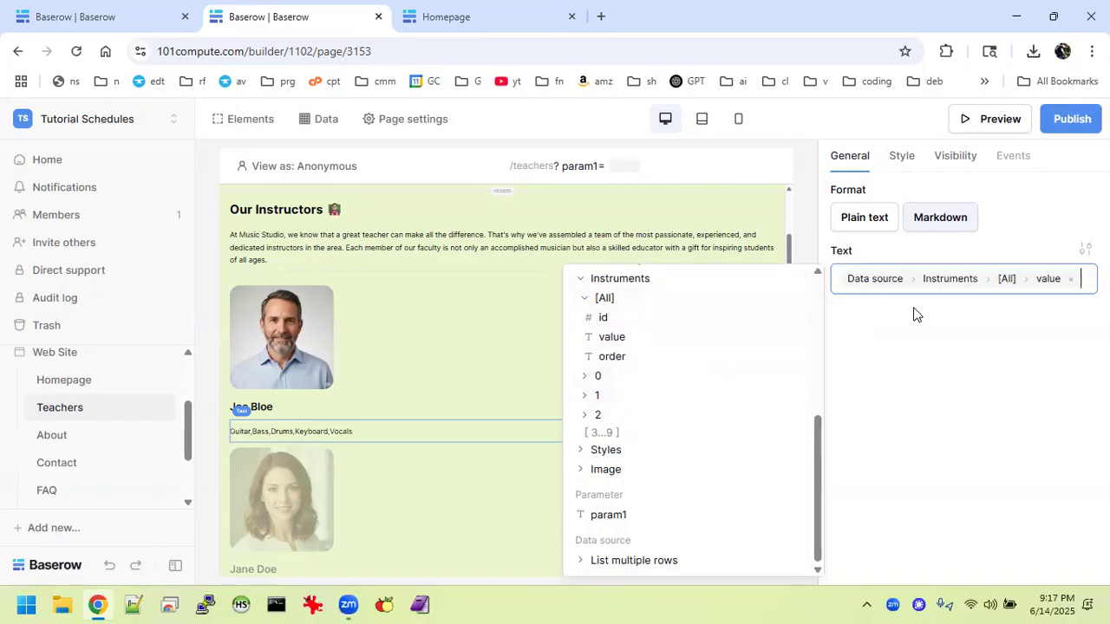
# Add the Styles > [All] > value binding on a new line below the Instruments binding in the text element.
pyautogui.press('Return')
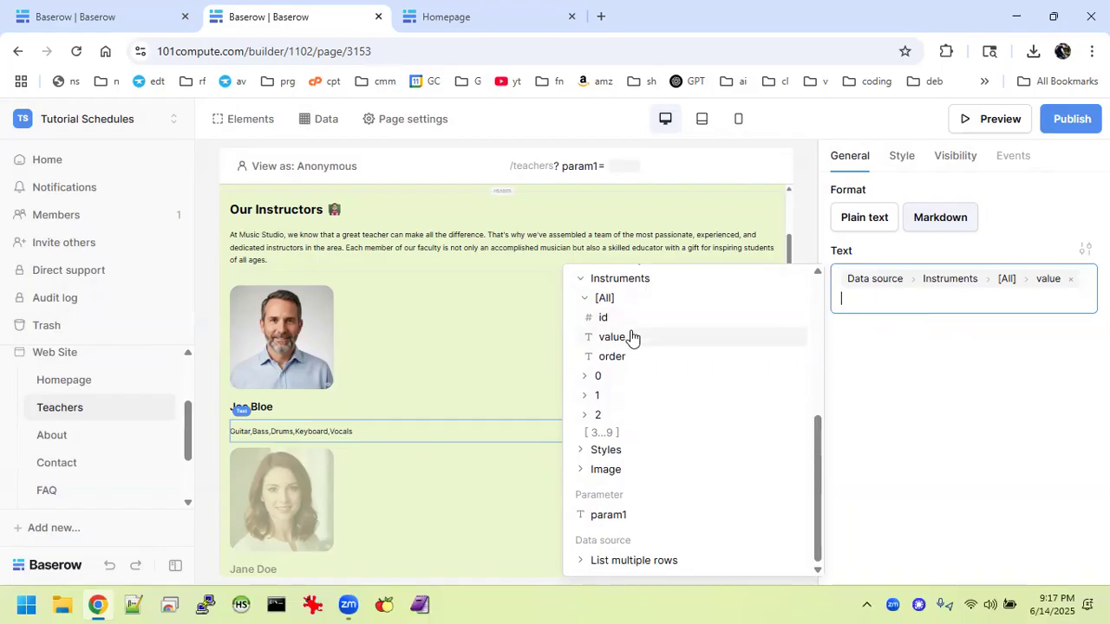
pyautogui.scroll(1, 616, 419)
pyautogui.scroll(3, 617, 419)
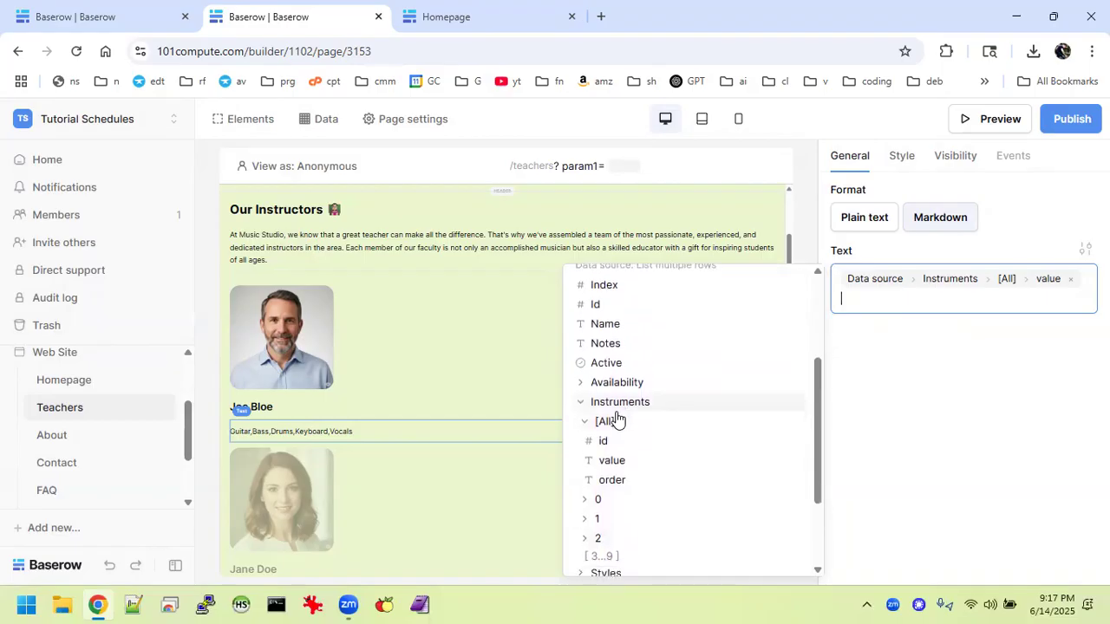
pyautogui.click(579, 410)
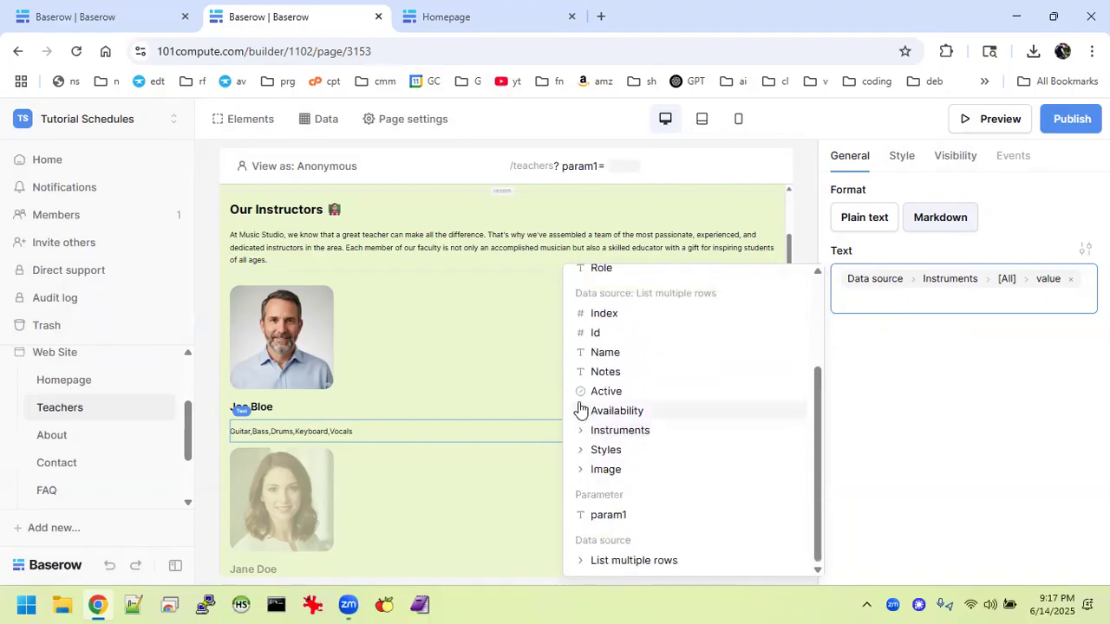
pyautogui.click(602, 450)
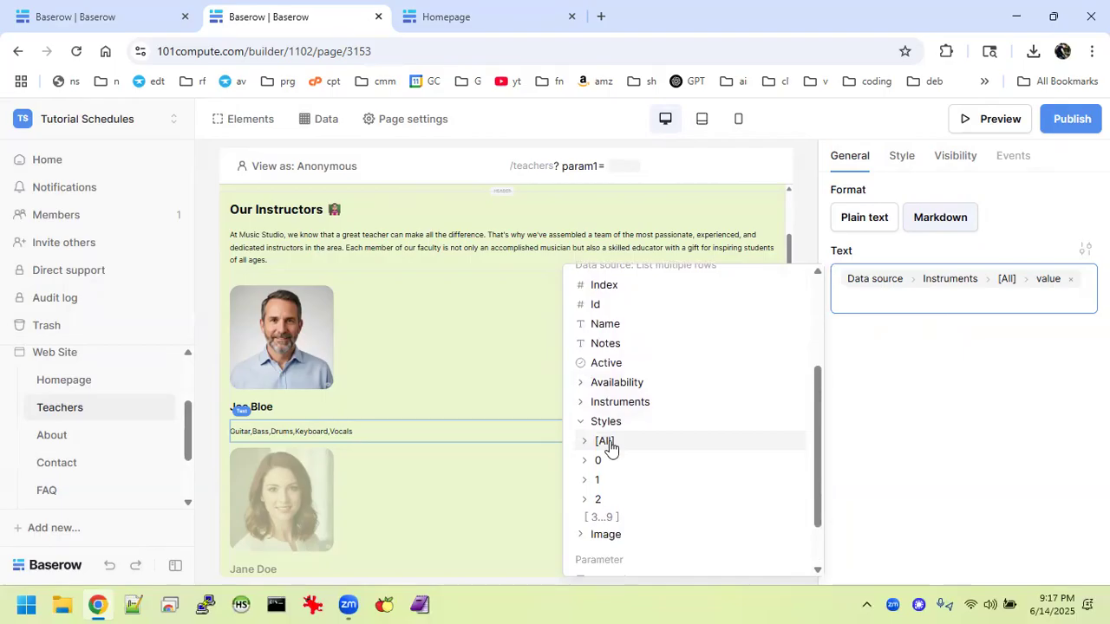
pyautogui.click(611, 444)
pyautogui.click(616, 486)
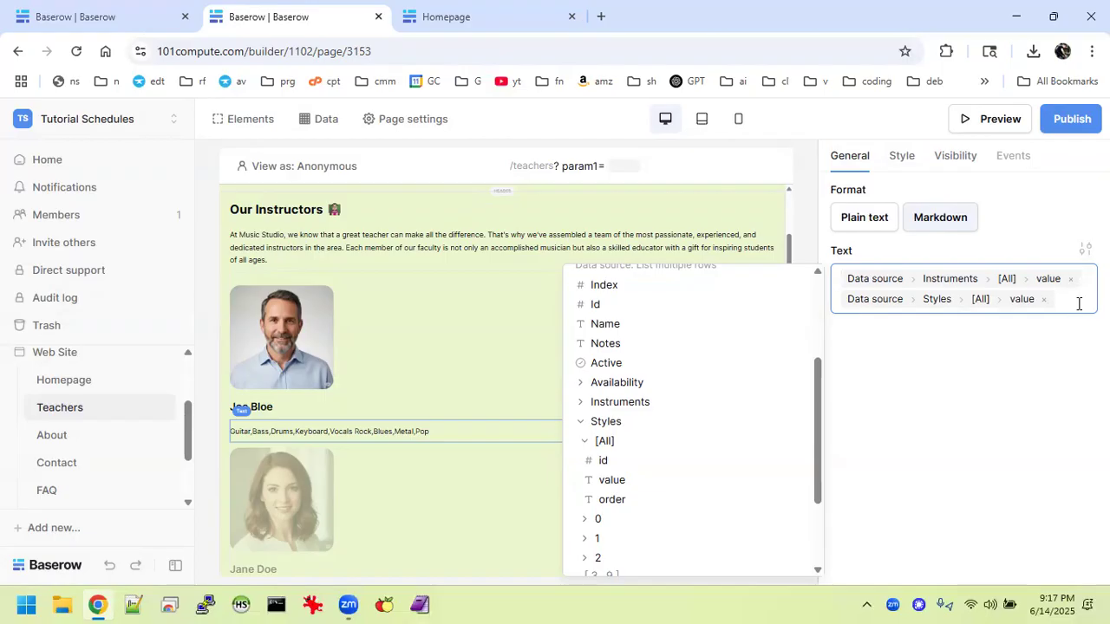
# Prefix both the Instruments and Styles lines with the Markdown heading marker "####".
pyautogui.write('### ')
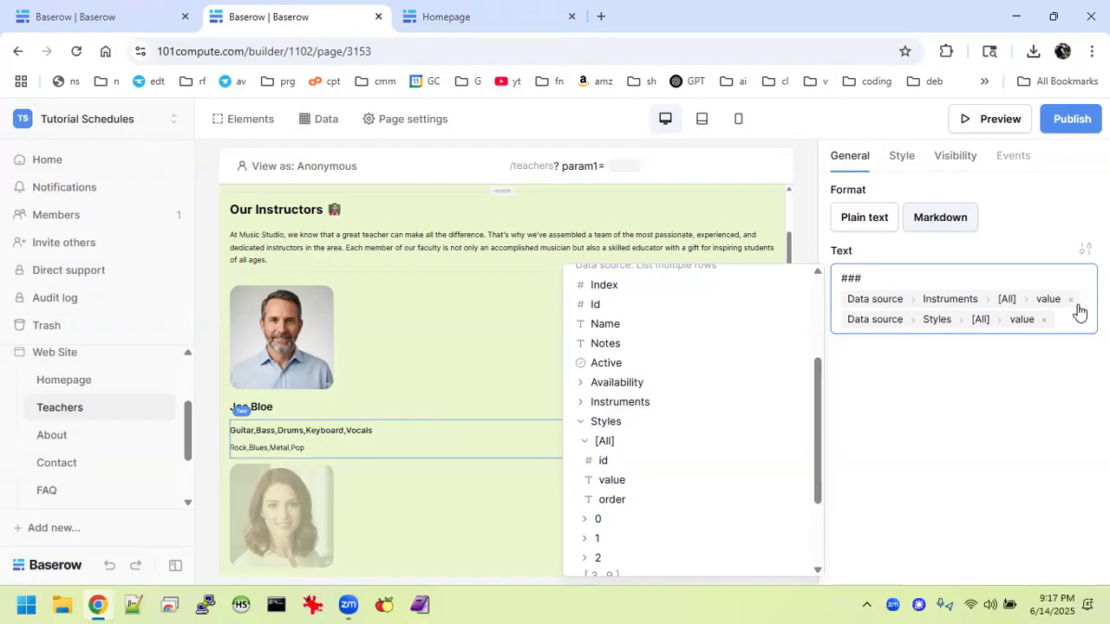
pyautogui.write('#')
pyautogui.click(1078, 306)
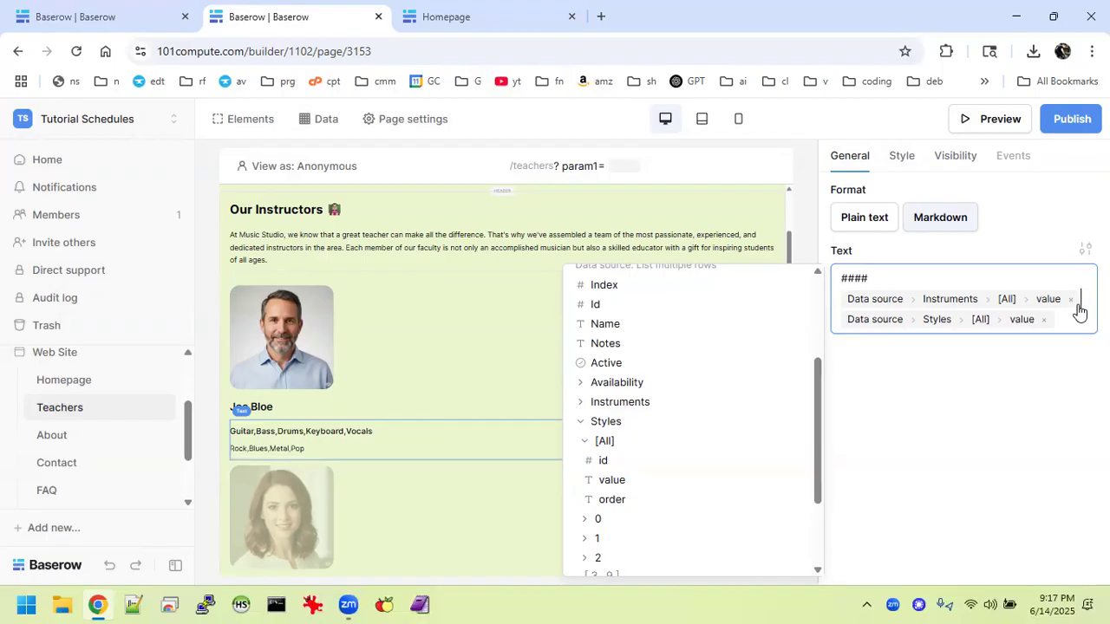
pyautogui.write('###')
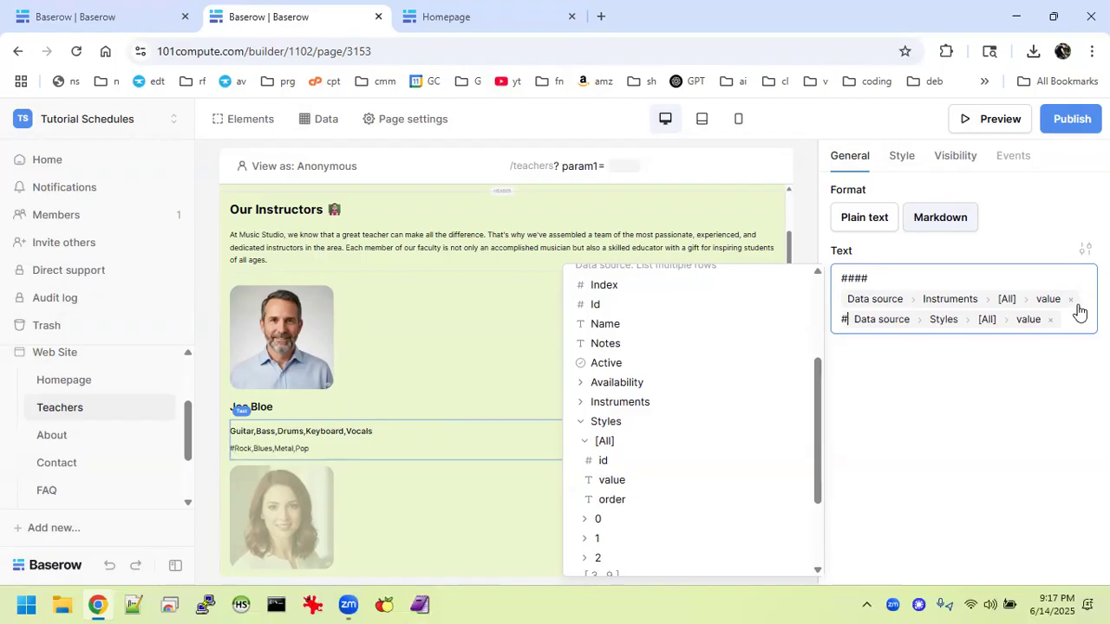
pyautogui.write('#')
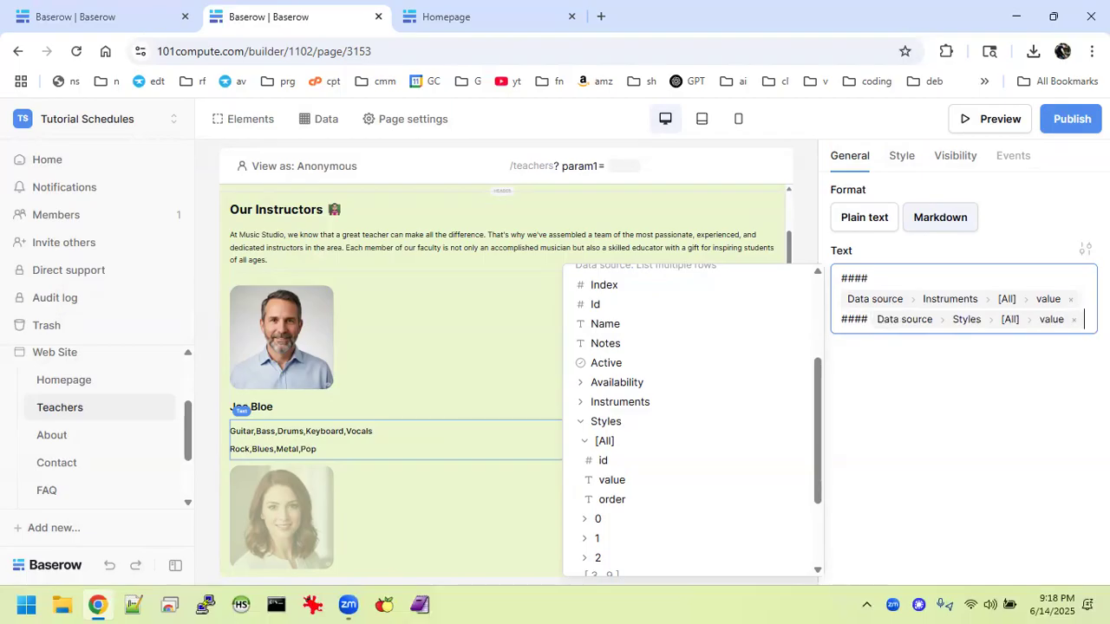
# Start a new line below the Styles binding and collapse the Instruments and Styles field groups in the data list.
pyautogui.press('Return')
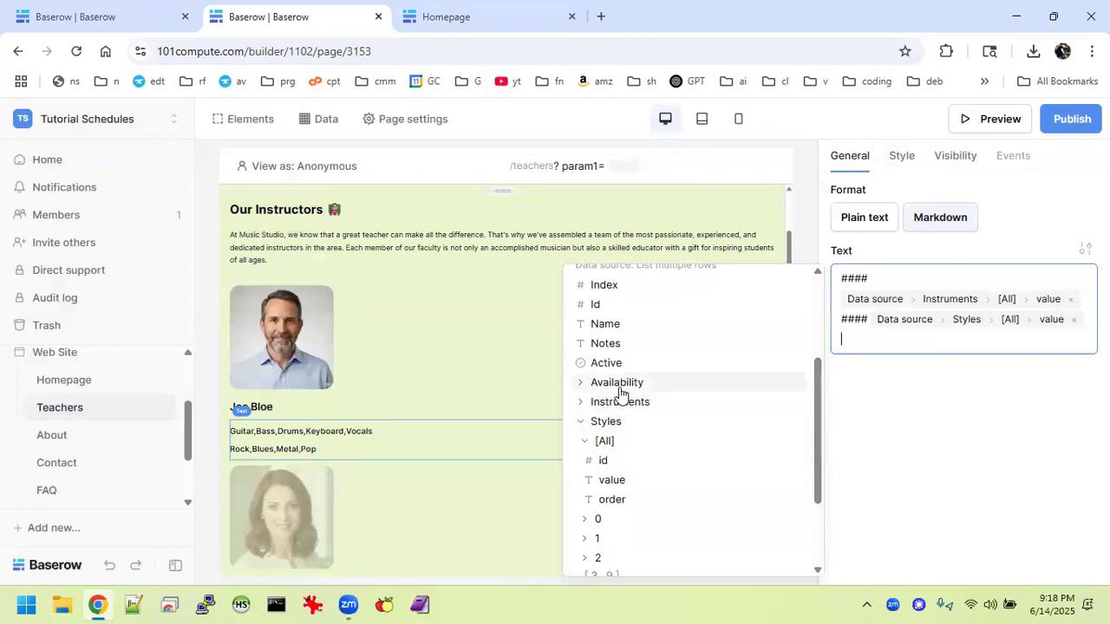
pyautogui.click(580, 403)
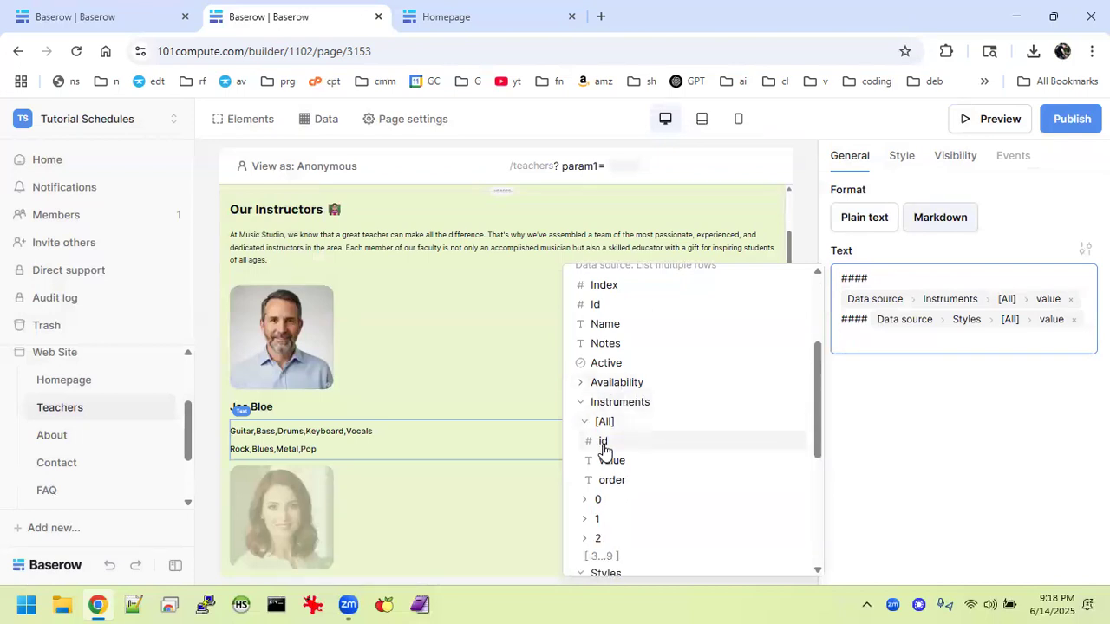
pyautogui.click(579, 406)
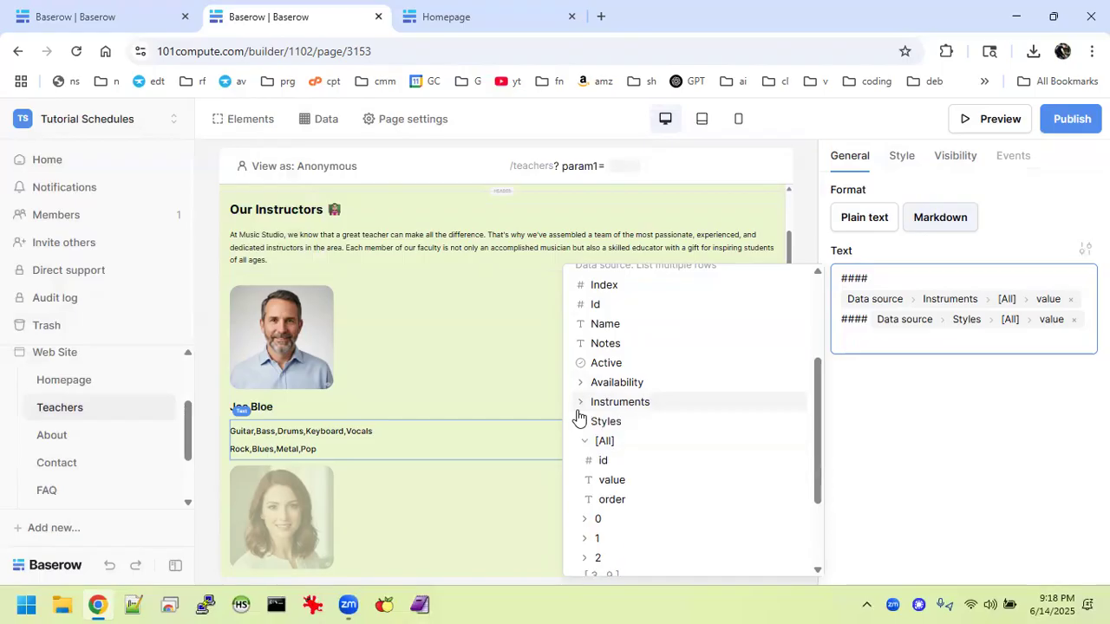
pyautogui.click(581, 424)
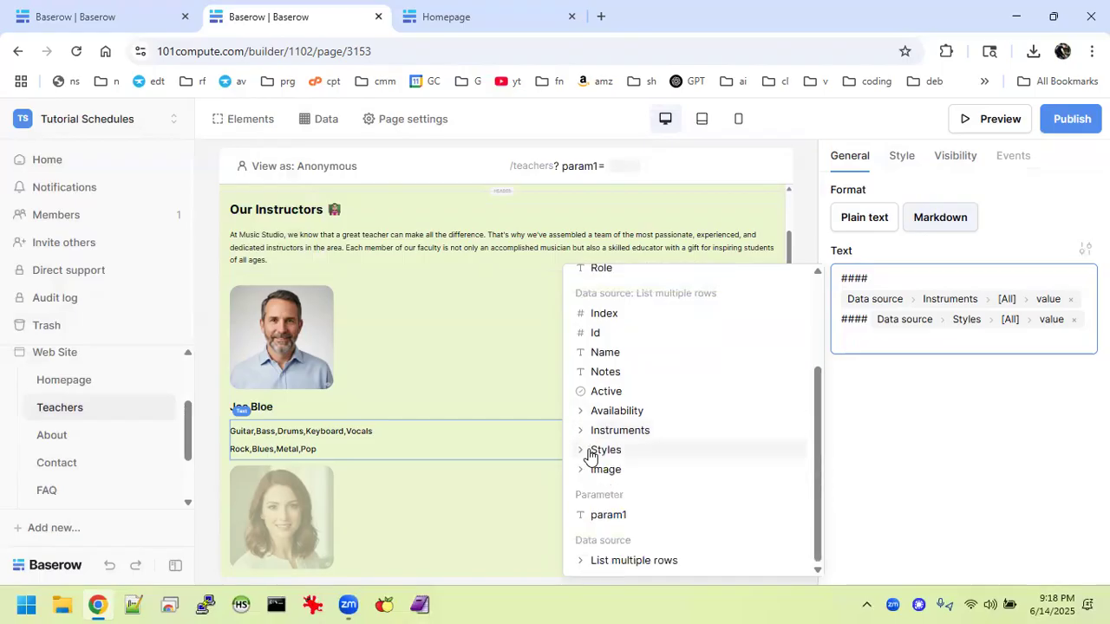
# Add the Notes field below Styles in the instructor details text and centre the element's body text with a theme override.
pyautogui.click(622, 374)
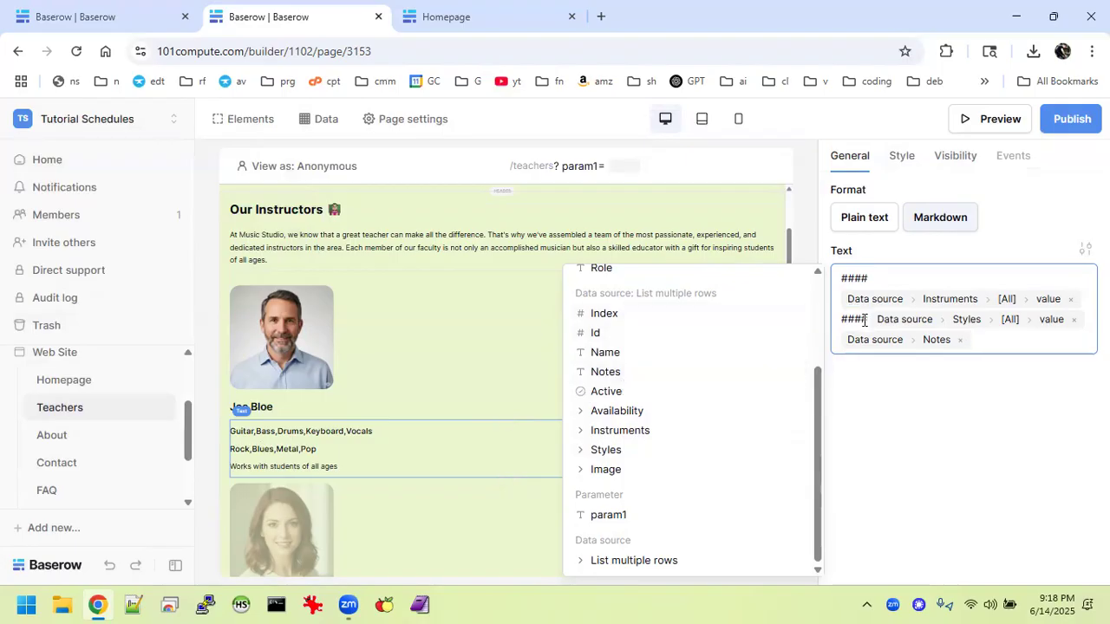
pyautogui.click(1081, 251)
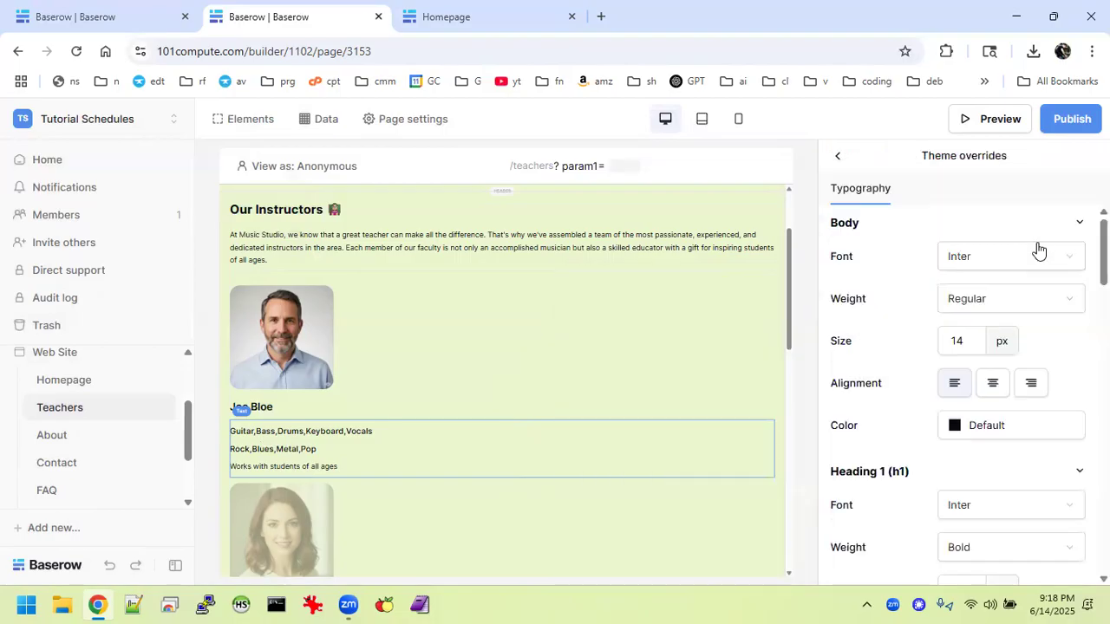
pyautogui.click(993, 383)
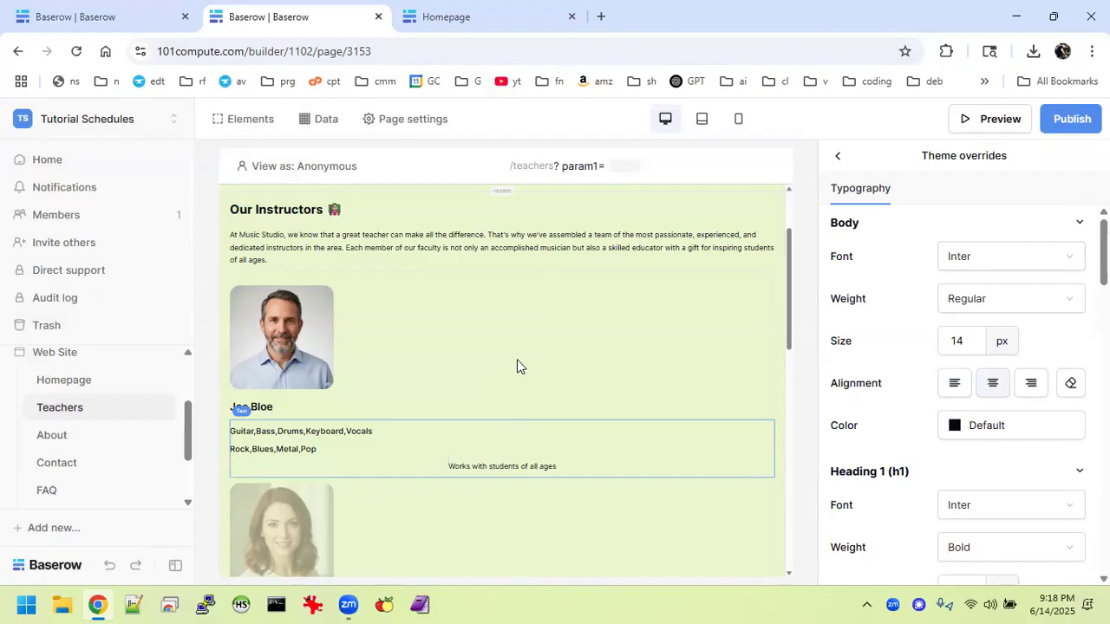
# Remove the #### heading marker before Styles in the instructor details text and separate the Styles and Notes values with line breaks.
pyautogui.click(305, 450)
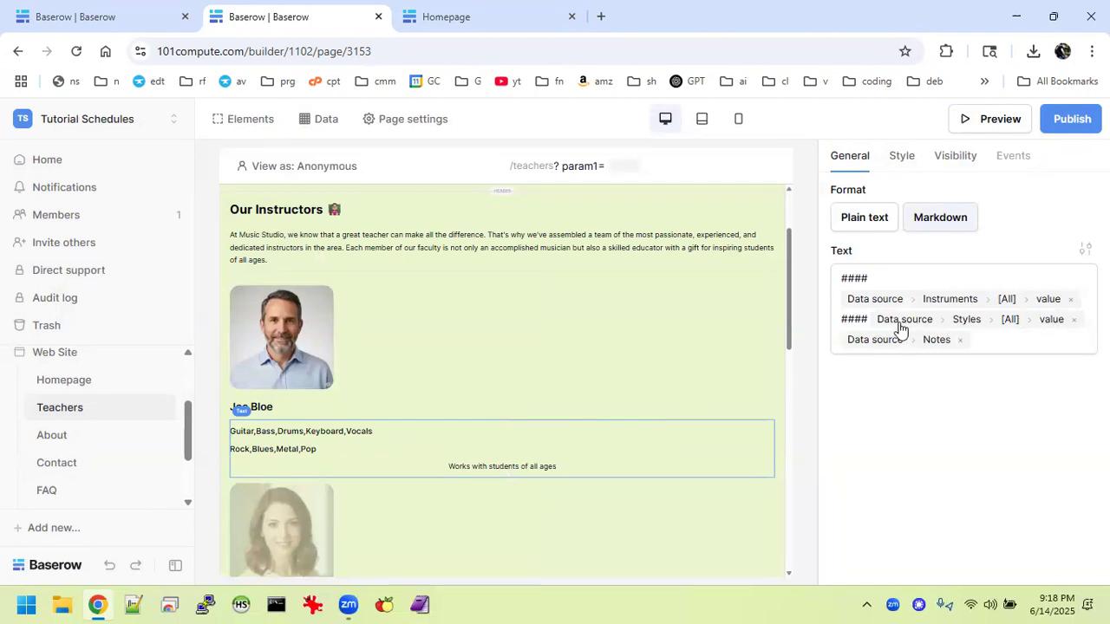
pyautogui.click(870, 317)
pyautogui.press('BackSpace')
pyautogui.press('BackSpace')
pyautogui.press('BackSpace')
pyautogui.press('BackSpace')
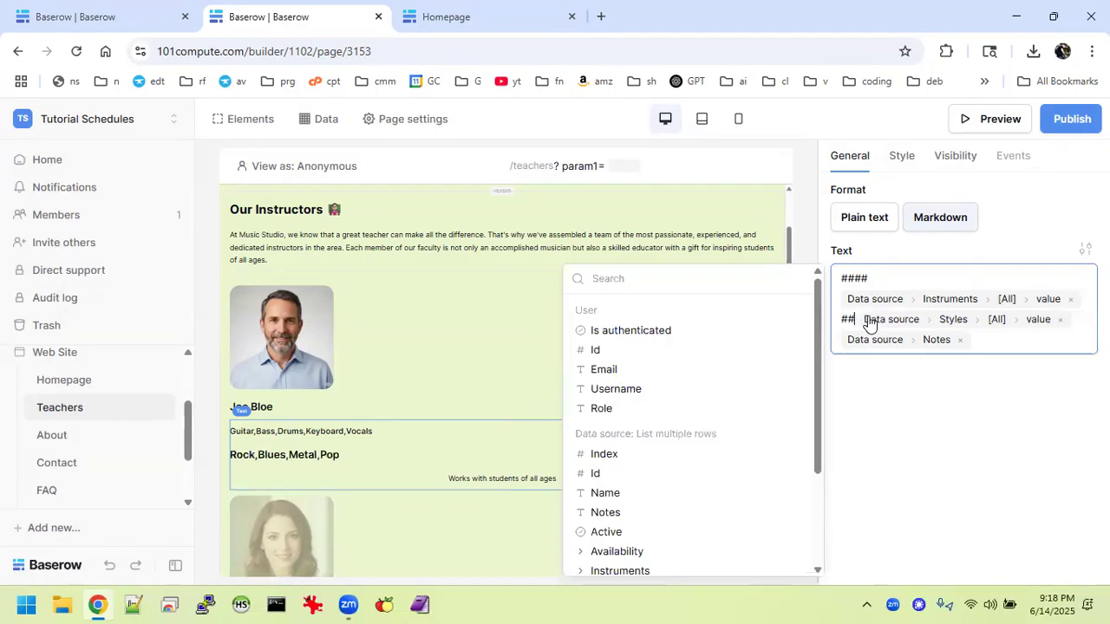
pyautogui.press('BackSpace')
pyautogui.press('BackSpace')
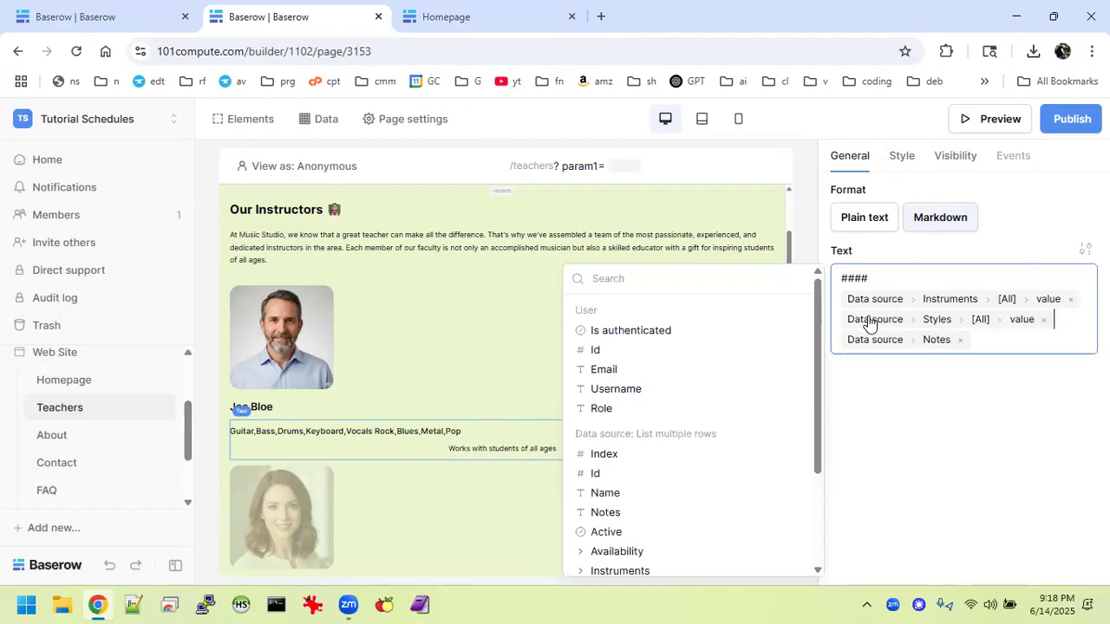
pyautogui.press('Return')
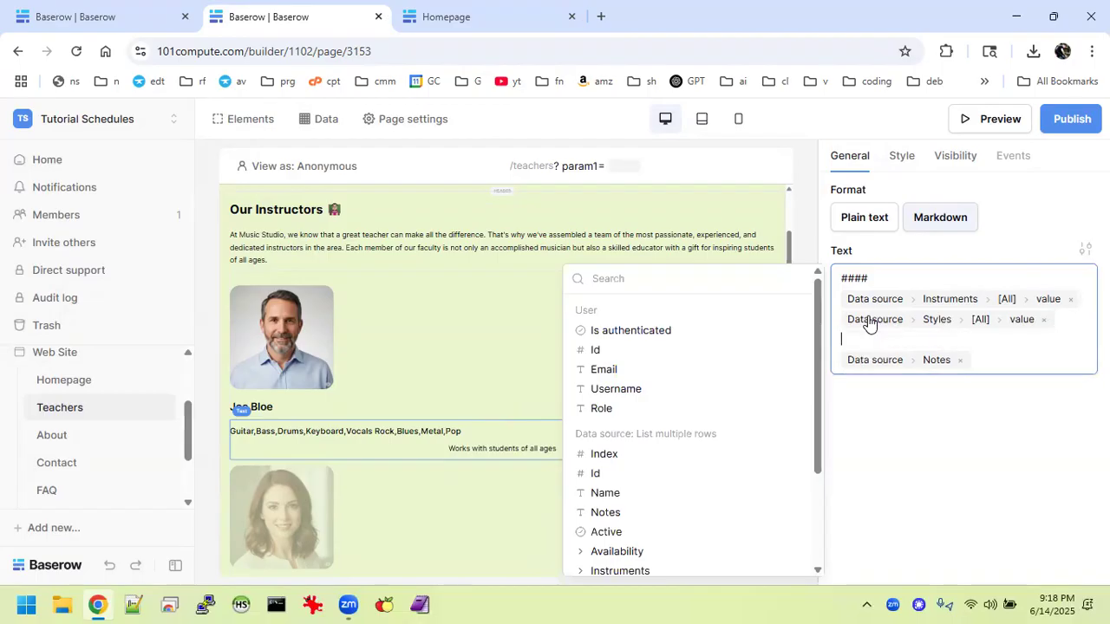
pyautogui.press('Return')
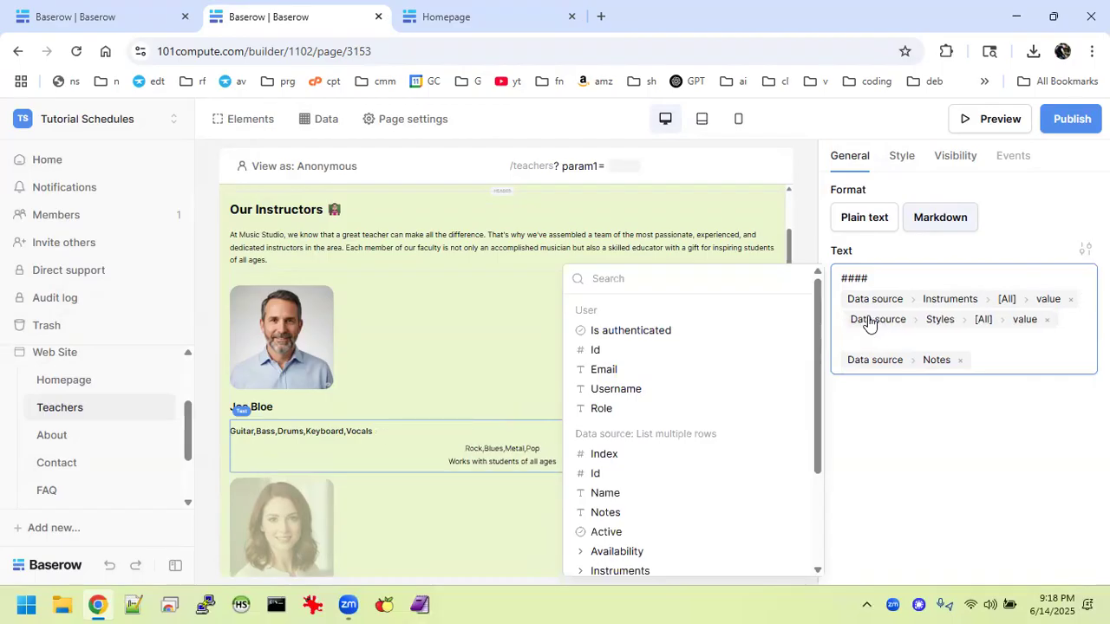
# Remove the #### marker before Instruments and add a blank line between the Instruments and Styles values.
pyautogui.press('Up')
pyautogui.press('Delete')
pyautogui.press('Delete')
pyautogui.press('Delete')
pyautogui.press('Delete')
pyautogui.press('Delete')
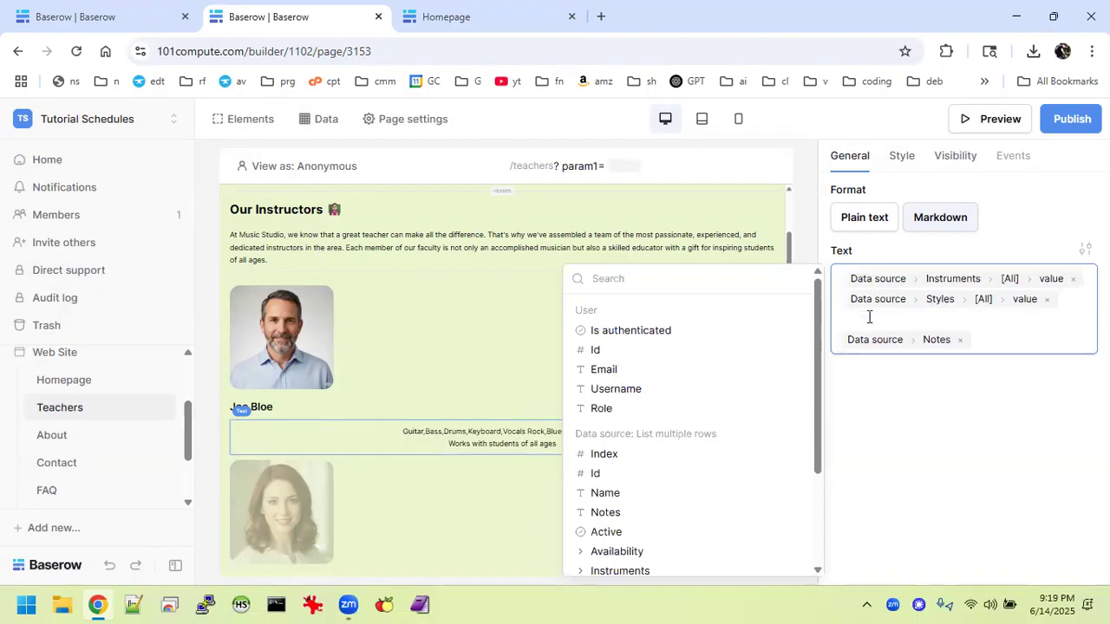
pyautogui.press('Down')
pyautogui.press('Return')
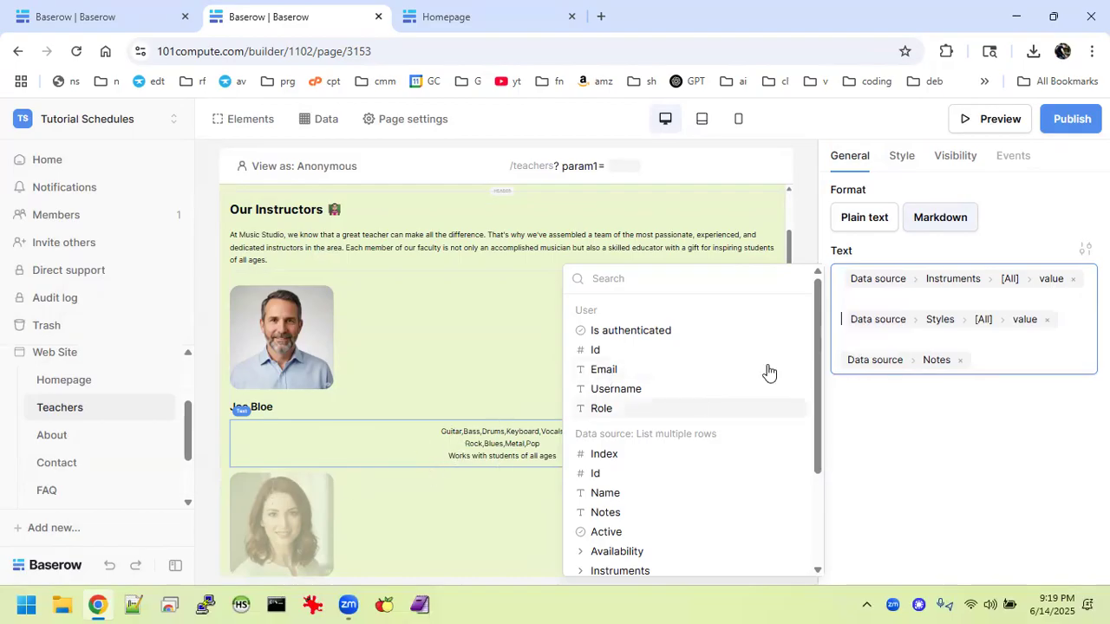
pyautogui.press('Escape')
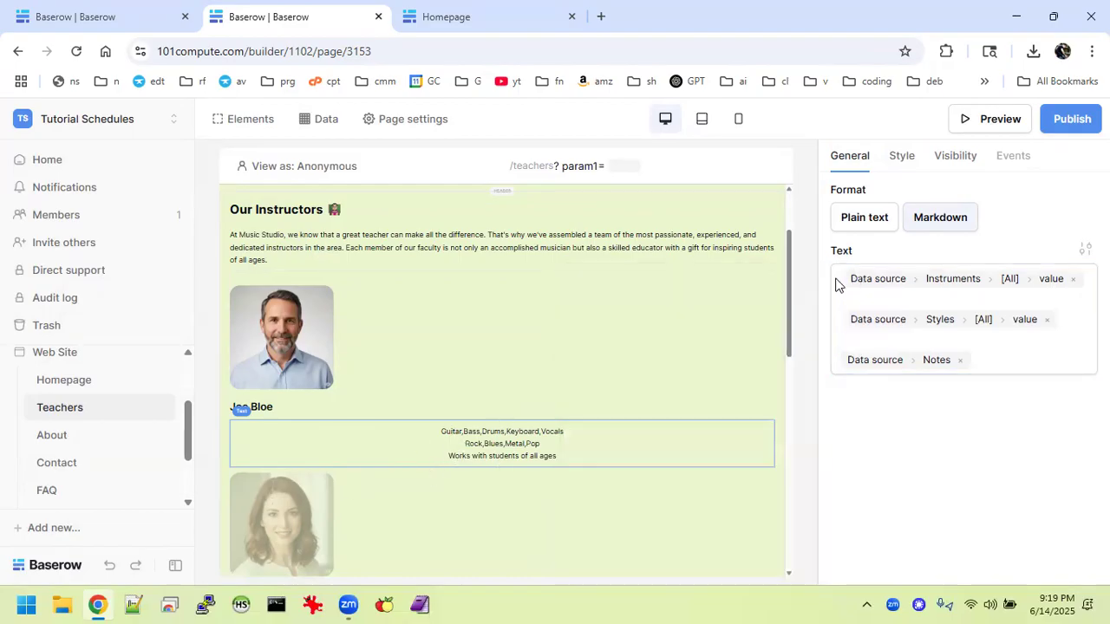
# Add ** bold markers around the Instruments value and clear out the field between them, leaving ****.
pyautogui.click(868, 300)
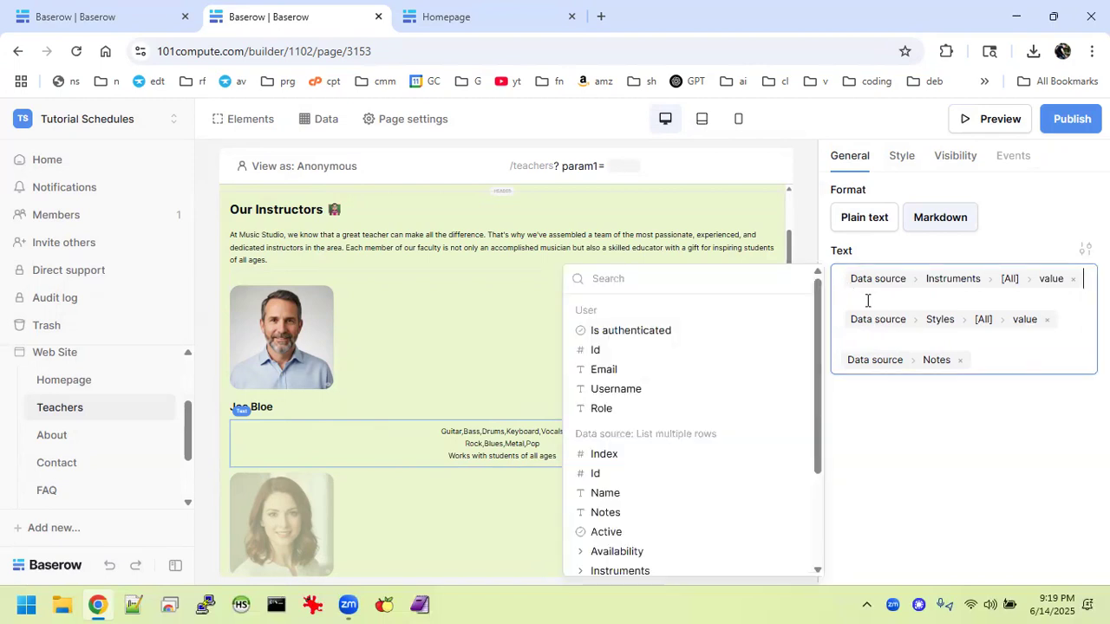
pyautogui.write('**')
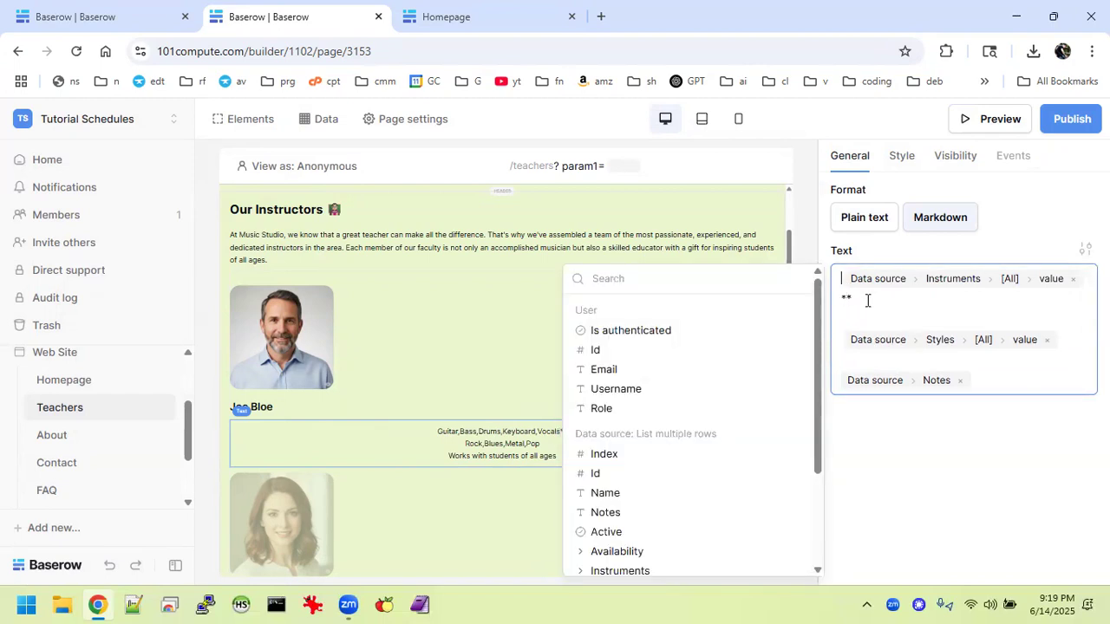
pyautogui.write('**')
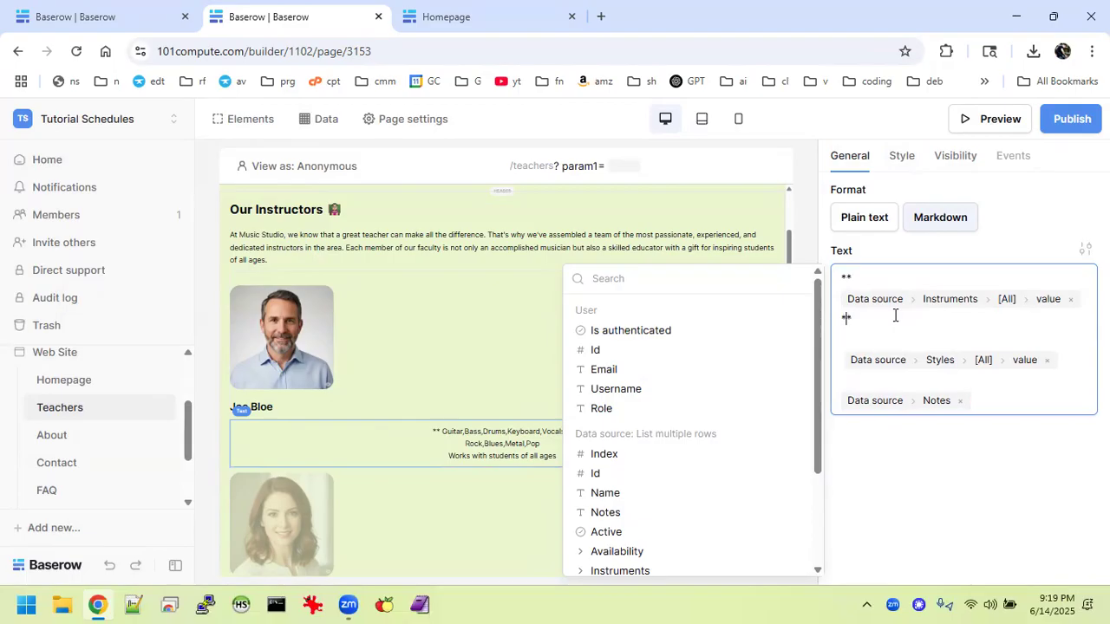
pyautogui.press('BackSpace')
pyautogui.press('BackSpace')
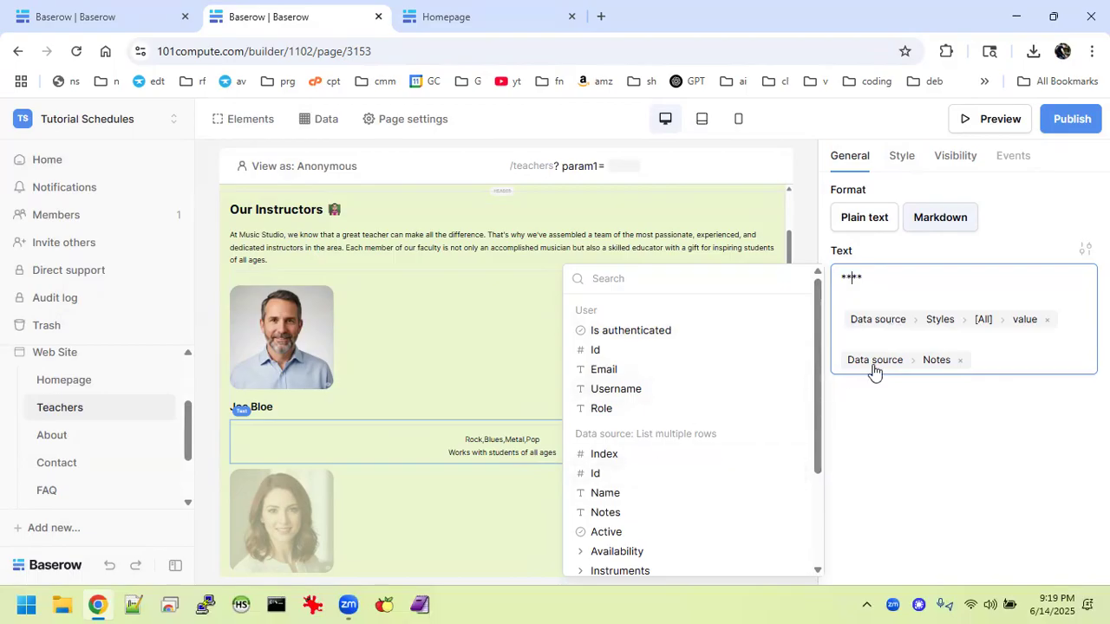
# Insert the Instruments > [All] > value field between the two pairs of asterisks to make it bold.
pyautogui.scroll(-2, 634, 508)
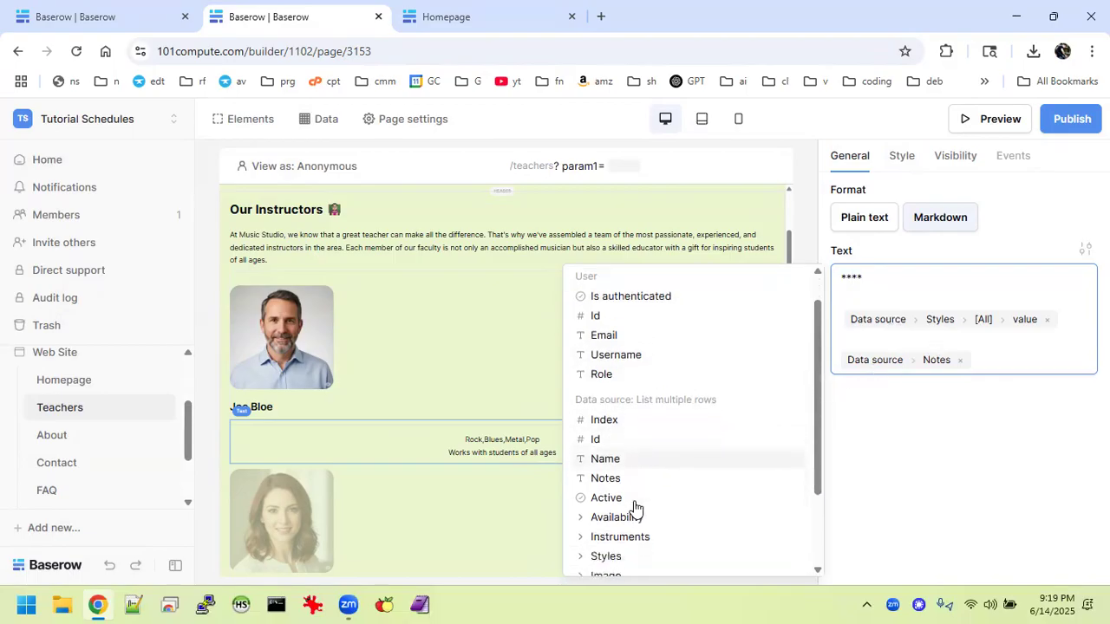
pyautogui.scroll(-2, 634, 508)
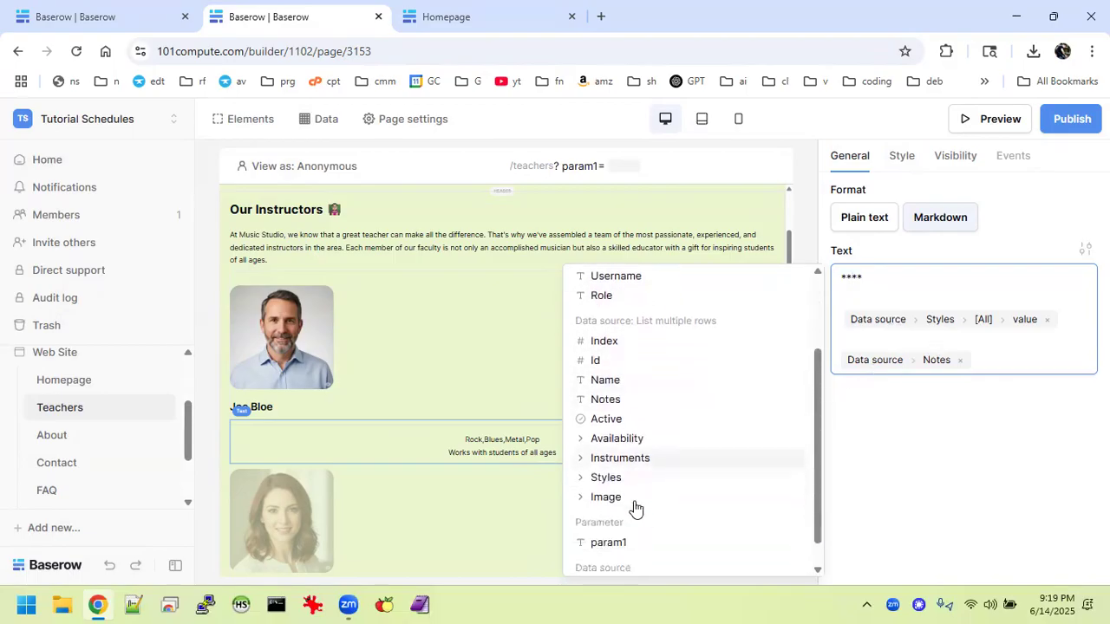
pyautogui.scroll(-1, 634, 508)
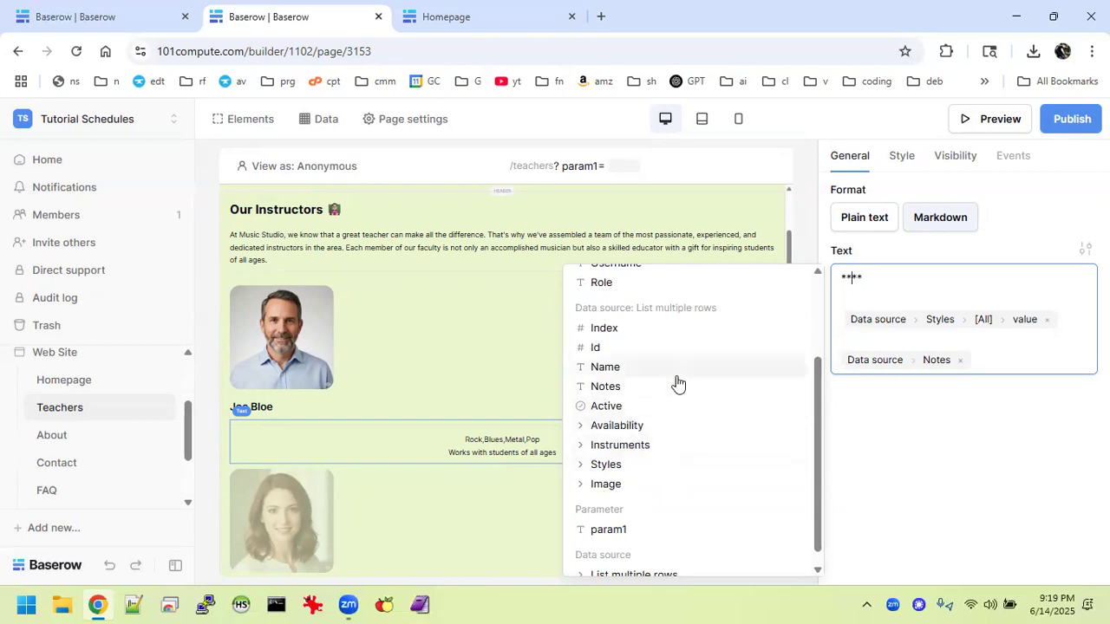
pyautogui.click(616, 447)
pyautogui.click(614, 466)
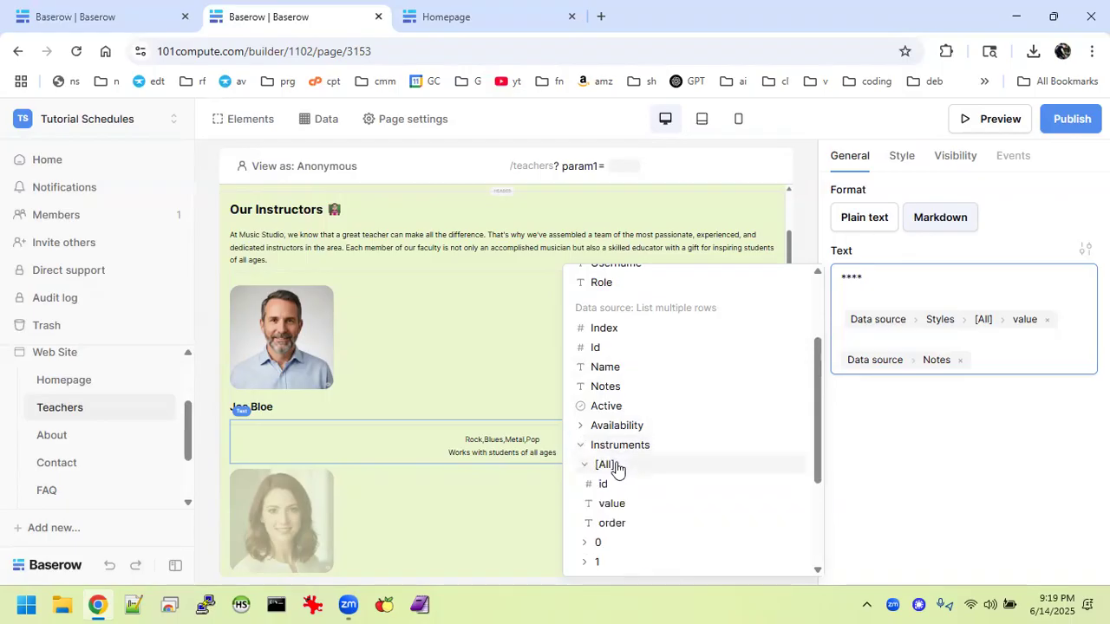
pyautogui.click(612, 505)
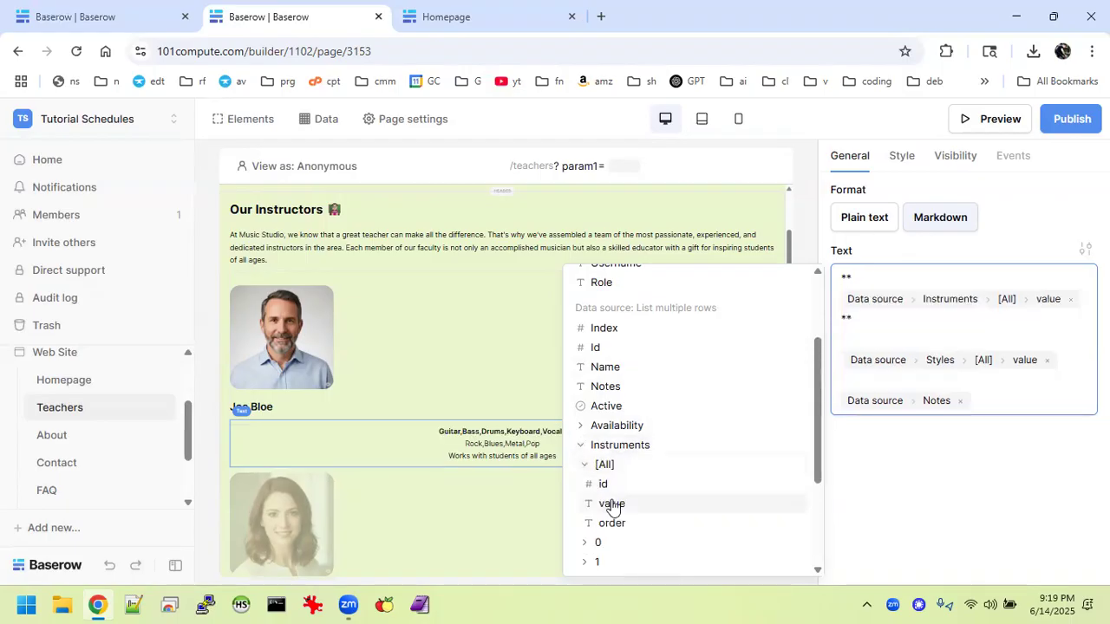
pyautogui.click(488, 501)
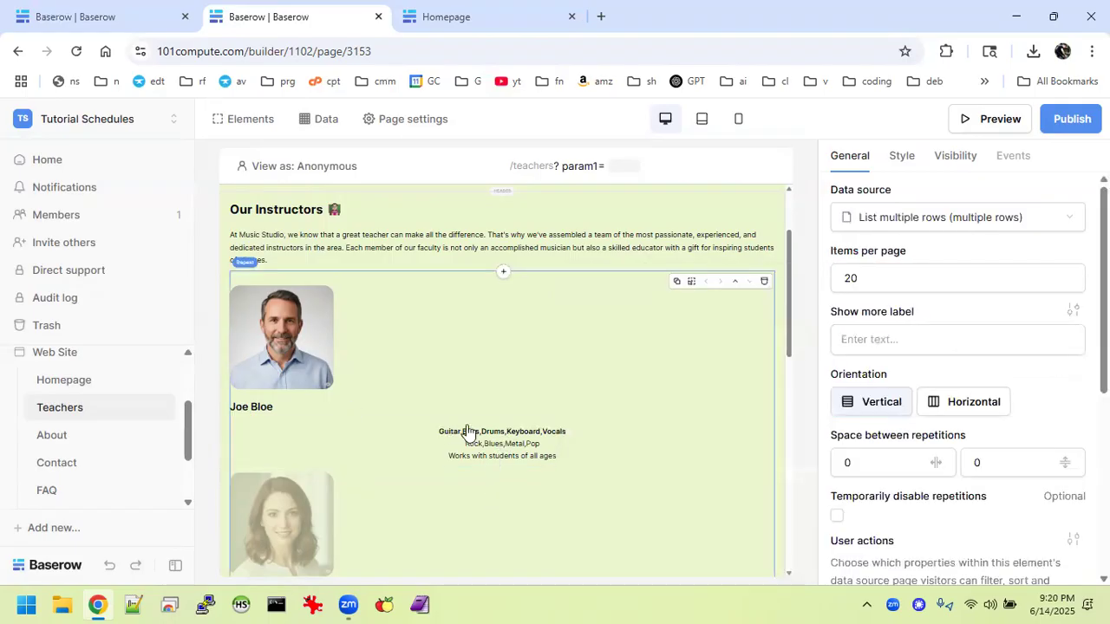
# Set the instructors repeat element to horizontal orientation with 3 items per row on desktop.
pyautogui.click(324, 355)
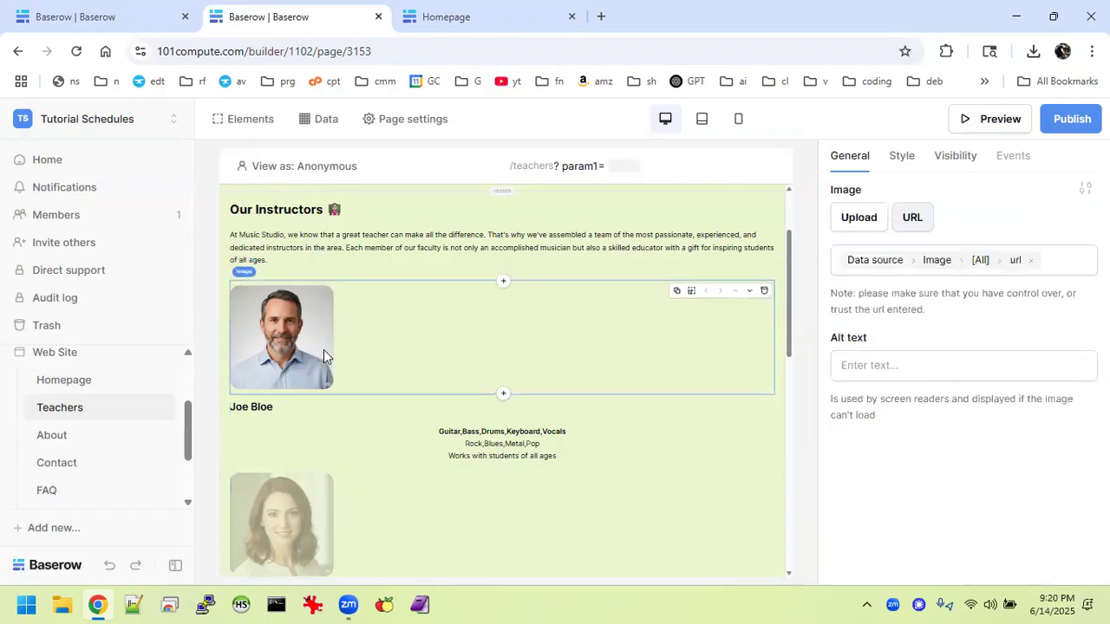
pyautogui.click(639, 432)
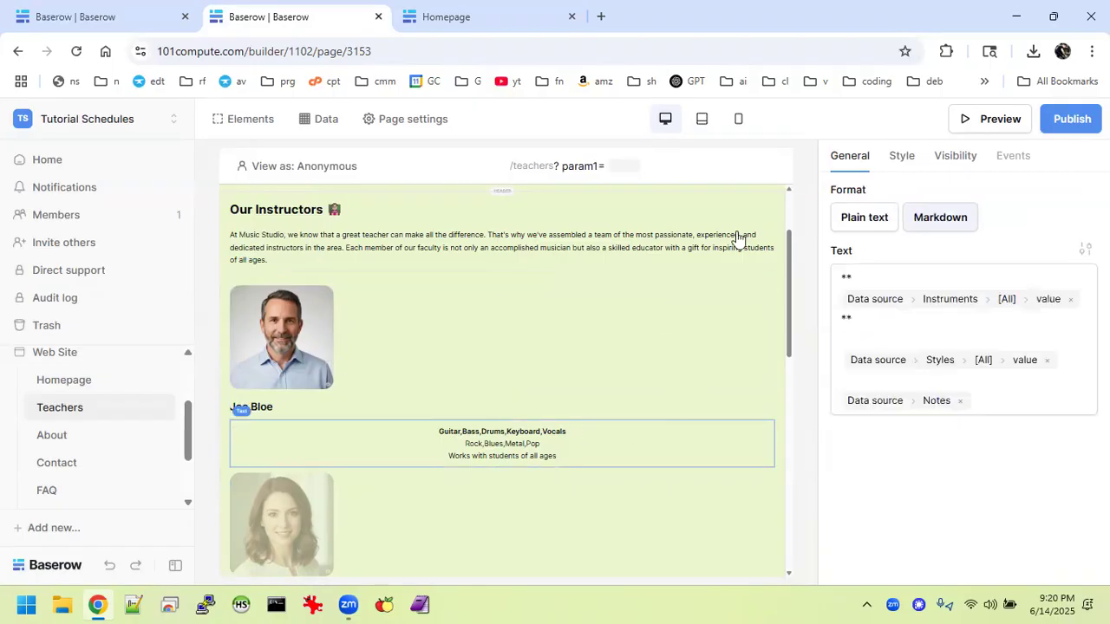
pyautogui.click(768, 278)
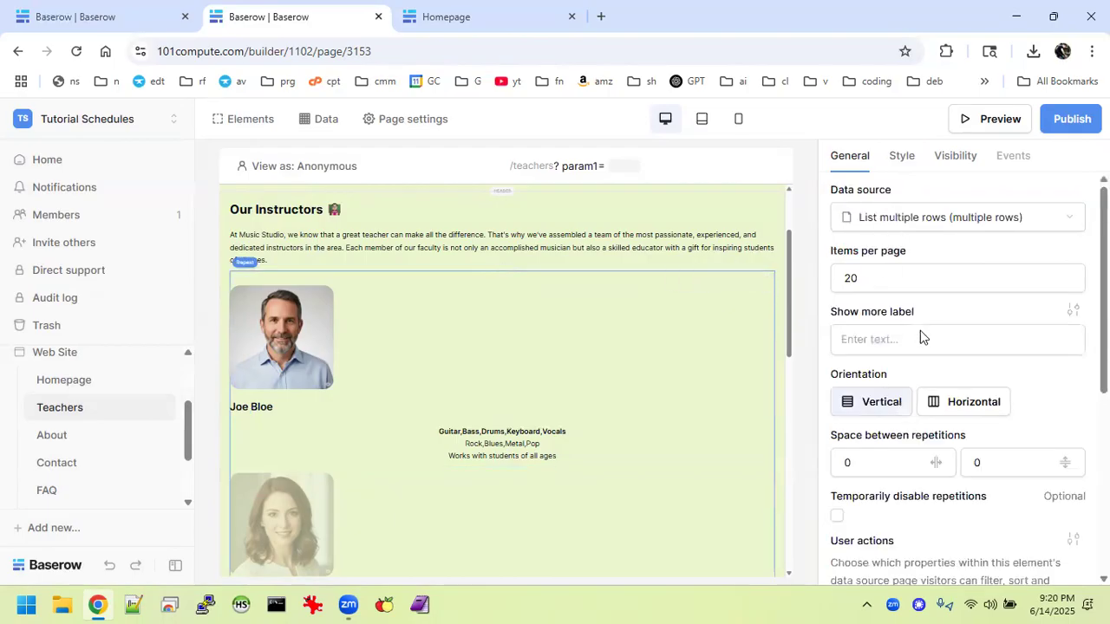
pyautogui.click(972, 403)
pyautogui.click(883, 501)
pyautogui.press('BackSpace')
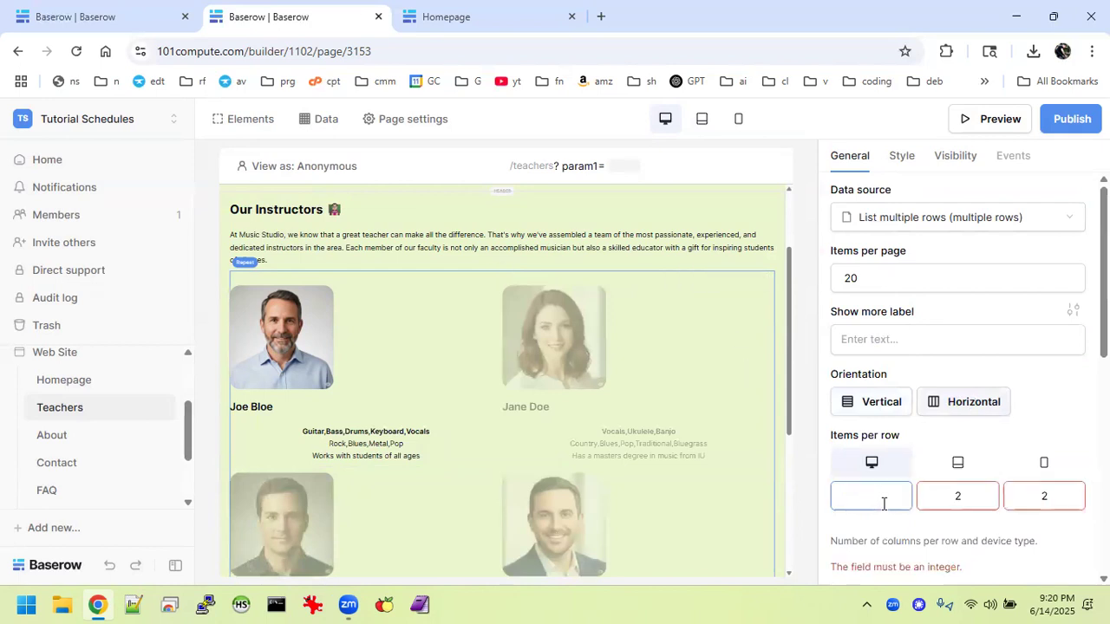
pyautogui.write('3')
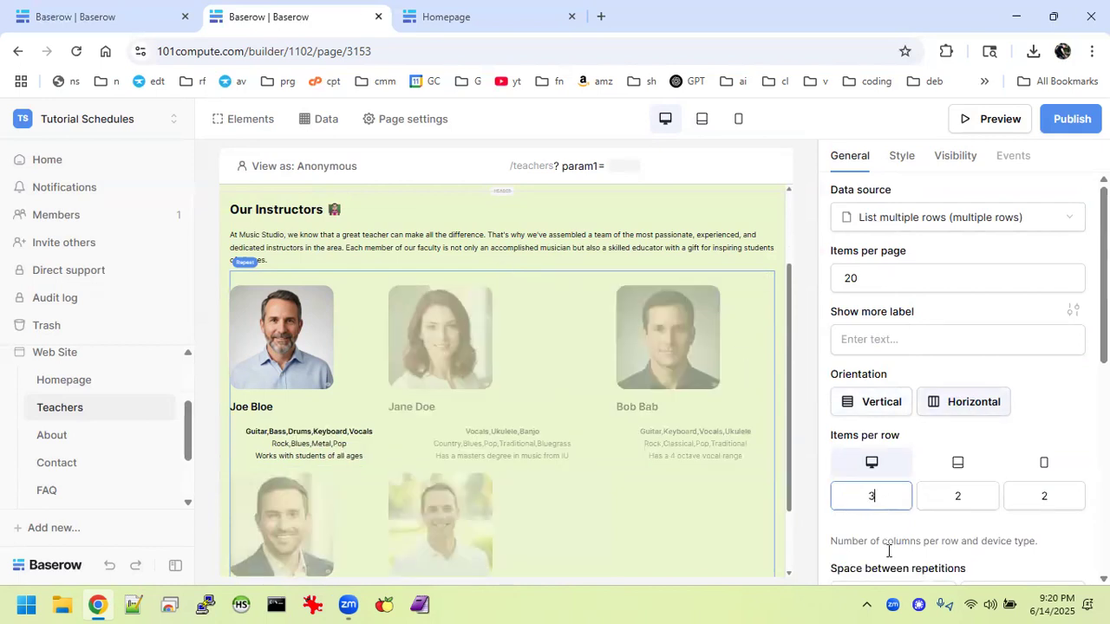
# Set the repeat element's items per row to 2 on tablet and 1 on mobile.
pyautogui.click(963, 495)
pyautogui.press('BackSpace')
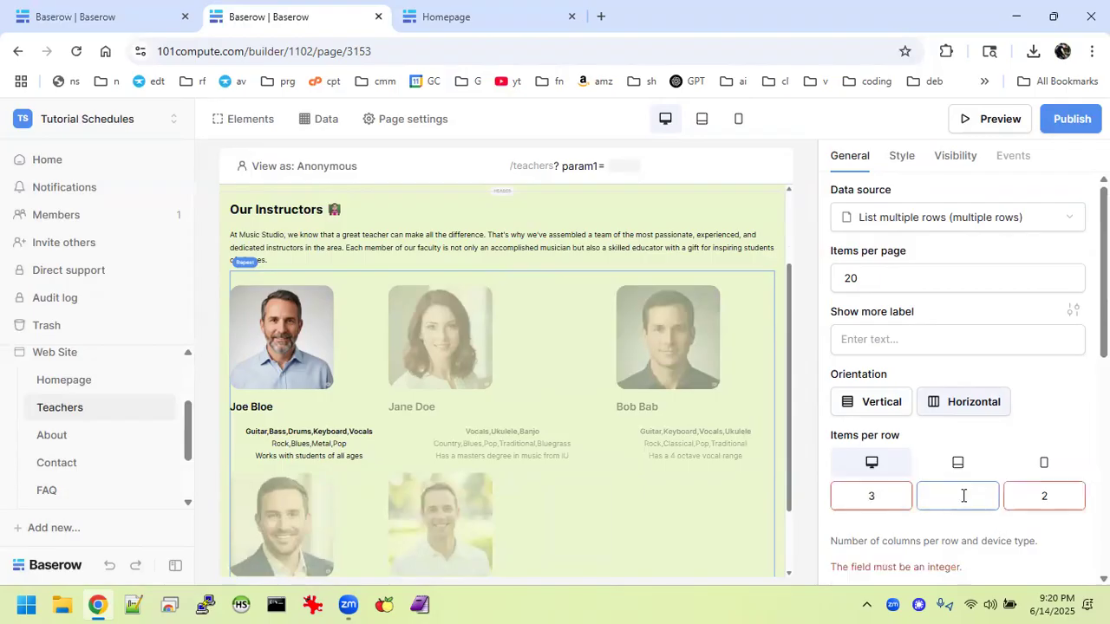
pyautogui.write('2')
pyautogui.click(1049, 490)
pyautogui.press('BackSpace')
pyautogui.write('1')
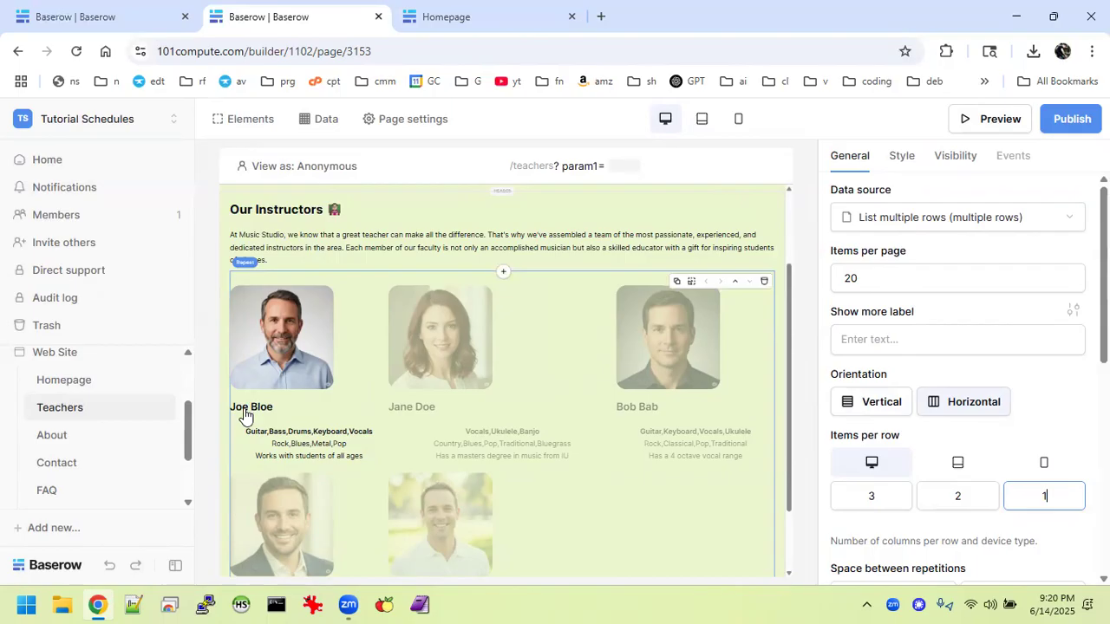
# Centre the instructor image with a theme override on its alignment.
pyautogui.click(298, 359)
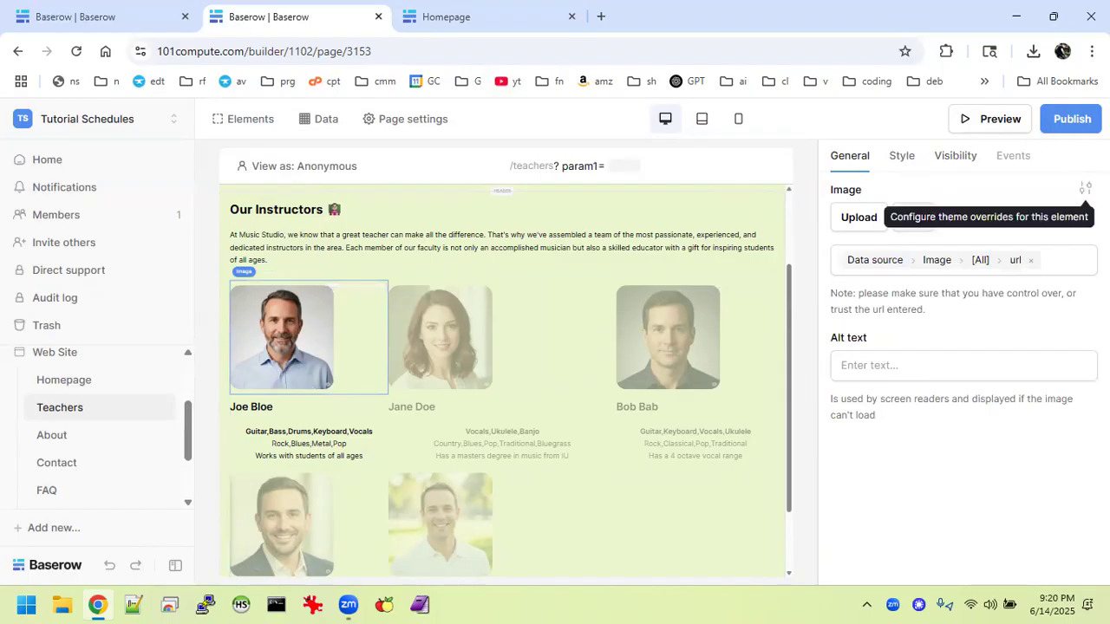
pyautogui.click(1085, 189)
pyautogui.click(997, 231)
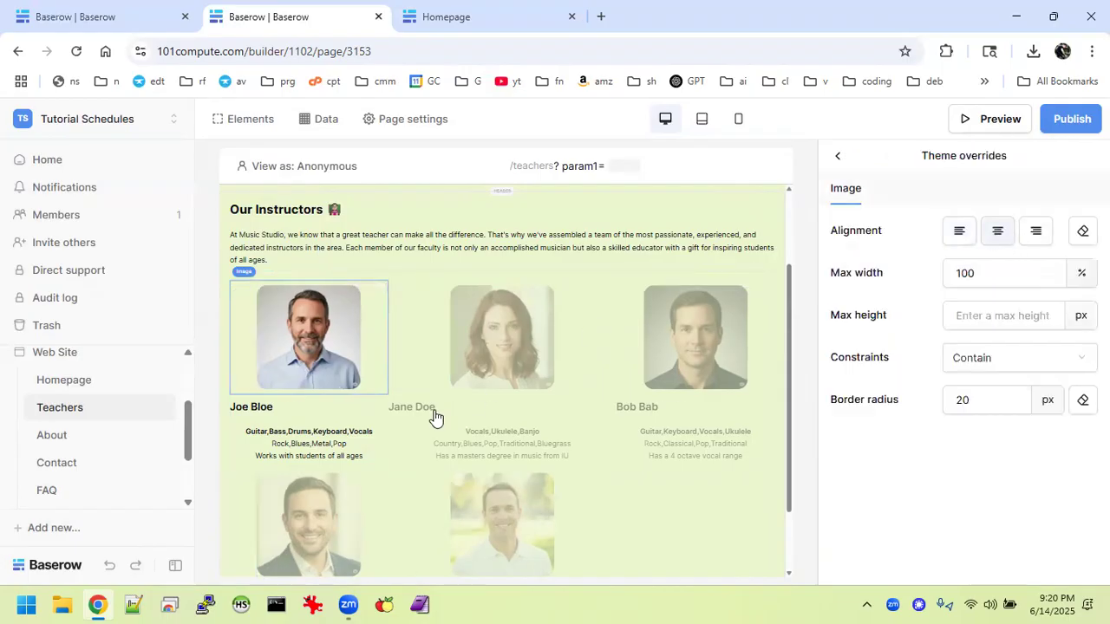
# Centre the instructor name text with theme overrides on the Body, Heading 1 and Heading 2 alignments.
pyautogui.click(310, 413)
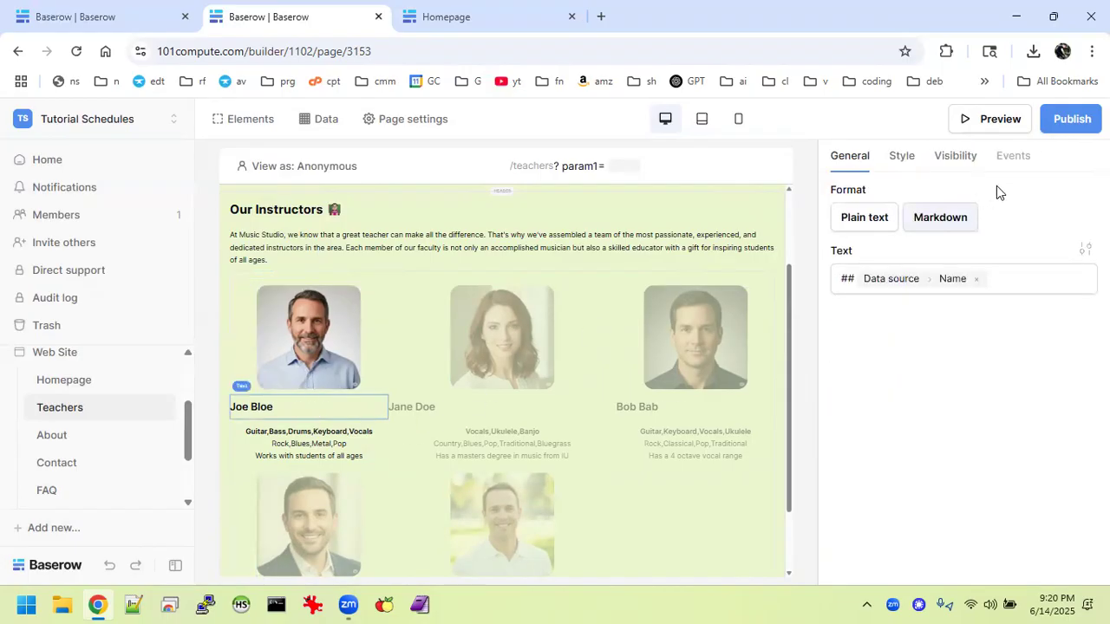
pyautogui.click(1085, 250)
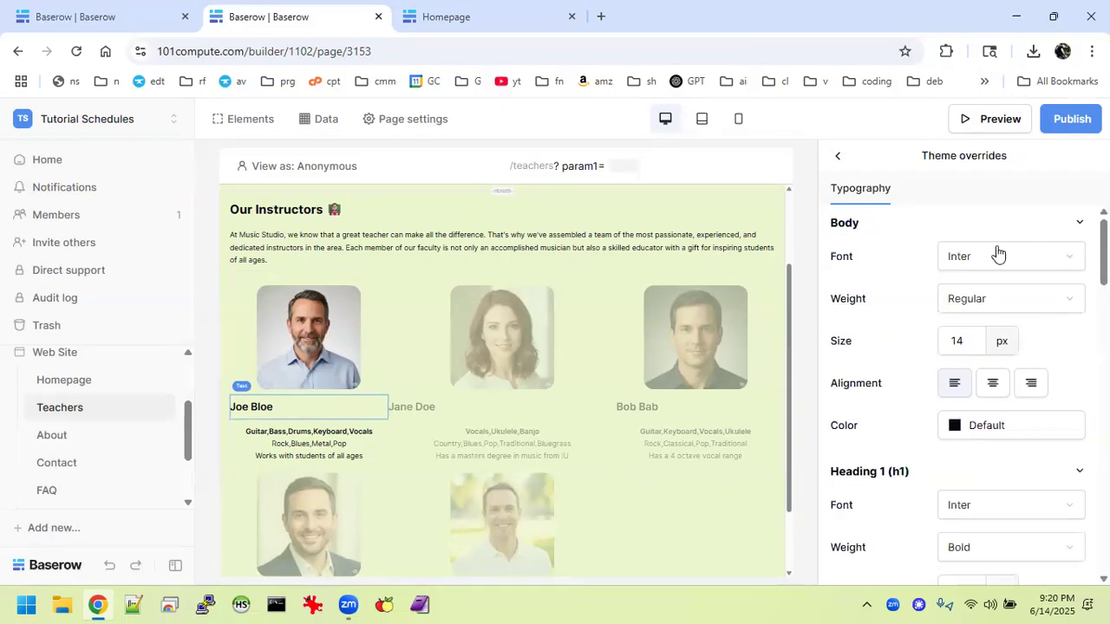
pyautogui.click(990, 396)
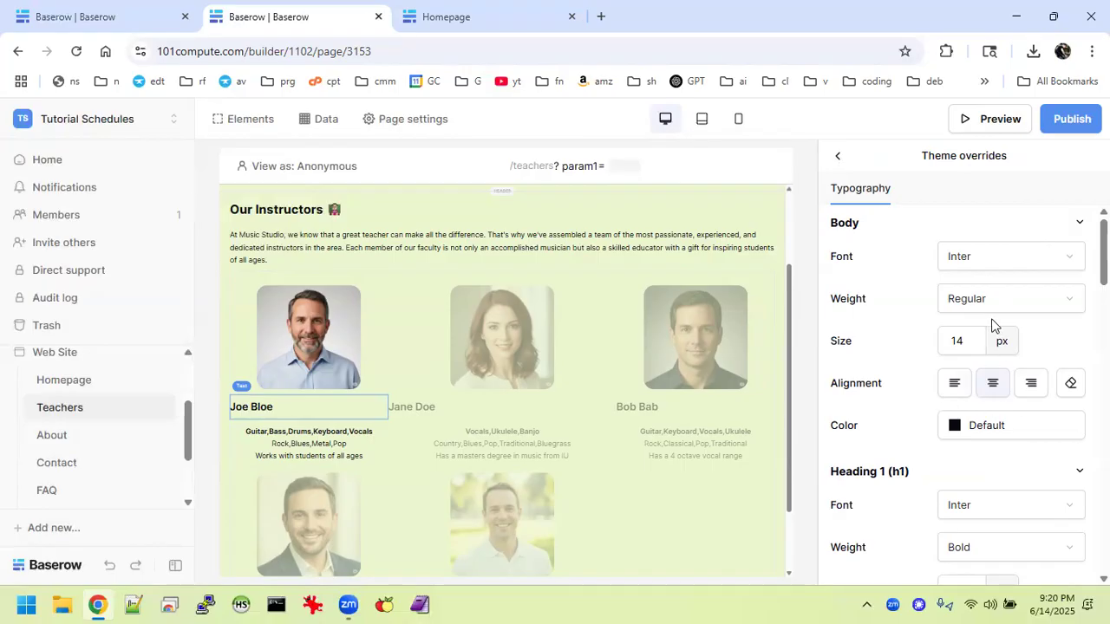
pyautogui.scroll(-2, 917, 375)
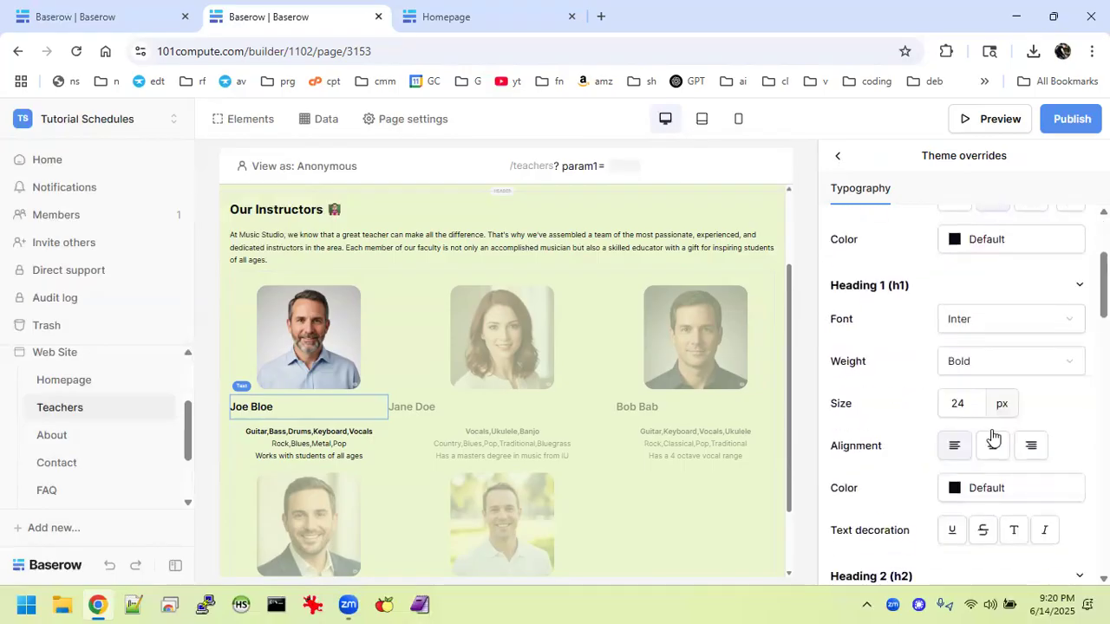
pyautogui.scroll(-3, 999, 448)
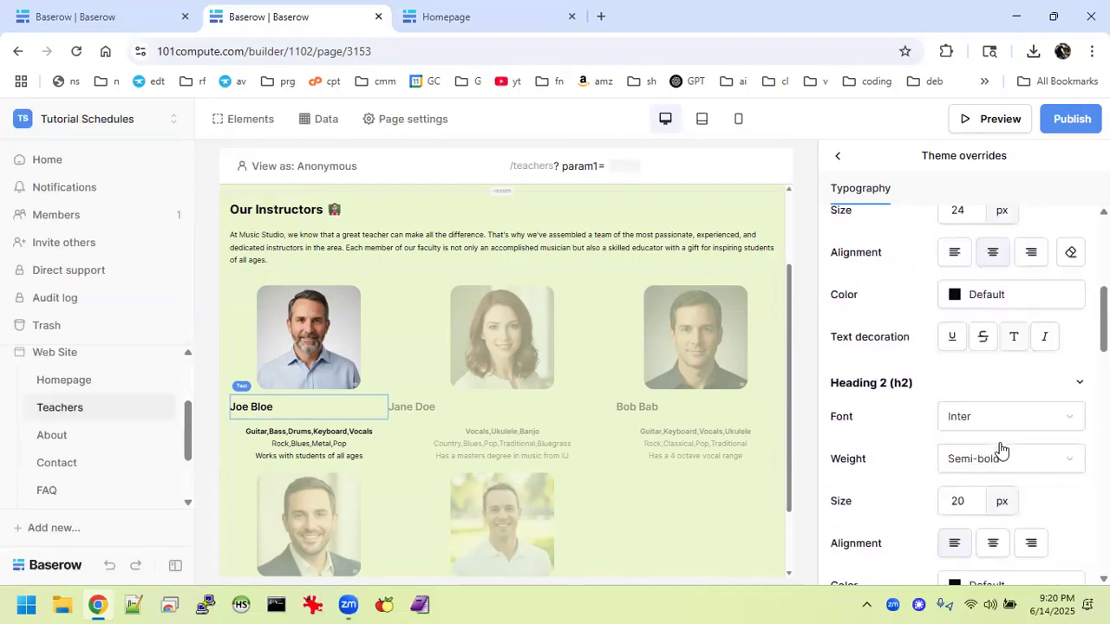
pyautogui.click(995, 451)
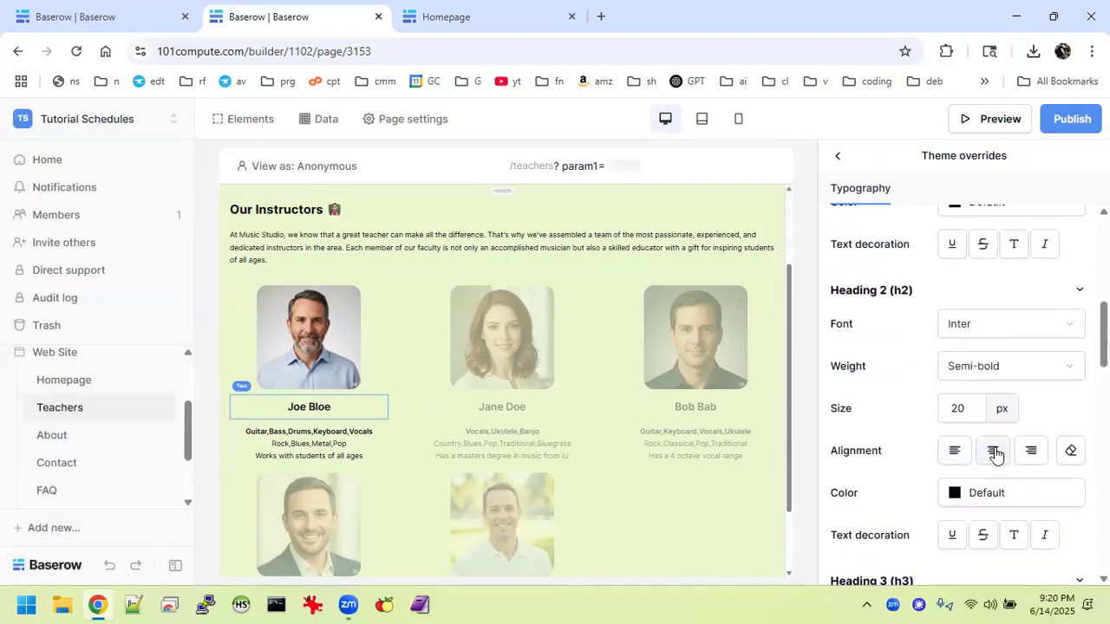
# Override the instructor name's Heading 2 colour with #070810.
pyautogui.scroll(-3, 995, 451)
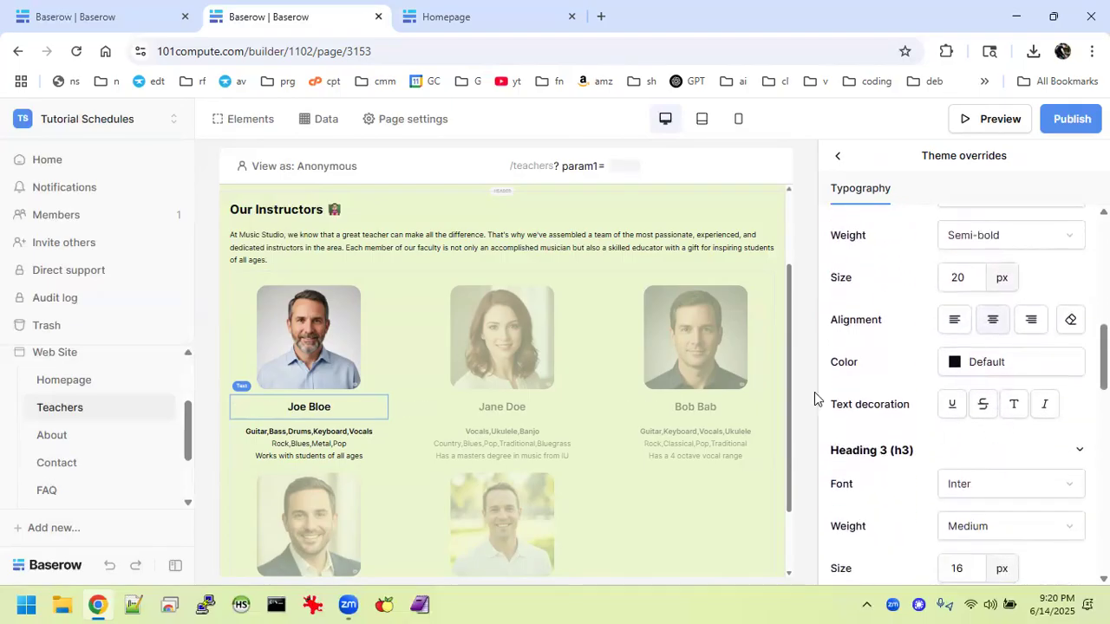
pyautogui.click(997, 366)
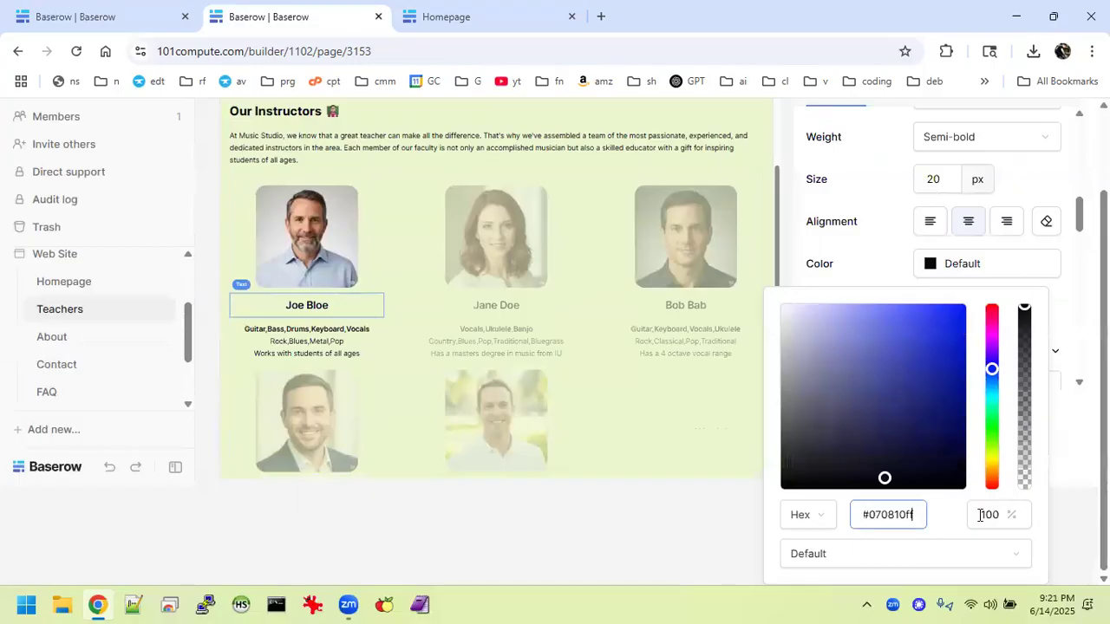
pyautogui.click(982, 406)
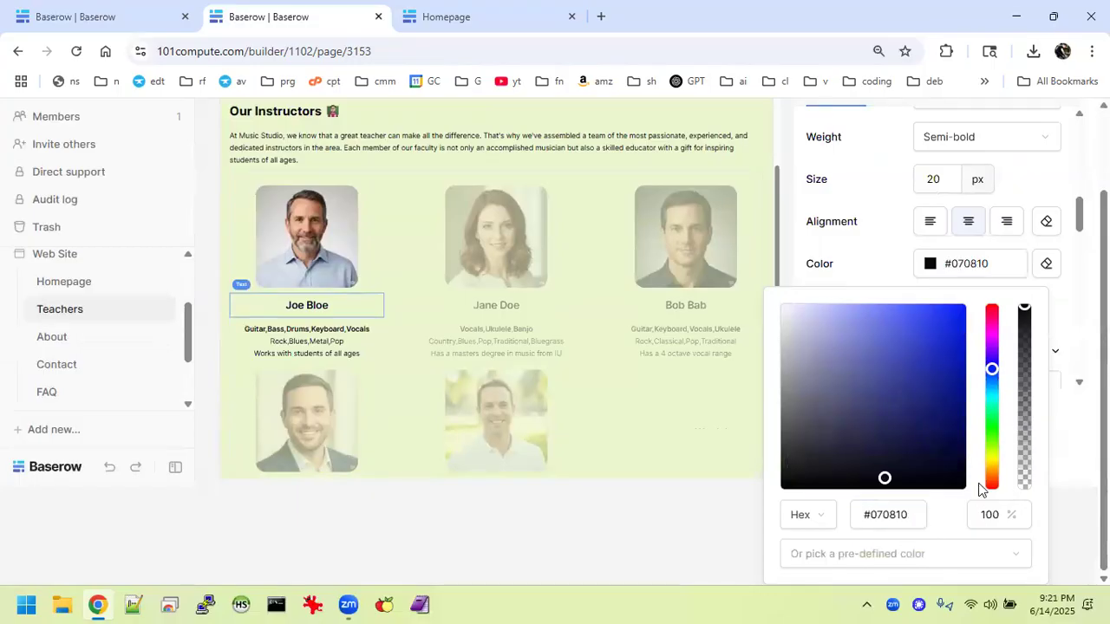
# Try the instructor name above the photo, and move it back below the photo.
pyautogui.hotkey('ctrl', '-')
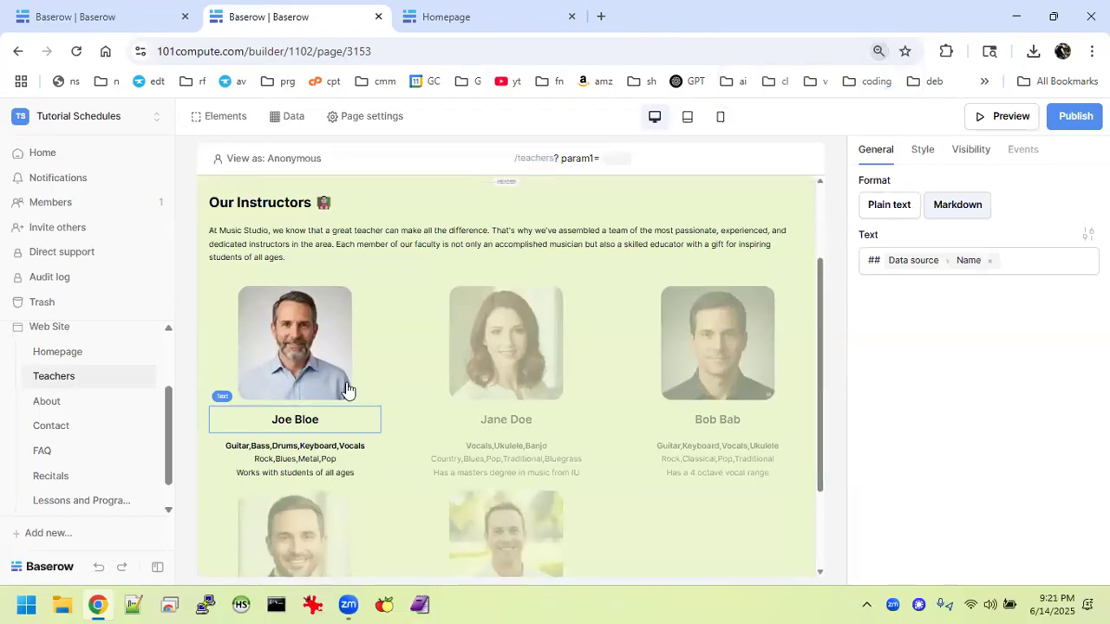
pyautogui.click(334, 421)
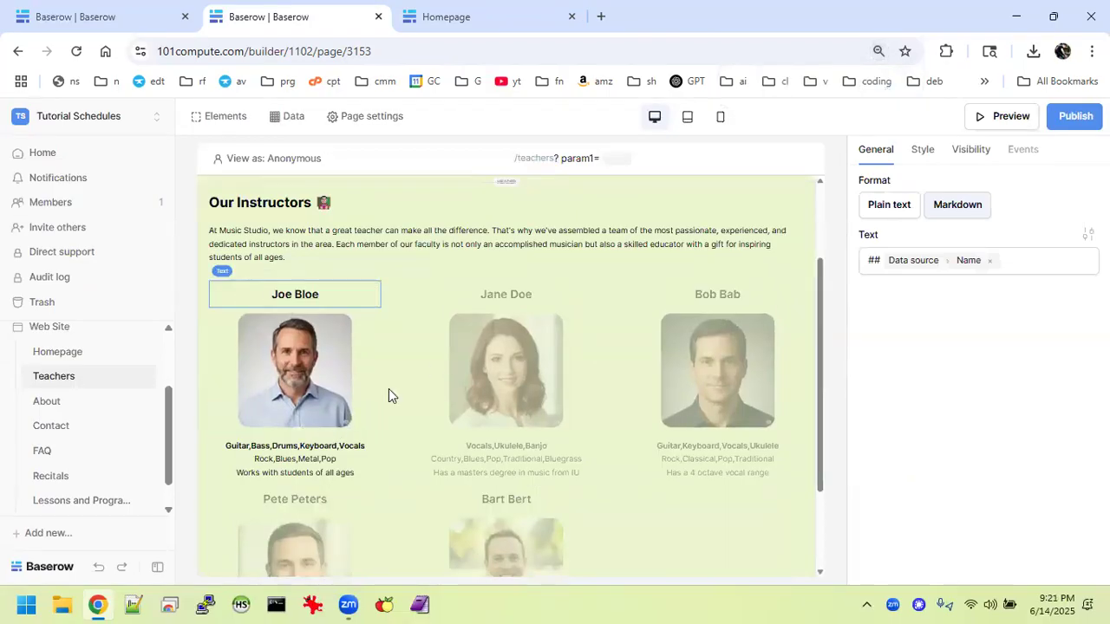
pyautogui.moveTo(328, 291)
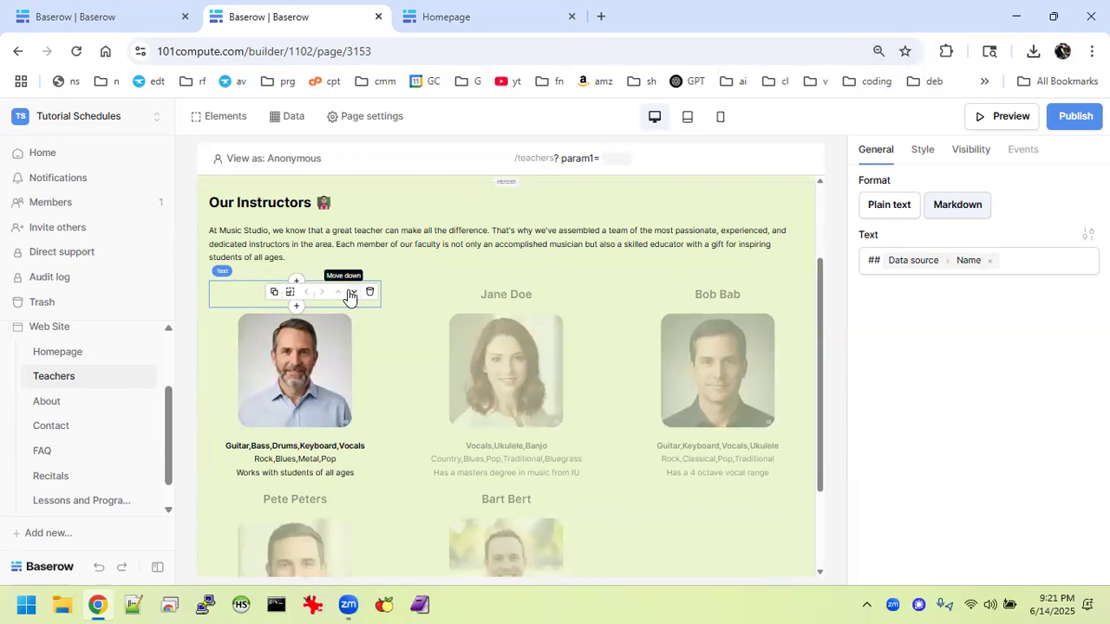
pyautogui.click(353, 295)
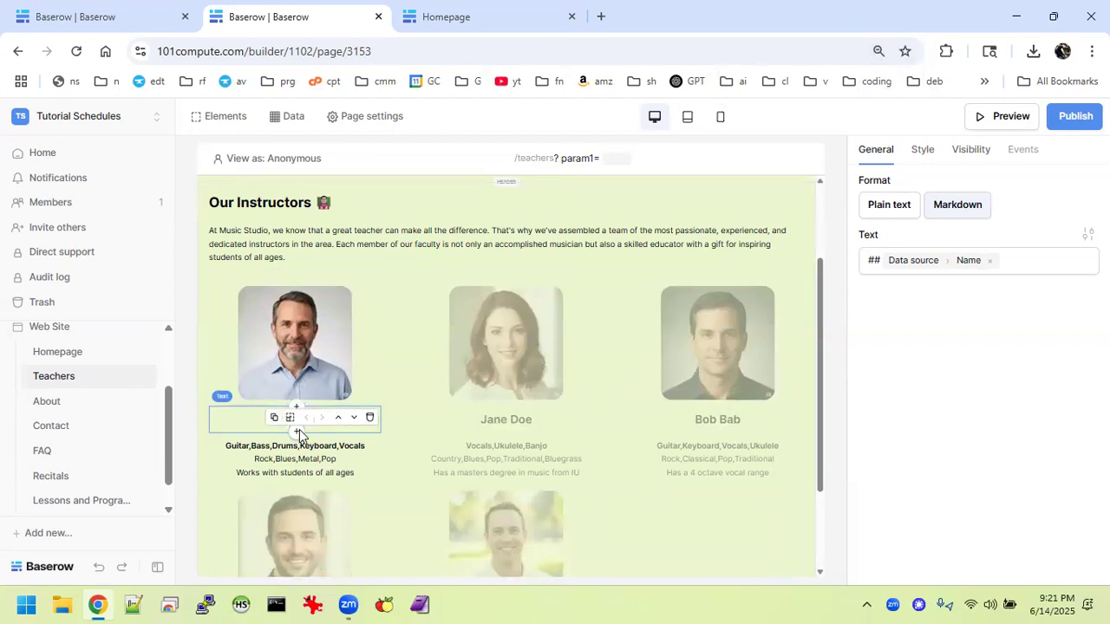
# Try the instruments, styles and notes text above the name, and move it back beneath the name.
pyautogui.click(327, 453)
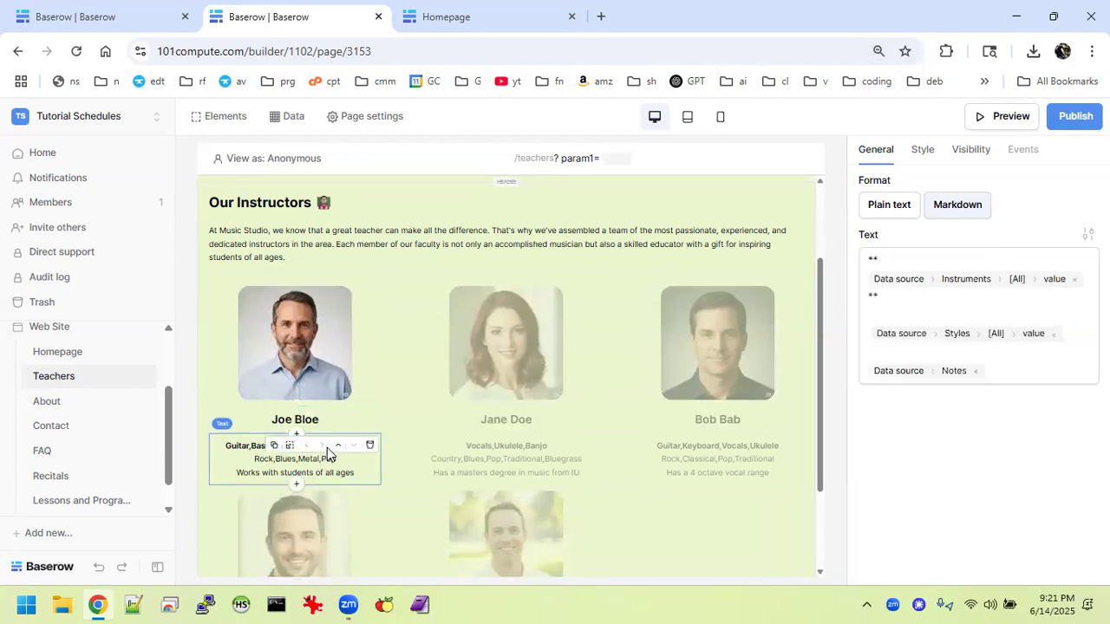
pyautogui.click(337, 446)
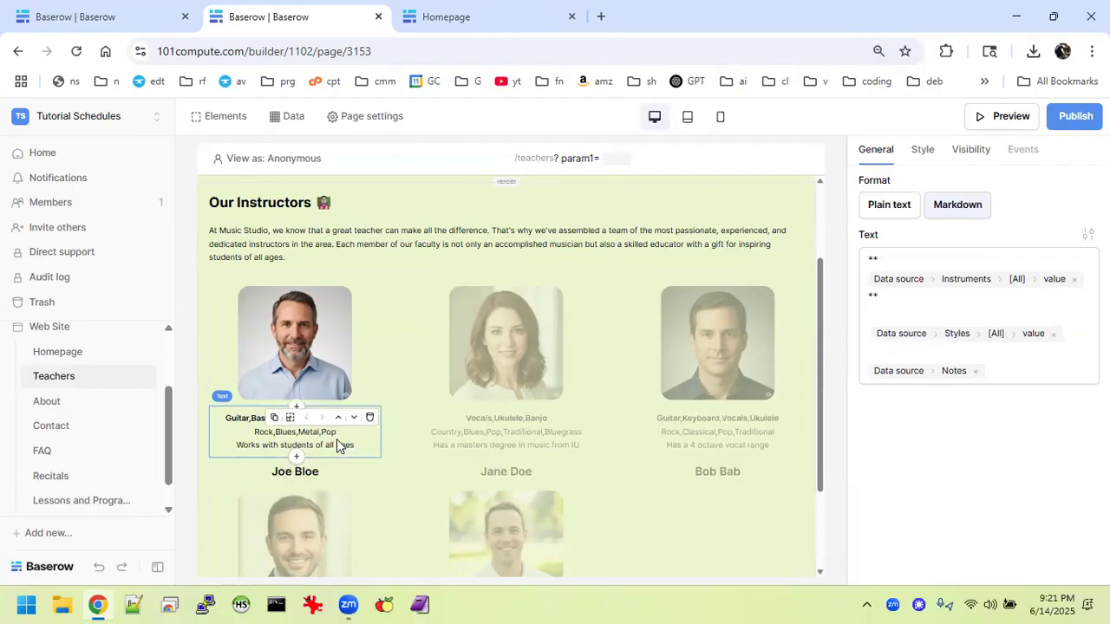
pyautogui.click(353, 422)
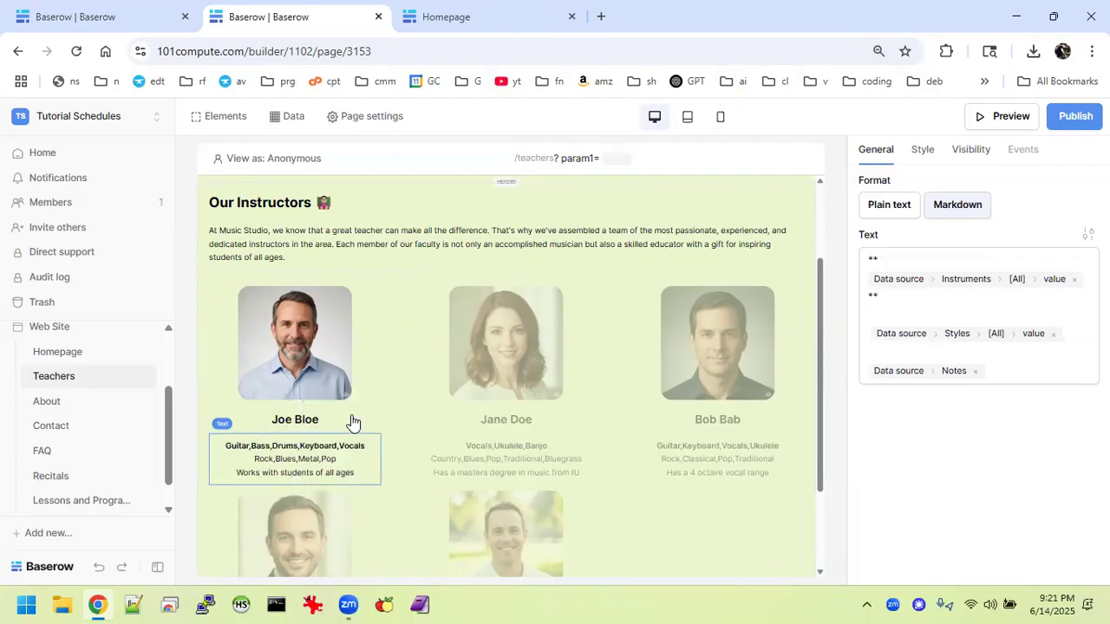
# Give the instructor name text element a solid #FFFFFFFF colour background.
pyautogui.click(303, 422)
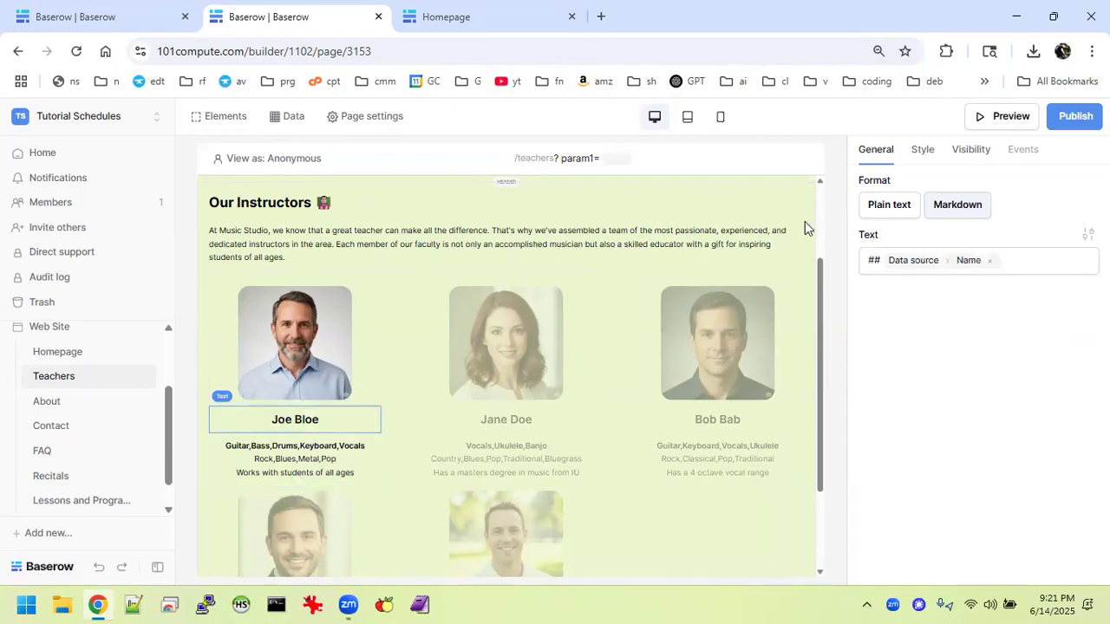
pyautogui.hotkey('ctrl', '+')
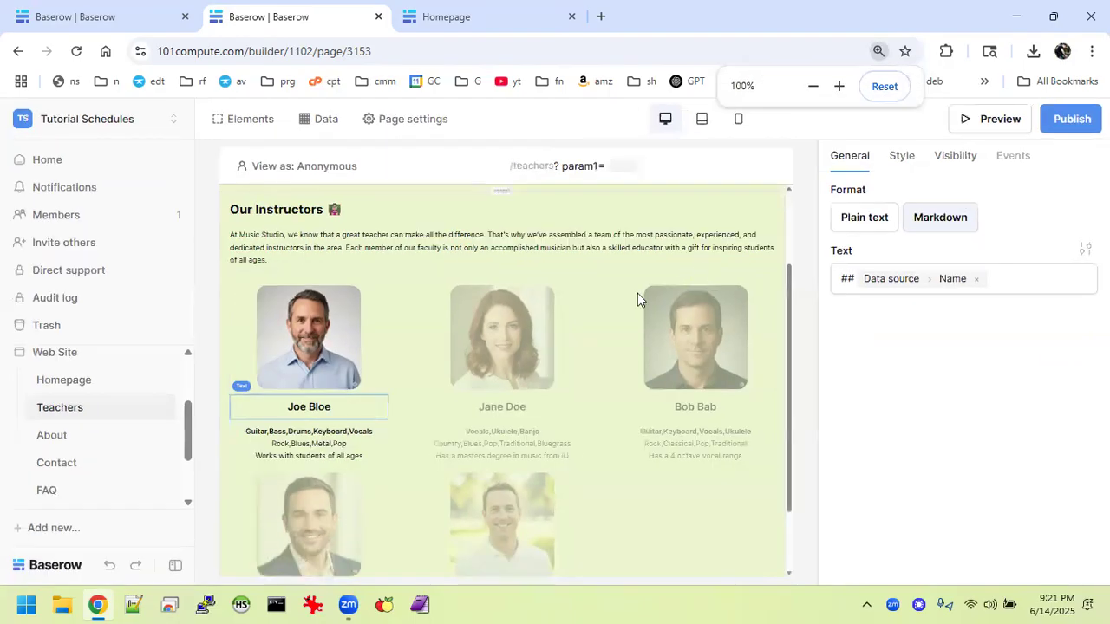
pyautogui.click(311, 348)
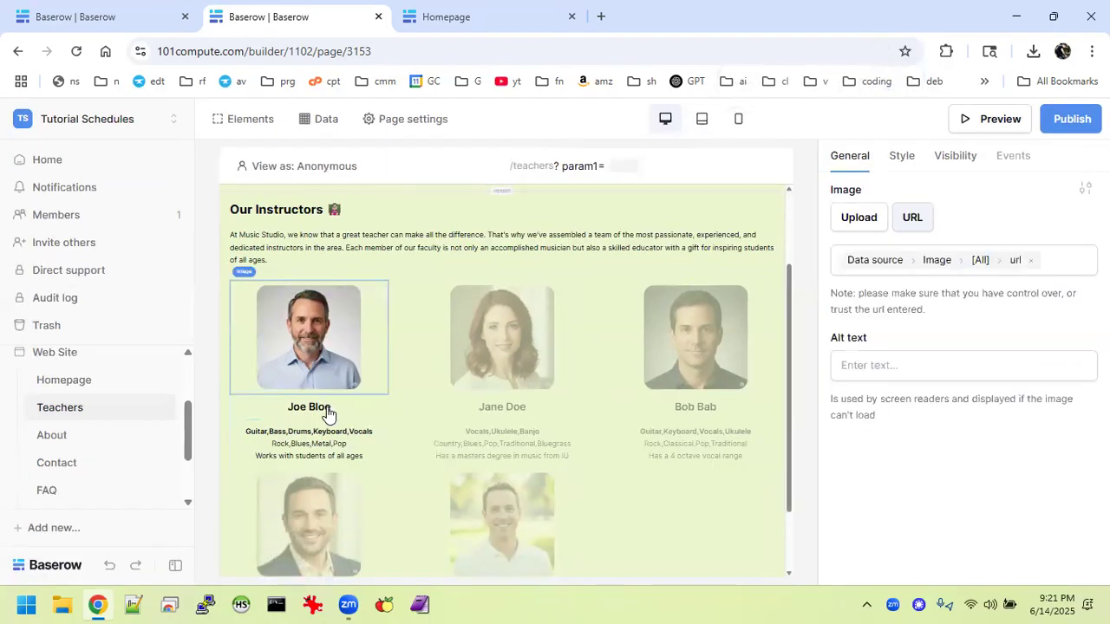
pyautogui.click(327, 407)
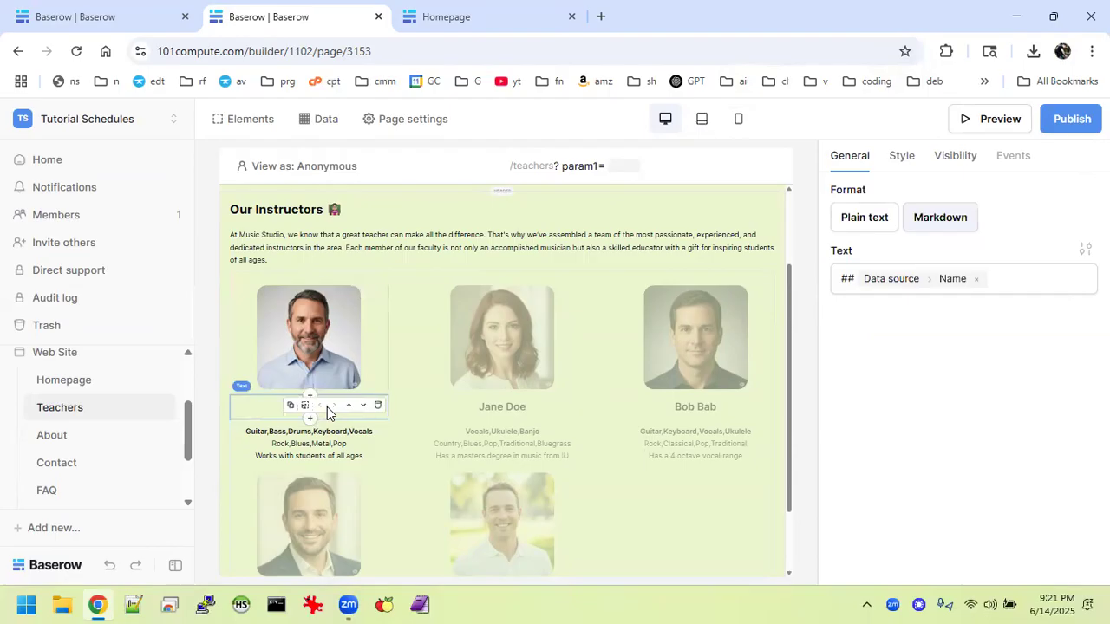
pyautogui.click(902, 157)
pyautogui.click(908, 222)
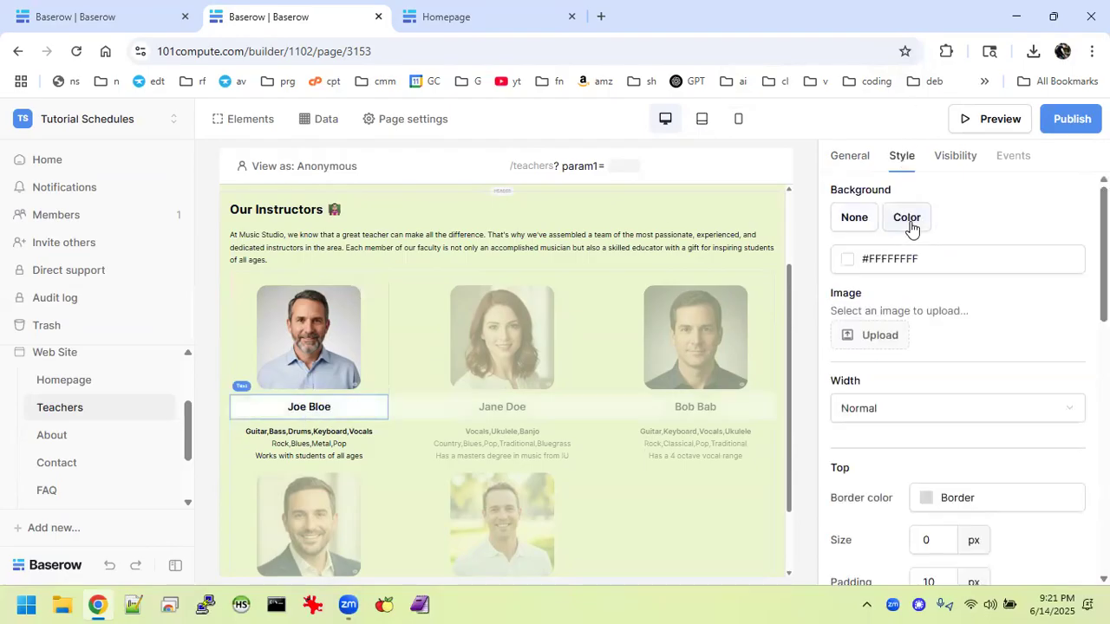
# Check how the instructors repeat grid lays out in the tablet and mobile views.
pyautogui.click(652, 512)
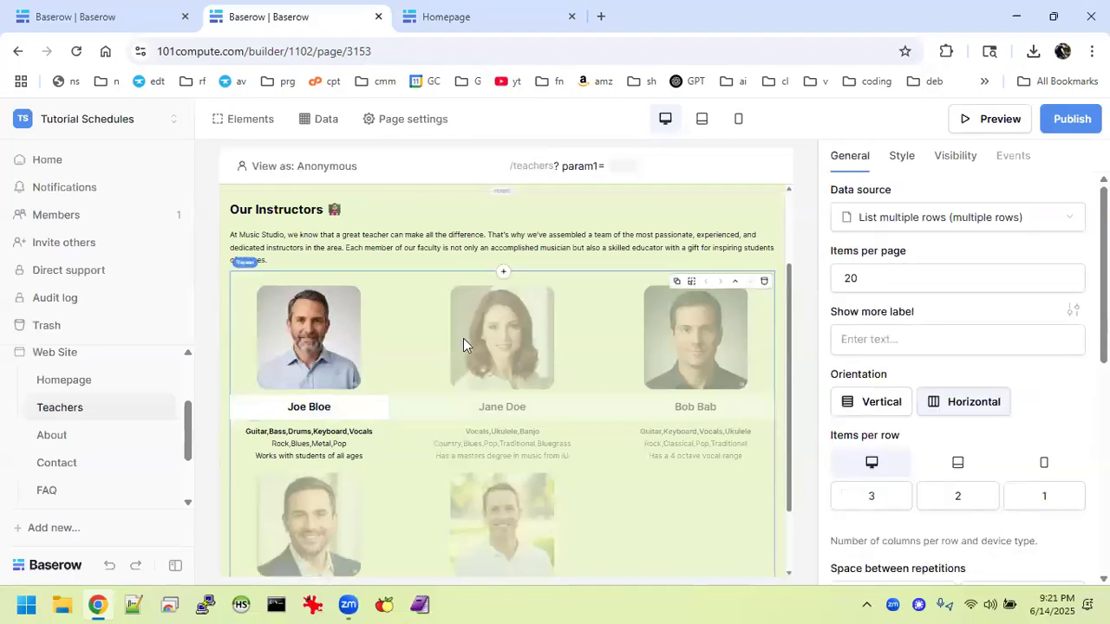
pyautogui.click(703, 121)
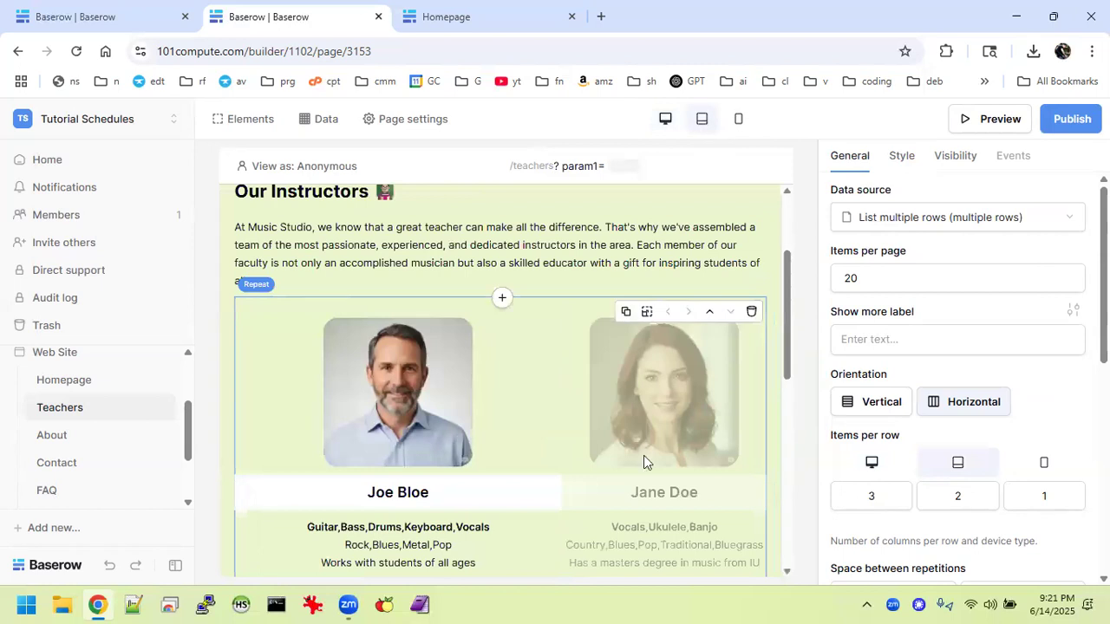
pyautogui.click(739, 120)
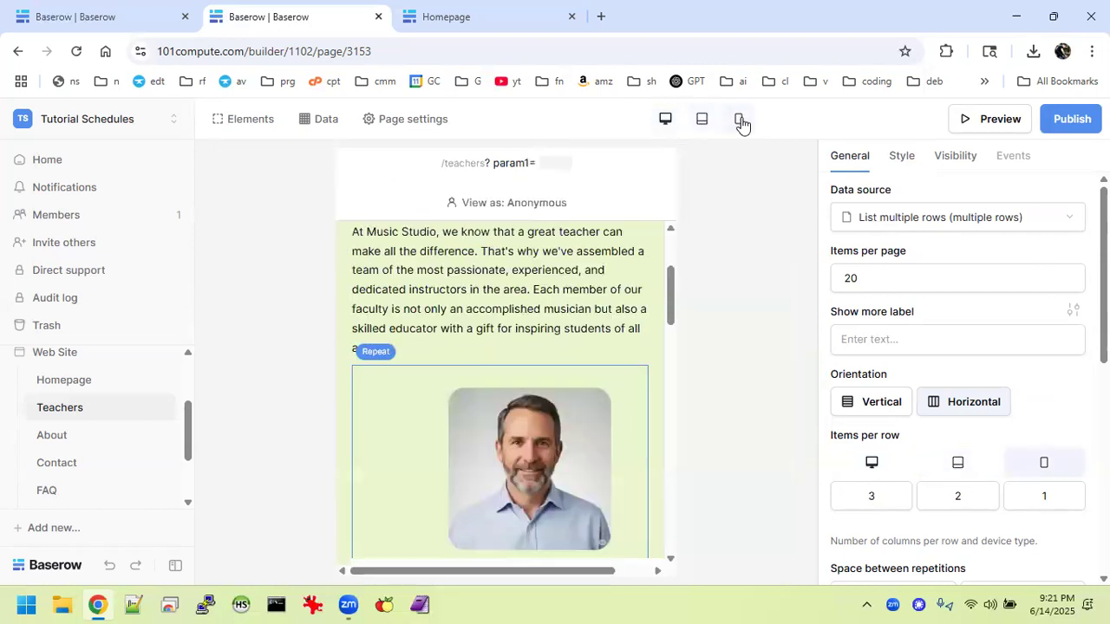
pyautogui.scroll(-5, 563, 392)
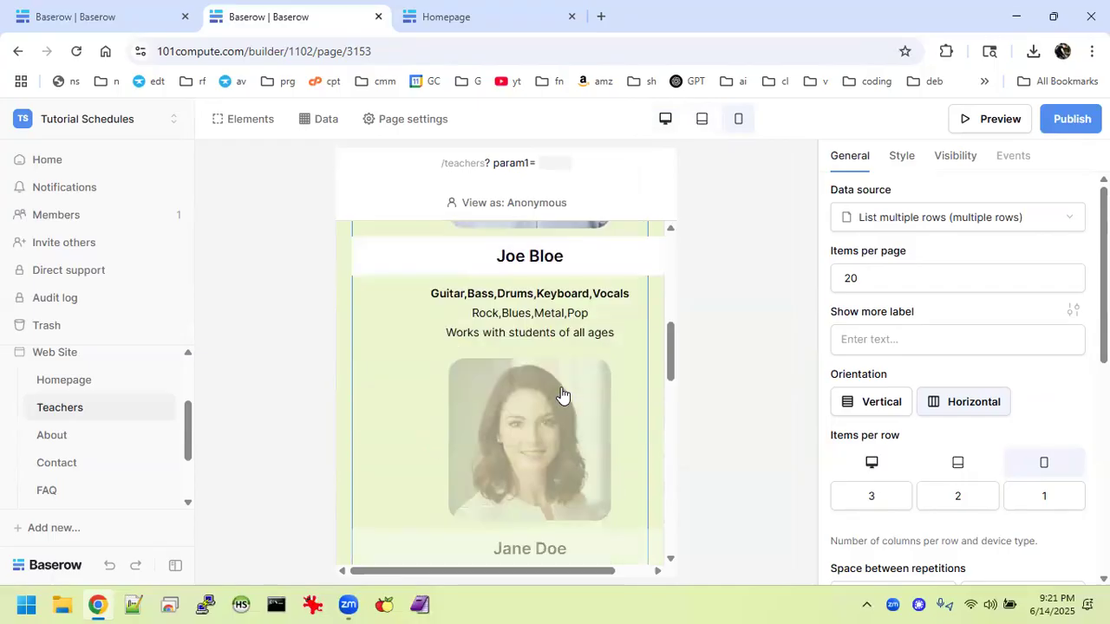
pyautogui.scroll(-5, 561, 395)
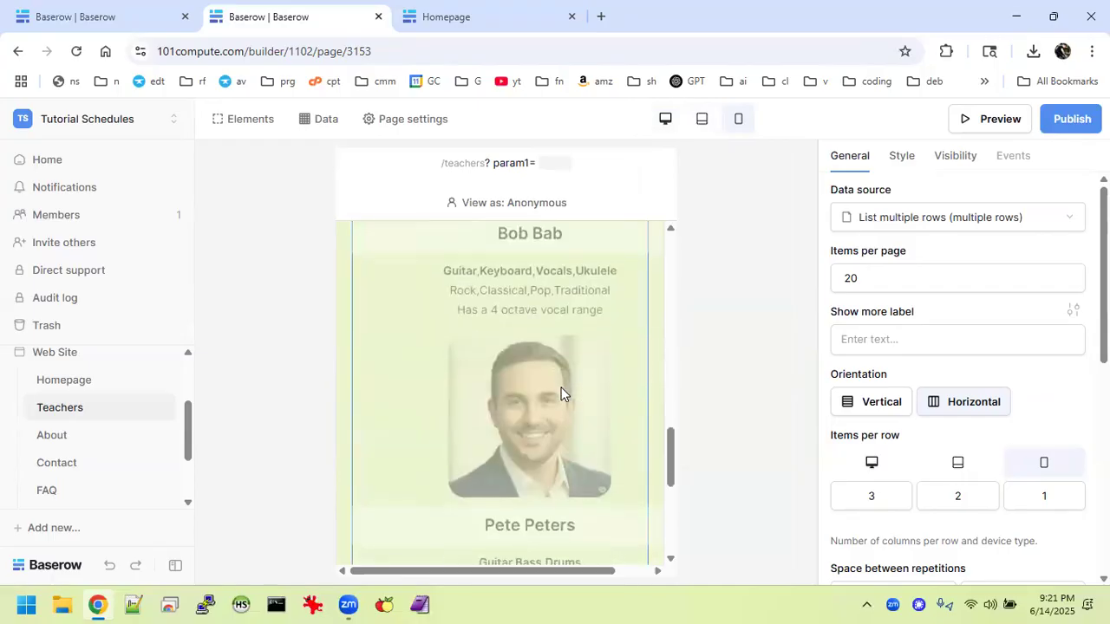
pyautogui.scroll(10, 561, 394)
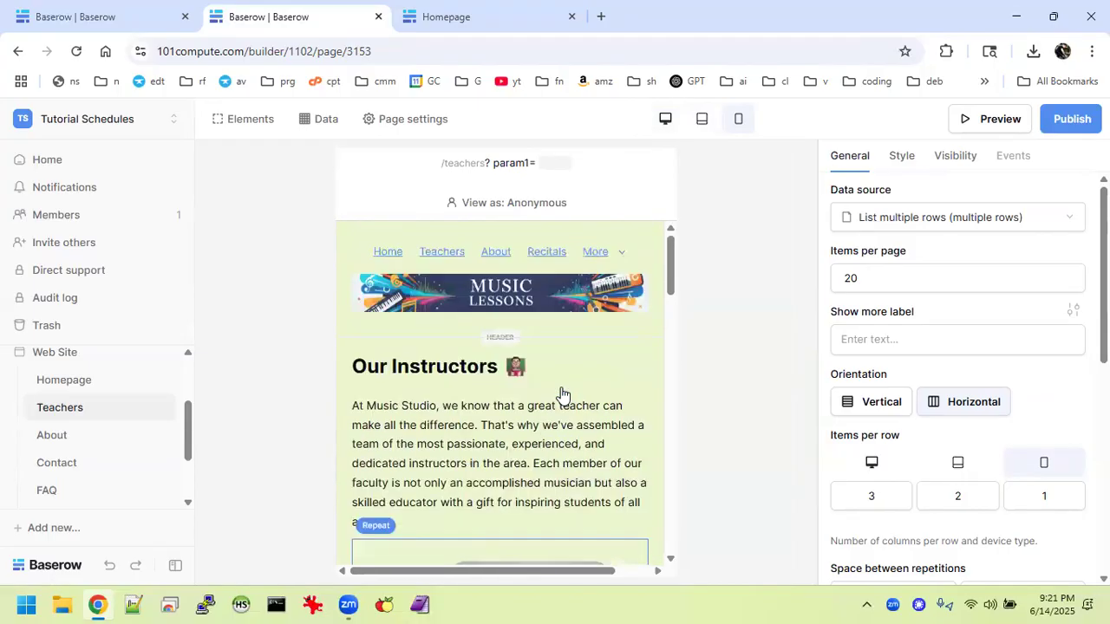
pyautogui.click(728, 292)
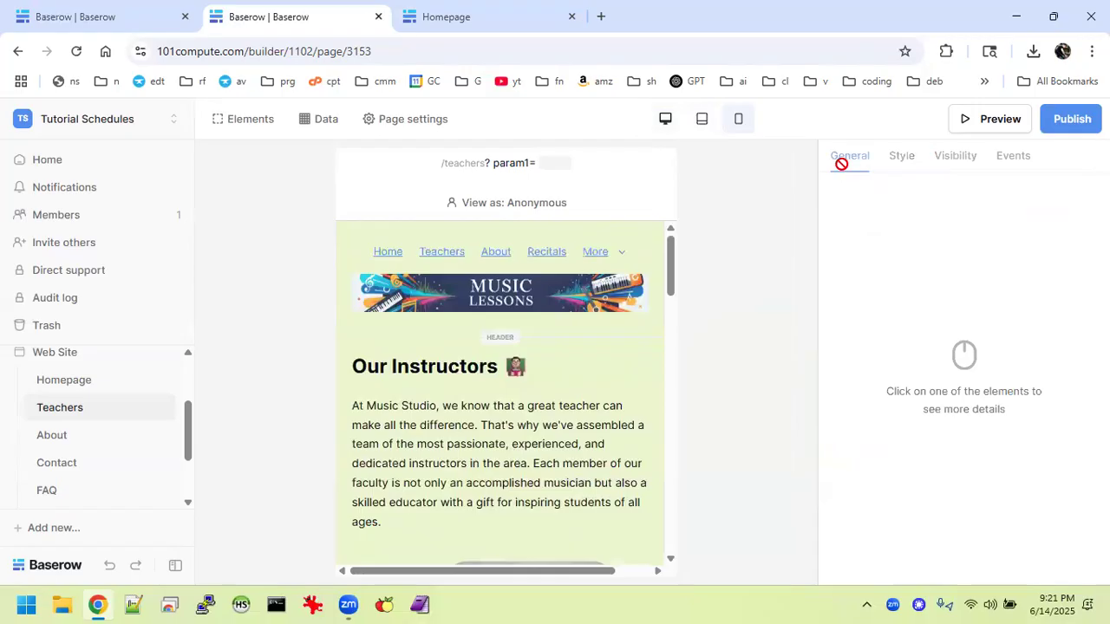
# Restore the desktop view, preview the Teachers page, and return to the page editor.
pyautogui.click(673, 122)
pyautogui.click(993, 118)
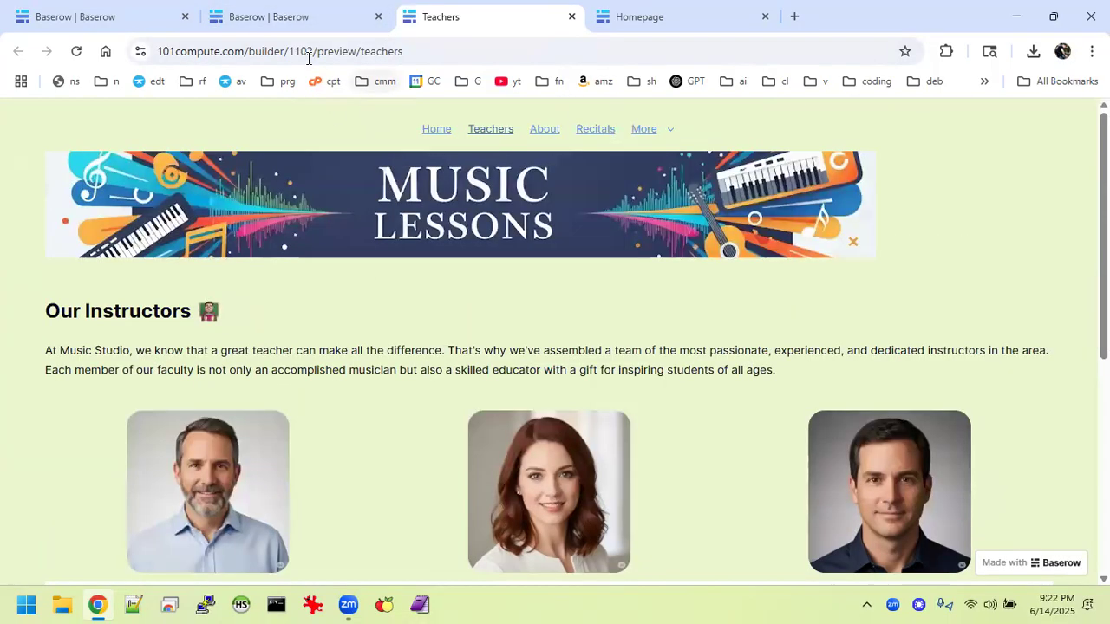
pyautogui.click(322, 16)
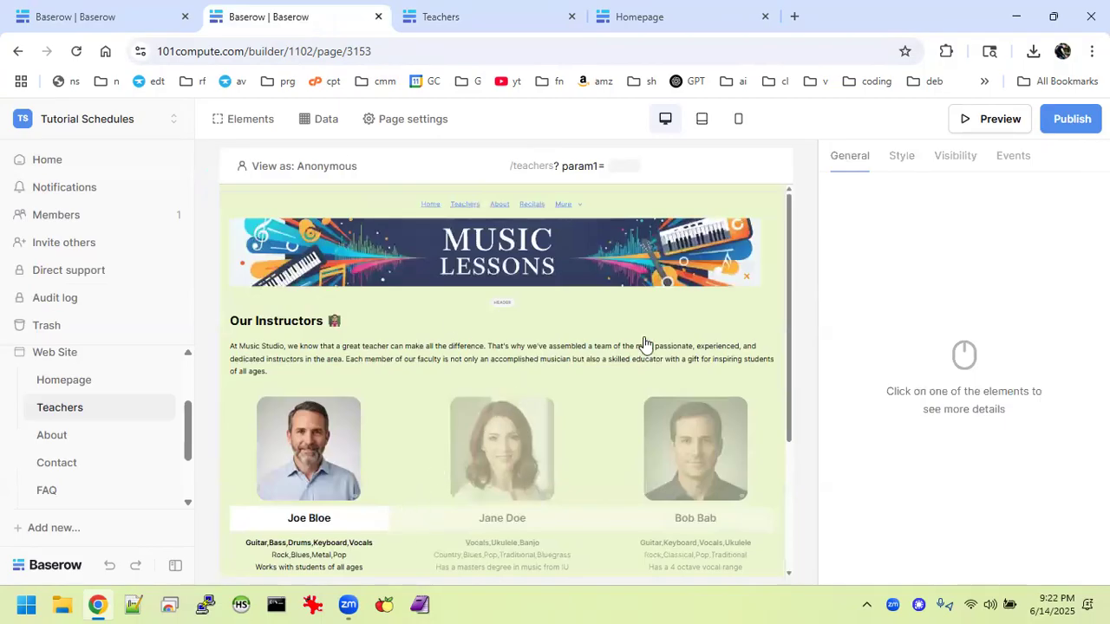
# Inspect the style settings of the instructor photo and of the columns element that holds the instructors section.
pyautogui.click(377, 523)
pyautogui.click(382, 447)
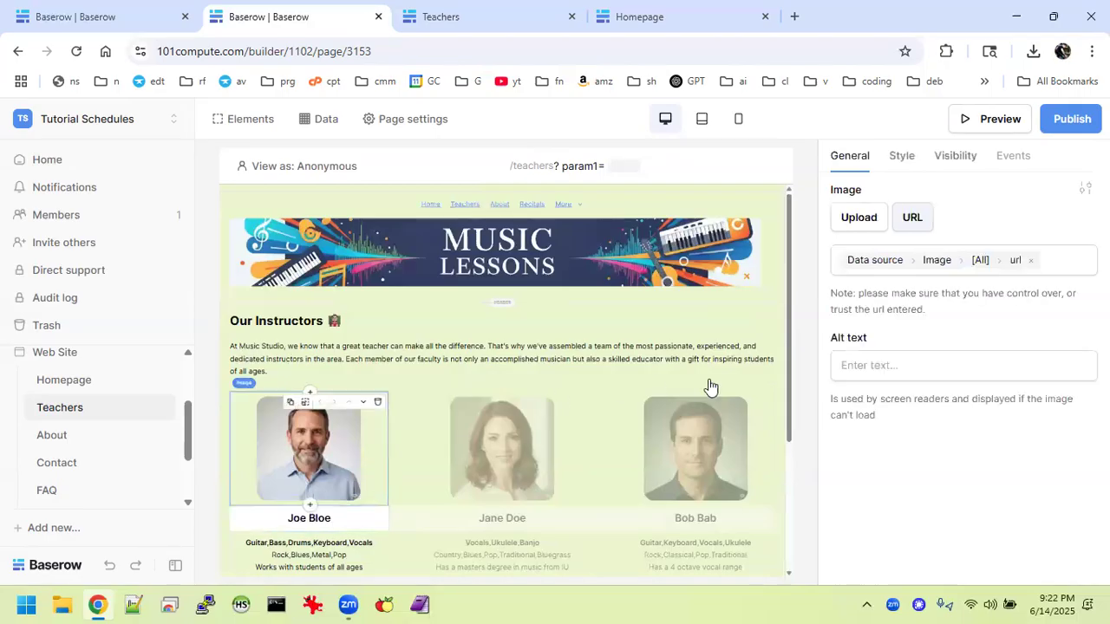
pyautogui.click(900, 157)
pyautogui.scroll(-3, 930, 391)
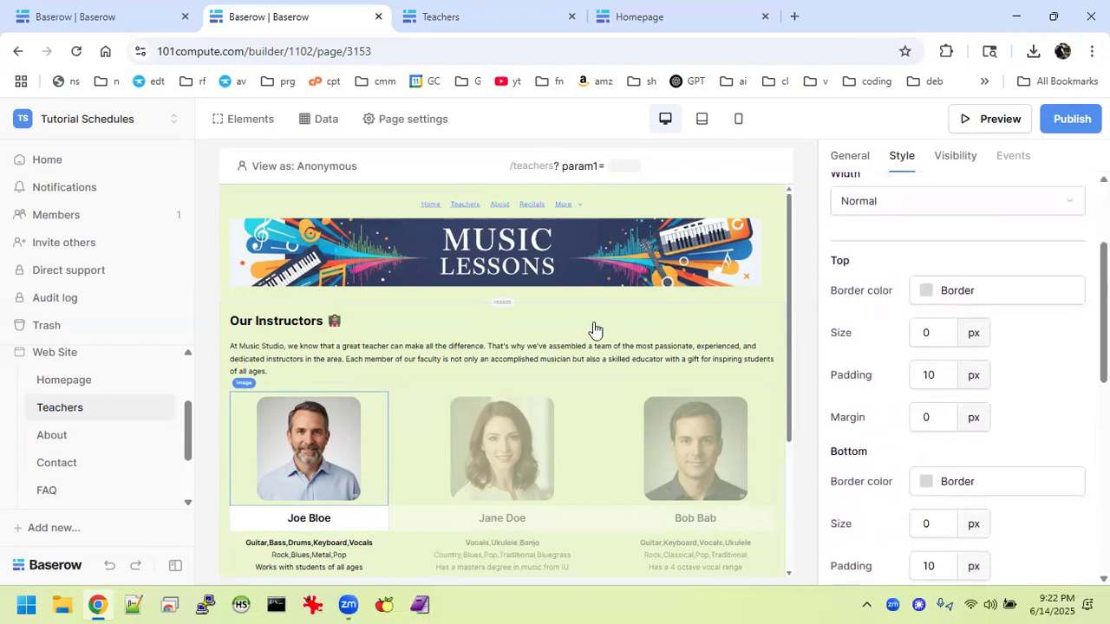
pyautogui.click(750, 328)
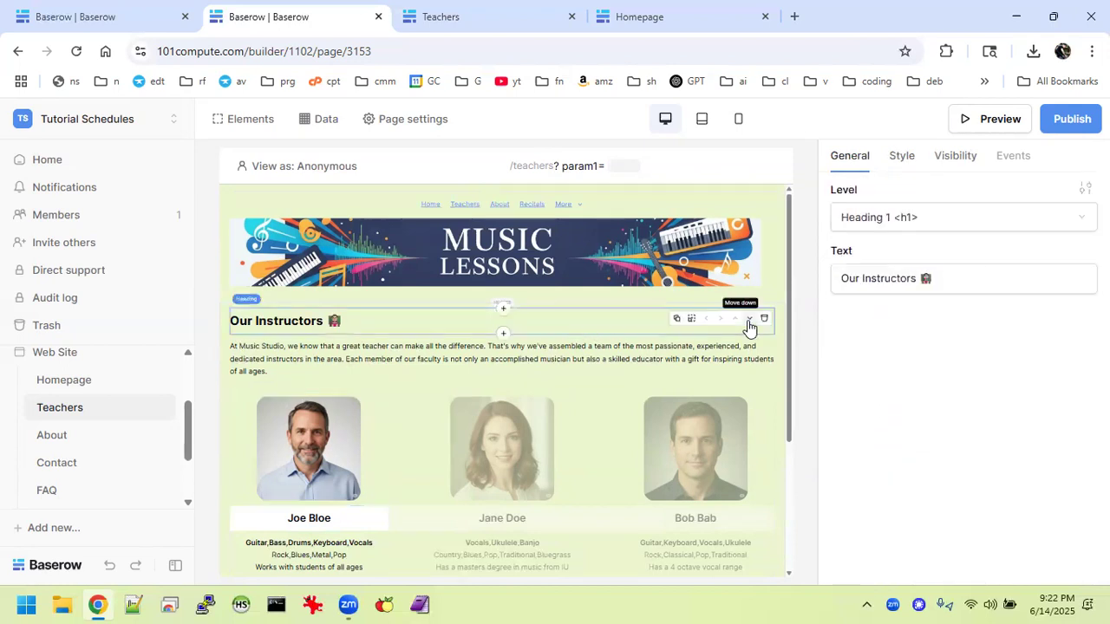
pyautogui.click(768, 370)
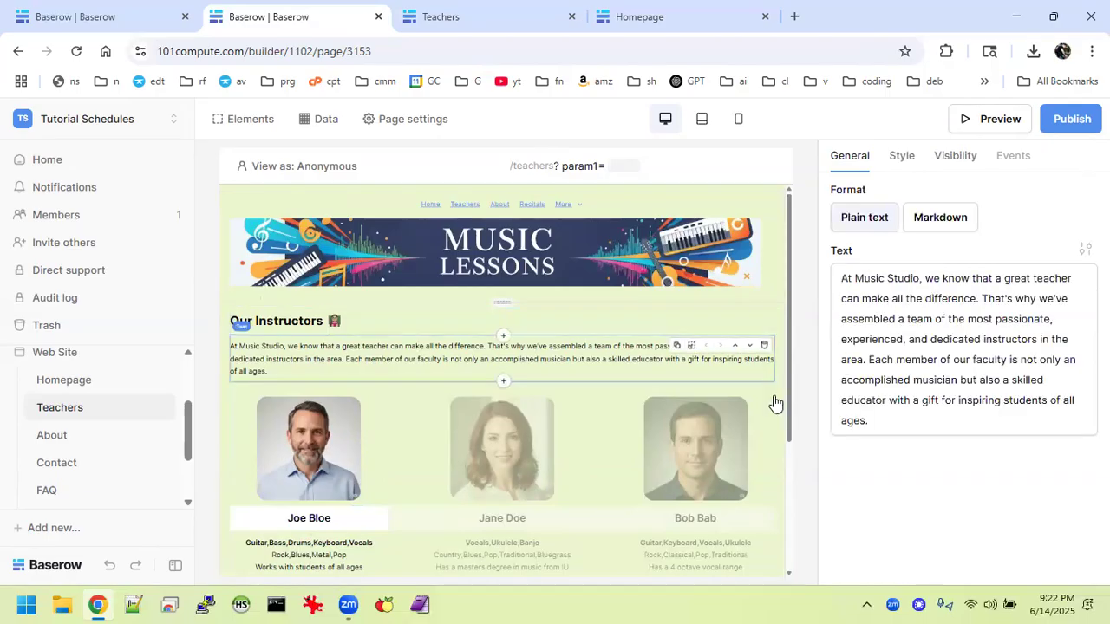
pyautogui.click(775, 399)
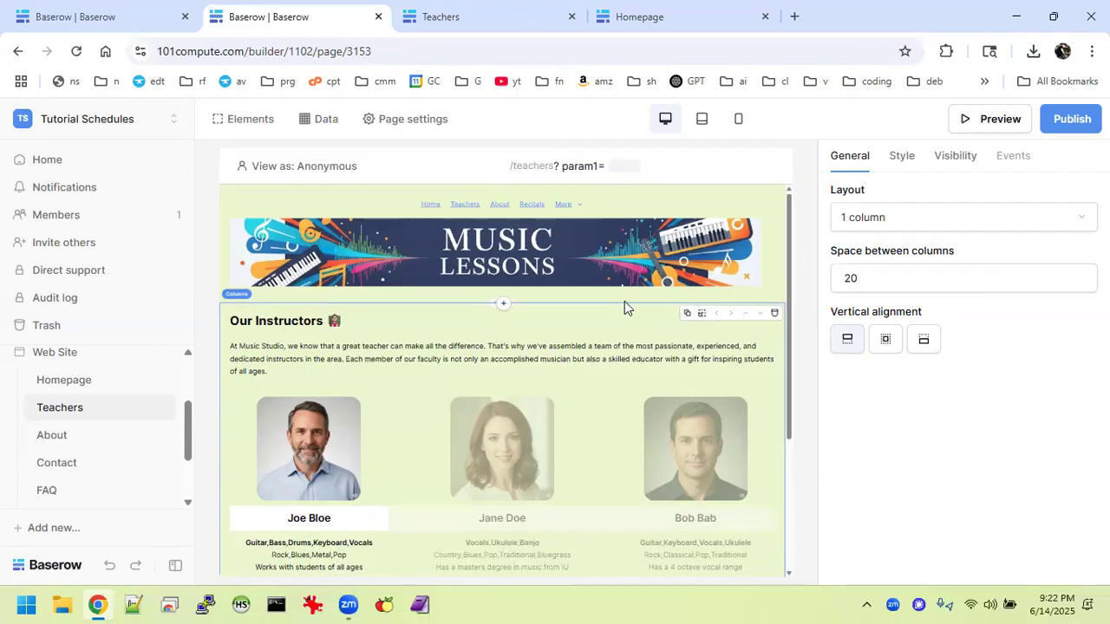
pyautogui.click(903, 157)
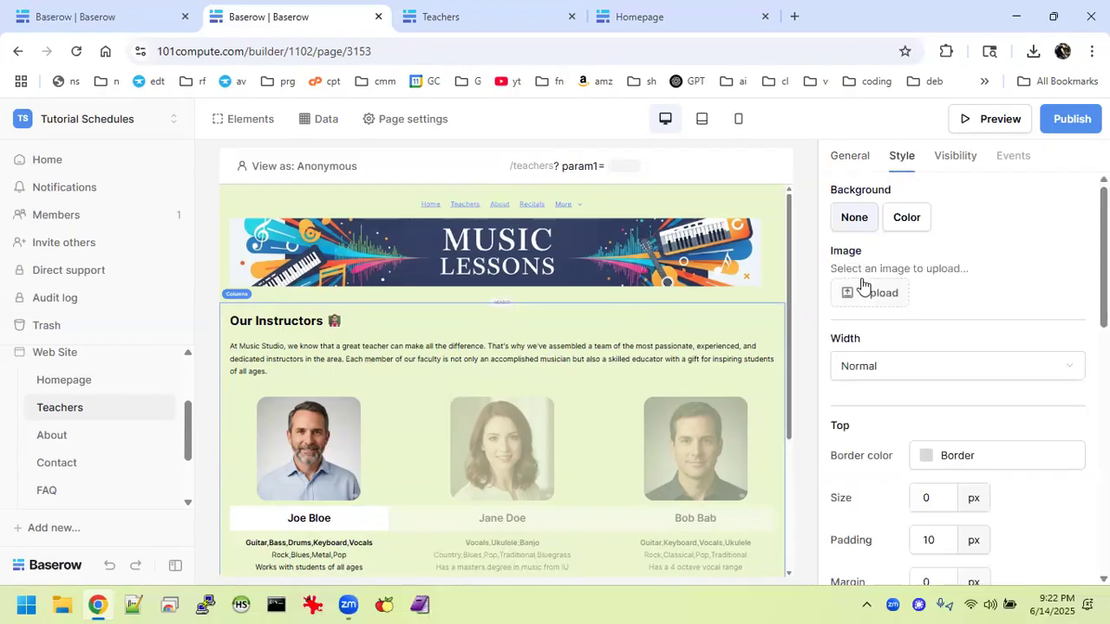
pyautogui.moveTo(766, 313)
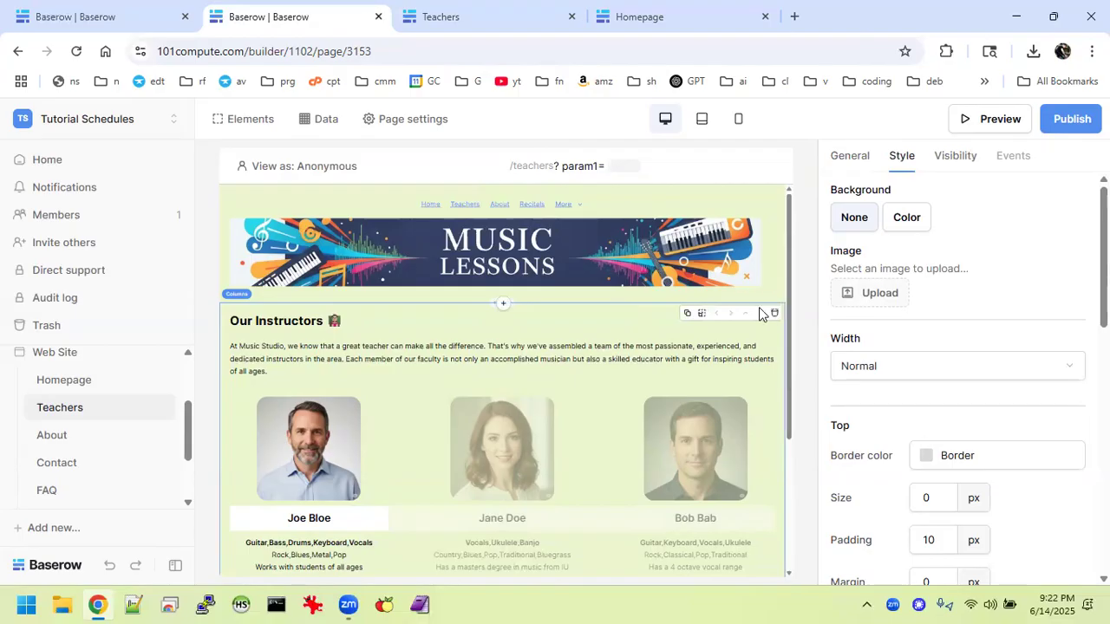
# Set the width of the outer container around the instructors section to Medium.
pyautogui.click(670, 318)
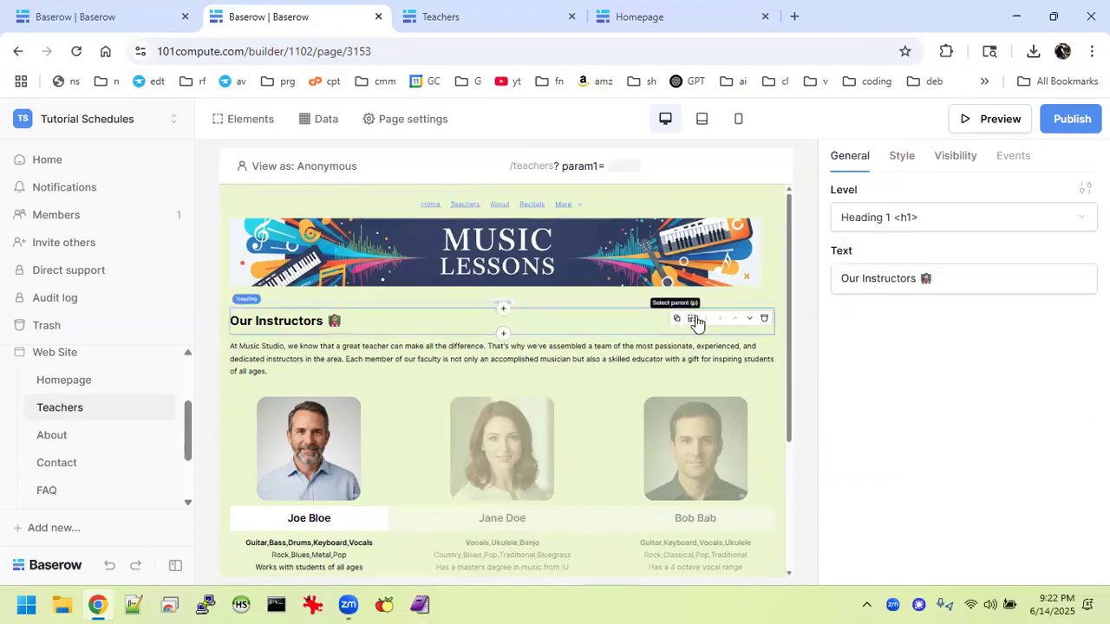
pyautogui.click(771, 351)
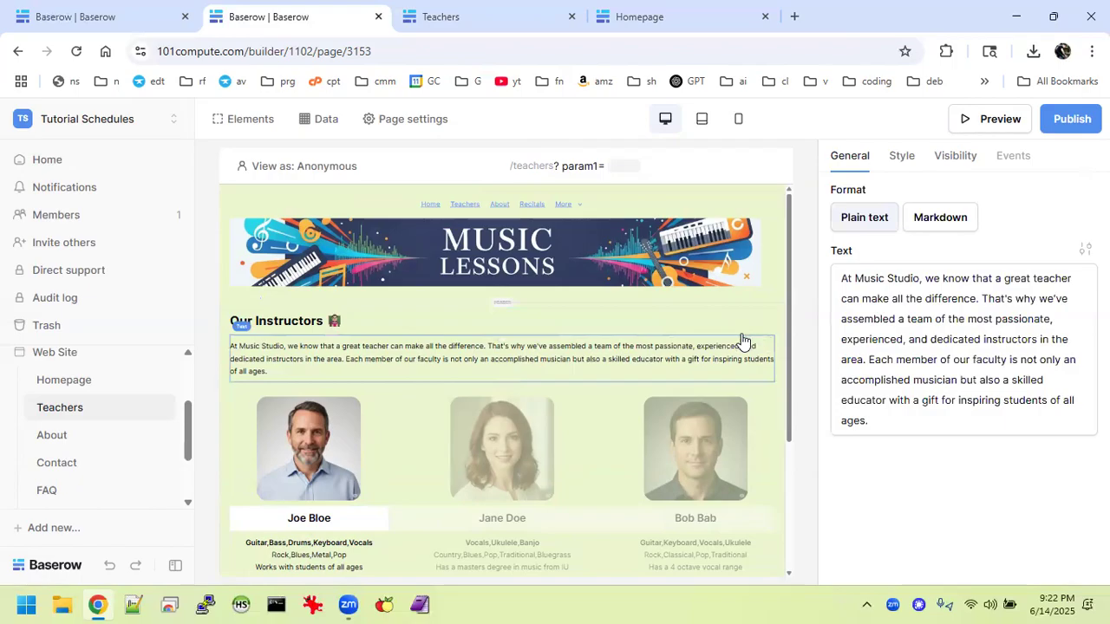
pyautogui.click(691, 351)
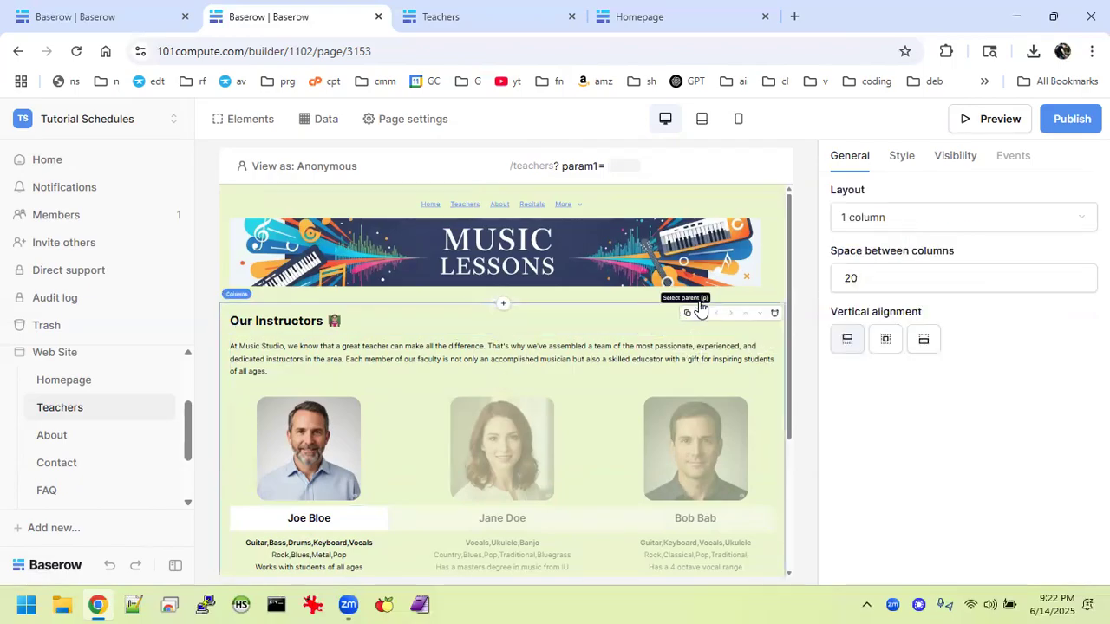
pyautogui.click(701, 312)
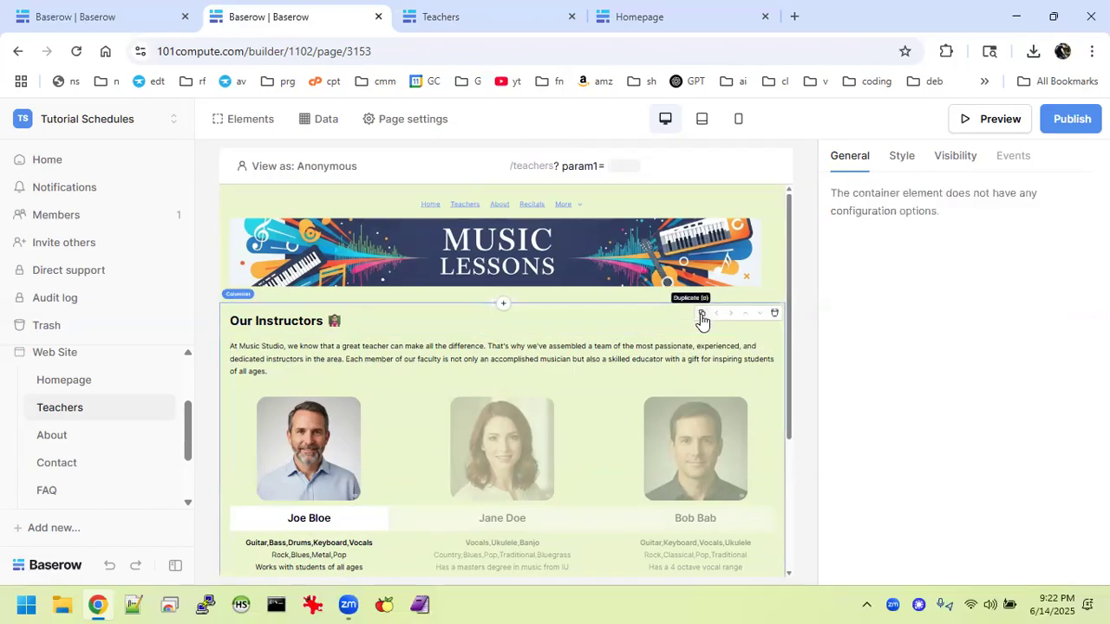
pyautogui.click(899, 157)
pyautogui.click(884, 368)
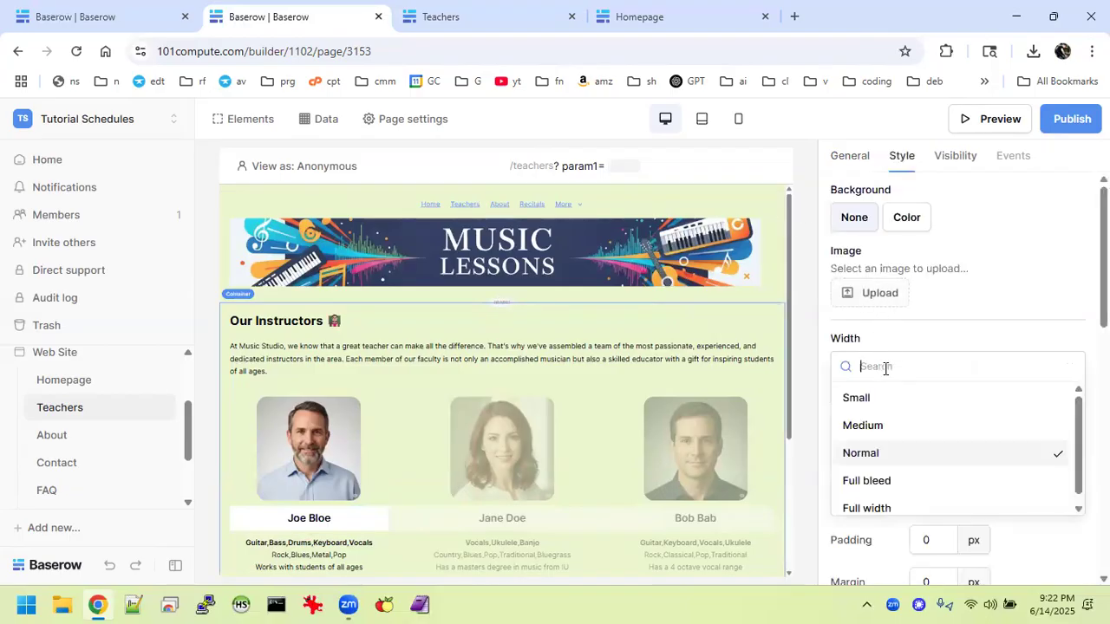
pyautogui.click(878, 424)
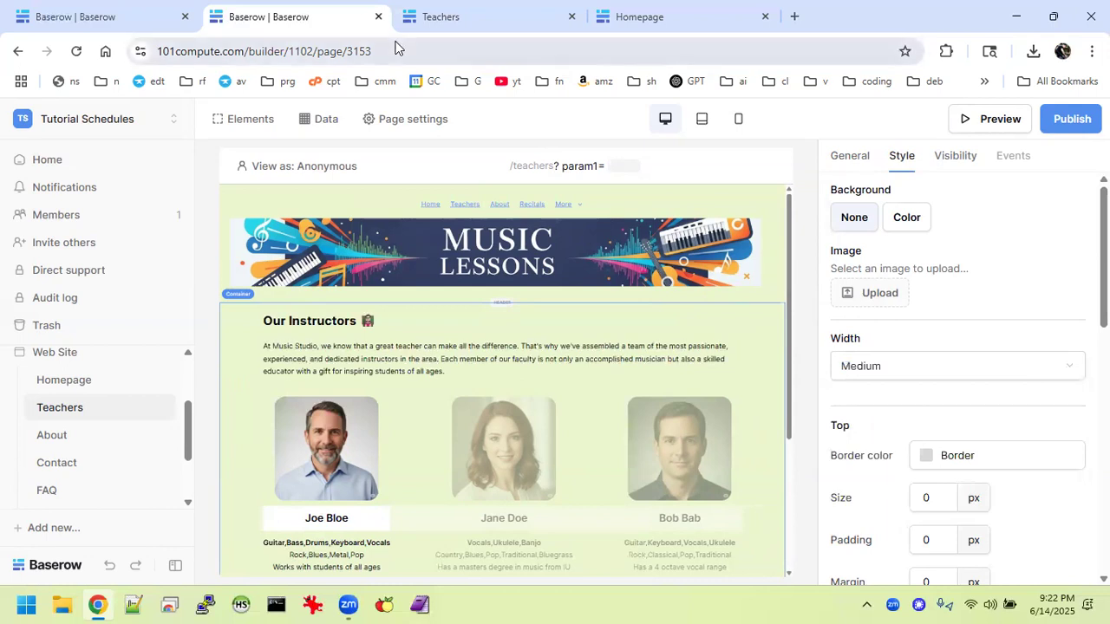
# Check the style settings of the matching container on the Basic Web Site Tutorial's Teachers page, and return to the Tutorial Schedules page editor.
pyautogui.click(117, 9)
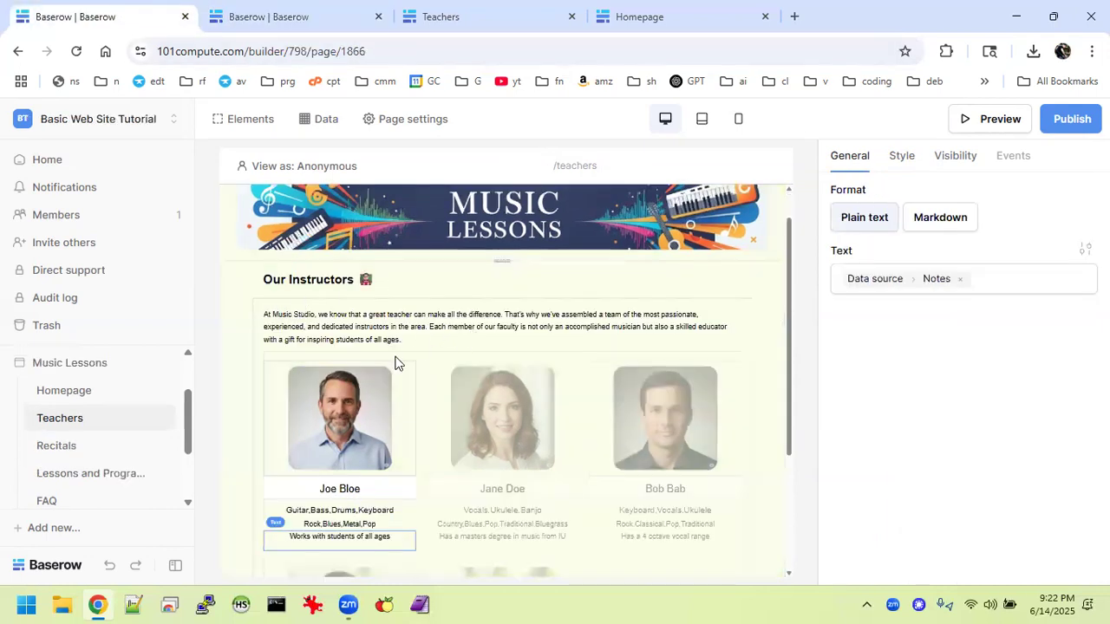
pyautogui.click(726, 357)
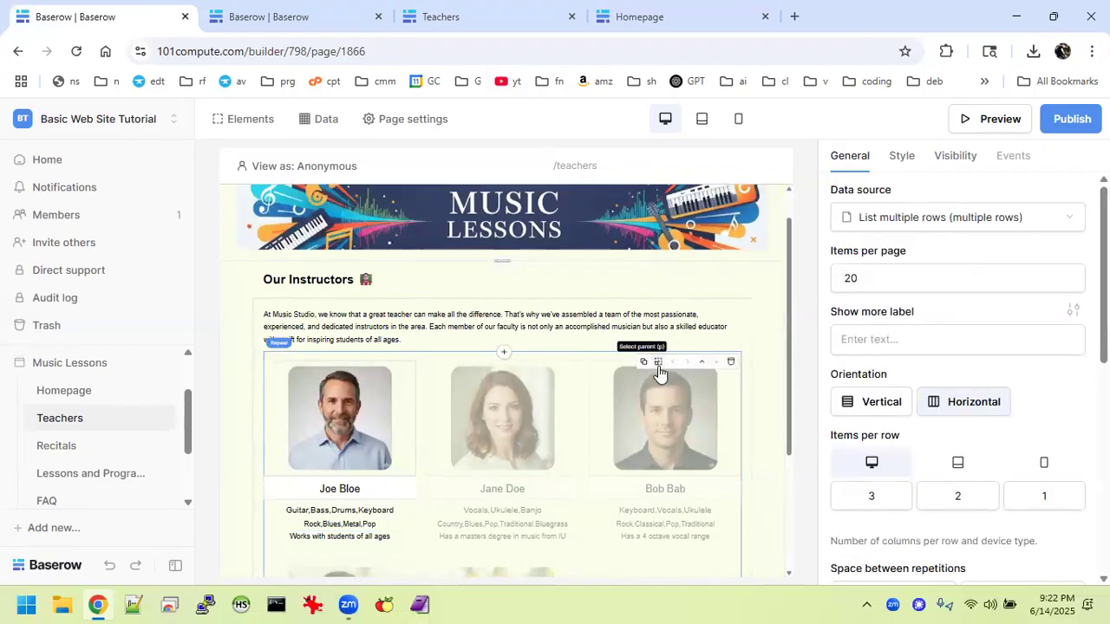
pyautogui.click(660, 373)
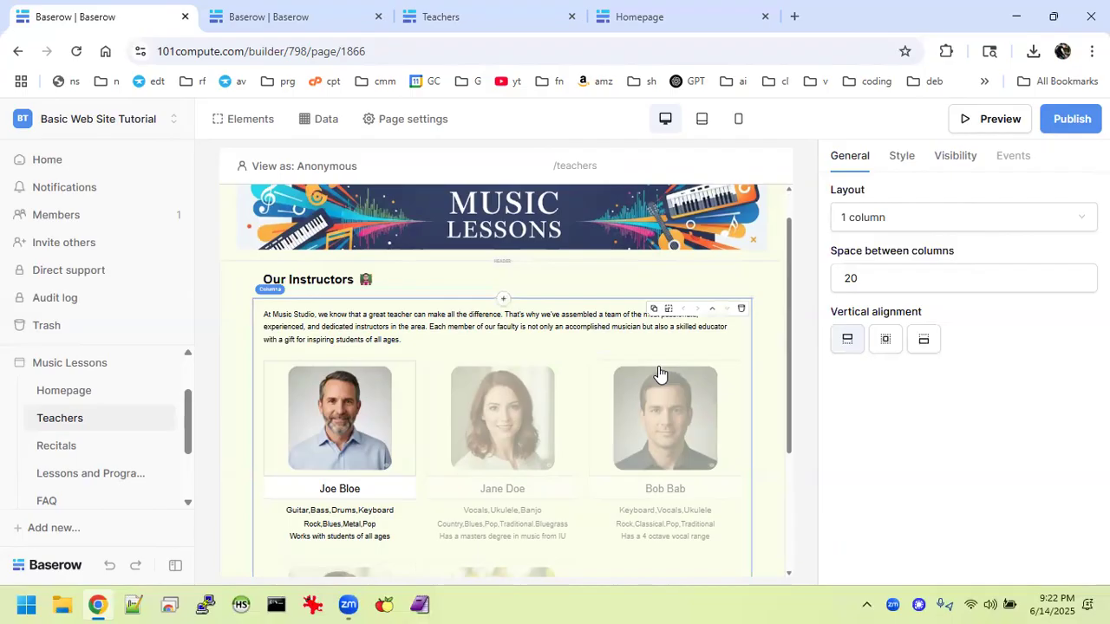
pyautogui.click(671, 311)
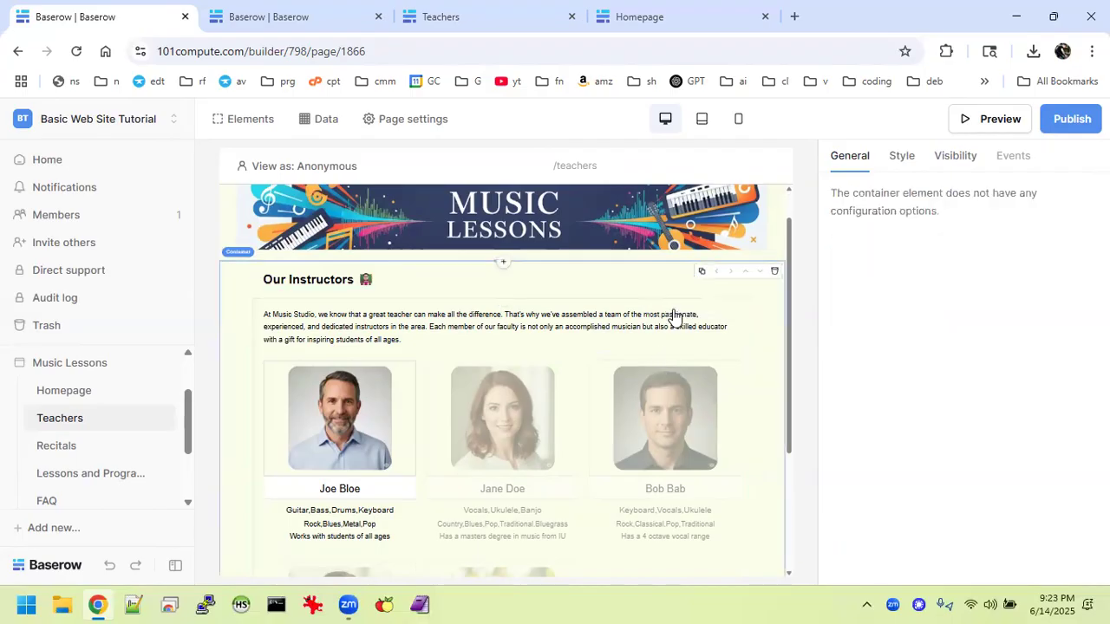
pyautogui.click(902, 156)
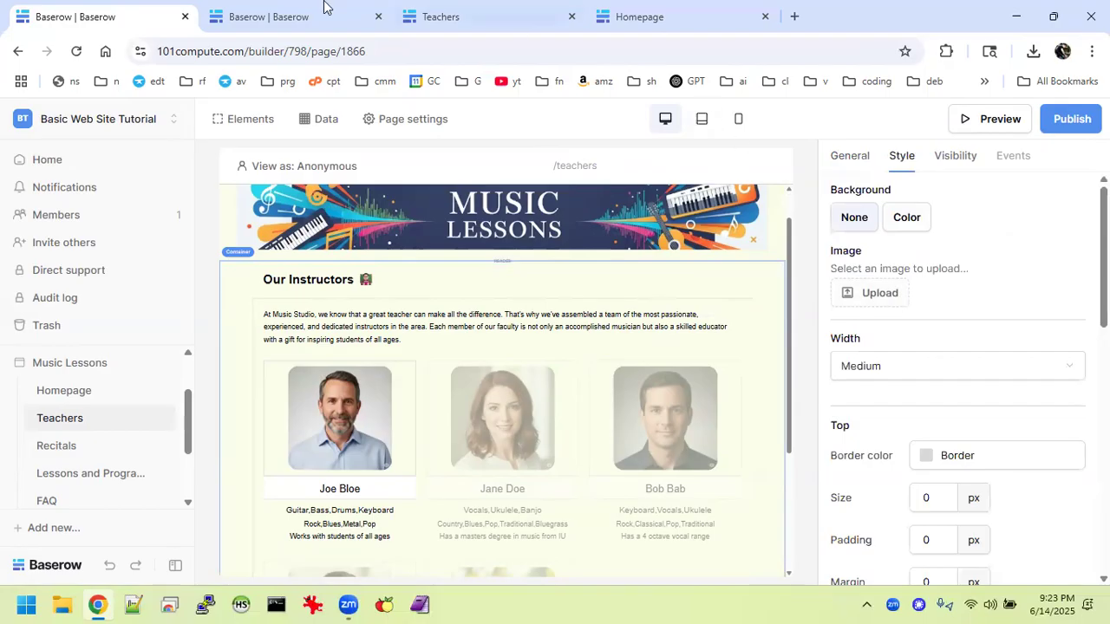
pyautogui.click(280, 10)
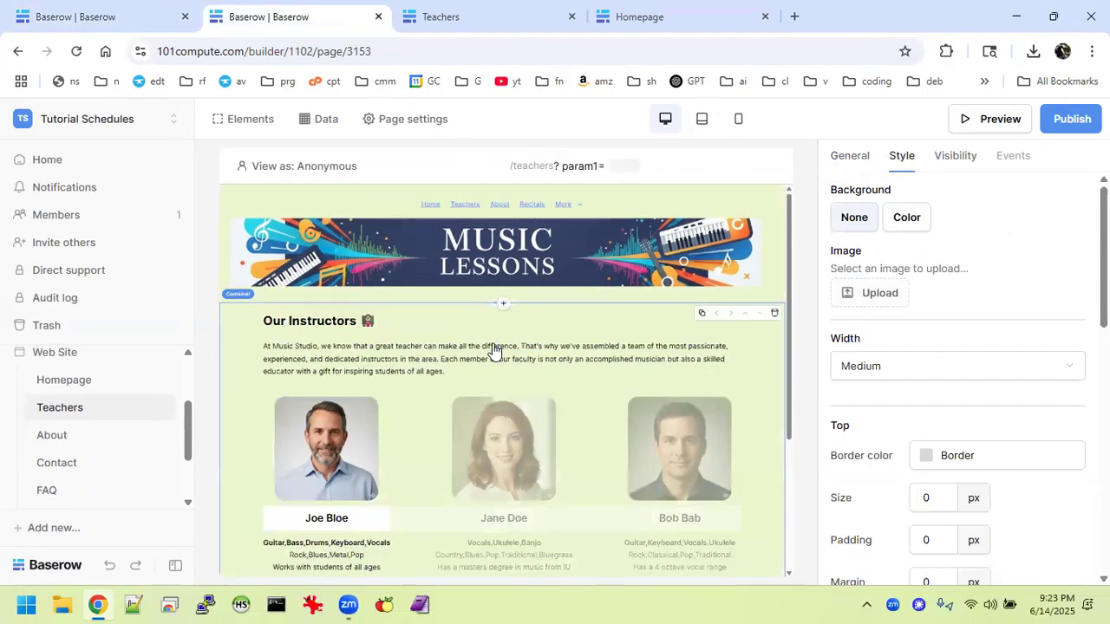
# Set the instructors repeat element's space between repetitions to 10 horizontally and 10 vertically, and check the spacing on the page.
pyautogui.click(751, 364)
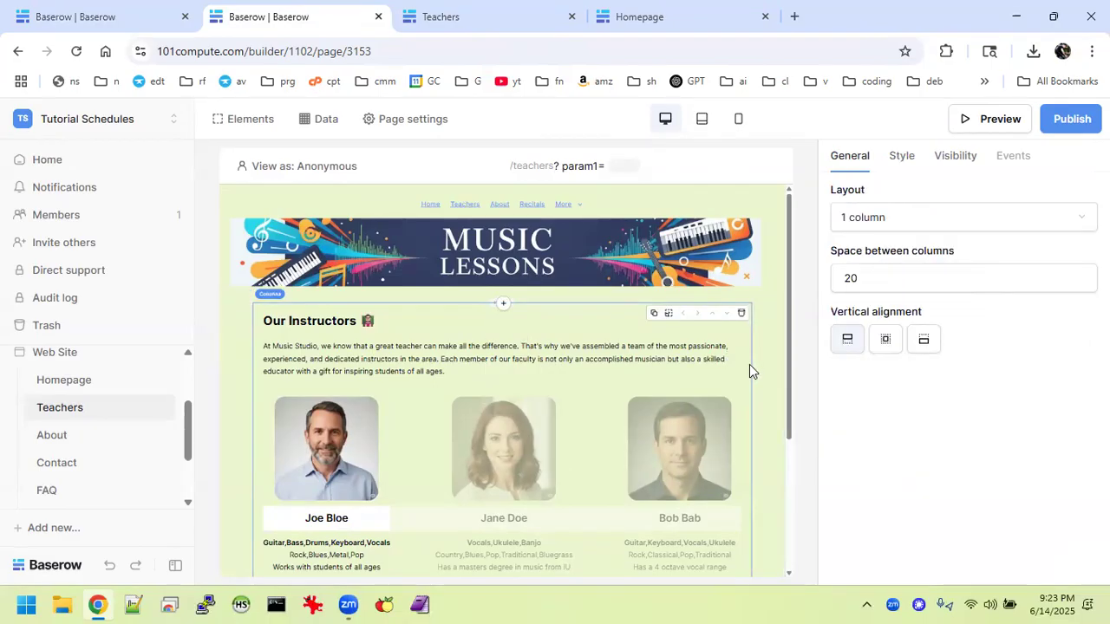
pyautogui.click(739, 350)
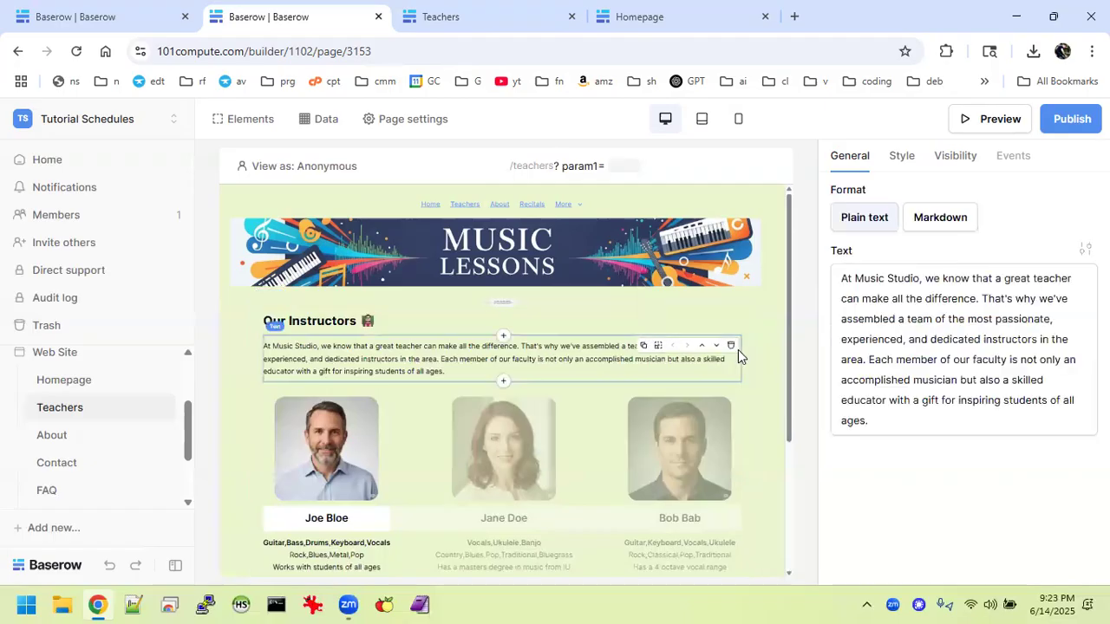
pyautogui.click(658, 346)
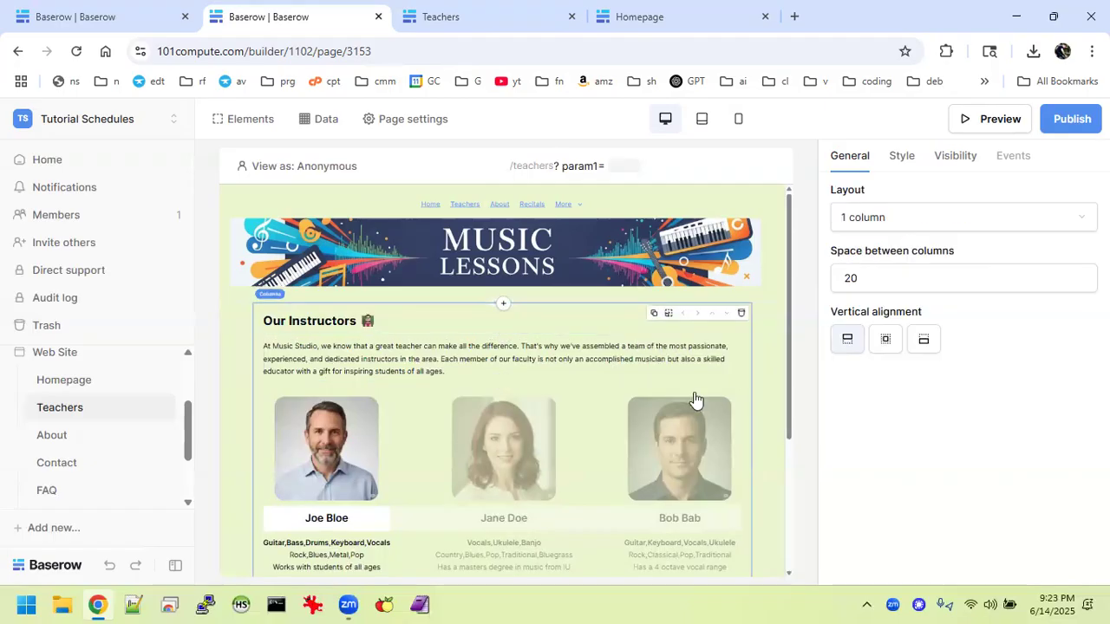
pyautogui.click(732, 396)
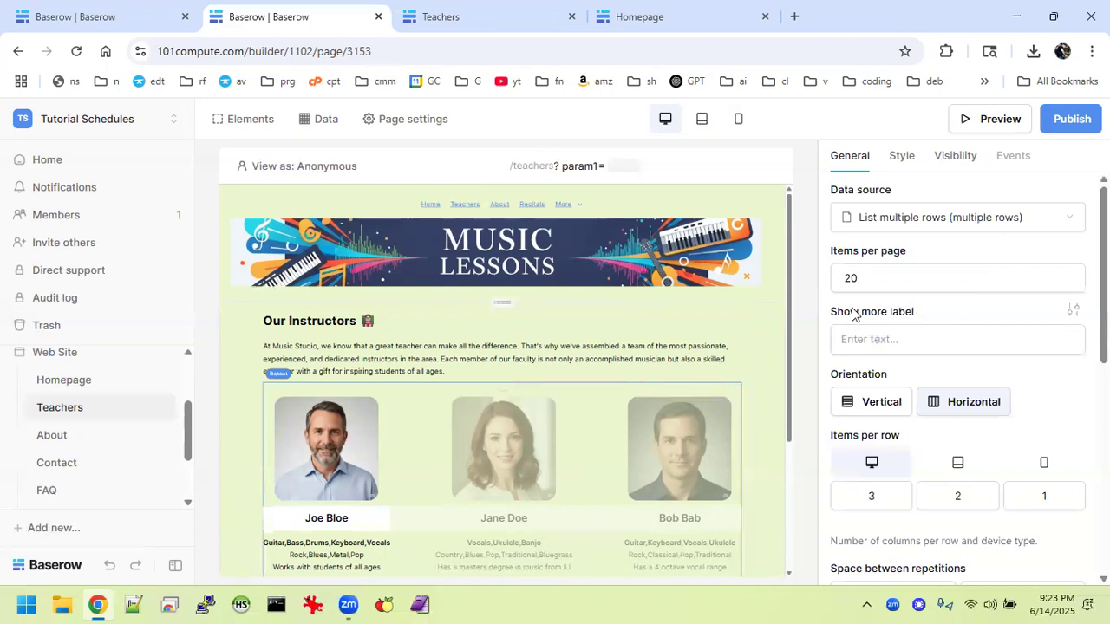
pyautogui.scroll(-2, 885, 399)
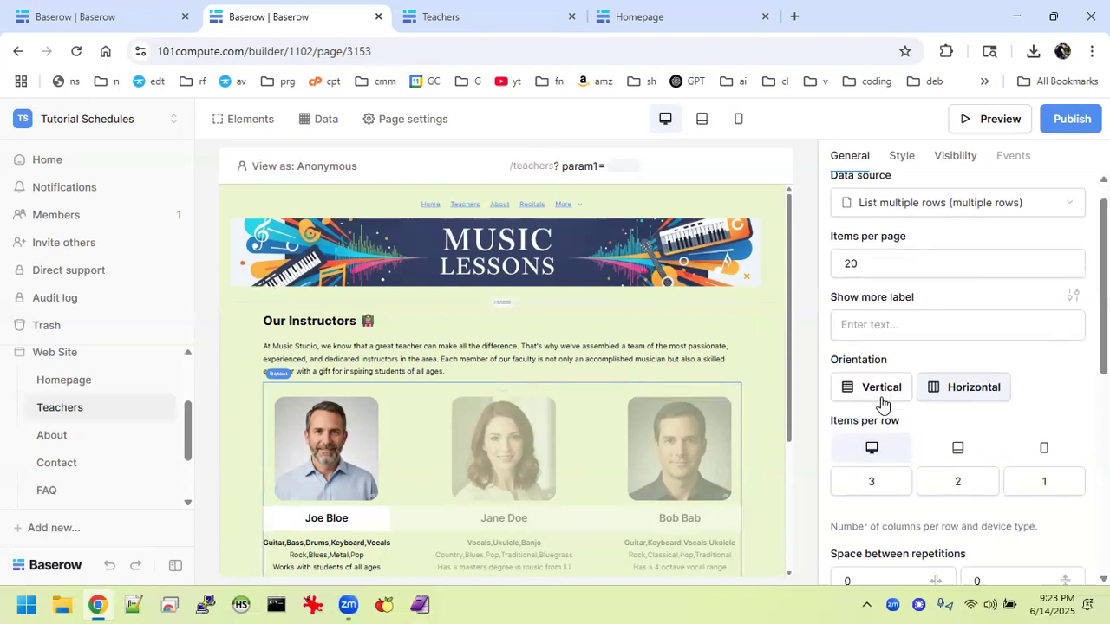
pyautogui.scroll(-1, 882, 404)
pyautogui.click(858, 359)
pyautogui.press('BackSpace')
pyautogui.write('10')
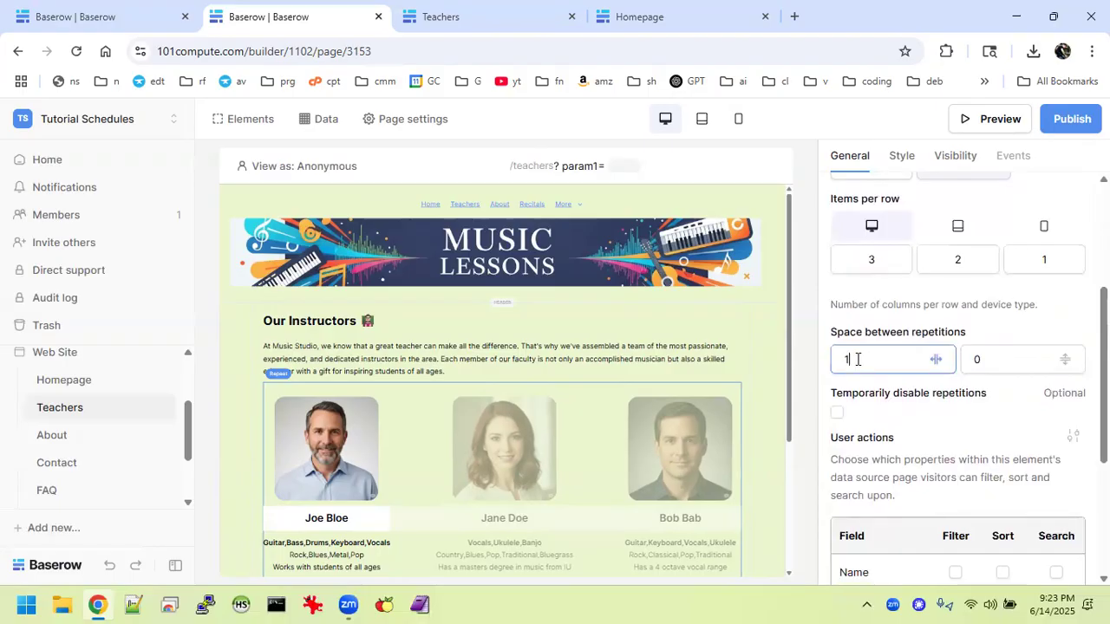
pyautogui.click(1008, 360)
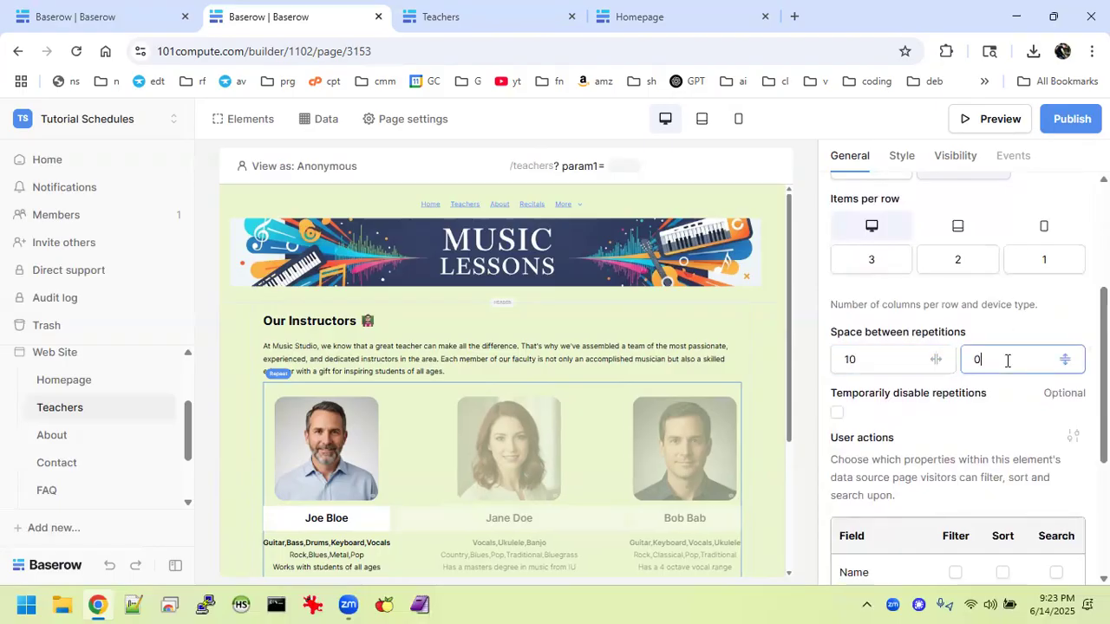
pyautogui.write('10')
pyautogui.scroll(-2, 708, 449)
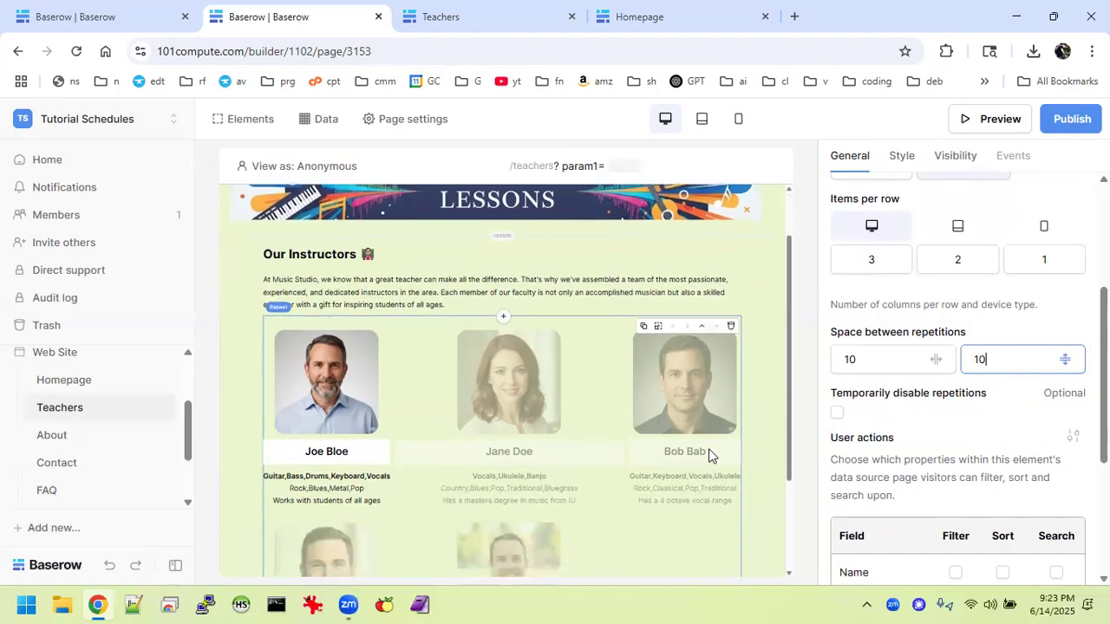
pyautogui.scroll(-2, 708, 454)
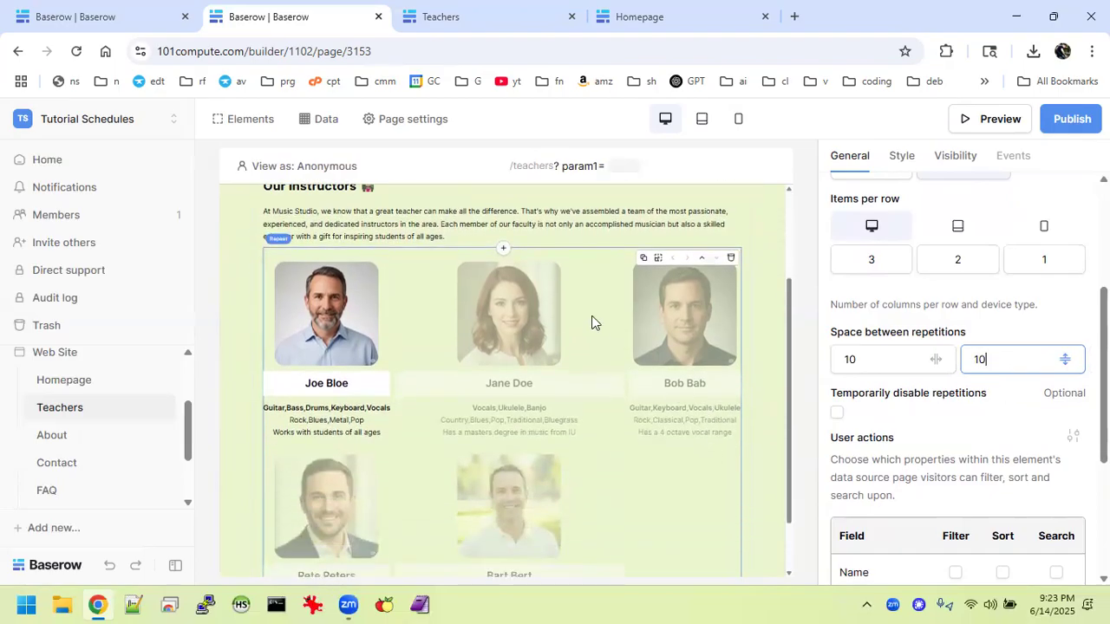
pyautogui.scroll(3, 922, 339)
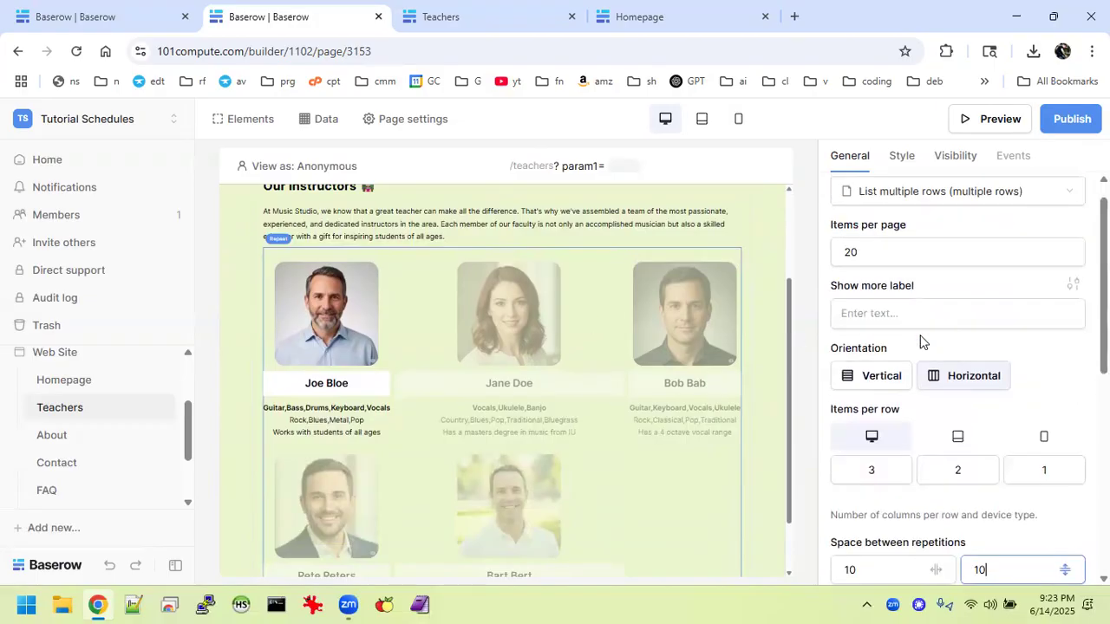
# Try a #FFFFFF colour background on the instructors repeat element, and set its background back to None.
pyautogui.click(902, 156)
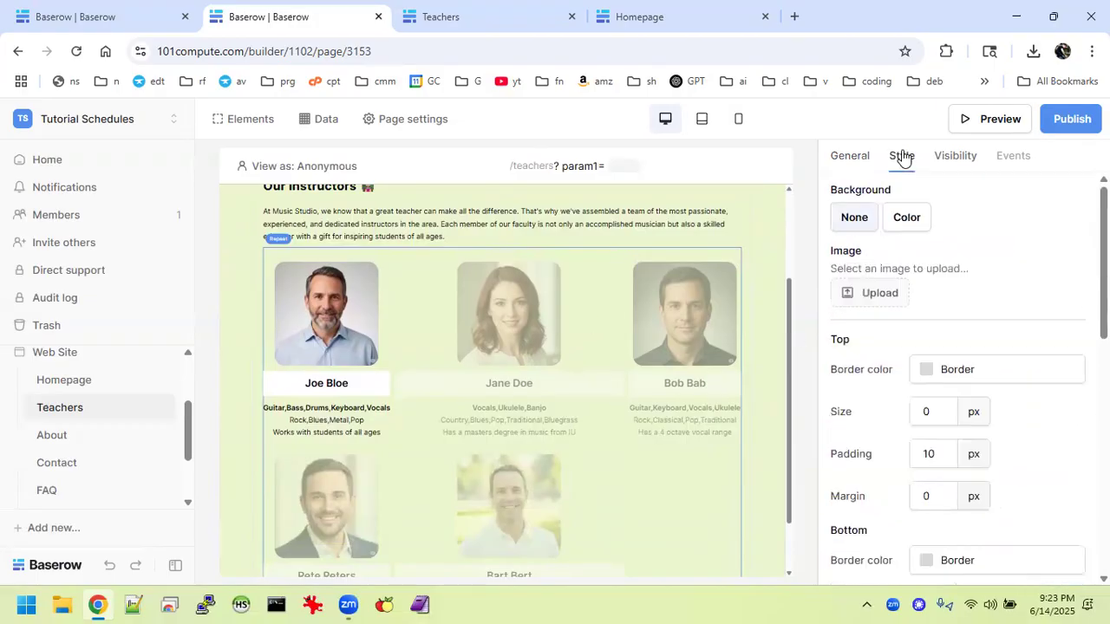
pyautogui.click(907, 217)
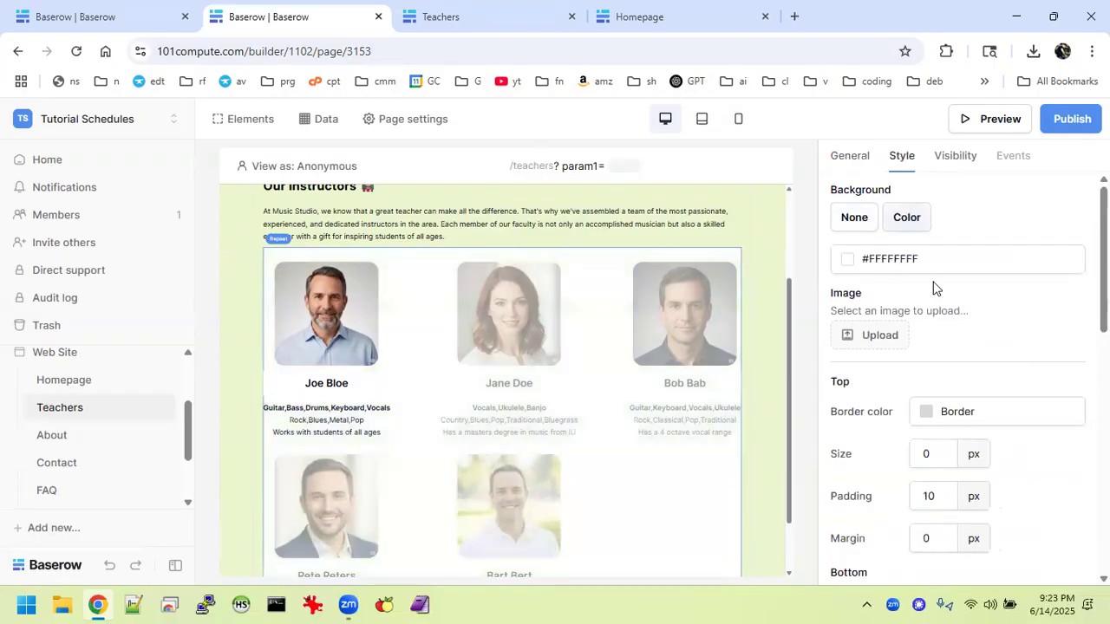
pyautogui.click(849, 260)
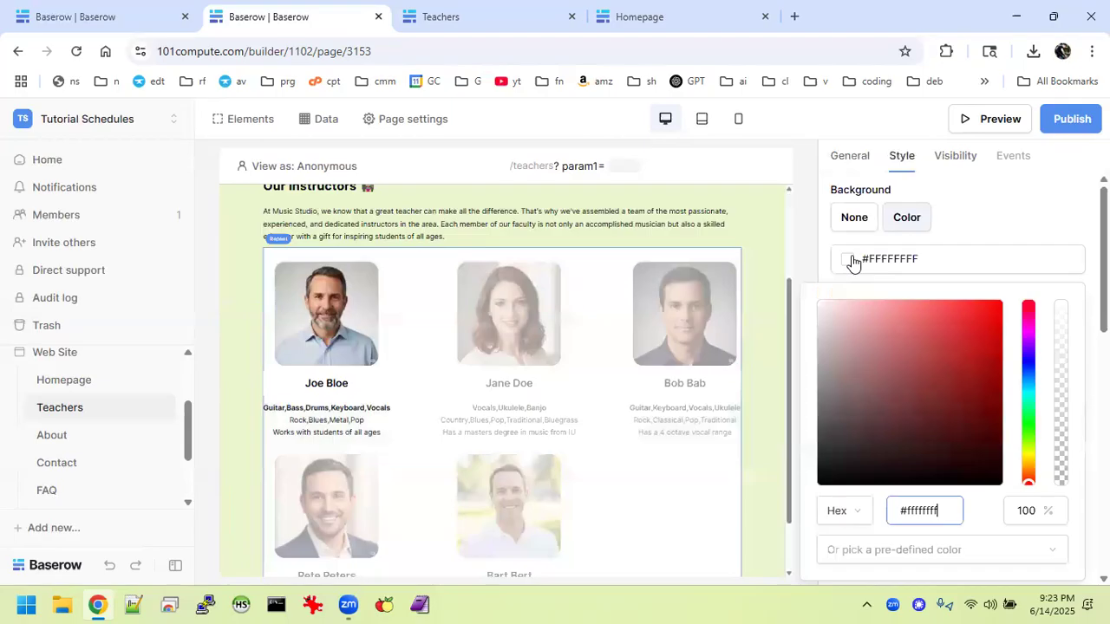
pyautogui.click(1028, 391)
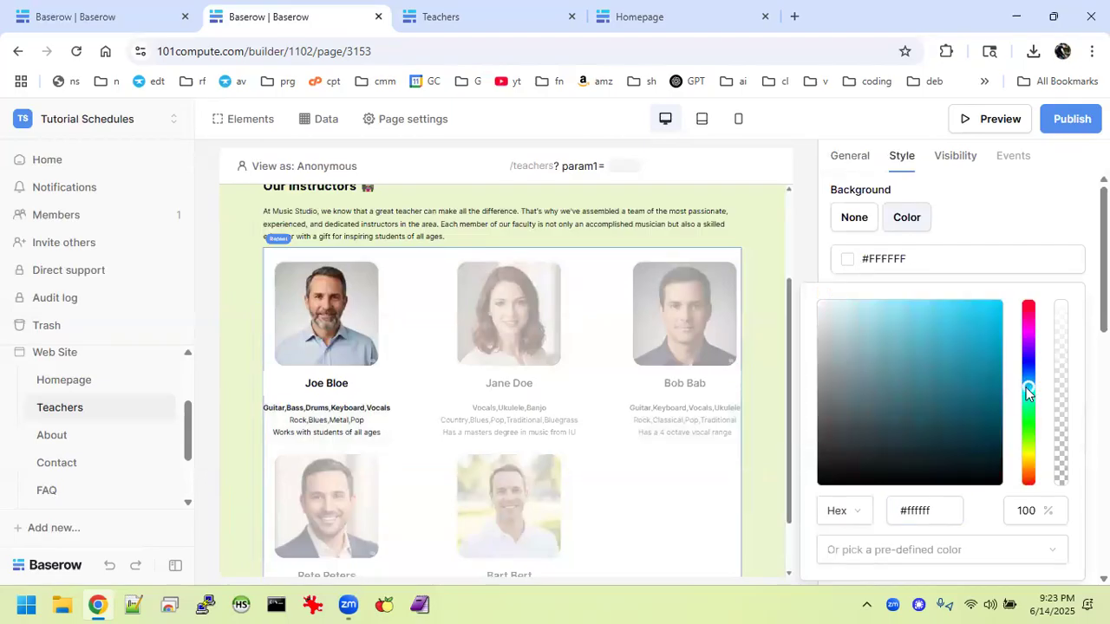
pyautogui.click(1028, 433)
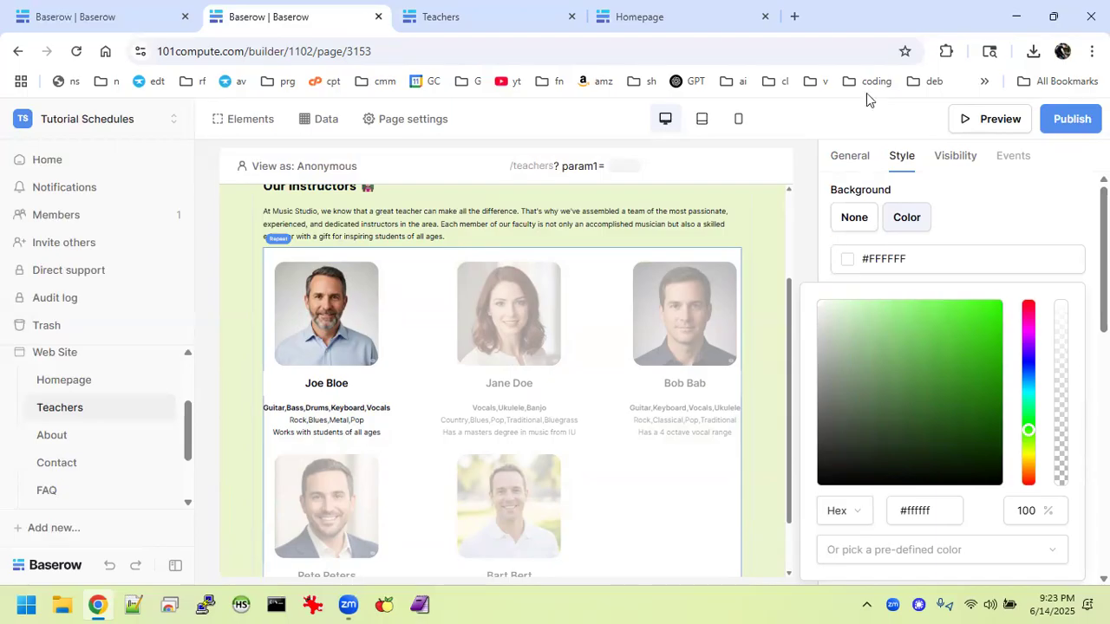
pyautogui.click(869, 228)
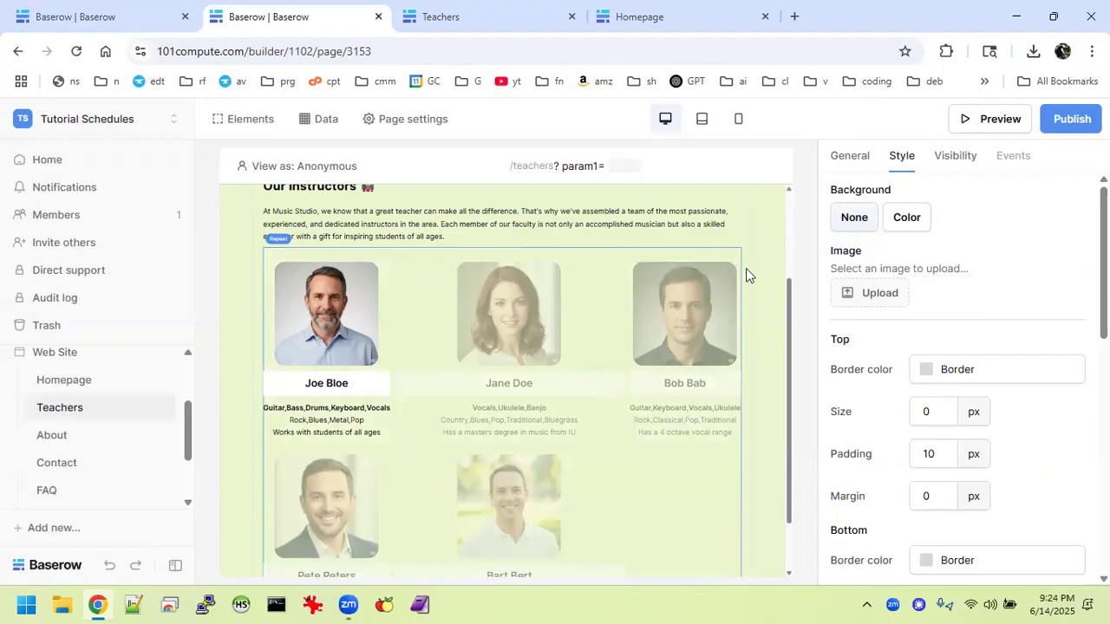
# Try the #FFFFFF background on the instructors repeat element once more, look at its colour picker, and restore None.
pyautogui.click(906, 218)
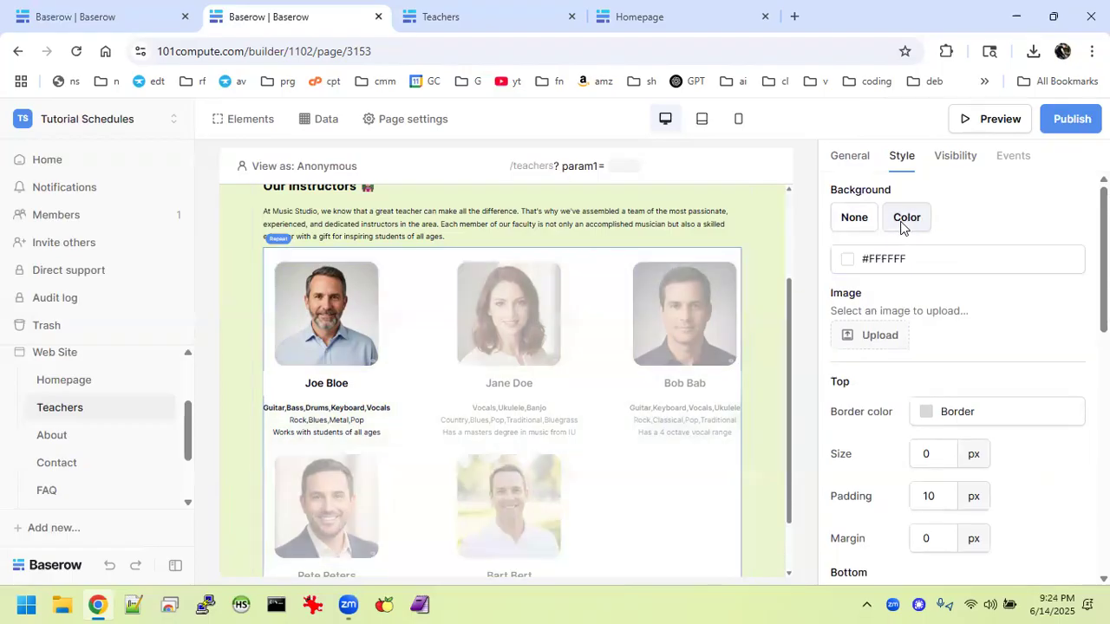
pyautogui.click(846, 268)
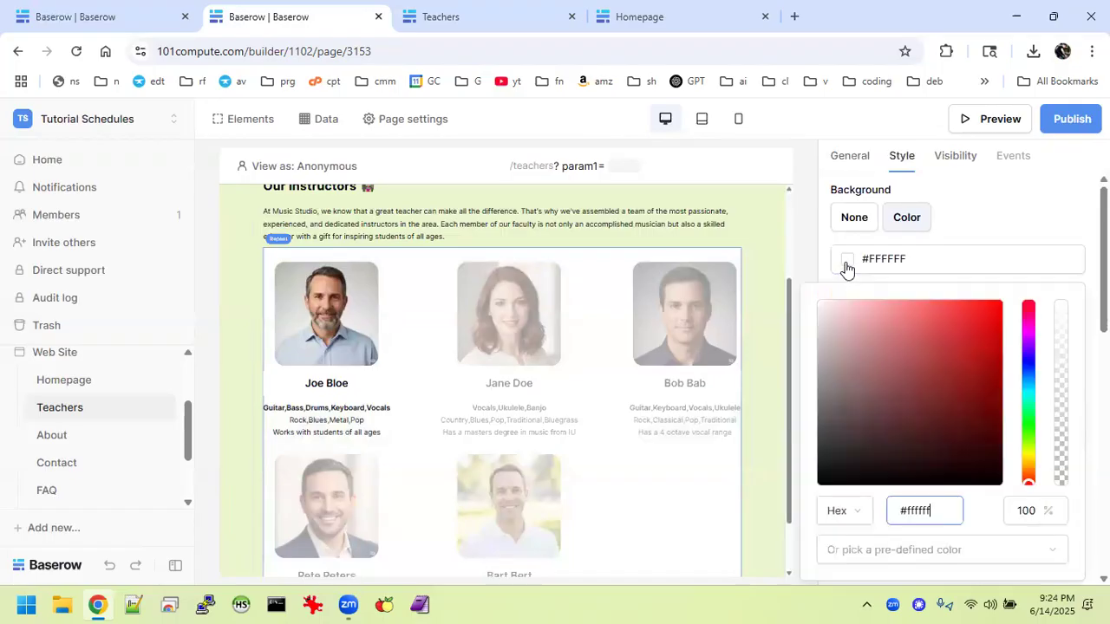
pyautogui.click(984, 237)
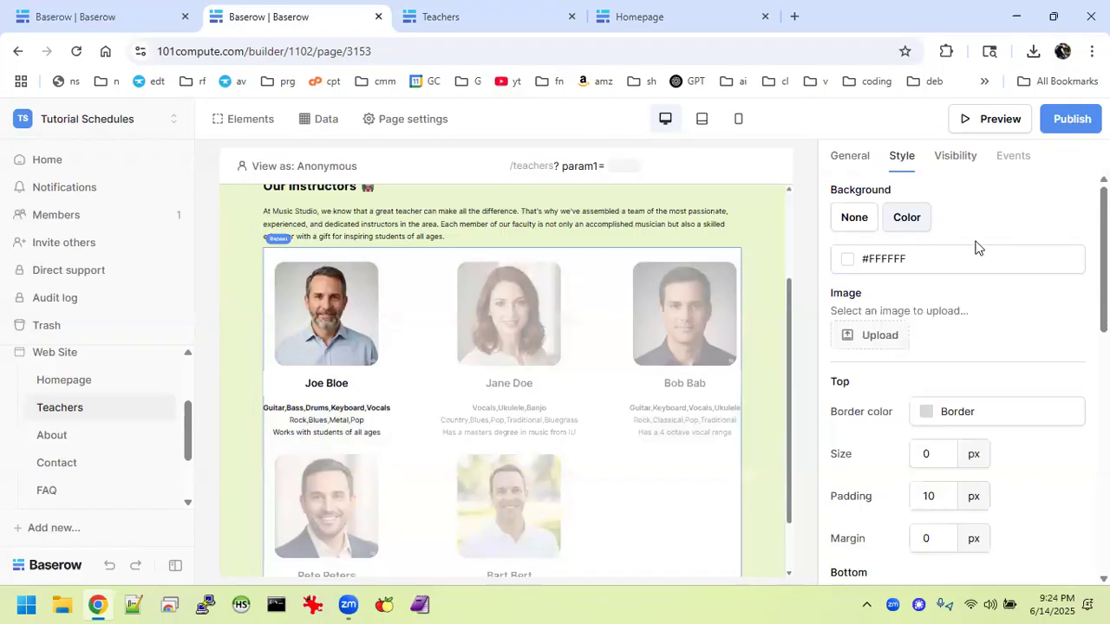
pyautogui.click(854, 220)
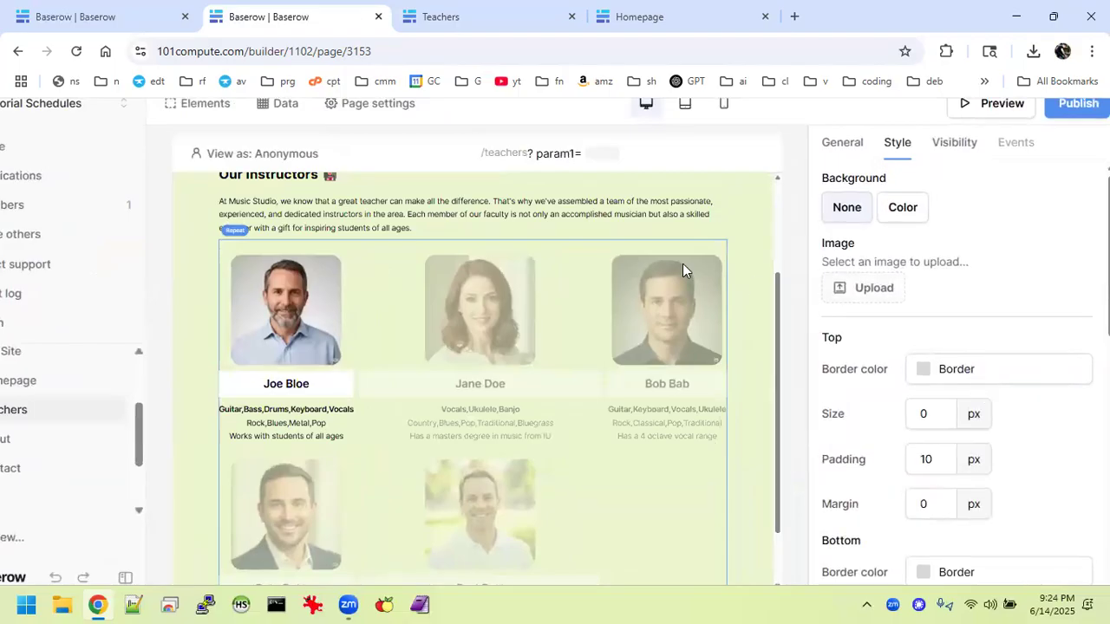
# Check the column and container settings around the instructors on the Basic Web Site Tutorial's Teachers page, and return to the Tutorial Schedules editor.
pyautogui.click(139, 15)
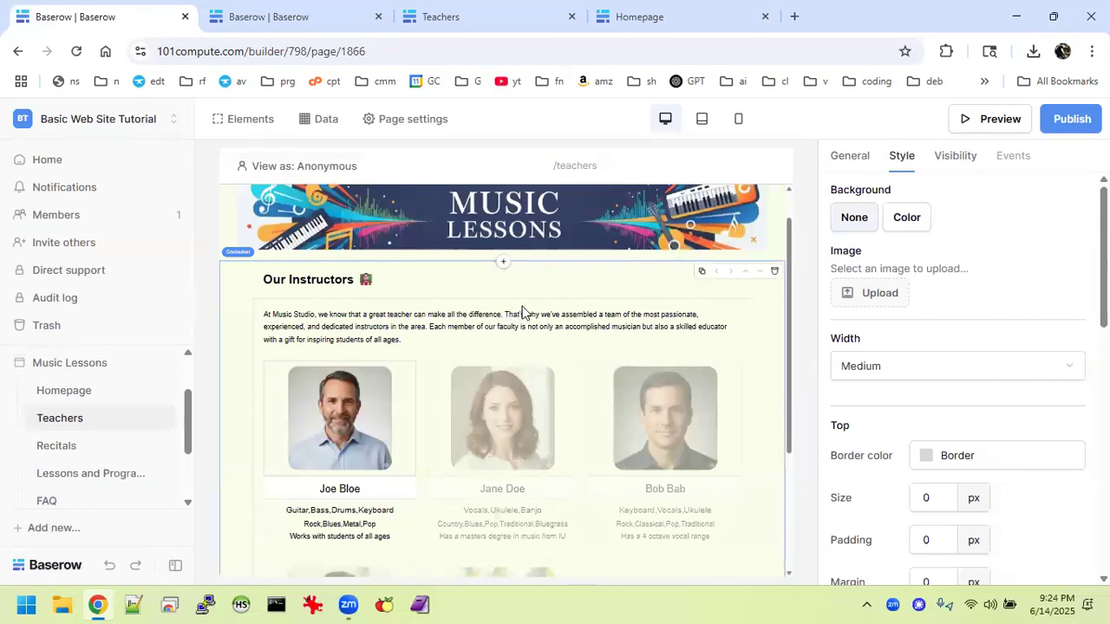
pyautogui.click(523, 313)
pyautogui.click(522, 305)
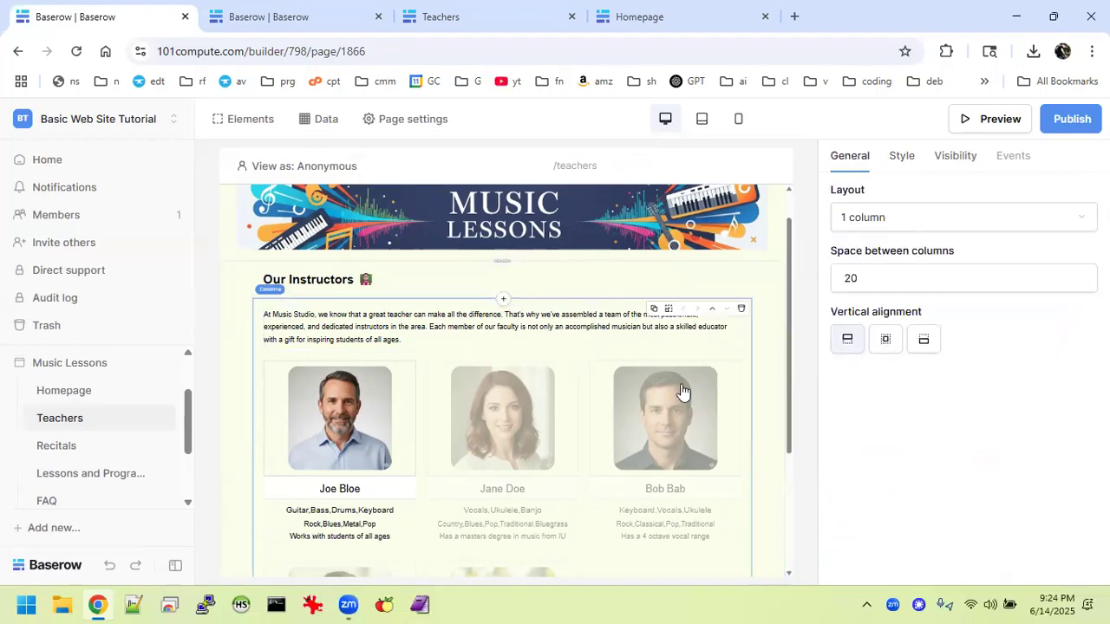
pyautogui.click(768, 443)
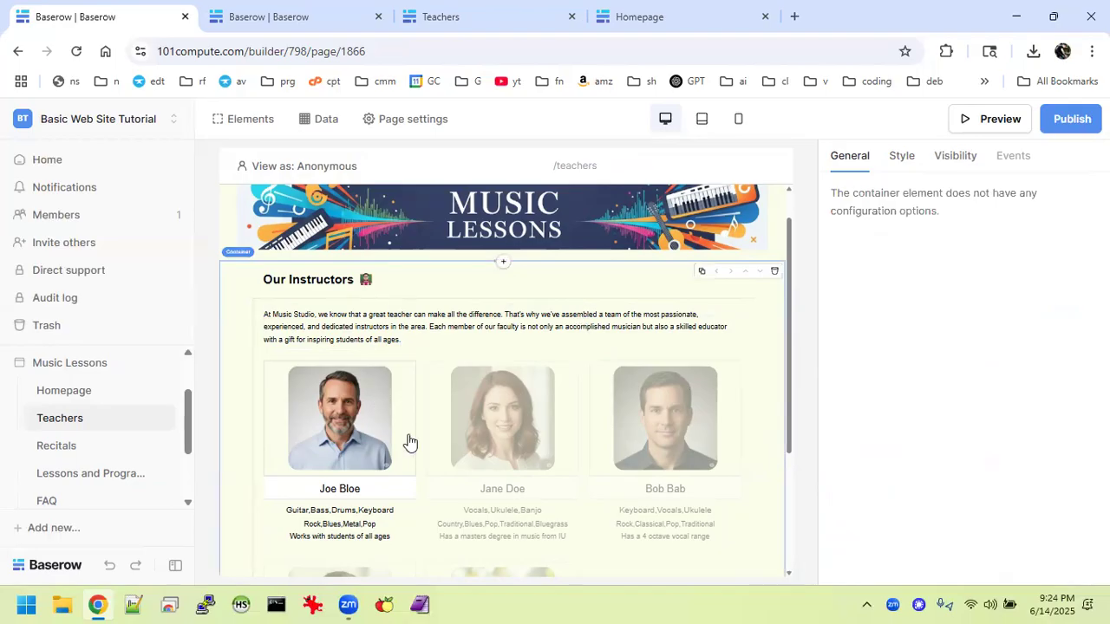
pyautogui.click(342, 33)
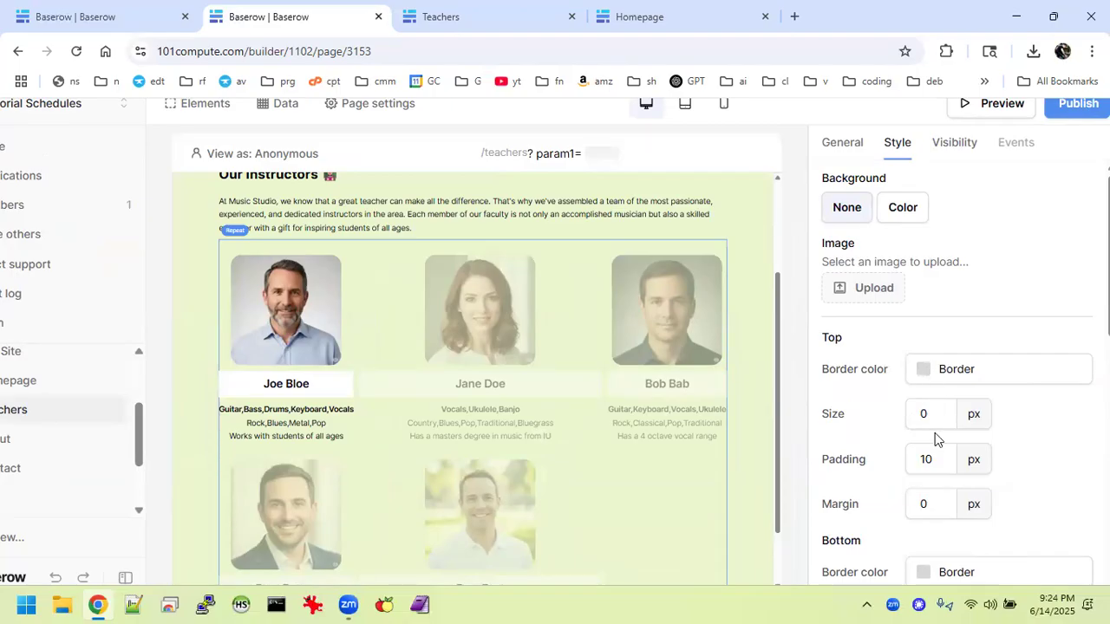
# Set the top and left border sizes of the instructors repeat element to 1 px and deselect it to check the result.
pyautogui.scroll(-2, 948, 481)
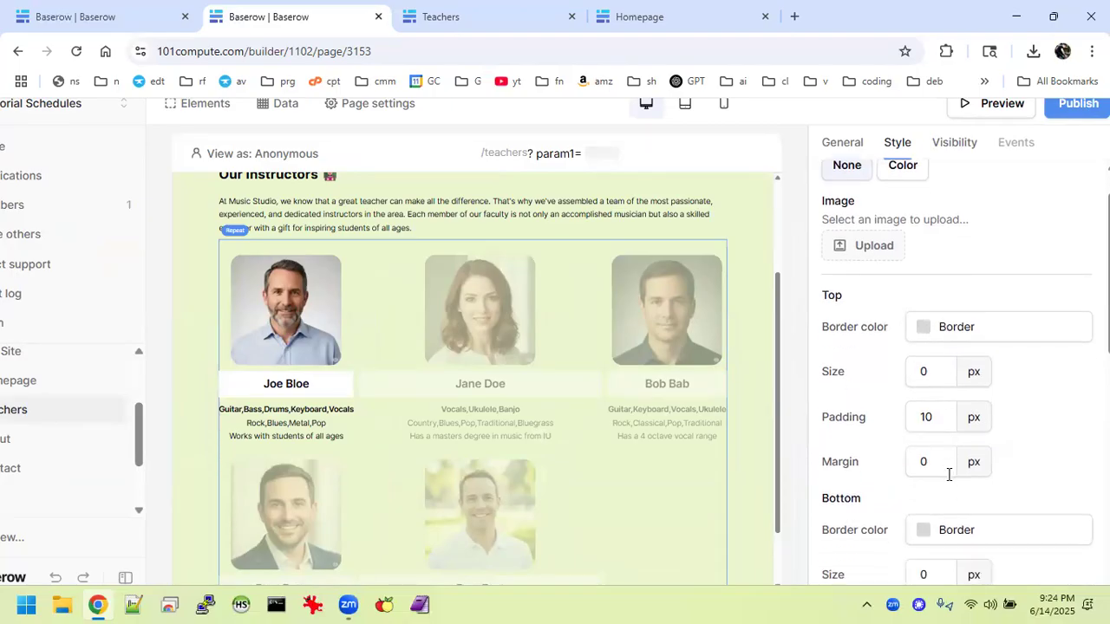
pyautogui.click(928, 345)
pyautogui.press('BackSpace')
pyautogui.write('1')
pyautogui.scroll(-3, 946, 434)
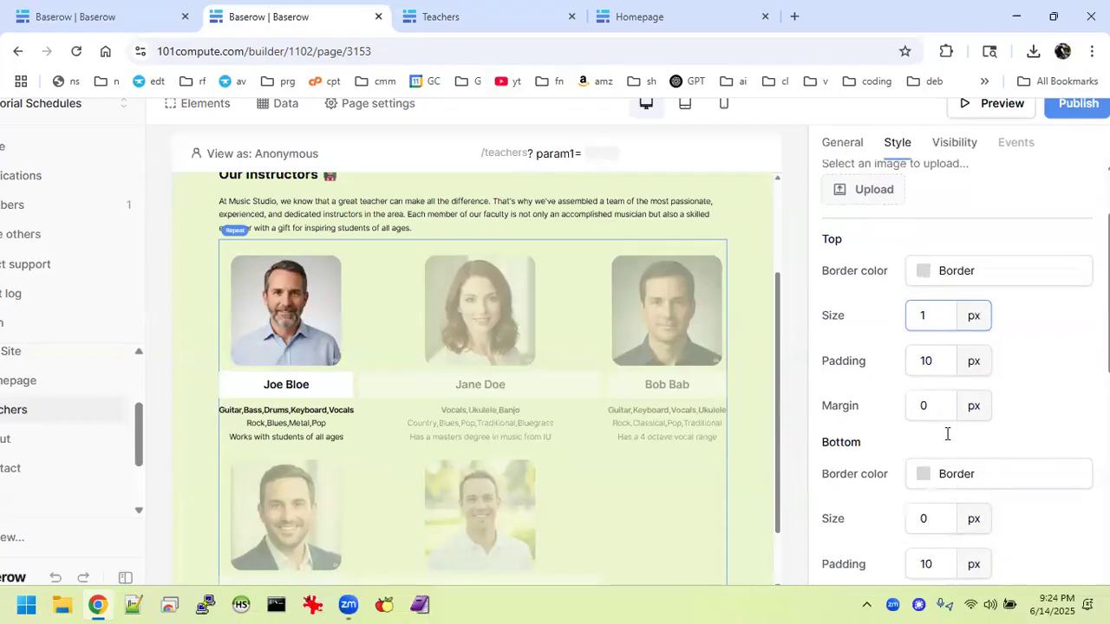
pyautogui.click(931, 503)
pyautogui.press('BackSpace')
pyautogui.write('1')
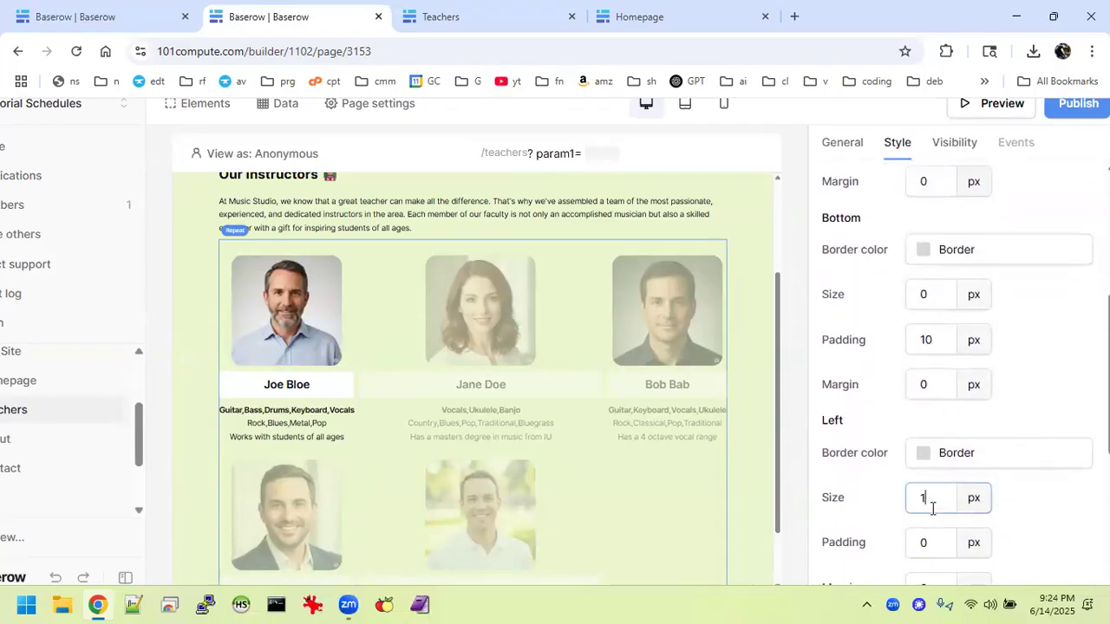
pyautogui.click(756, 482)
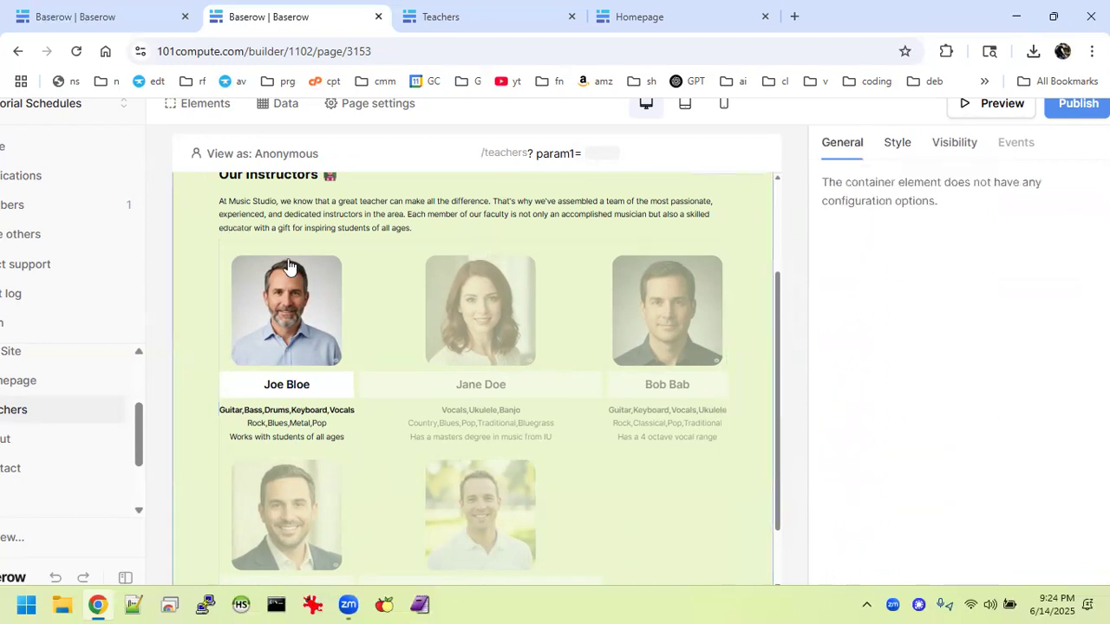
# Open the Web Site's Homepage, and check the workspace trash for deleted items in the Schedules and Web Site applications.
pyautogui.hscroll(-1, 48, 414)
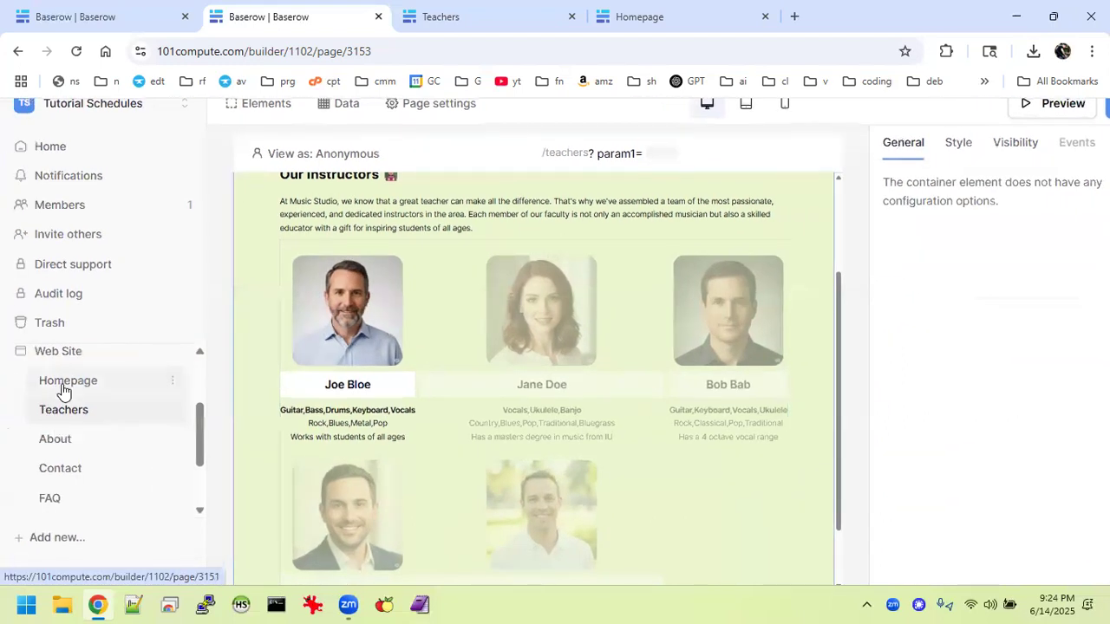
pyautogui.click(64, 388)
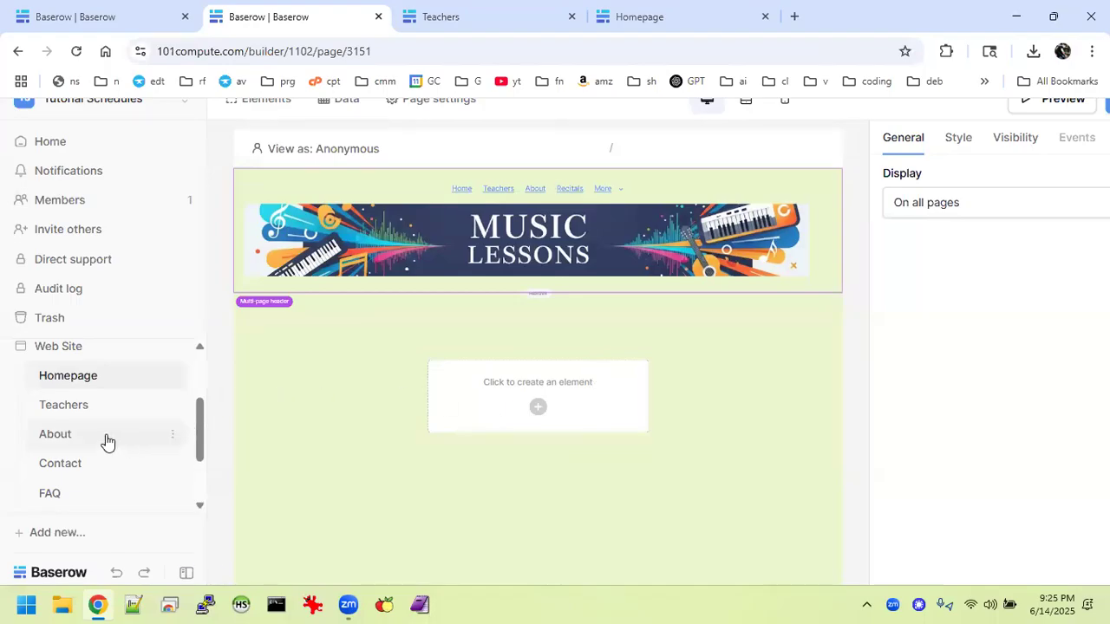
pyautogui.scroll(2, 106, 443)
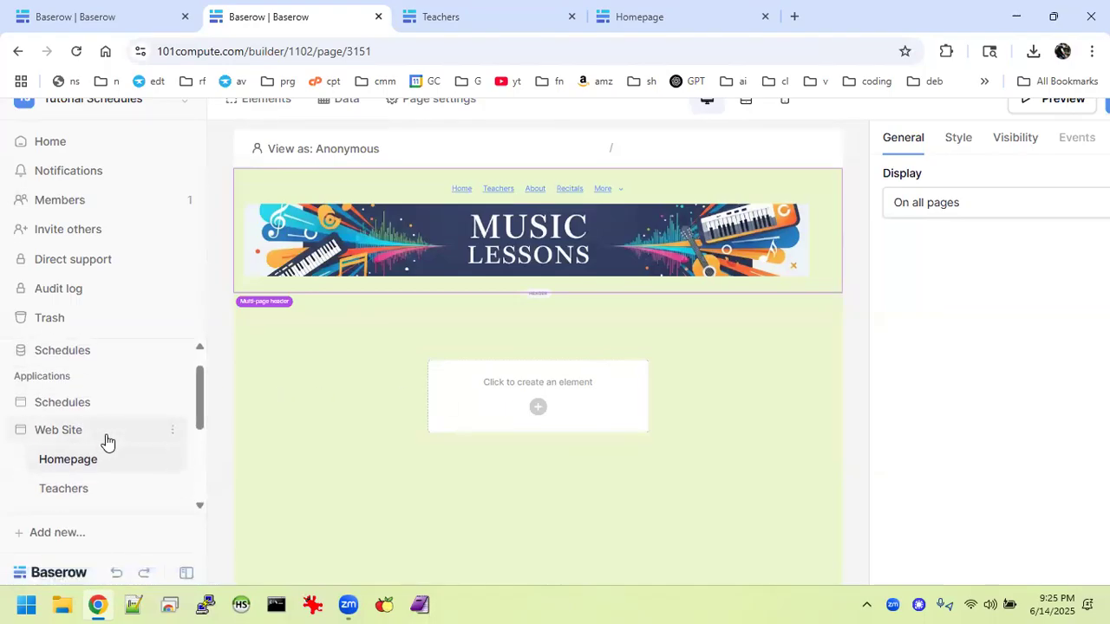
pyautogui.scroll(1, 105, 442)
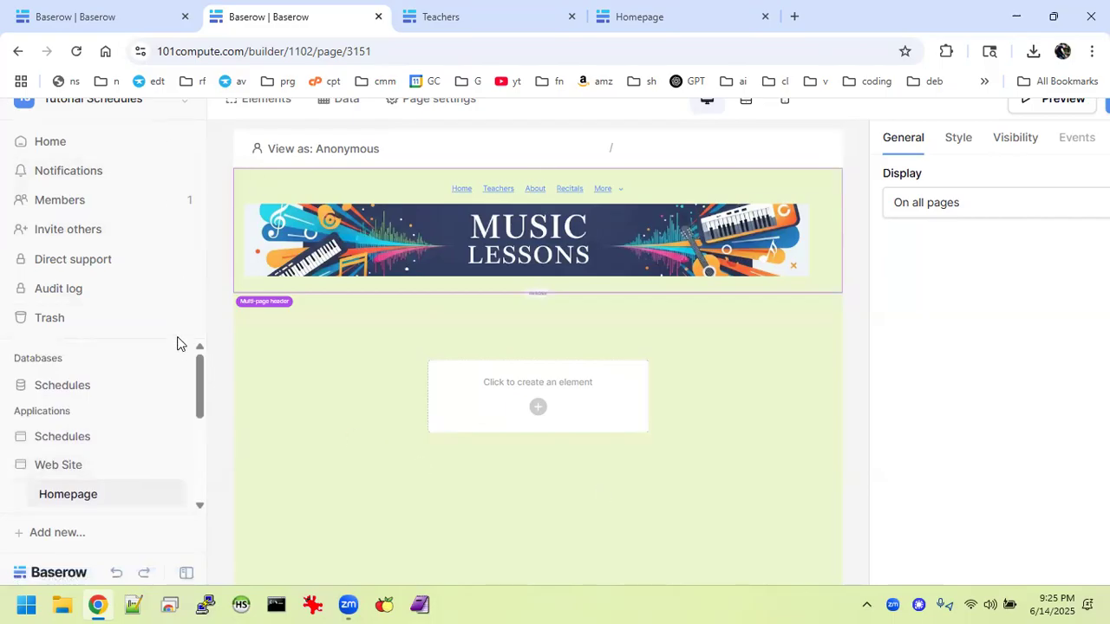
pyautogui.click(56, 324)
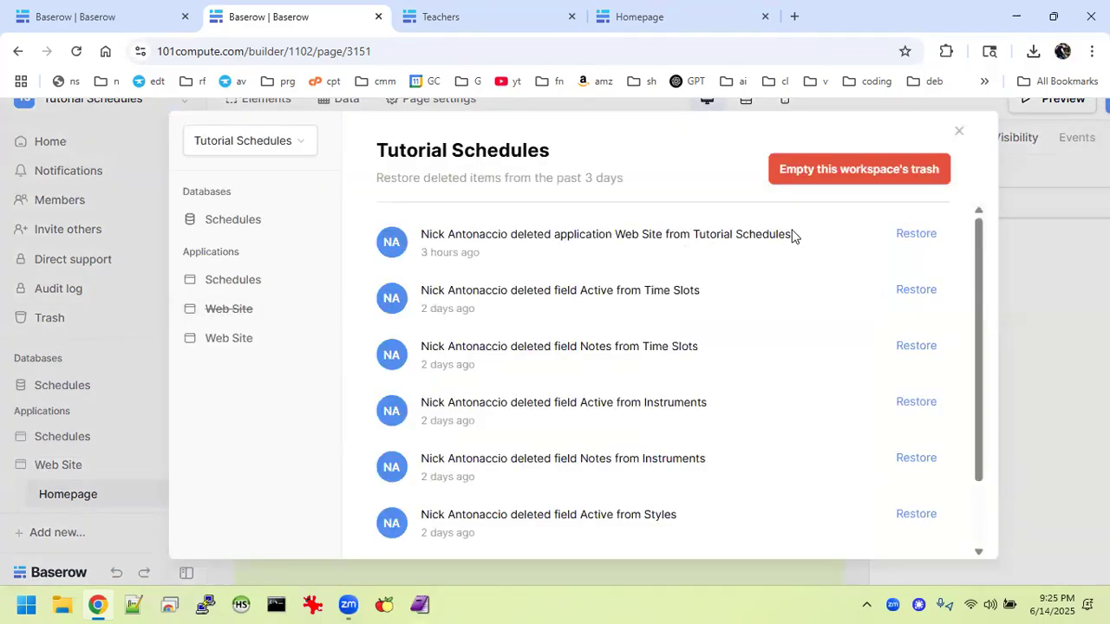
pyautogui.click(251, 285)
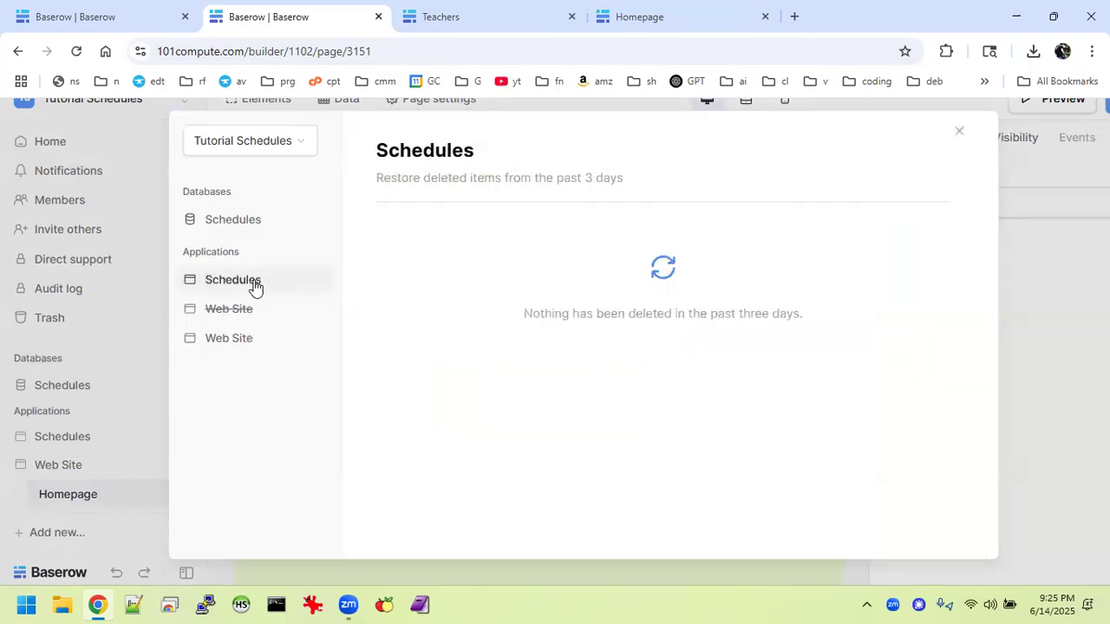
pyautogui.click(239, 338)
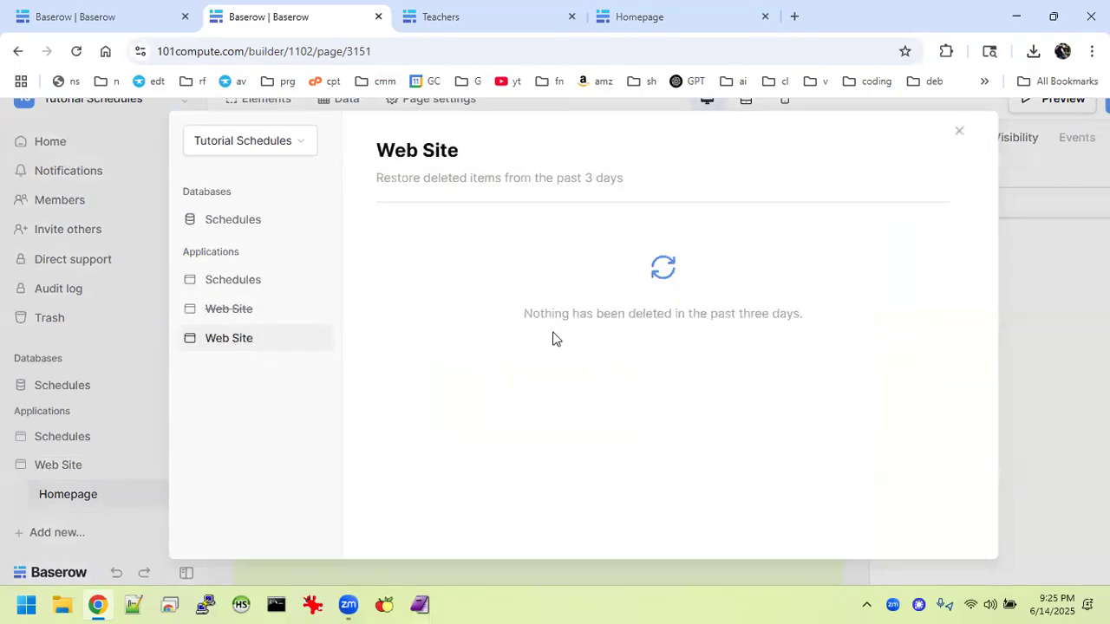
pyautogui.click(959, 132)
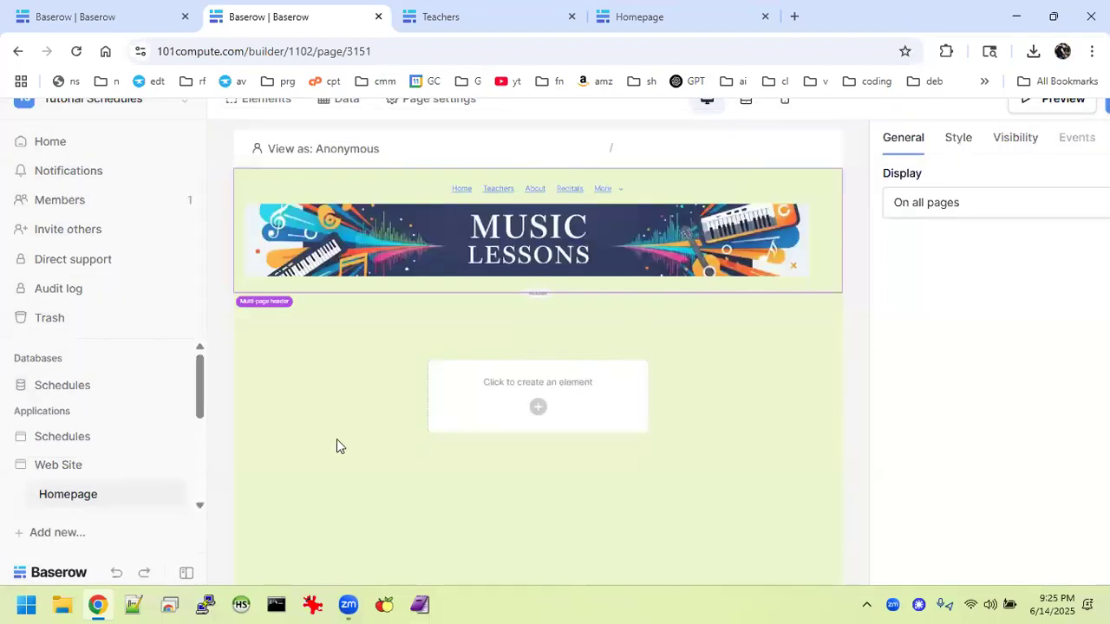
# Reopen the Web Site's Teachers page and review the intro text and instructors grid from start to end.
pyautogui.scroll(-1, 340, 447)
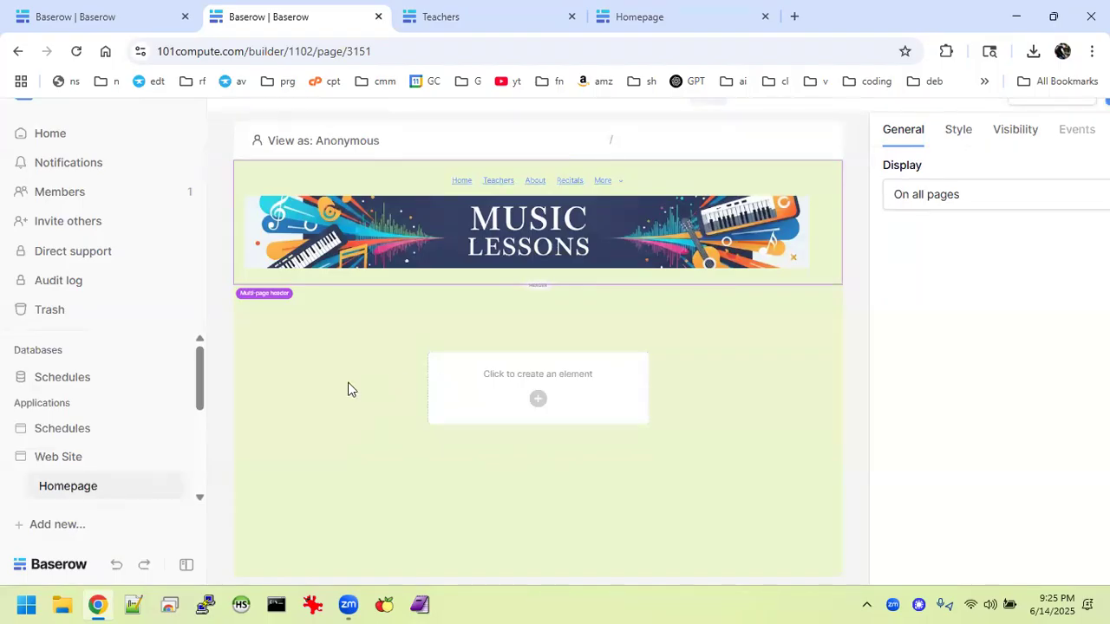
pyautogui.scroll(-2, 74, 446)
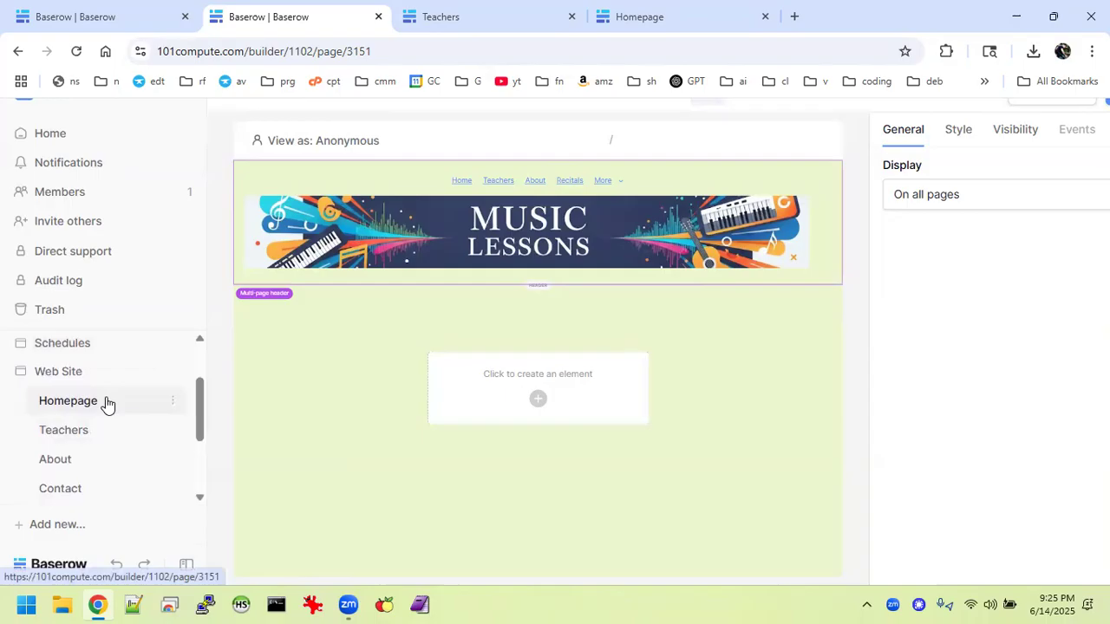
pyautogui.scroll(-3, 106, 405)
pyautogui.scroll(2, 107, 405)
pyautogui.scroll(1, 107, 405)
pyautogui.click(84, 421)
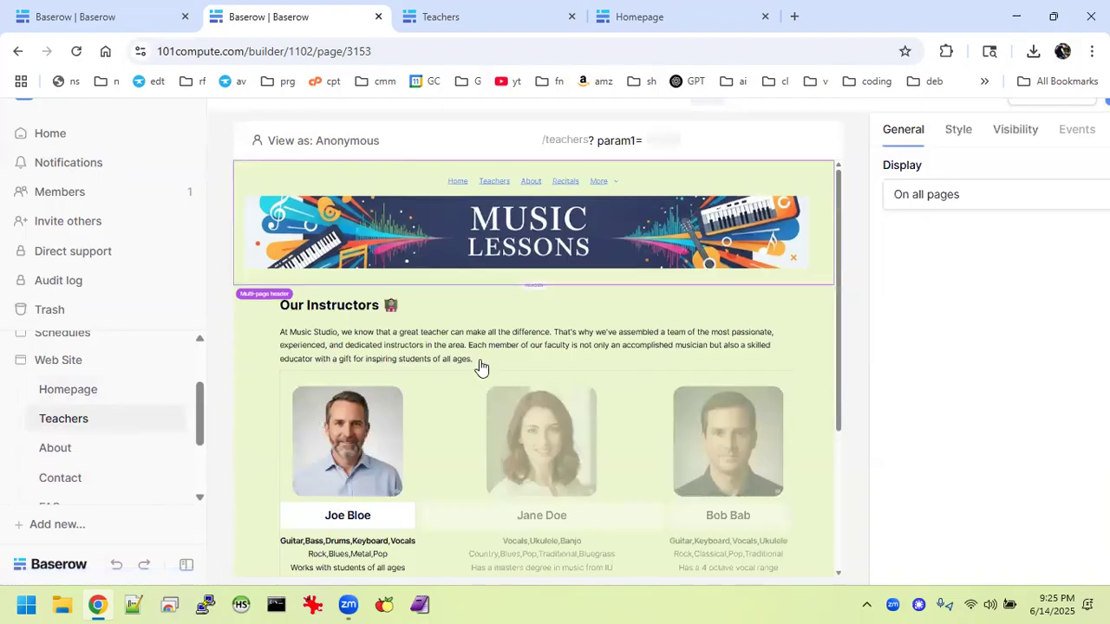
pyautogui.click(547, 328)
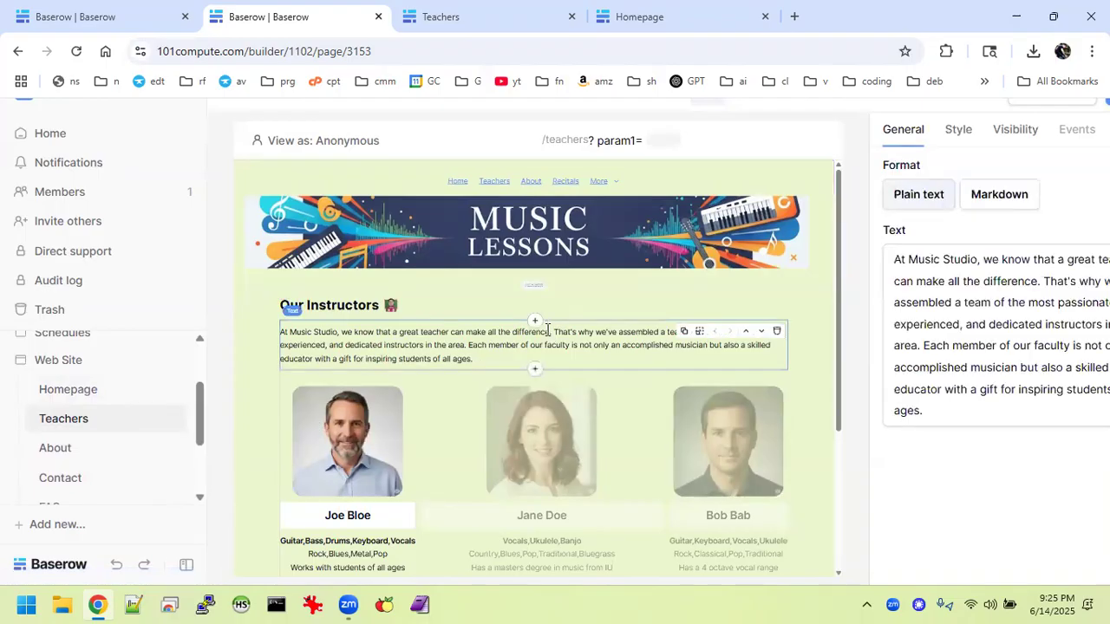
pyautogui.scroll(-1, 686, 399)
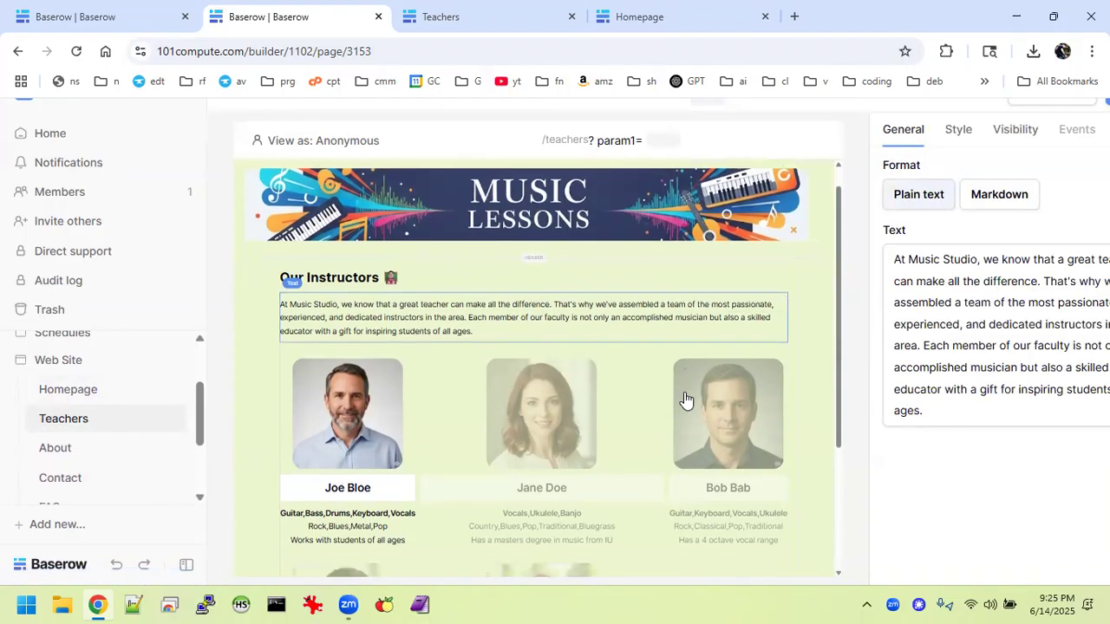
pyautogui.scroll(-3, 685, 399)
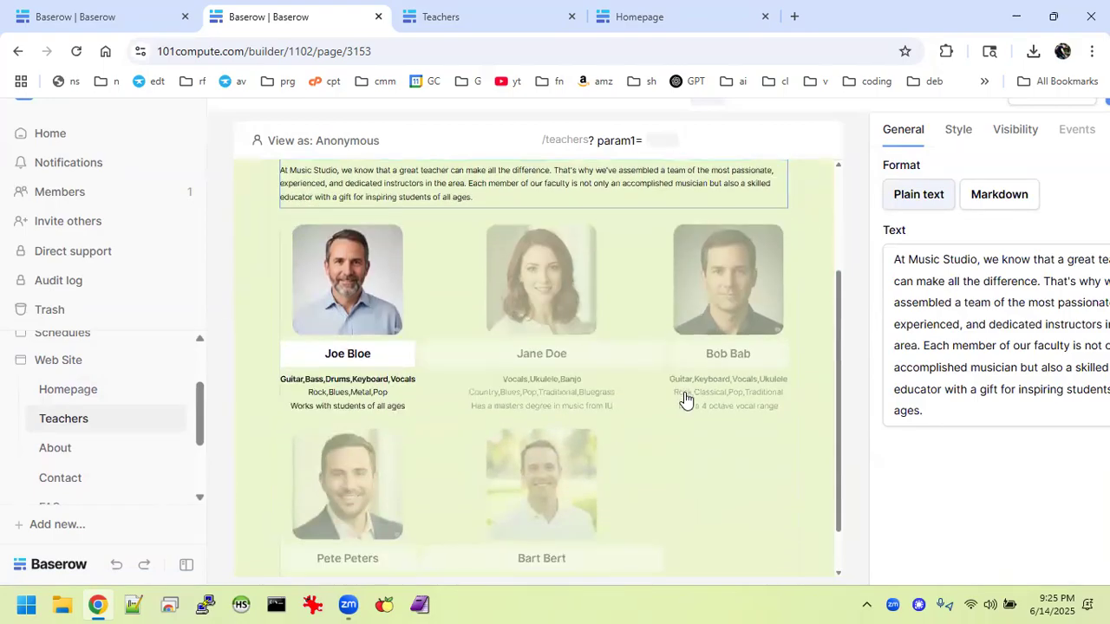
pyautogui.scroll(-1, 685, 399)
pyautogui.scroll(2, 685, 399)
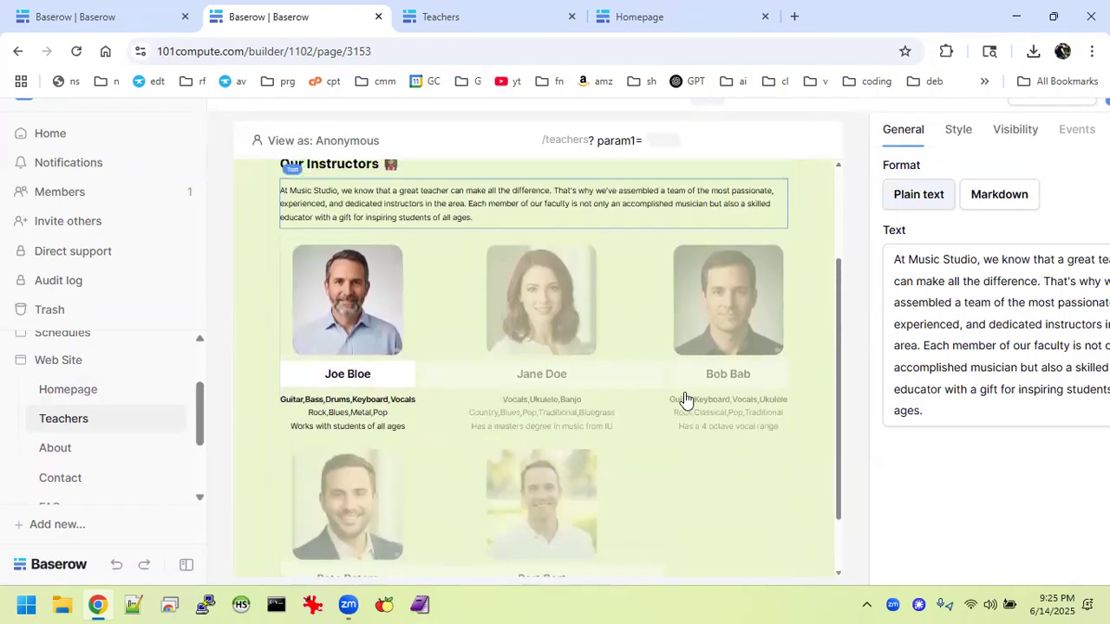
pyautogui.scroll(3, 685, 399)
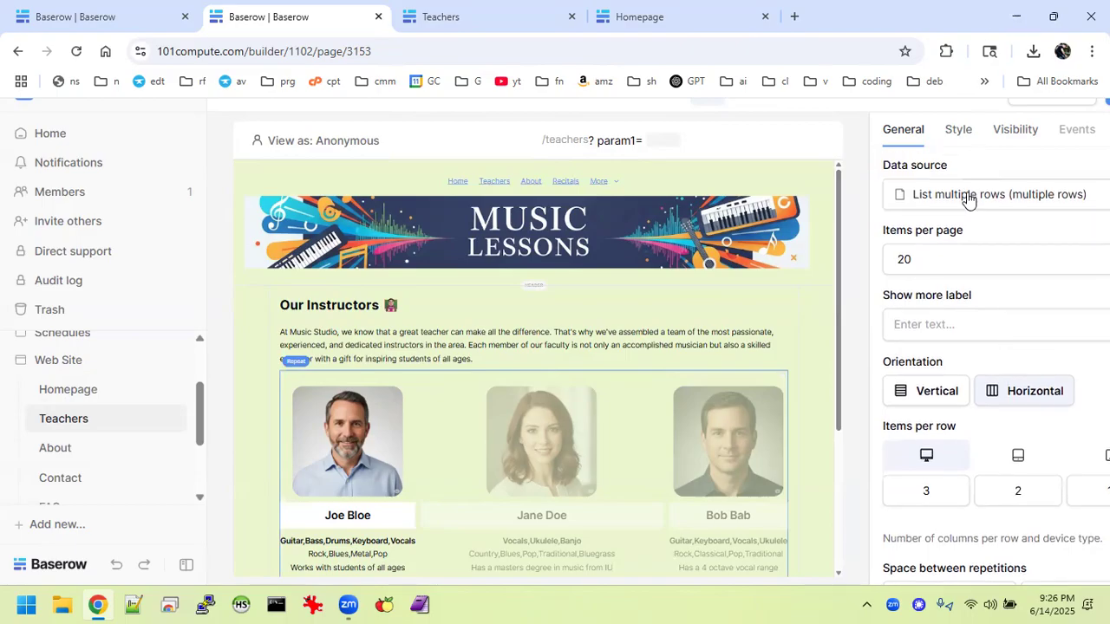
# Preview the Teachers page and examine the banner, instructors grid and borders.
pyautogui.scroll(1, 859, 173)
pyautogui.click(1047, 111)
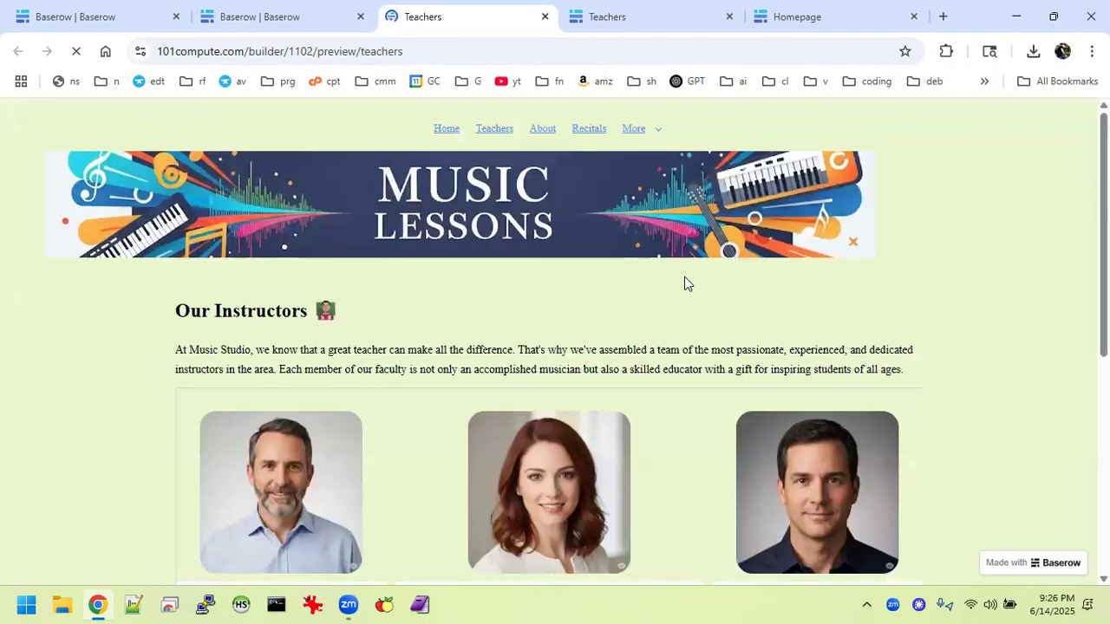
pyautogui.scroll(-5, 684, 276)
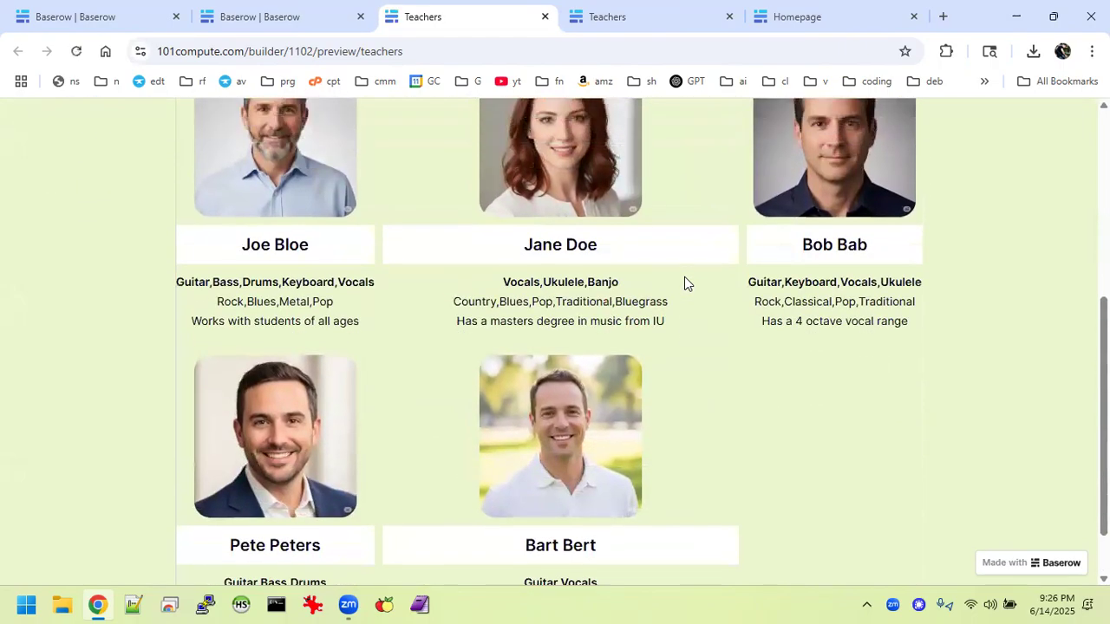
pyautogui.scroll(1, 685, 283)
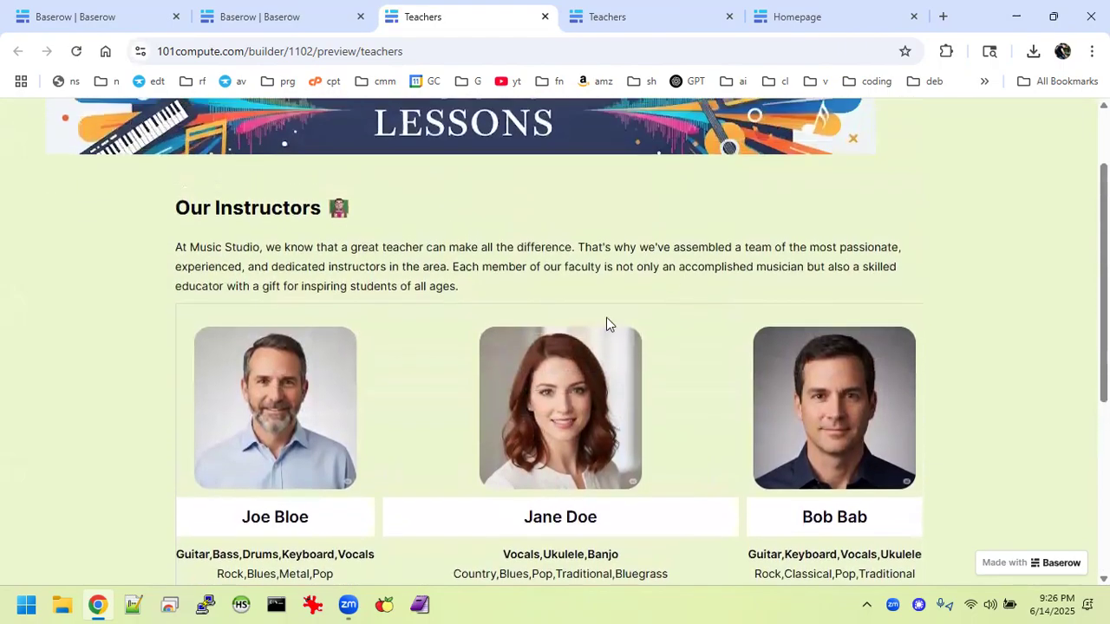
pyautogui.scroll(1, 606, 324)
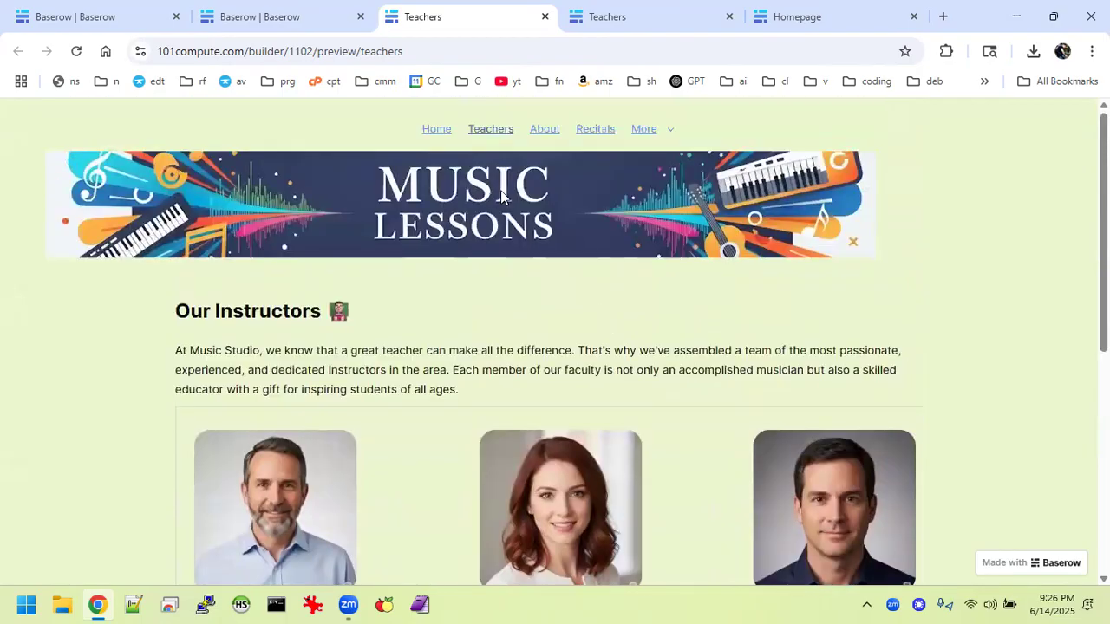
# Override the image theme of the Music Lessons header banner on the Teachers page so that the banner is center-aligned.
pyautogui.click(333, 11)
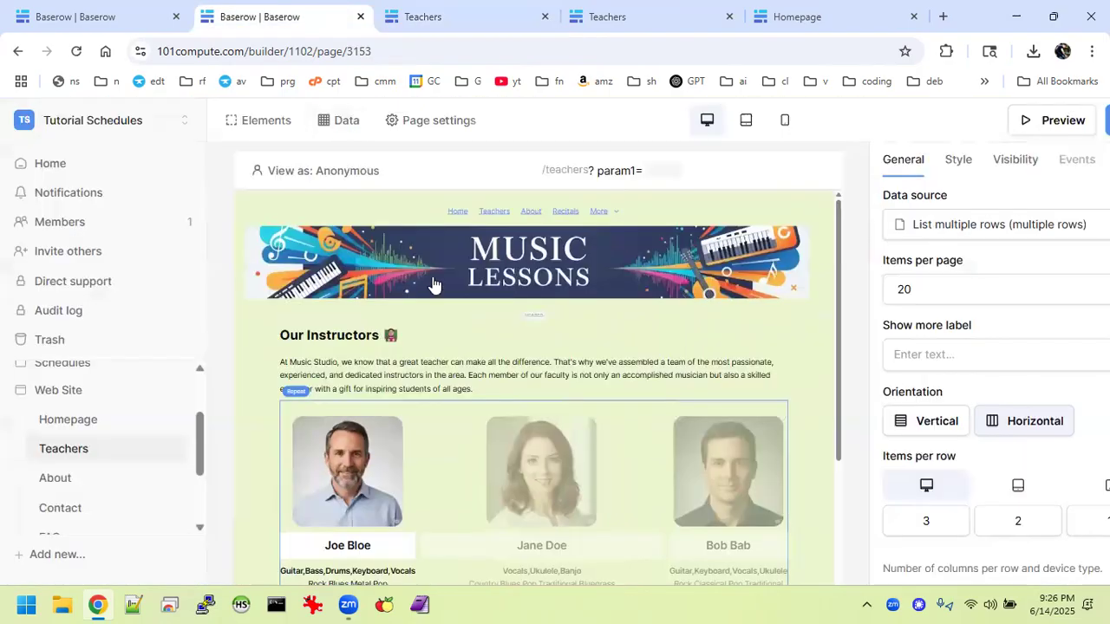
pyautogui.click(499, 269)
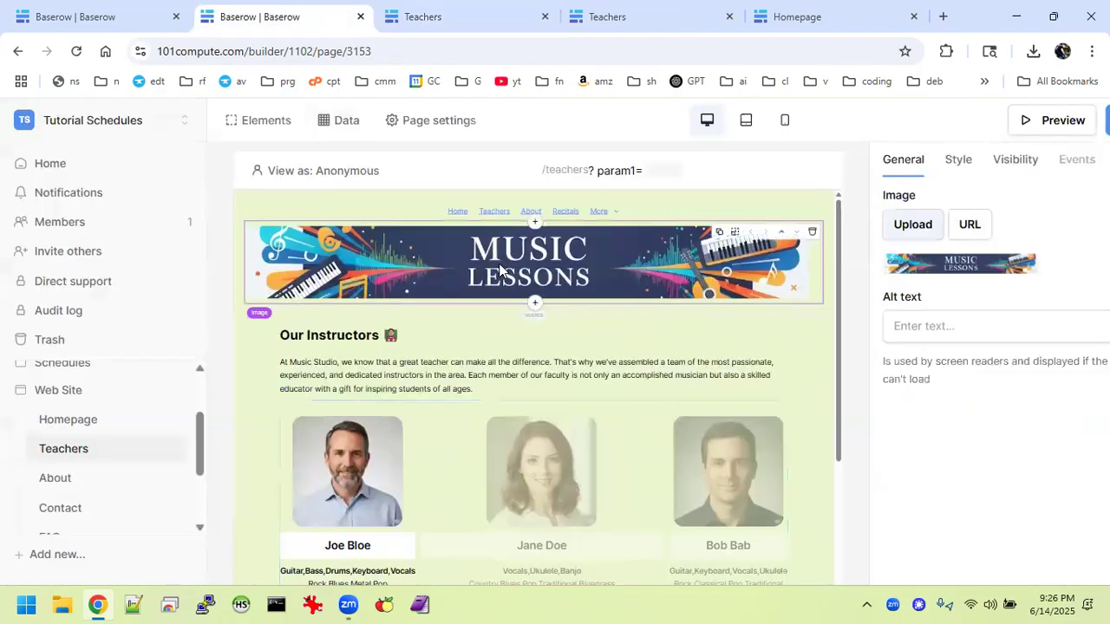
pyautogui.click(959, 167)
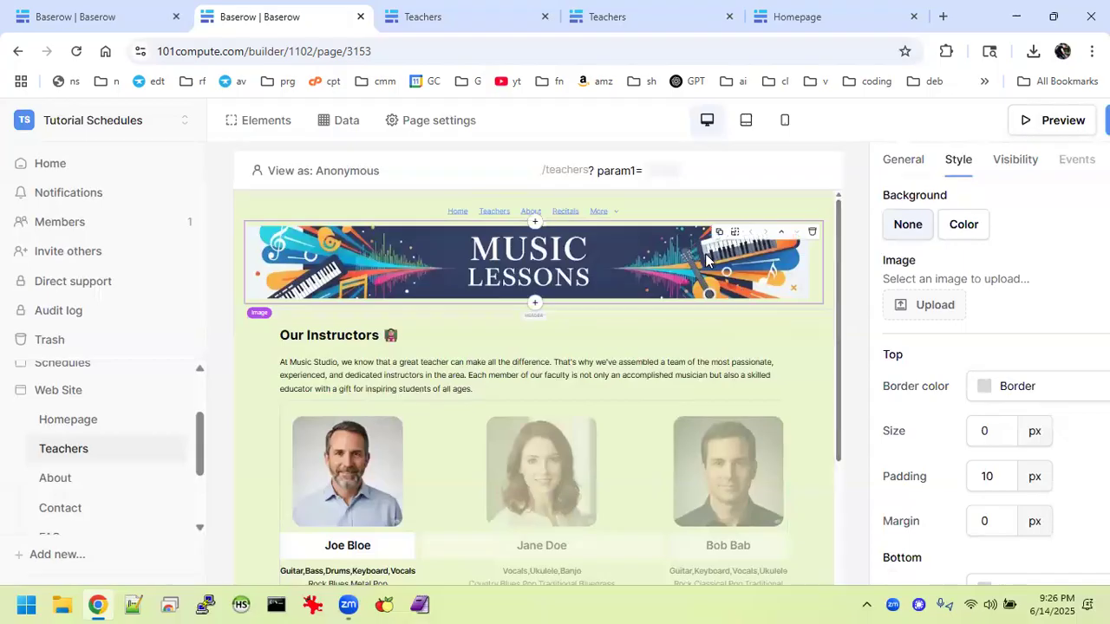
pyautogui.click(903, 161)
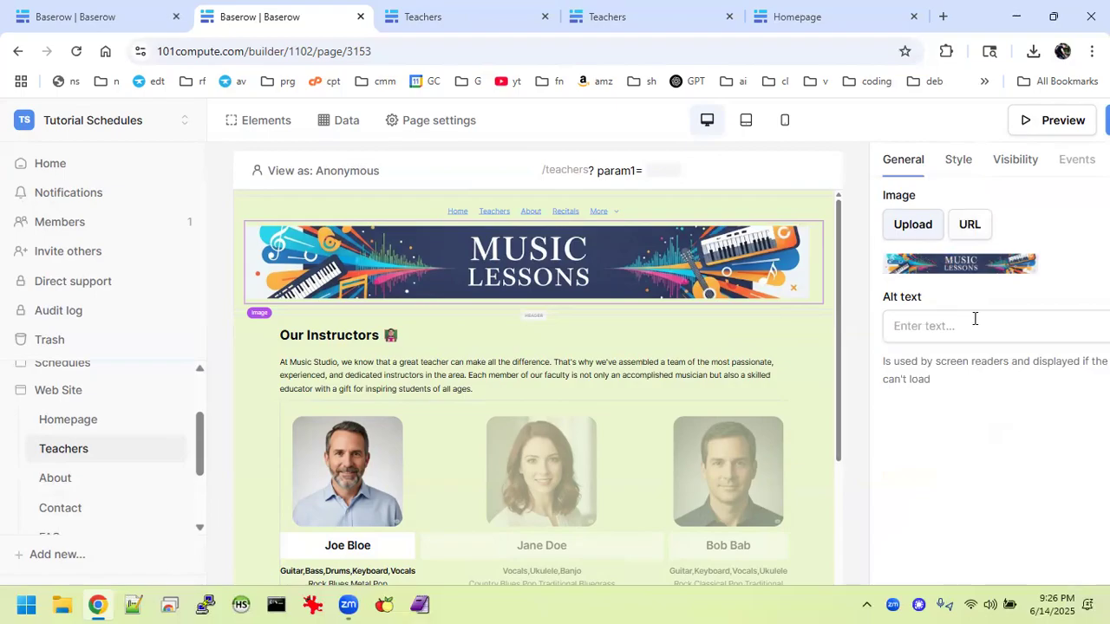
pyautogui.hotkey('ctrl', '-')
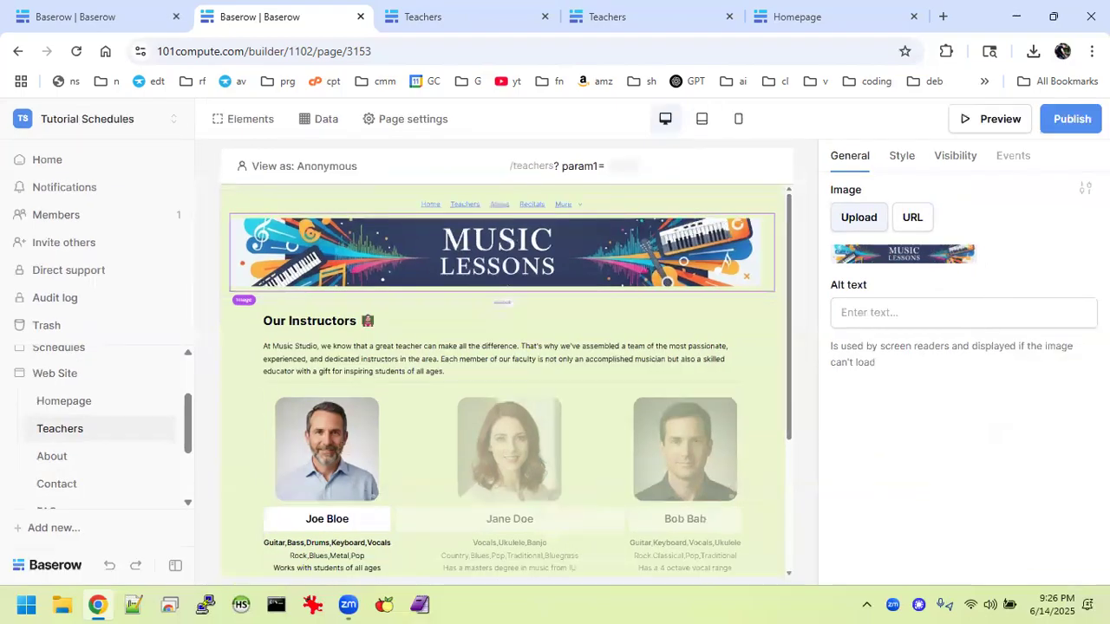
pyautogui.click(1085, 187)
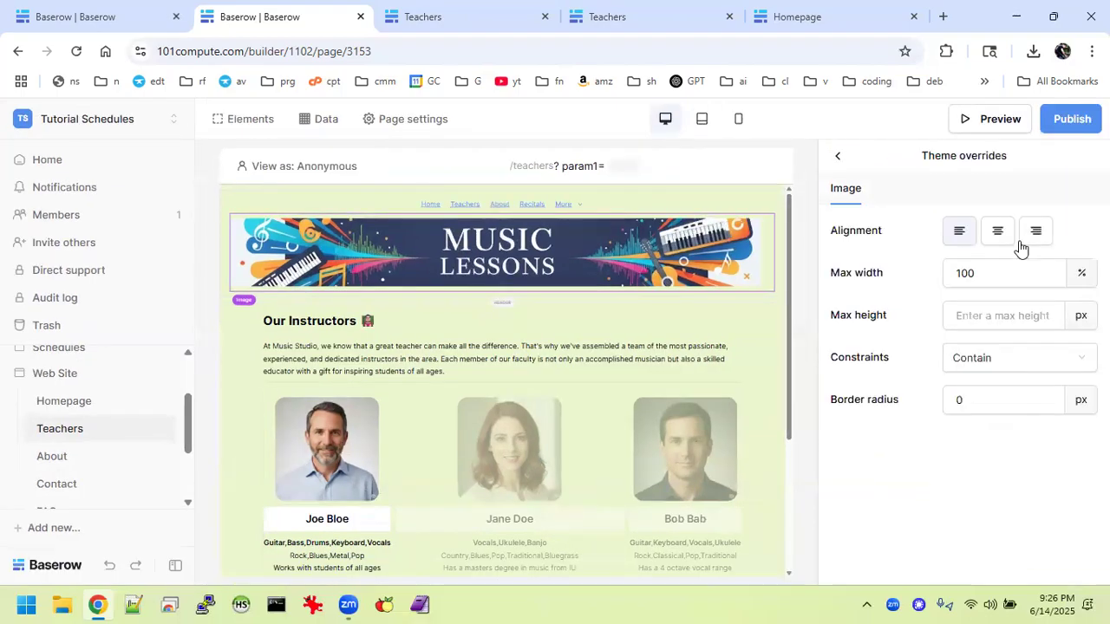
pyautogui.click(994, 234)
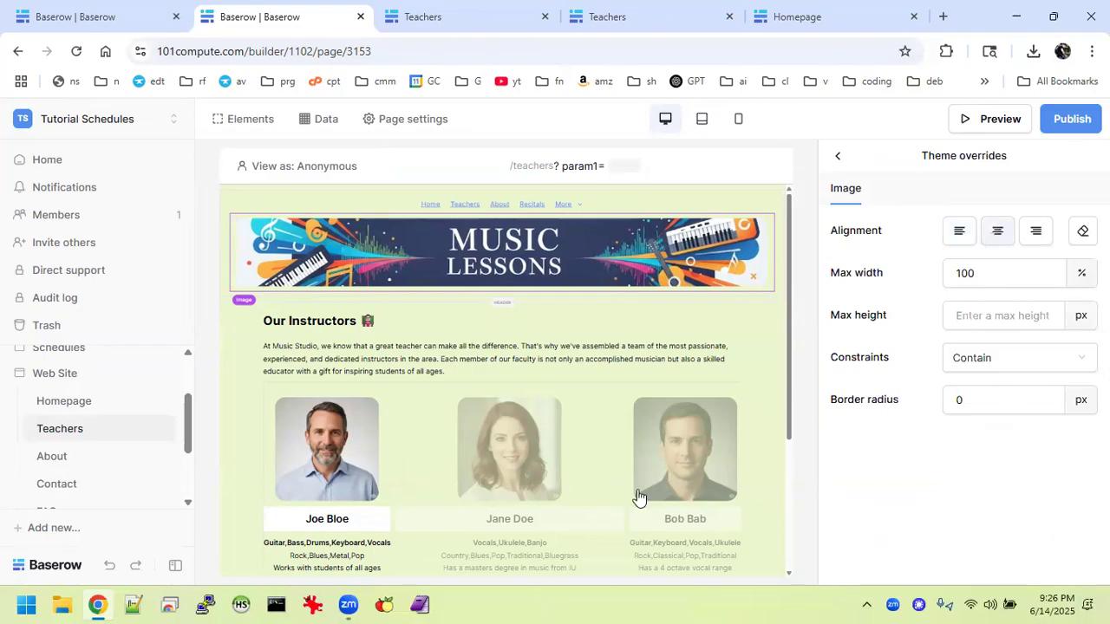
# Select the instructors repeat element, review the whole grid, and check the element's style settings.
pyautogui.click(538, 517)
pyautogui.scroll(-2, 538, 517)
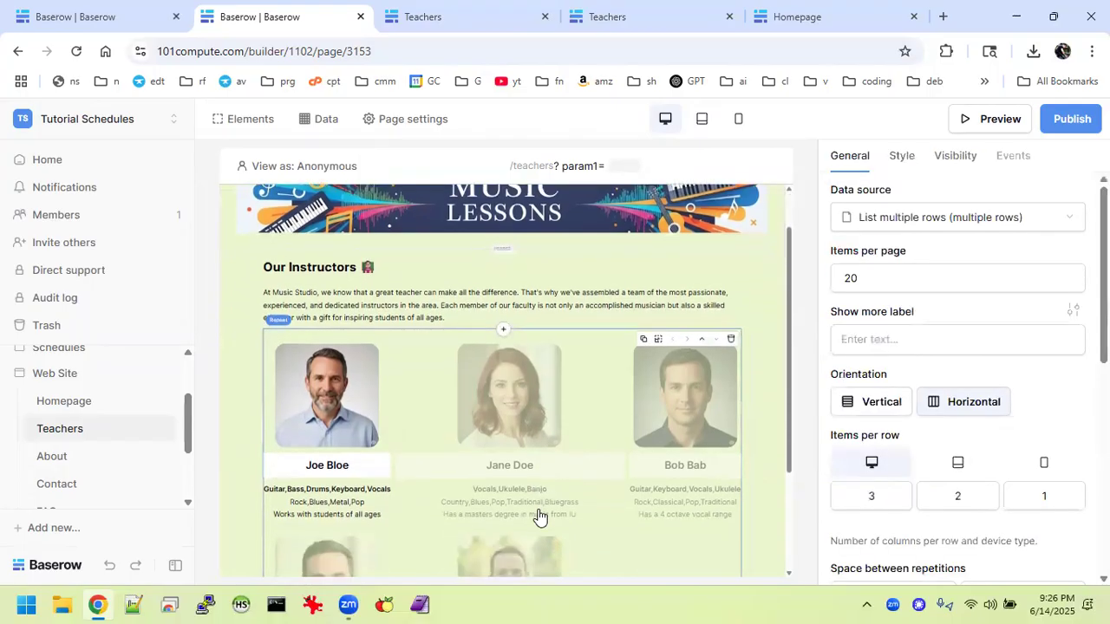
pyautogui.scroll(-2, 538, 517)
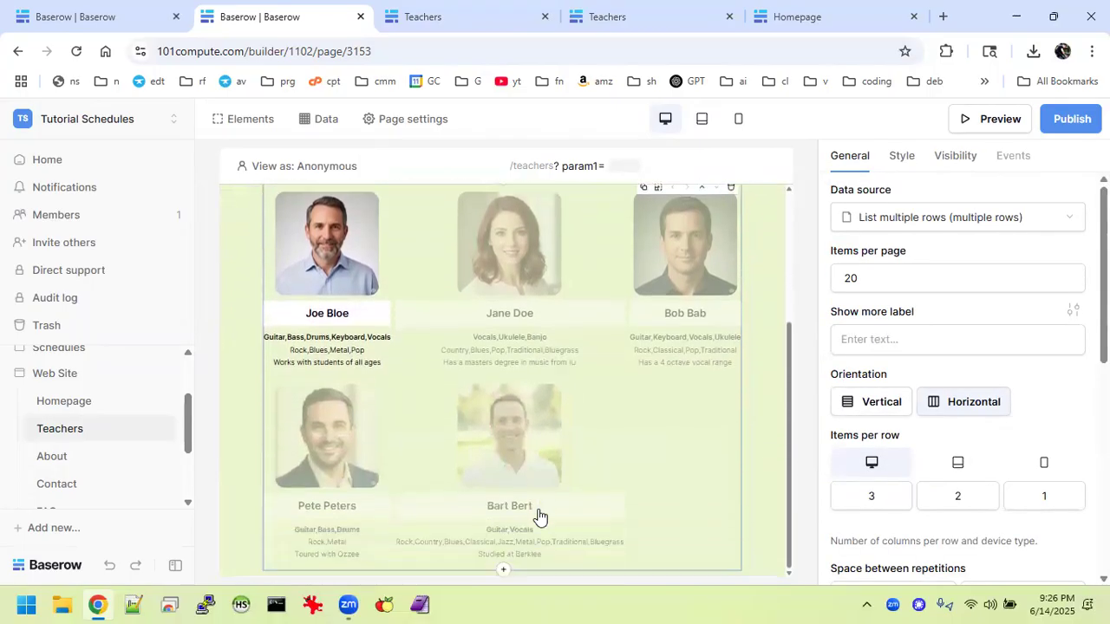
pyautogui.scroll(3, 537, 517)
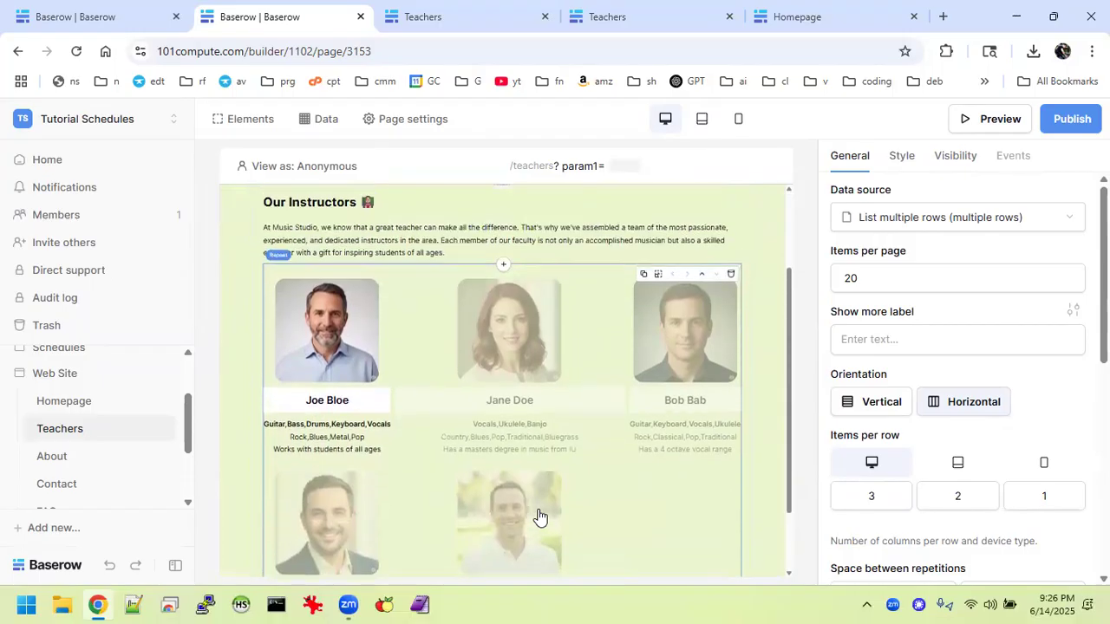
pyautogui.scroll(1, 537, 517)
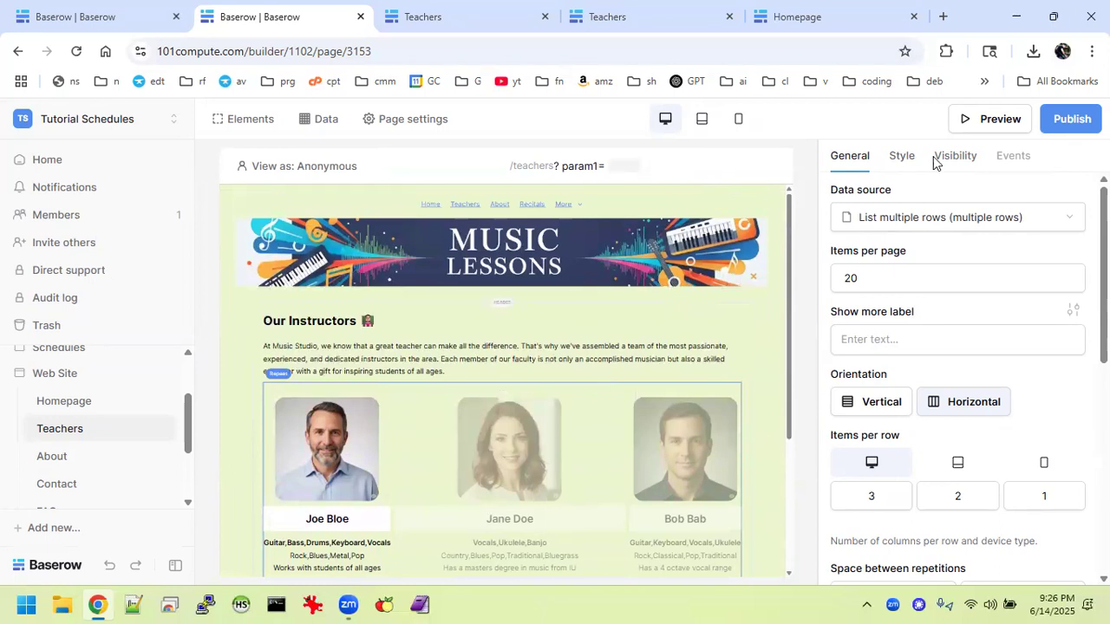
pyautogui.click(897, 161)
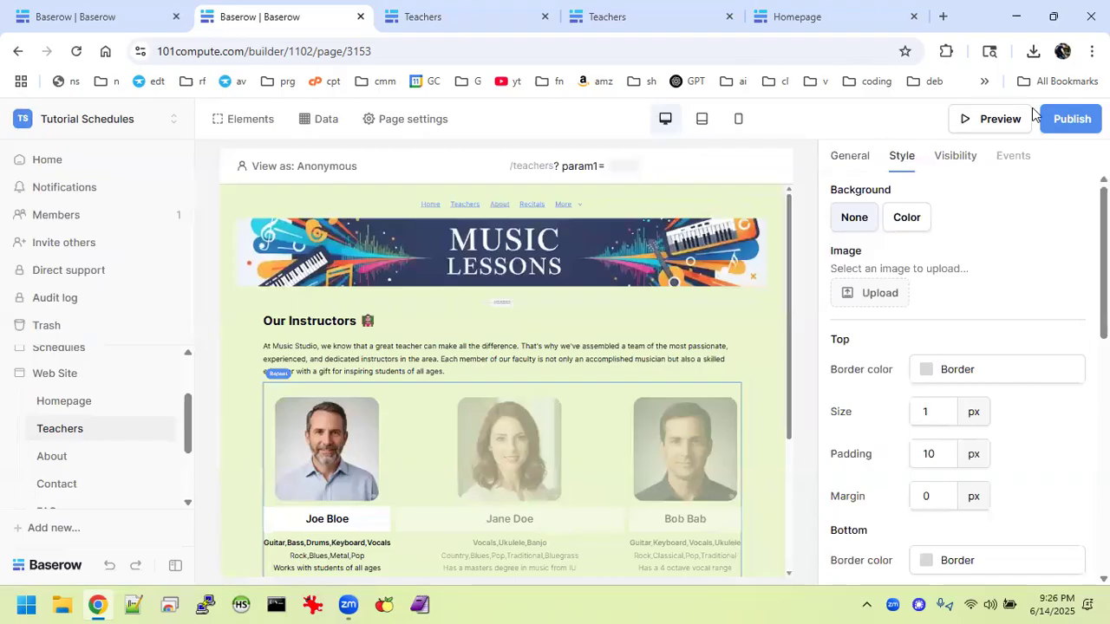
# Preview the Teachers page, check the banner and instructors grid, and close the two older Teachers previews.
pyautogui.click(1000, 126)
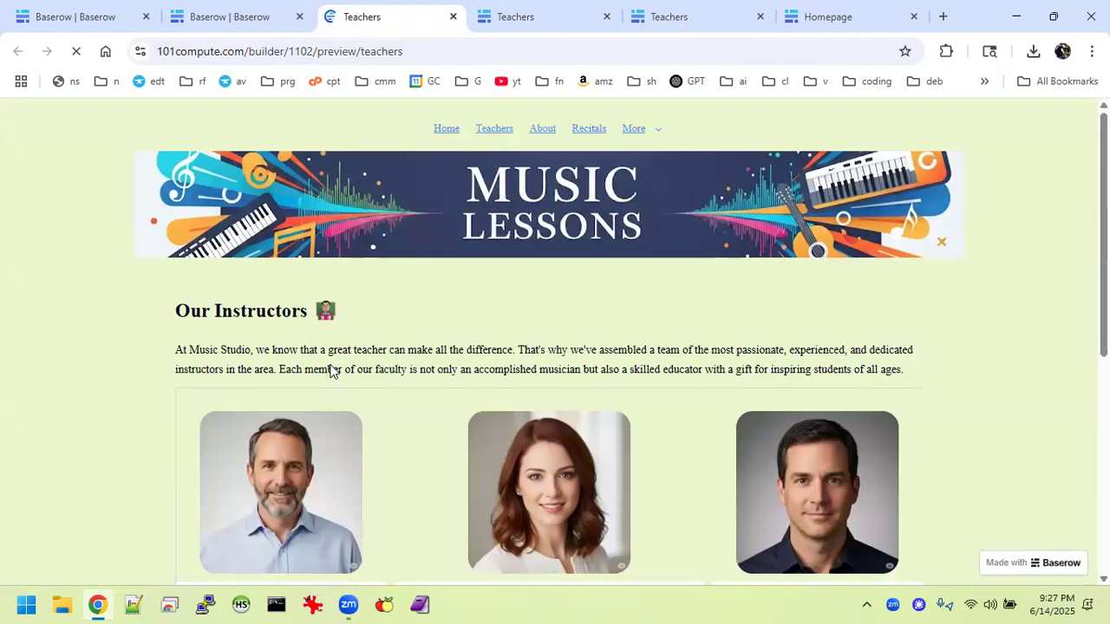
pyautogui.scroll(-5, 329, 371)
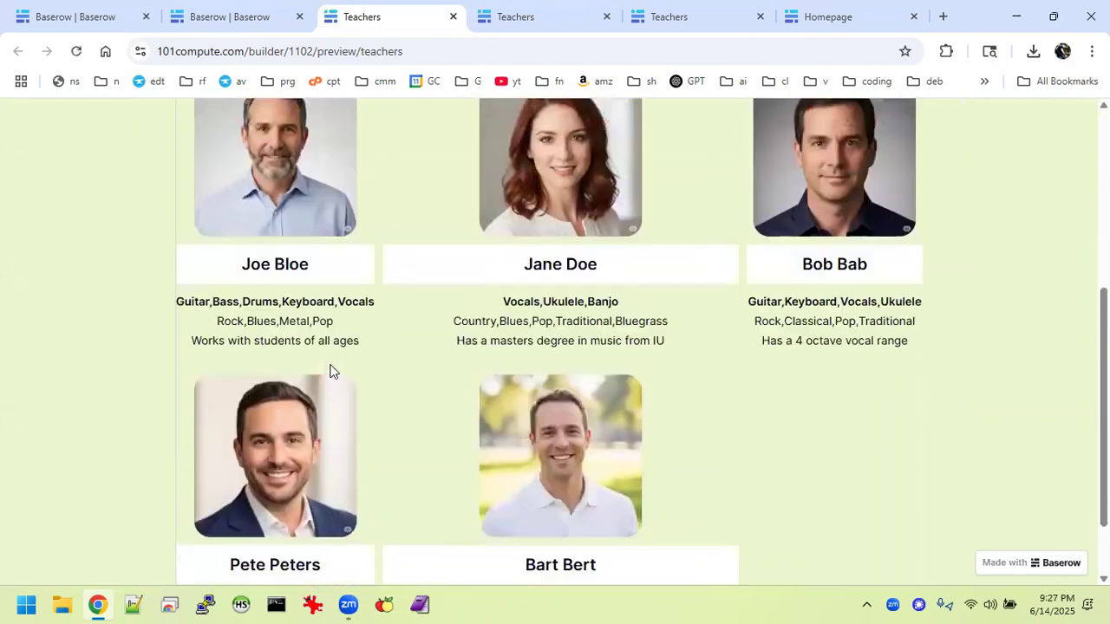
pyautogui.scroll(4, 330, 371)
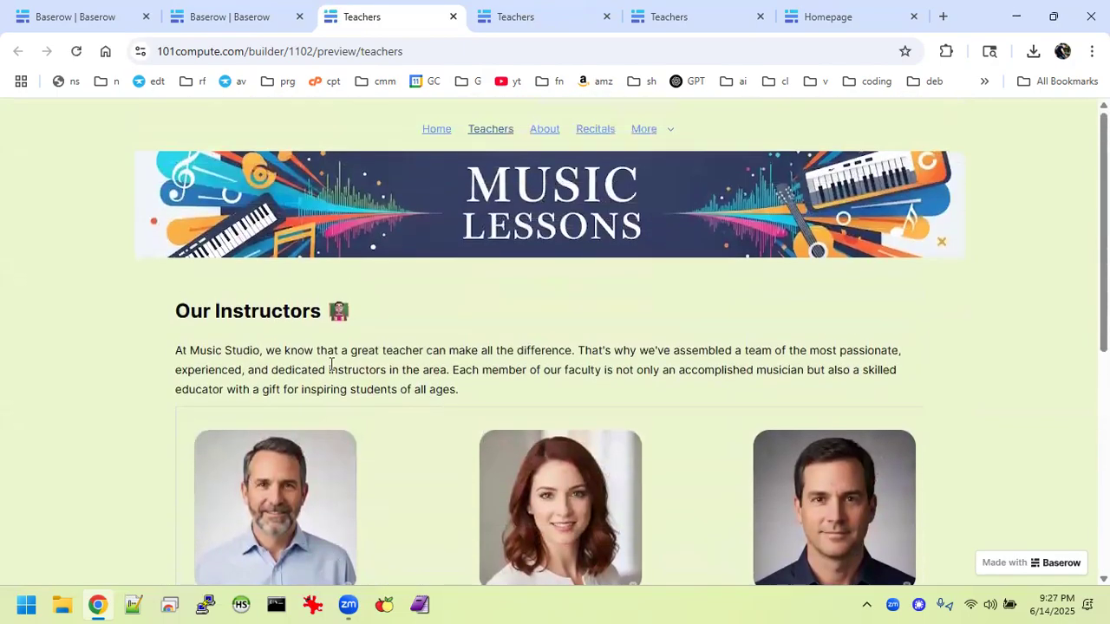
pyautogui.click(606, 17)
pyautogui.click(606, 17)
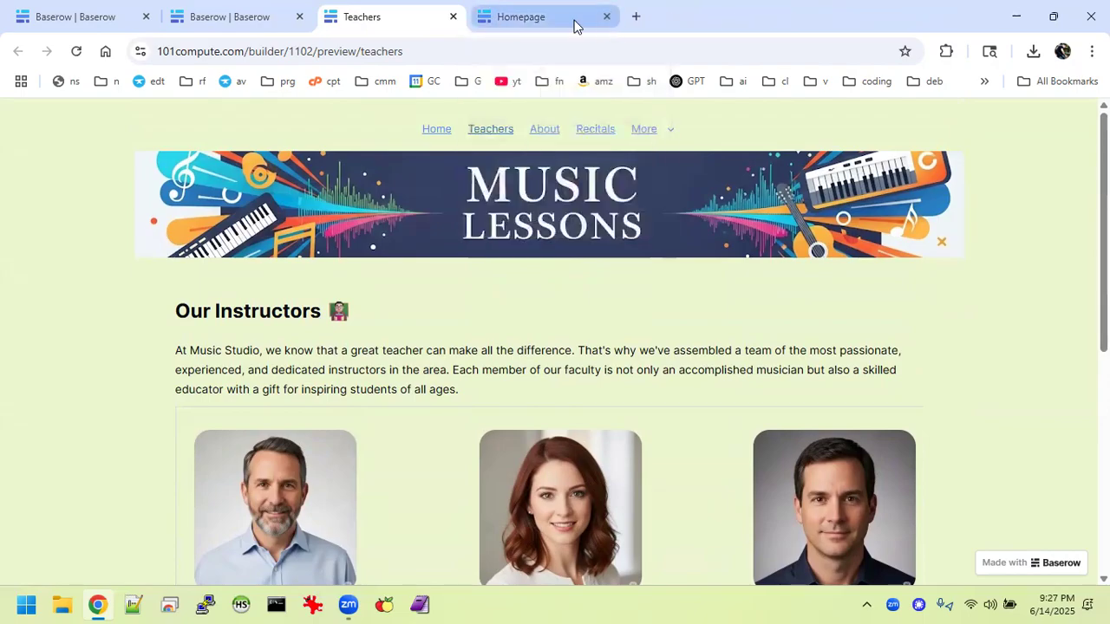
# Look through the published Homepage, and close both it and the Teachers preview.
pyautogui.click(573, 26)
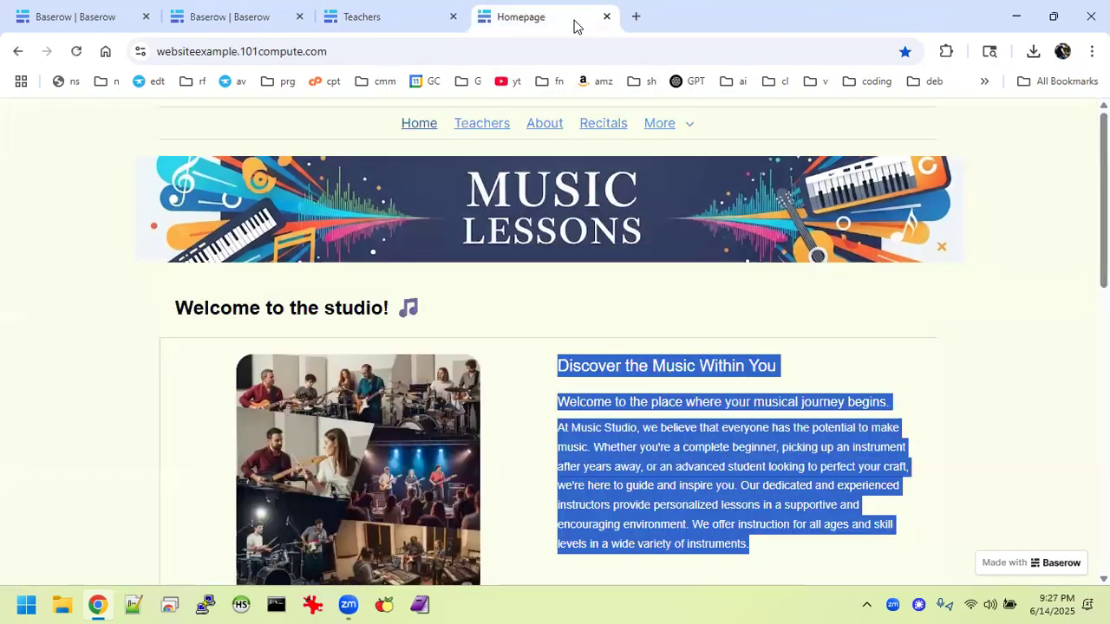
pyautogui.click(575, 287)
pyautogui.scroll(-4, 561, 317)
pyautogui.scroll(-5, 560, 319)
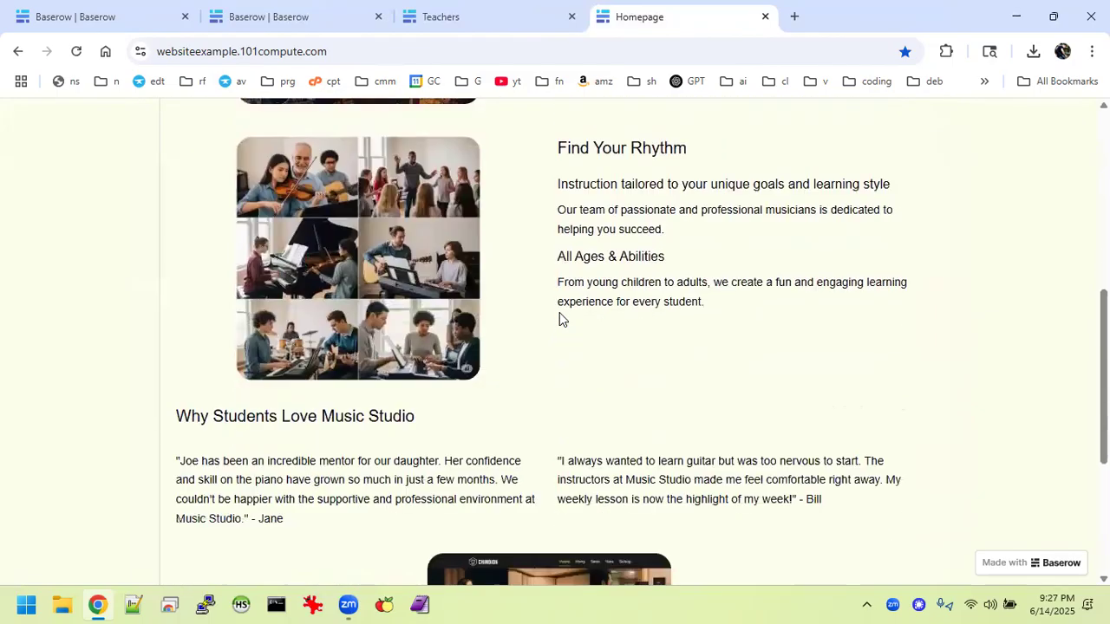
pyautogui.scroll(8, 559, 317)
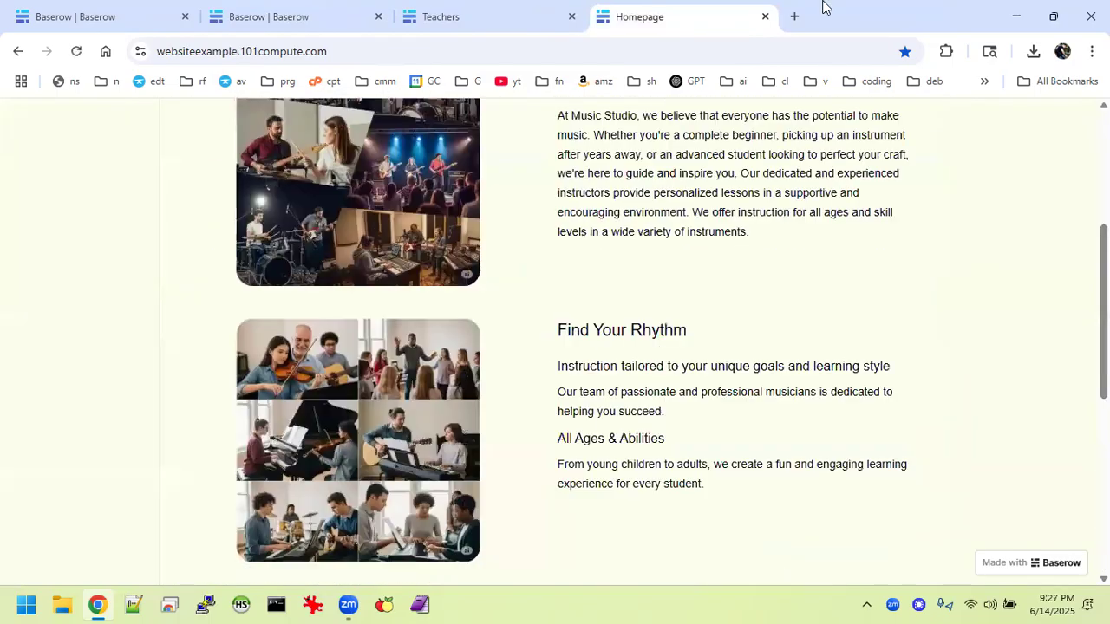
pyautogui.click(765, 18)
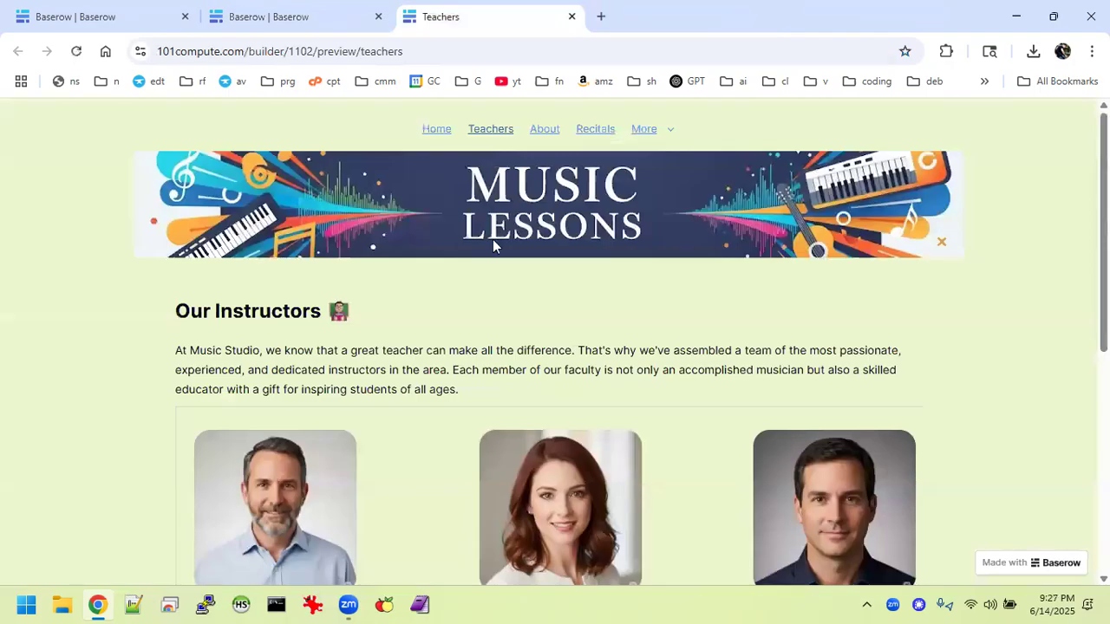
pyautogui.click(571, 18)
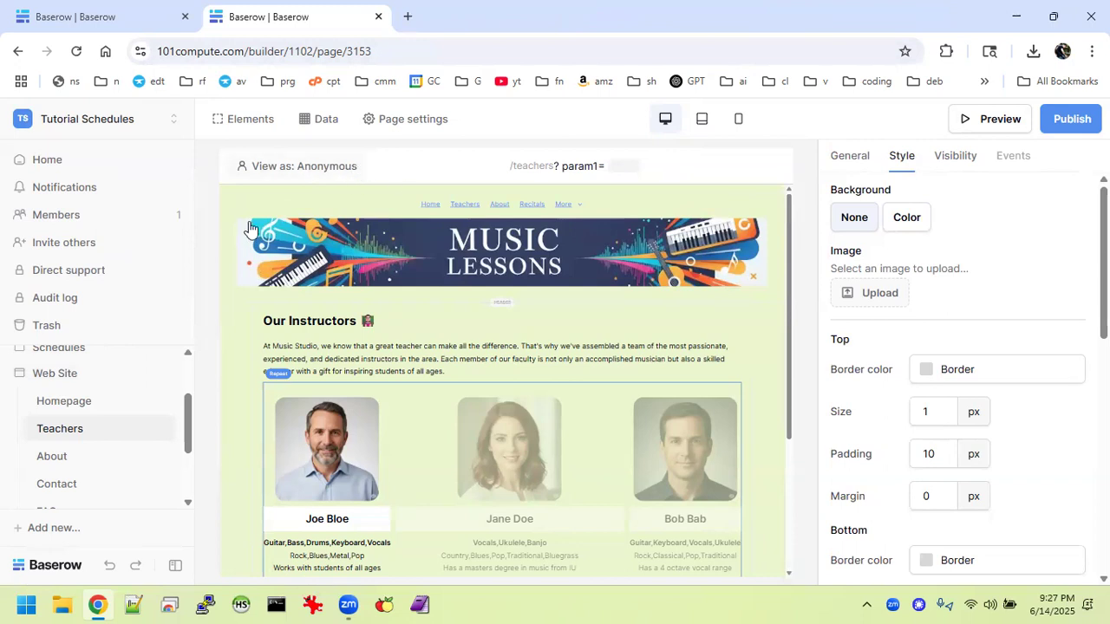
# Expand the Schedules application in the Tutorial Schedules workspace and look through its pages.
pyautogui.scroll(2, 96, 384)
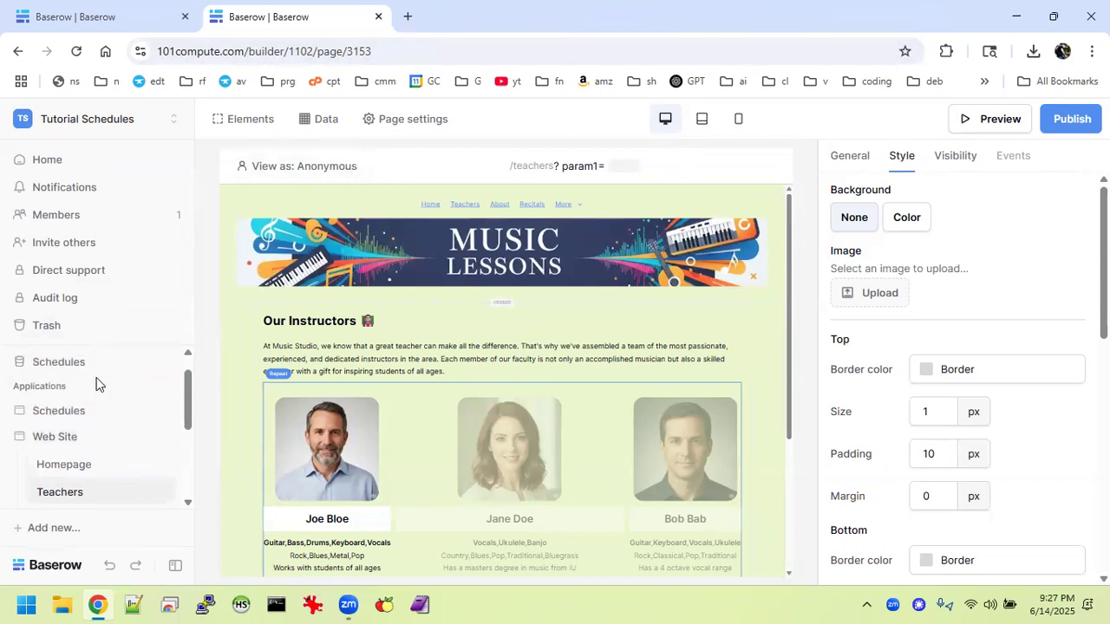
pyautogui.click(77, 416)
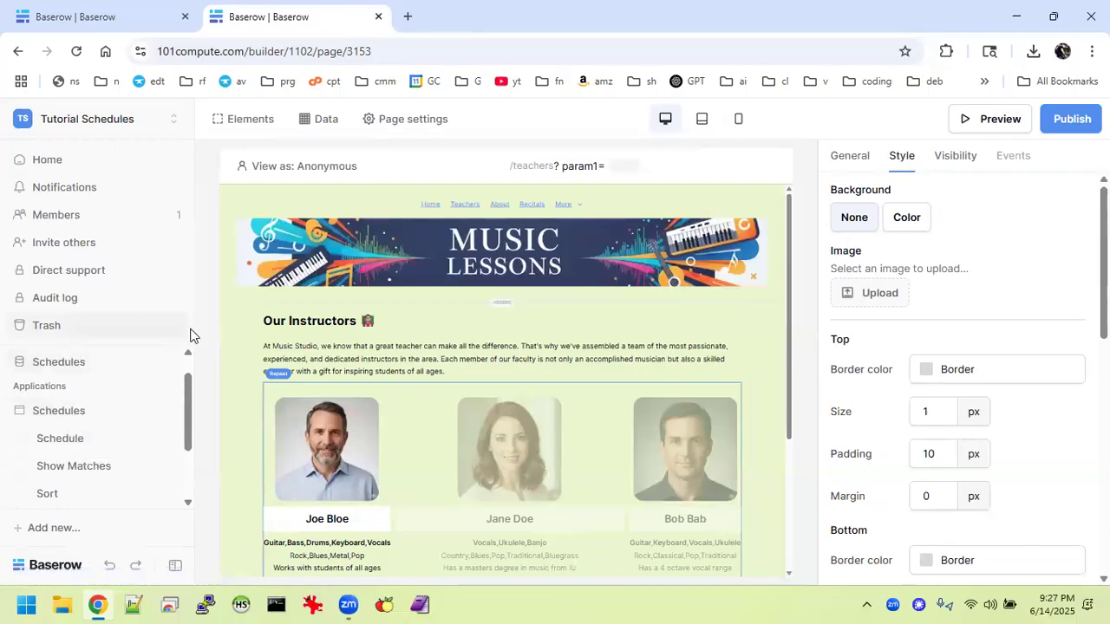
pyautogui.scroll(-1, 112, 483)
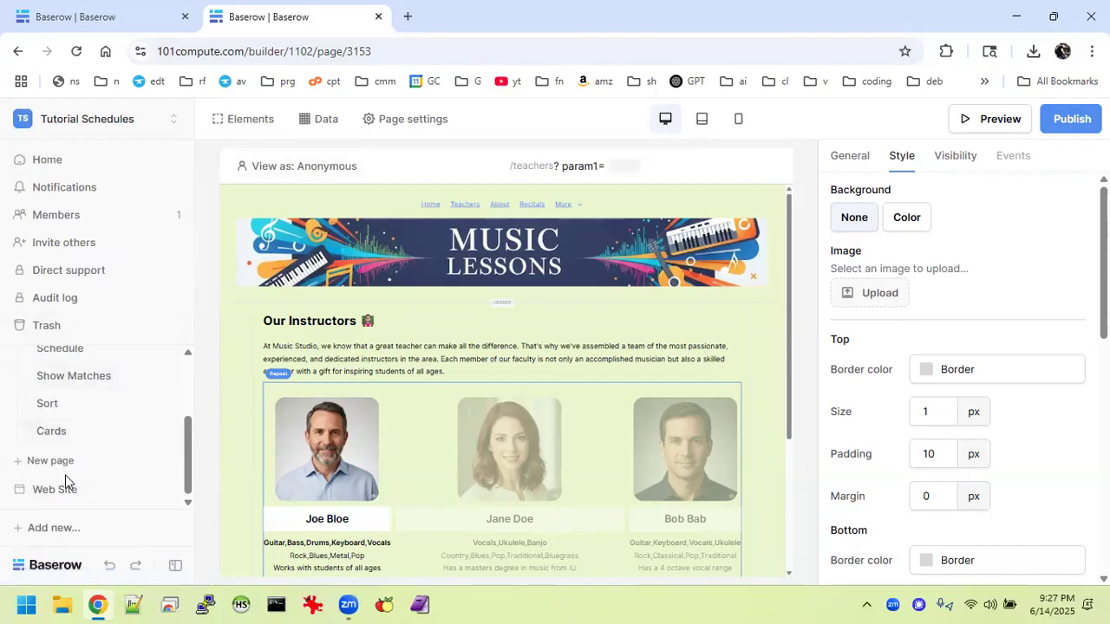
pyautogui.scroll(1, 80, 407)
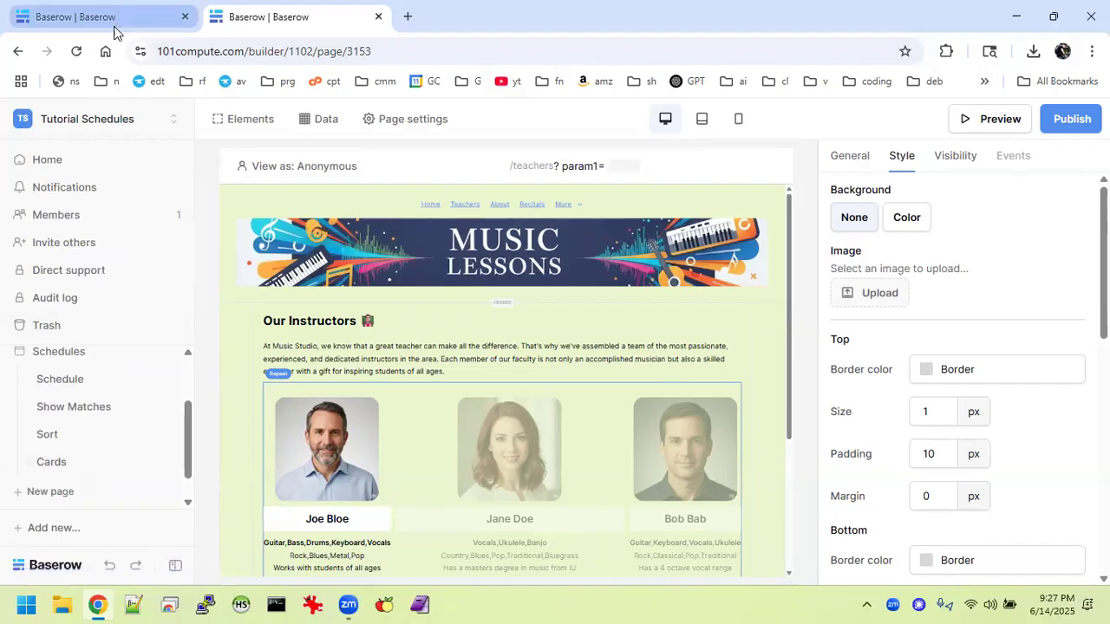
# Open the Music Lessons Contact Us page in the Basic Web Site Tutorial workspace and inspect its "Let's Make Music Together" text element.
pyautogui.click(76, 12)
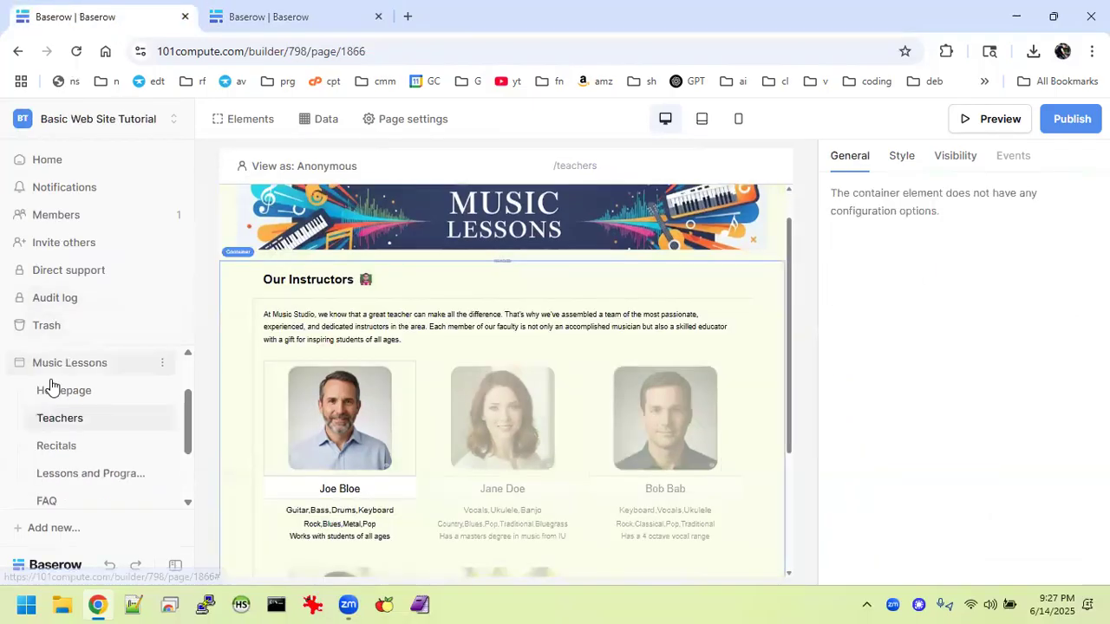
pyautogui.scroll(-3, 35, 434)
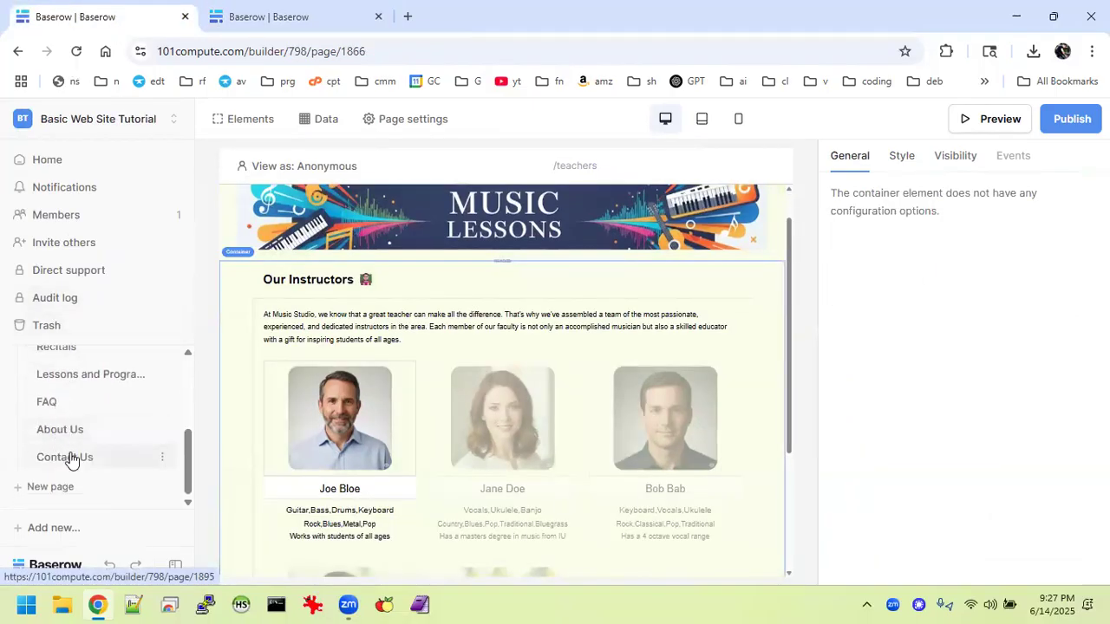
pyautogui.click(70, 458)
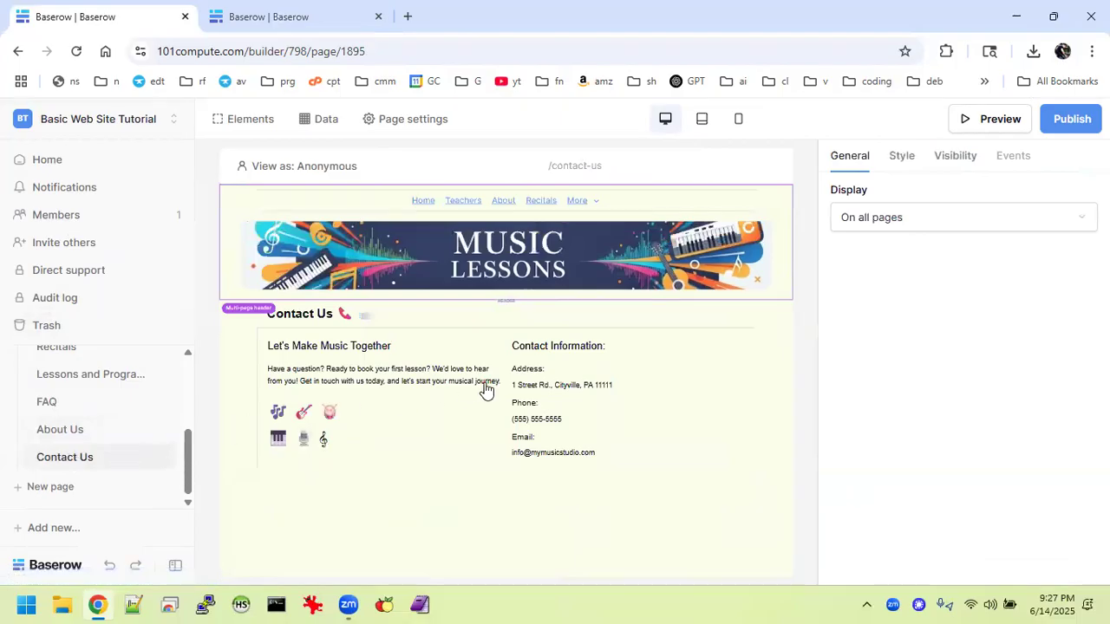
pyautogui.click(390, 362)
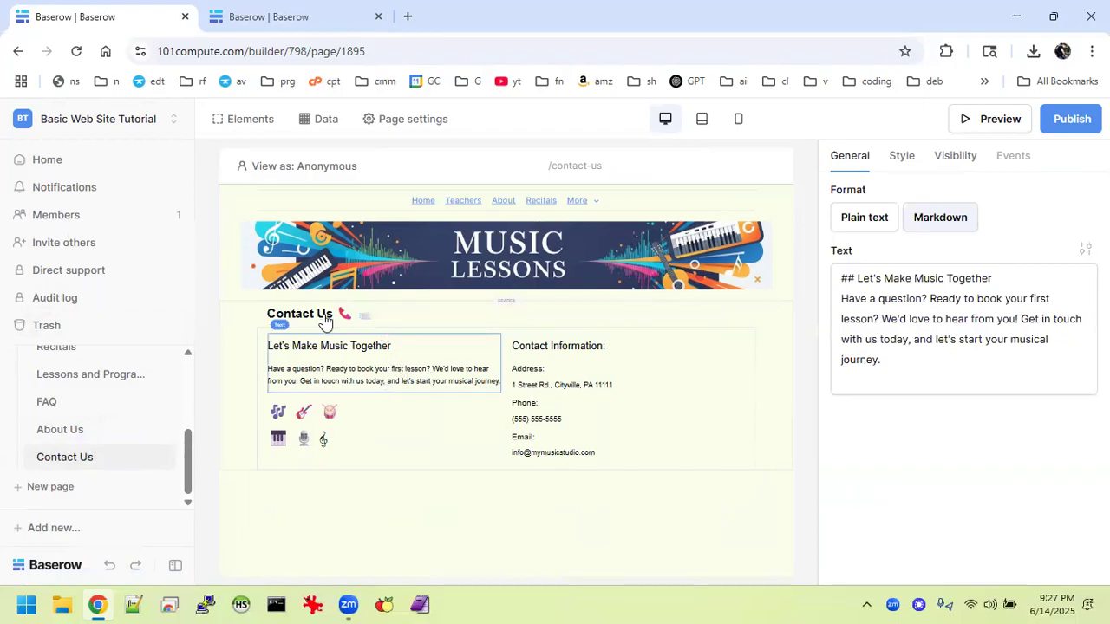
# Return to the Tutorial Schedules workspace, expand the Web Site application and open its Contact page.
pyautogui.click(301, 18)
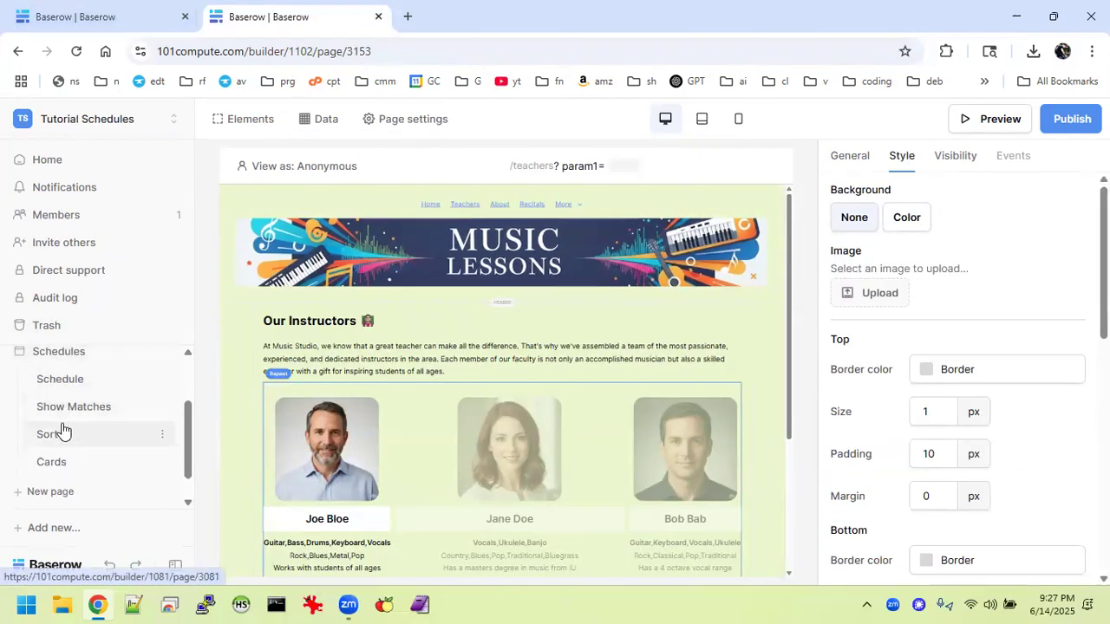
pyautogui.scroll(-1, 74, 447)
pyautogui.scroll(1, 74, 447)
pyautogui.scroll(-1, 74, 447)
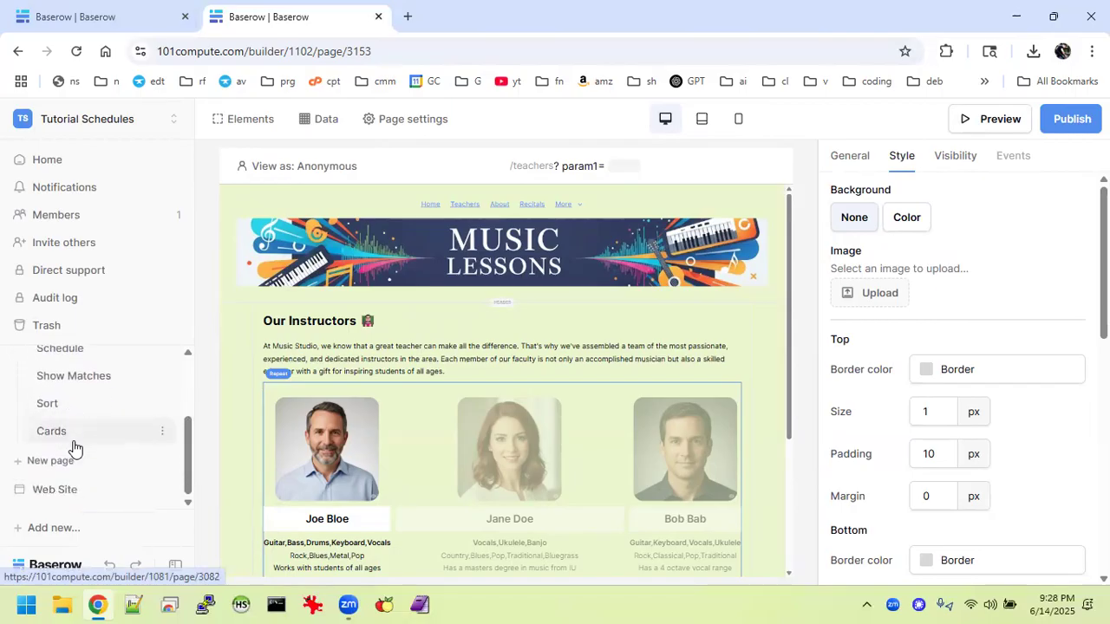
pyautogui.click(53, 502)
pyautogui.scroll(-1, 55, 503)
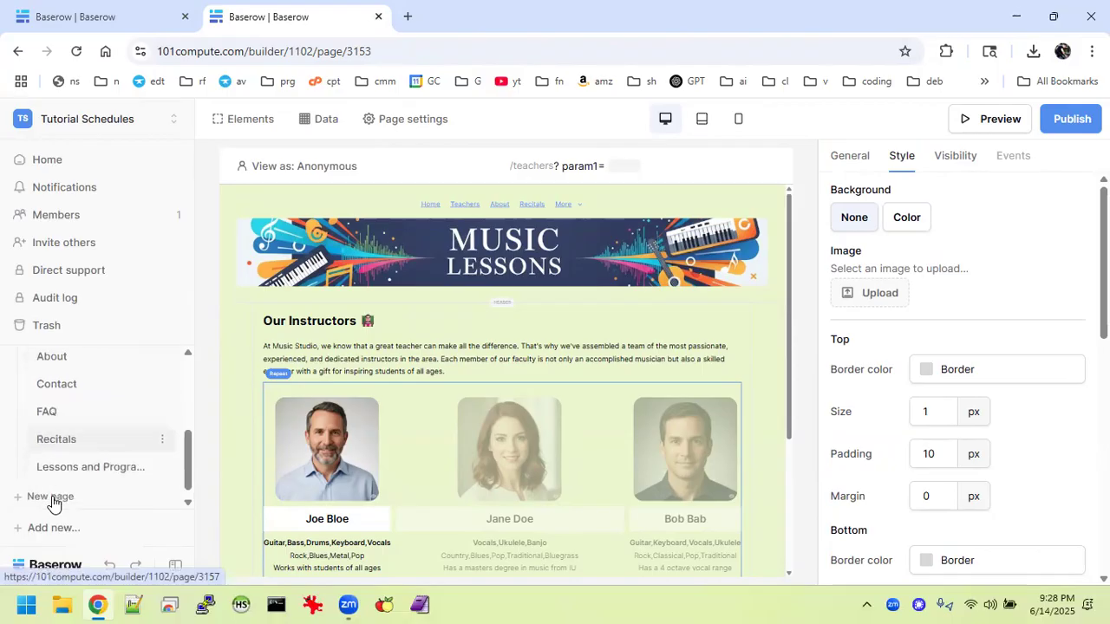
pyautogui.scroll(1, 79, 393)
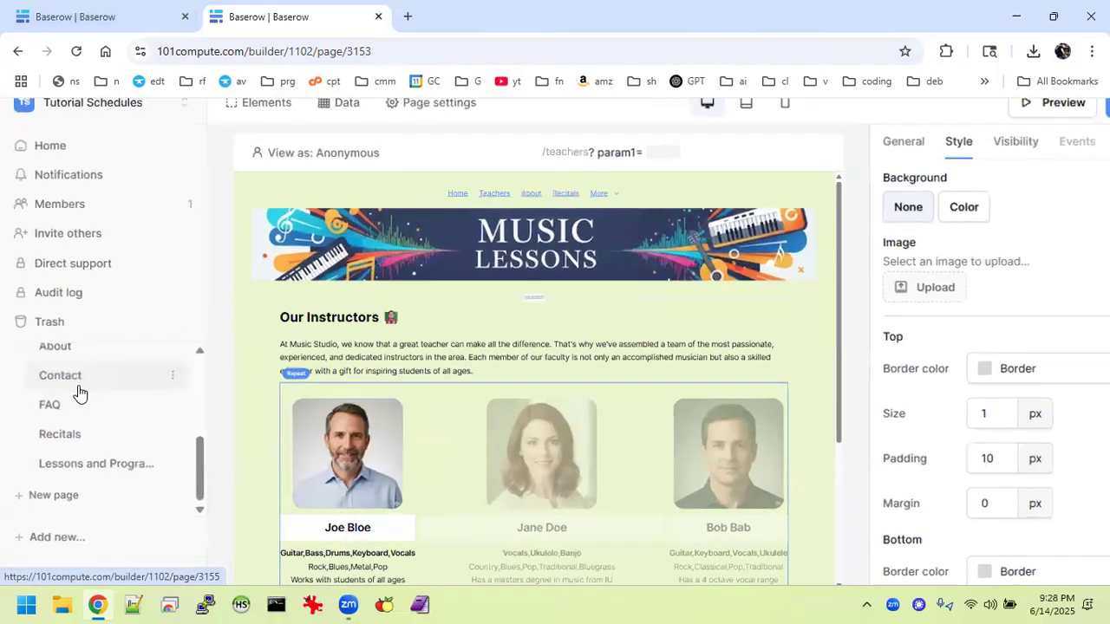
pyautogui.click(79, 393)
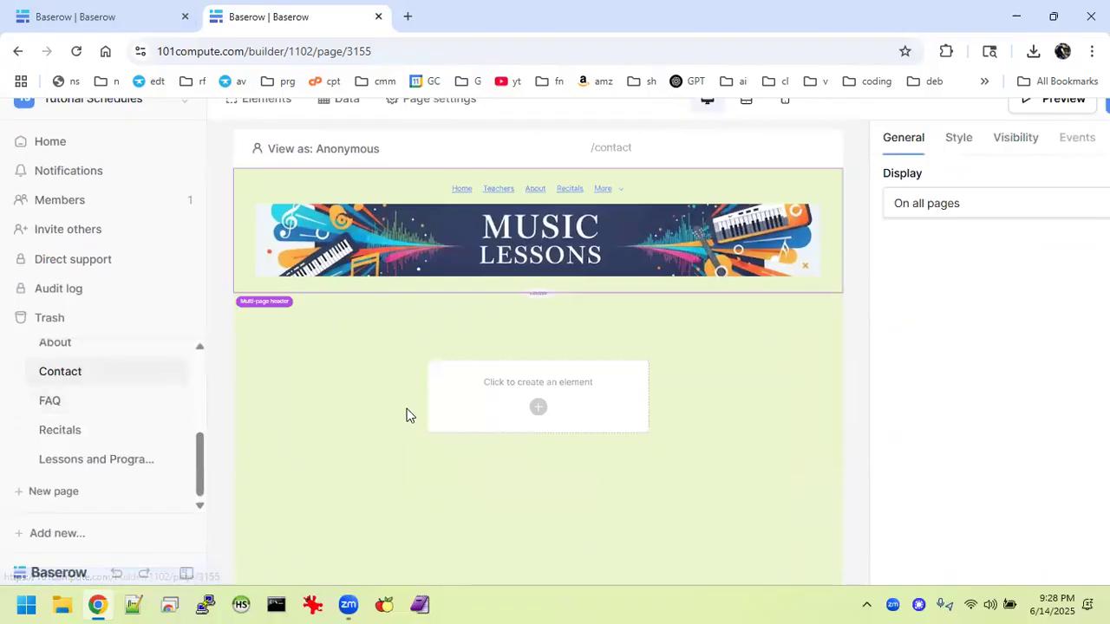
# Add an IFrame element to the empty Contact page.
pyautogui.click(536, 407)
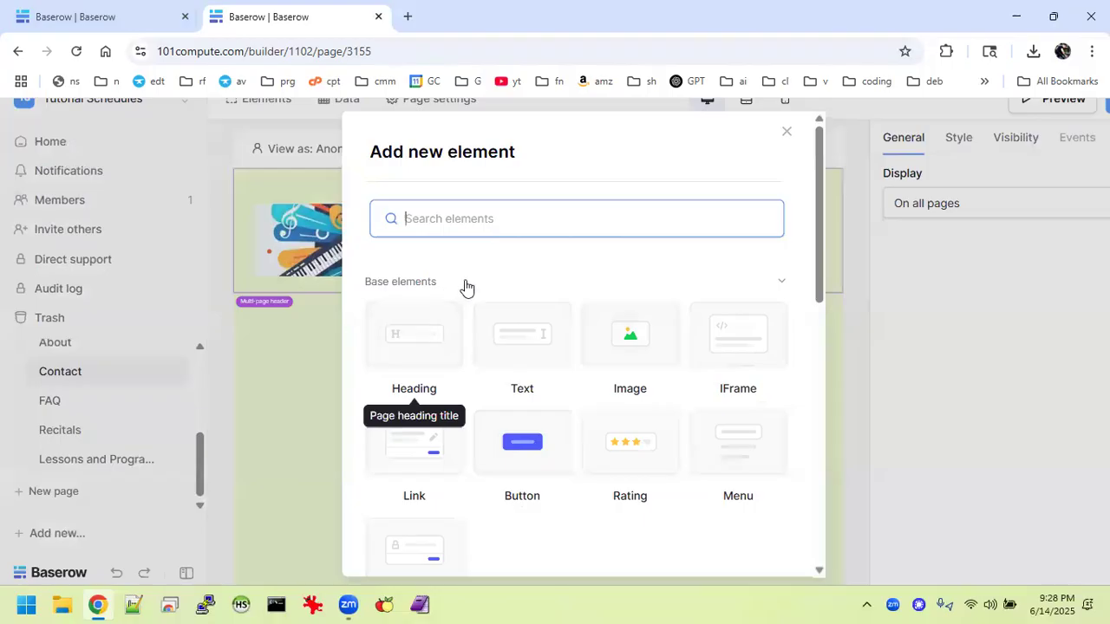
pyautogui.click(739, 345)
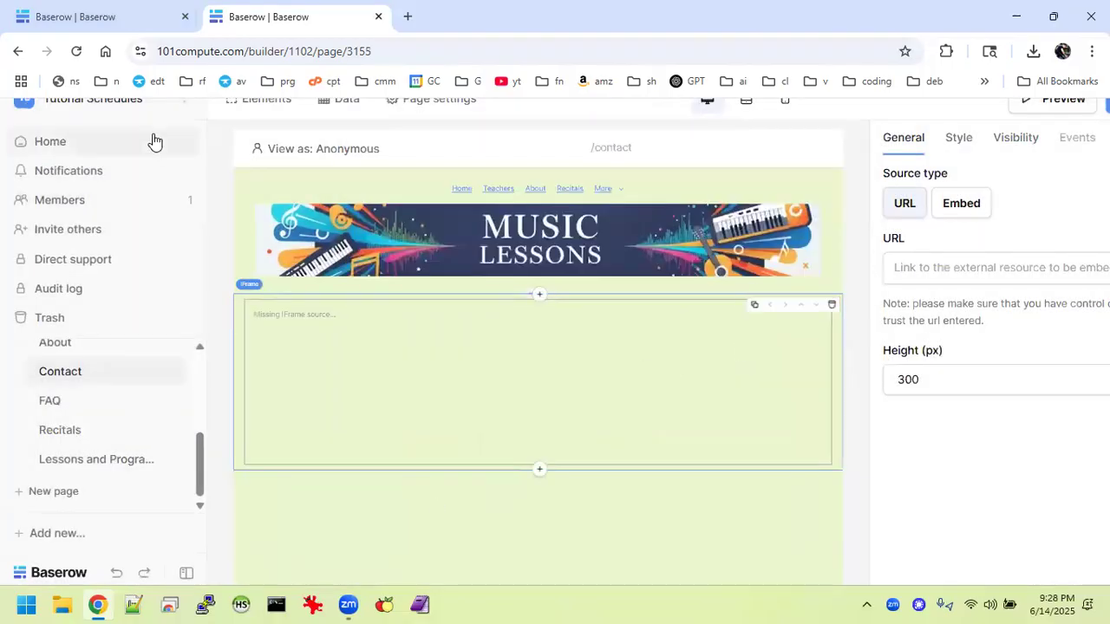
# Switch the reference site's window to the Contact Form Tutorial workspace and open the Form page of its Contact Us application.
pyautogui.click(107, 20)
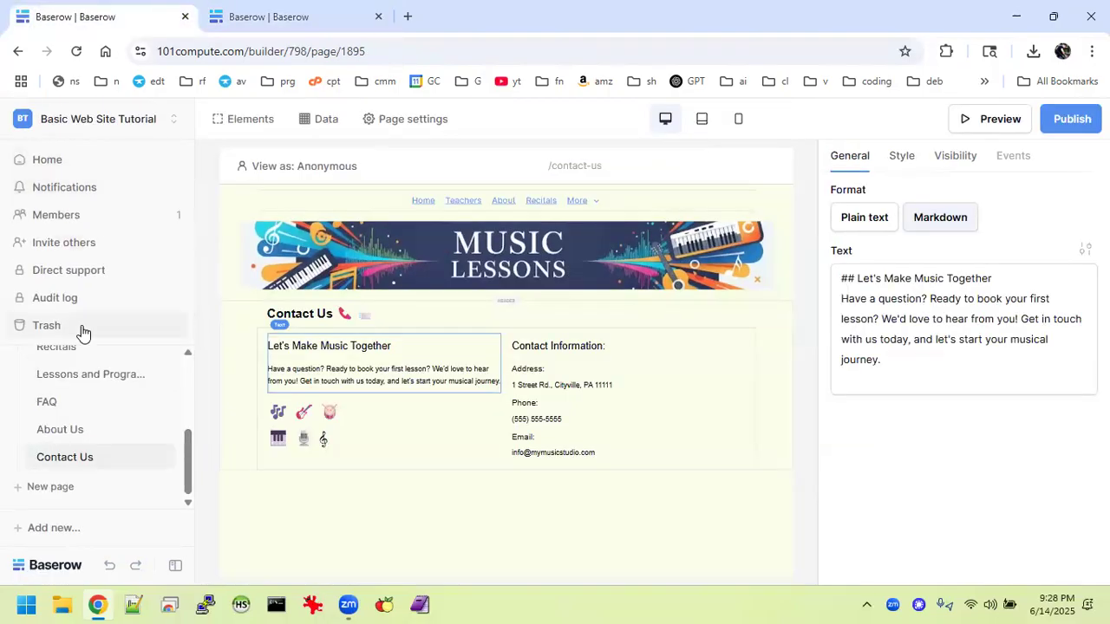
pyautogui.scroll(3, 93, 425)
pyautogui.scroll(2, 92, 423)
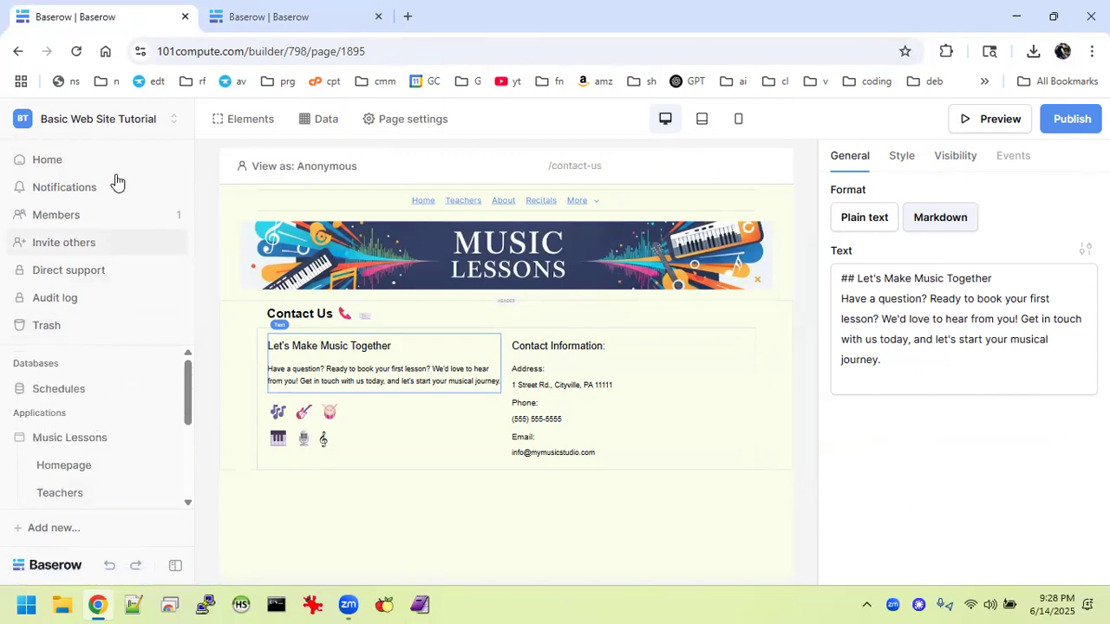
pyautogui.click(154, 127)
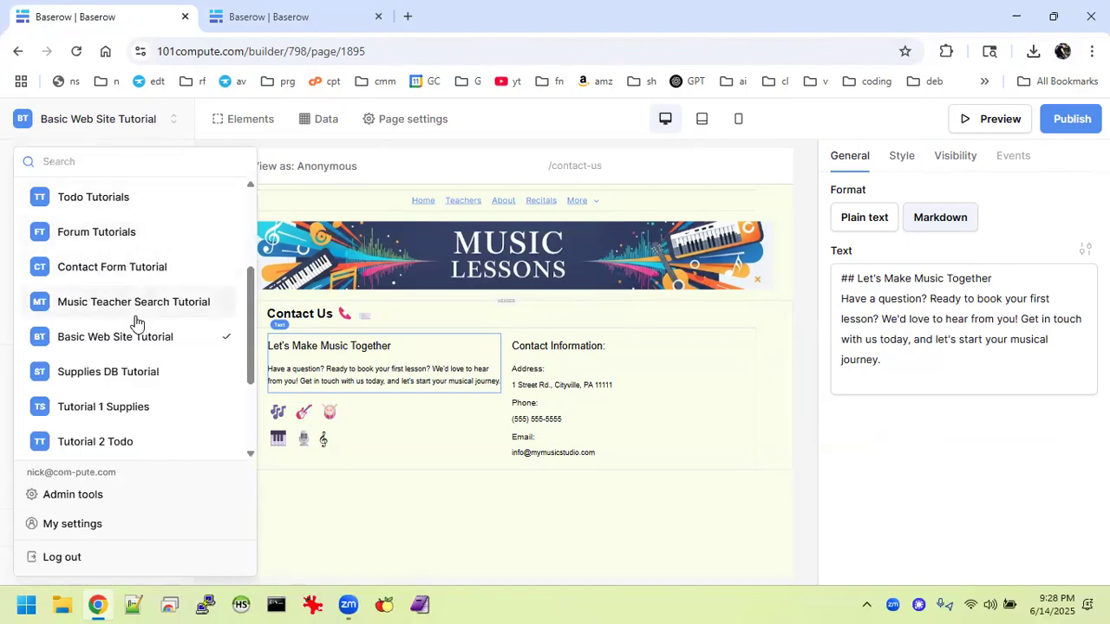
pyautogui.click(130, 268)
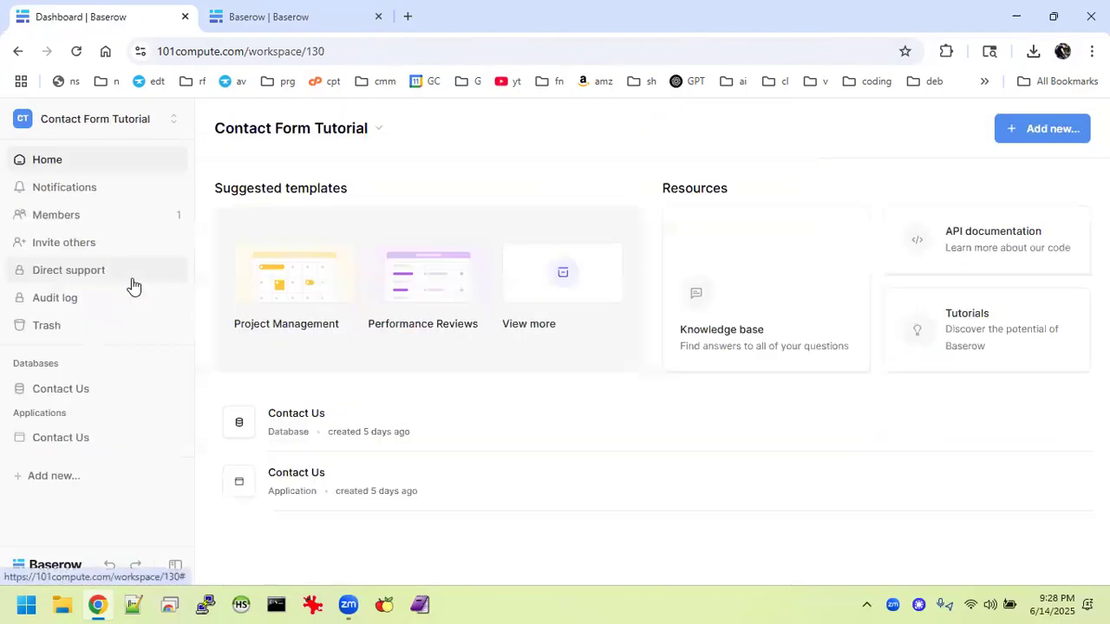
pyautogui.doubleClick(304, 470)
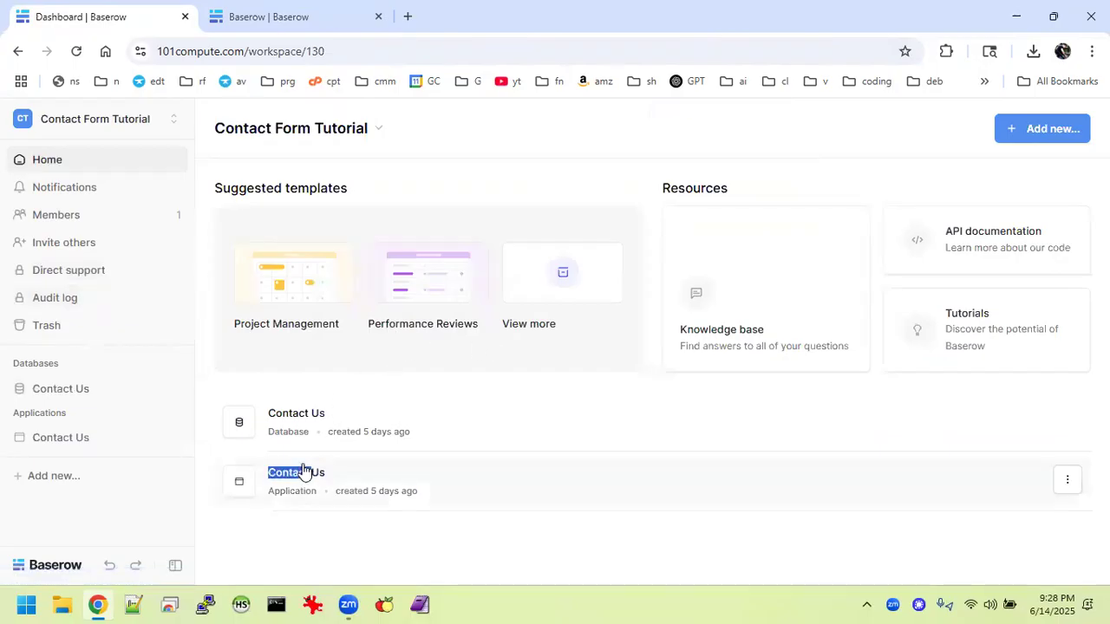
pyautogui.doubleClick(295, 489)
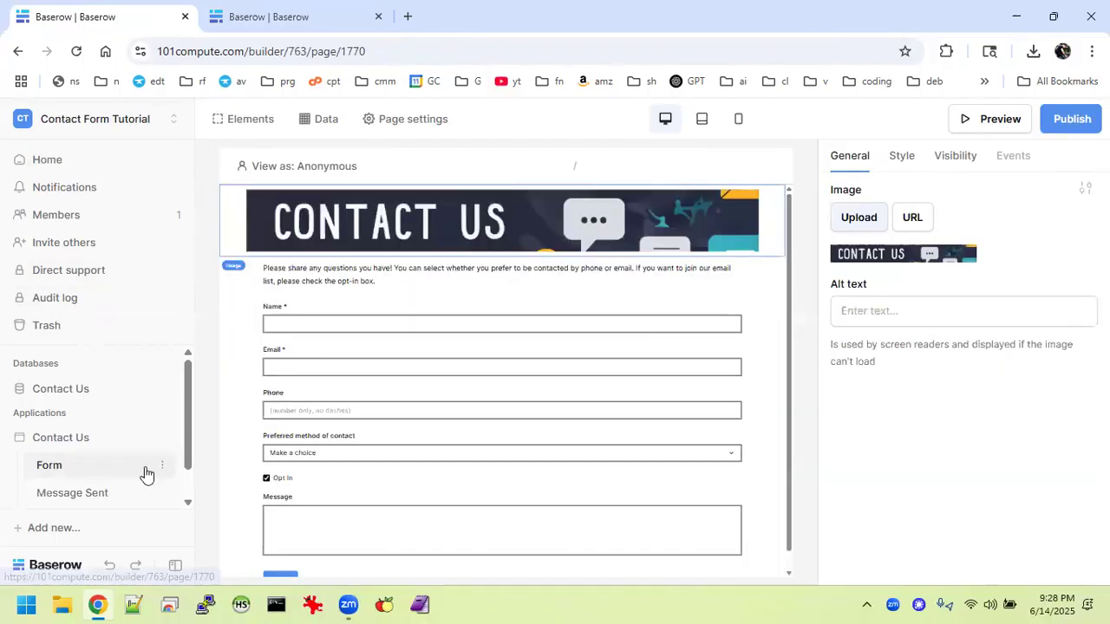
# Open the published Contact Us form site, copy its web address, and close both the site and the publishing dialog.
pyautogui.click(1076, 122)
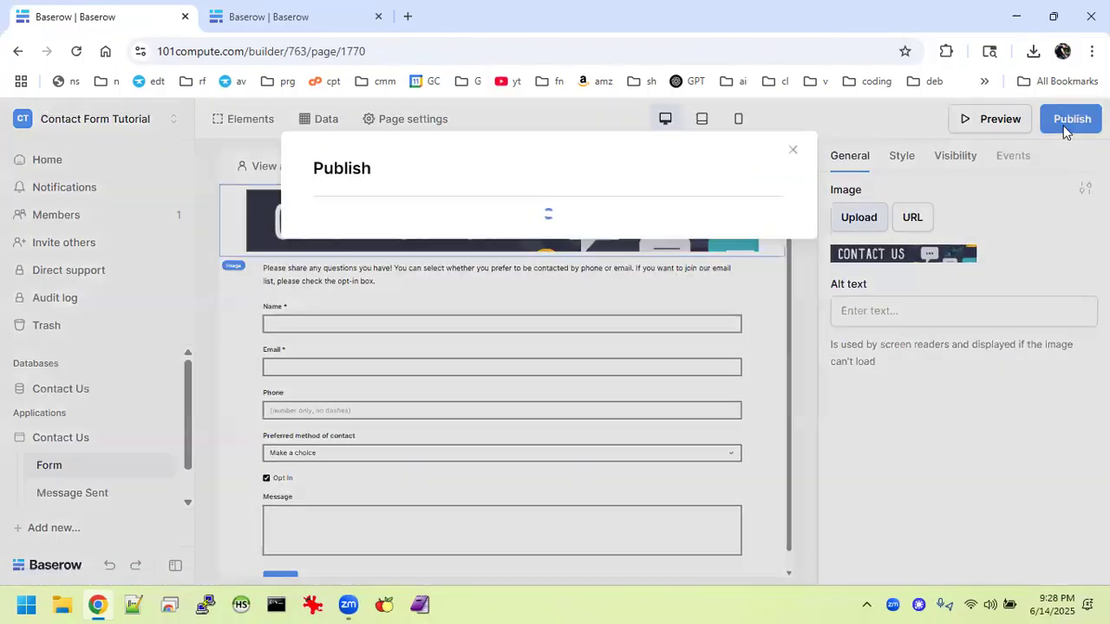
pyautogui.click(509, 282)
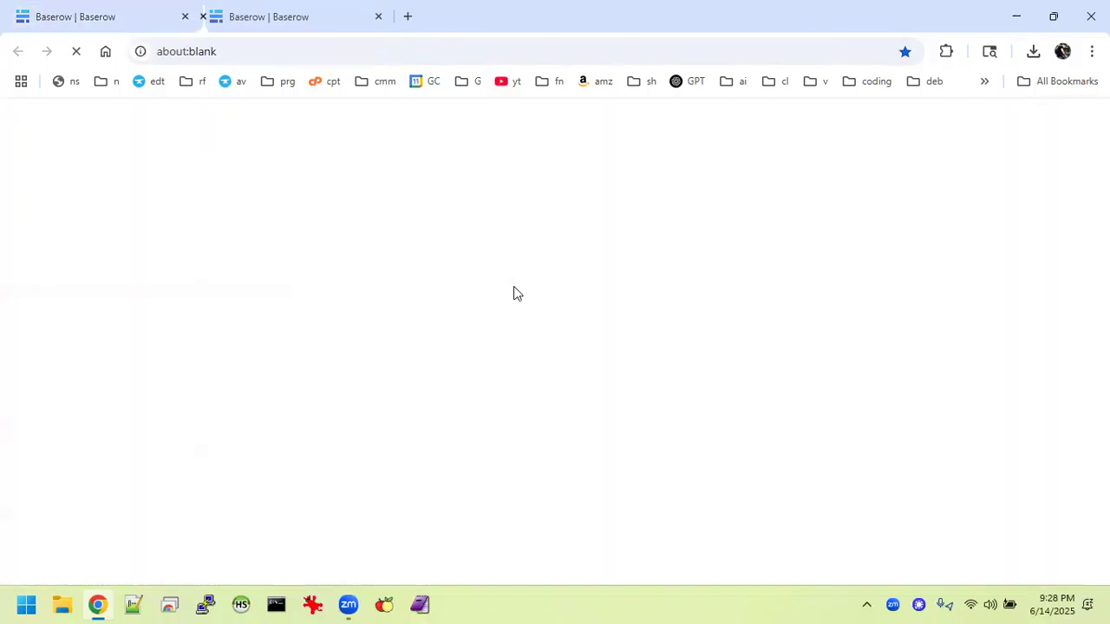
pyautogui.click(275, 55)
pyautogui.hotkey('ctrl', 'c')
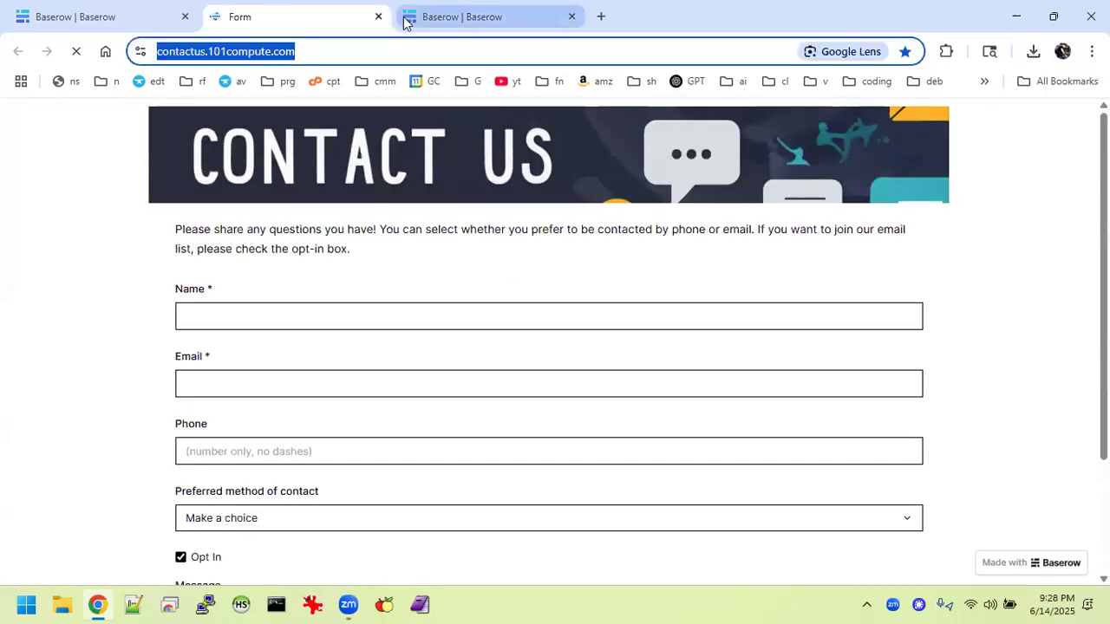
pyautogui.click(378, 17)
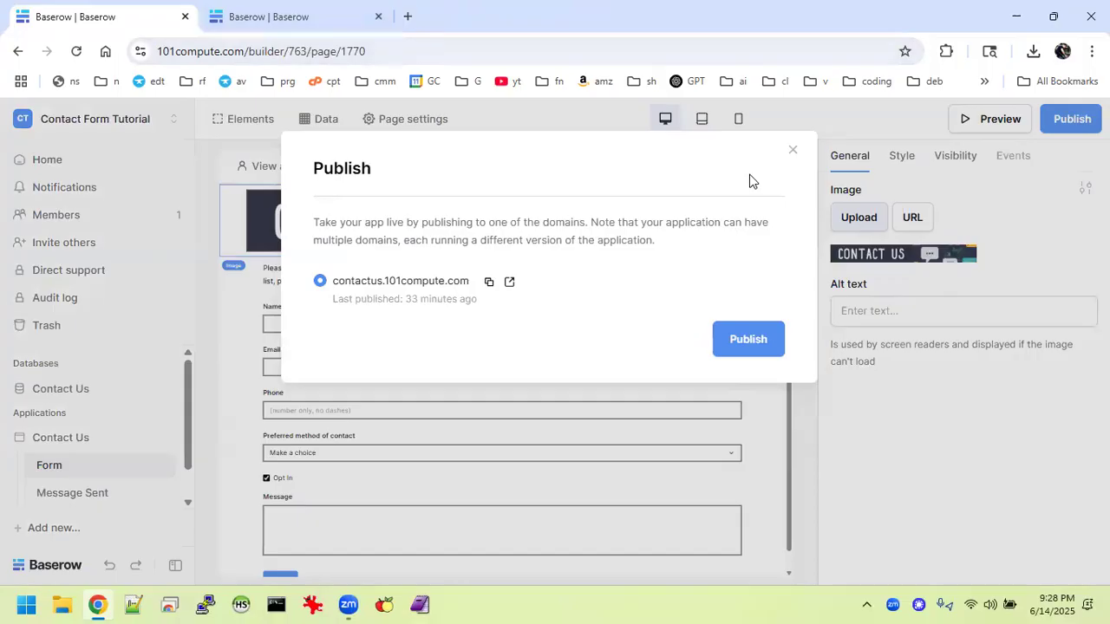
pyautogui.doubleClick(803, 154)
pyautogui.click(792, 150)
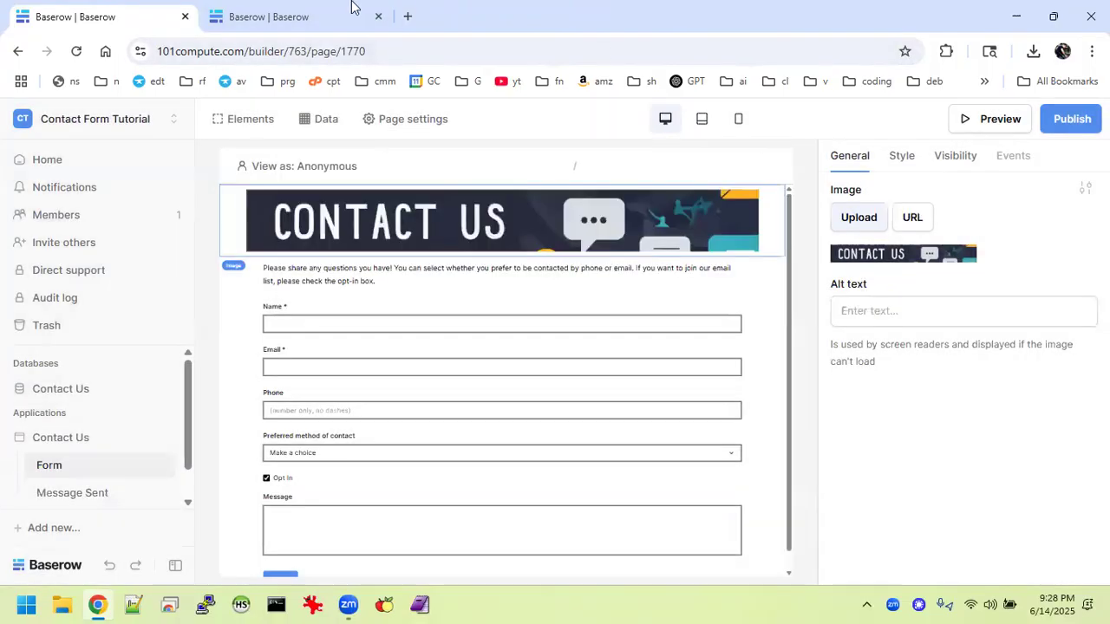
pyautogui.click(312, 10)
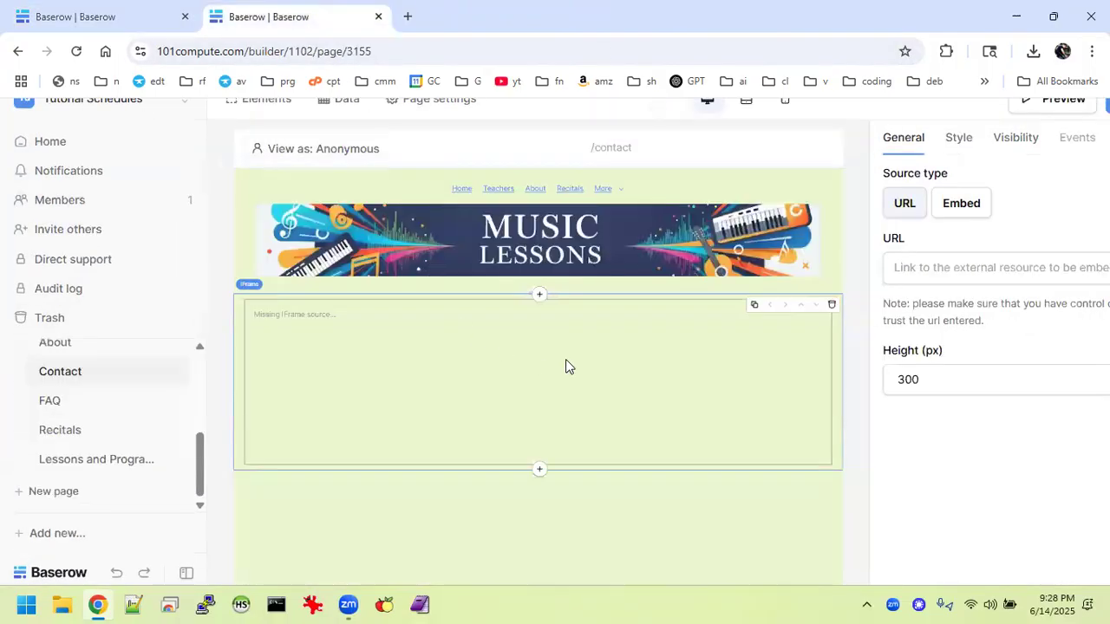
pyautogui.click(985, 272)
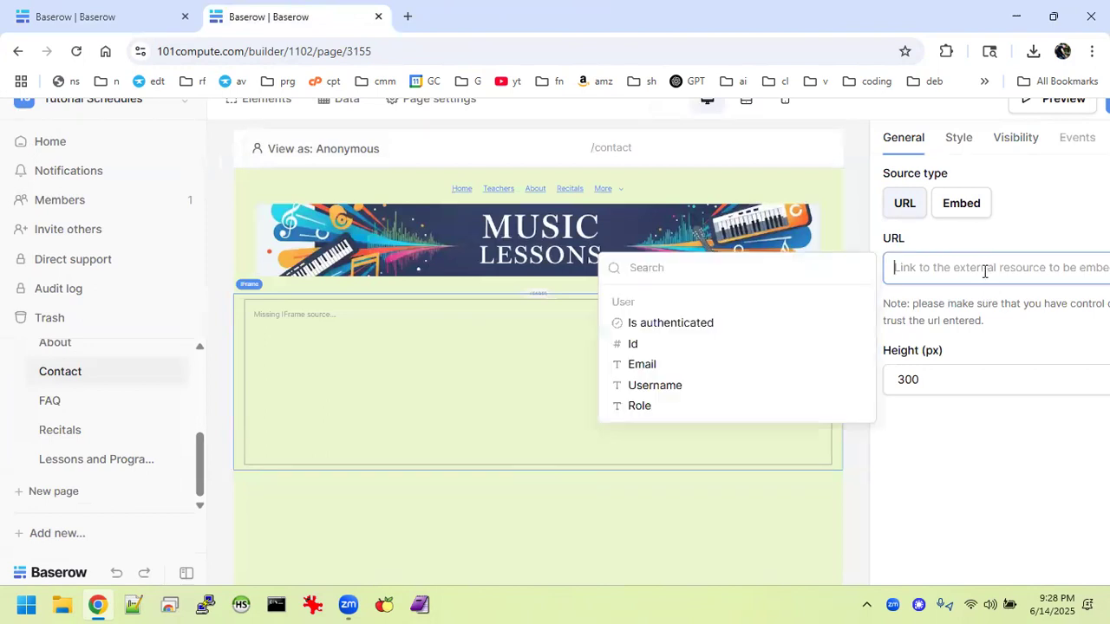
pyautogui.hotkey('ctrl', 'v')
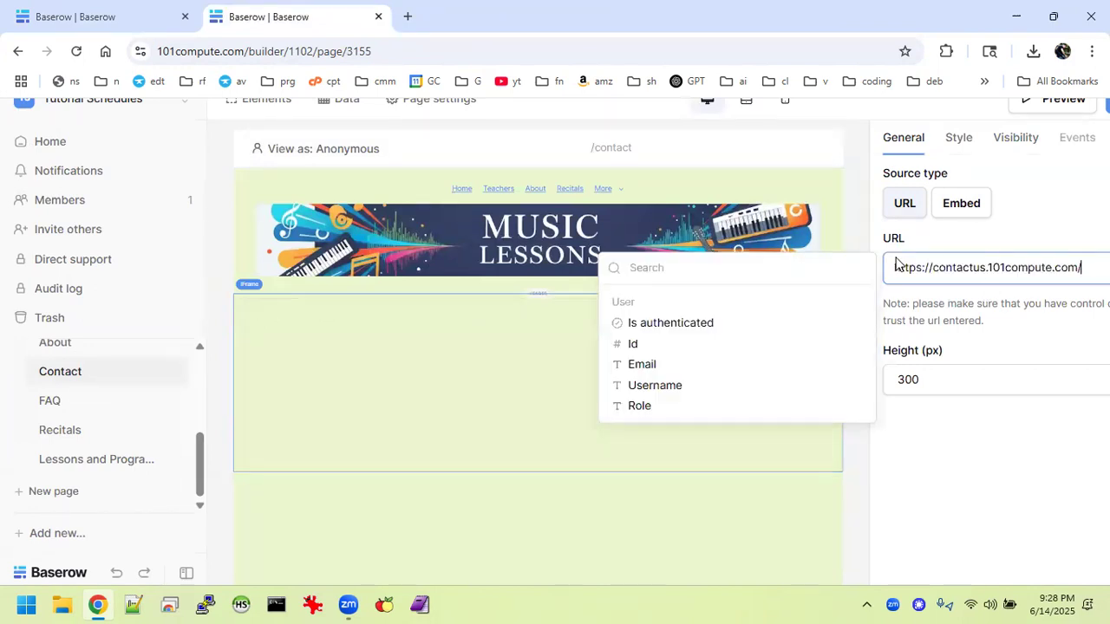
# Set the IFrame's height to 800 px and check the embedded form on the Contact page.
pyautogui.click(934, 377)
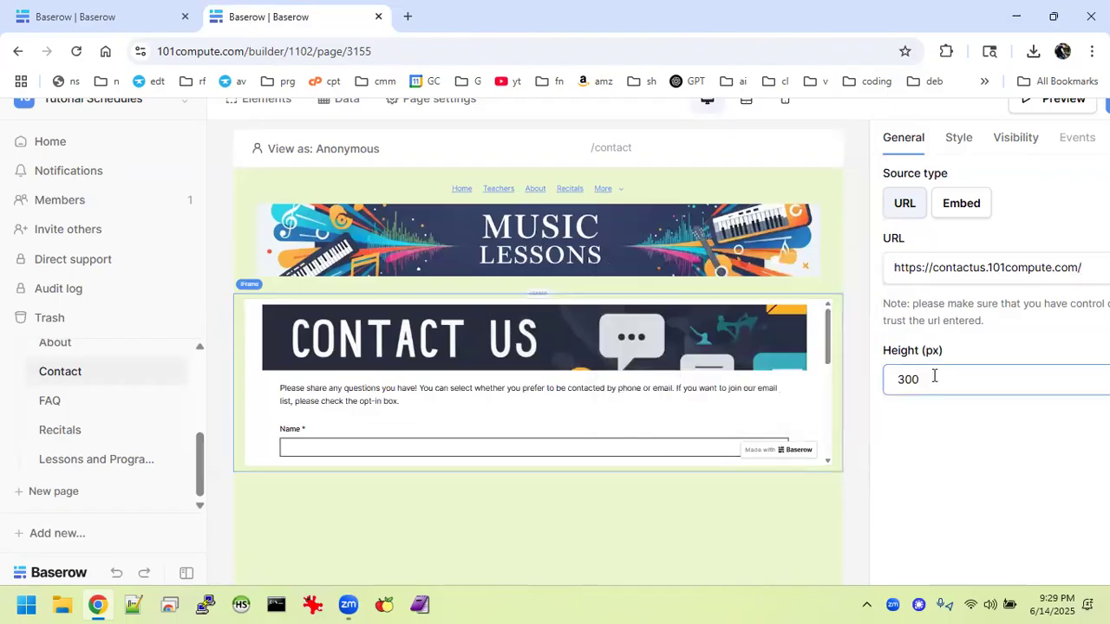
pyautogui.press('BackSpace')
pyautogui.press('BackSpace')
pyautogui.press('BackSpace')
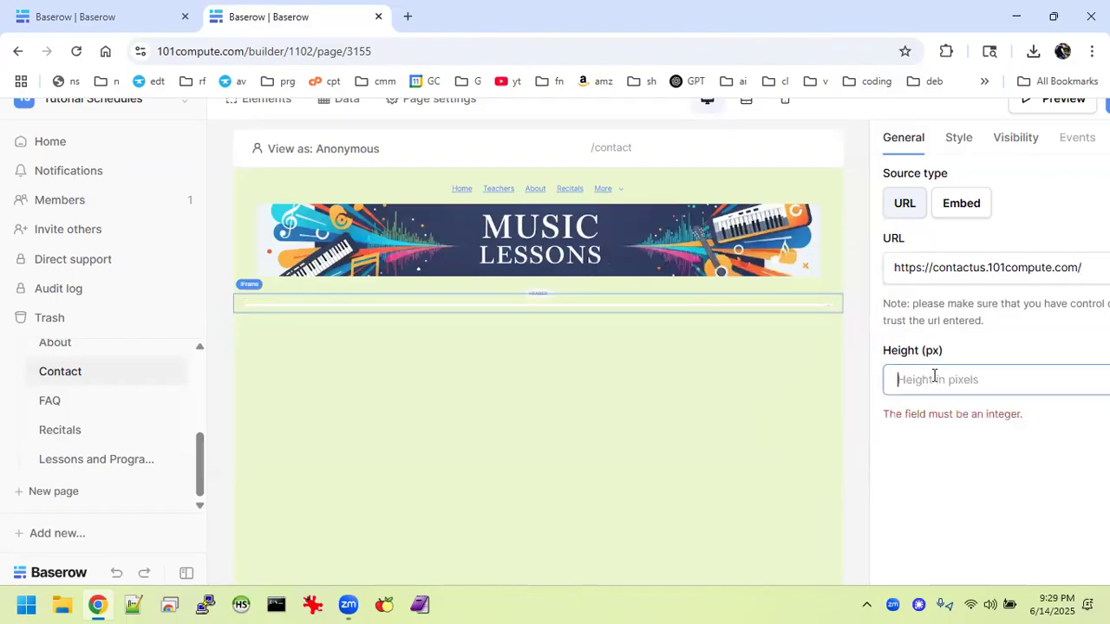
pyautogui.write('800')
pyautogui.scroll(-3, 691, 404)
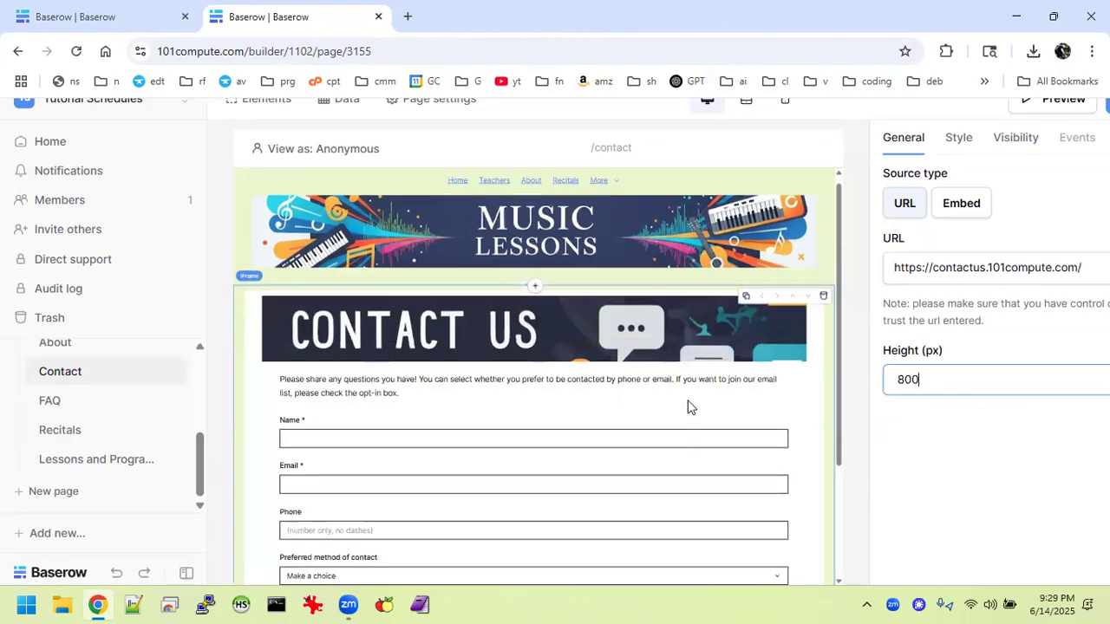
pyautogui.scroll(3, 691, 404)
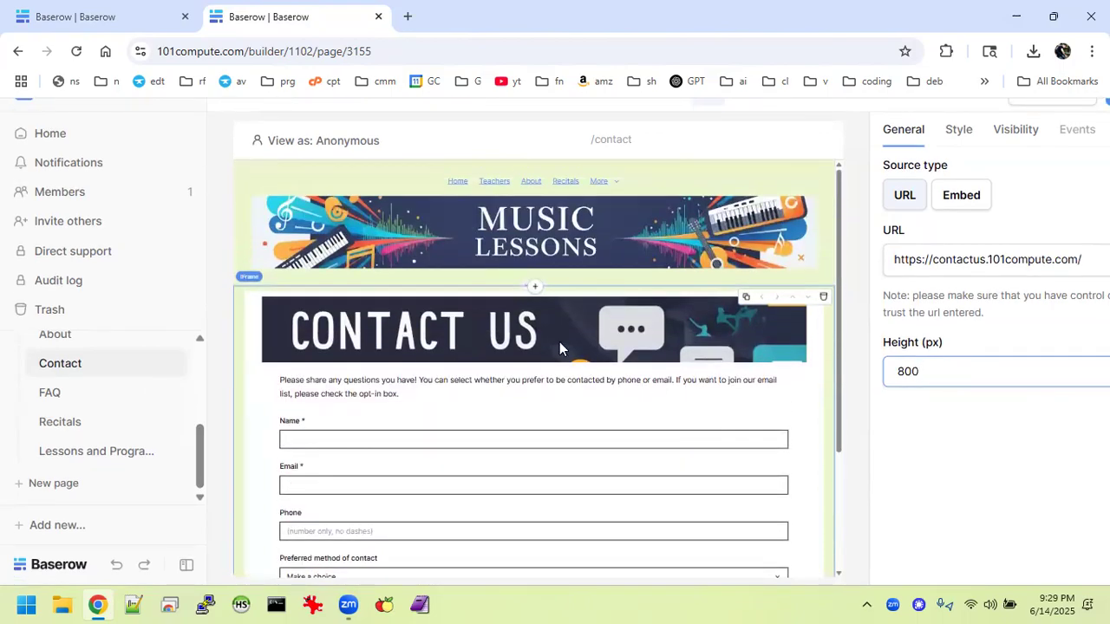
# Duplicate the Form page of the Contact Us application in the Contact Form Tutorial workspace and open the copy.
pyautogui.click(48, 15)
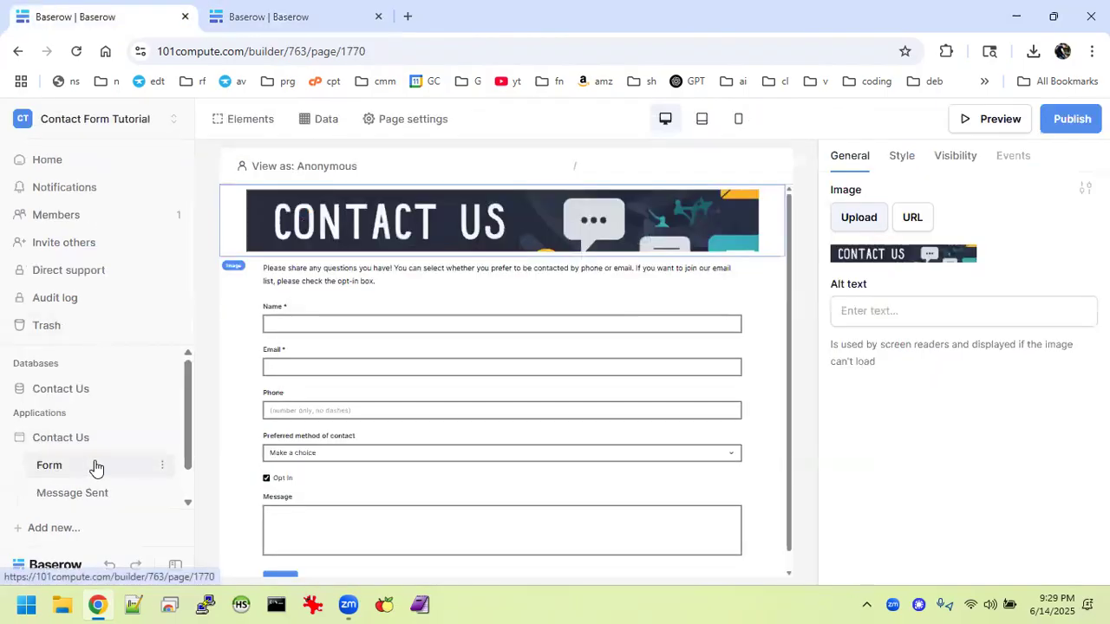
pyautogui.click(163, 469)
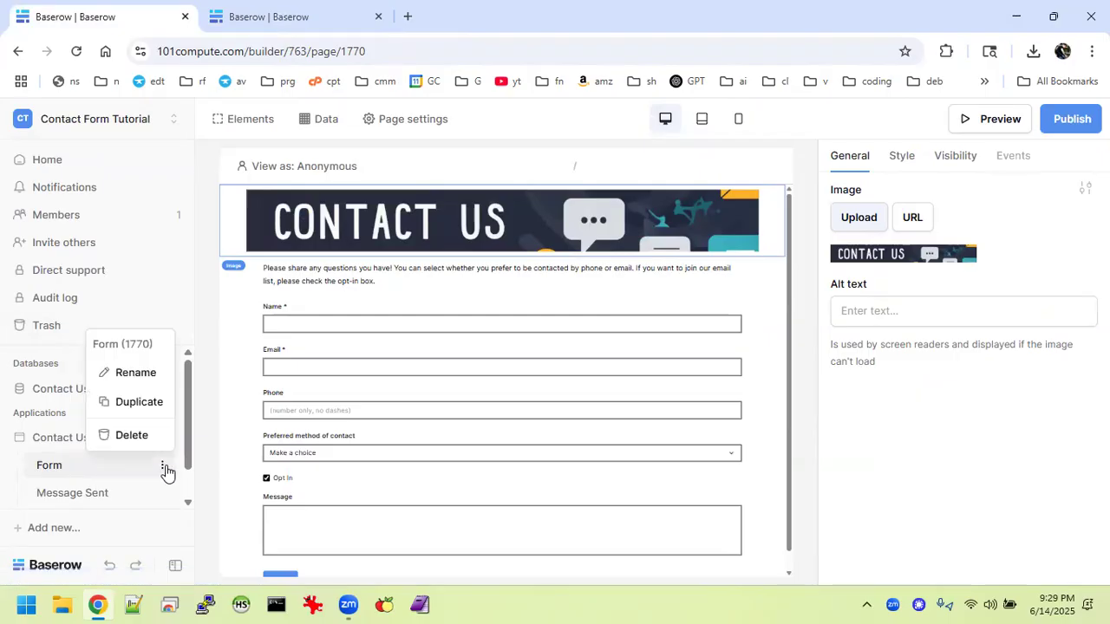
pyautogui.click(151, 408)
pyautogui.scroll(-1, 111, 474)
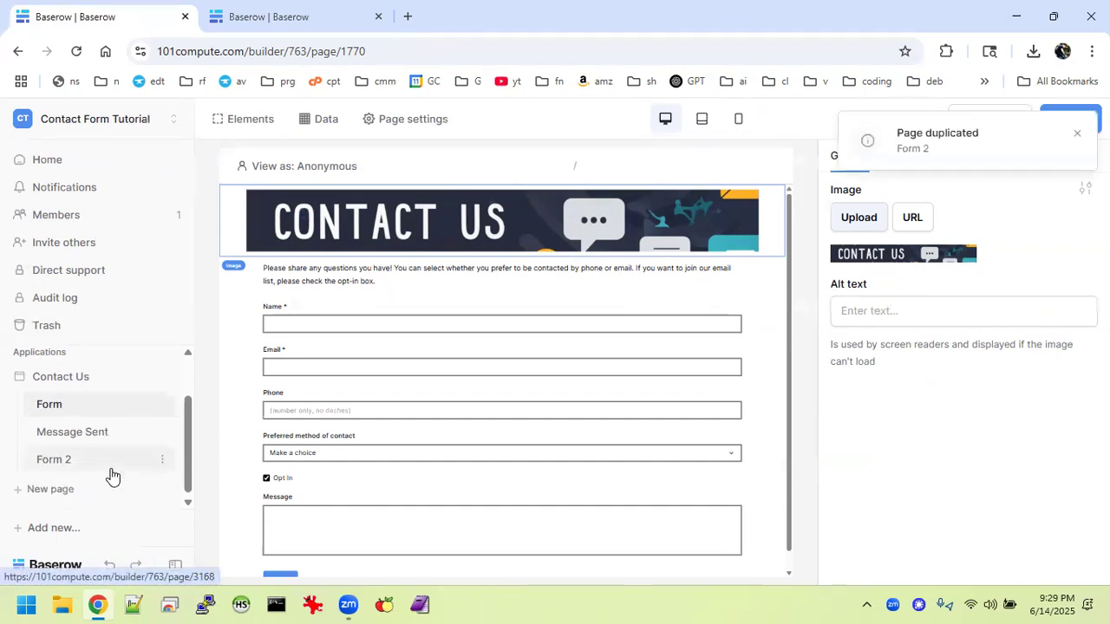
pyautogui.click(131, 469)
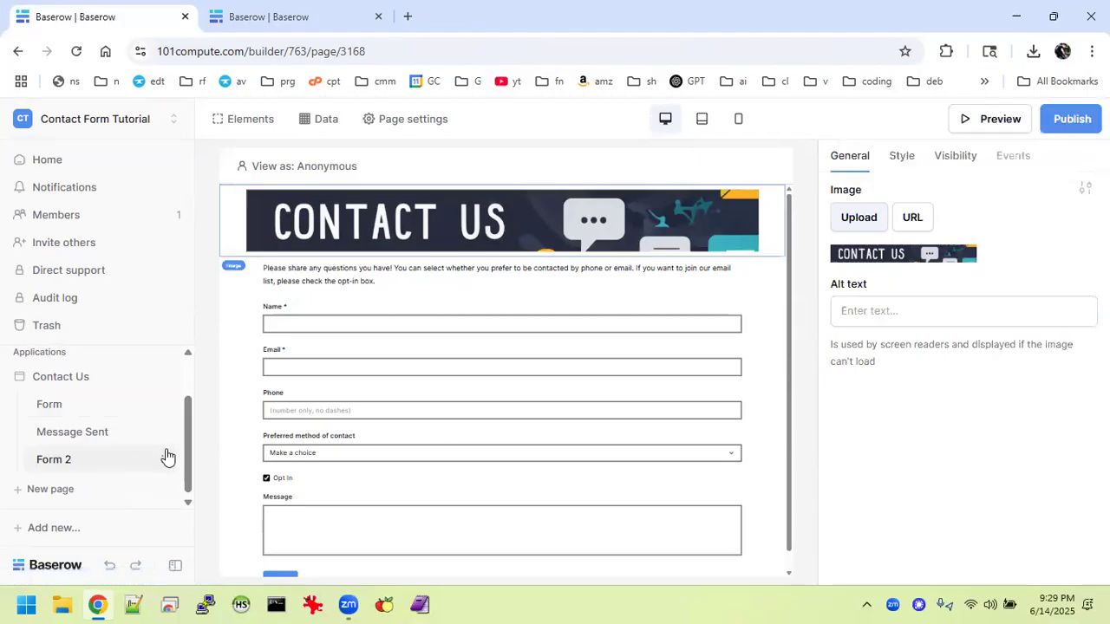
# Try to save the duplicated form page with the path form2.
pyautogui.click(411, 118)
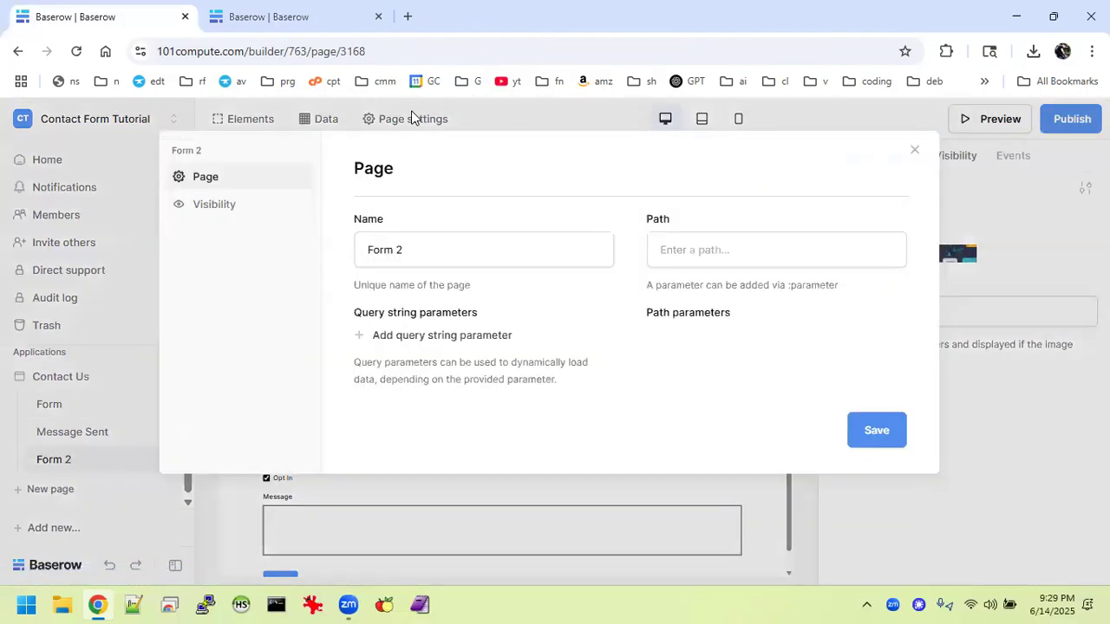
pyautogui.click(687, 248)
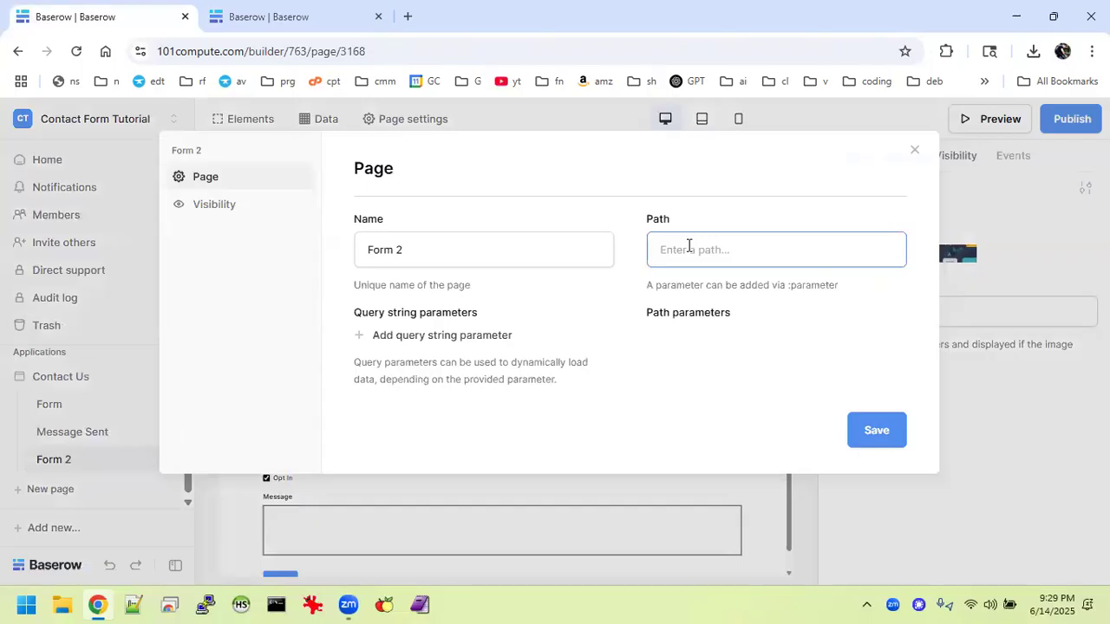
pyautogui.write('form2')
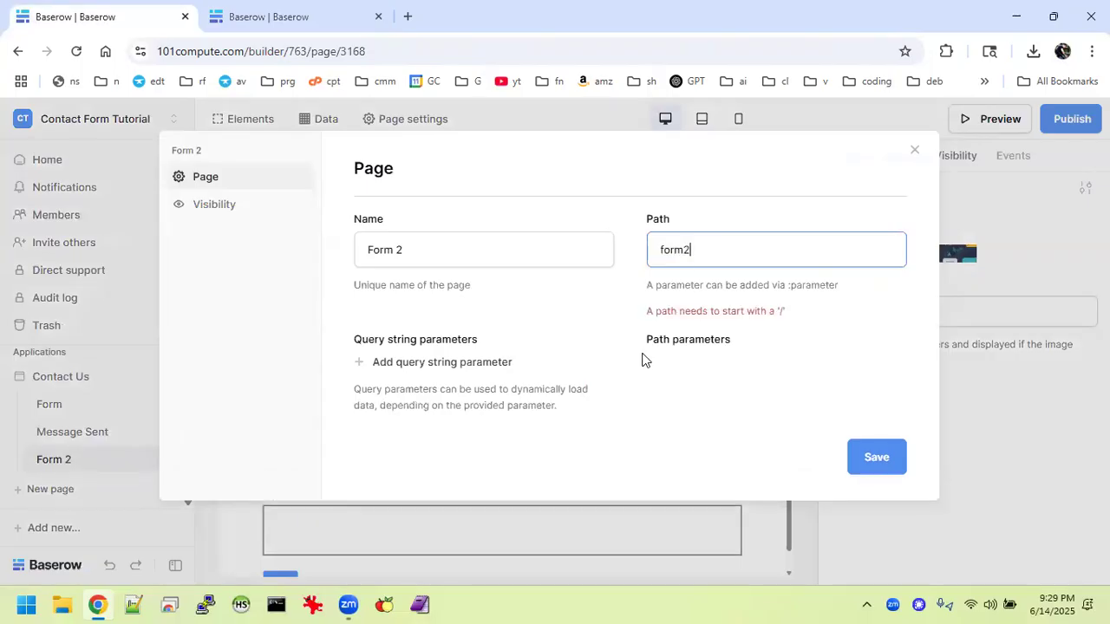
pyautogui.click(888, 465)
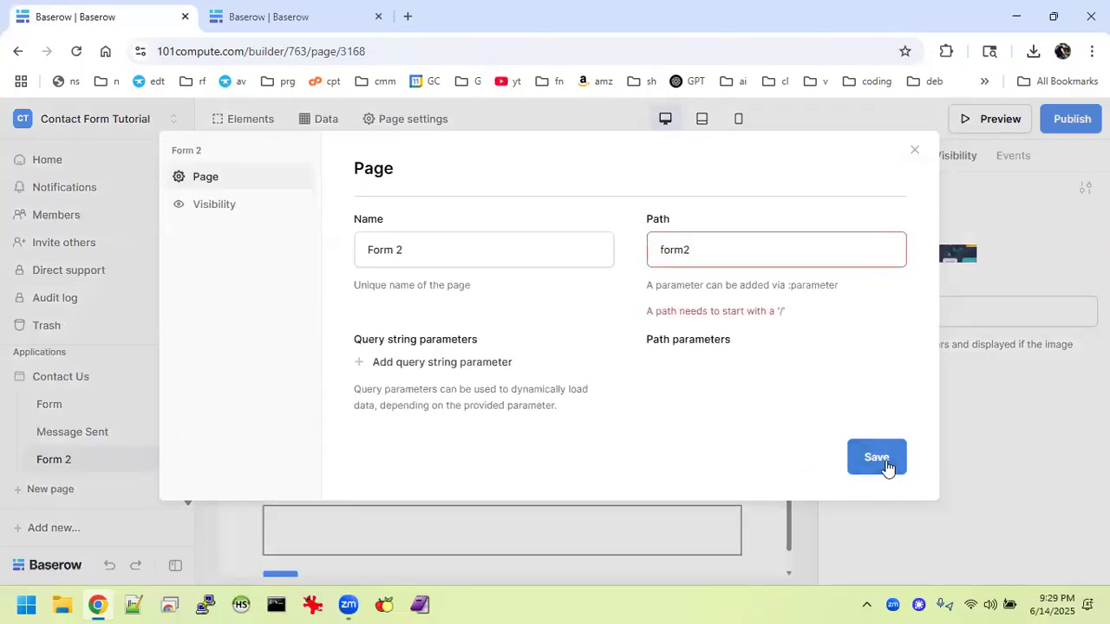
pyautogui.click(1018, 452)
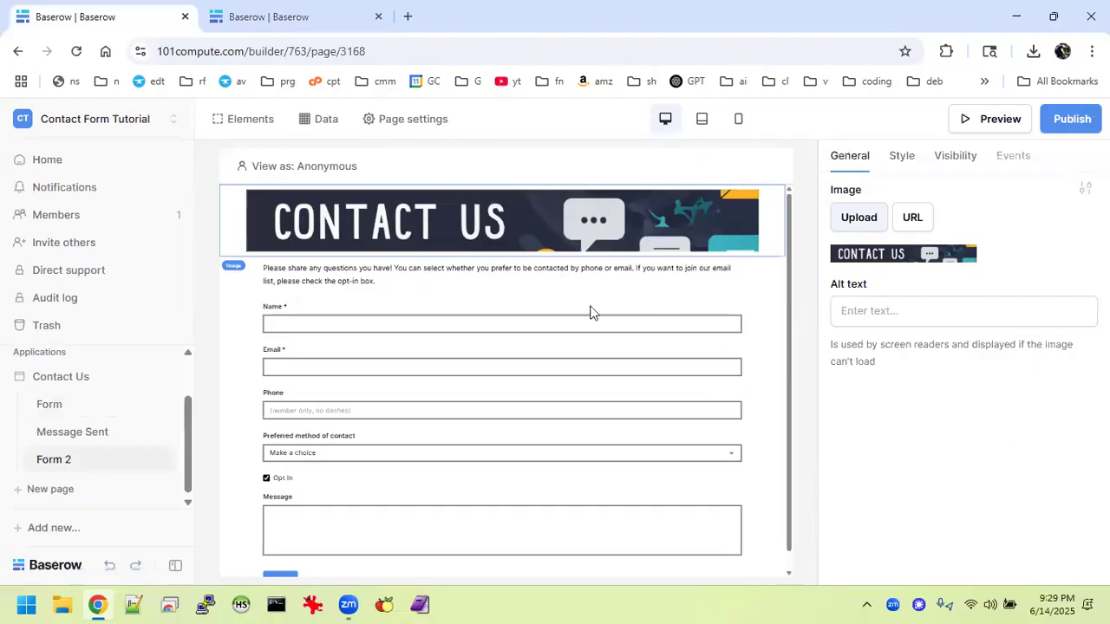
# Set the Form 2 page's path to /form2 and save the page settings.
pyautogui.click(441, 119)
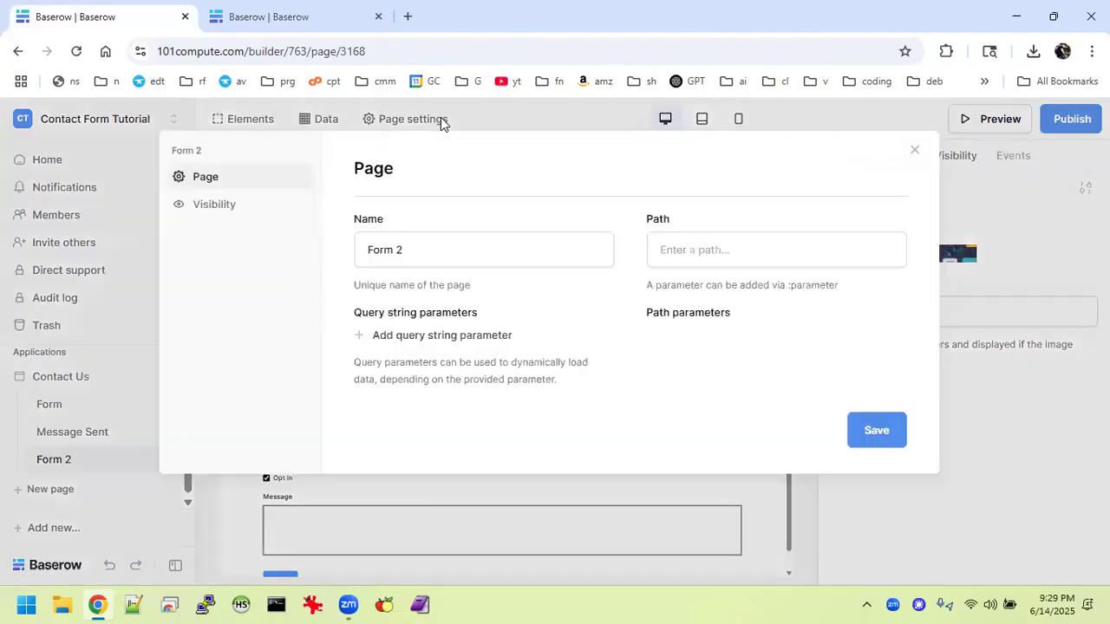
pyautogui.click(698, 256)
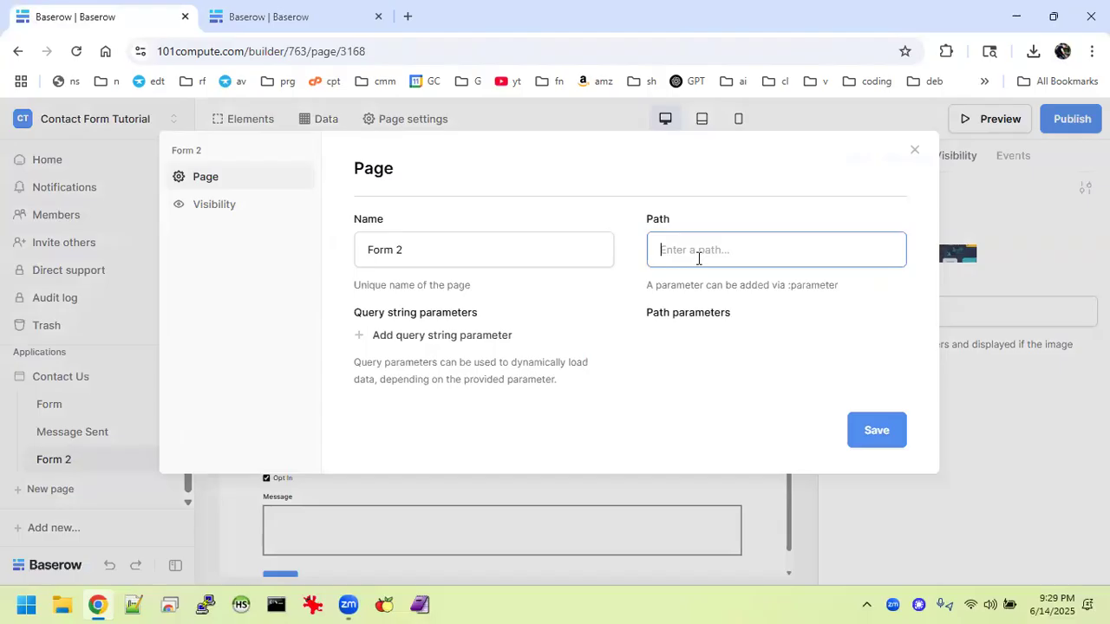
pyautogui.write('/form2')
pyautogui.click(876, 430)
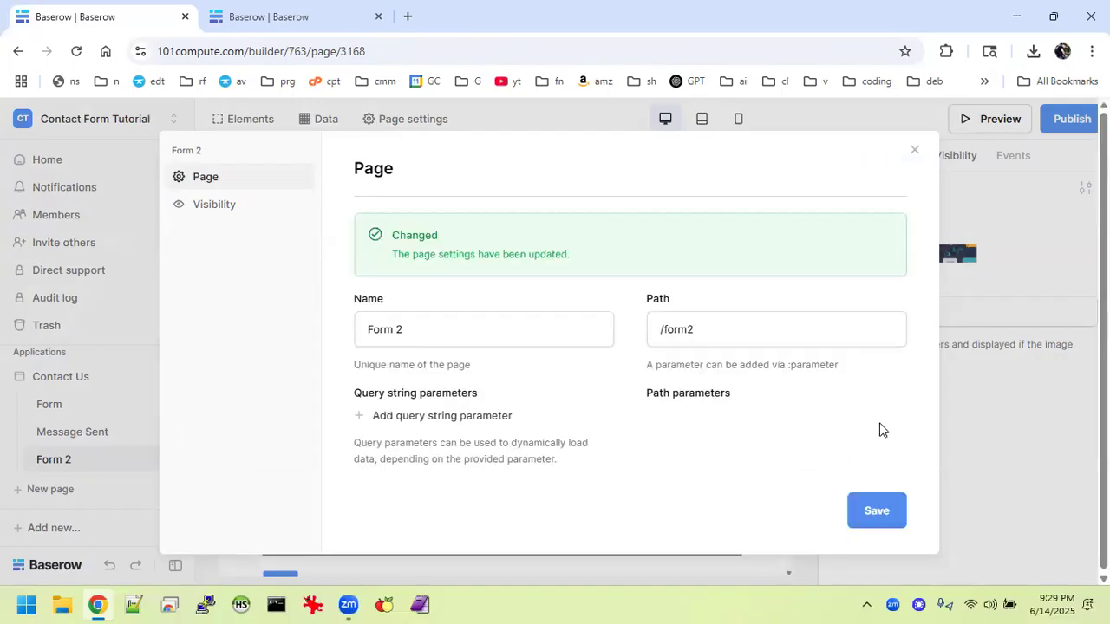
pyautogui.click(915, 150)
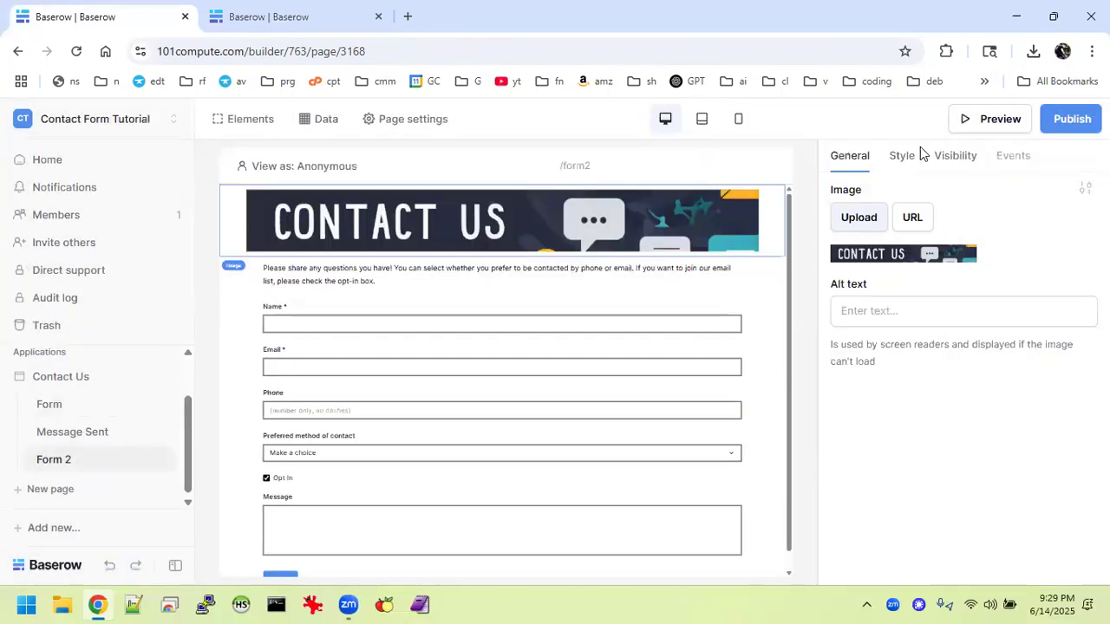
# Publish the Contact Us application to contactus.101compute.com and open the live site.
pyautogui.click(1058, 120)
pyautogui.click(737, 338)
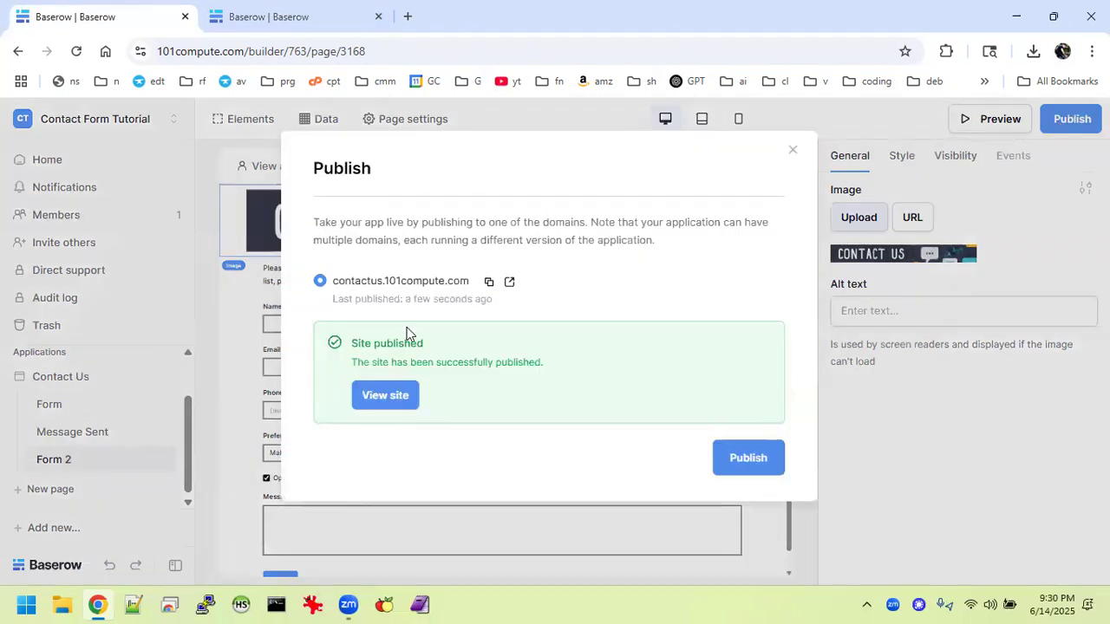
pyautogui.click(416, 395)
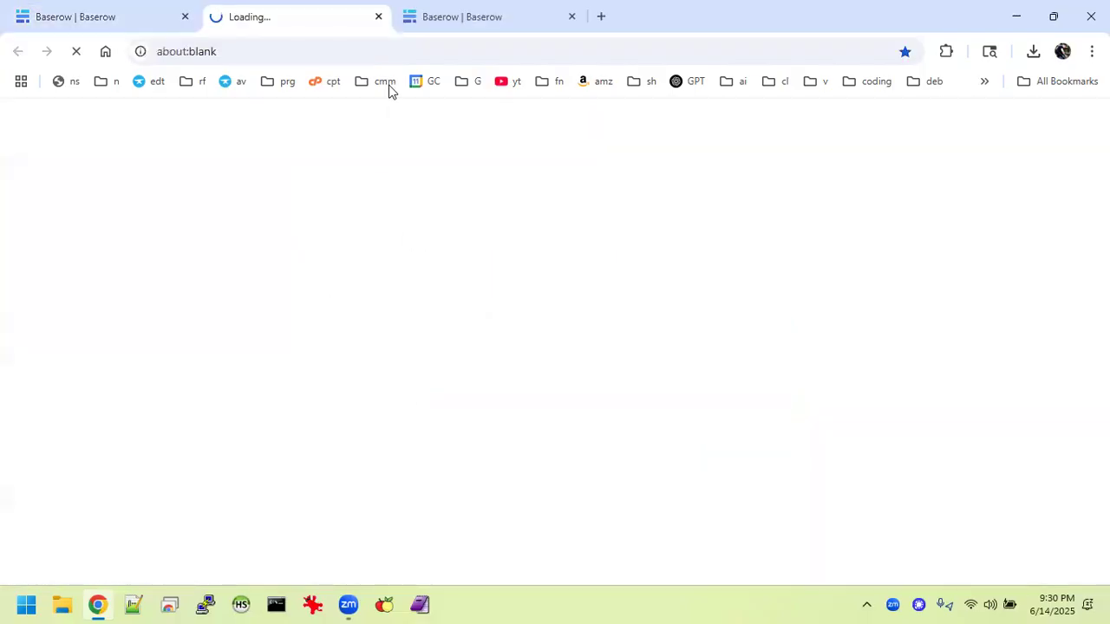
# Open the form2 page of the live contactus.101compute.com site to check the duplicated form.
pyautogui.click(341, 51)
pyautogui.click(341, 51)
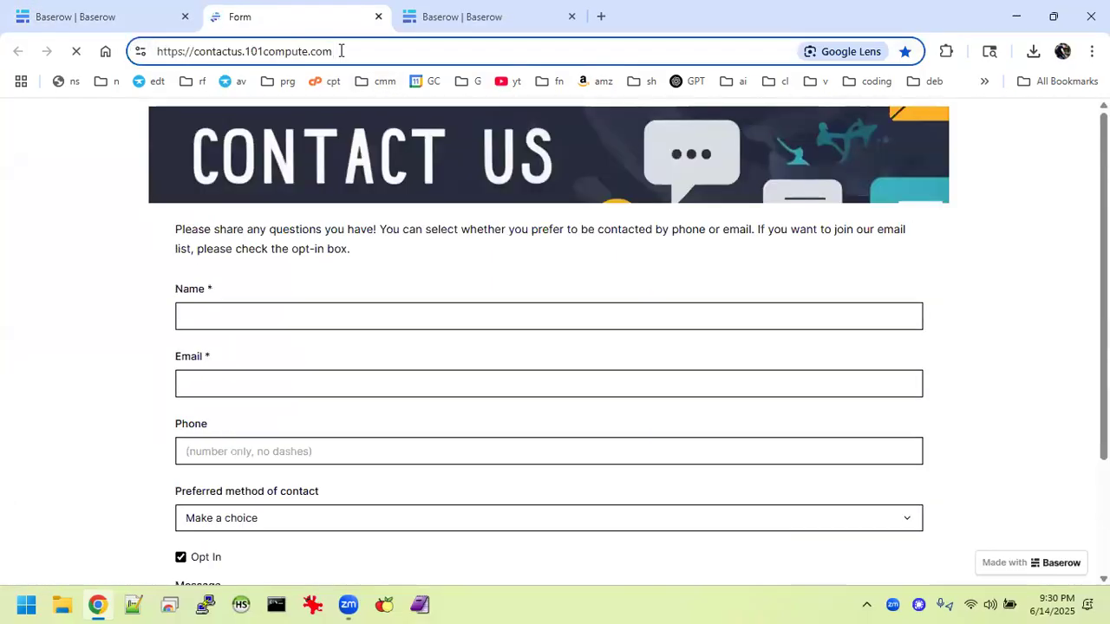
pyautogui.write('form2')
pyautogui.press('Return')
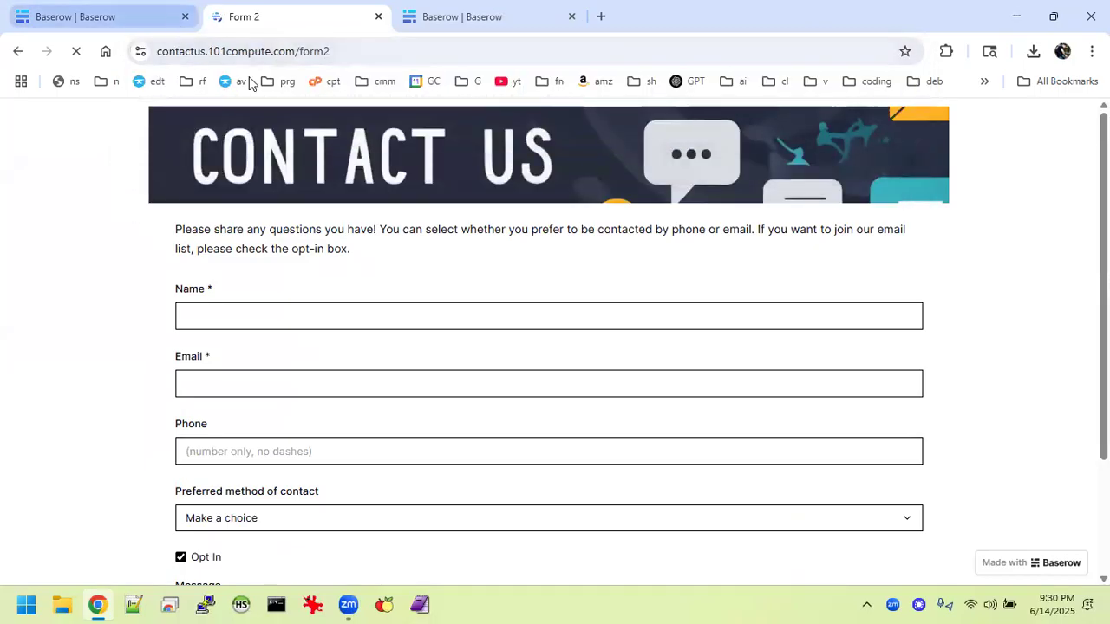
# Delete the Contact Us banner image from the Form 2 page in the application builder.
pyautogui.click(141, 21)
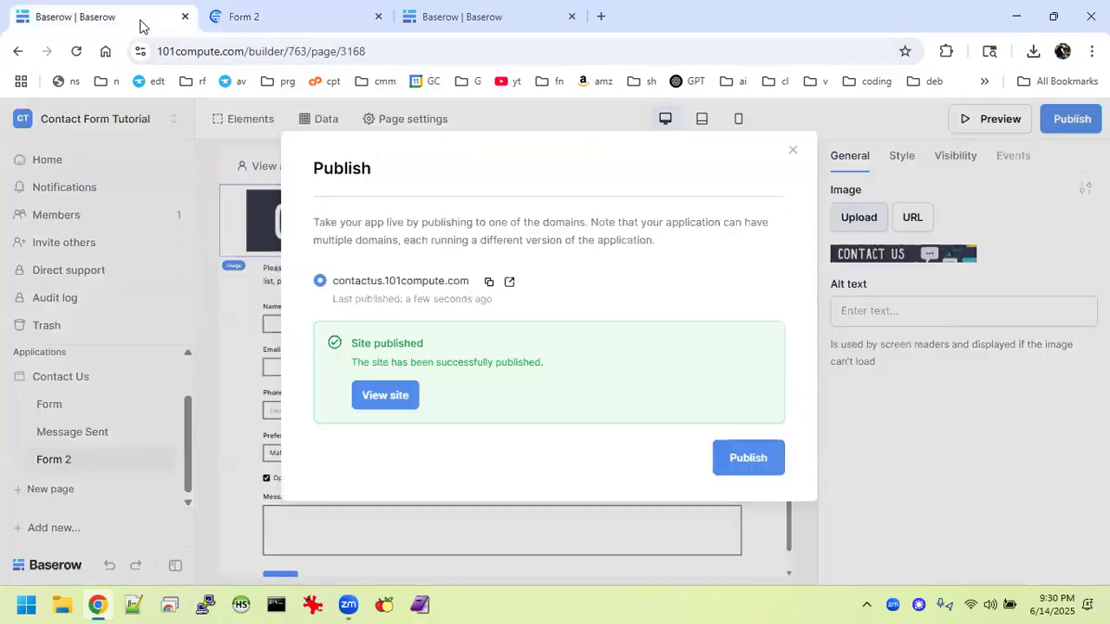
pyautogui.click(791, 150)
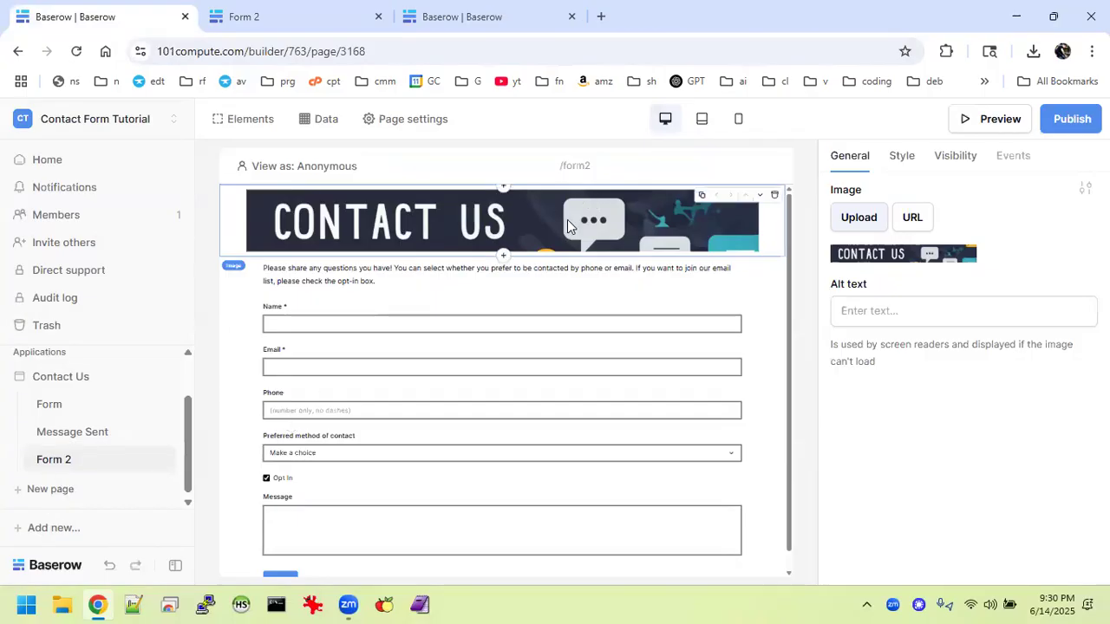
pyautogui.click(775, 195)
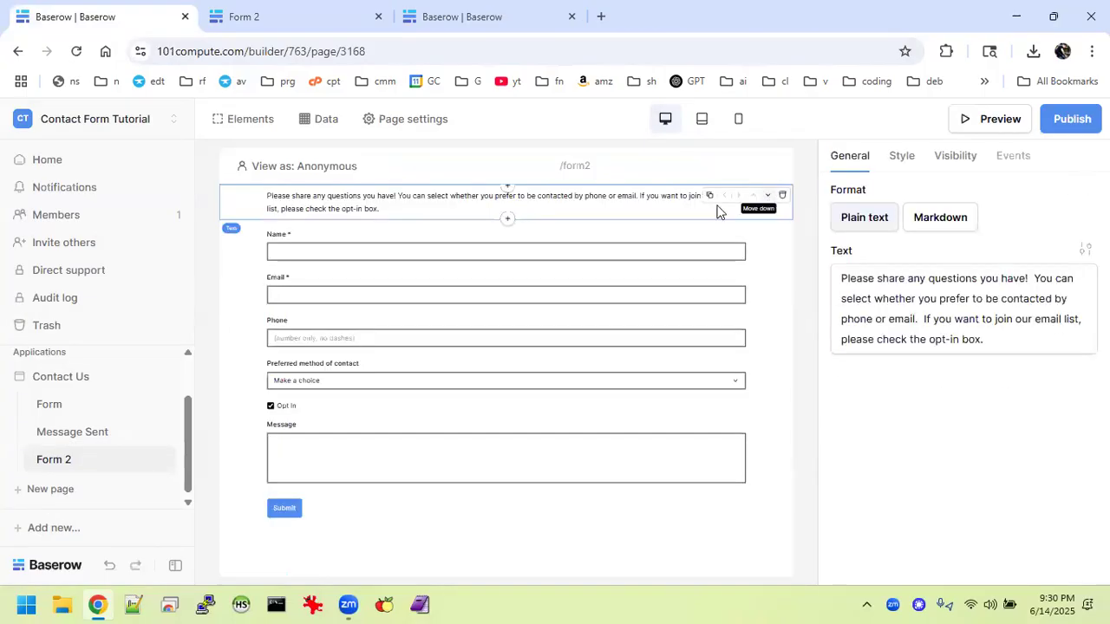
# Republish the Contact Us application to contactus.101compute.com and reload the live form2 page.
pyautogui.click(1069, 119)
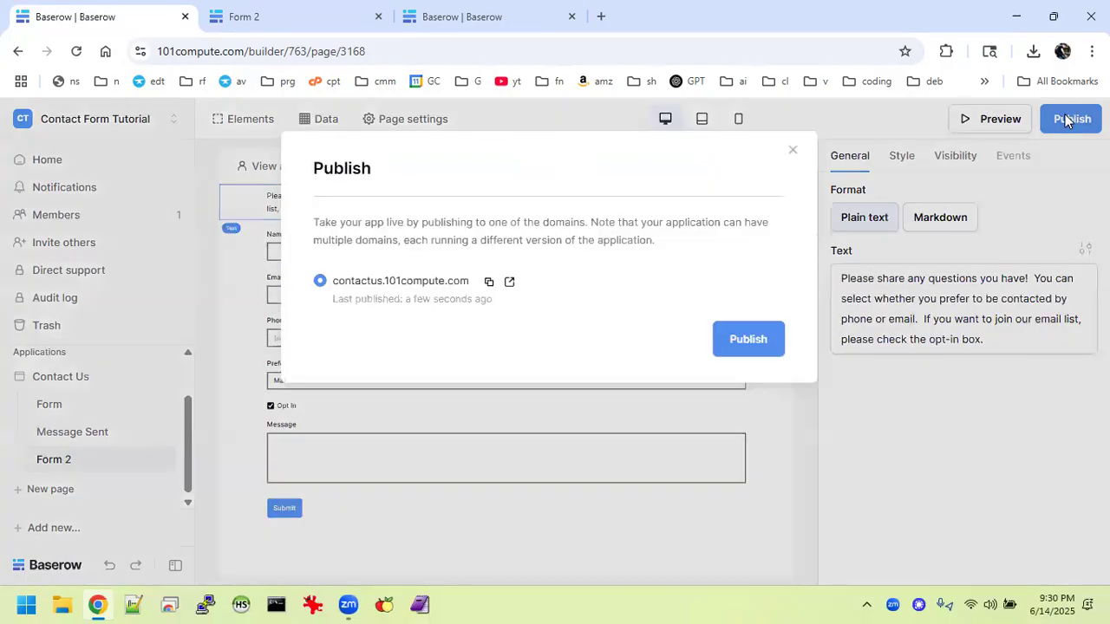
pyautogui.click(743, 339)
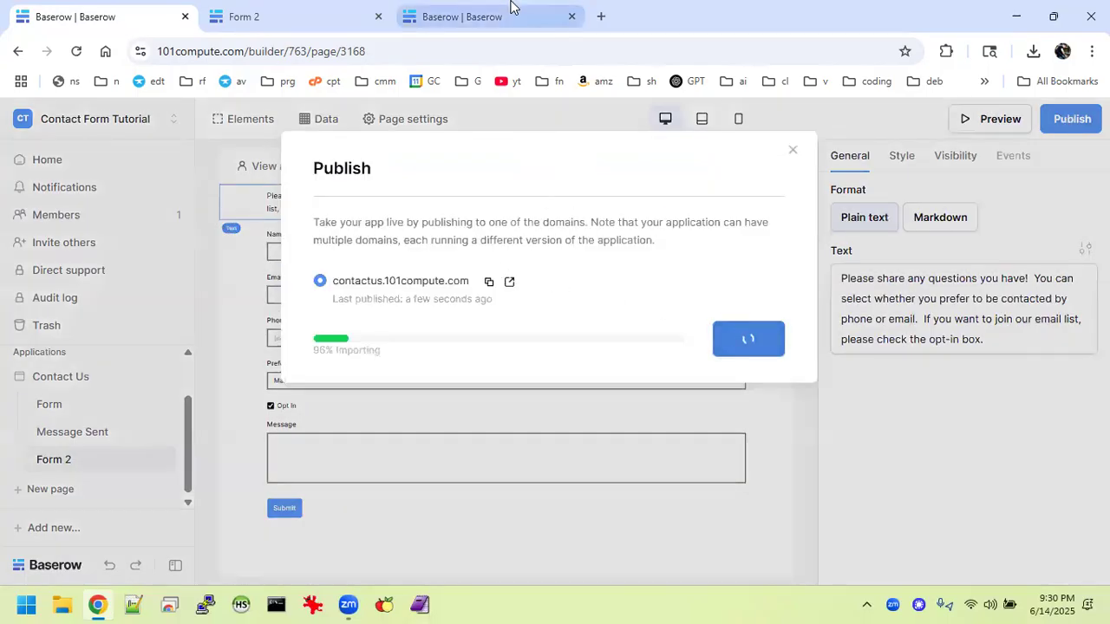
pyautogui.click(314, 19)
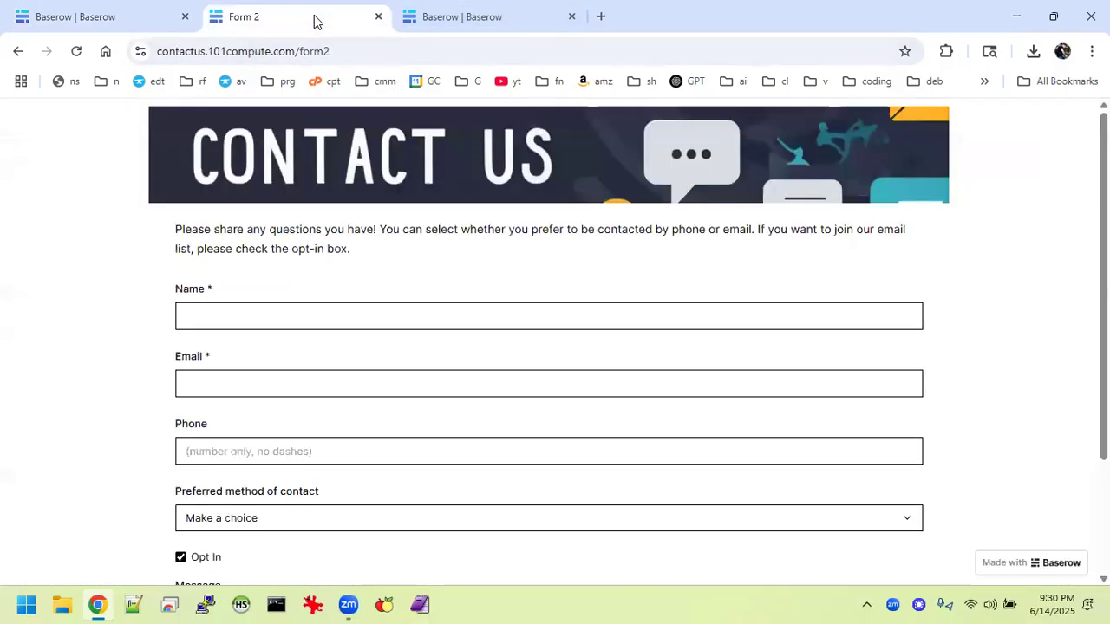
pyautogui.click(76, 51)
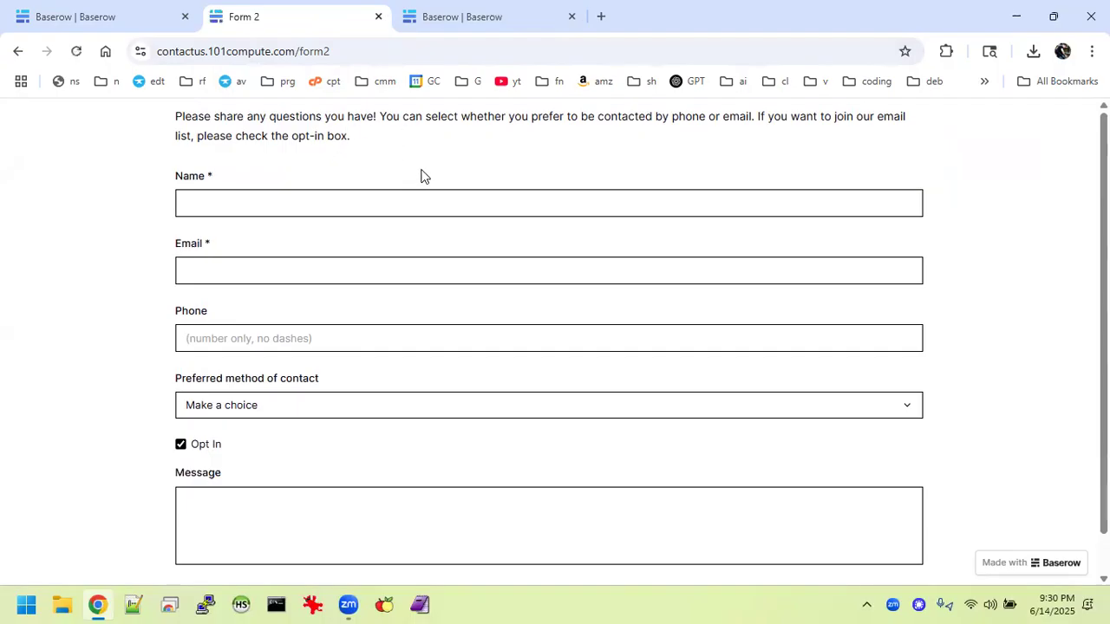
pyautogui.click(494, 17)
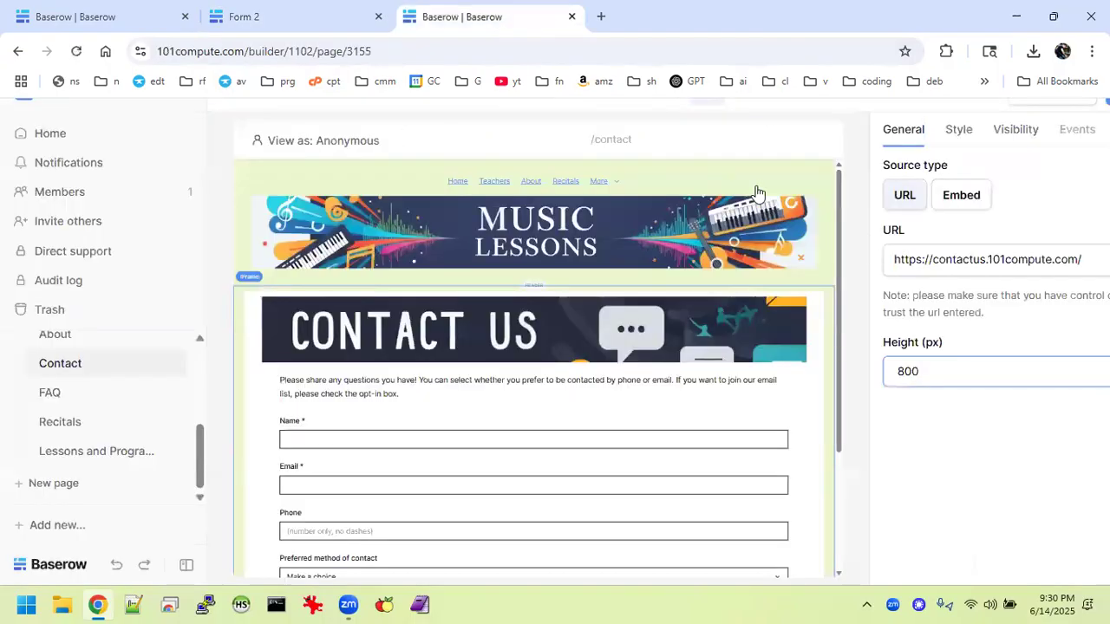
pyautogui.click(999, 259)
pyautogui.write('form')
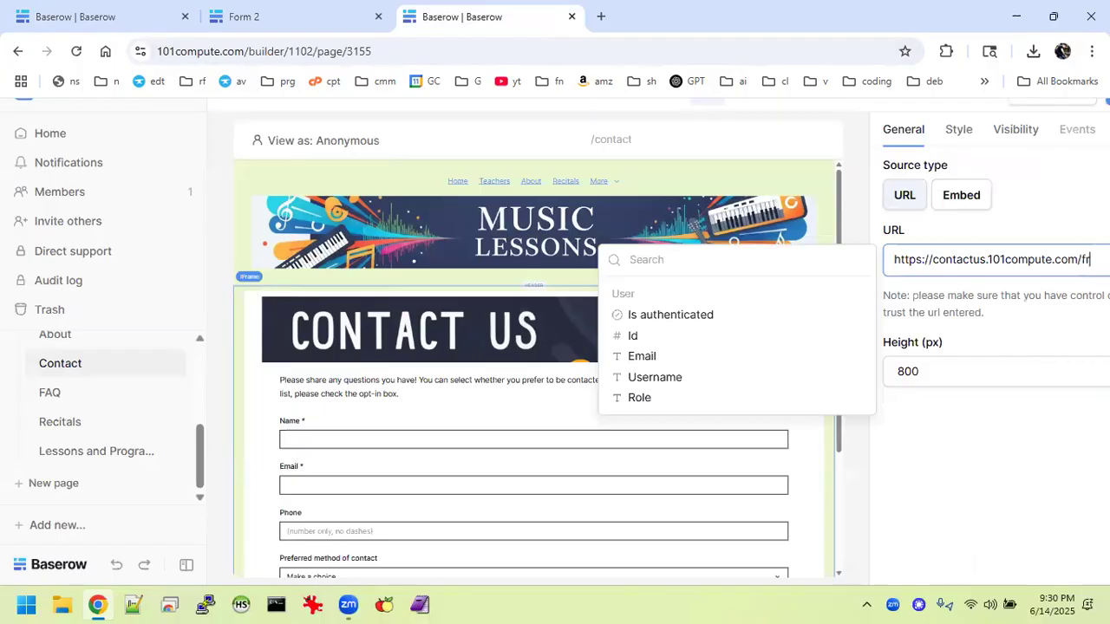
pyautogui.write('2')
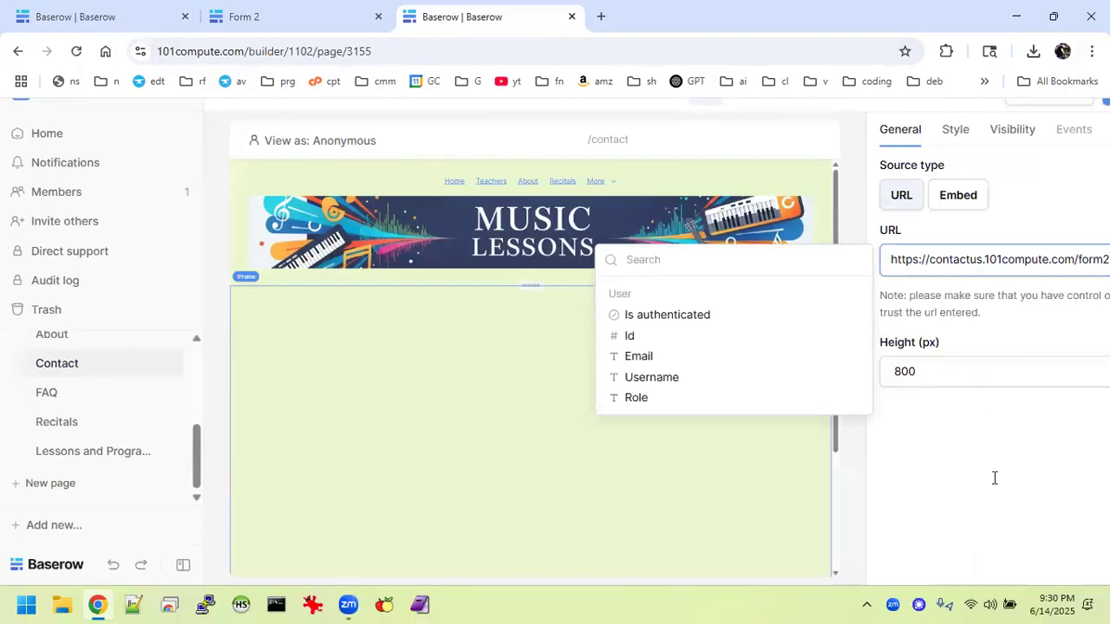
pyautogui.click(451, 345)
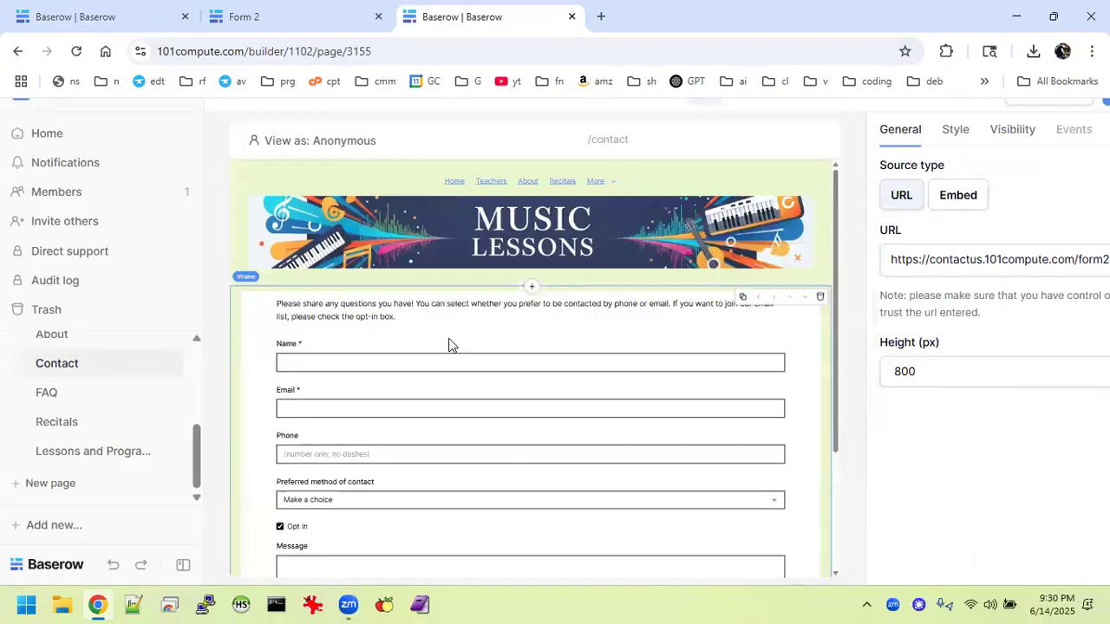
# Examine how the embedded form fits beneath the Music Lessons banner on the Contact page, from the intro text to the Submit button.
pyautogui.scroll(-1, 630, 304)
pyautogui.scroll(-1, 631, 305)
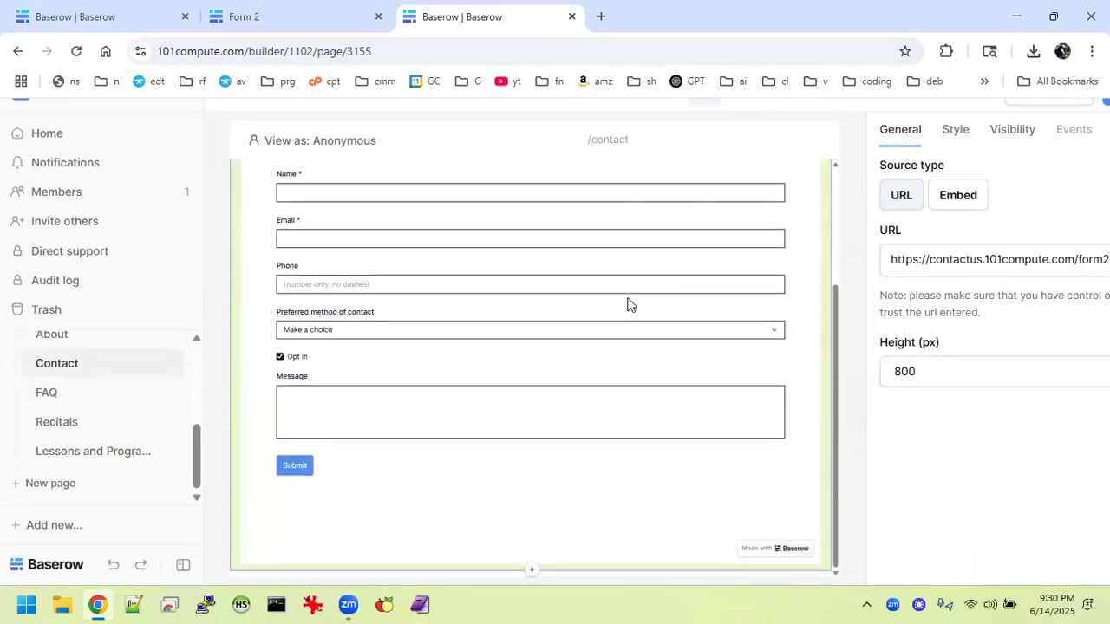
pyautogui.scroll(2, 631, 305)
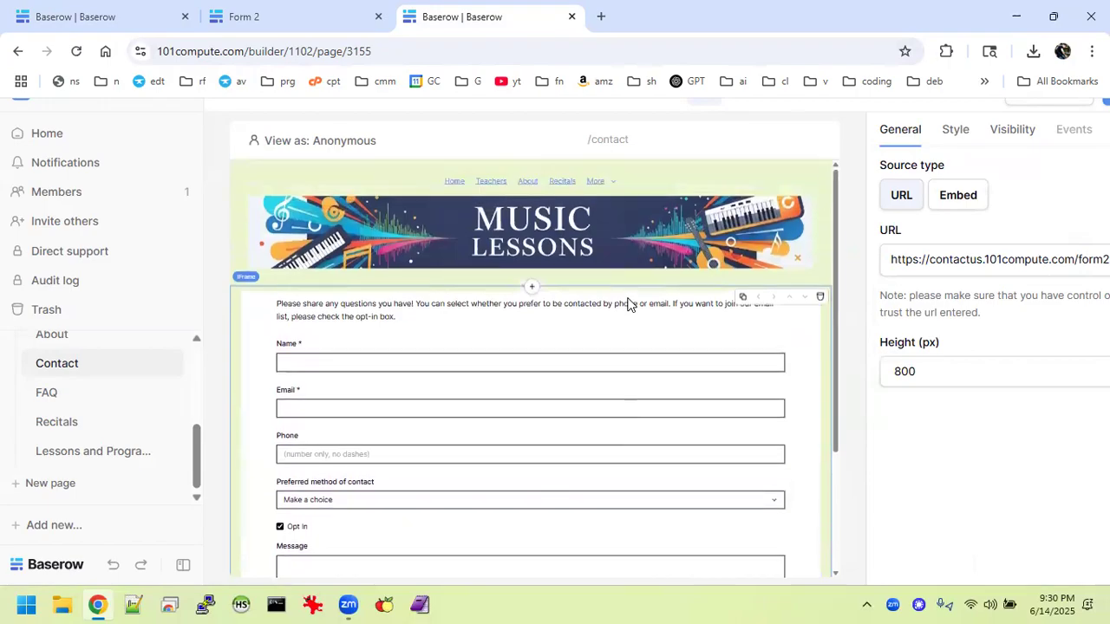
pyautogui.scroll(-2, 630, 304)
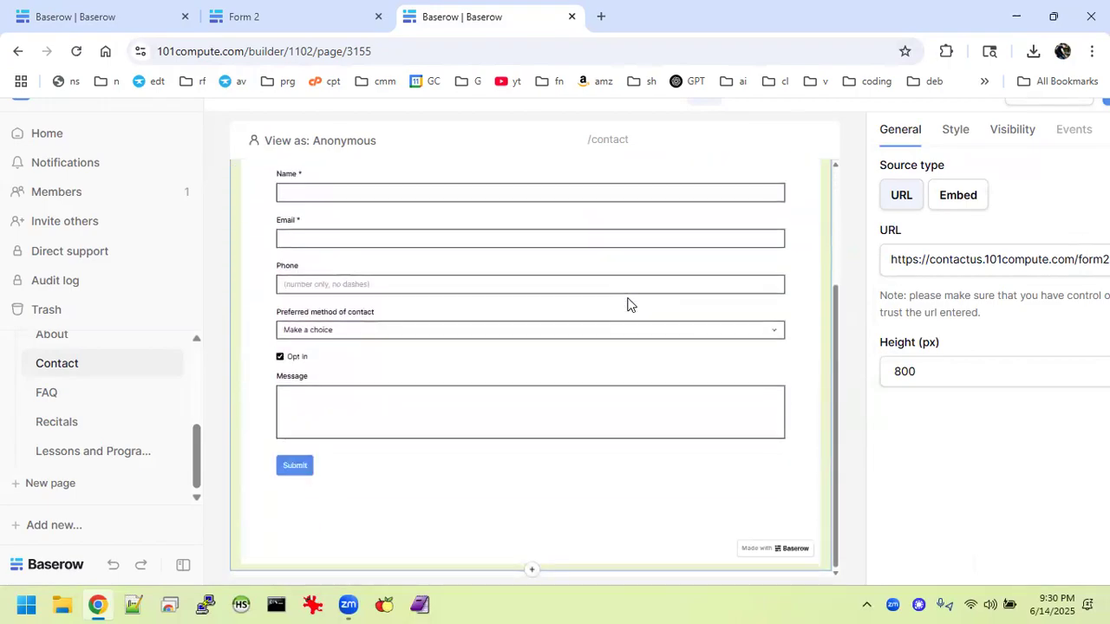
pyautogui.scroll(2, 628, 304)
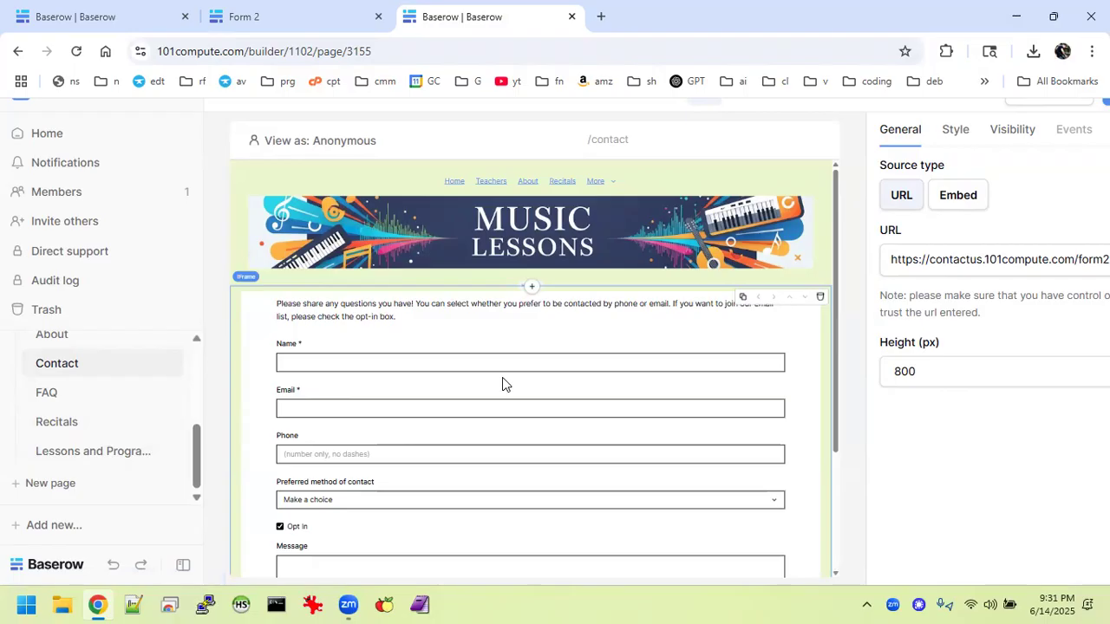
pyautogui.scroll(-2, 548, 365)
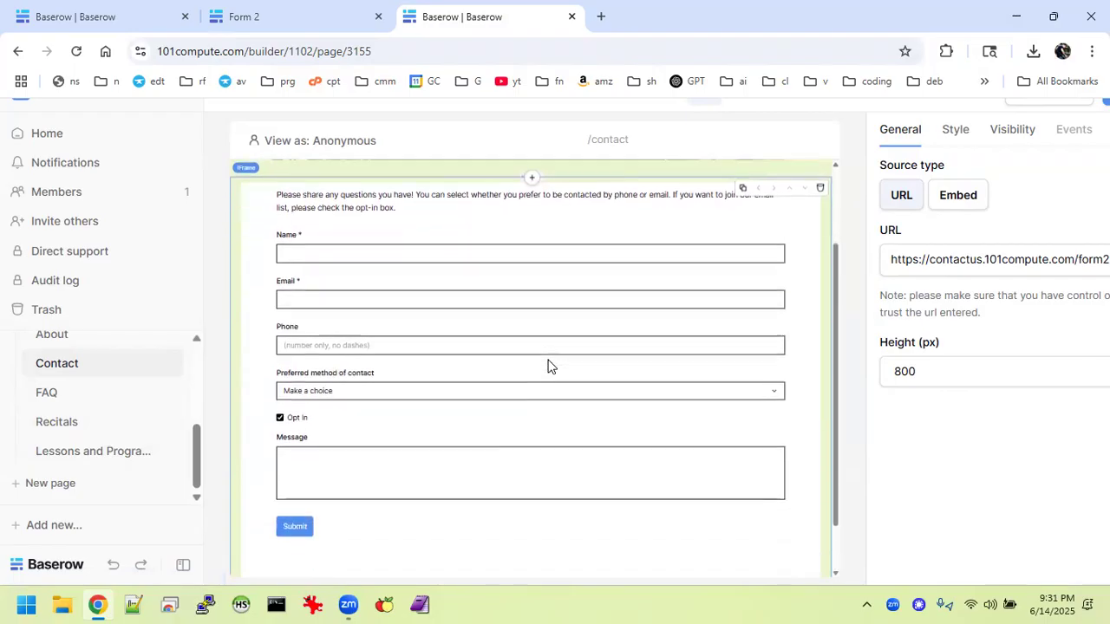
pyautogui.scroll(1, 548, 365)
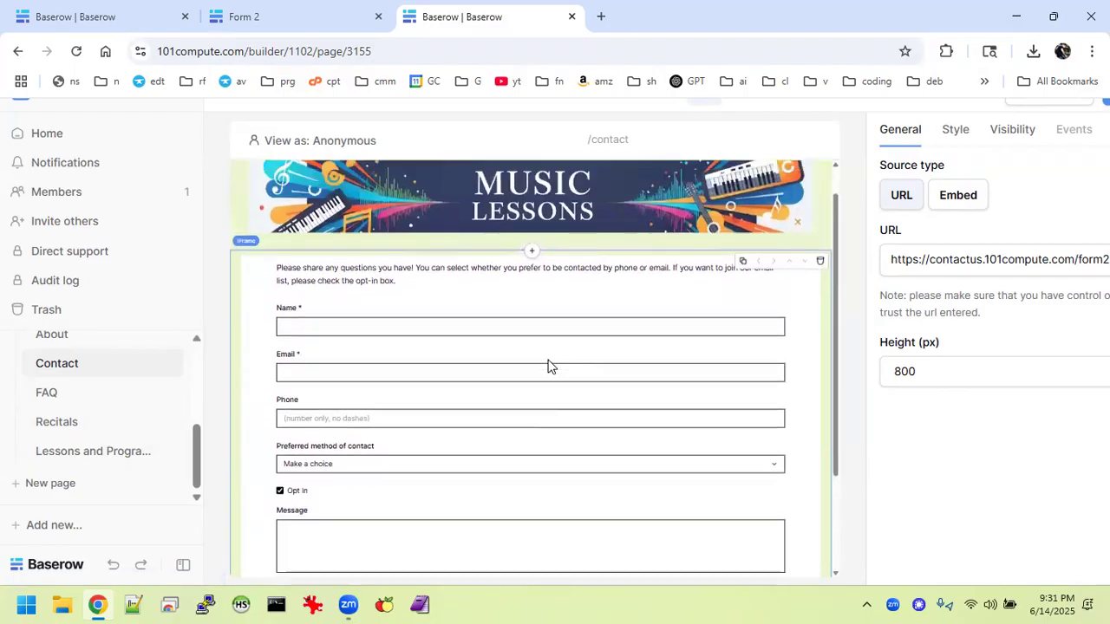
pyautogui.scroll(1, 548, 366)
pyautogui.scroll(1, 548, 365)
pyautogui.scroll(-4, 548, 365)
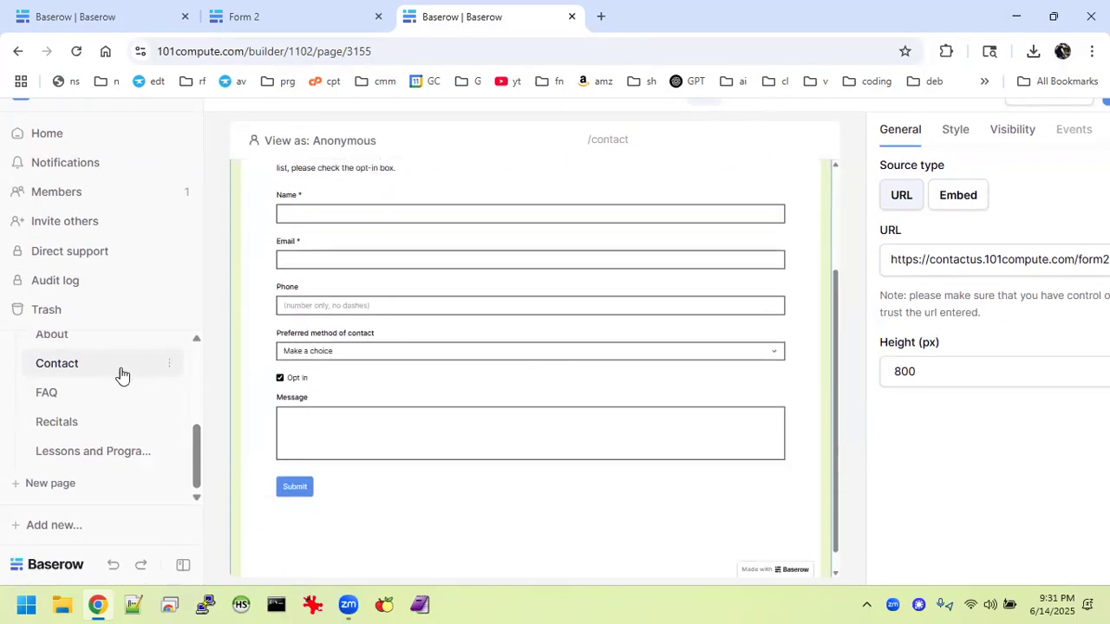
pyautogui.scroll(2, 114, 376)
pyautogui.scroll(3, 112, 376)
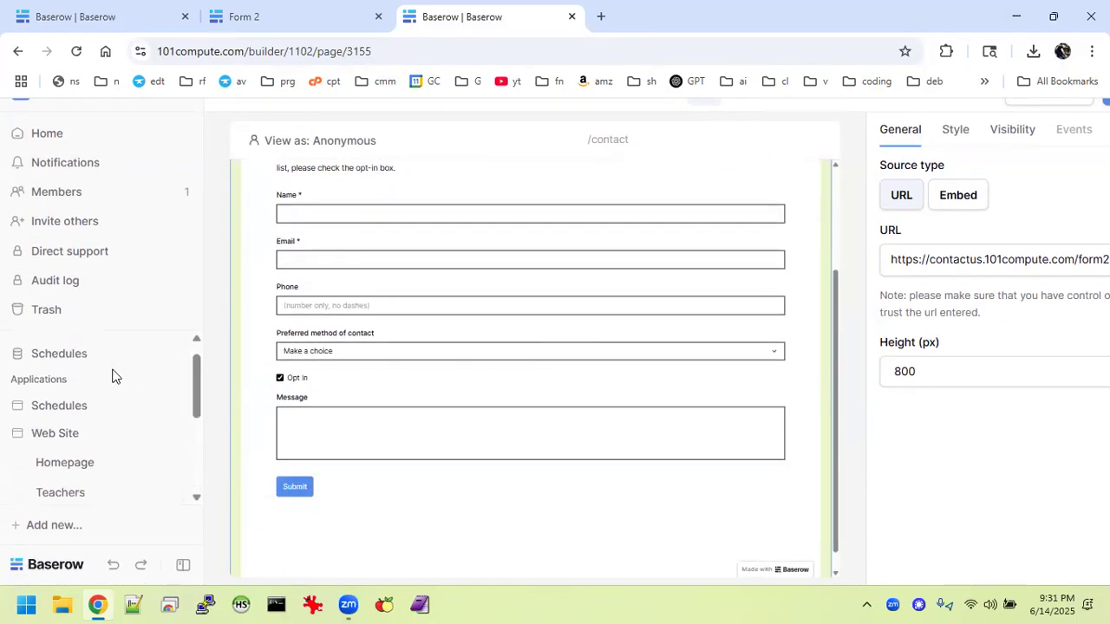
pyautogui.scroll(2, 476, 288)
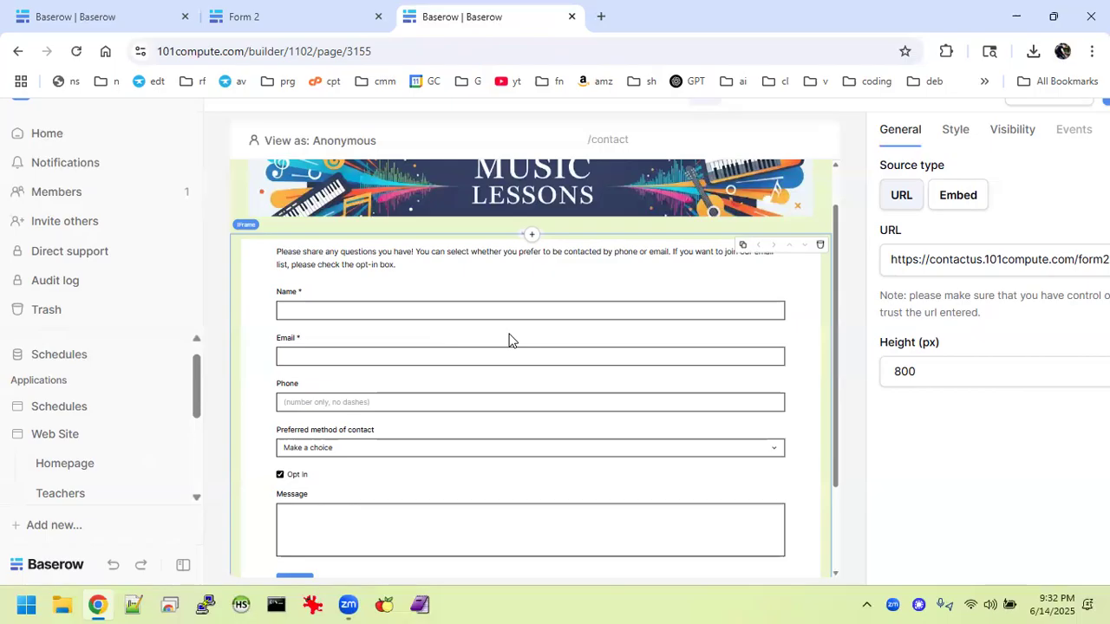
pyautogui.scroll(-1, 509, 341)
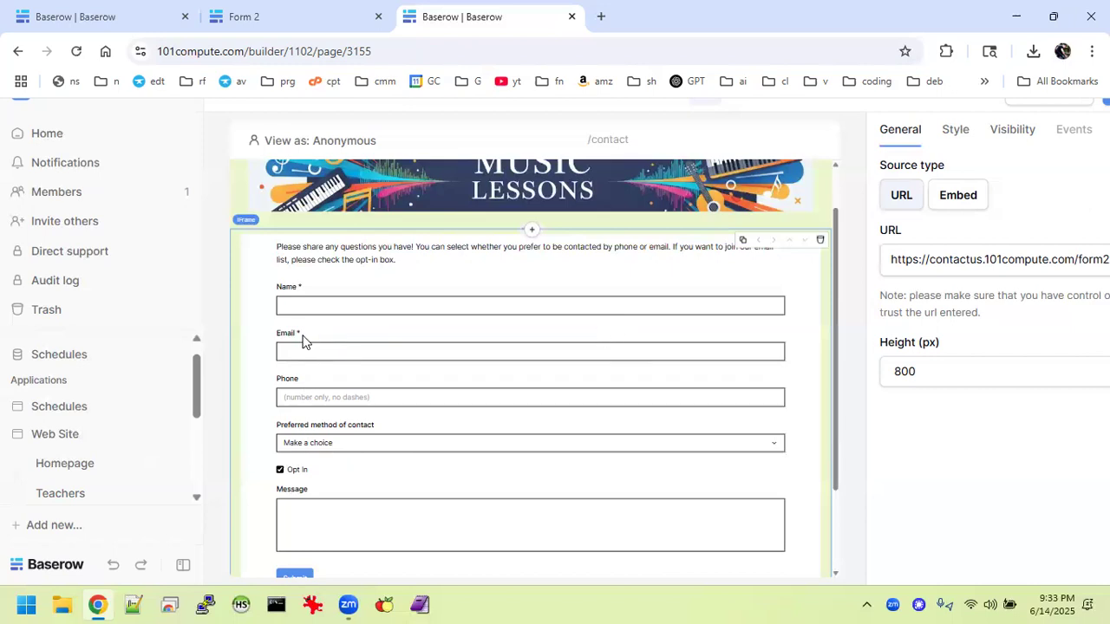
pyautogui.scroll(-1, 444, 345)
pyautogui.scroll(-1, 445, 345)
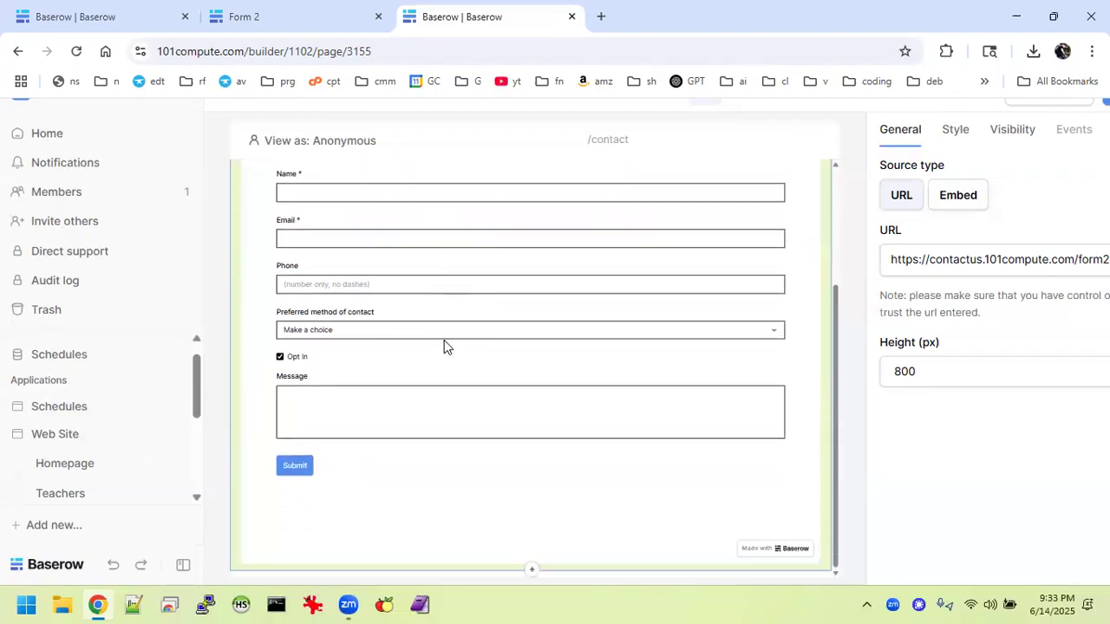
pyautogui.scroll(2, 444, 340)
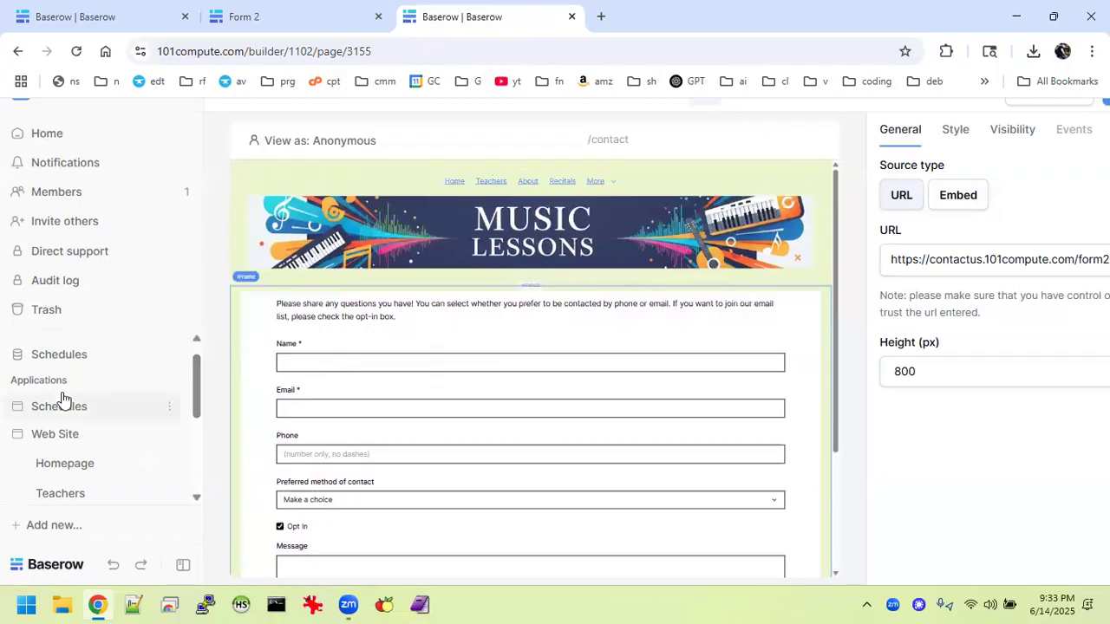
# Open the Teachers table of the Schedules database and look over the database's list of tables.
pyautogui.scroll(1, 66, 463)
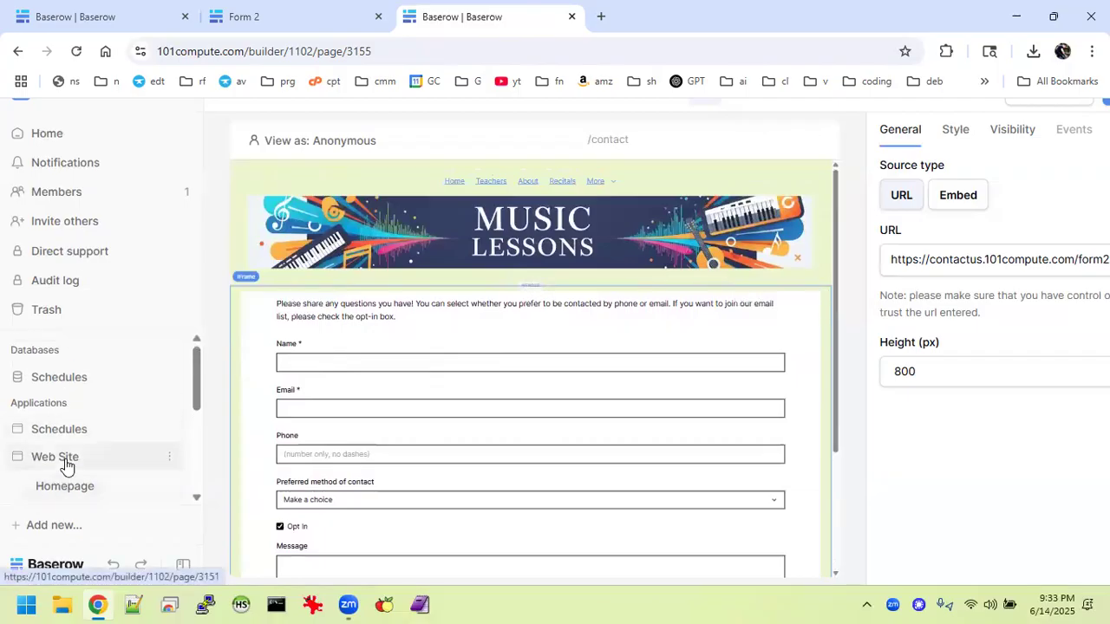
pyautogui.click(79, 380)
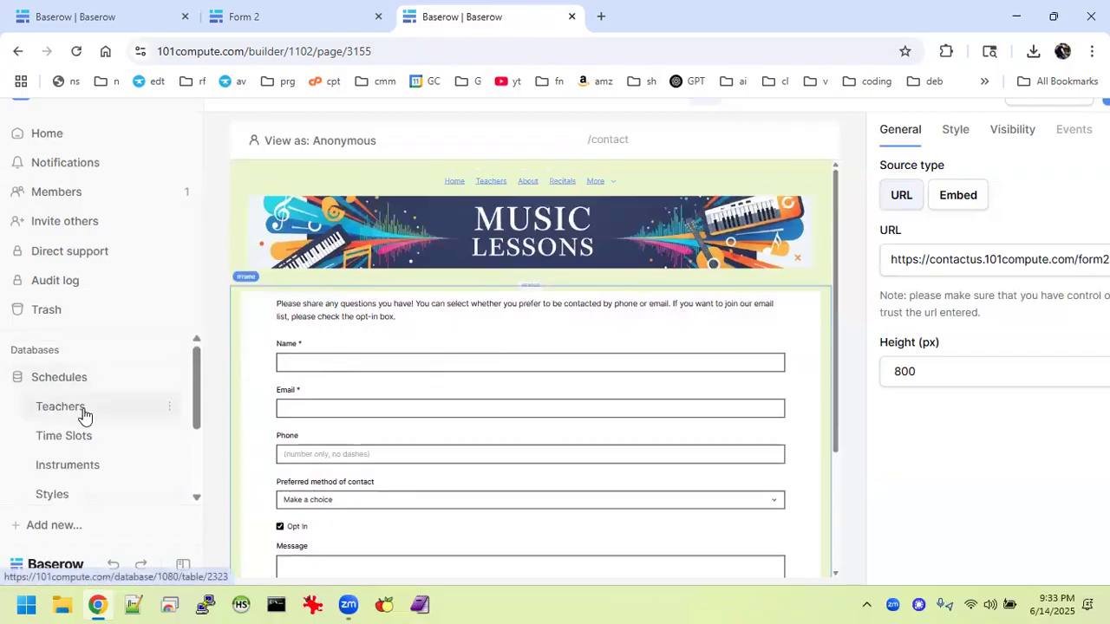
pyautogui.click(83, 415)
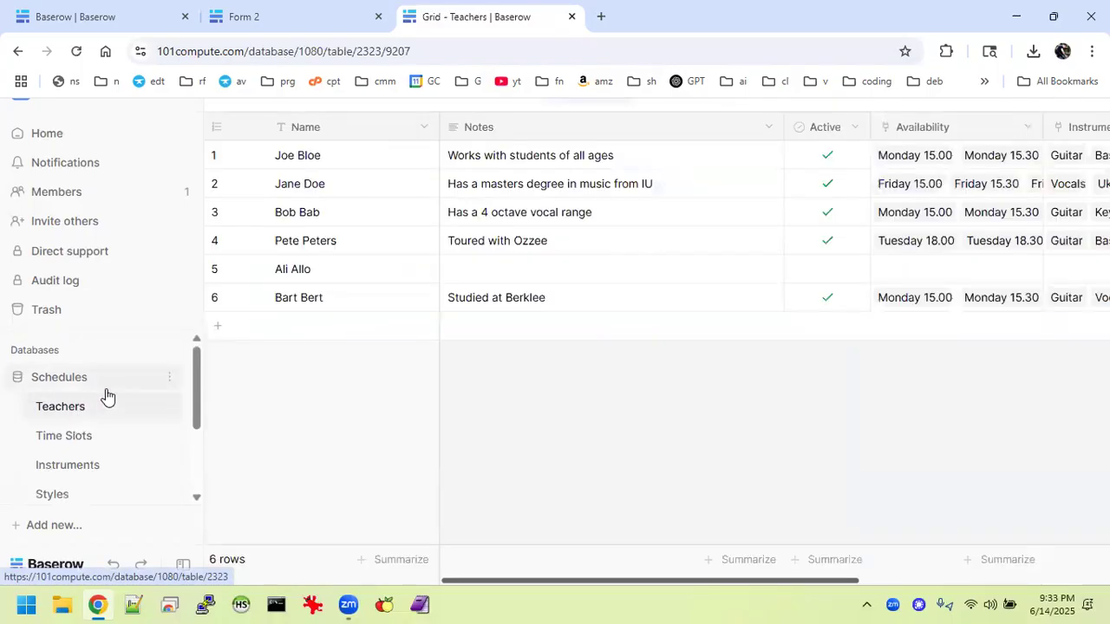
pyautogui.scroll(-1, 105, 397)
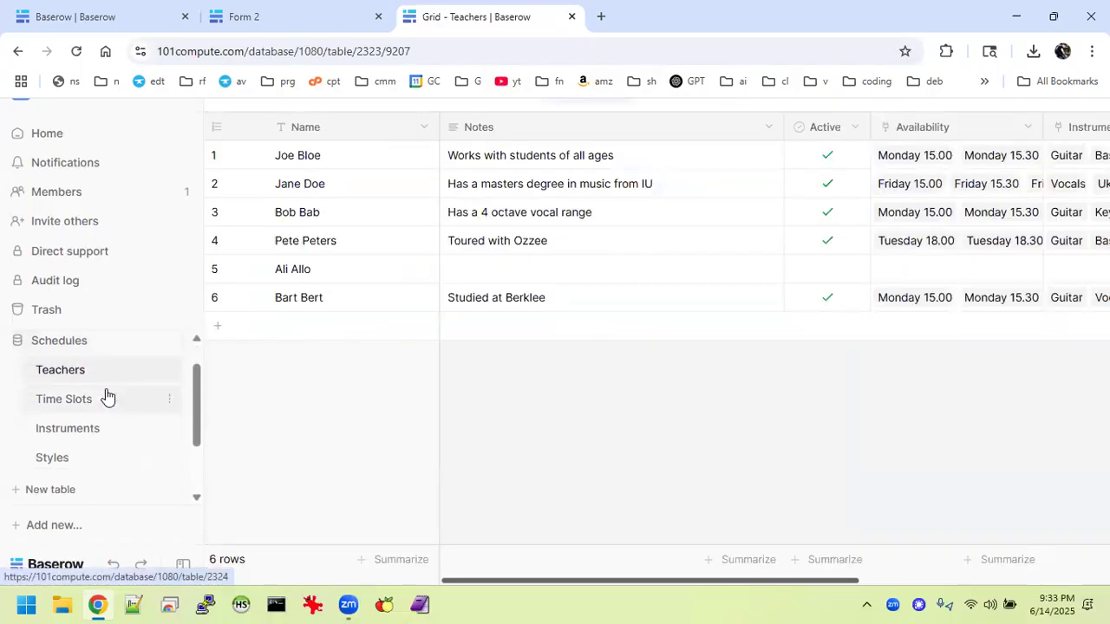
pyautogui.scroll(1, 106, 396)
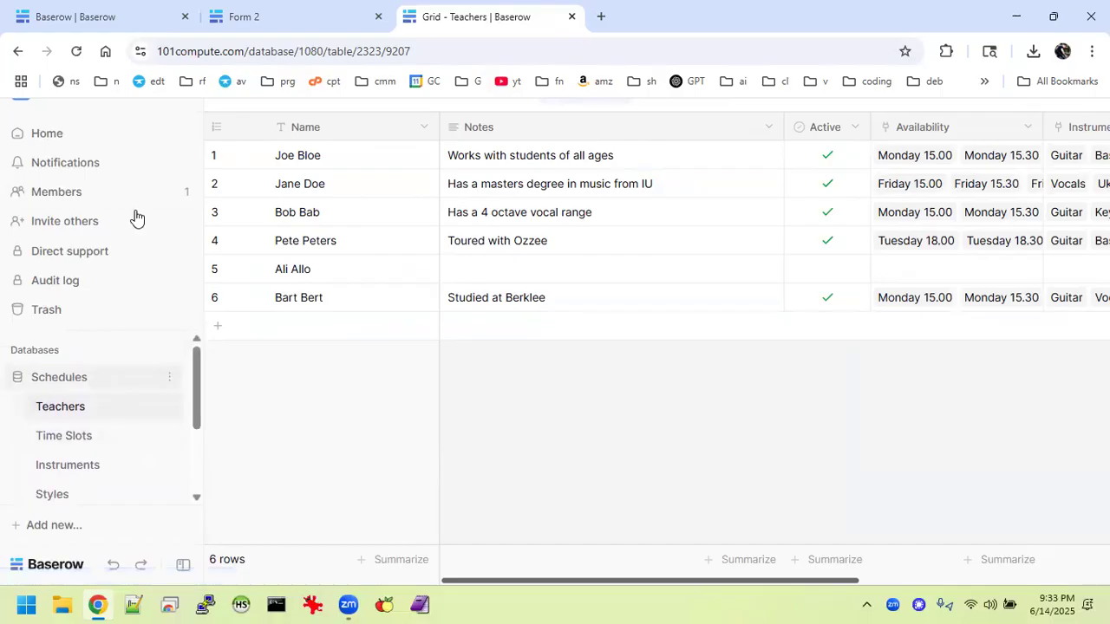
# Return to the Contact Form Tutorial workspace, dismiss the publish dialog, and review its databases, applications and the list of workspaces.
pyautogui.click(157, 9)
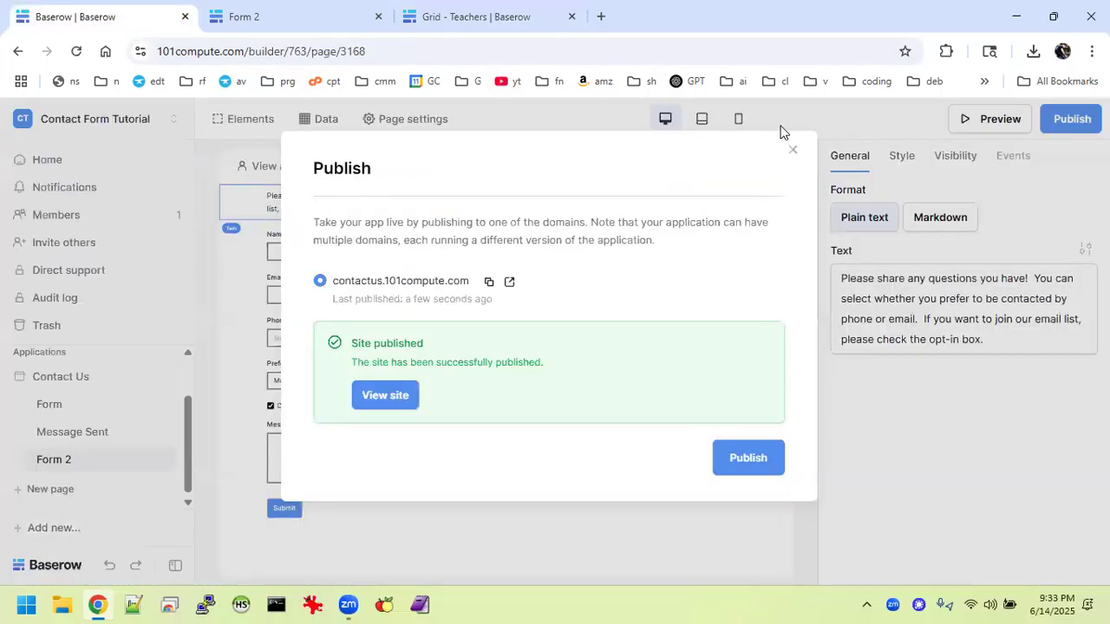
pyautogui.click(789, 152)
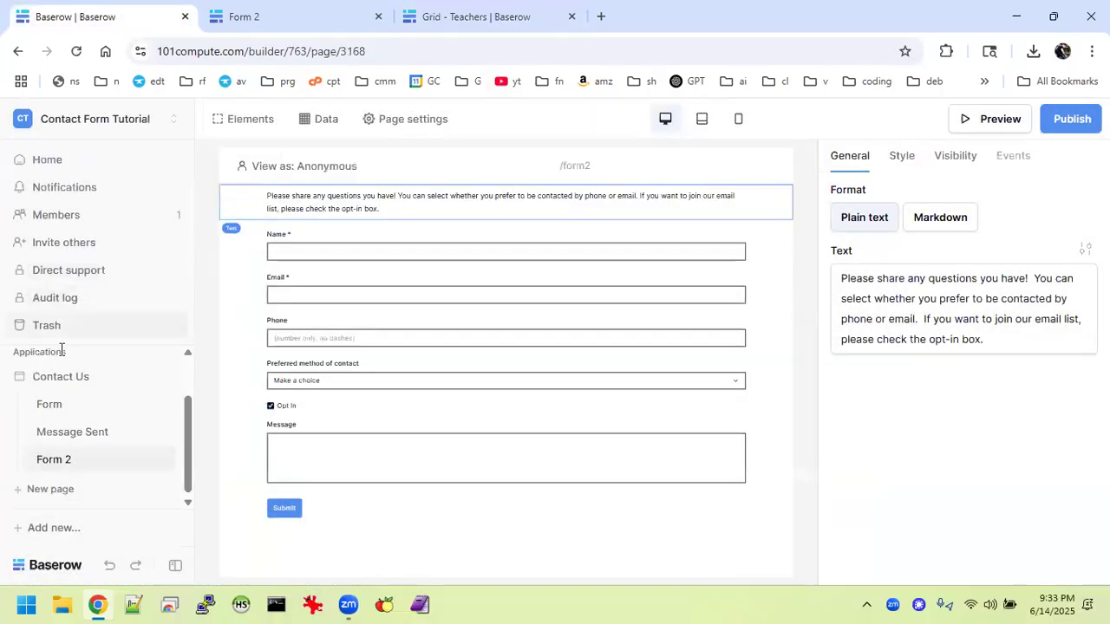
pyautogui.scroll(2, 52, 407)
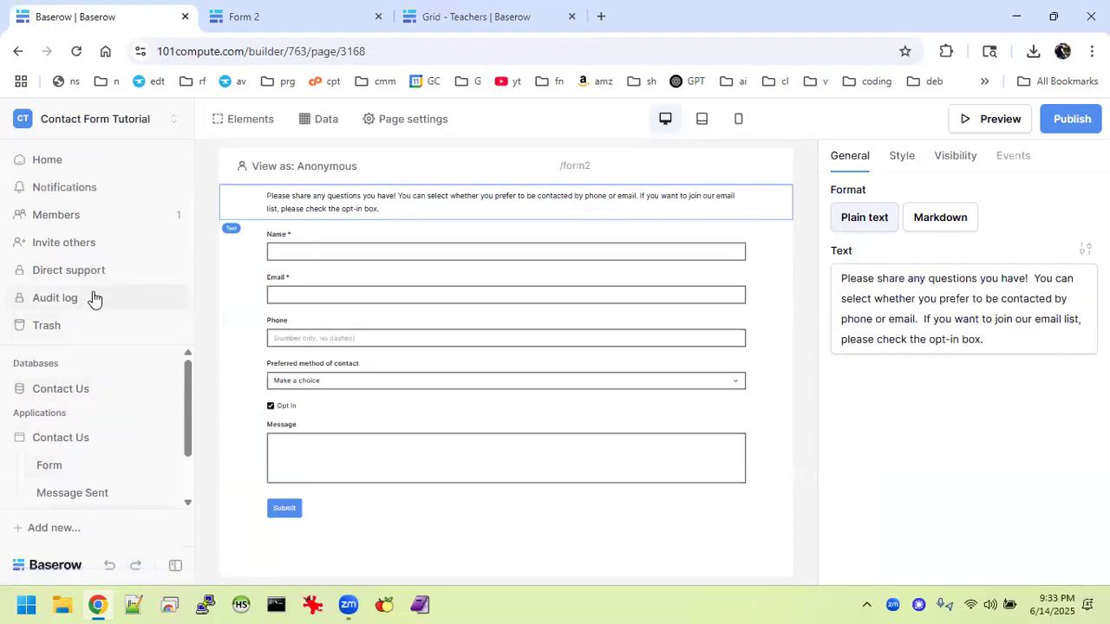
pyautogui.click(137, 116)
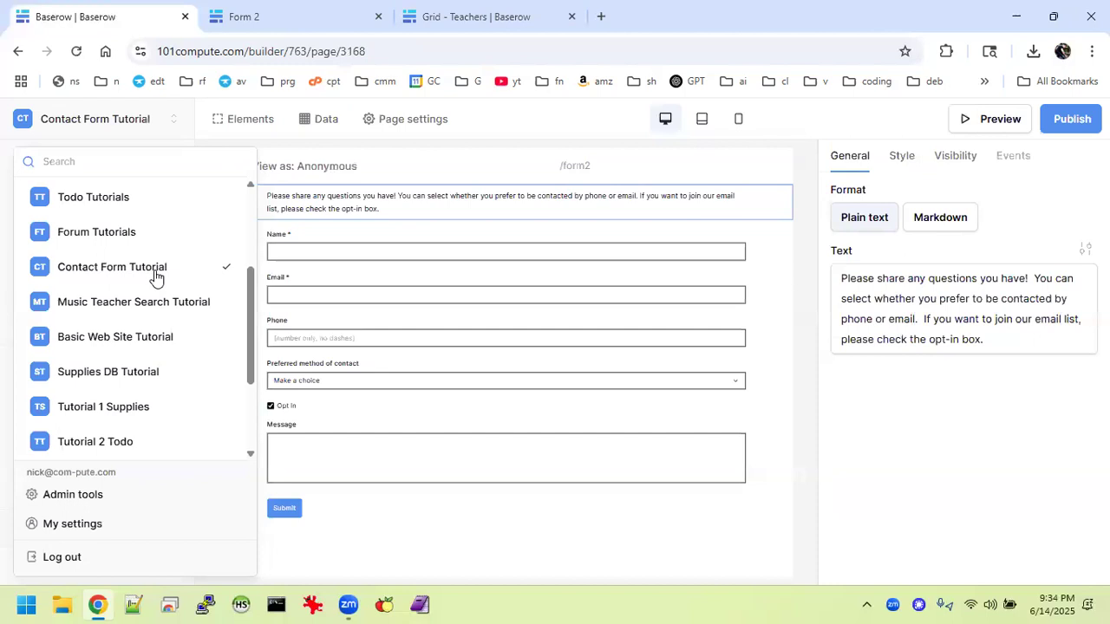
pyautogui.click(944, 448)
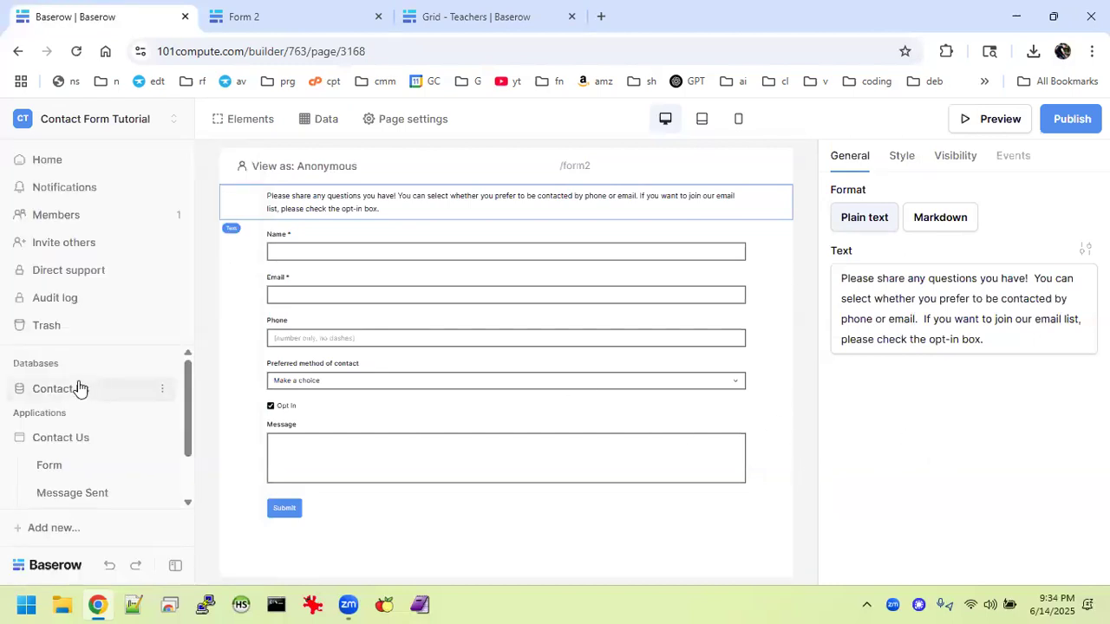
# Create a collaborative form view named Form on the Contact Us database's Form Submissions table and add all available fields to it.
pyautogui.click(54, 392)
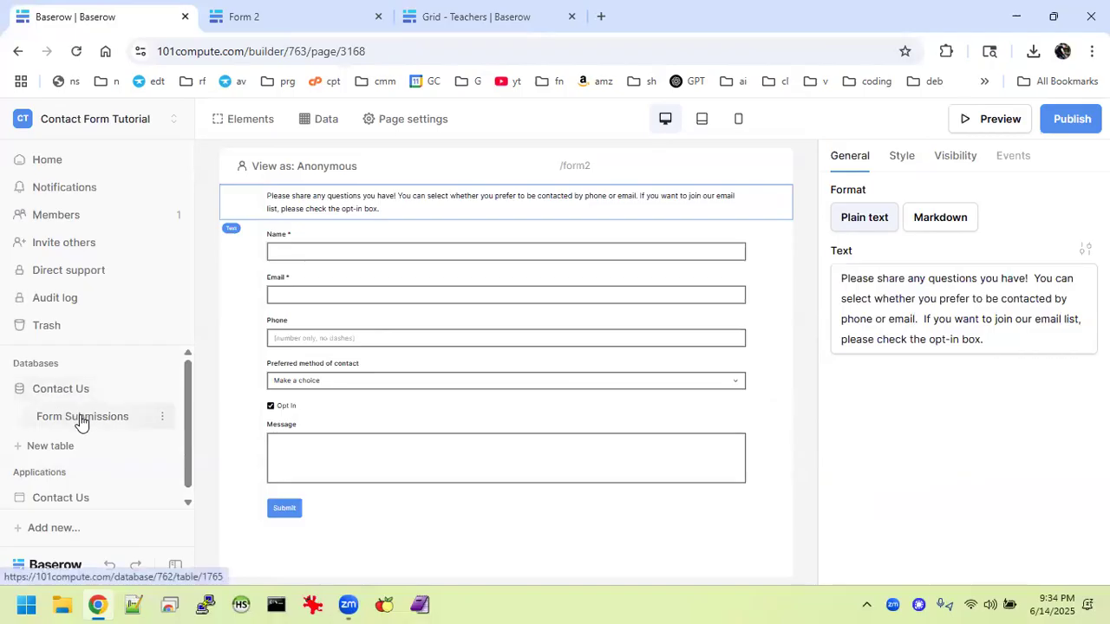
pyautogui.click(81, 418)
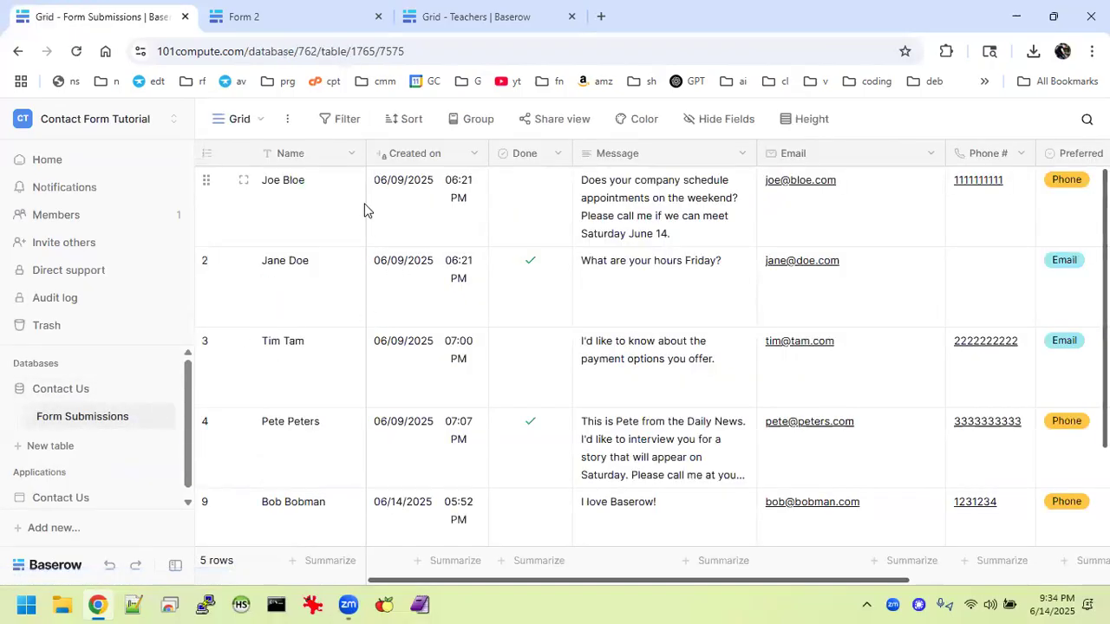
pyautogui.click(265, 123)
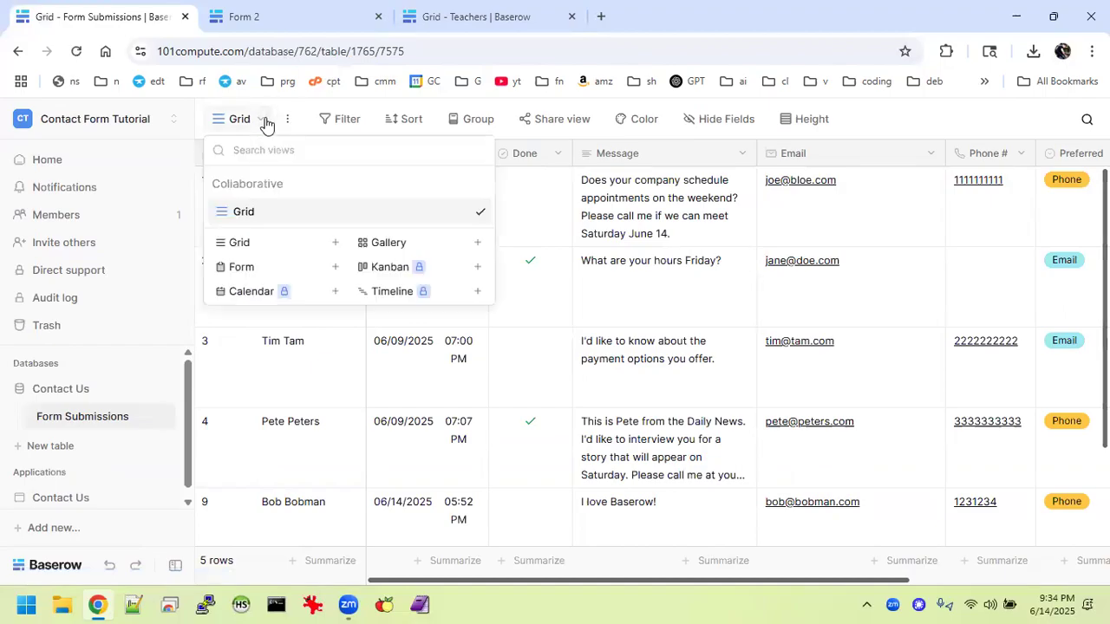
pyautogui.click(255, 266)
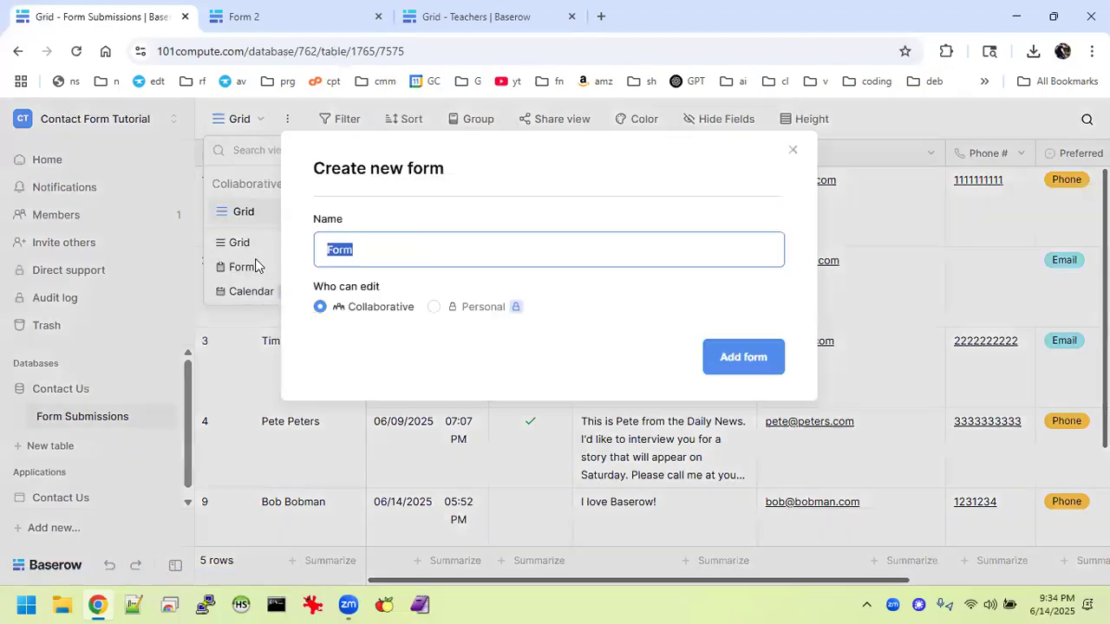
pyautogui.click(737, 363)
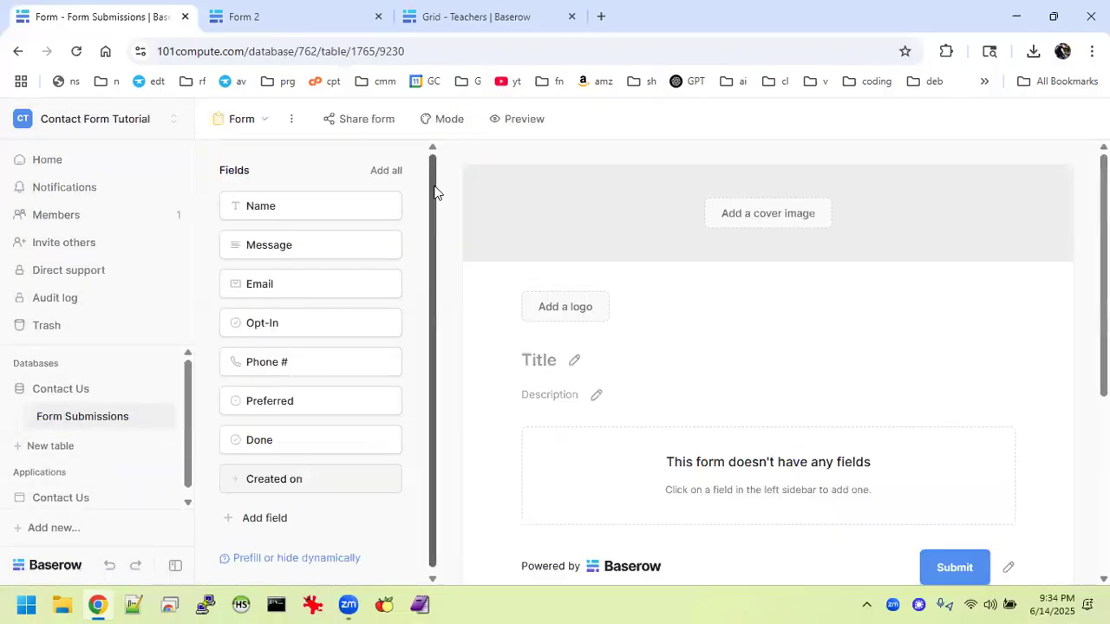
pyautogui.click(391, 171)
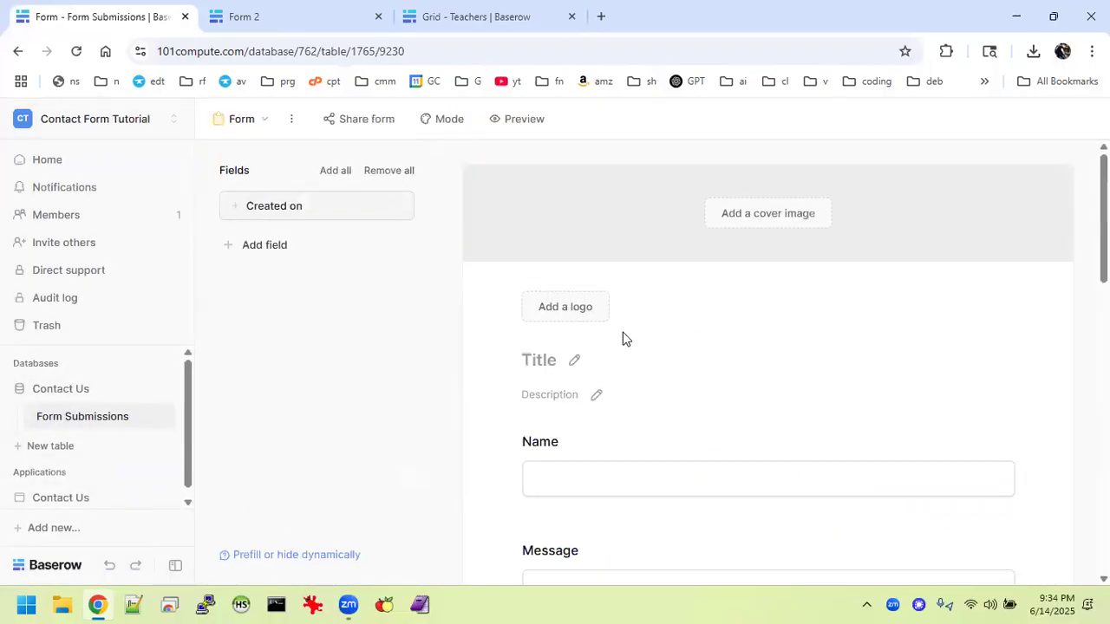
# Relabel the form's Preferred field as Preferred Contact Method and check the options in its dropdown.
pyautogui.scroll(-1, 623, 338)
pyautogui.scroll(-7, 623, 339)
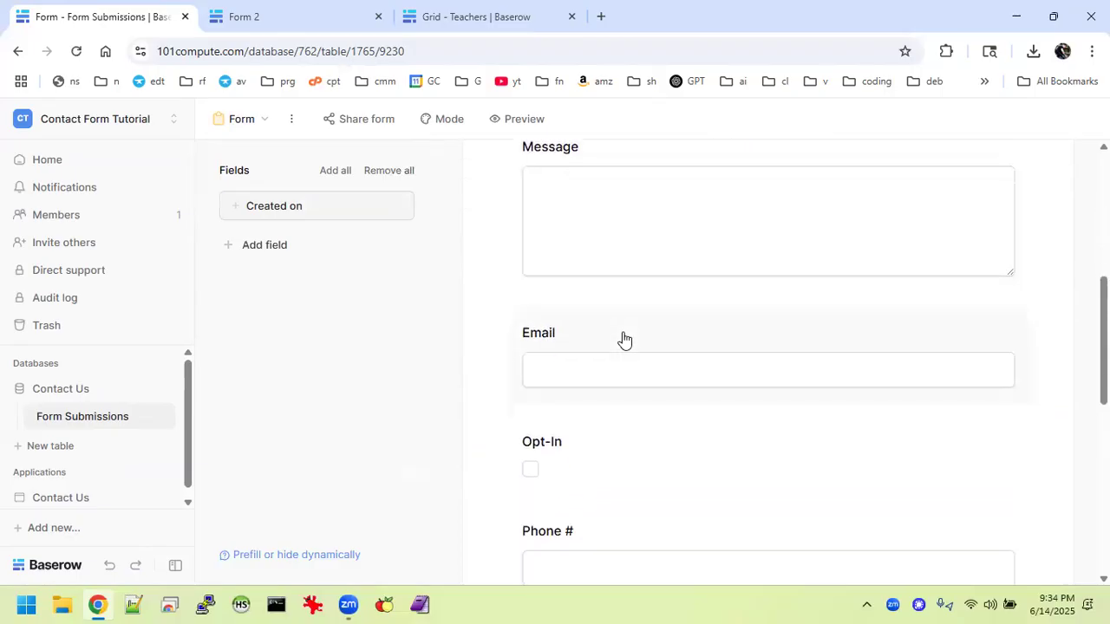
pyautogui.scroll(-3, 623, 338)
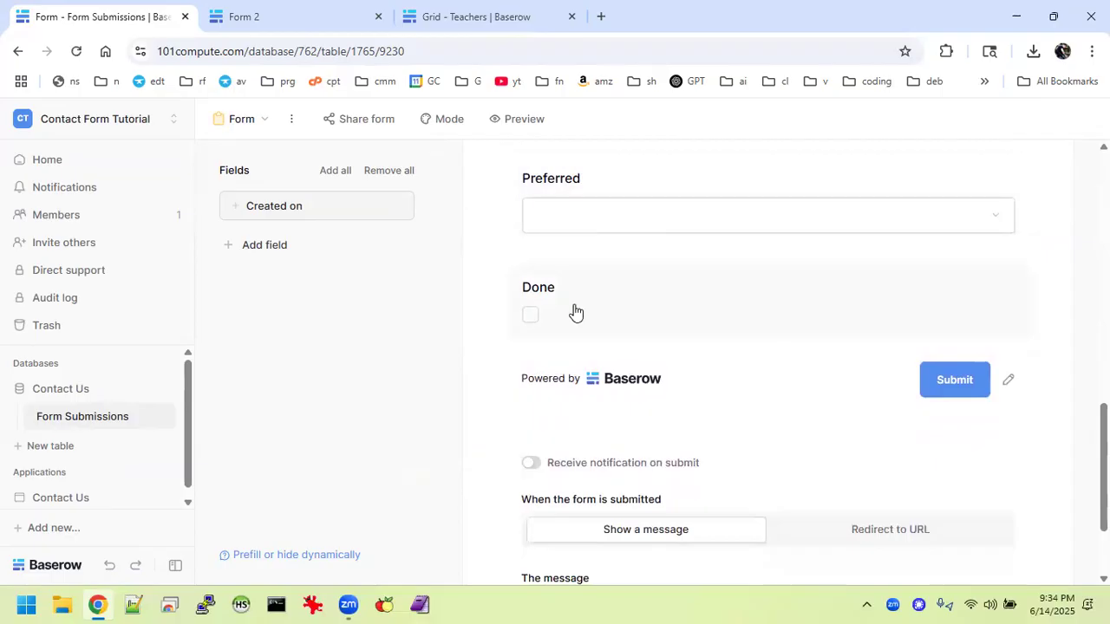
pyautogui.click(552, 182)
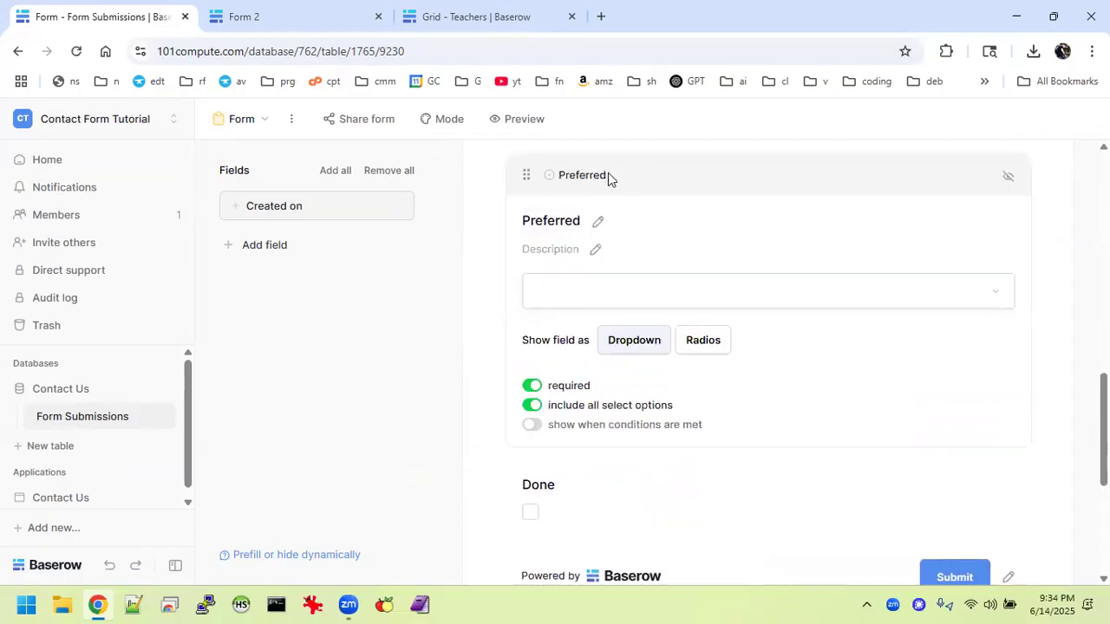
pyautogui.click(597, 222)
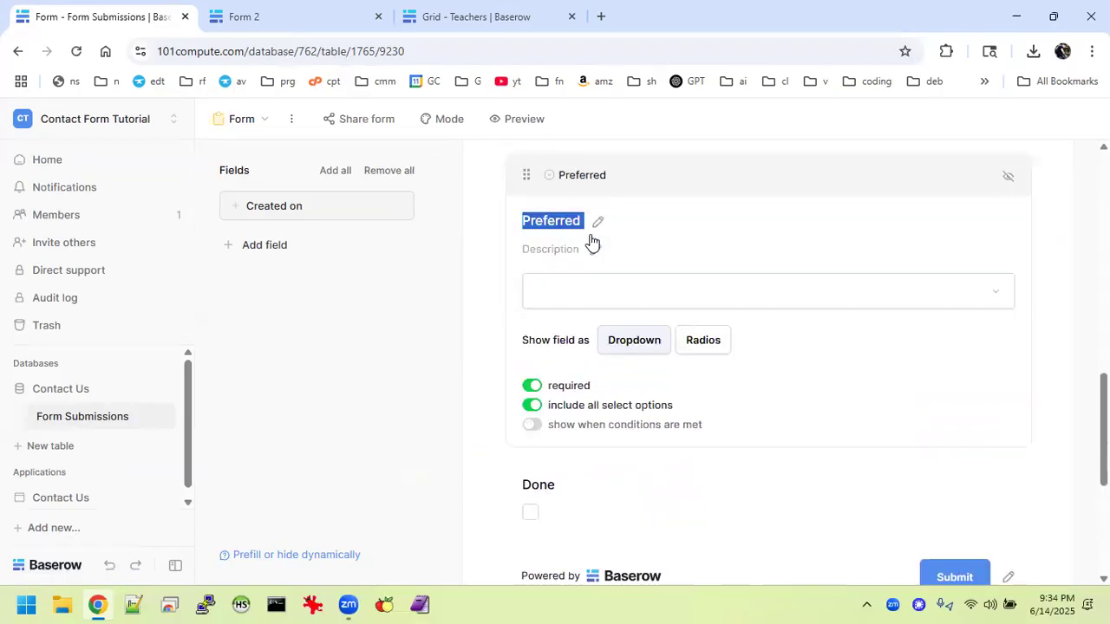
pyautogui.click(601, 231)
pyautogui.write('Contact Me')
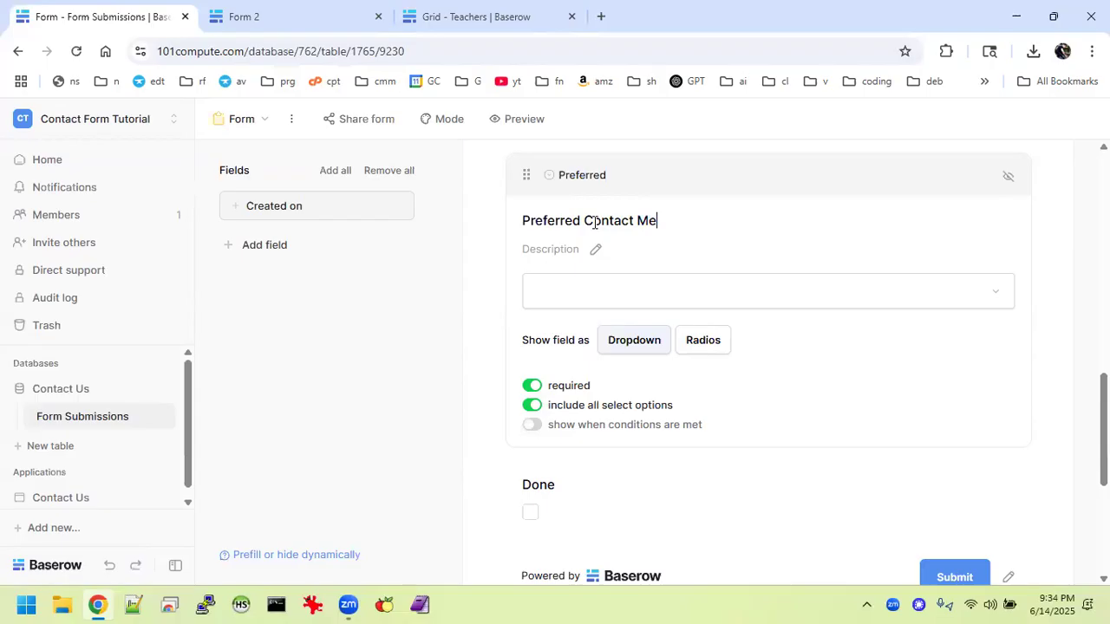
pyautogui.write('thod')
pyautogui.press('Return')
pyautogui.click(775, 297)
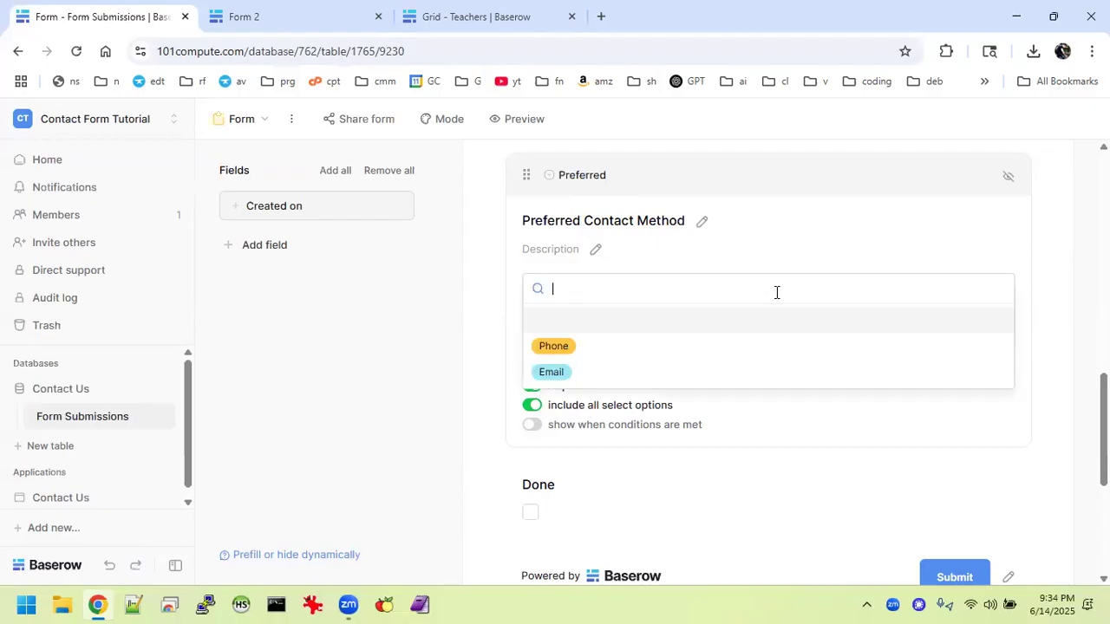
pyautogui.click(815, 497)
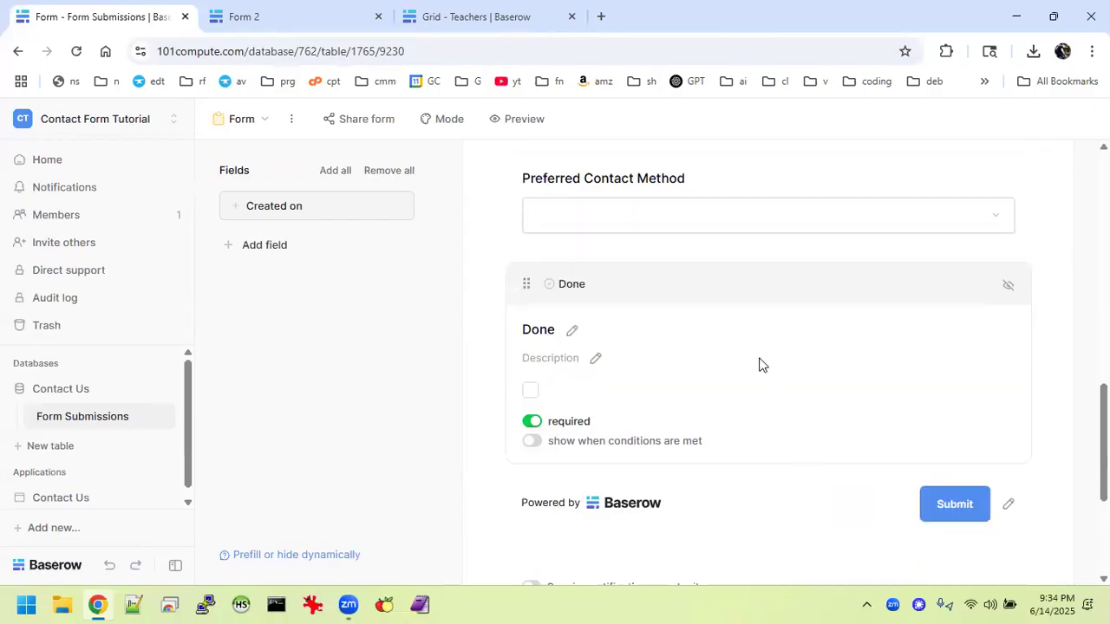
# Set the message shown when the form is submitted to "Message submitted!".
pyautogui.scroll(-1, 728, 472)
pyautogui.scroll(-2, 729, 472)
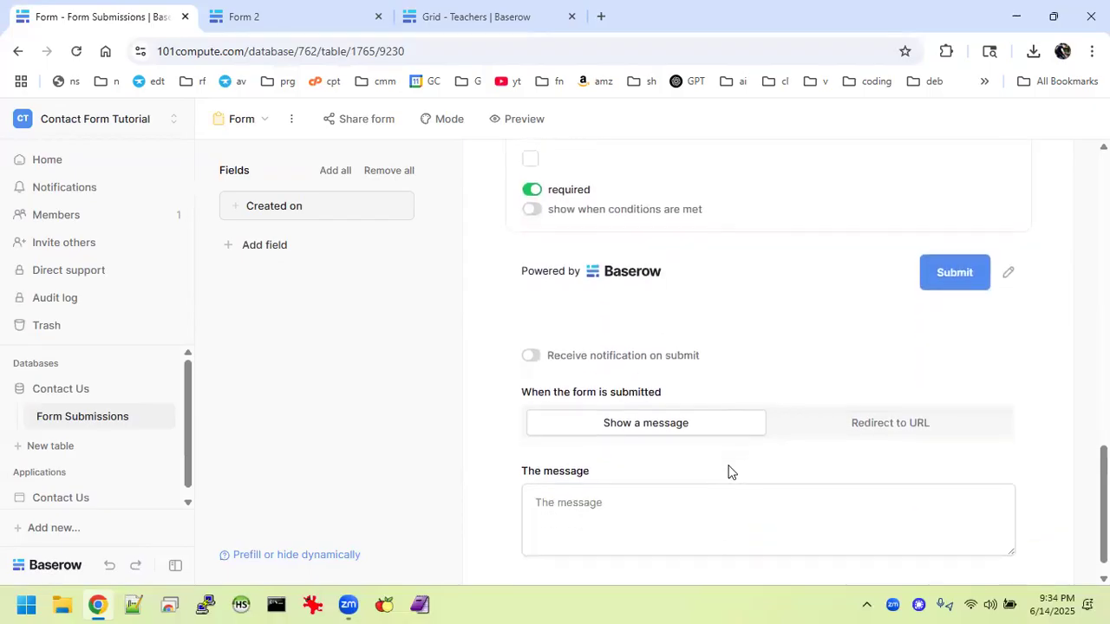
pyautogui.click(616, 518)
pyautogui.write('Ta')
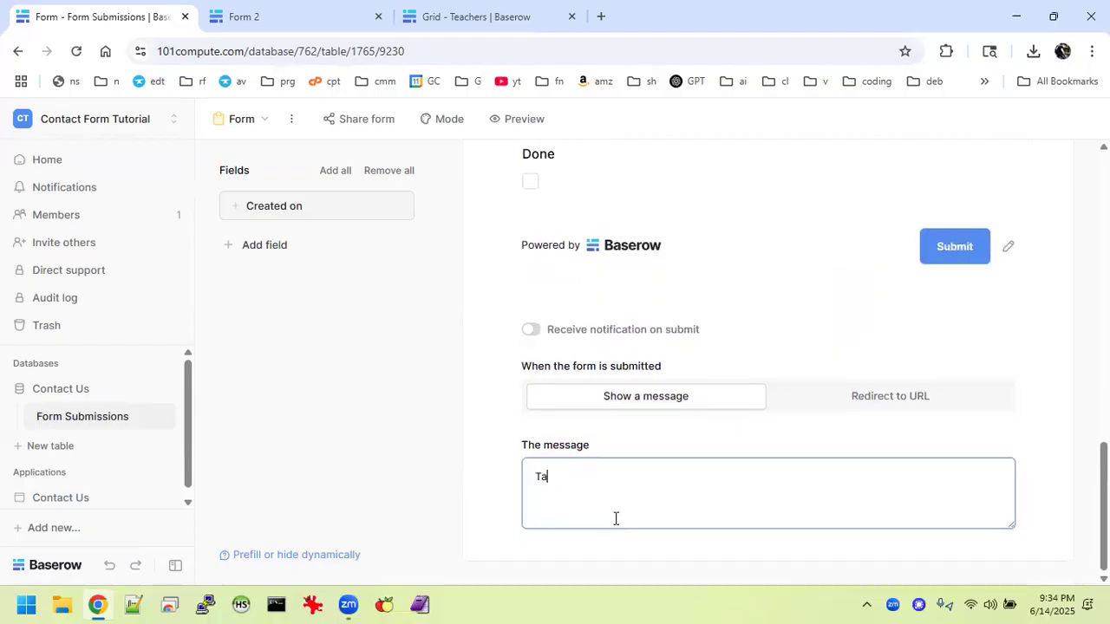
pyautogui.write('bcde')
pyautogui.press('BackSpace')
pyautogui.press('BackSpace')
pyautogui.press('BackSpace')
pyautogui.press('BackSpace')
pyautogui.press('BackSpace')
pyautogui.press('BackSpace')
pyautogui.write('Mu')
pyautogui.write('sss')
pyautogui.write('ge submitt')
pyautogui.write('ed!')
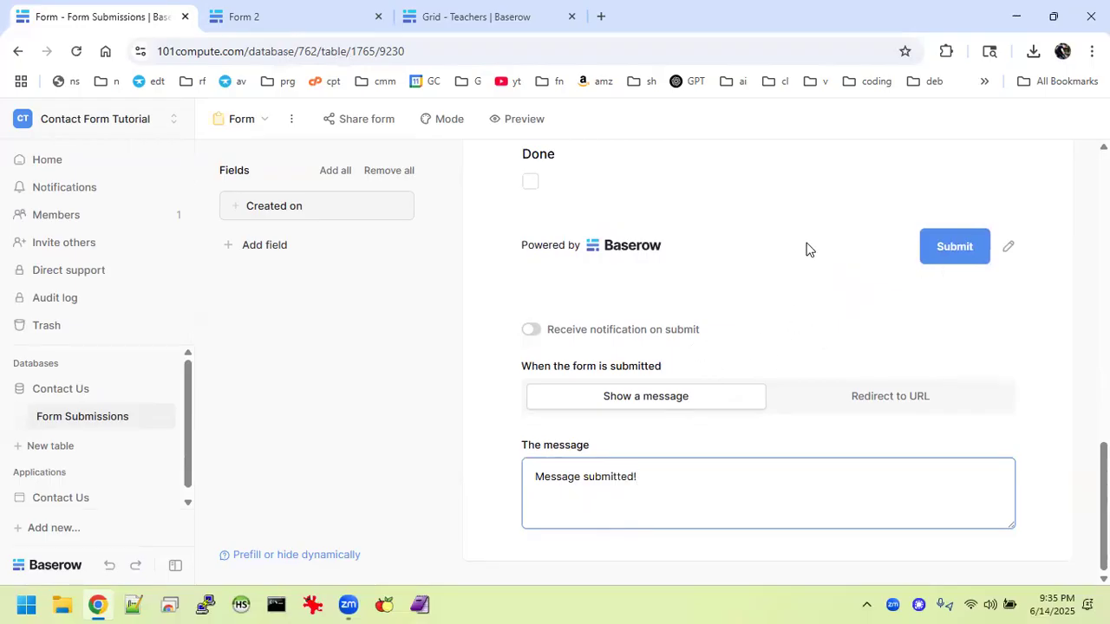
# Share the form through a private link and copy that link.
pyautogui.scroll(8, 807, 250)
pyautogui.scroll(5, 806, 250)
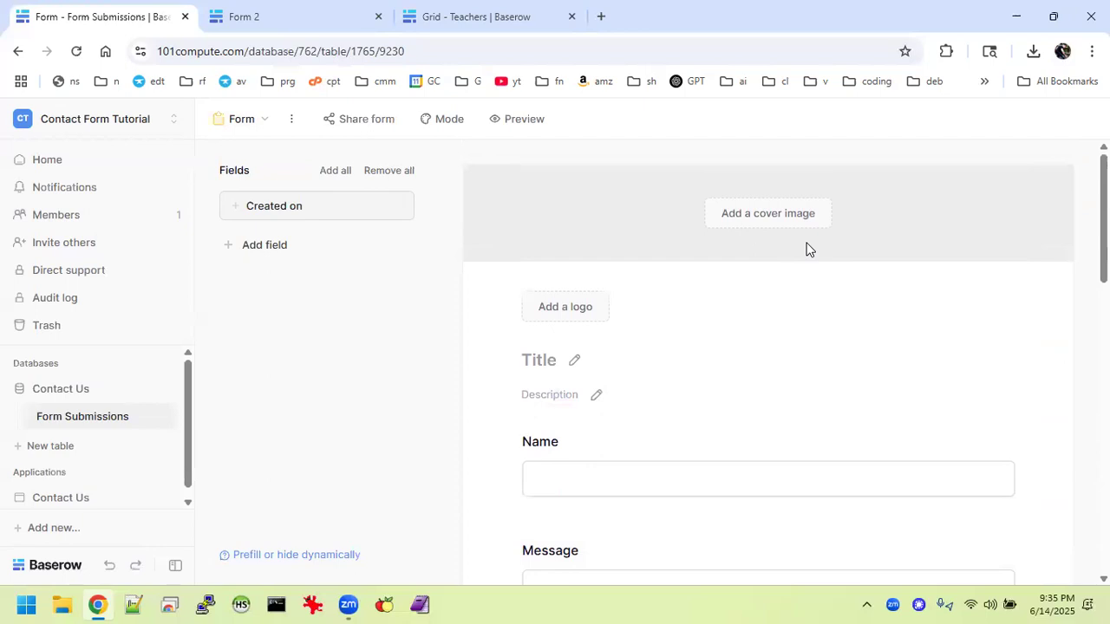
pyautogui.click(386, 124)
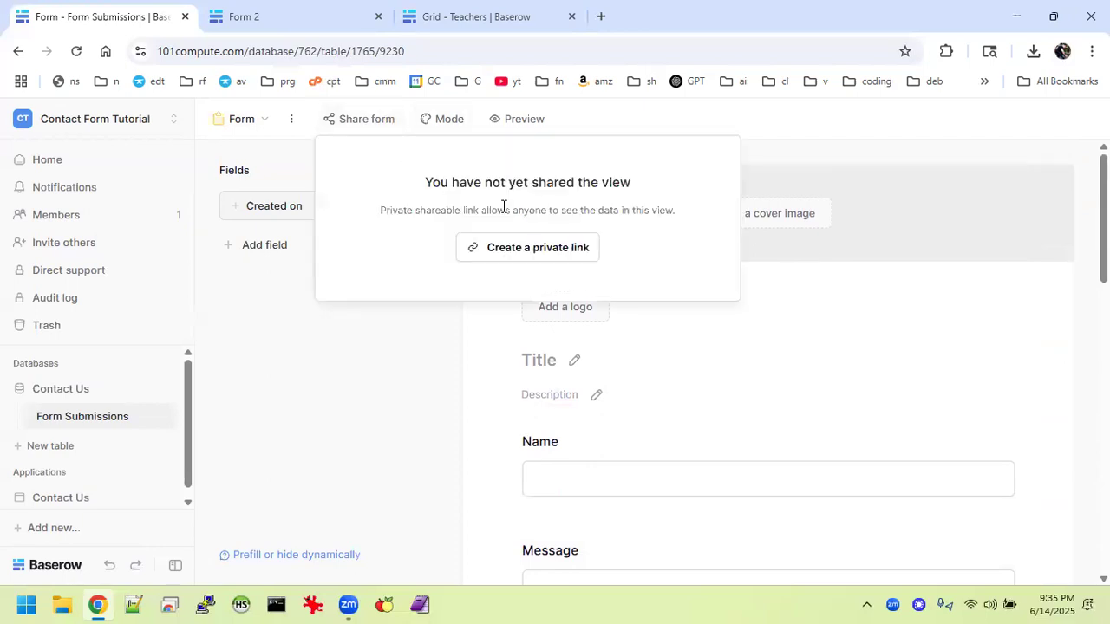
pyautogui.click(546, 249)
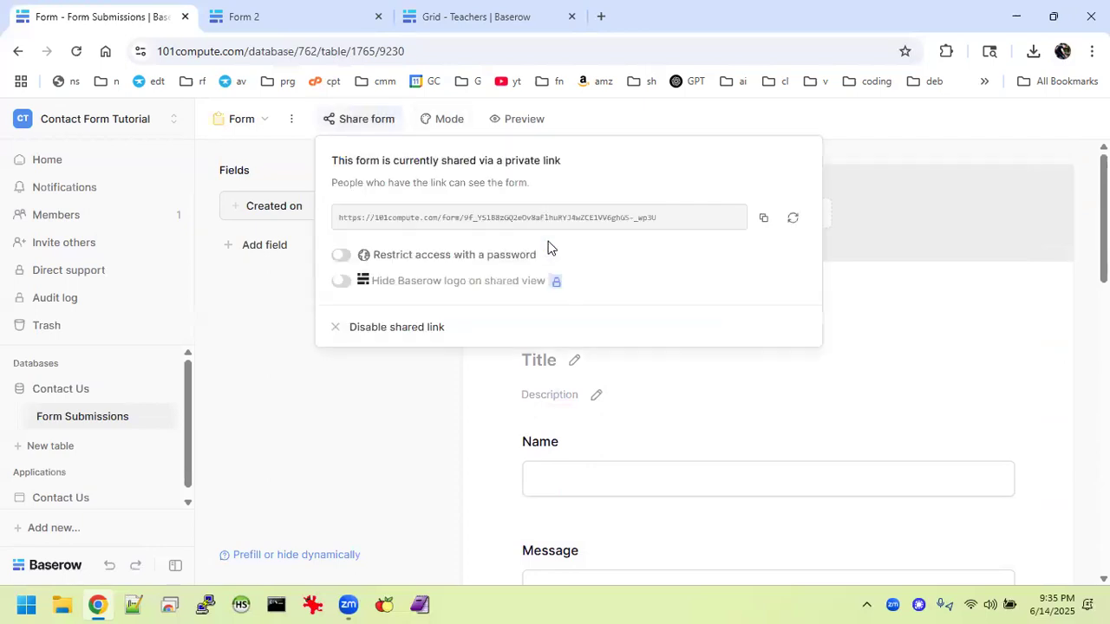
pyautogui.click(763, 218)
# Close the Form 2 browser tab and open the Contact page of the music site's Web Site application.
pyautogui.click(314, 17)
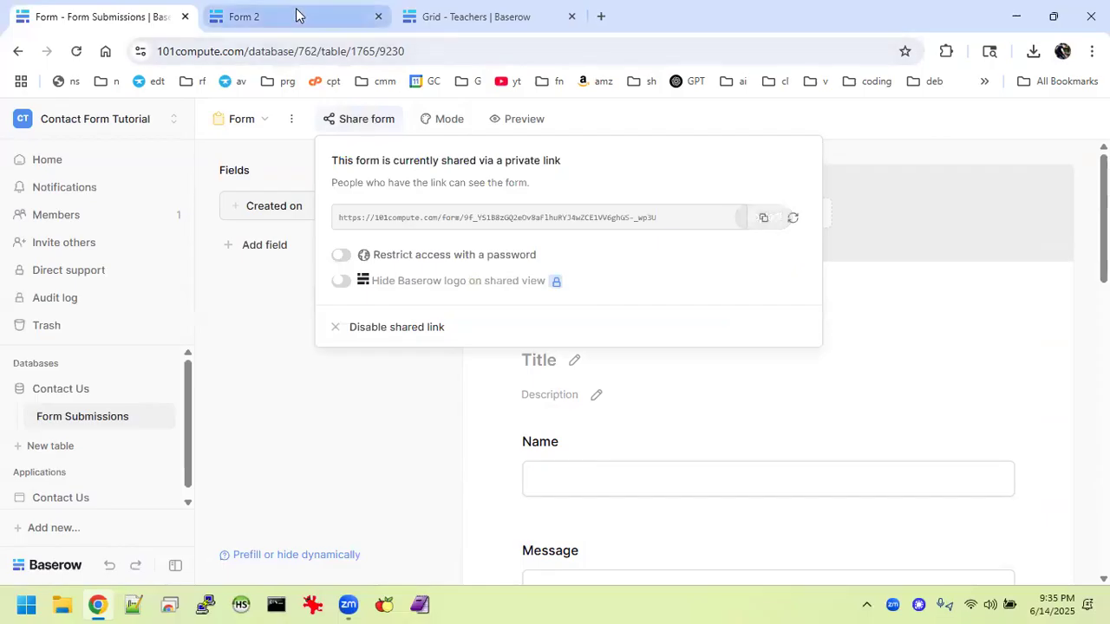
pyautogui.click(378, 17)
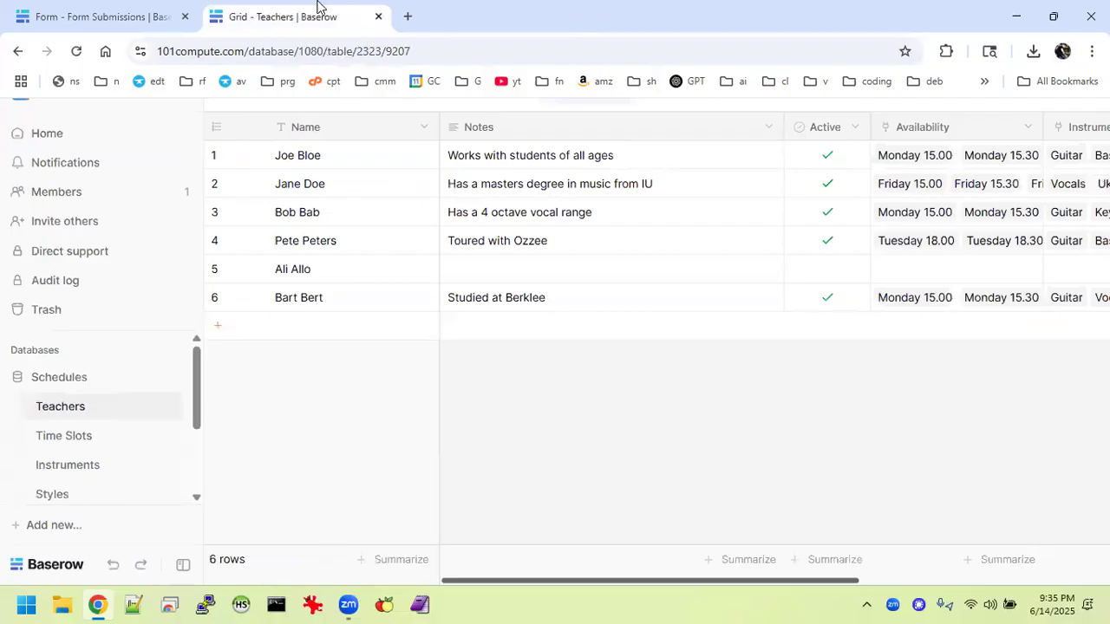
pyautogui.scroll(-3, 118, 416)
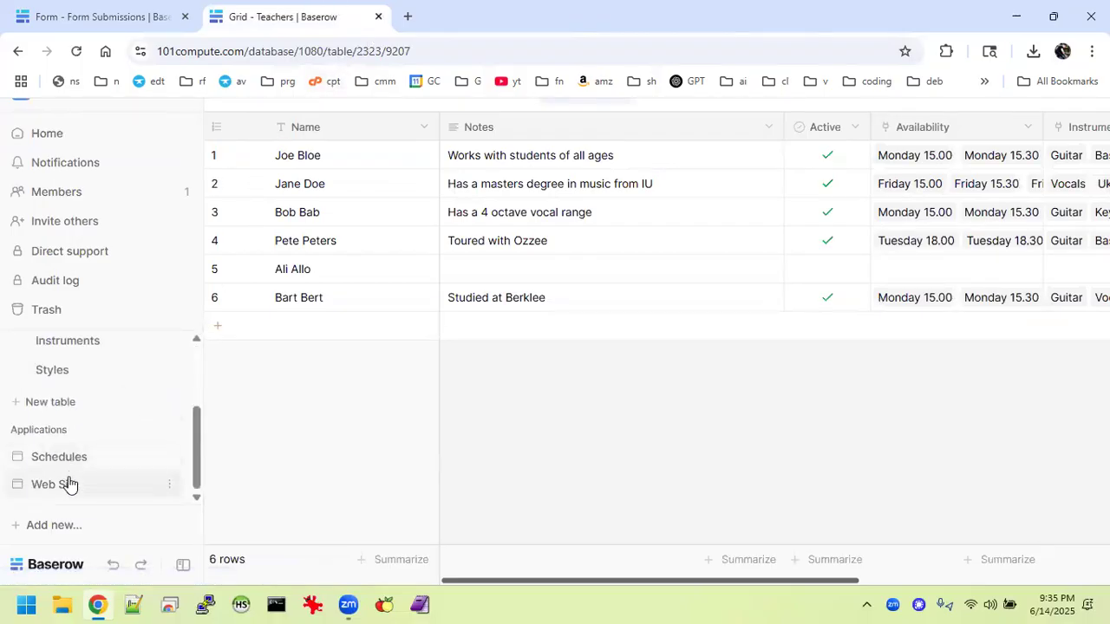
pyautogui.click(70, 484)
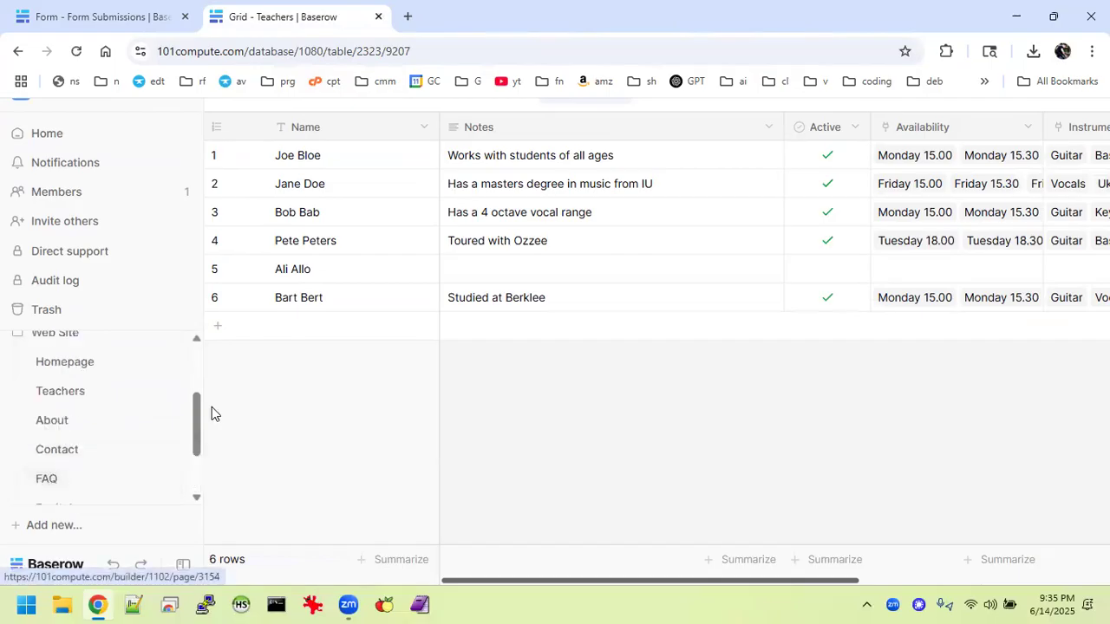
pyautogui.click(80, 449)
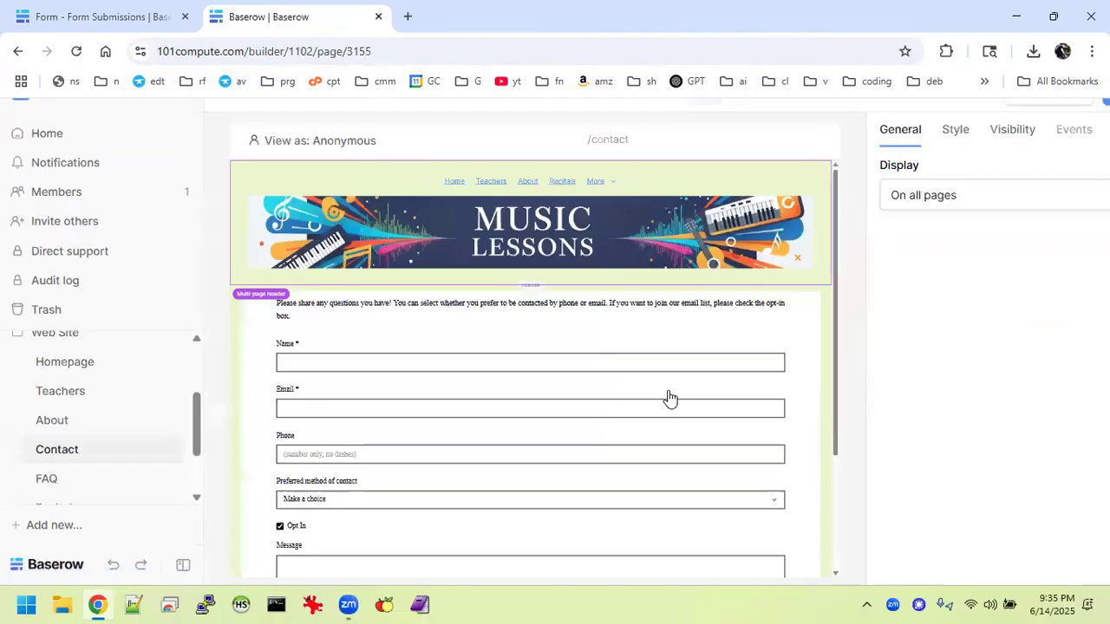
pyautogui.scroll(-3, 670, 398)
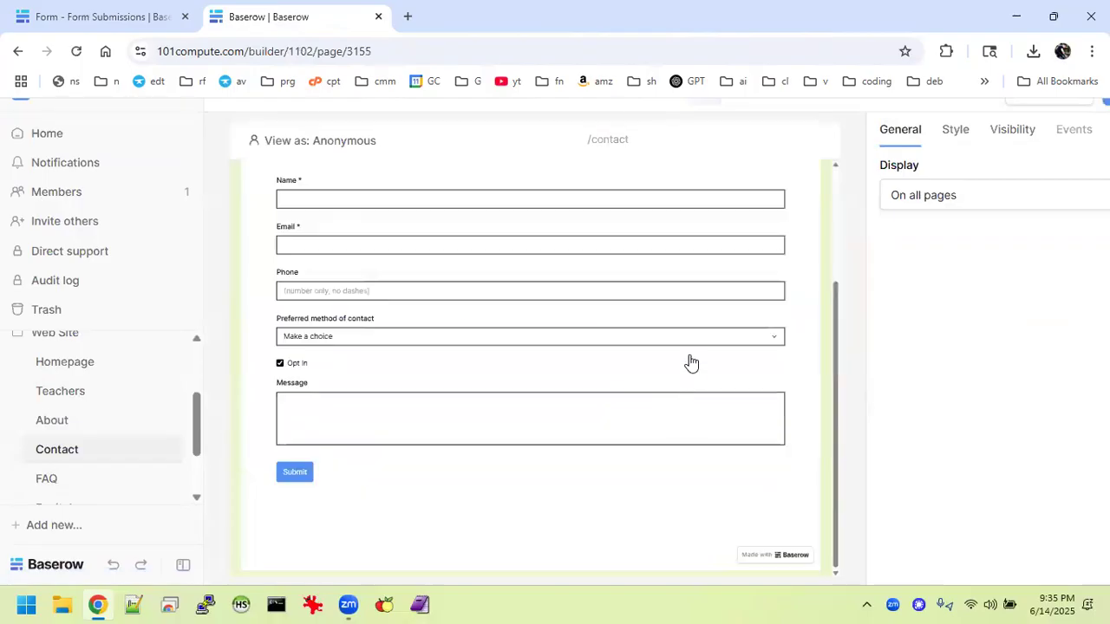
# Add a second IFrame below the existing one on the Contact page and paste the form's shared link as its URL.
pyautogui.click(503, 524)
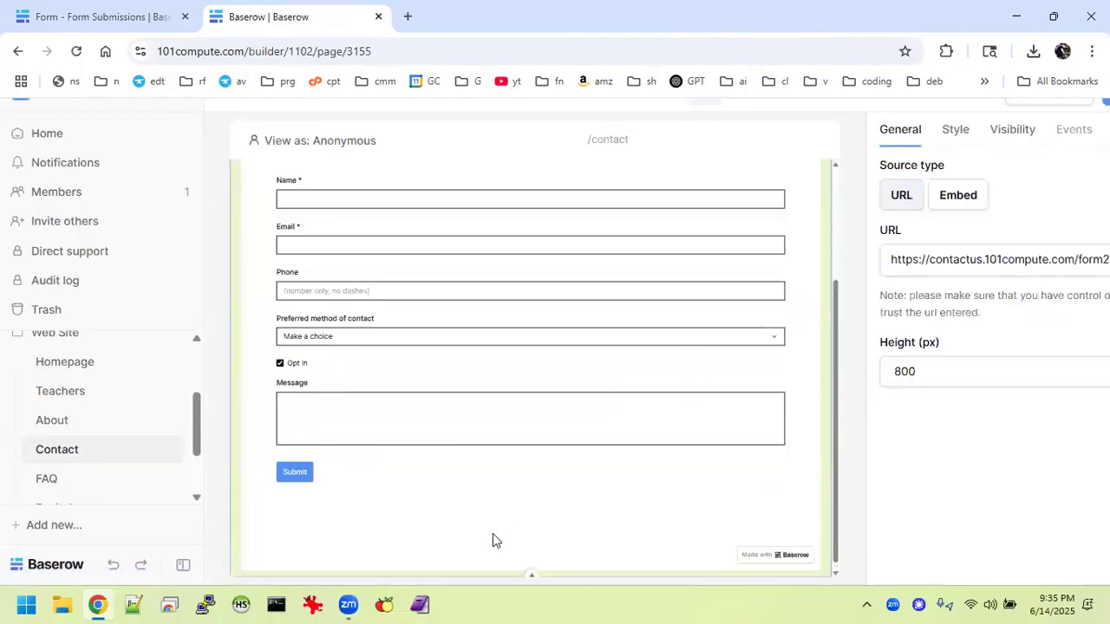
pyautogui.scroll(-1, 492, 540)
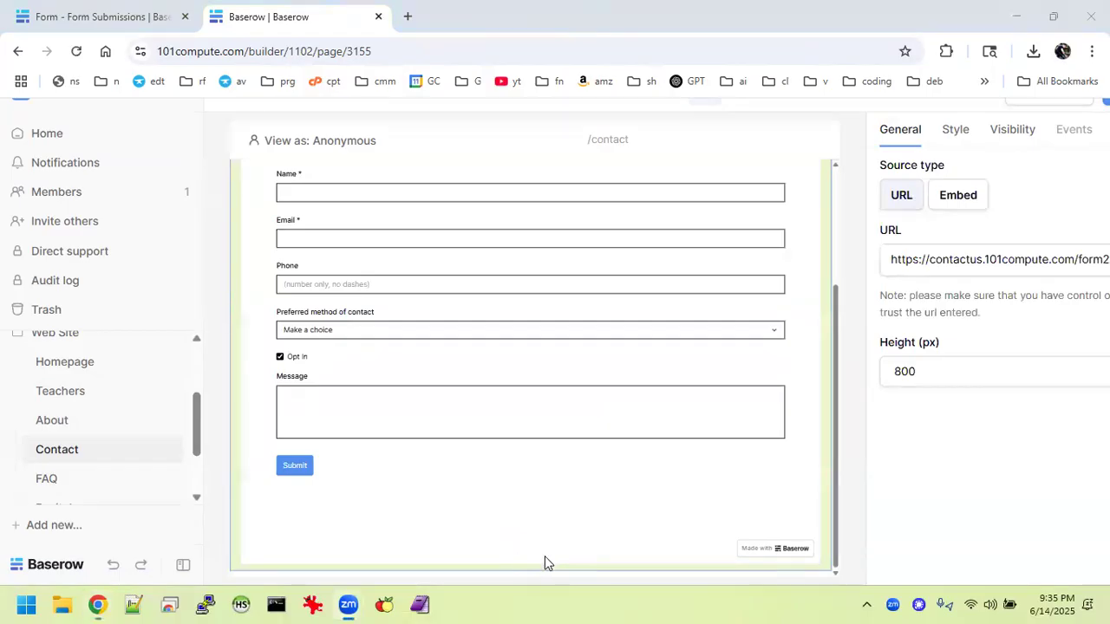
pyautogui.click(527, 570)
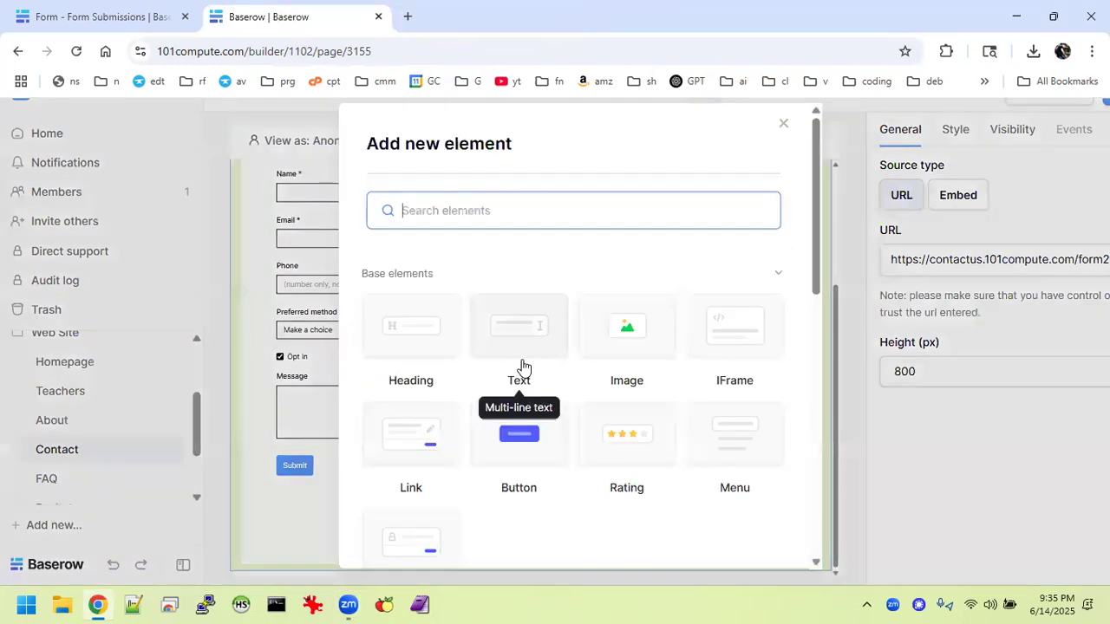
pyautogui.click(720, 351)
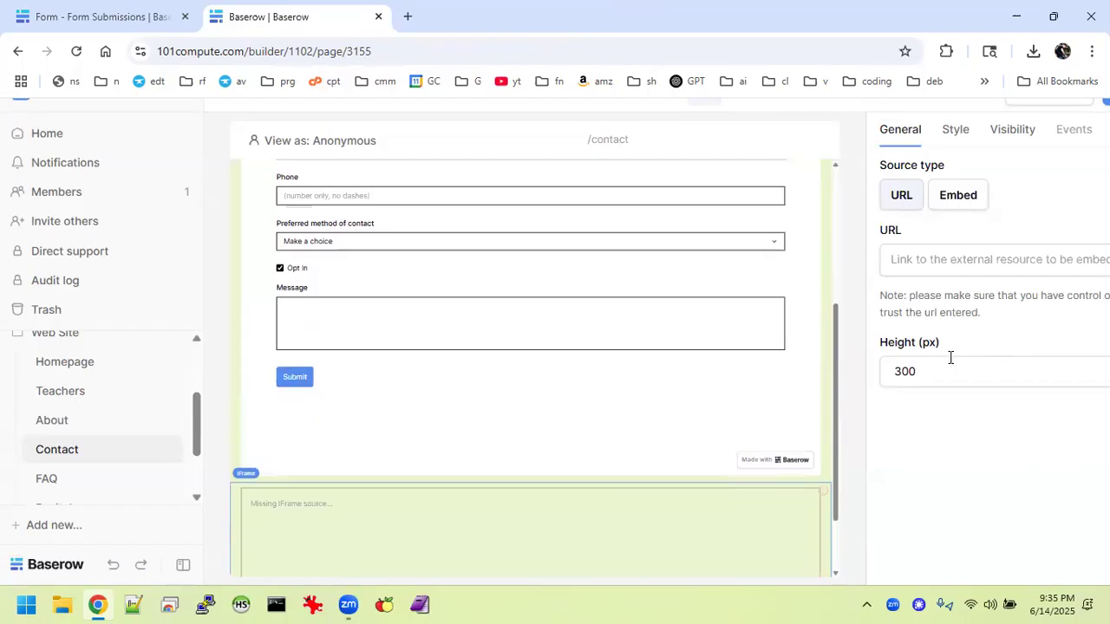
pyautogui.click(954, 258)
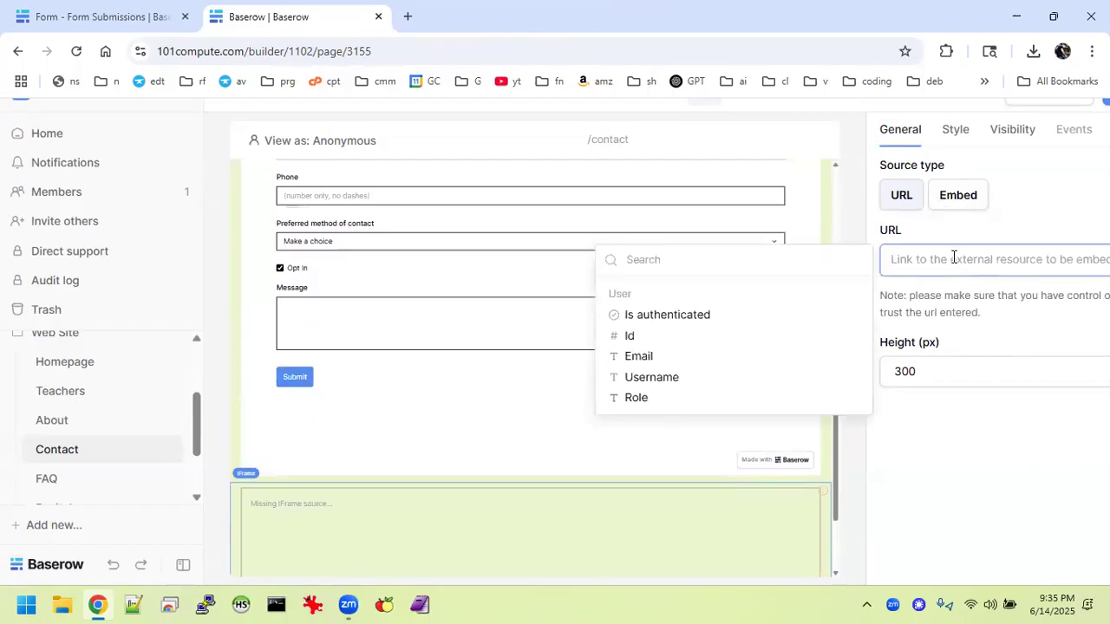
pyautogui.hotkey('ctrl', 'v')
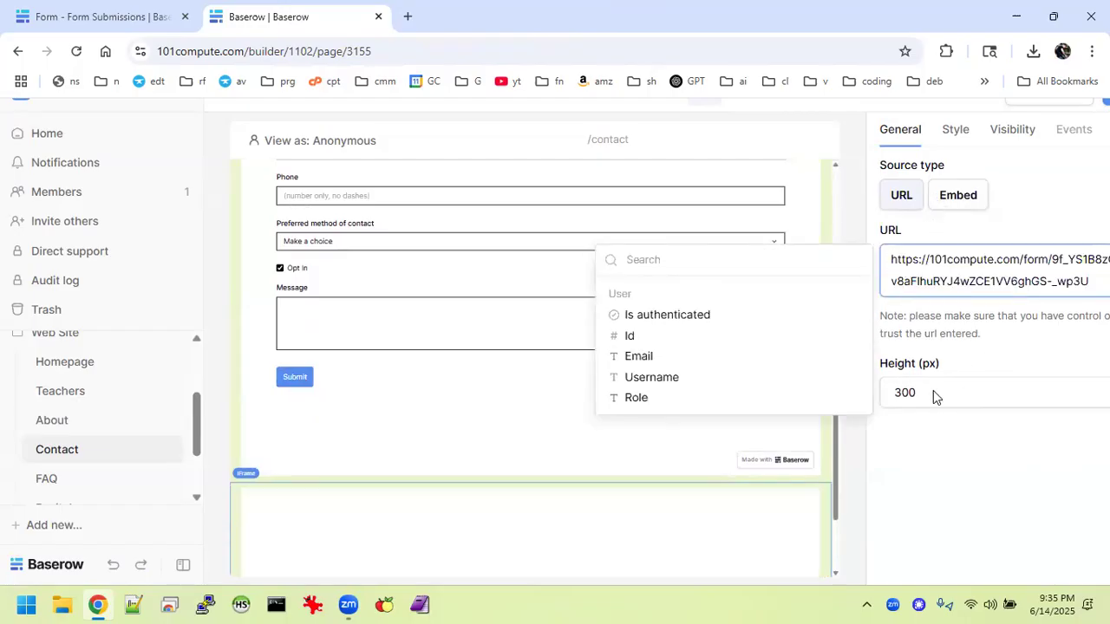
# Set the new IFrame's height to 900 px and check how the embedded form view fits on the page.
pyautogui.click(925, 392)
pyautogui.press('BackSpace')
pyautogui.press('BackSpace')
pyautogui.press('BackSpace')
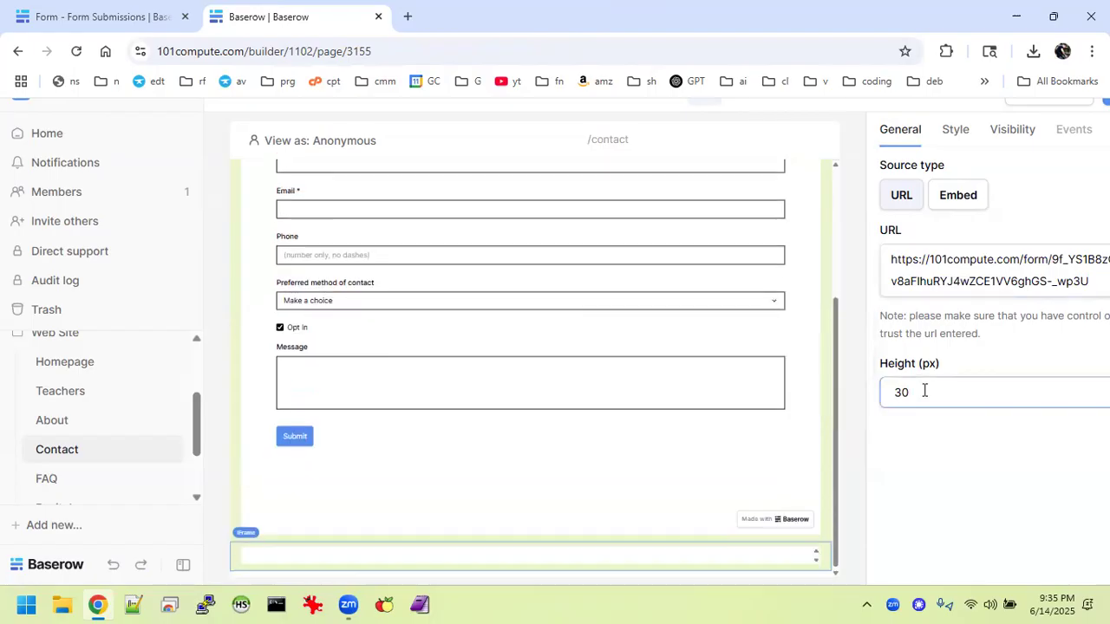
pyautogui.write('900')
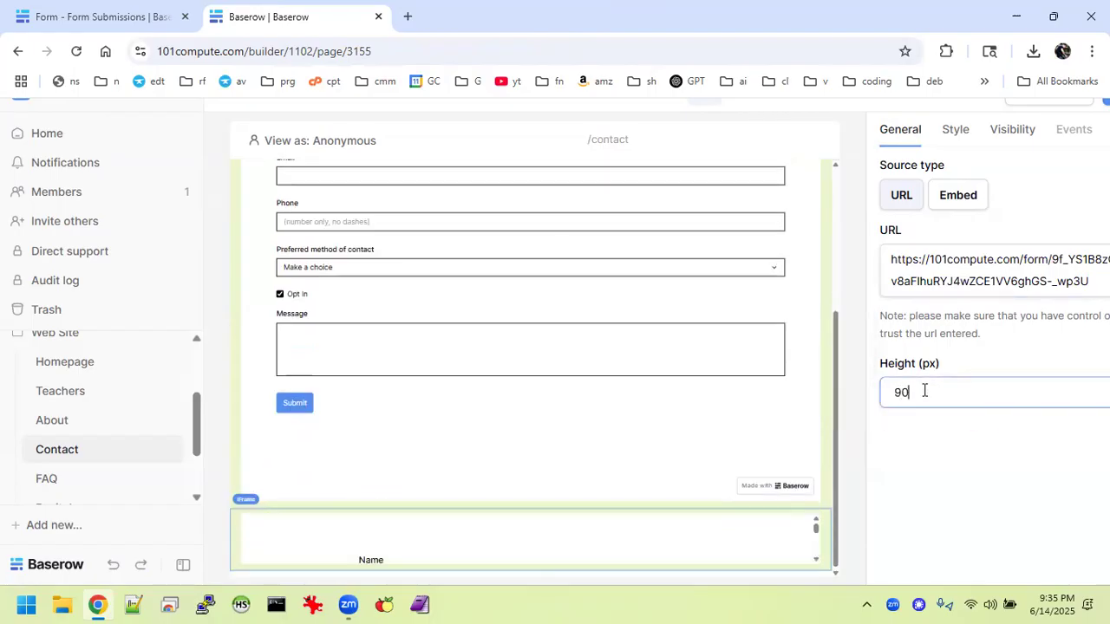
pyautogui.scroll(-3, 666, 338)
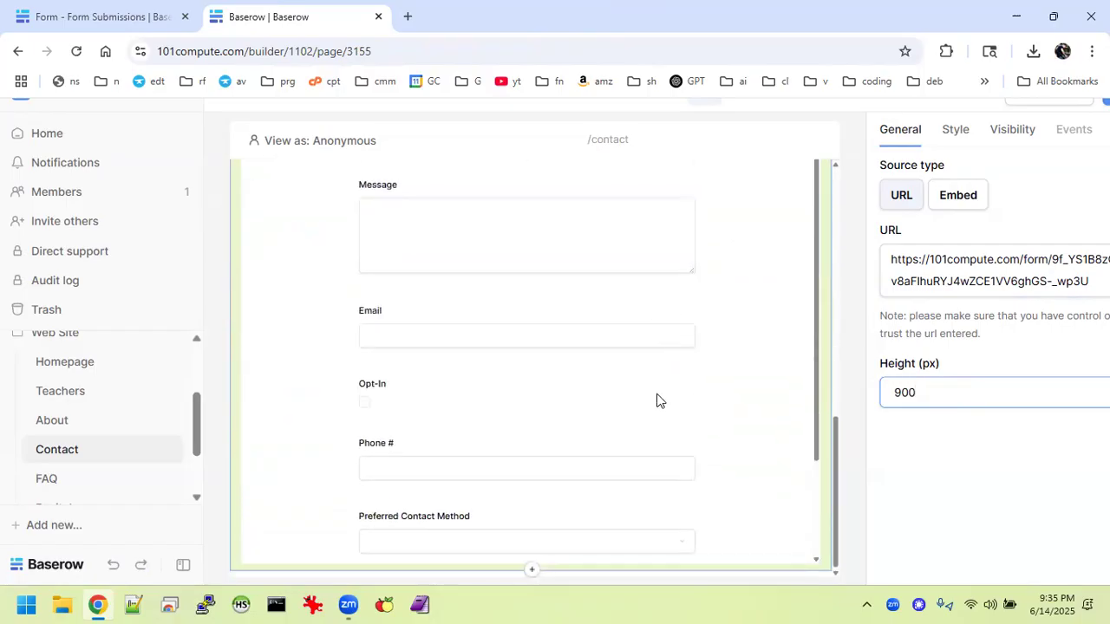
pyautogui.scroll(1, 657, 399)
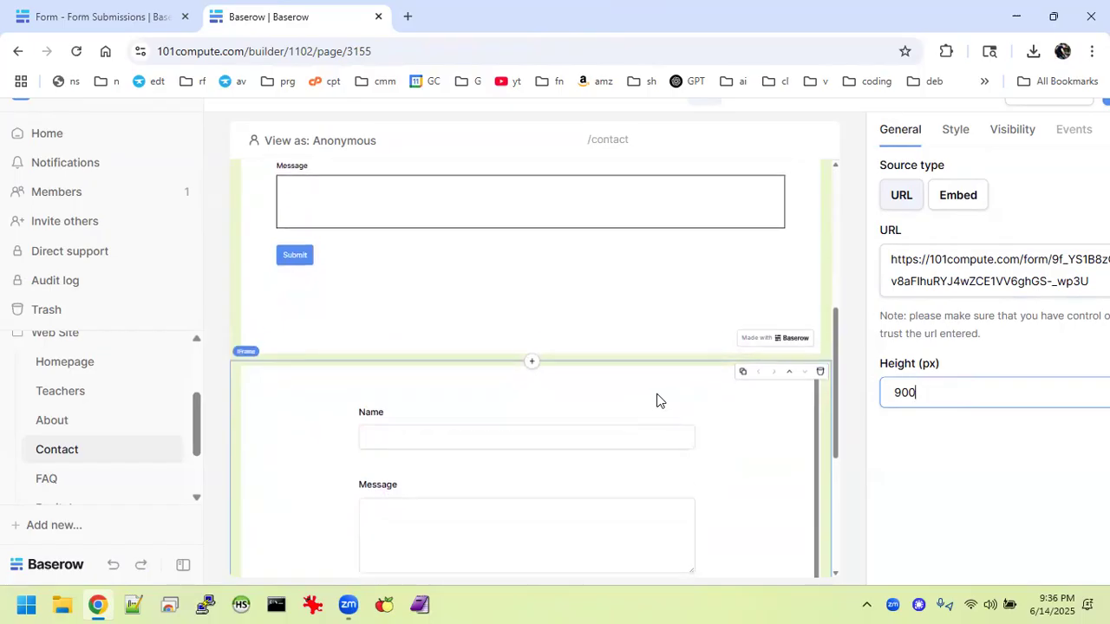
# Set the second IFrame's height to 1200 px and compare its form with the Form 2 page embedded above it.
pyautogui.scroll(4, 660, 400)
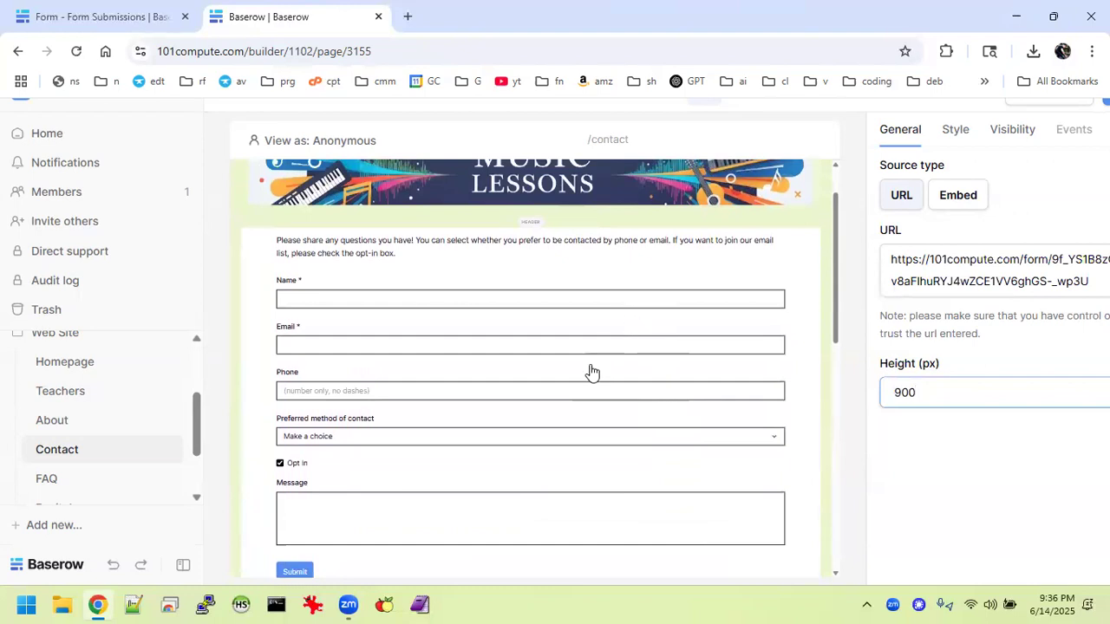
pyautogui.scroll(-2, 592, 372)
pyautogui.scroll(-4, 593, 373)
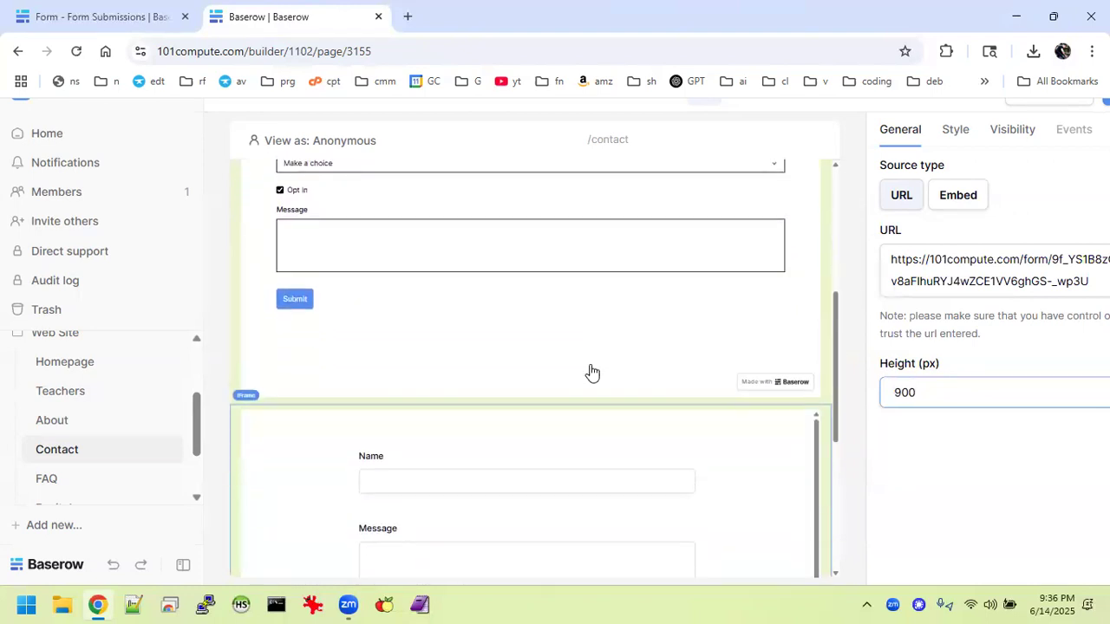
pyautogui.scroll(-2, 593, 371)
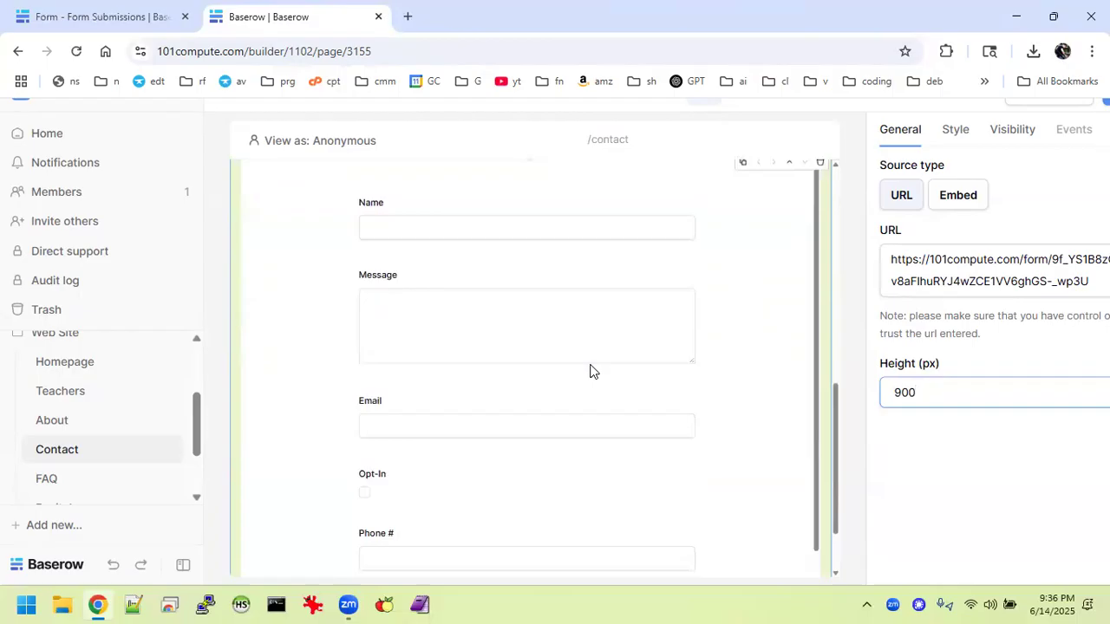
pyautogui.scroll(-1, 590, 364)
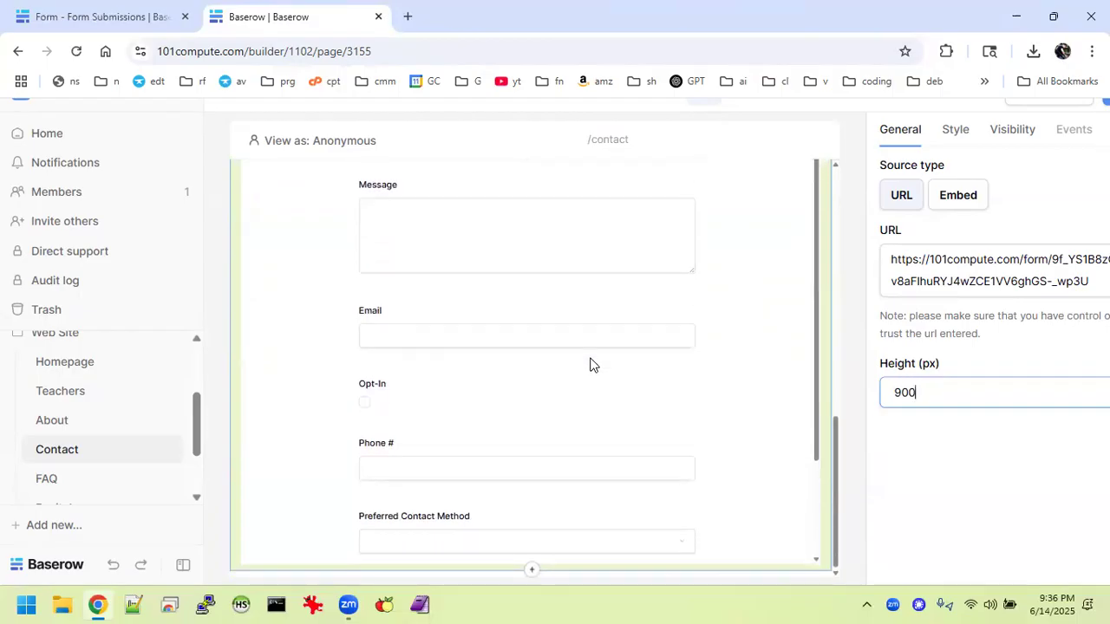
pyautogui.press('BackSpace')
pyautogui.press('BackSpace')
pyautogui.press('BackSpace')
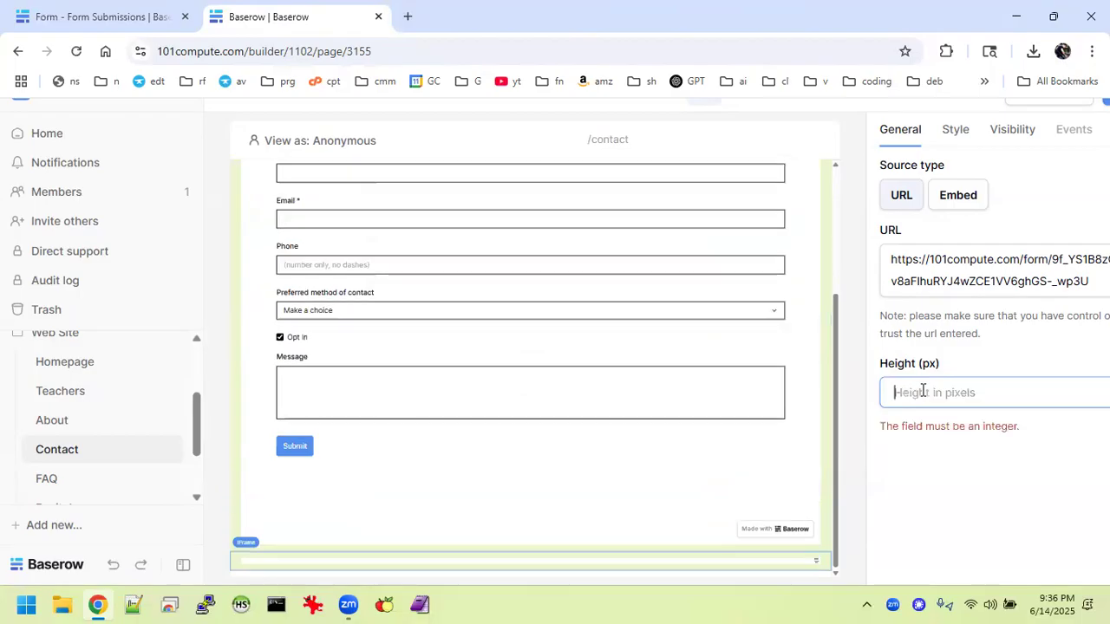
pyautogui.write('1200')
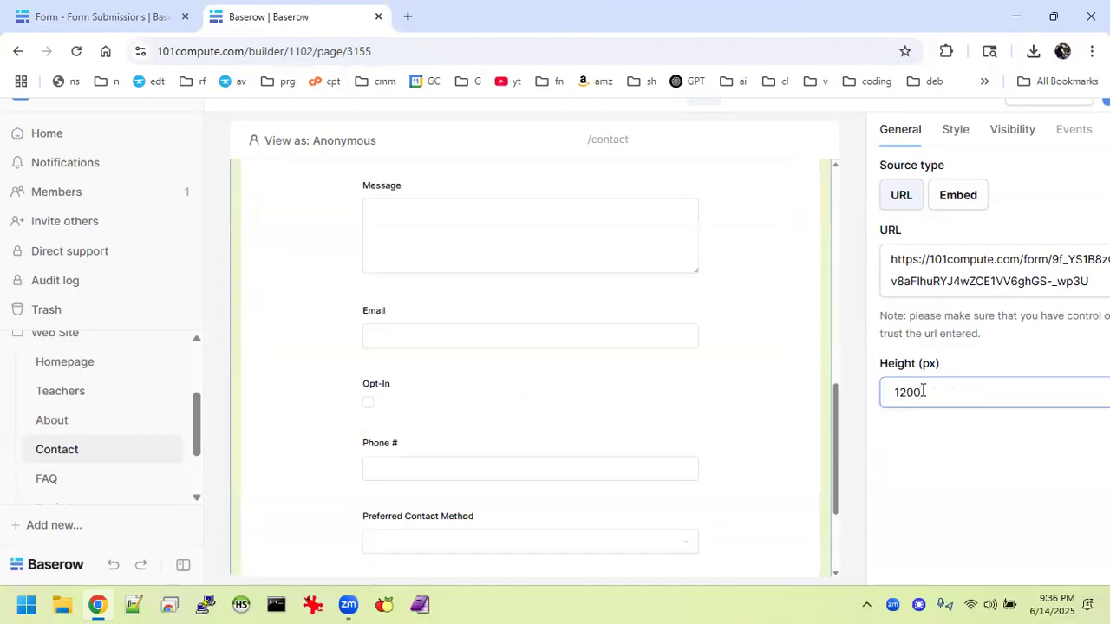
pyautogui.scroll(-2, 720, 362)
pyautogui.scroll(4, 720, 362)
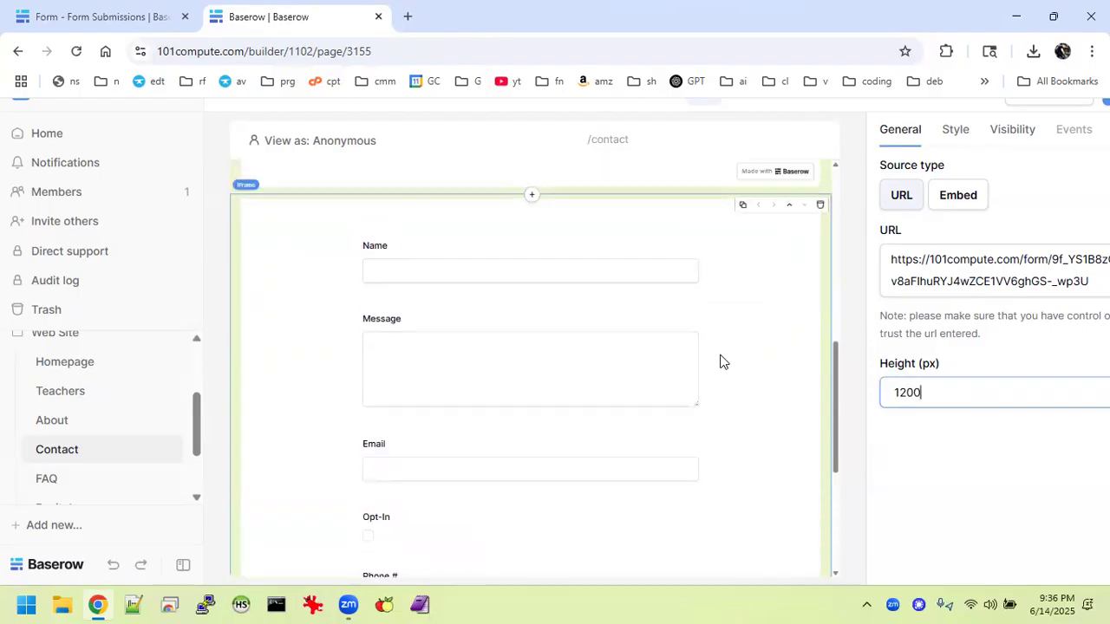
pyautogui.scroll(2, 720, 361)
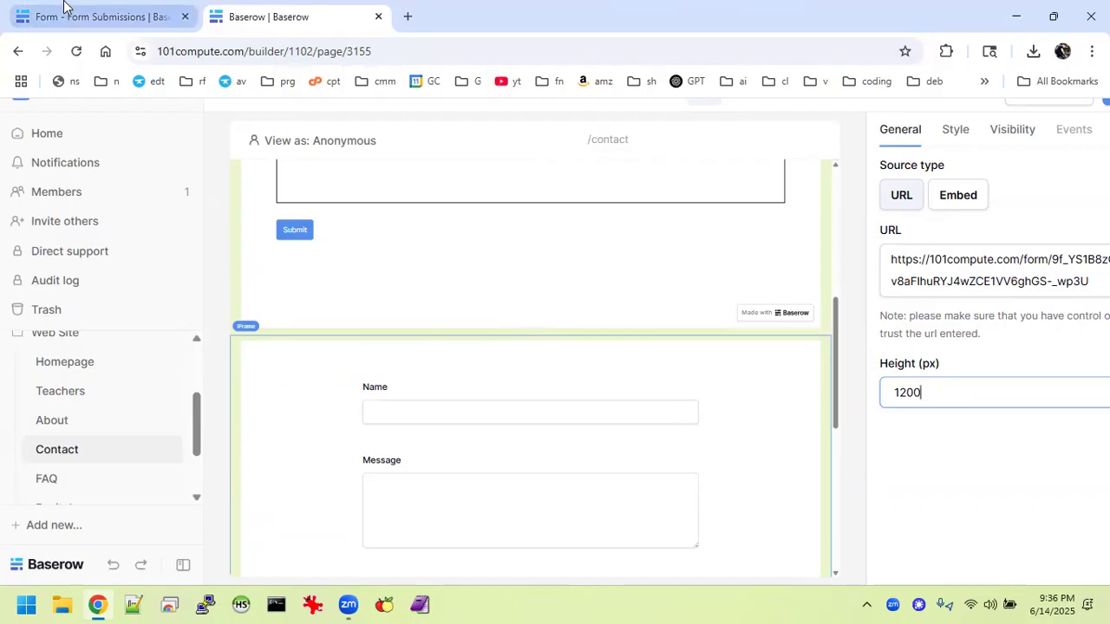
# Check the view types available in the Form Submissions table, and return to the IFrame's URL setting on the Contact page.
pyautogui.click(35, 15)
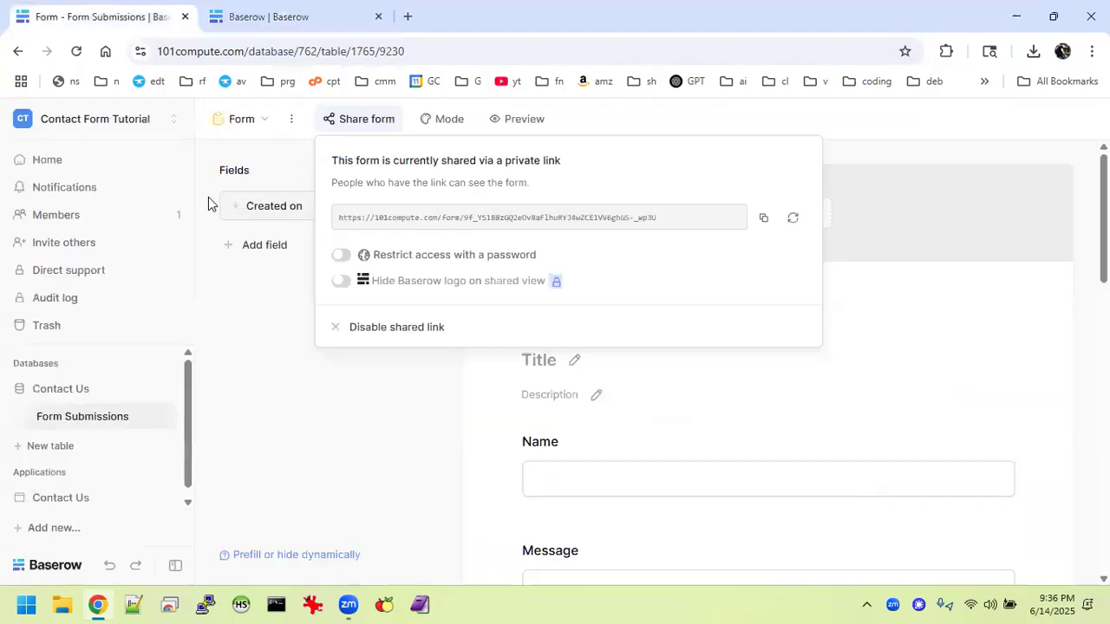
pyautogui.click(407, 456)
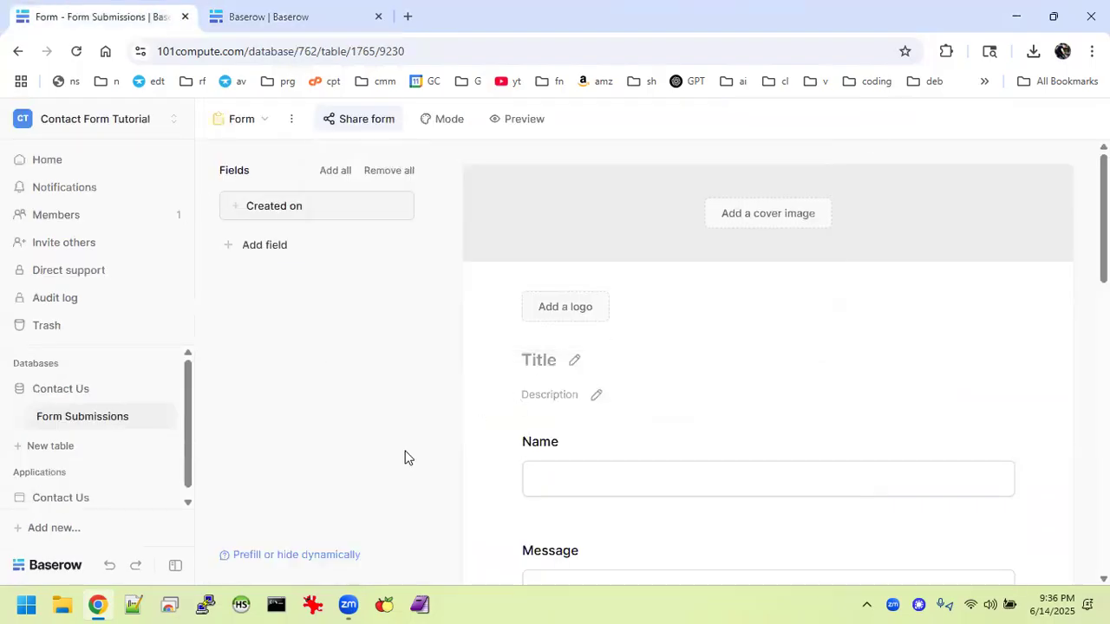
pyautogui.click(256, 124)
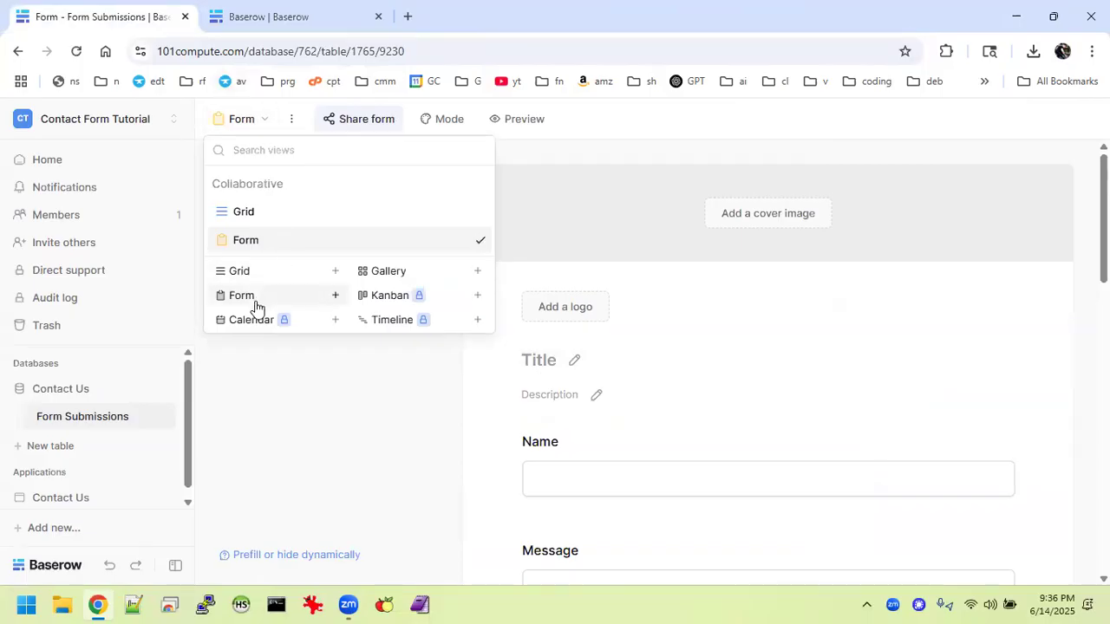
pyautogui.click(362, 469)
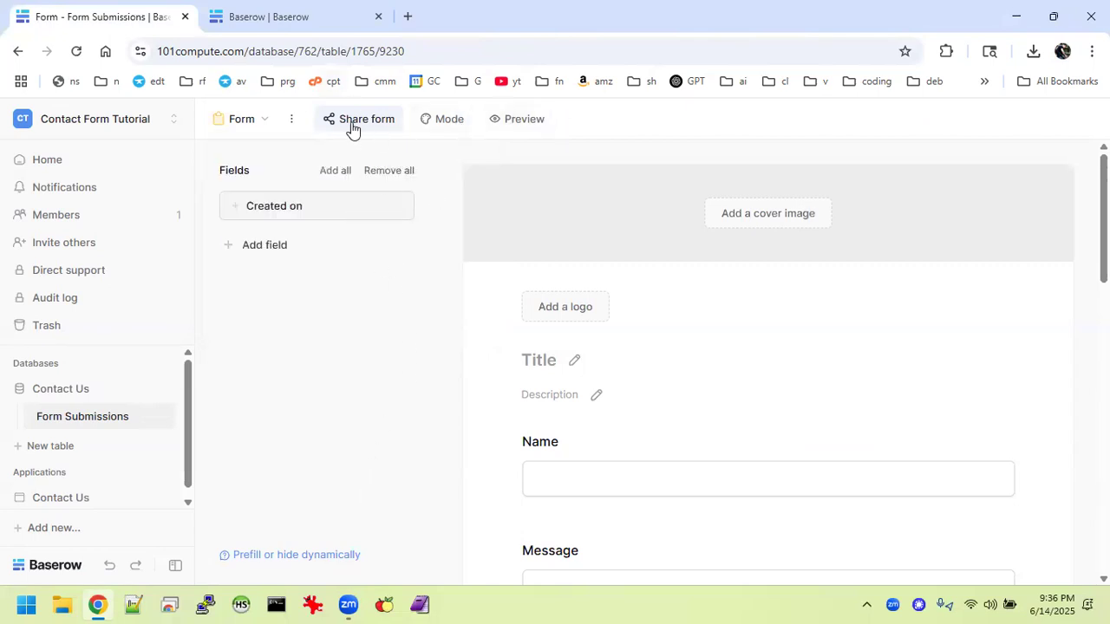
pyautogui.click(319, 26)
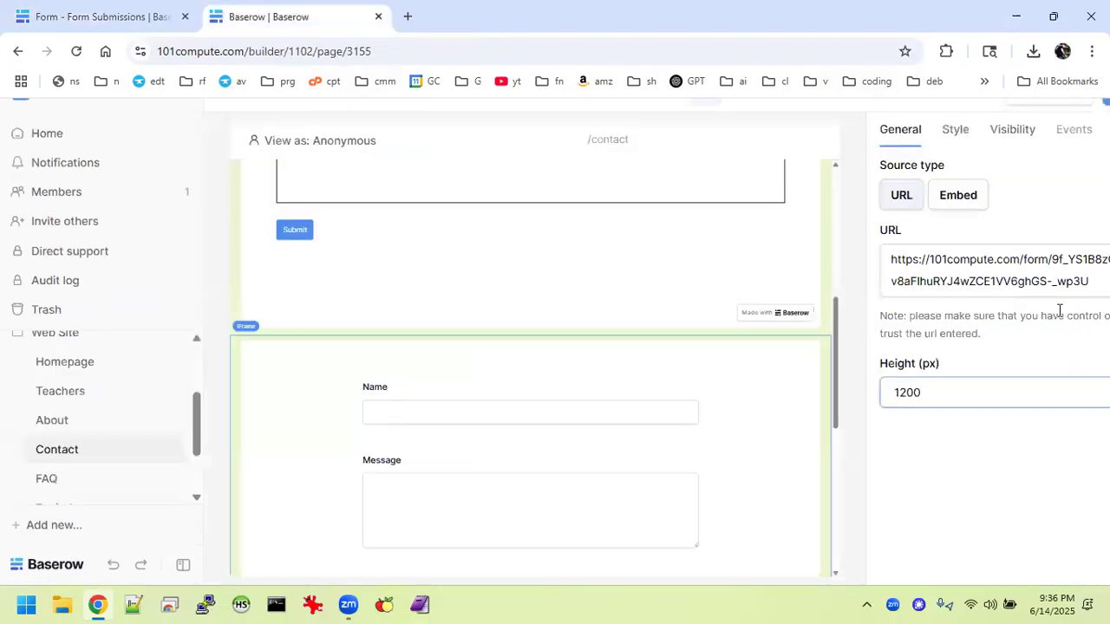
pyautogui.click(994, 258)
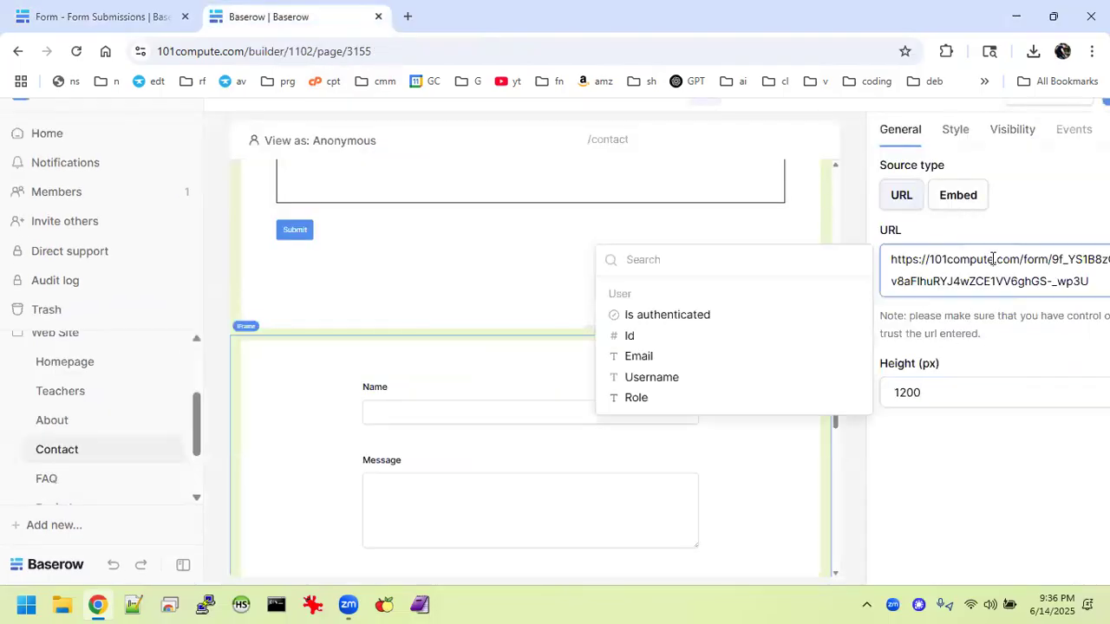
pyautogui.click(825, 478)
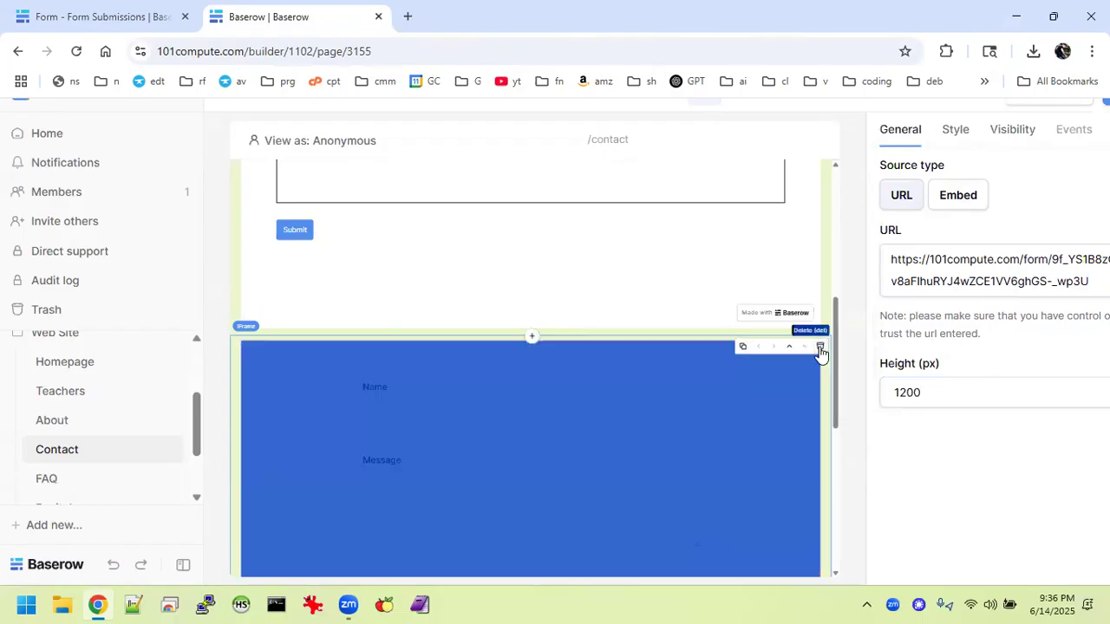
# Delete the second IFrame, which embeds the shared database form, from the Contact page.
pyautogui.click(820, 348)
pyautogui.scroll(2, 654, 424)
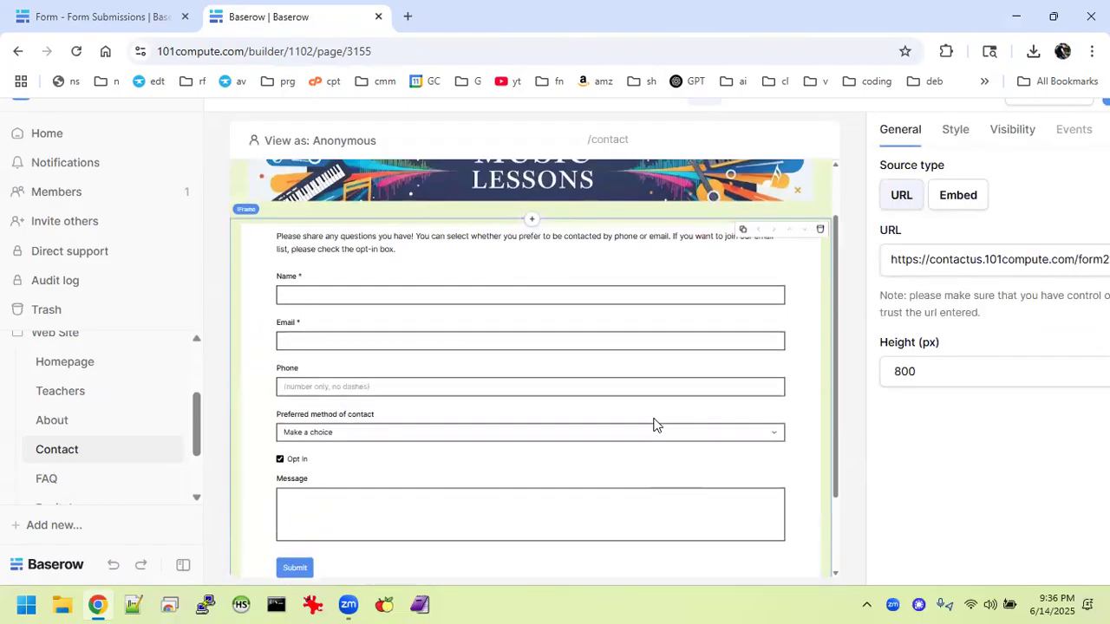
pyautogui.scroll(-3, 654, 424)
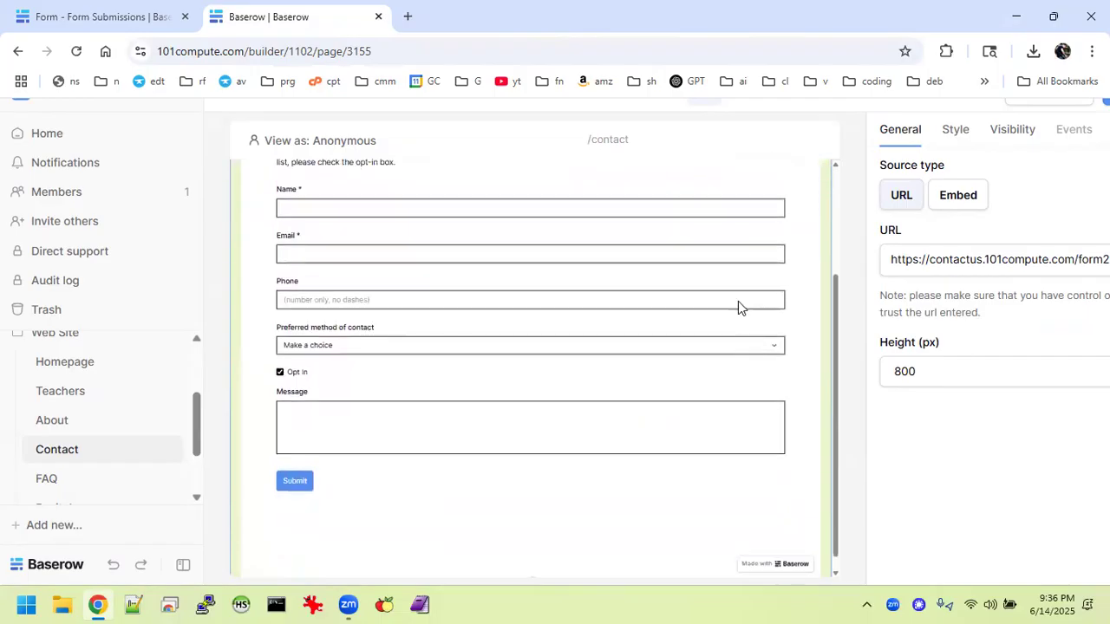
# Set the remaining Form 2 IFrame's height to 650 px and check how the form fits.
pyautogui.click(916, 371)
pyautogui.press('BackSpace')
pyautogui.press('BackSpace')
pyautogui.press('BackSpace')
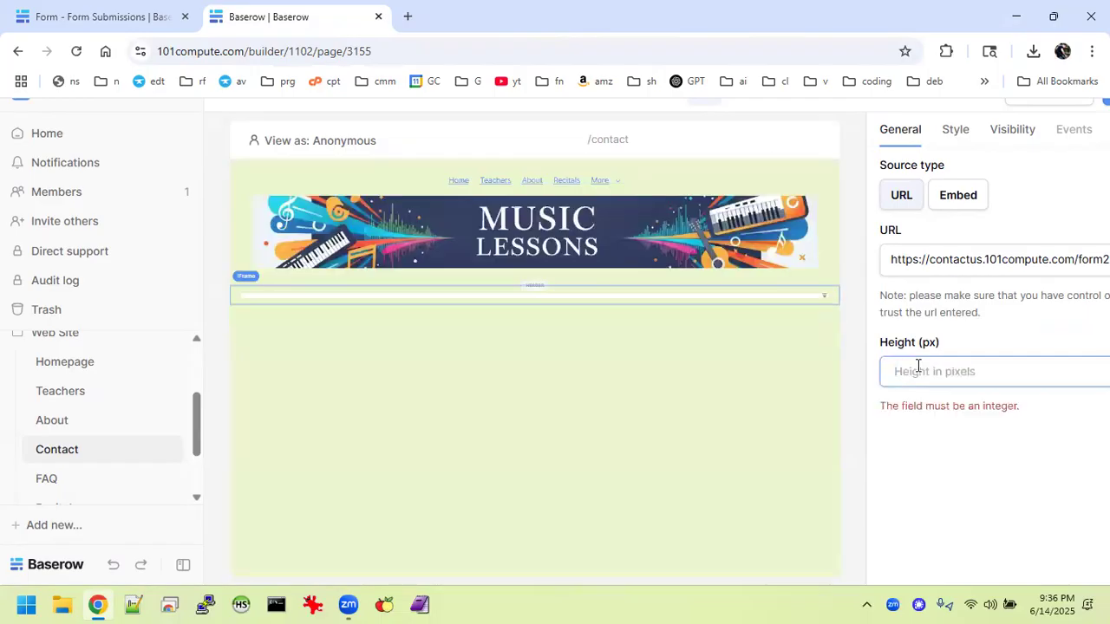
pyautogui.write('650')
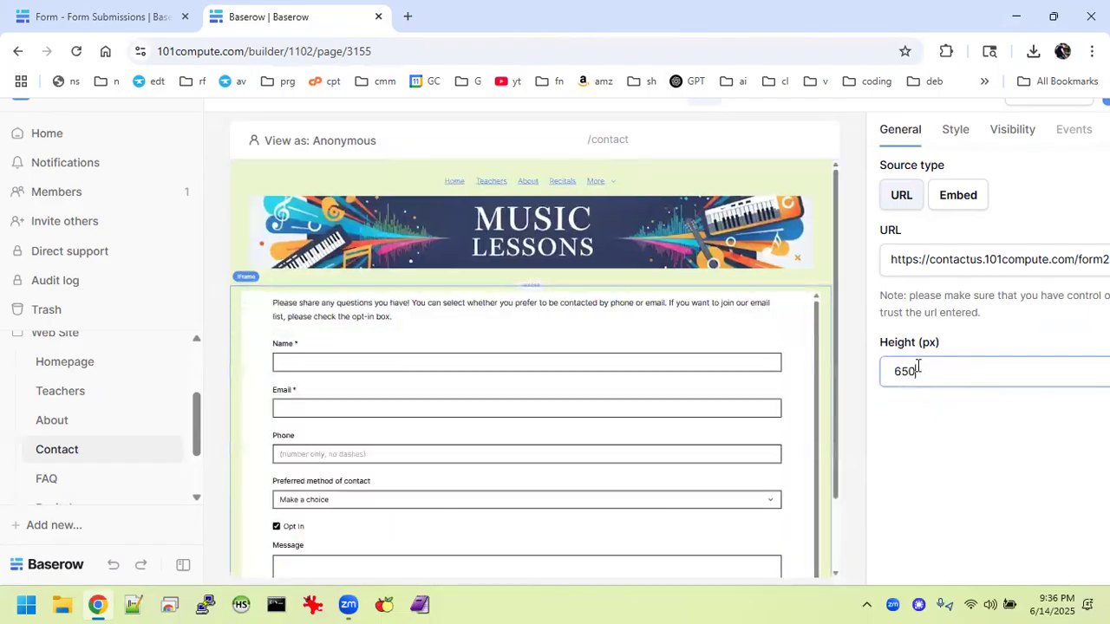
pyautogui.scroll(-1, 744, 409)
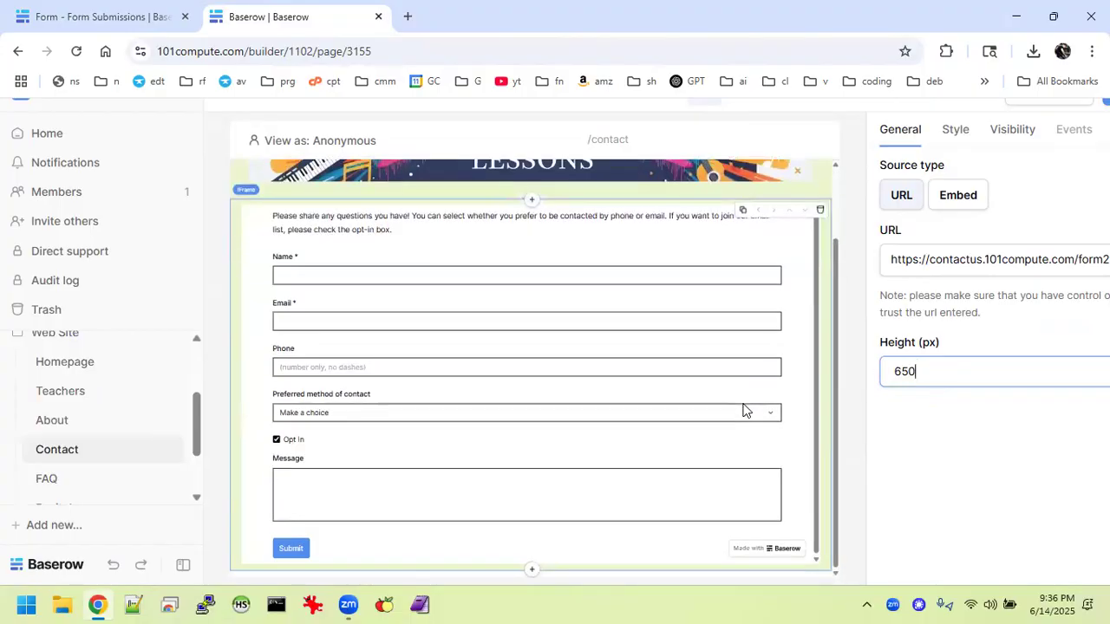
pyautogui.scroll(1, 956, 505)
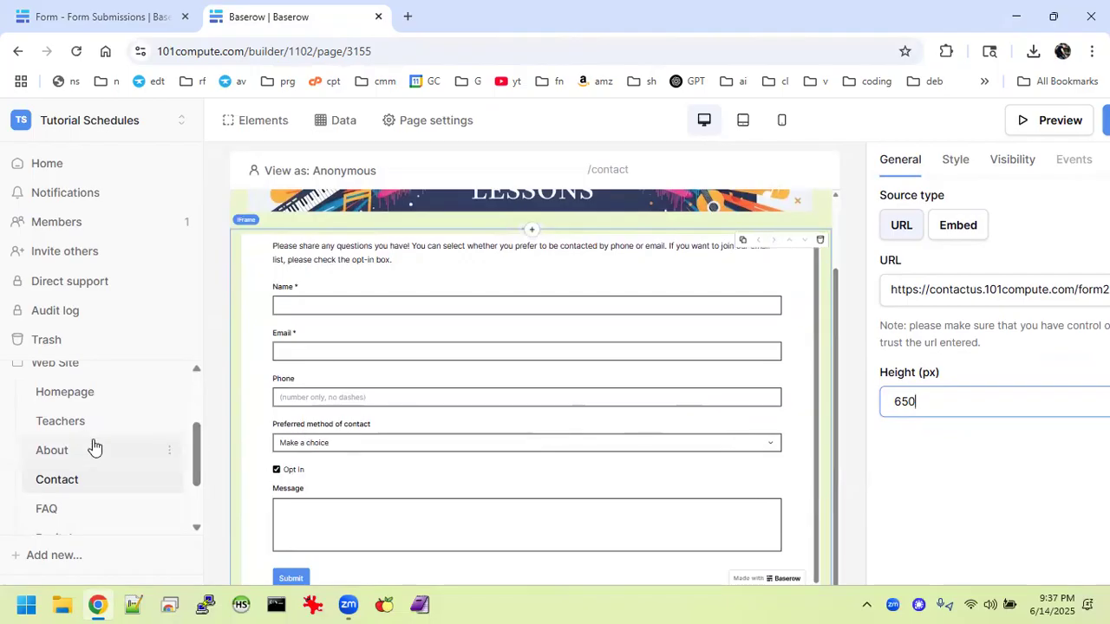
# In the other browser tab, switch to the Basic Web Site Tutorial workspace and open its Music Lessons application.
pyautogui.click(114, 21)
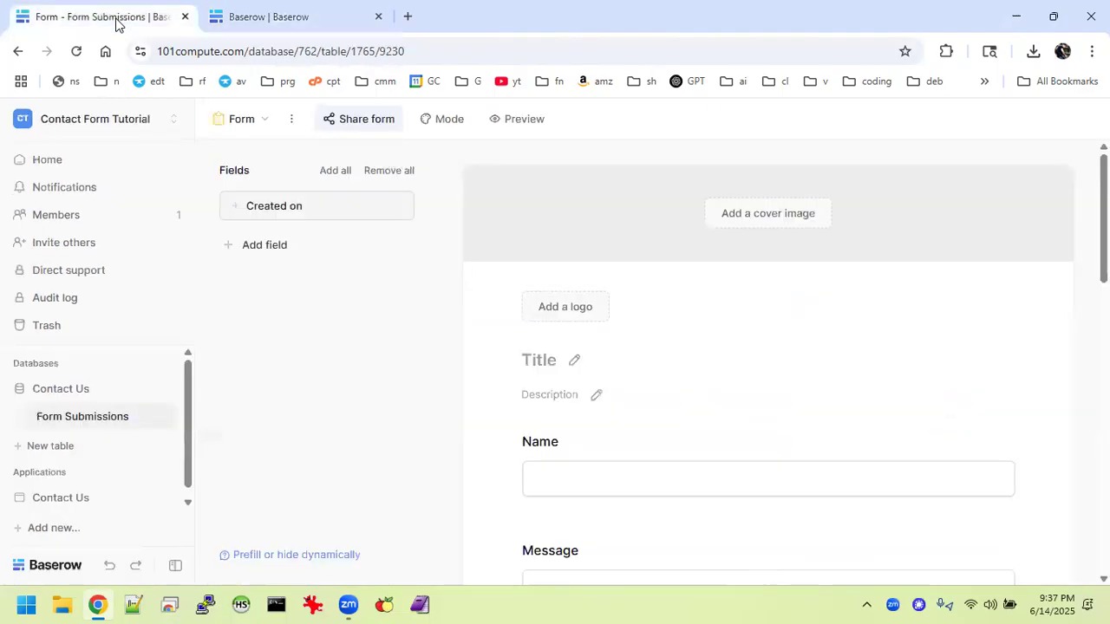
pyautogui.scroll(-1, 87, 451)
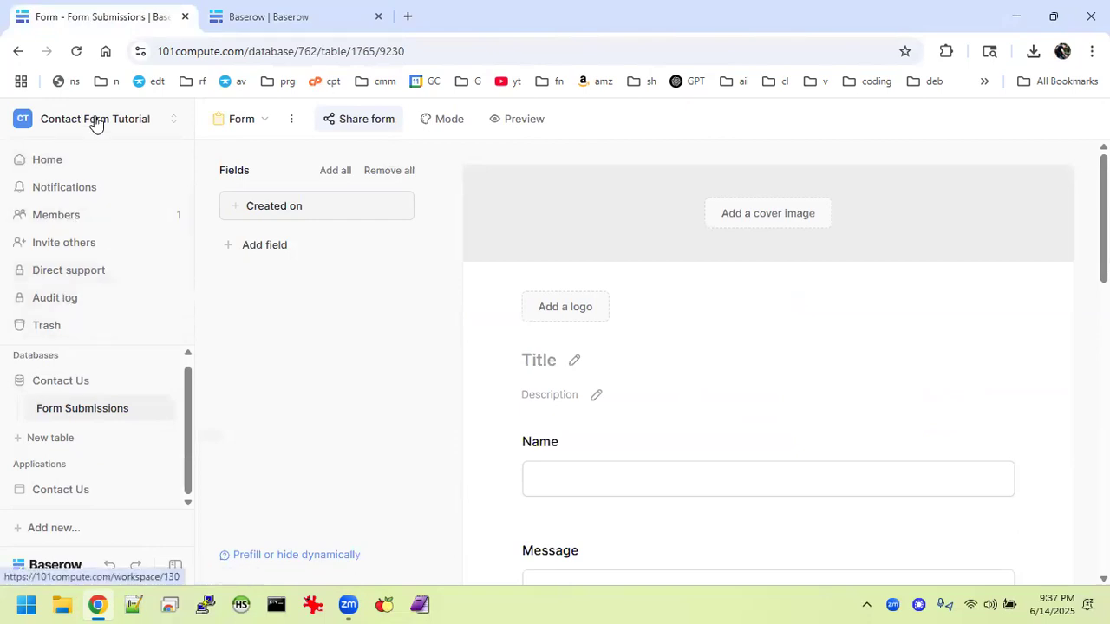
pyautogui.click(127, 119)
pyautogui.scroll(-4, 142, 367)
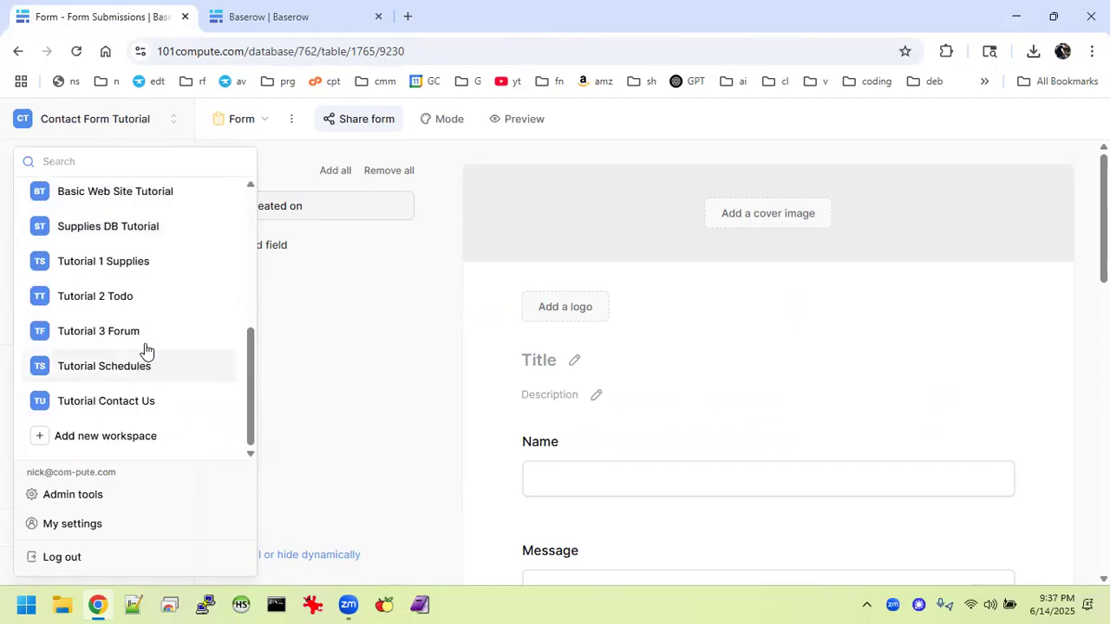
pyautogui.scroll(3, 185, 325)
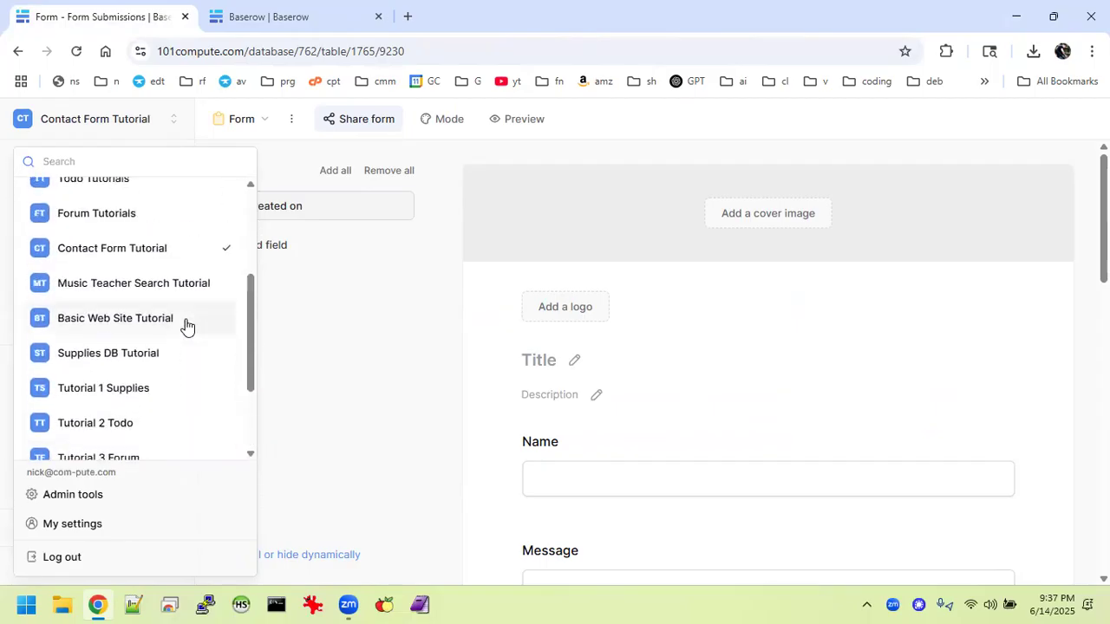
pyautogui.click(145, 335)
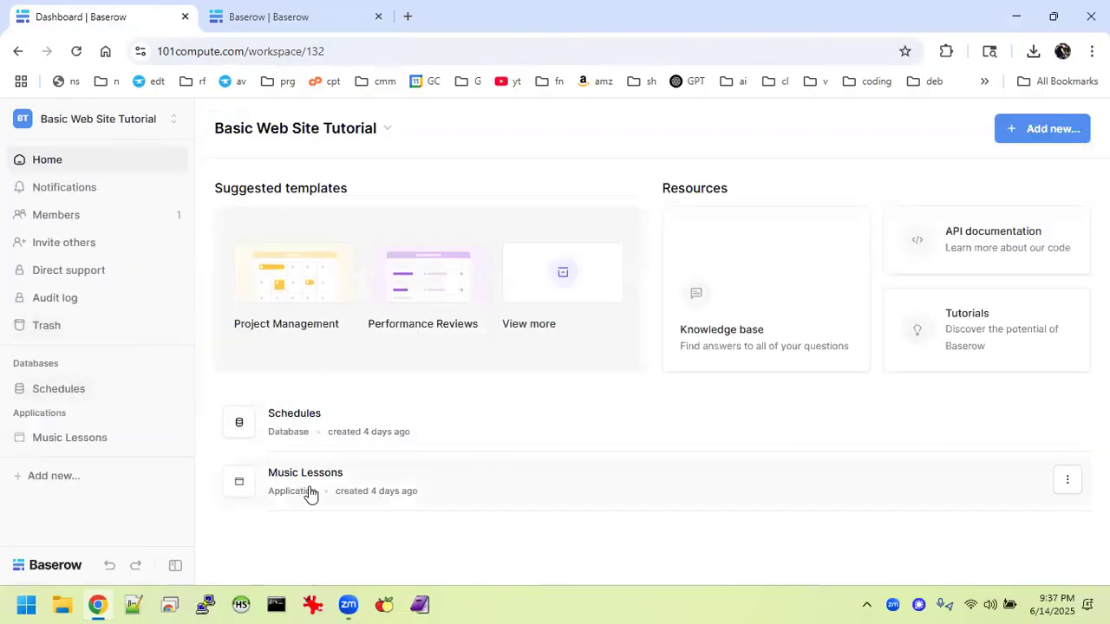
pyautogui.click(308, 491)
# View the Teachers page, and on the Recitals page select the auditorium image to inspect its settings.
pyautogui.click(101, 490)
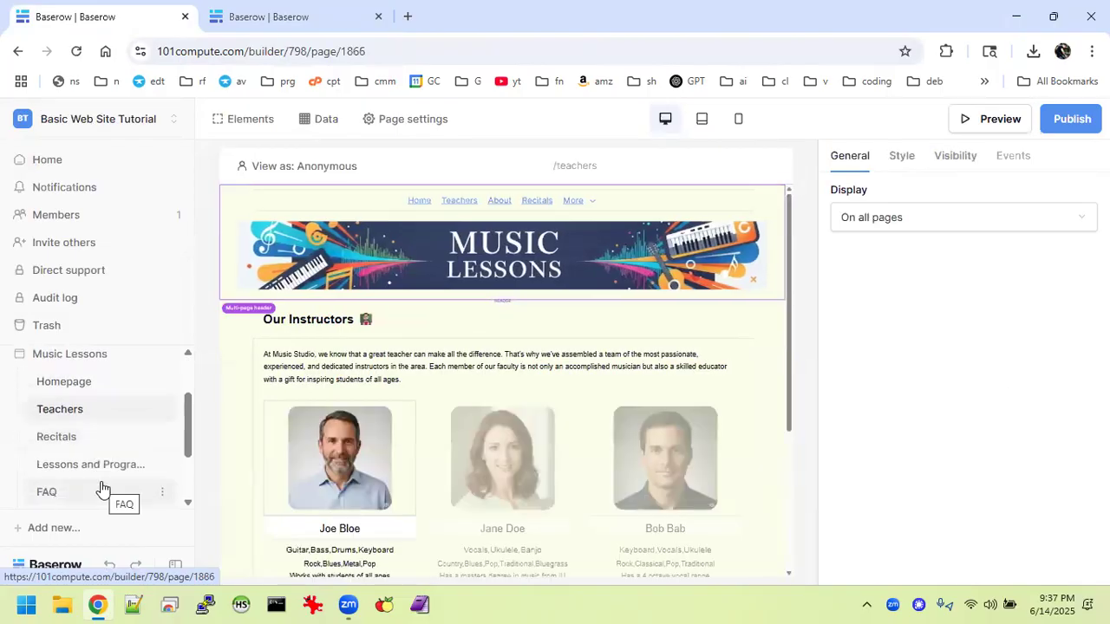
pyautogui.click(80, 448)
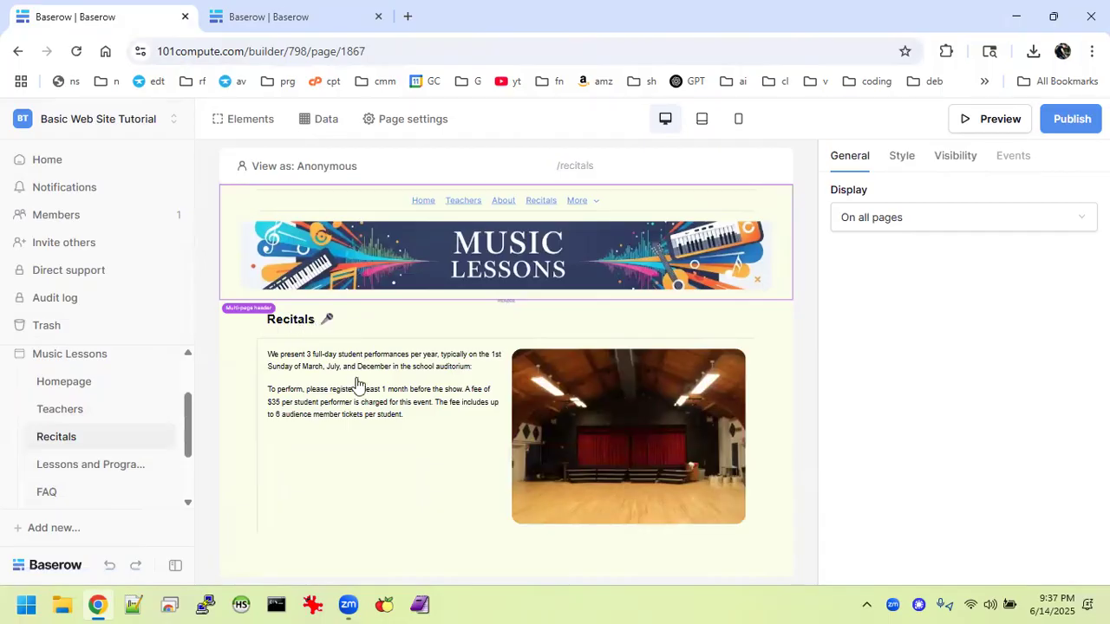
pyautogui.click(568, 410)
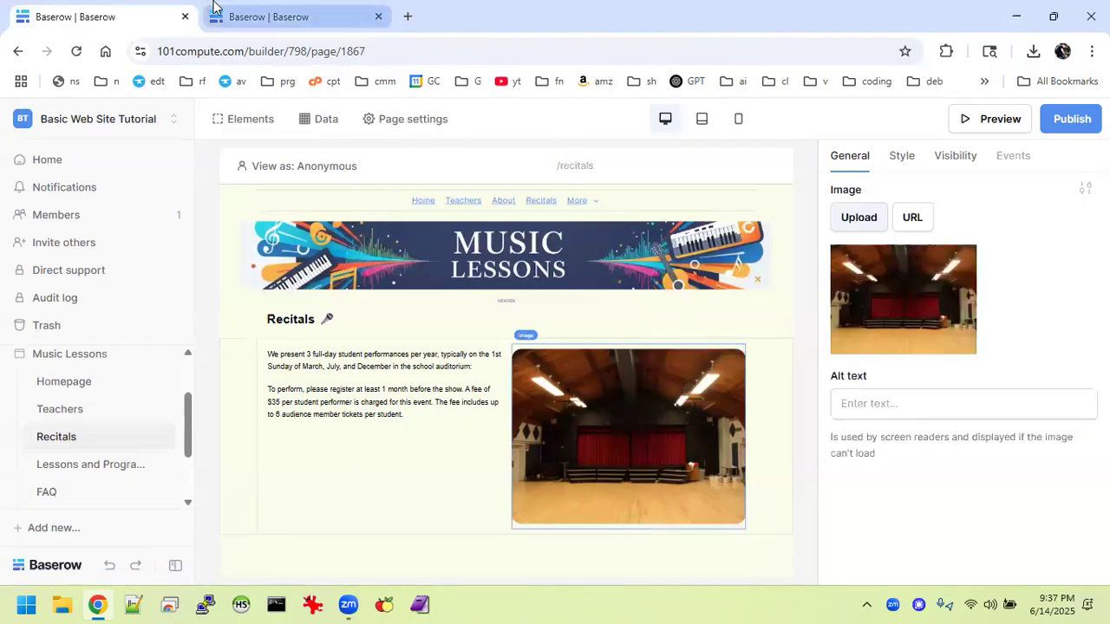
# Return to the Tutorial Schedules site's browser tab and look through its Homepage, Teachers and About pages.
pyautogui.click(269, 16)
pyautogui.scroll(2, 429, 338)
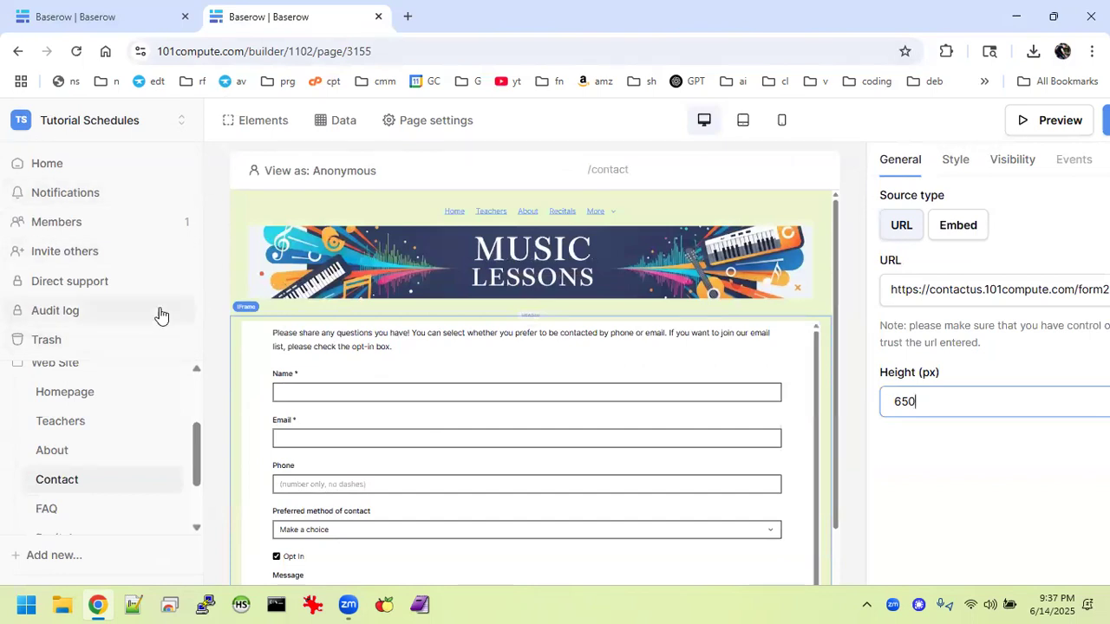
pyautogui.click(81, 393)
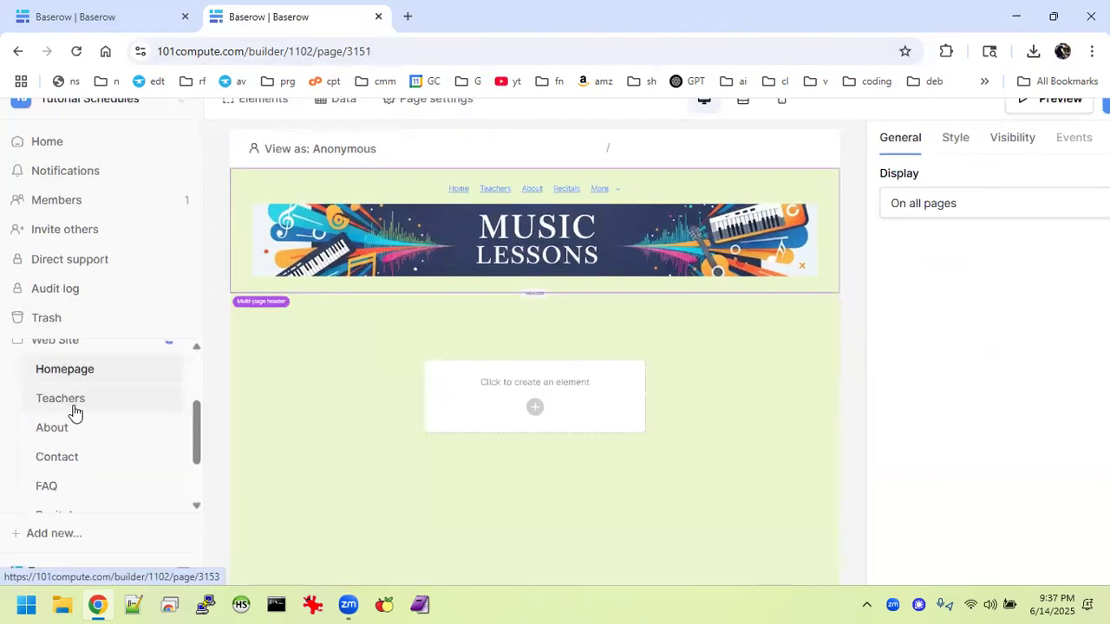
pyautogui.click(74, 404)
pyautogui.click(119, 425)
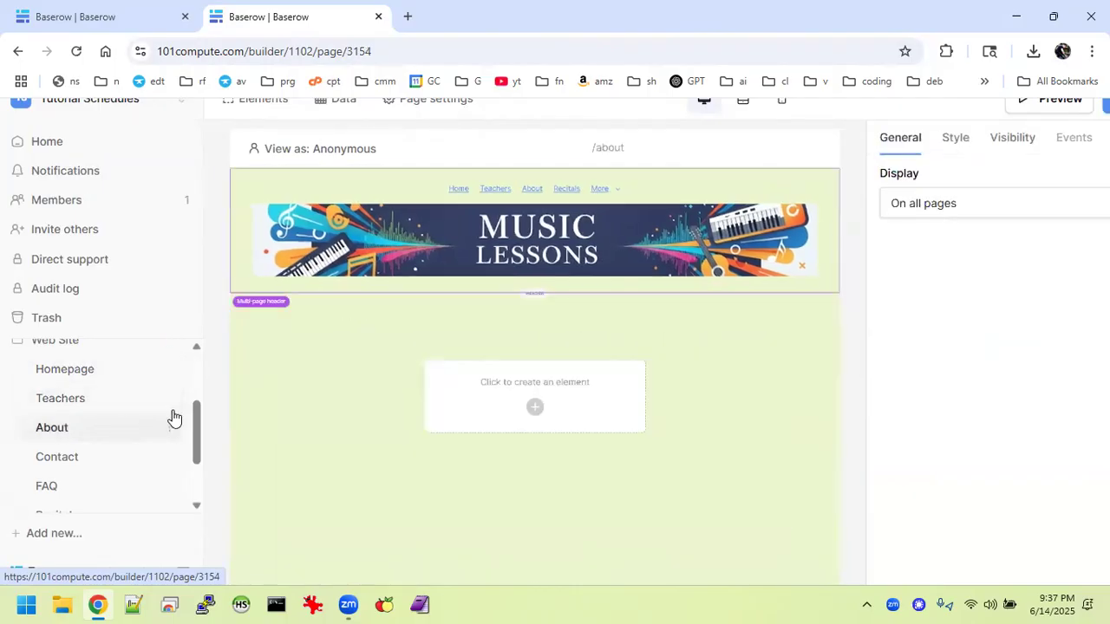
# Open the Teachers page, select the first instructor's photo and inspect its style settings and image theme overrides.
pyautogui.click(106, 402)
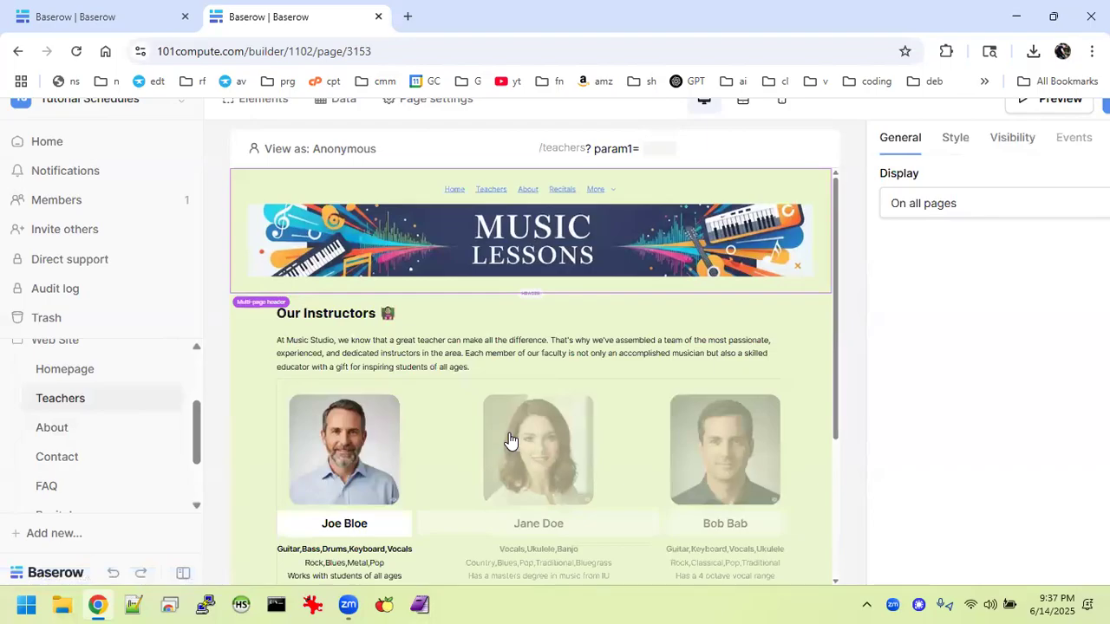
pyautogui.click(365, 447)
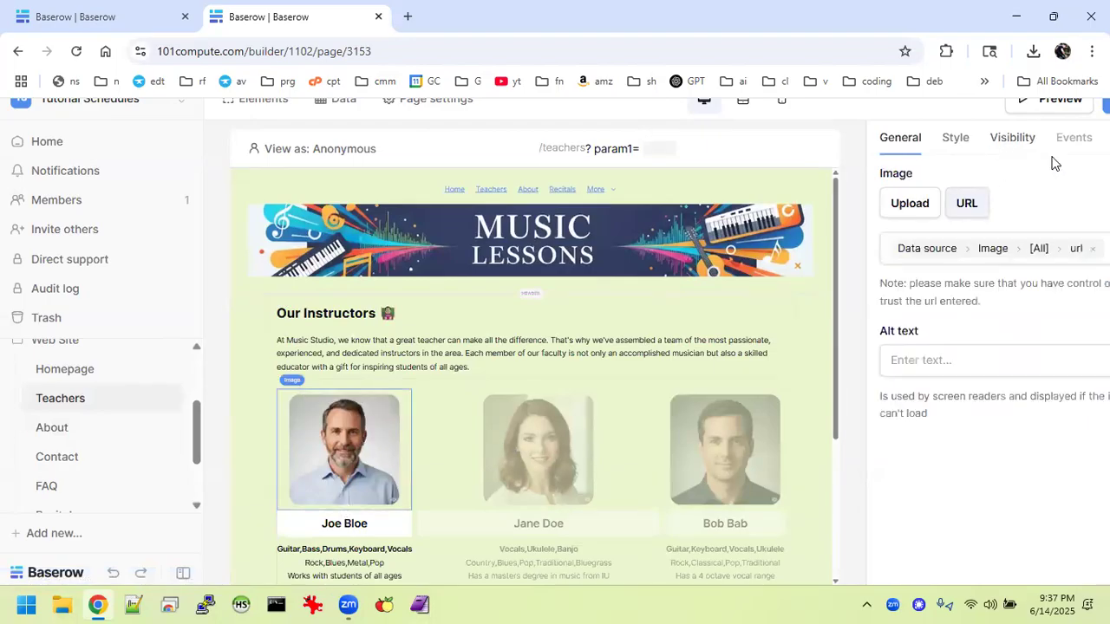
pyautogui.click(954, 149)
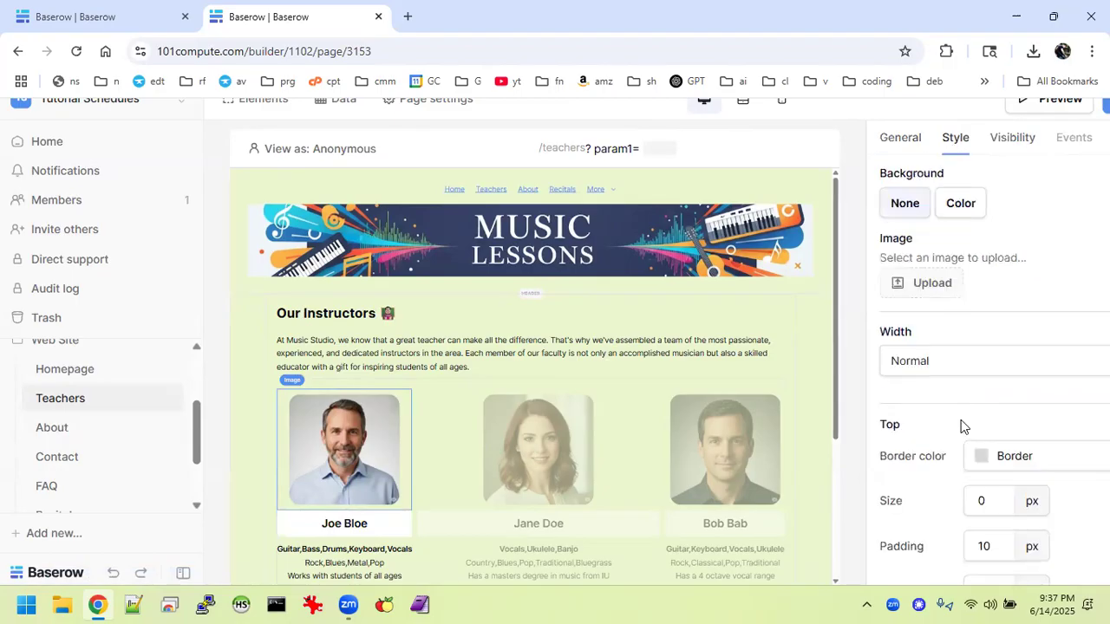
pyautogui.scroll(-5, 961, 420)
pyautogui.scroll(-5, 961, 425)
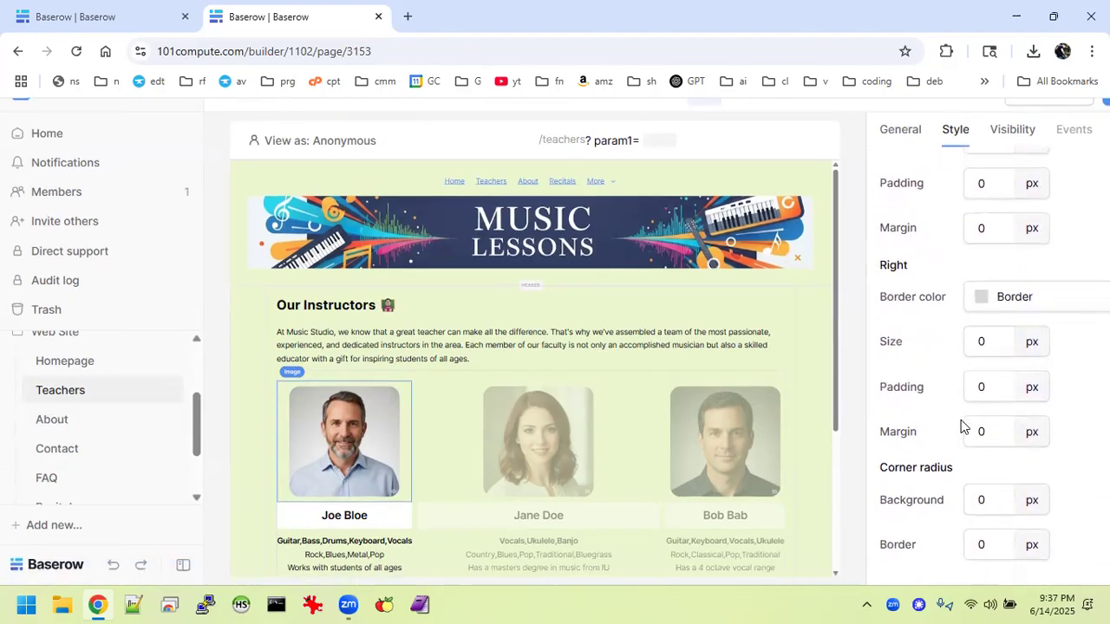
pyautogui.click(883, 138)
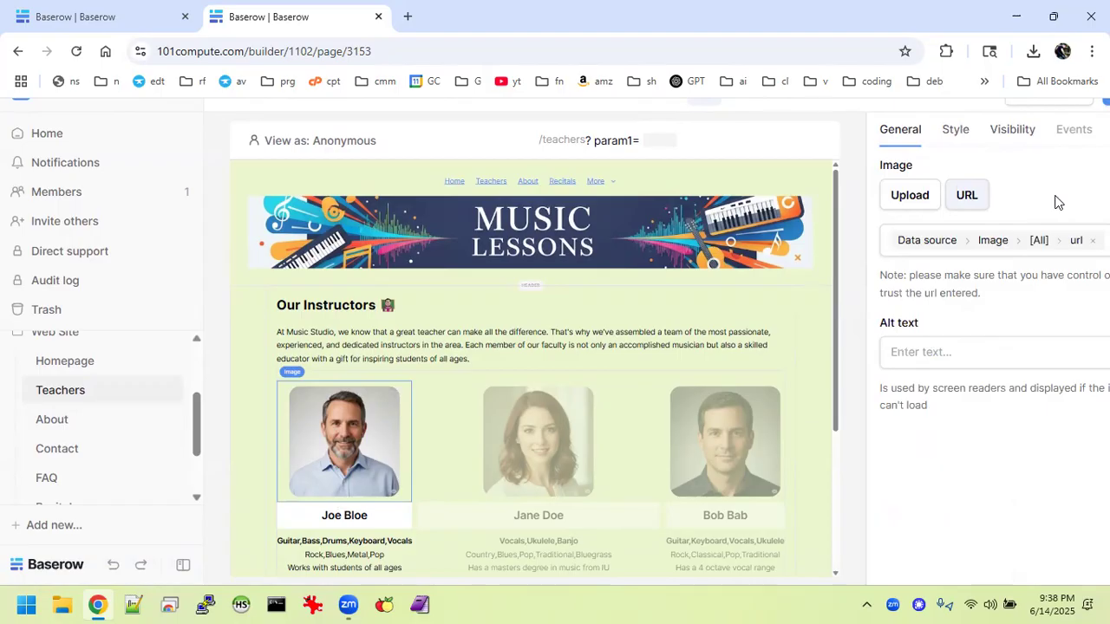
pyautogui.click(1083, 188)
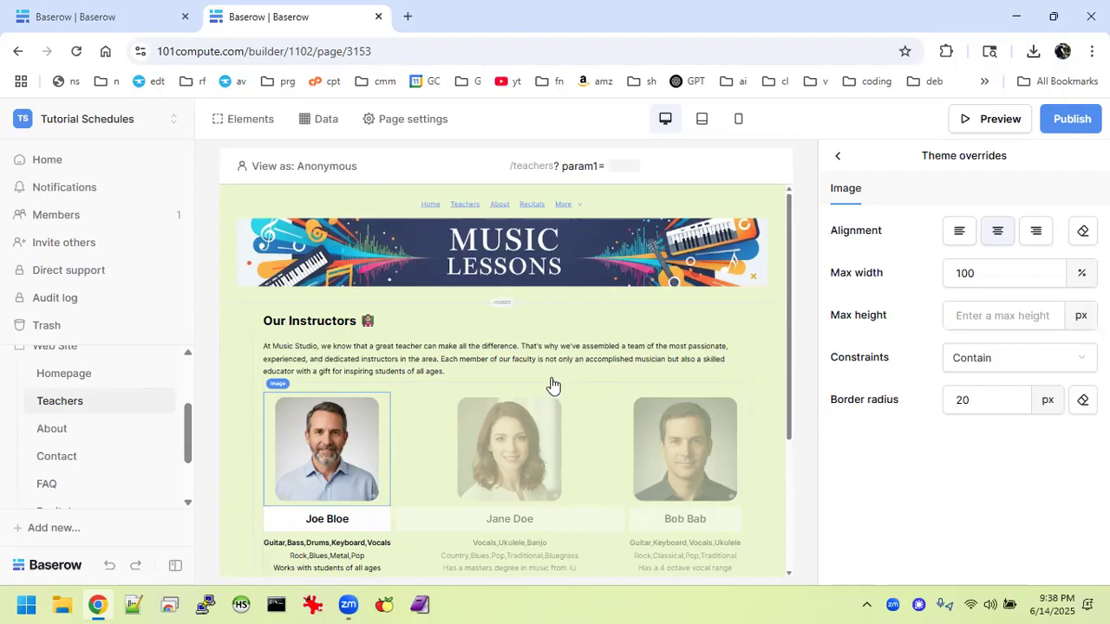
# Look over the instructor cards on the Teachers page and select the introductory paragraph under Our Instructors to view its text settings.
pyautogui.scroll(-1, 447, 423)
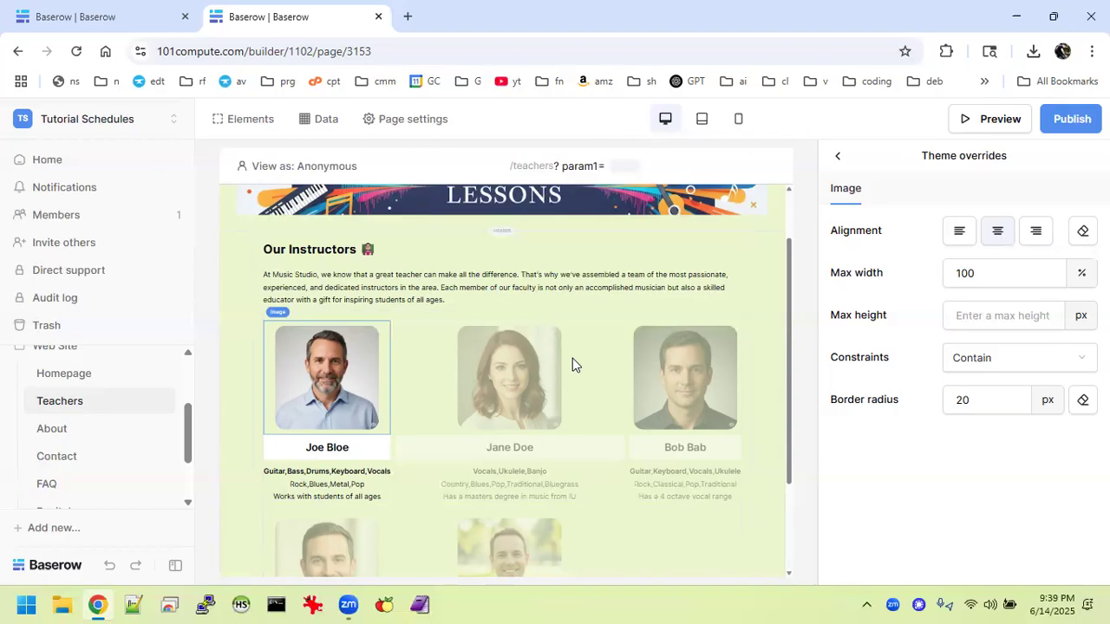
pyautogui.scroll(2, 556, 301)
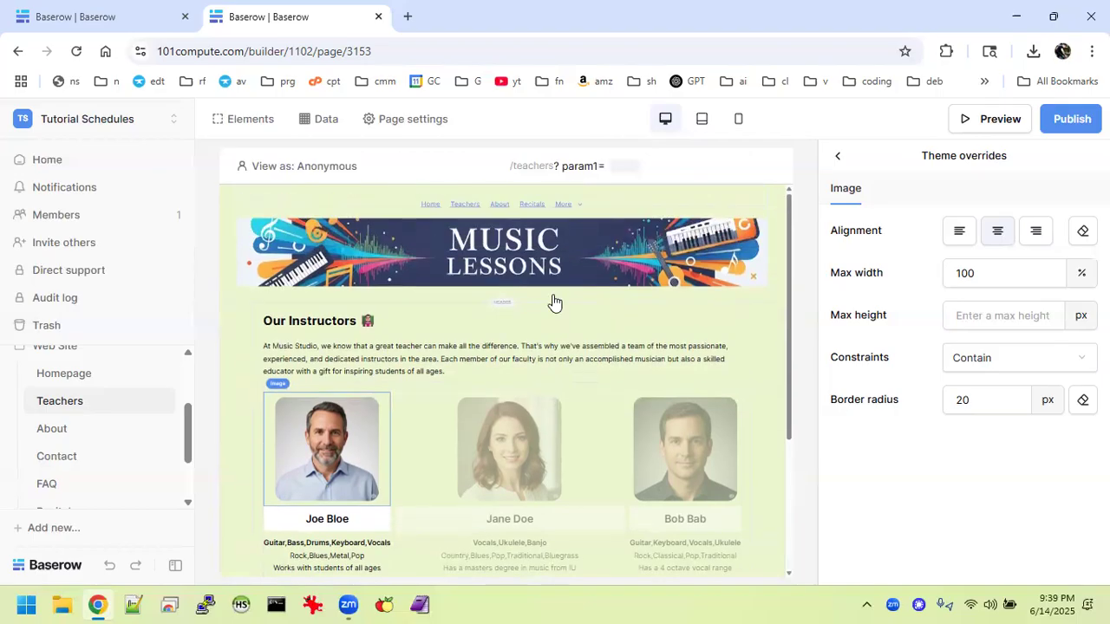
pyautogui.scroll(-3, 555, 302)
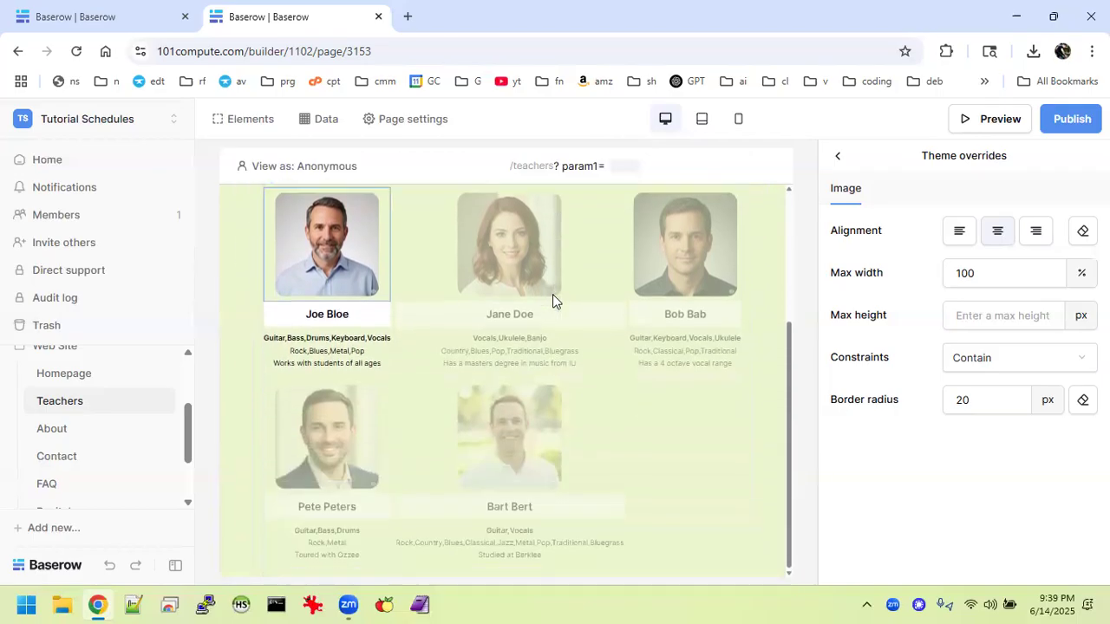
pyautogui.scroll(3, 552, 295)
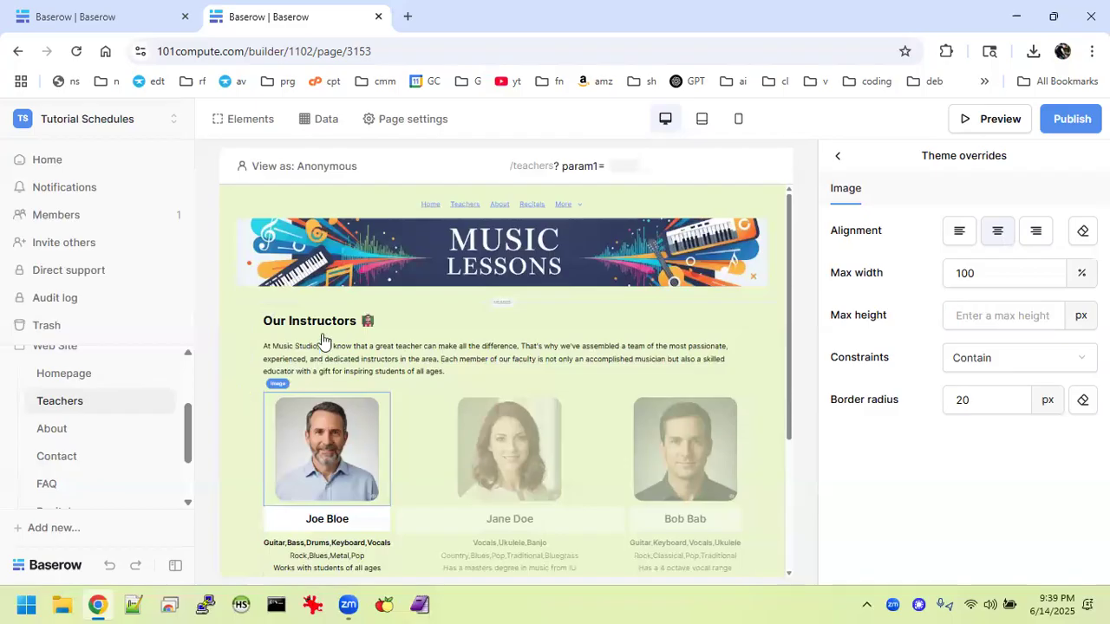
pyautogui.click(452, 359)
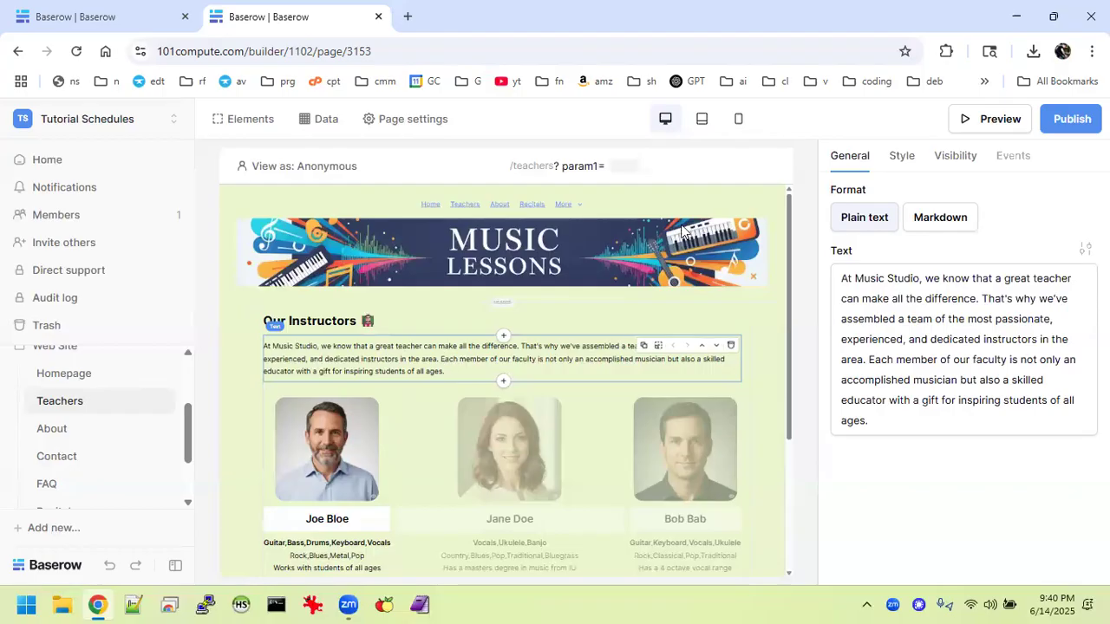
pyautogui.hotkey('alt', 'Tab')
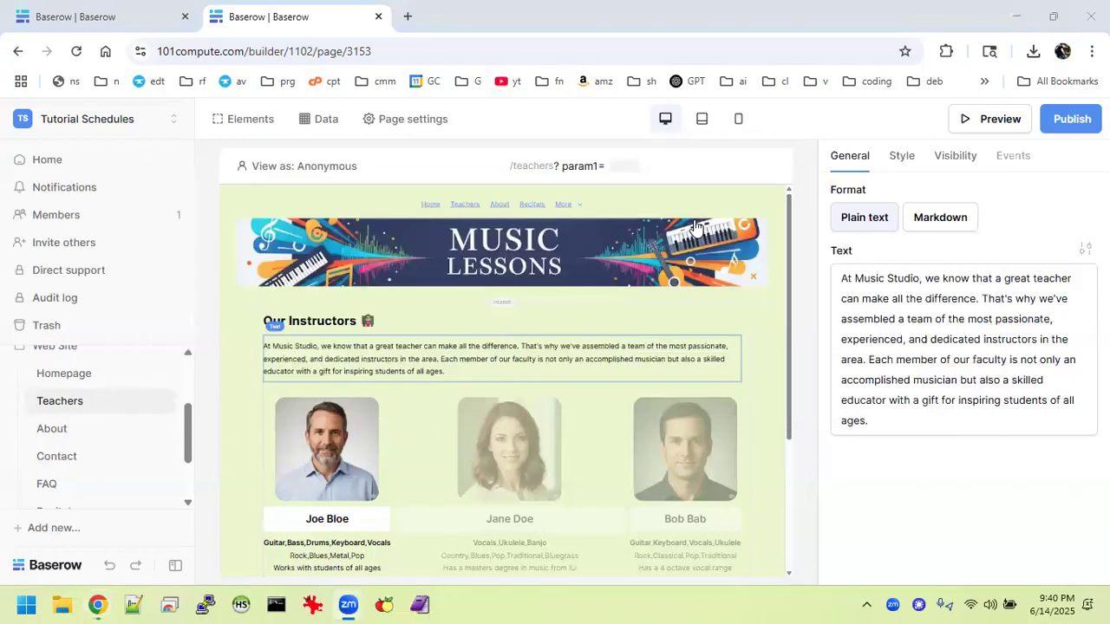